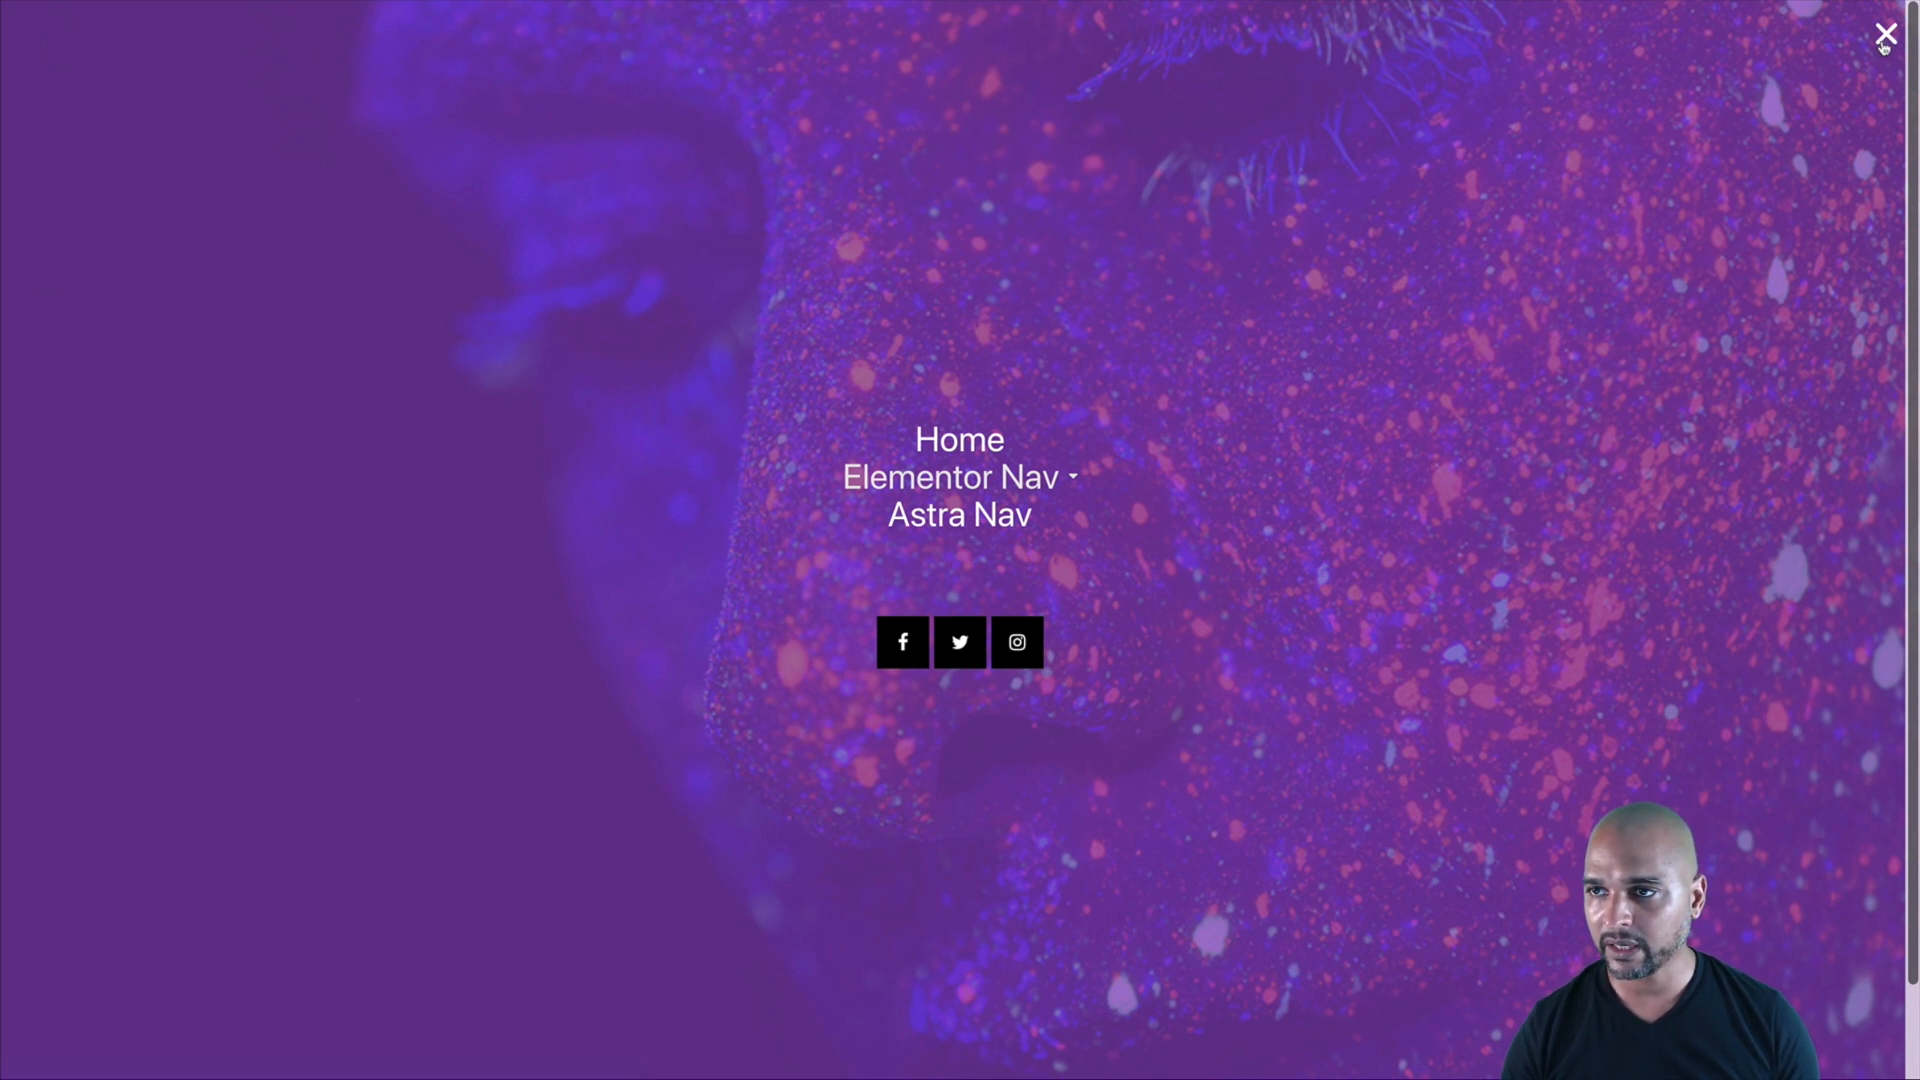
# - Close the fullscreen navigation menu demo and look over the list of Elementor Template Kits
pyautogui.click(1878, 46)
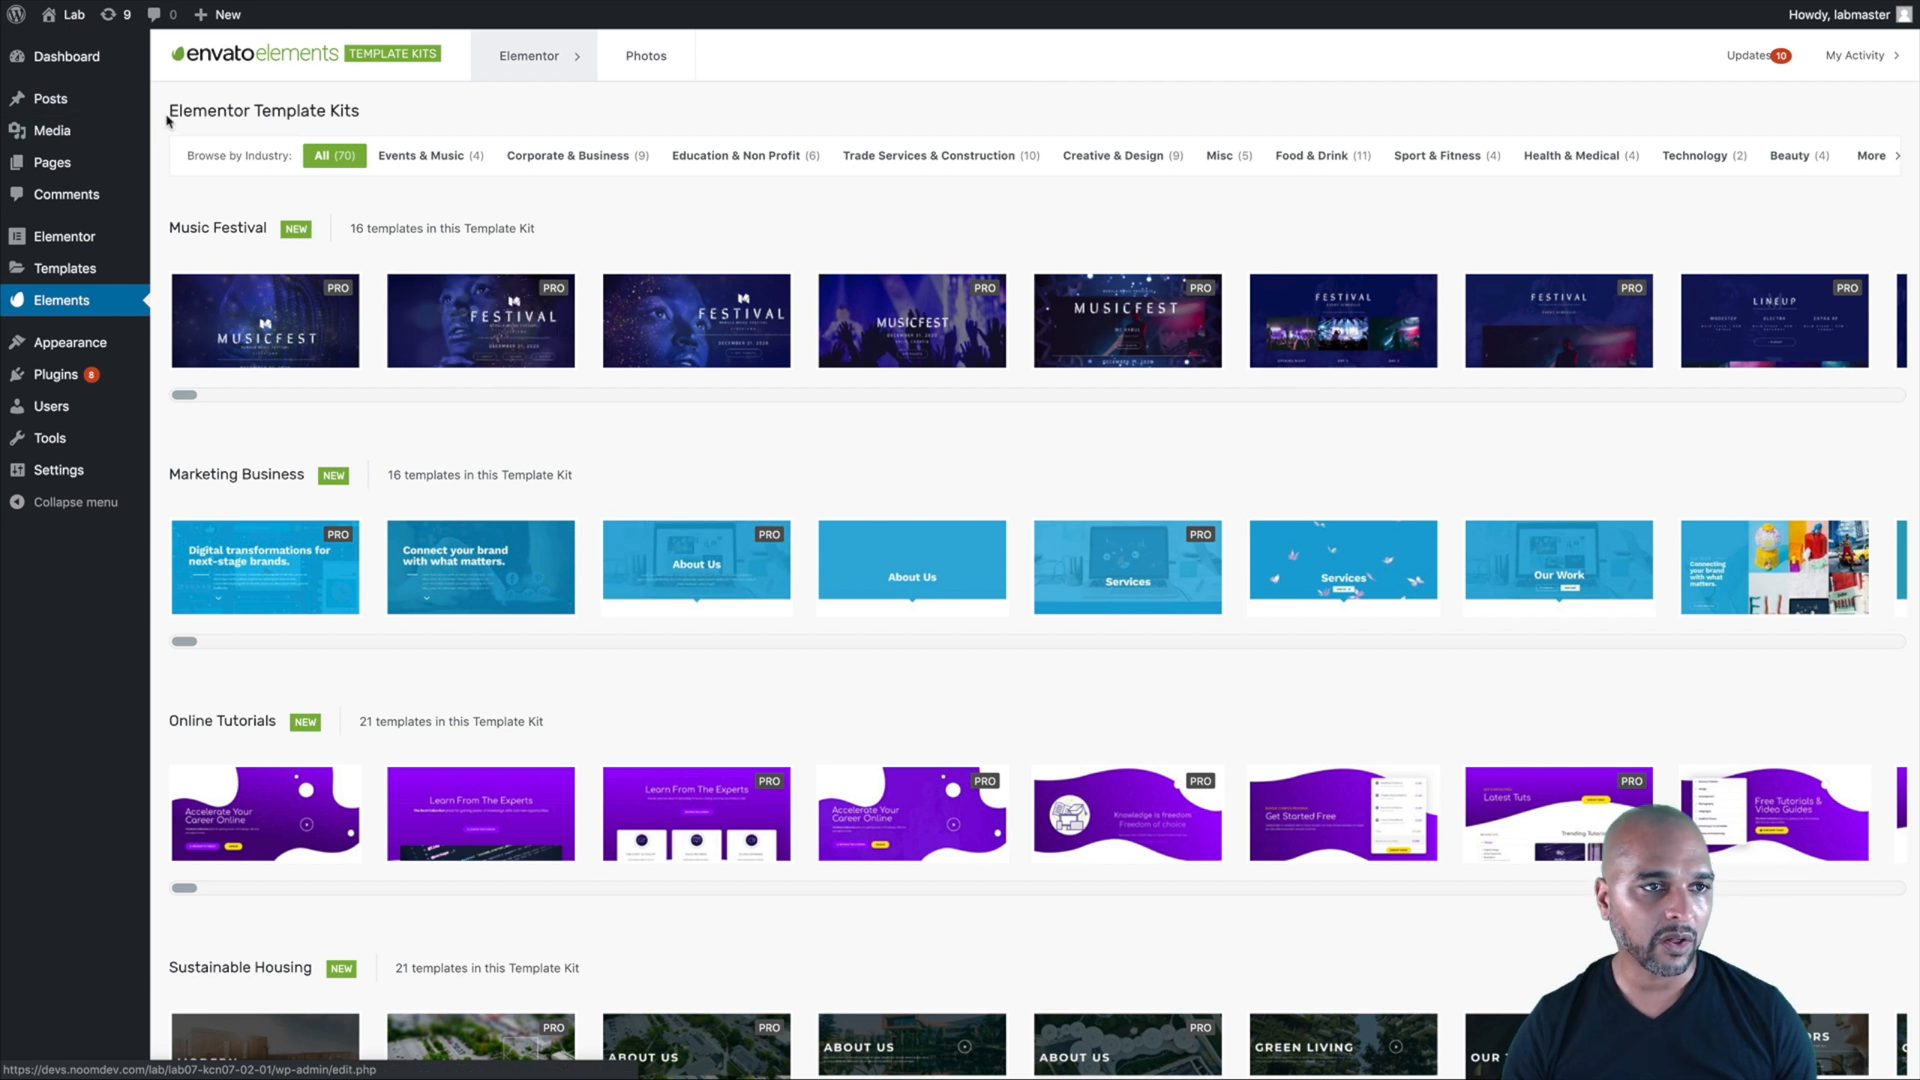
pyautogui.moveTo(167, 118); pyautogui.dragTo(420, 106)
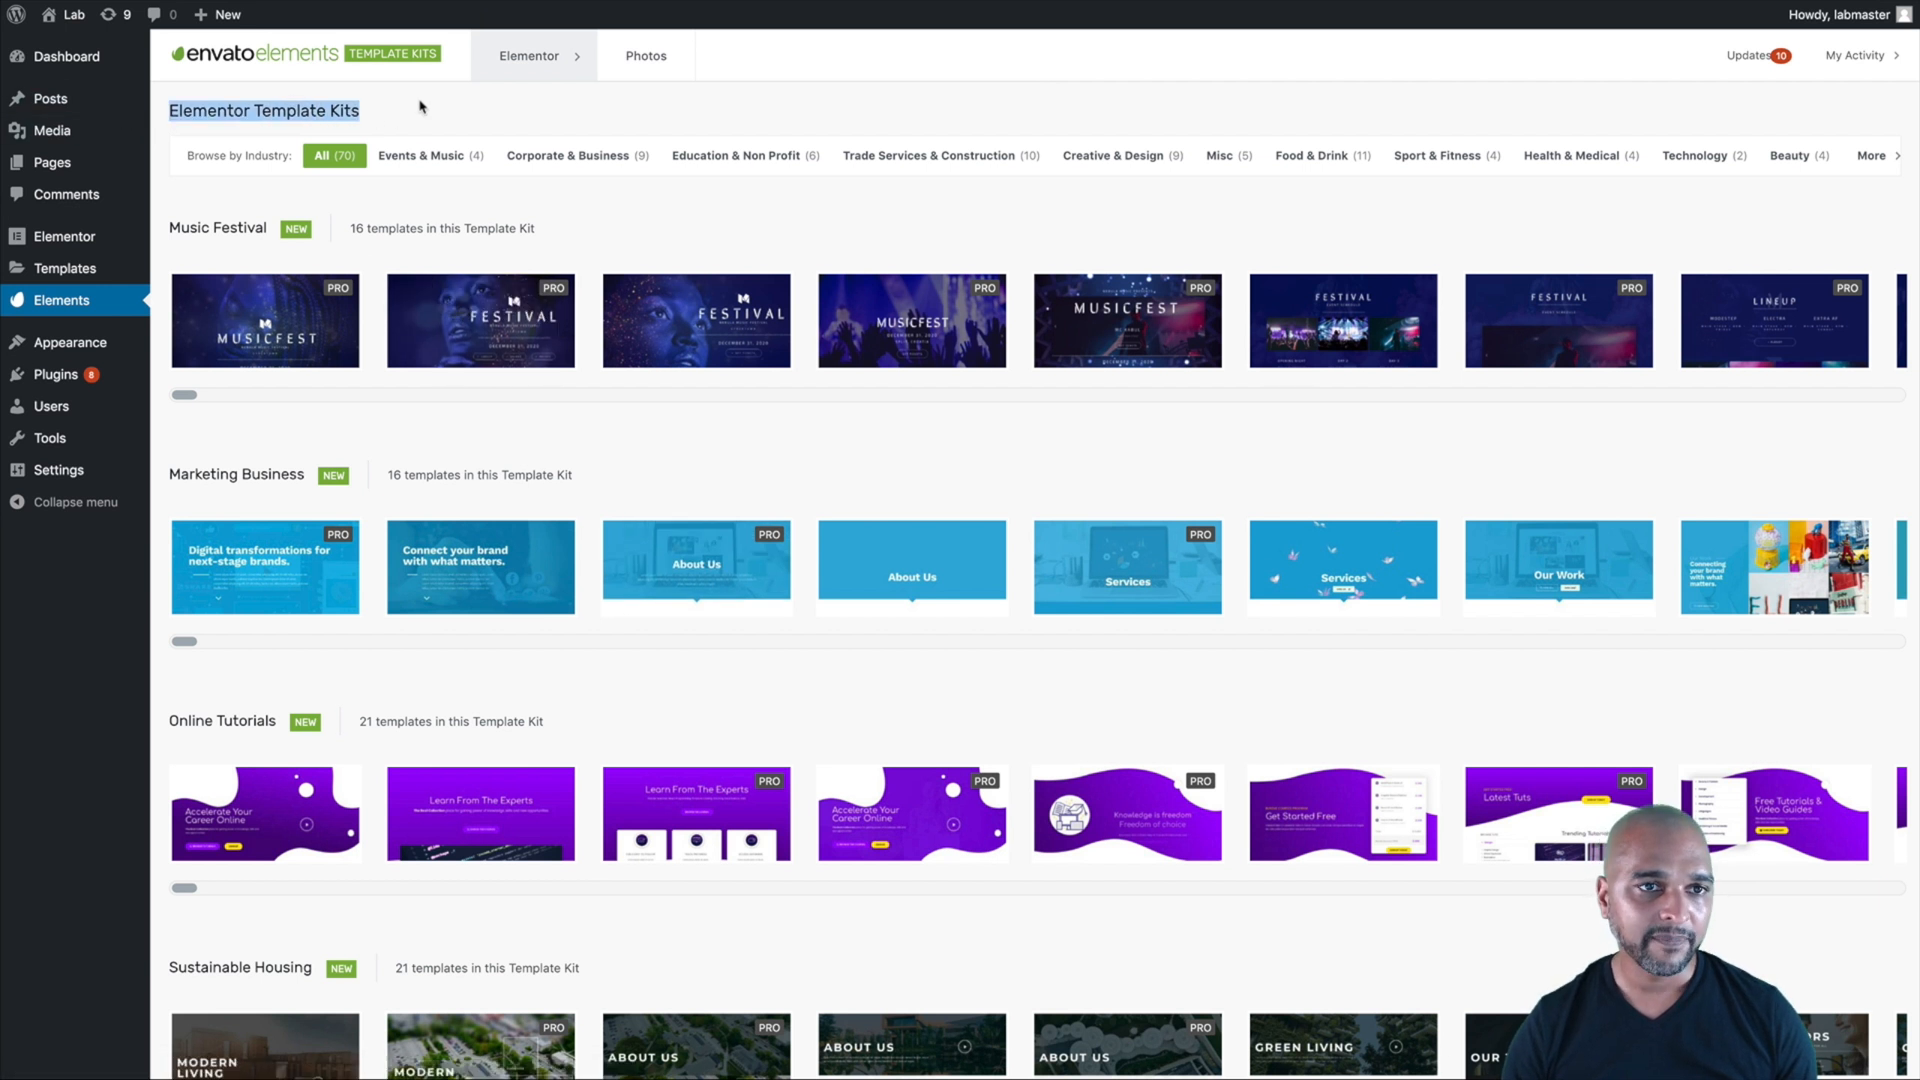
pyautogui.click(420, 106)
pyautogui.scroll(-3, 475, 380)
pyautogui.scroll(3, 475, 380)
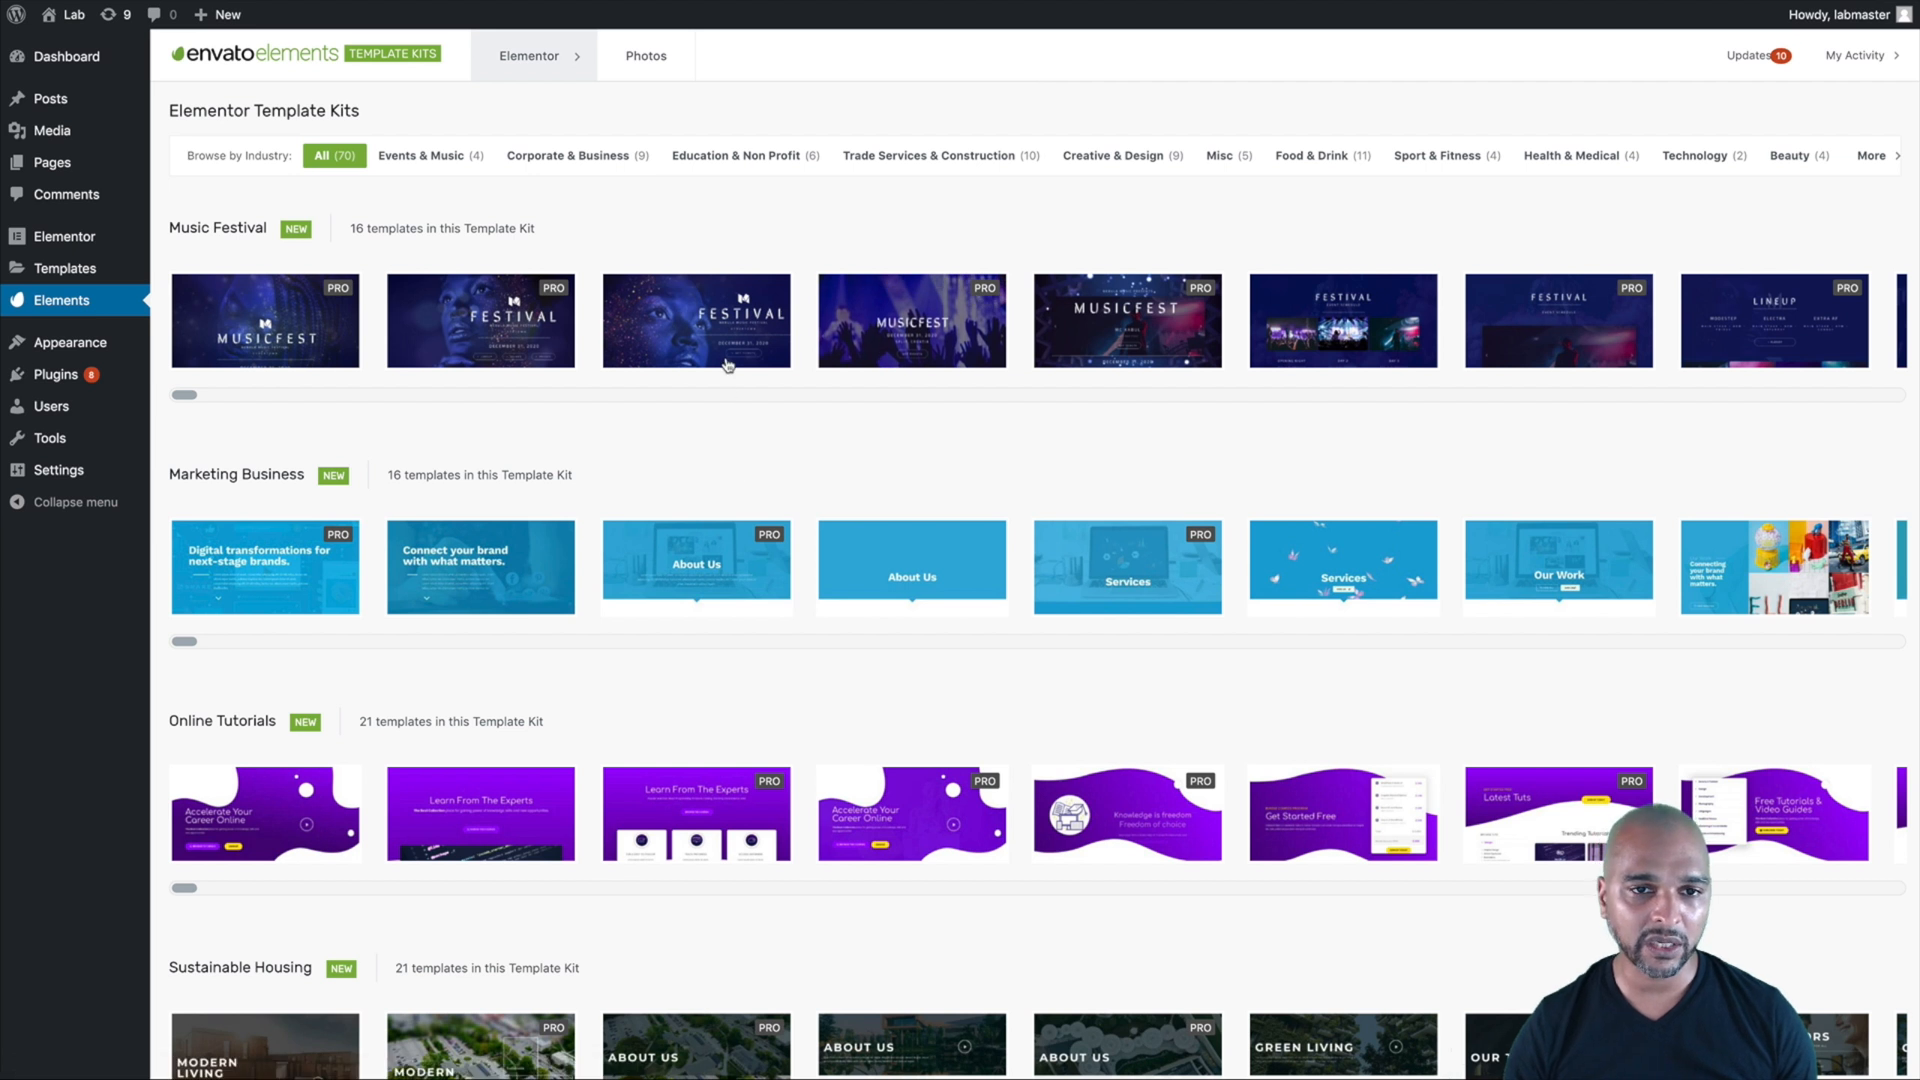
# - Open the Home 3 template from the Music Festival kit and enter Home as the new page's name
pyautogui.click(715, 323)
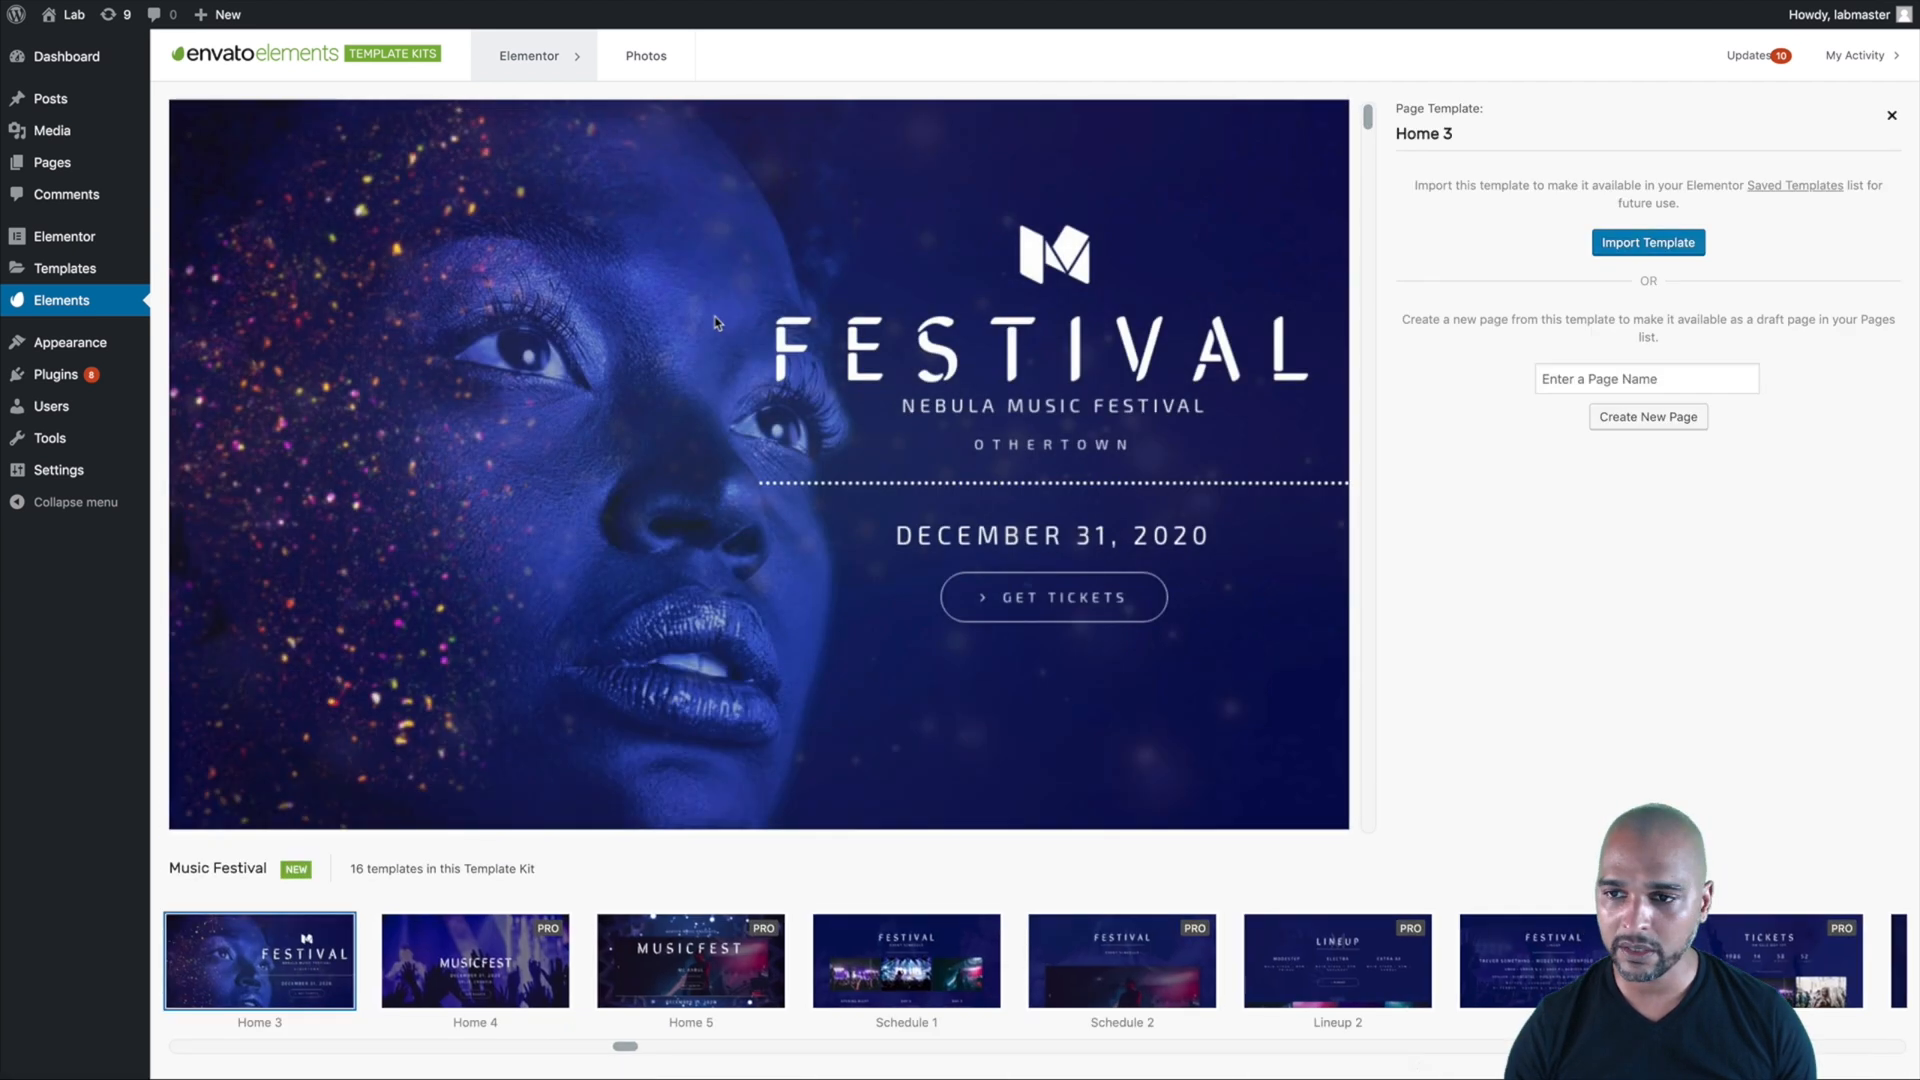
pyautogui.click(1591, 369)
pyautogui.write('Home')
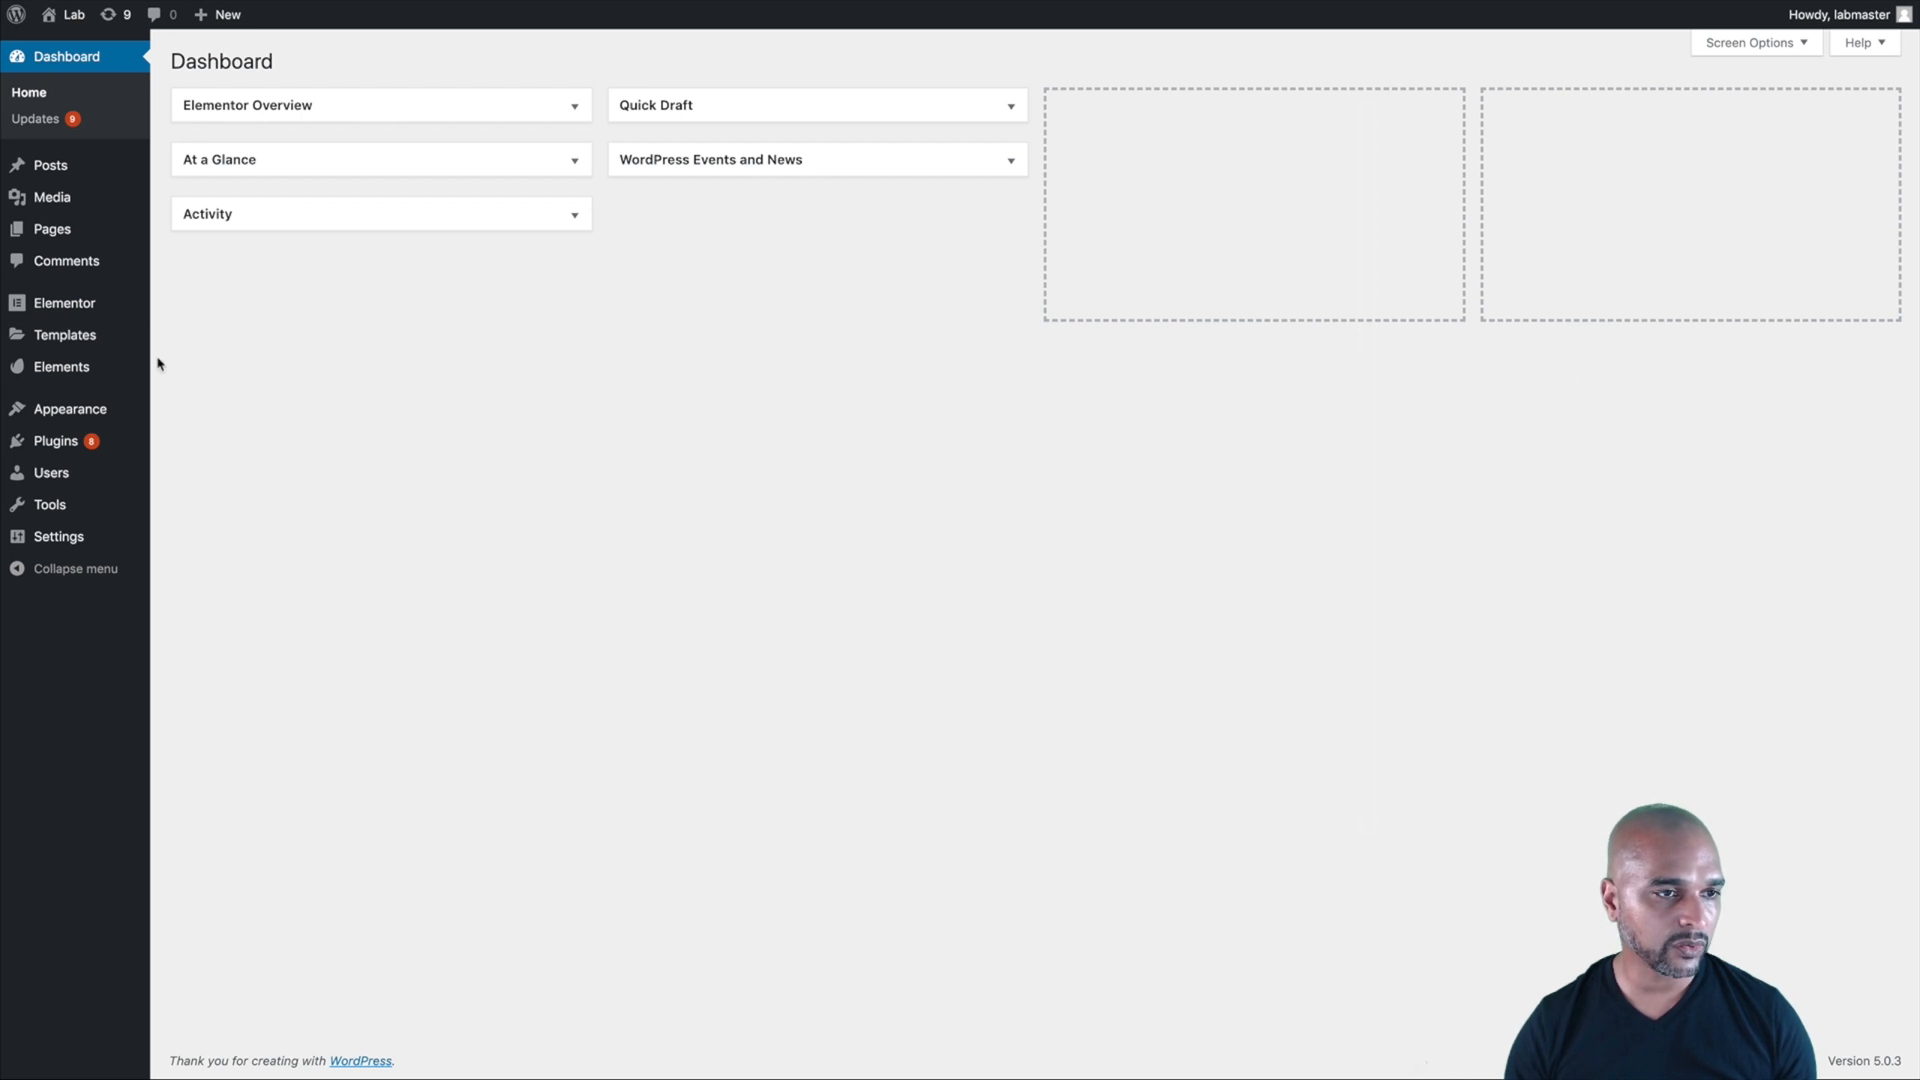
# - Create a new popup template named Fullscreen Popup Navigation
pyautogui.moveTo(72, 354)
pyautogui.click(177, 393)
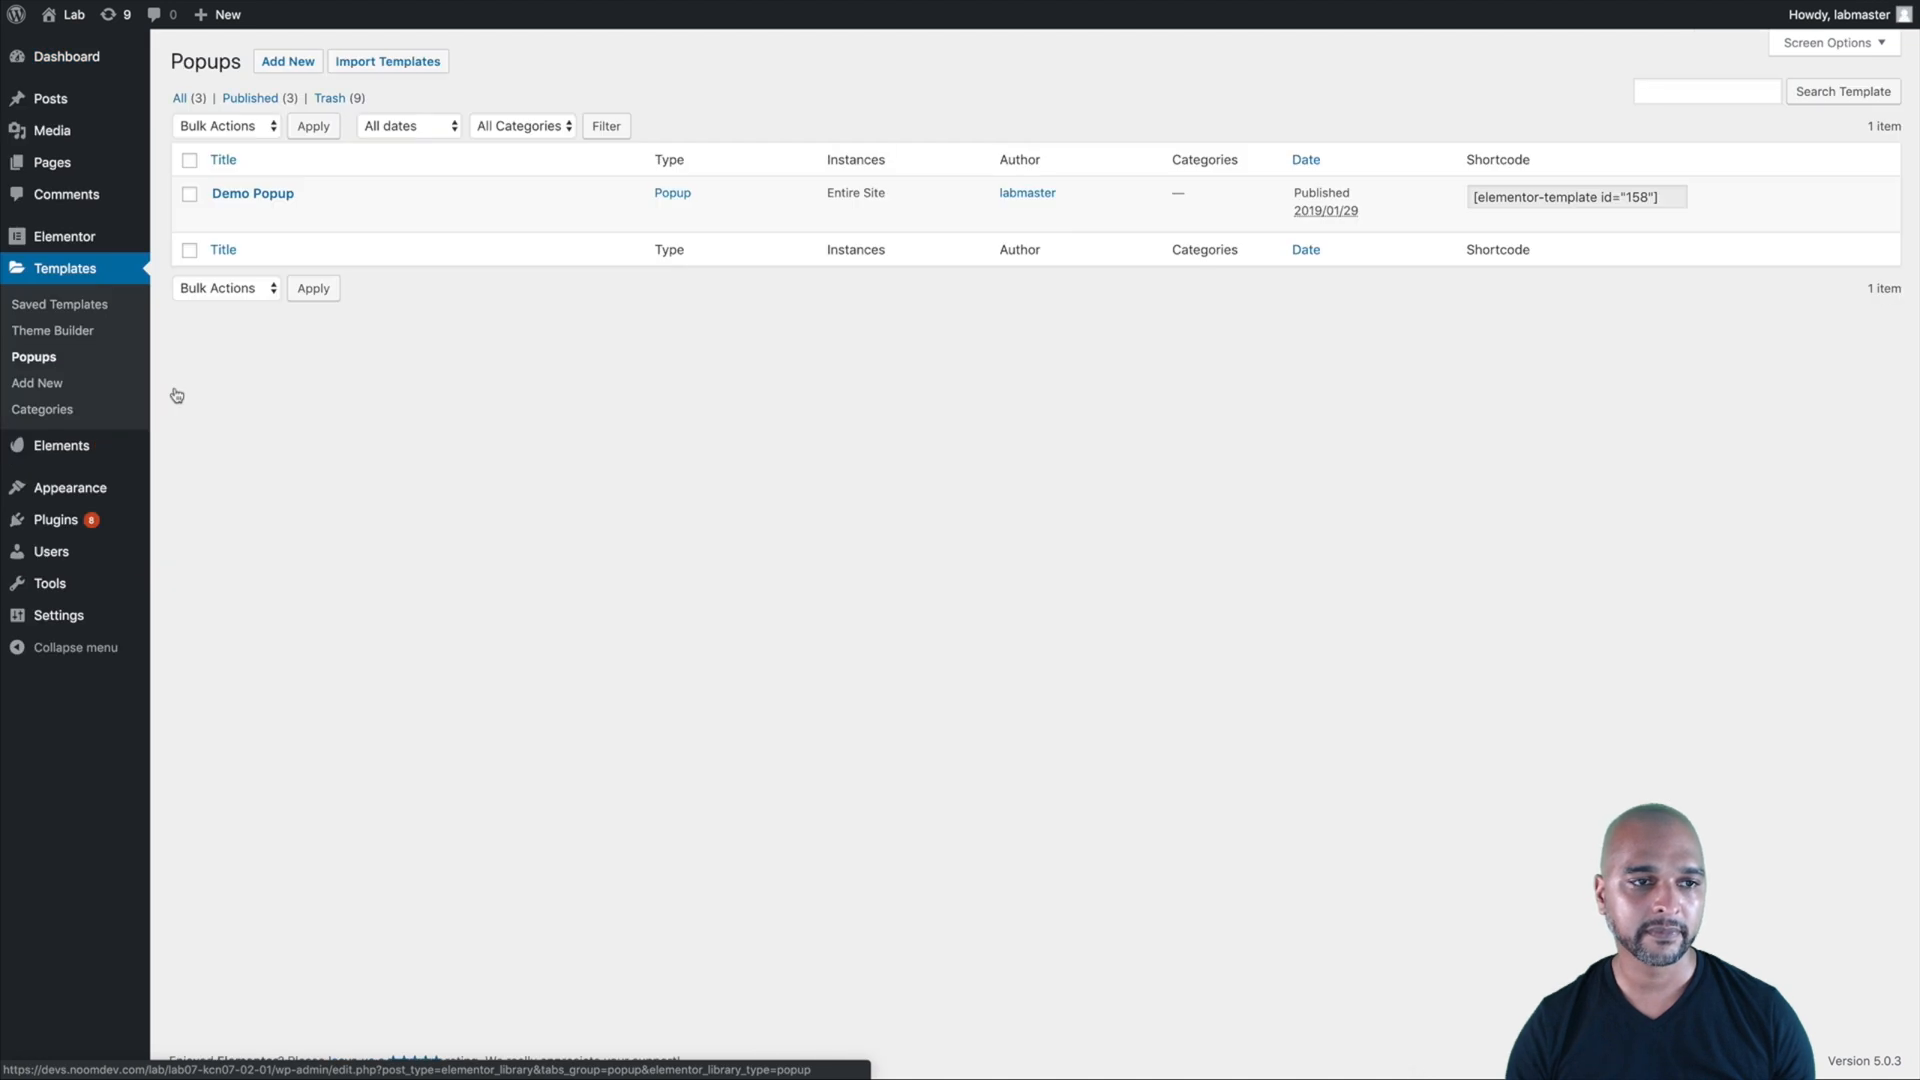
pyautogui.click(283, 64)
pyautogui.click(1021, 601)
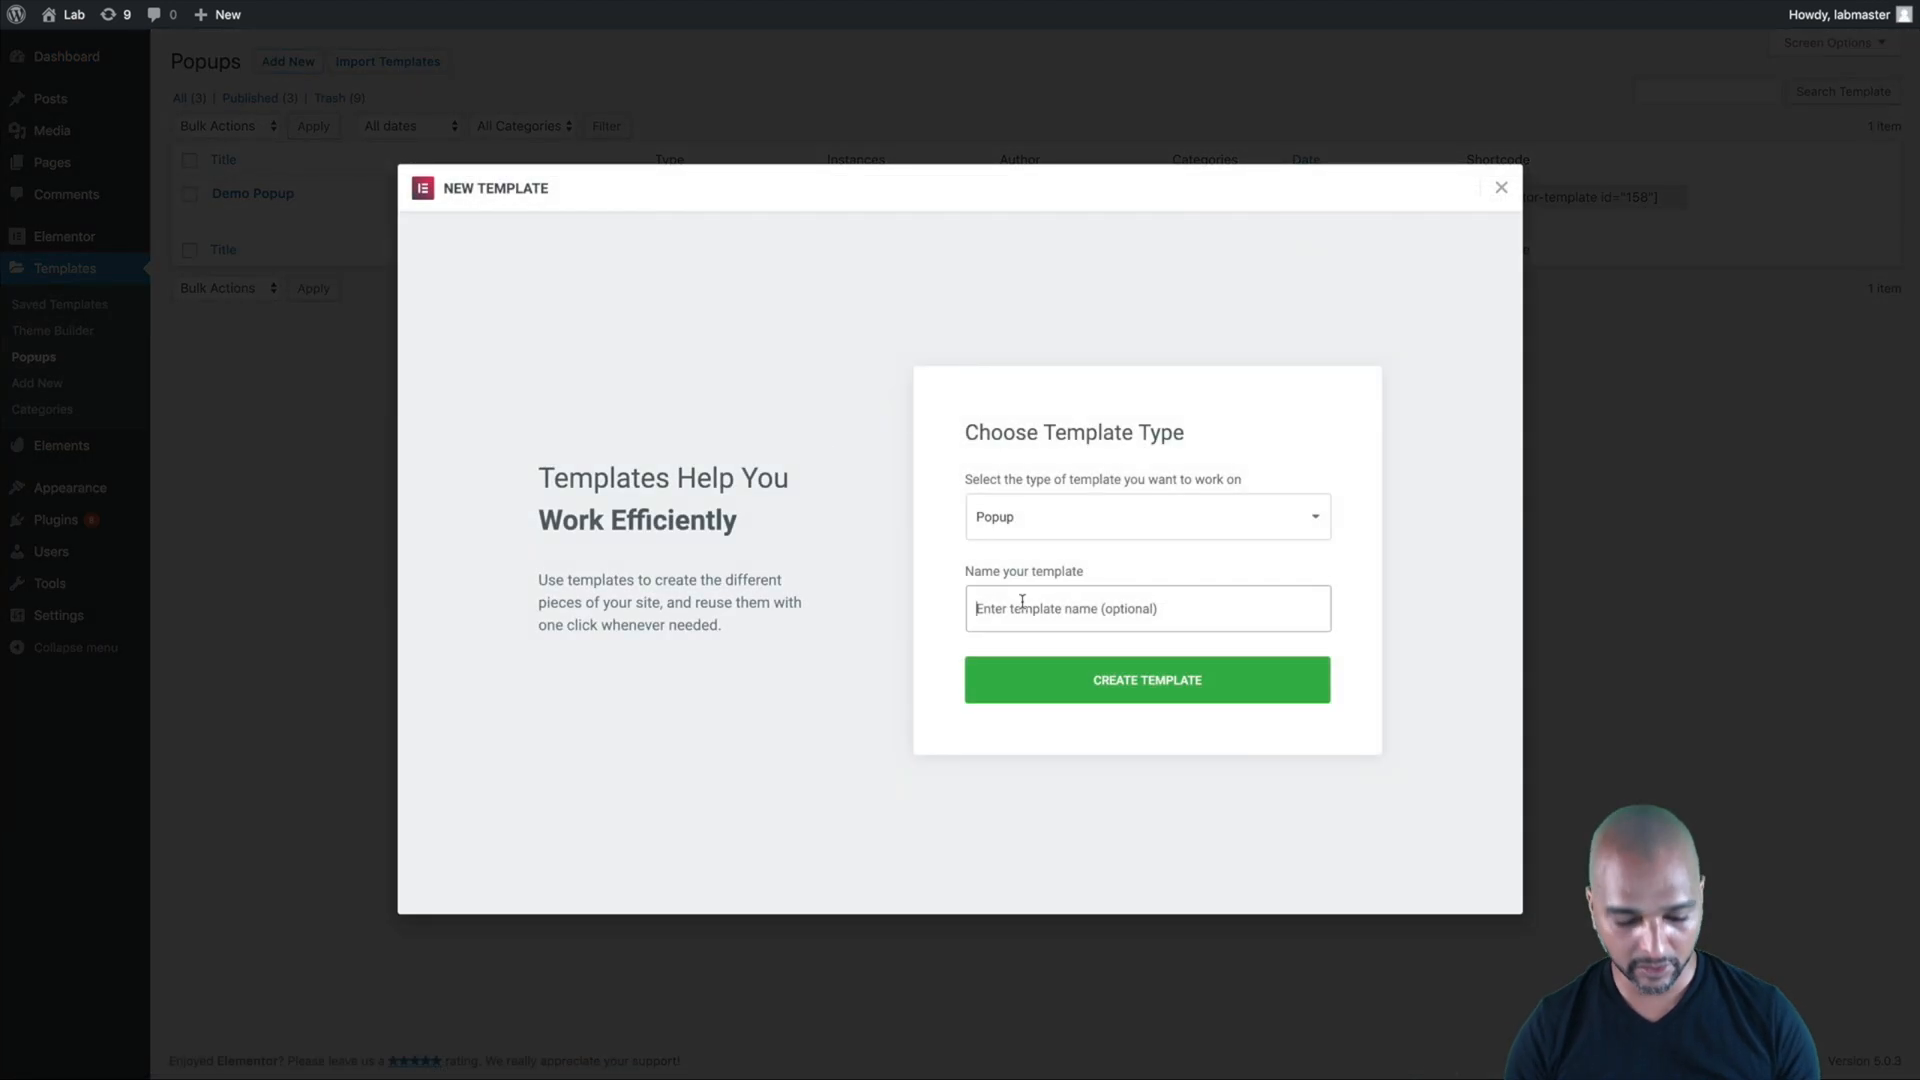
pyautogui.write('Fullscree')
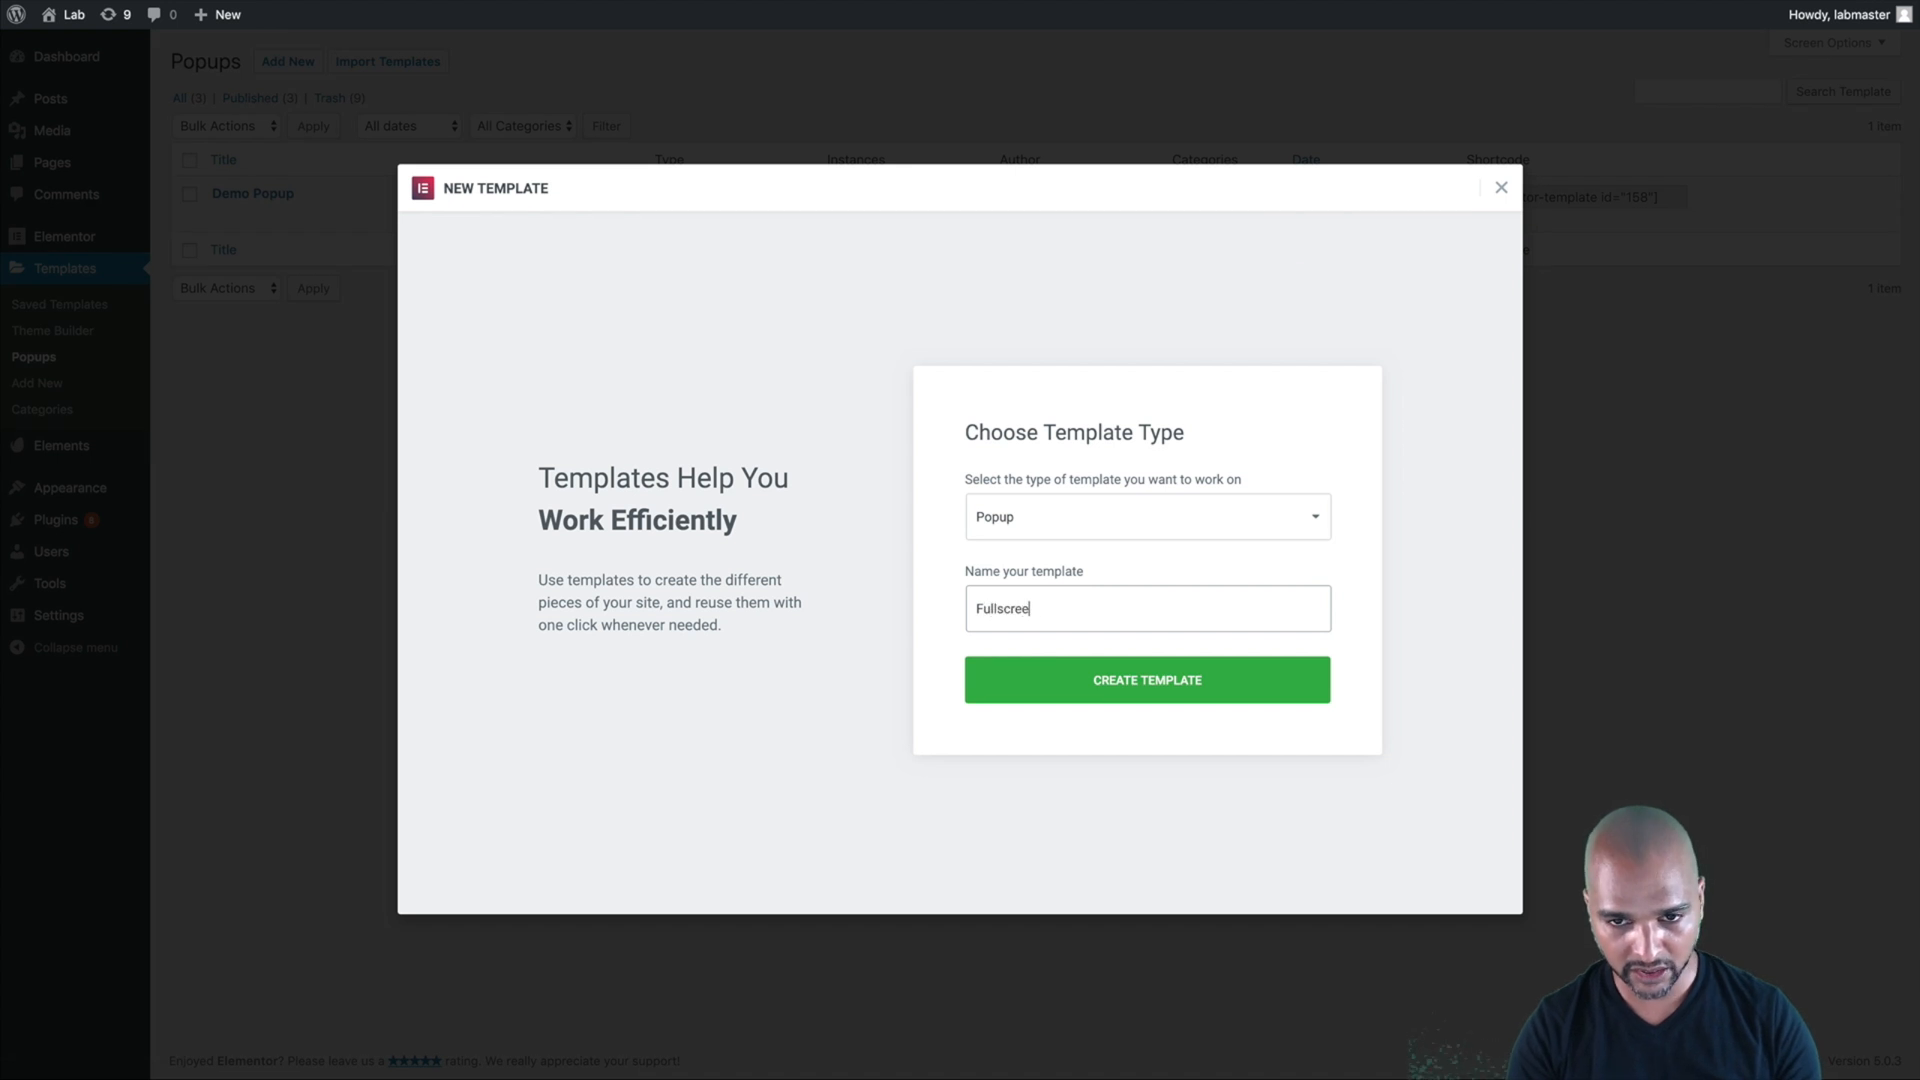
pyautogui.write('n Popup')
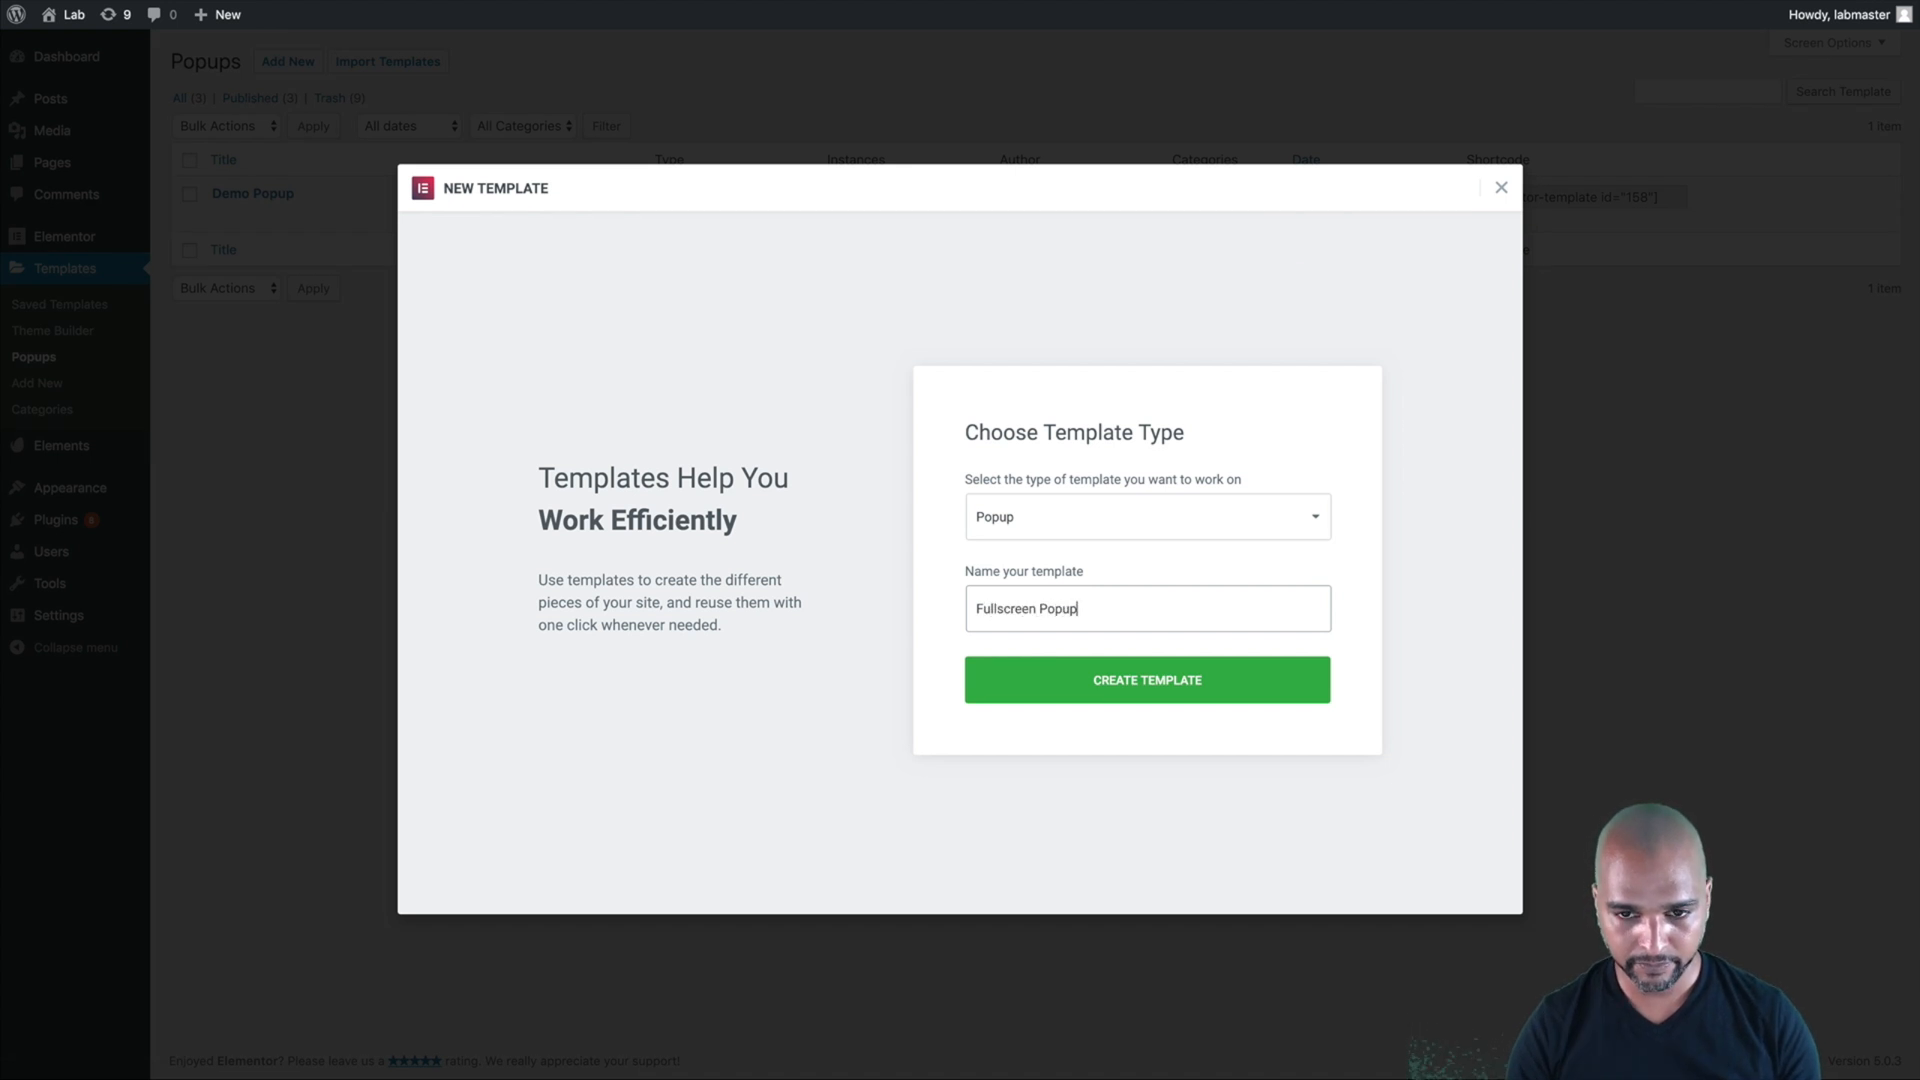
pyautogui.write(' Navig')
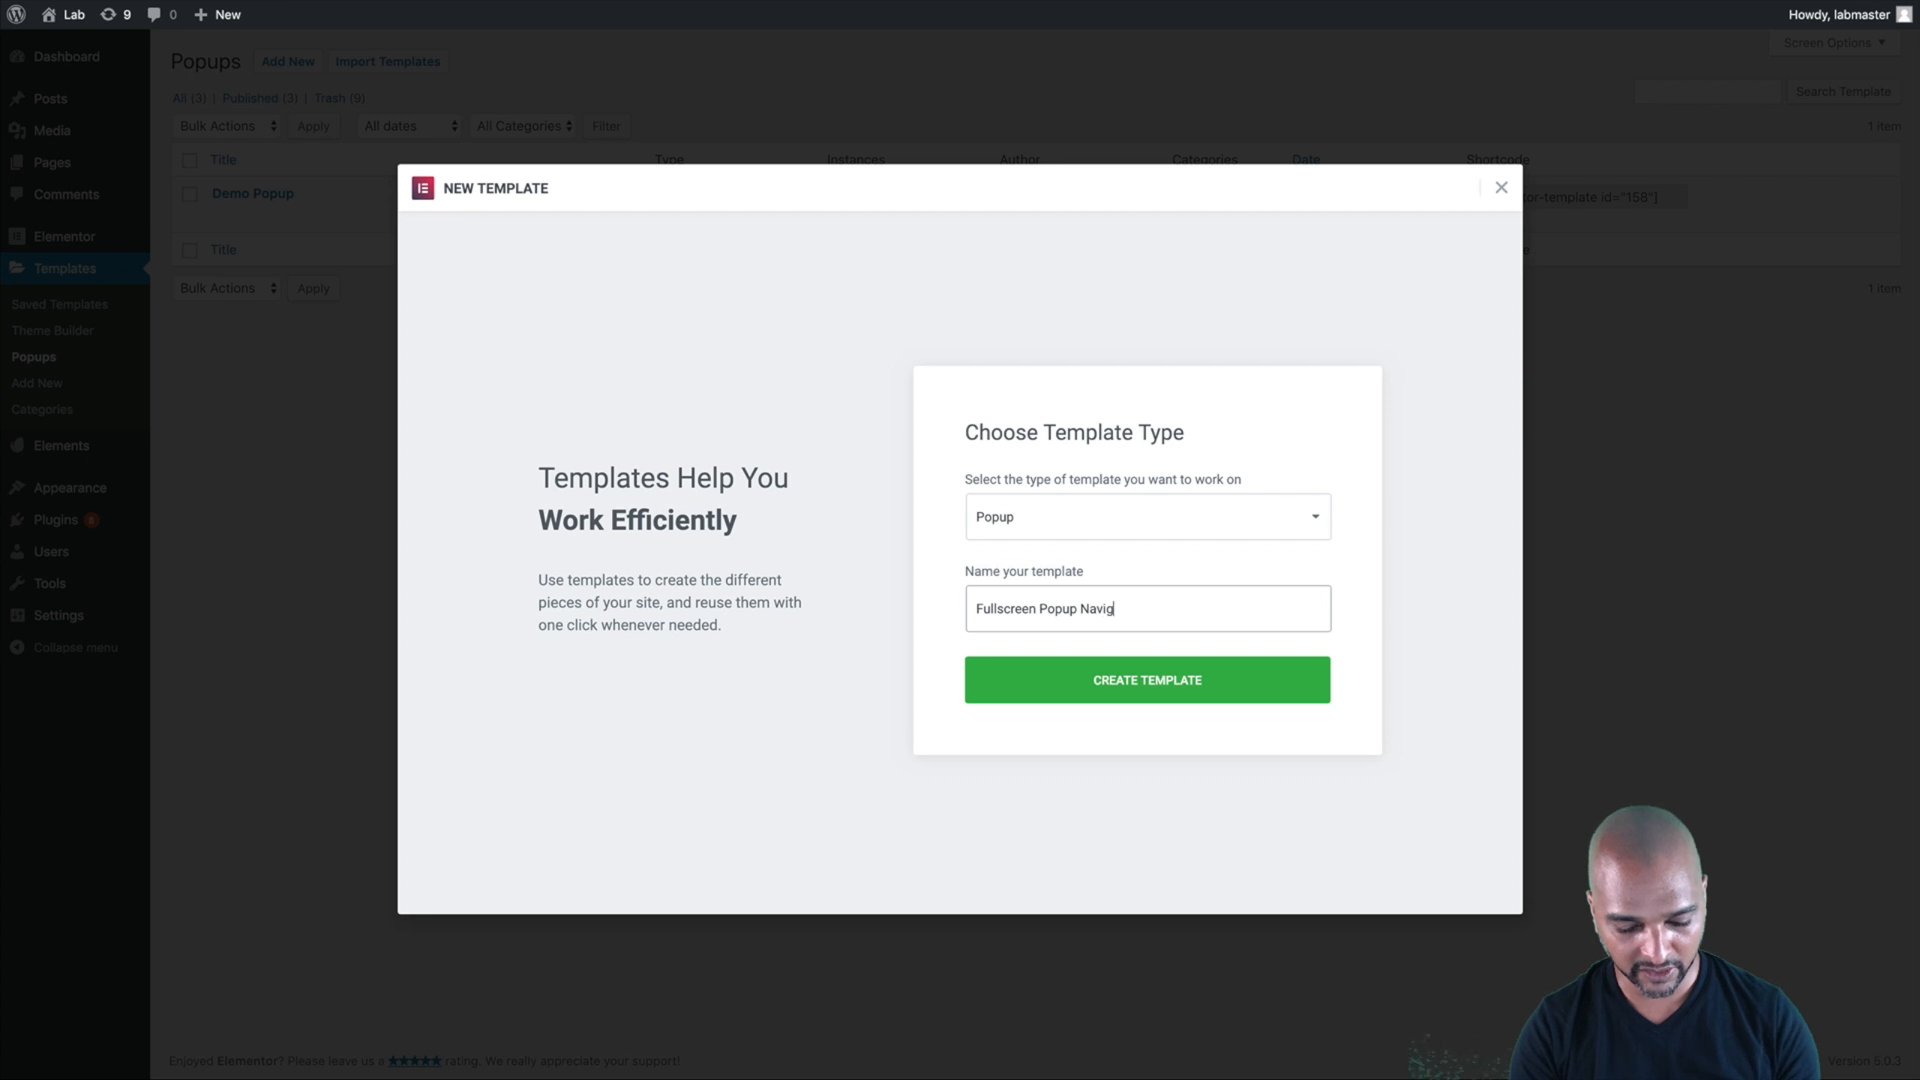
pyautogui.write('ation')
pyautogui.click(1122, 690)
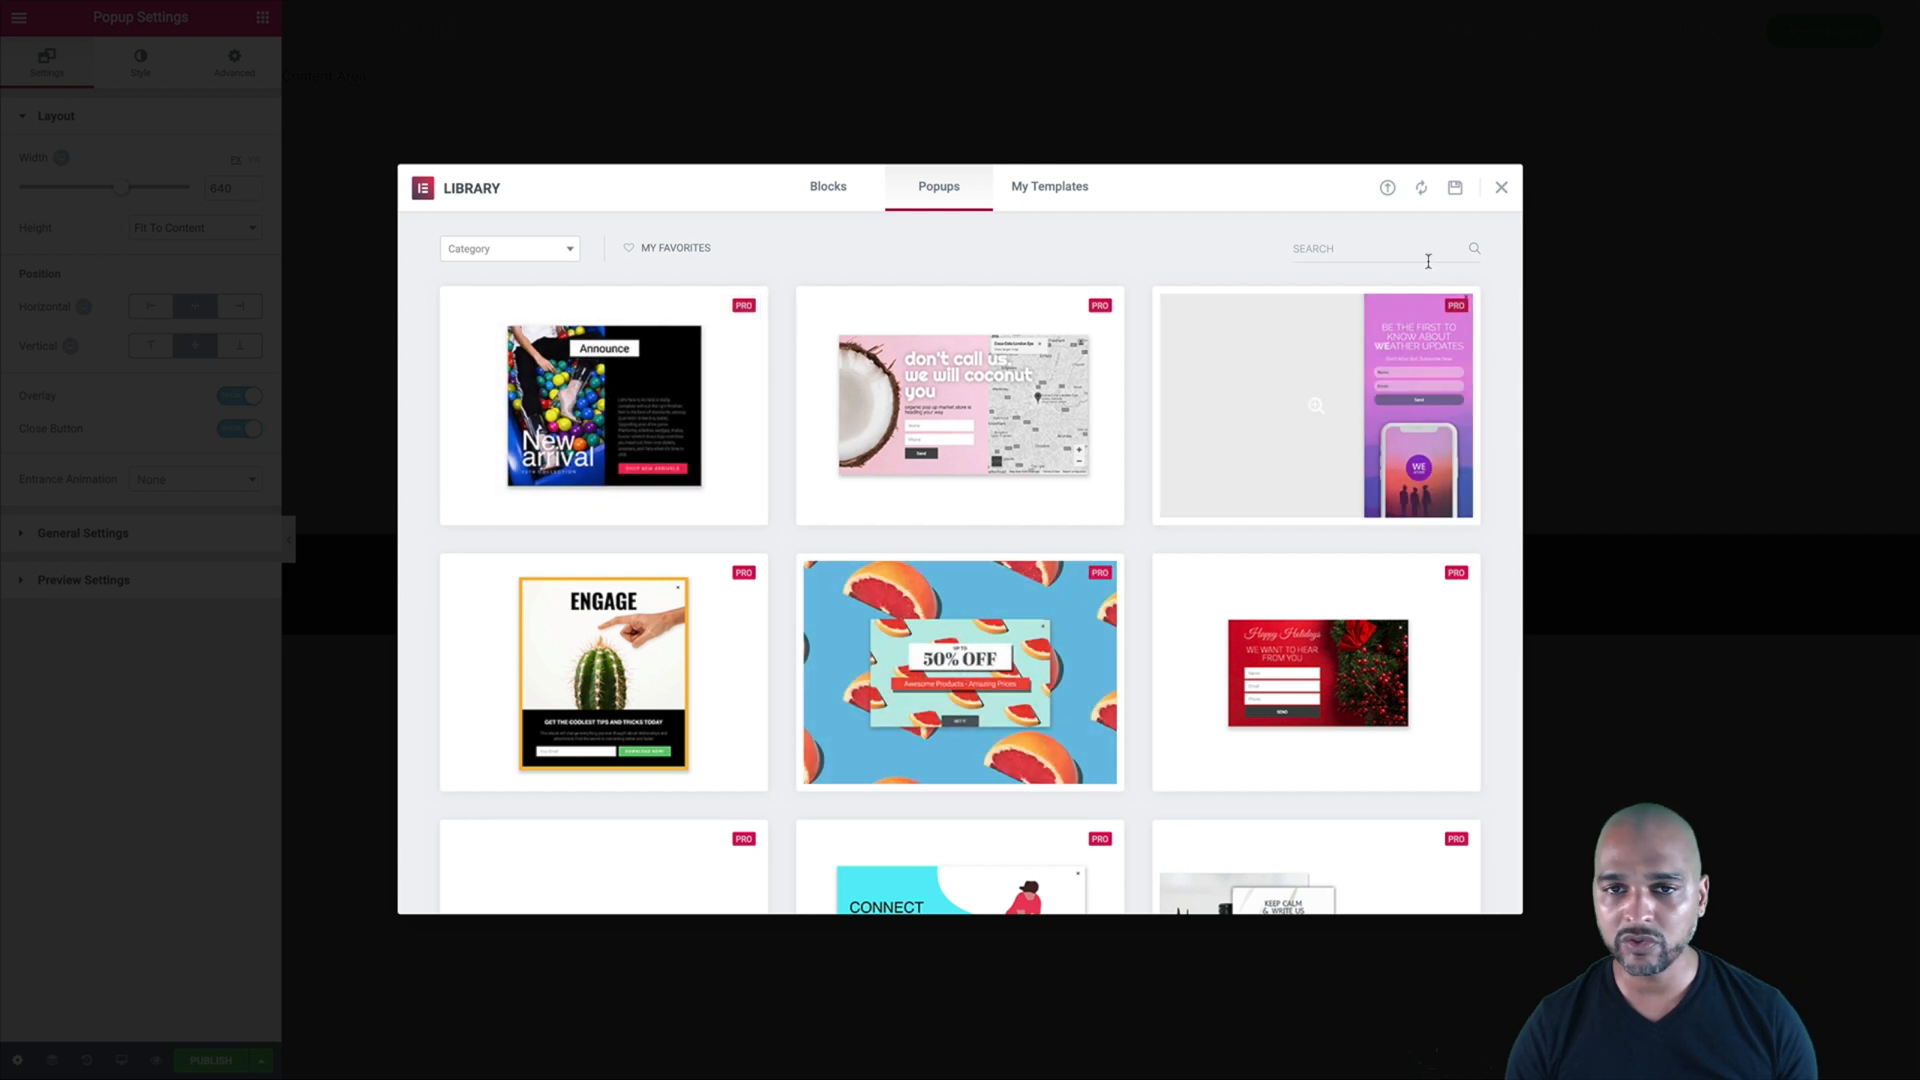
# - Dismiss the template library and add a single-column section to the empty popup
pyautogui.click(1501, 187)
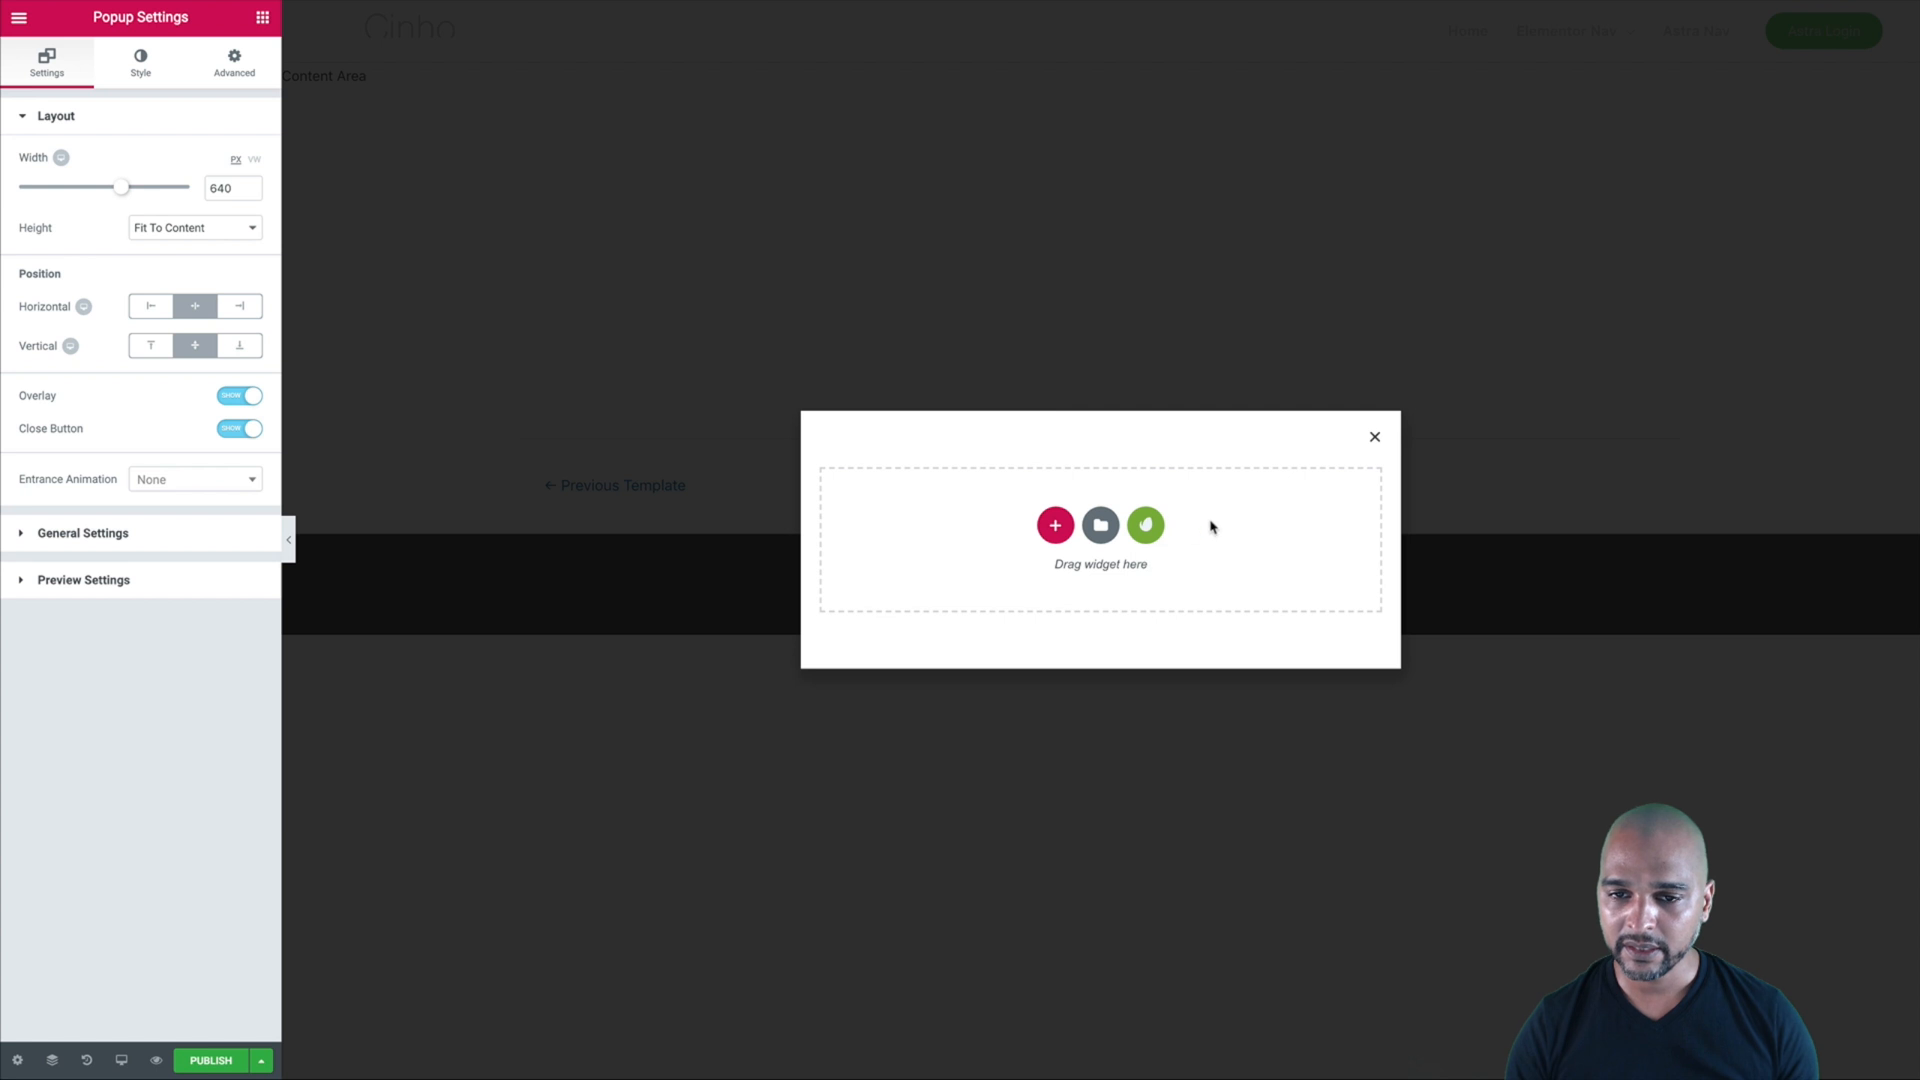
pyautogui.click(1055, 534)
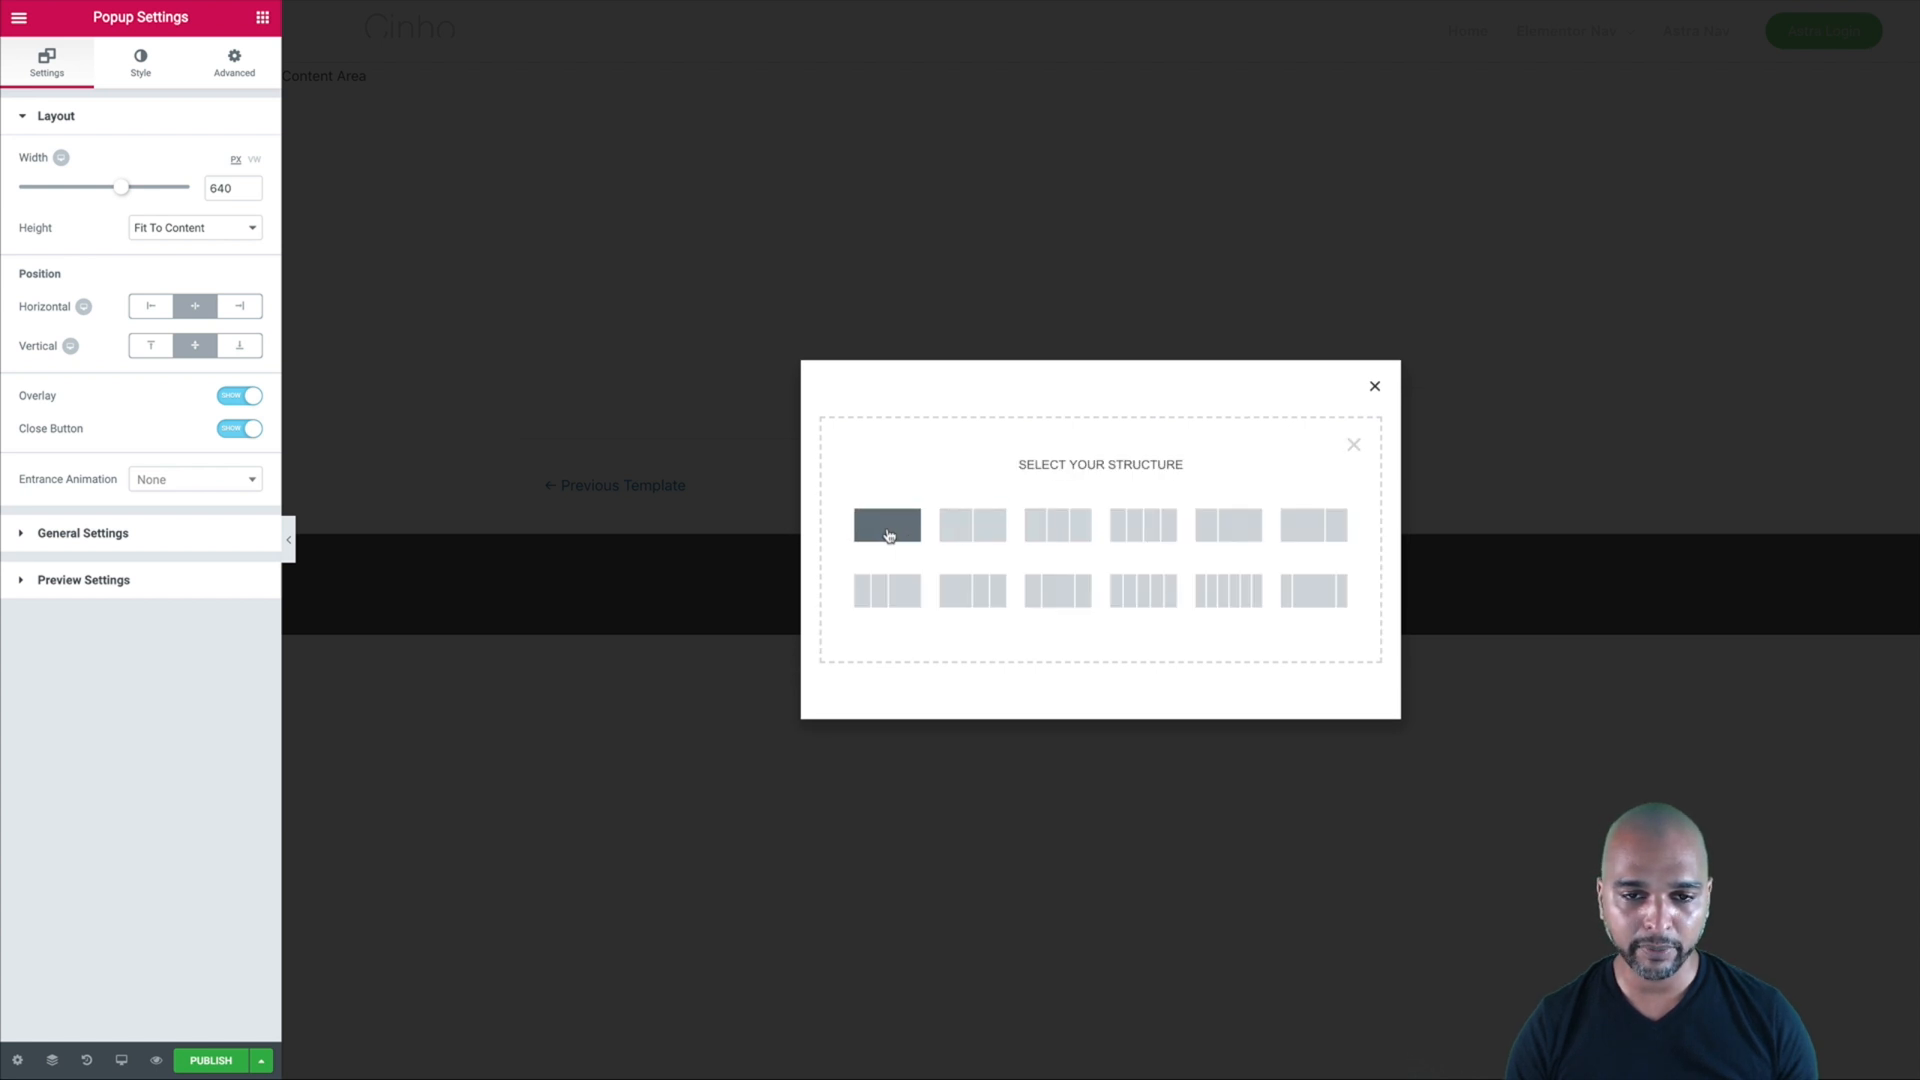
pyautogui.click(887, 533)
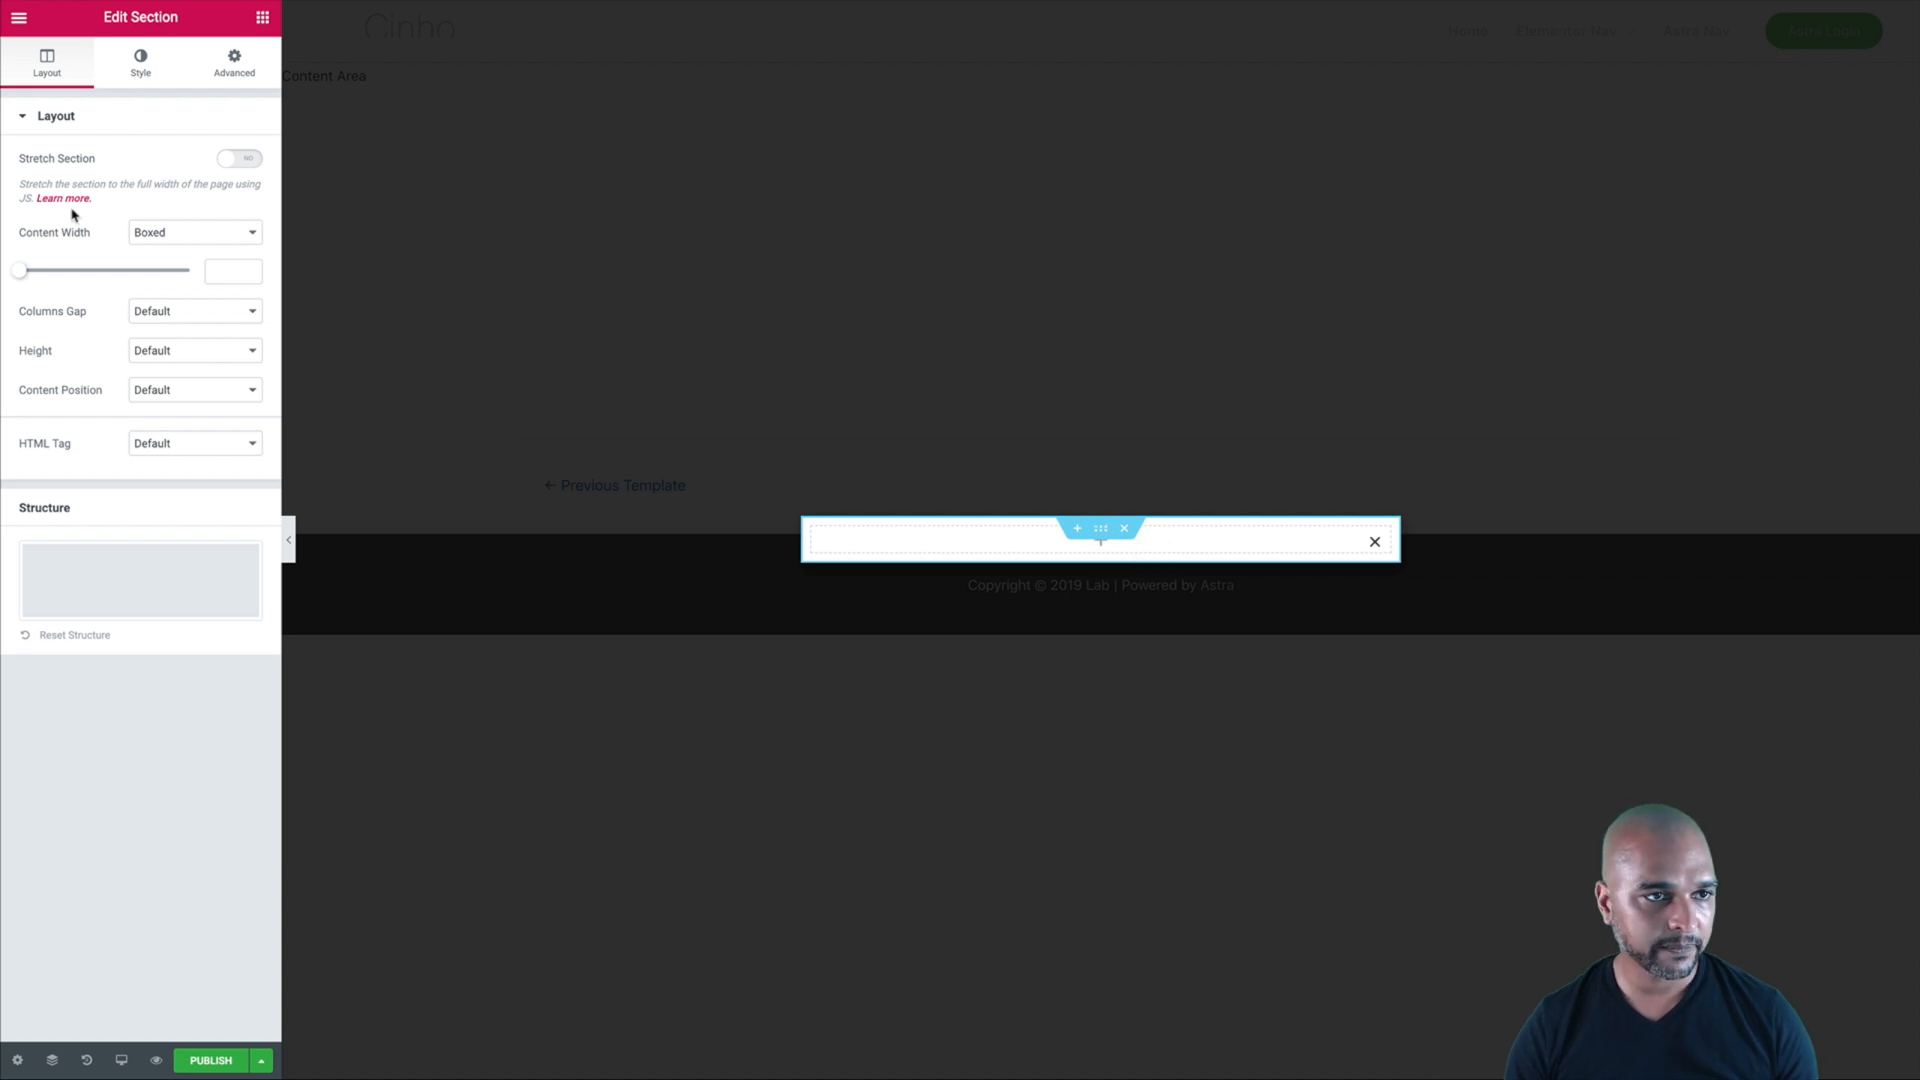
# - Set the section's content width to Full Width and its height to a minimum of 100 VH
pyautogui.click(138, 232)
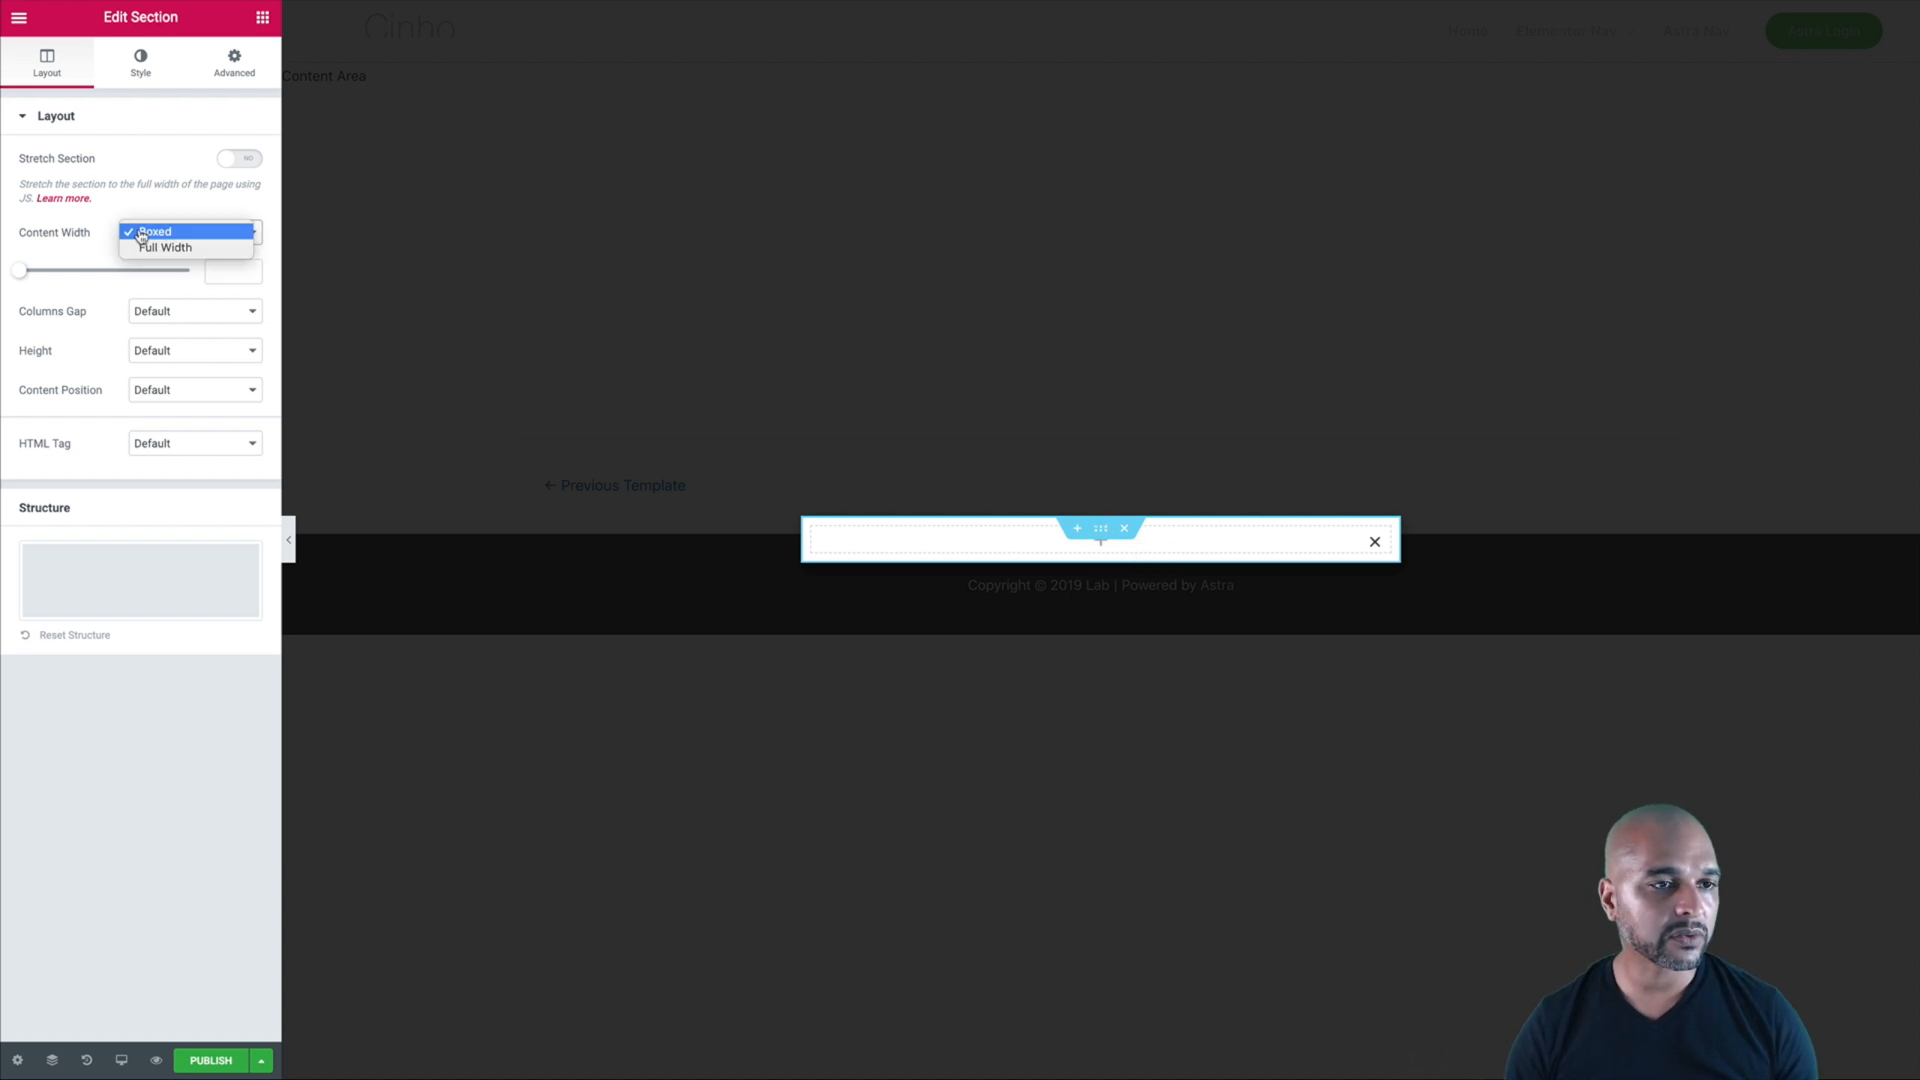
pyautogui.click(160, 250)
pyautogui.click(155, 311)
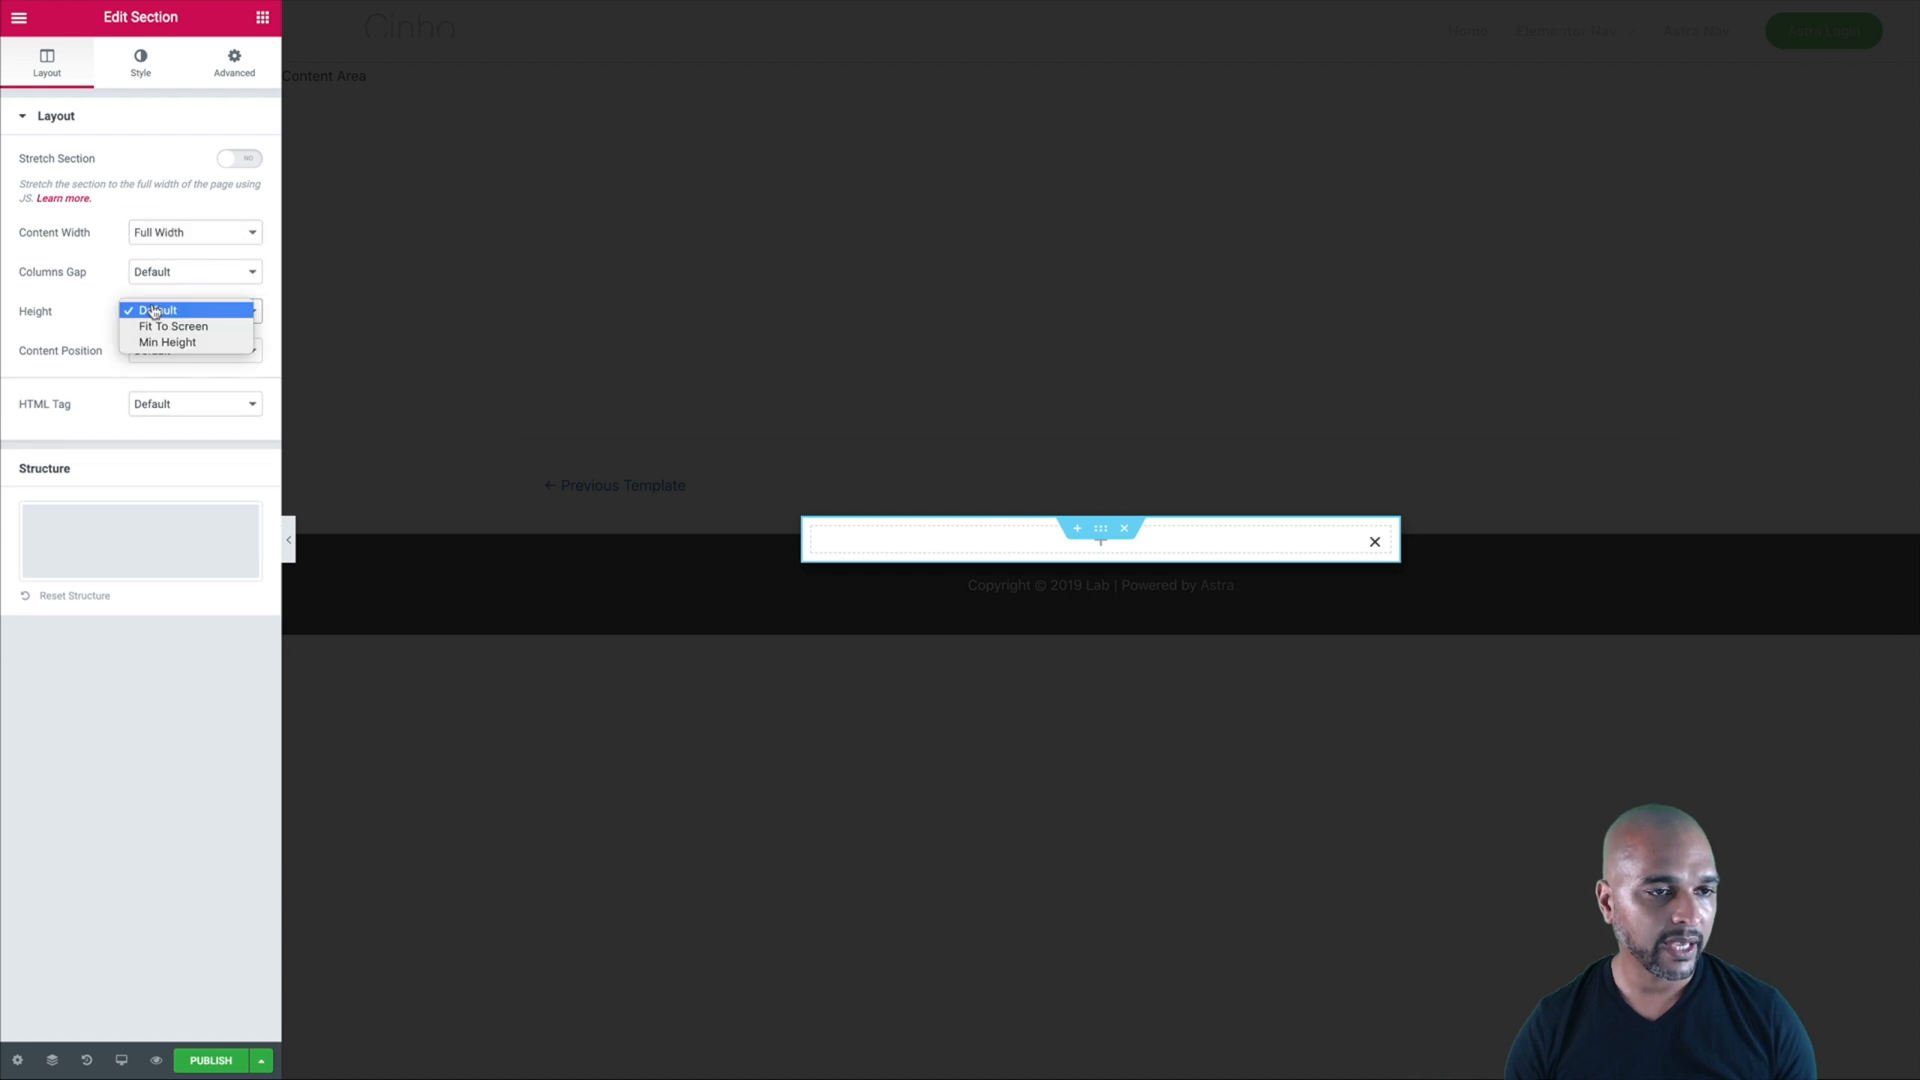
pyautogui.click(155, 342)
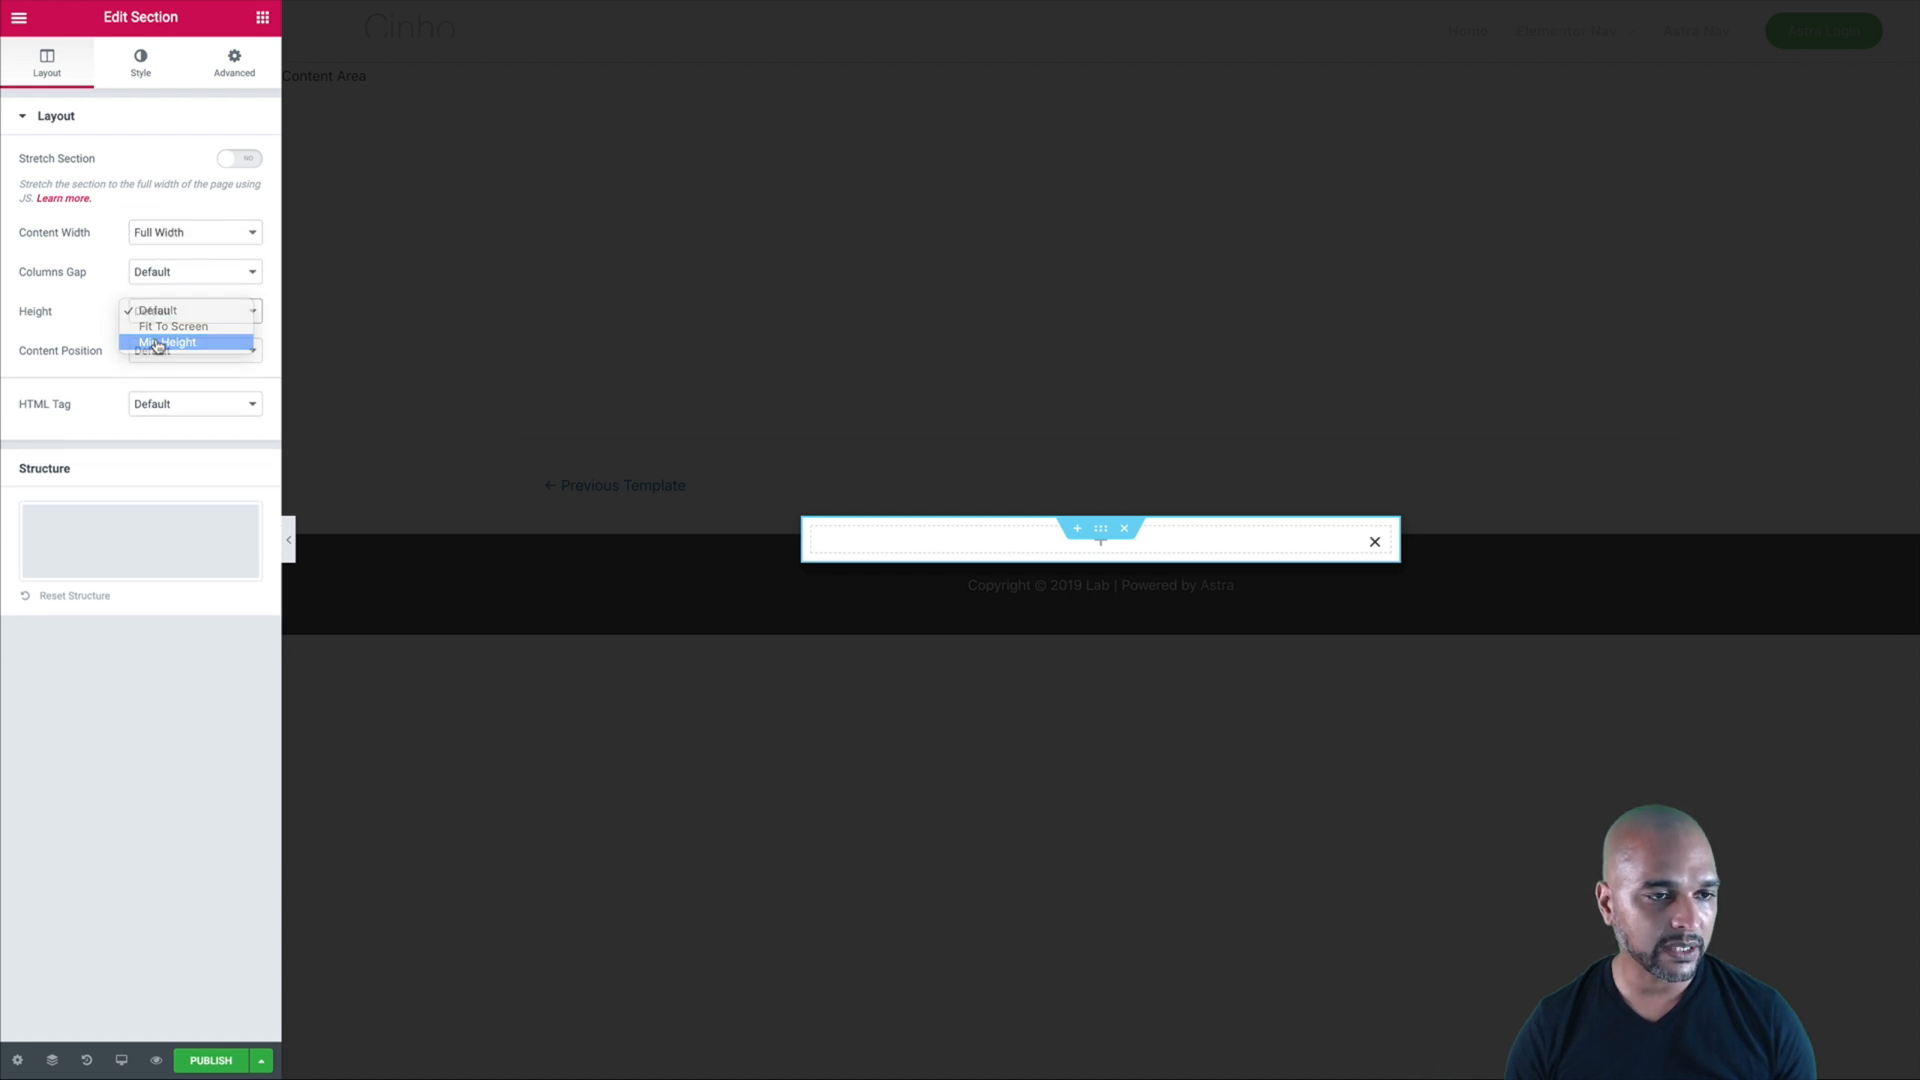
pyautogui.click(254, 348)
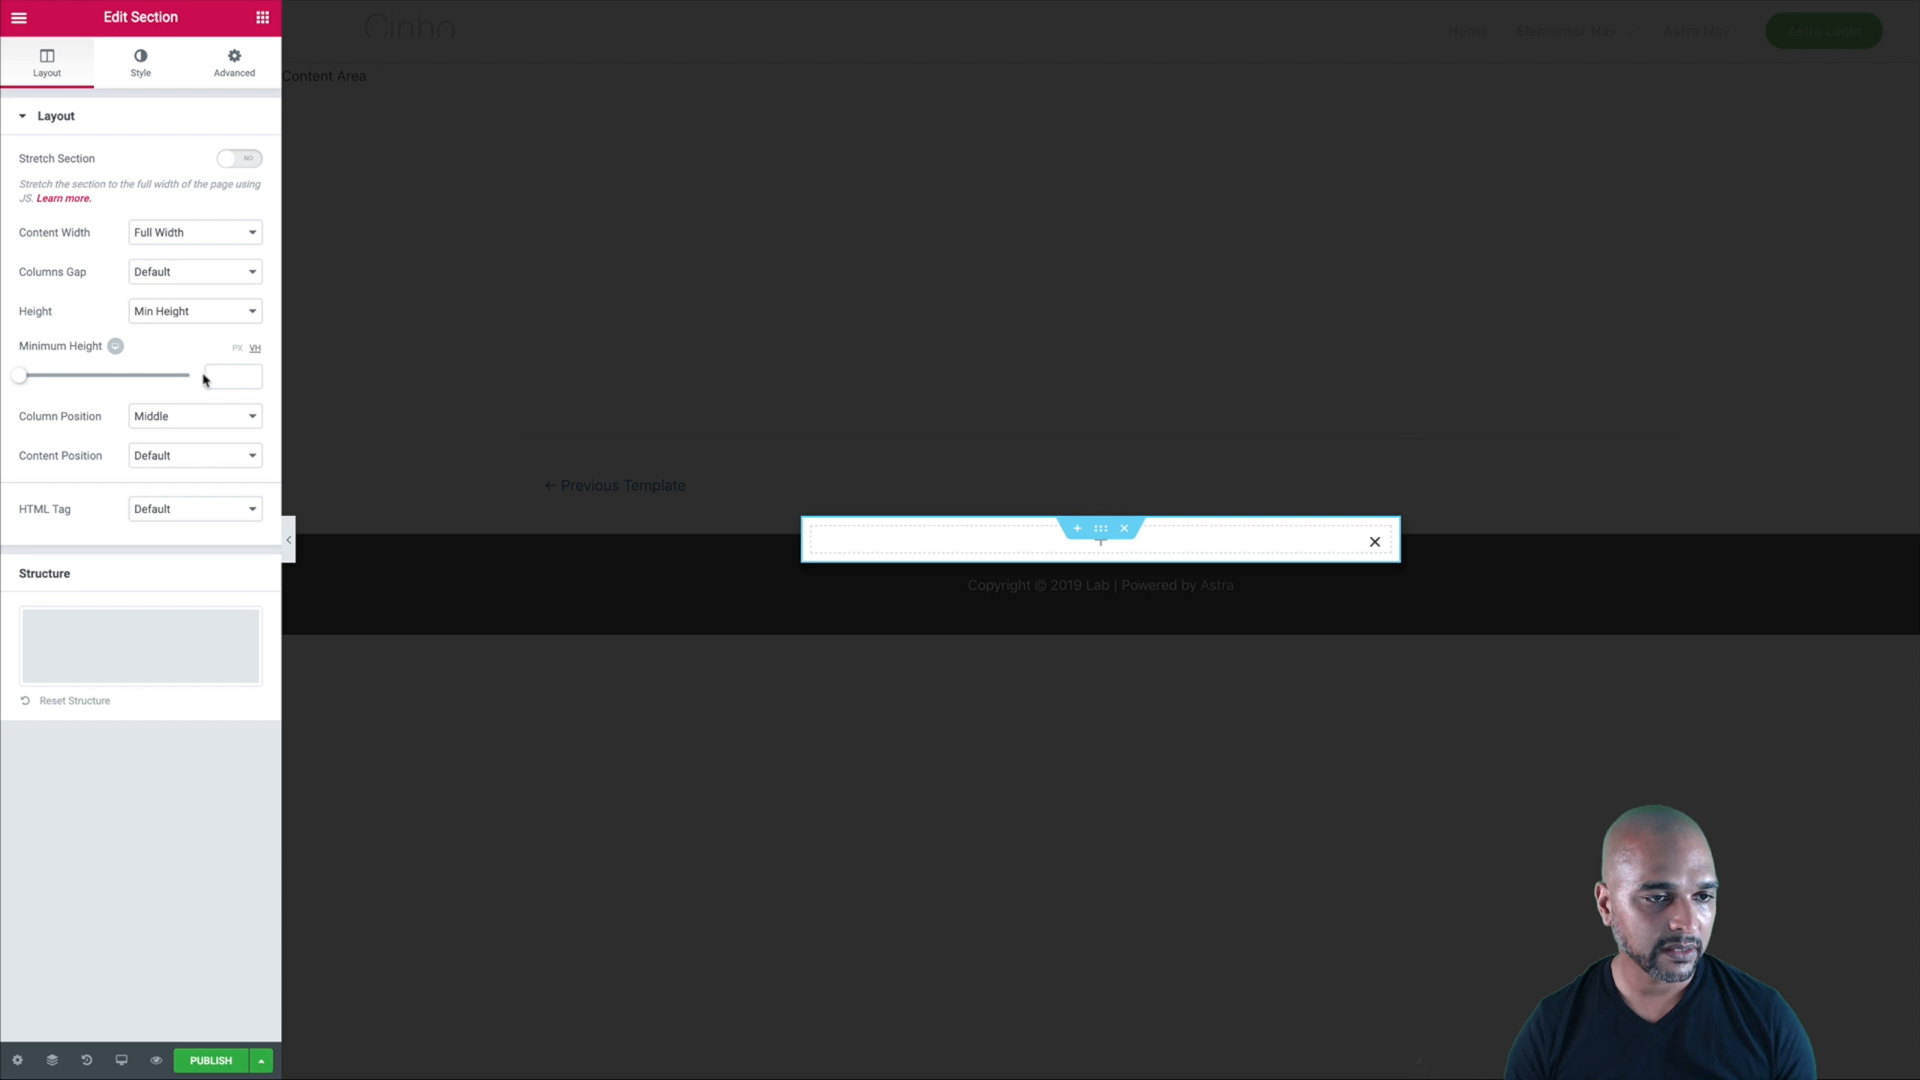
pyautogui.click(233, 375)
pyautogui.write('100')
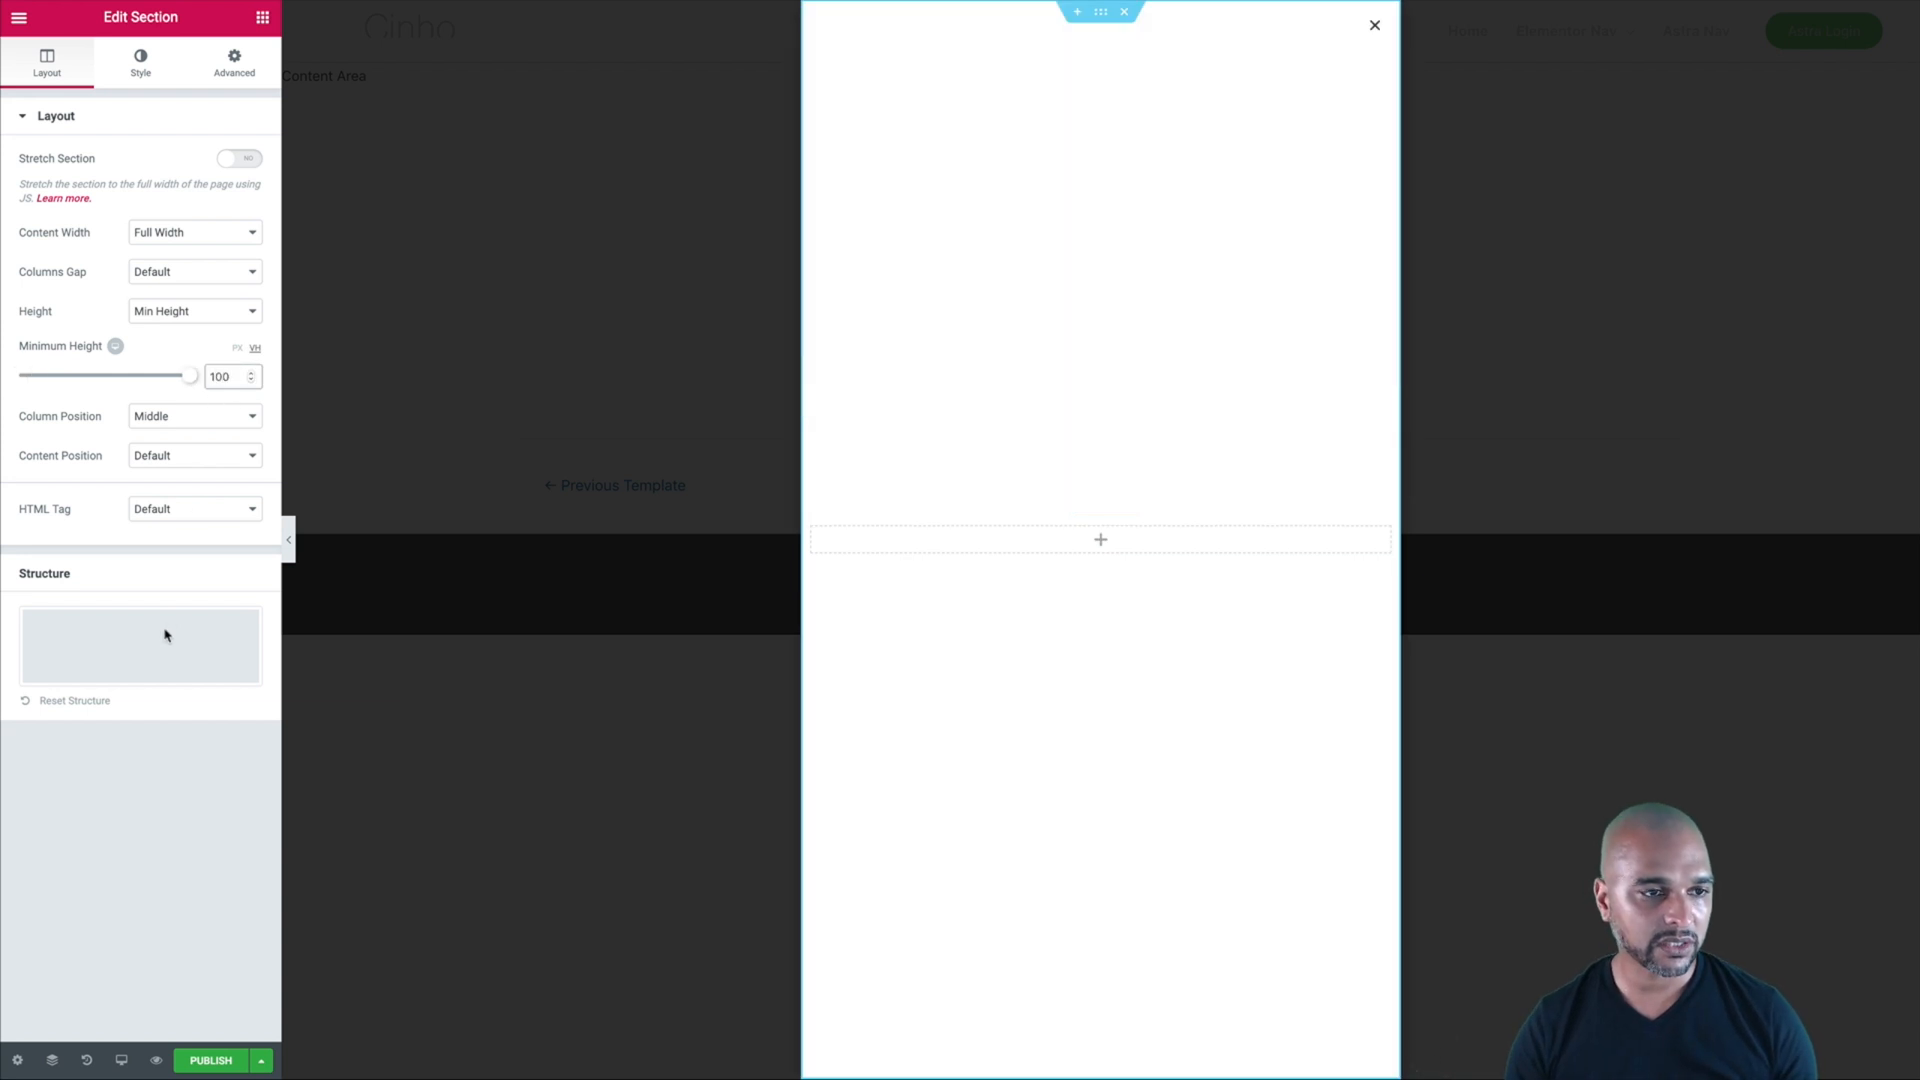
pyautogui.click(110, 846)
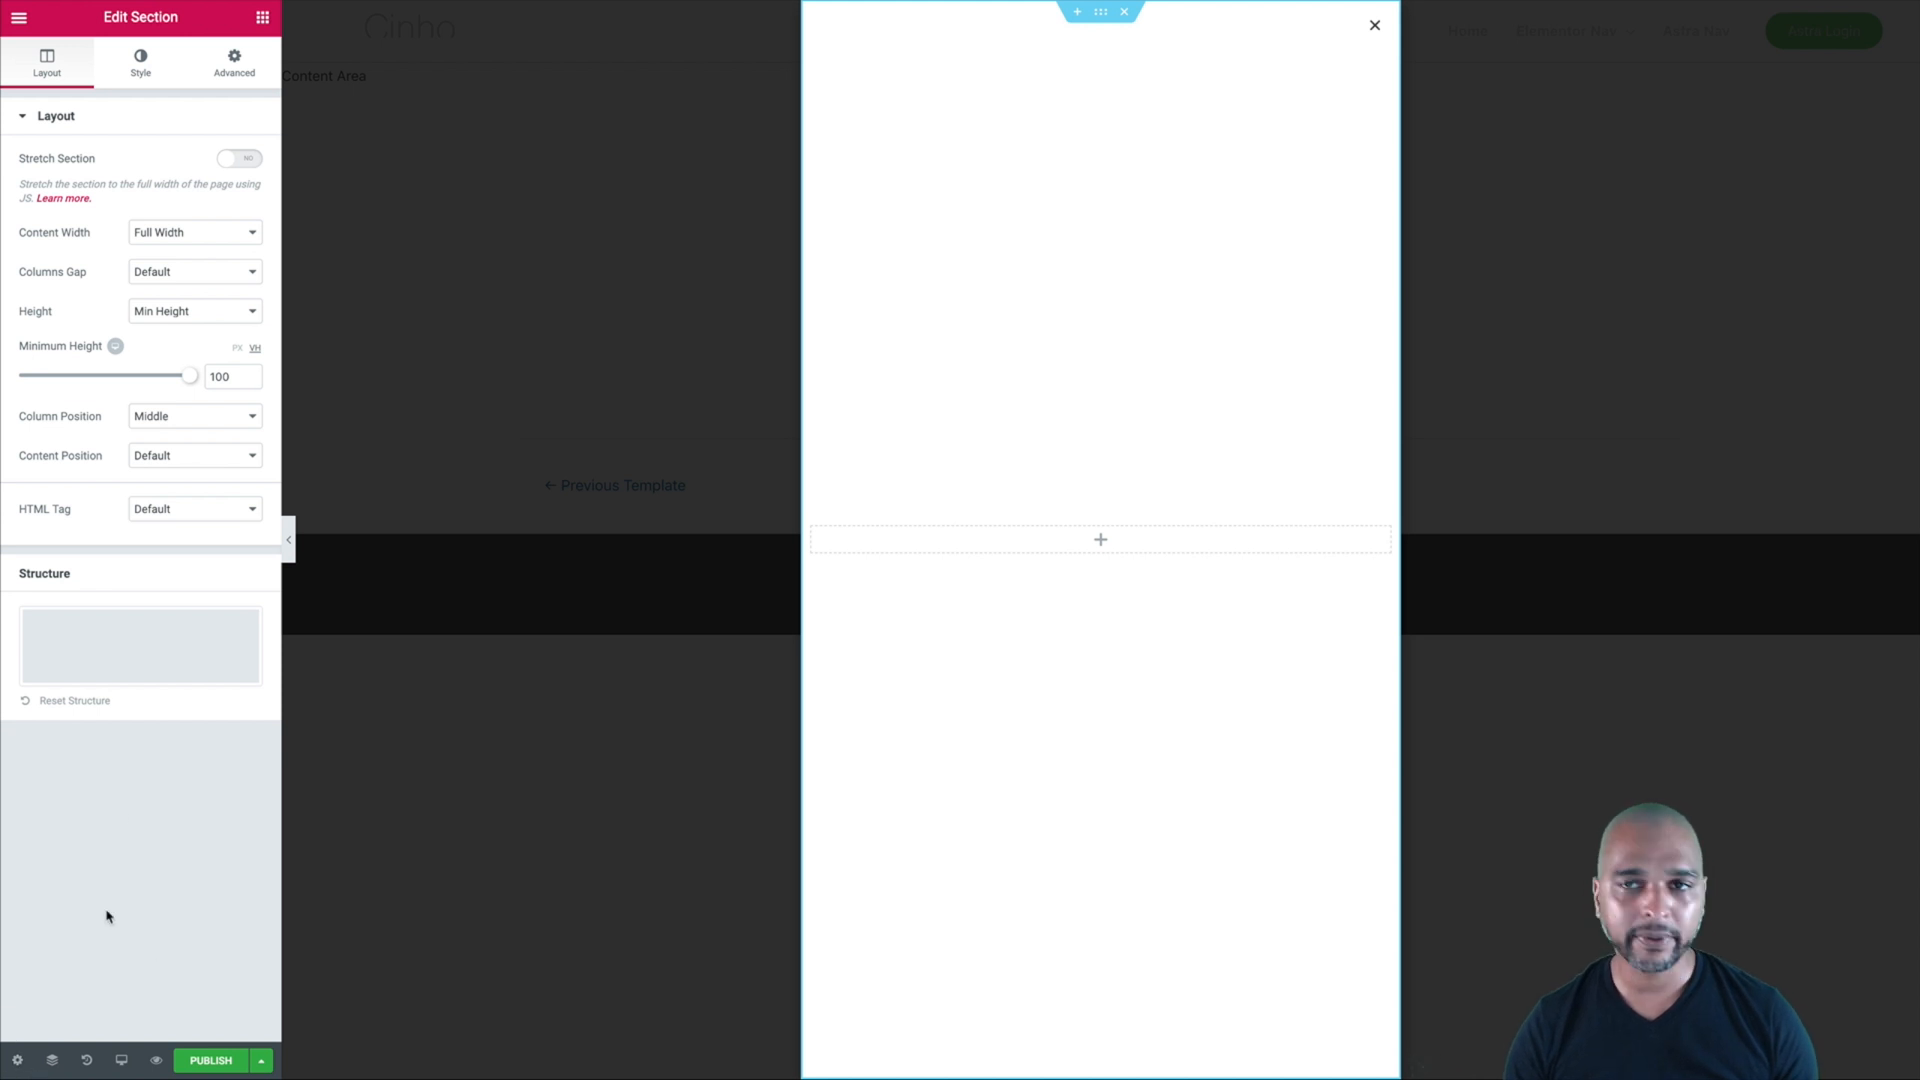
# - Set the popup's overall width to 100 VW in the popup settings
pyautogui.click(17, 1061)
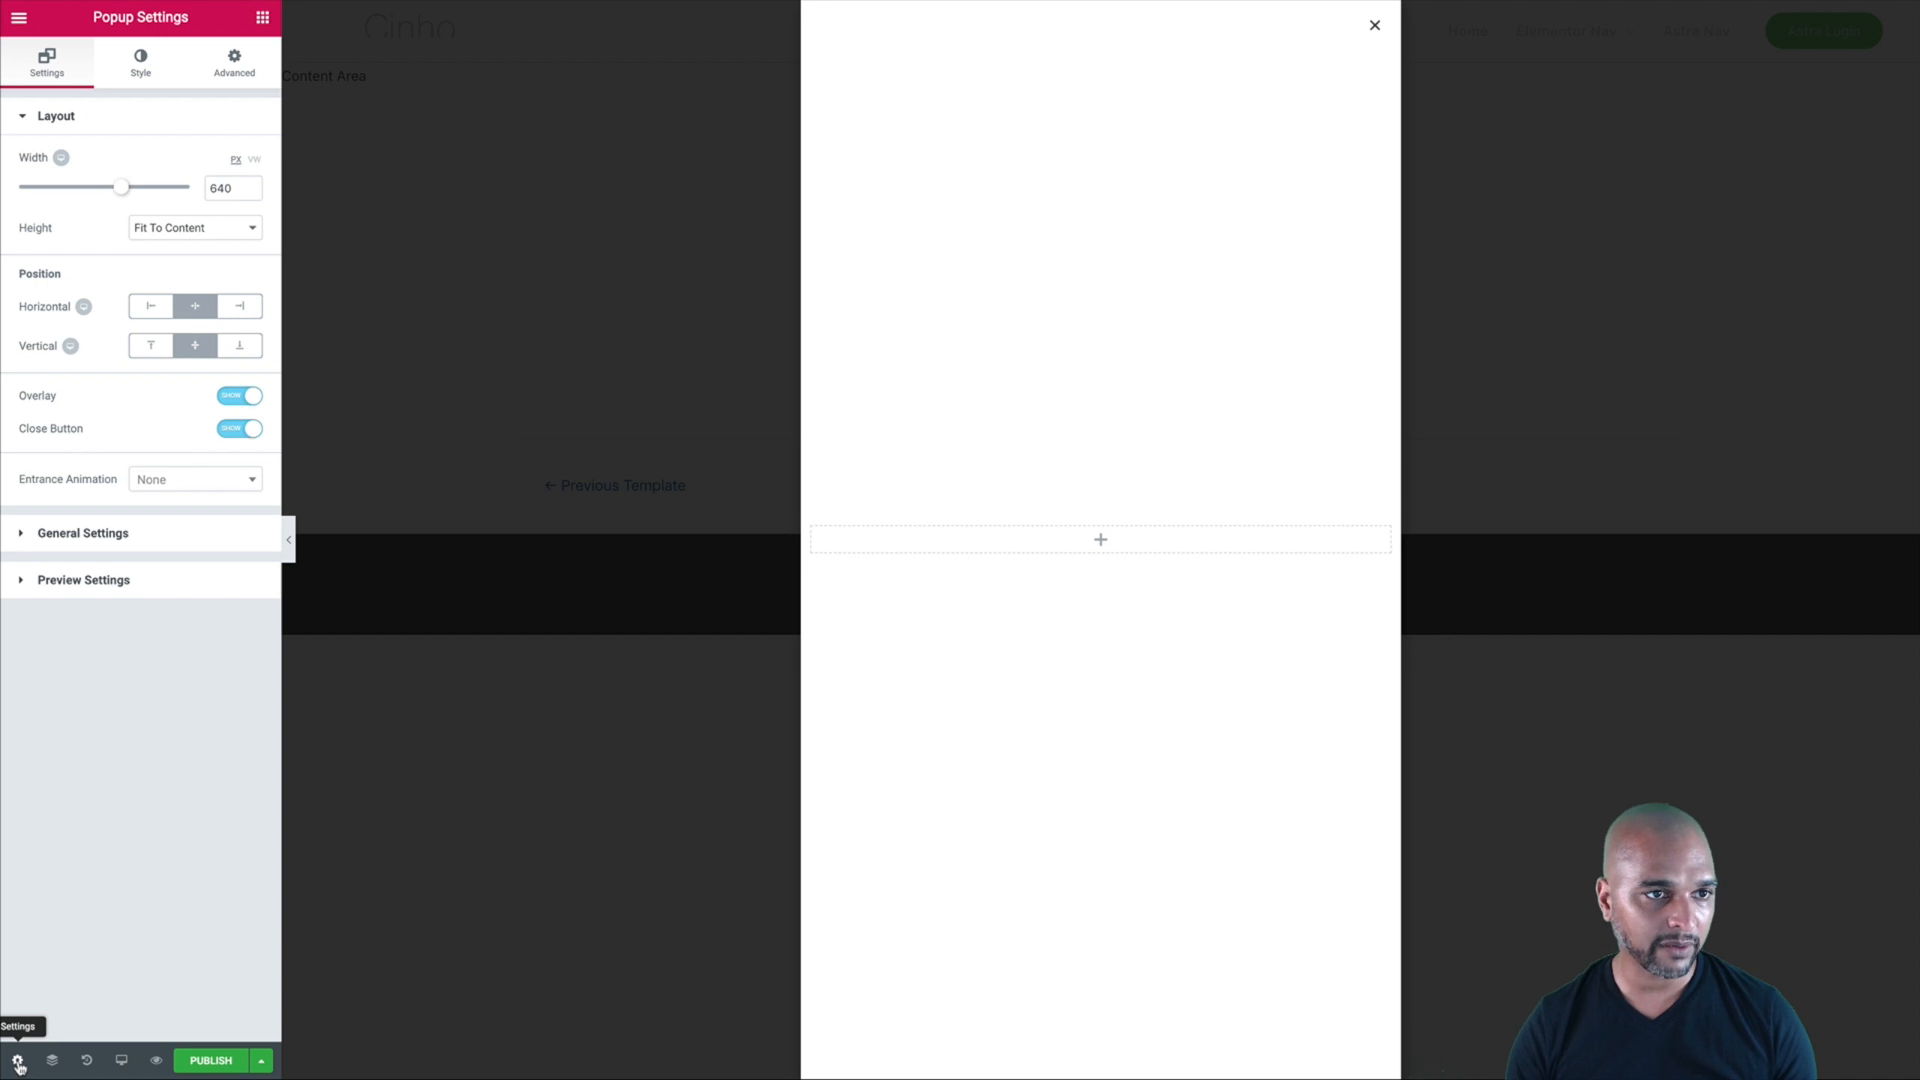
pyautogui.click(255, 161)
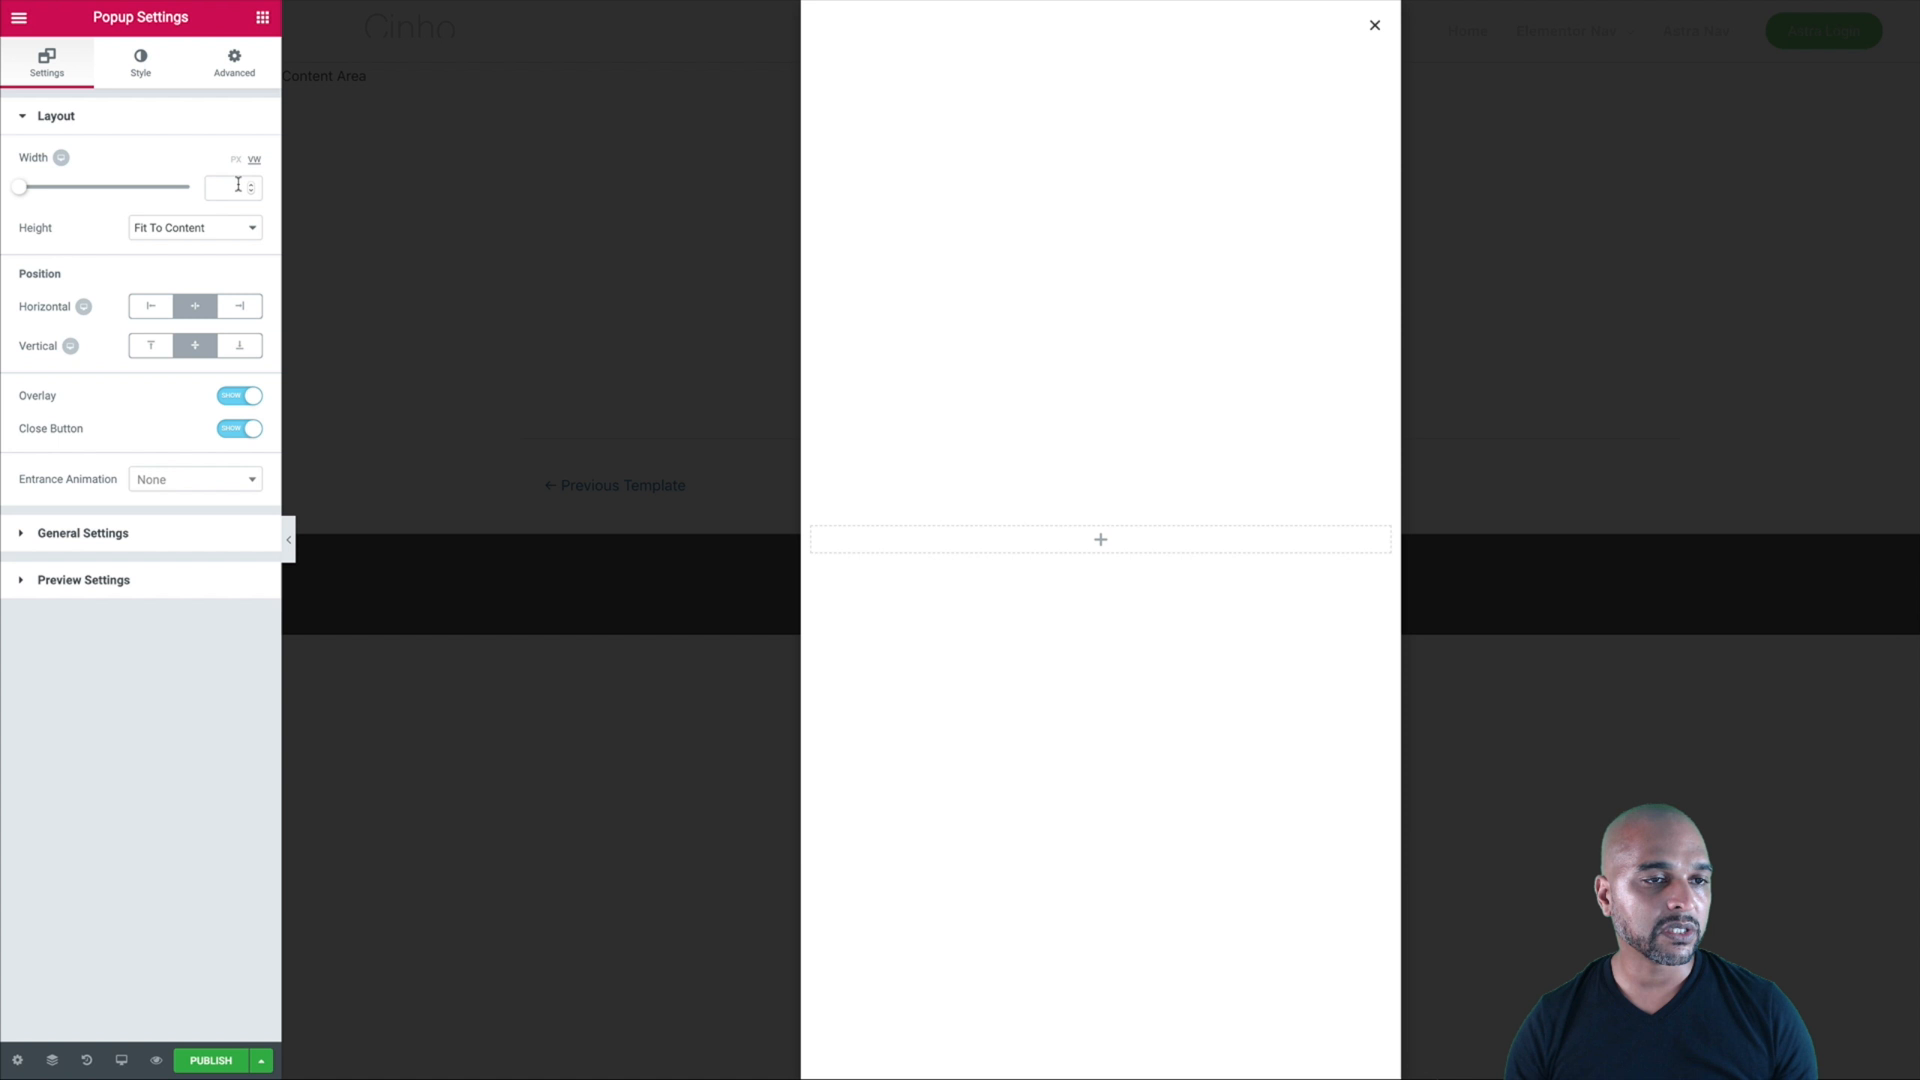
pyautogui.click(228, 189)
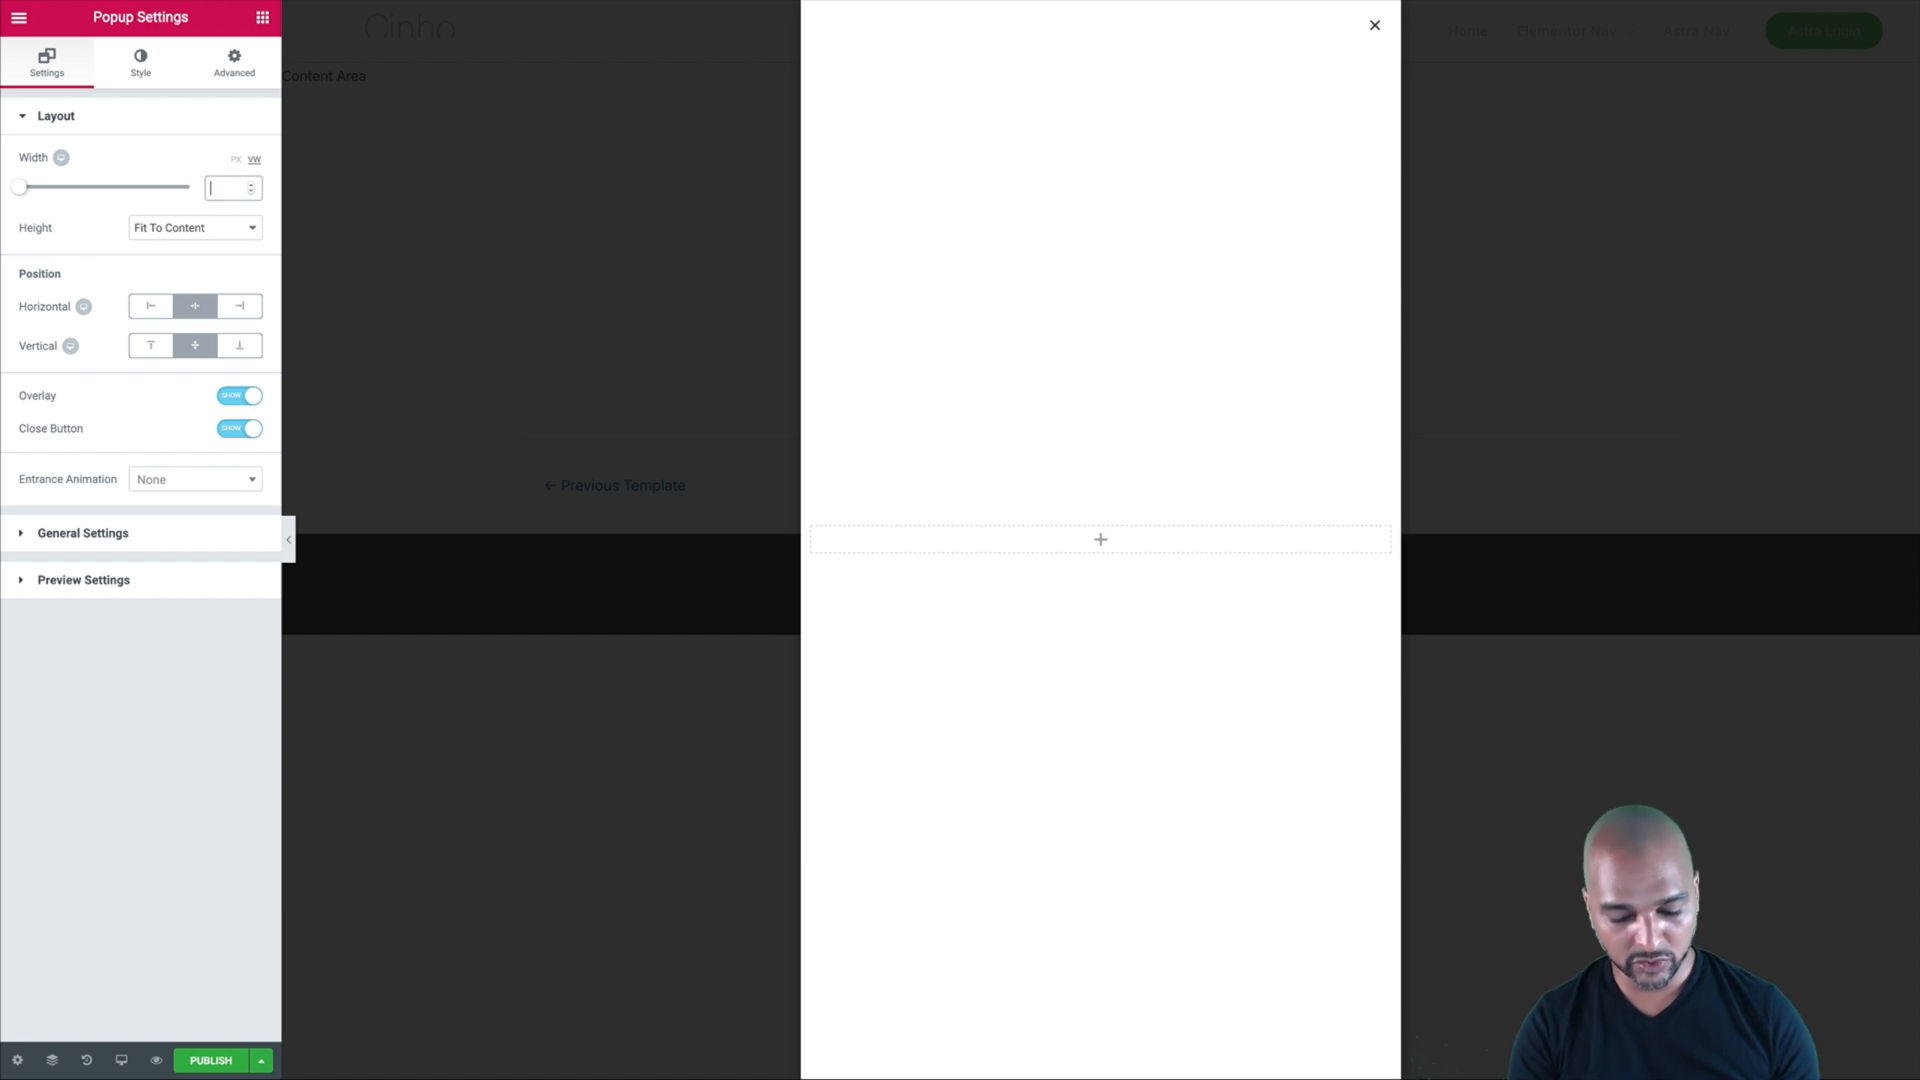
pyautogui.write('100')
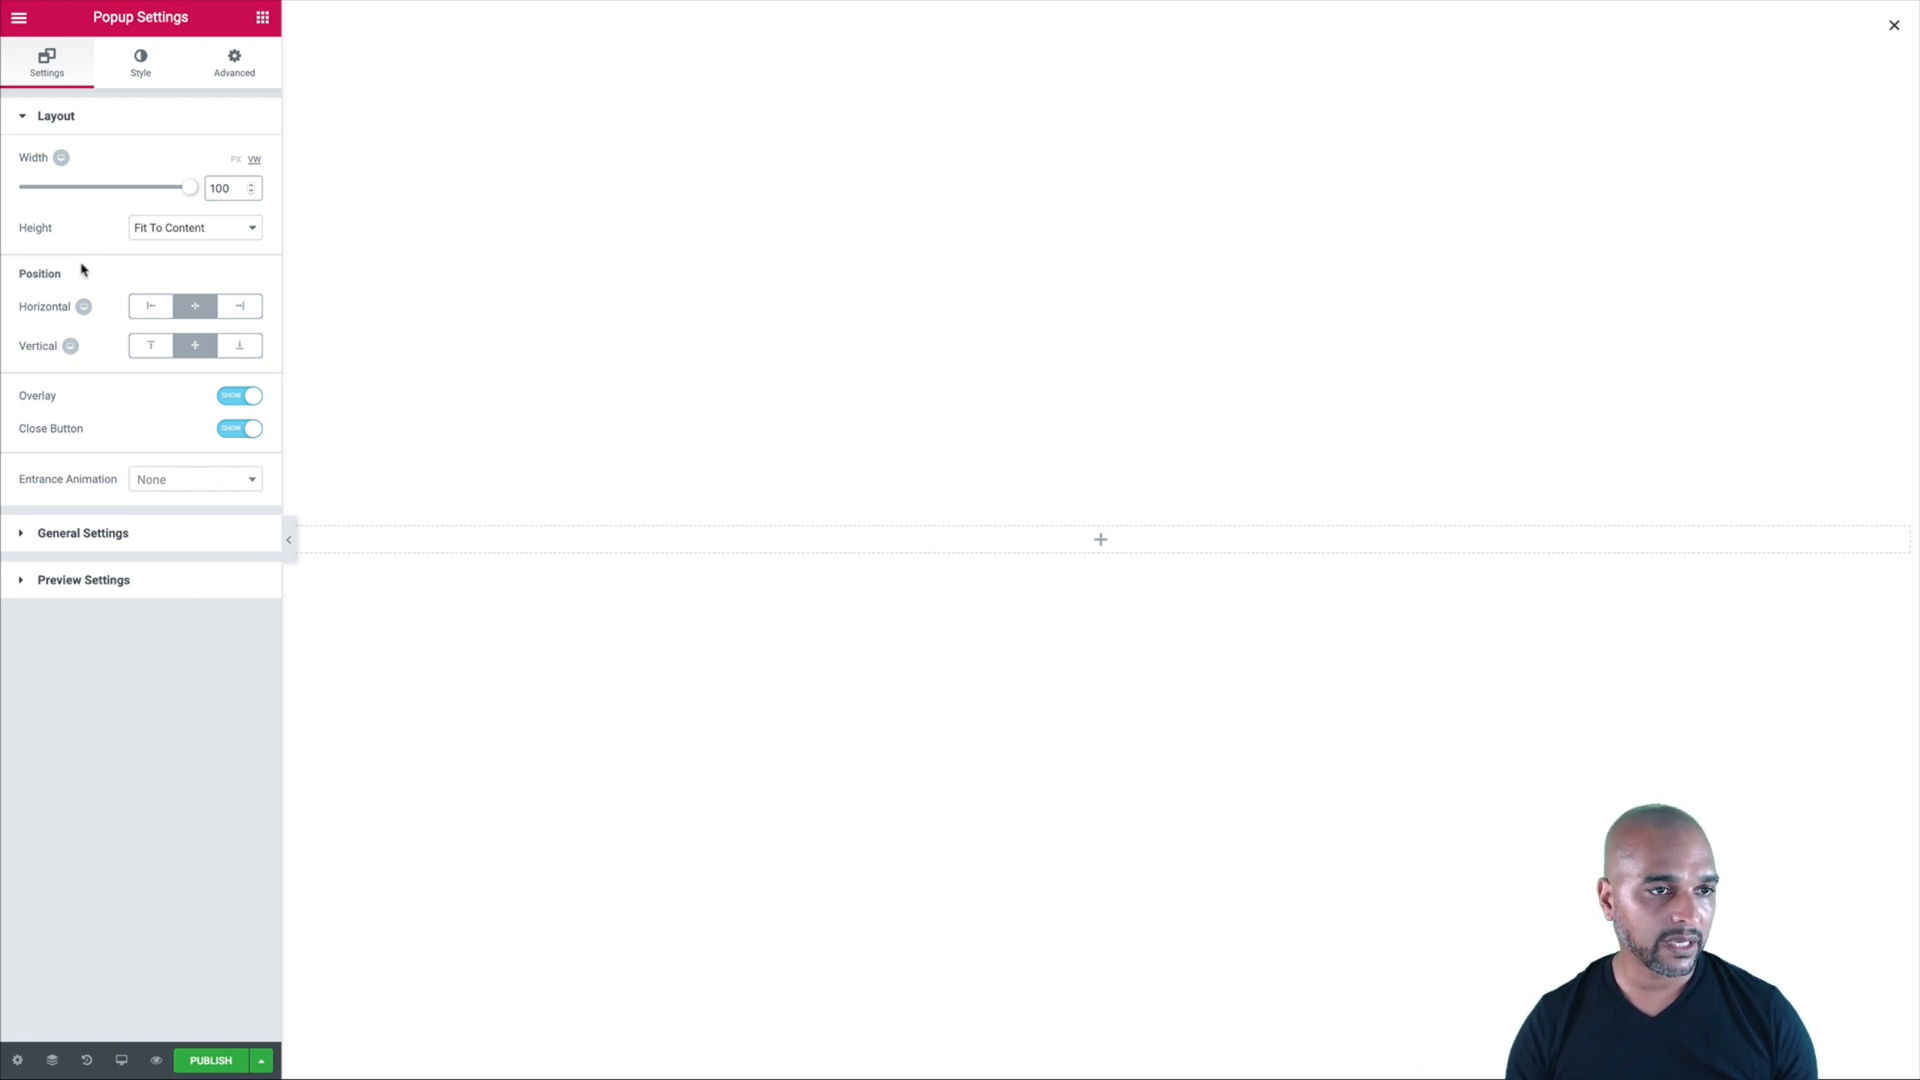
# - Change the popup's height to Custom with a value of 100 VH
pyautogui.click(160, 232)
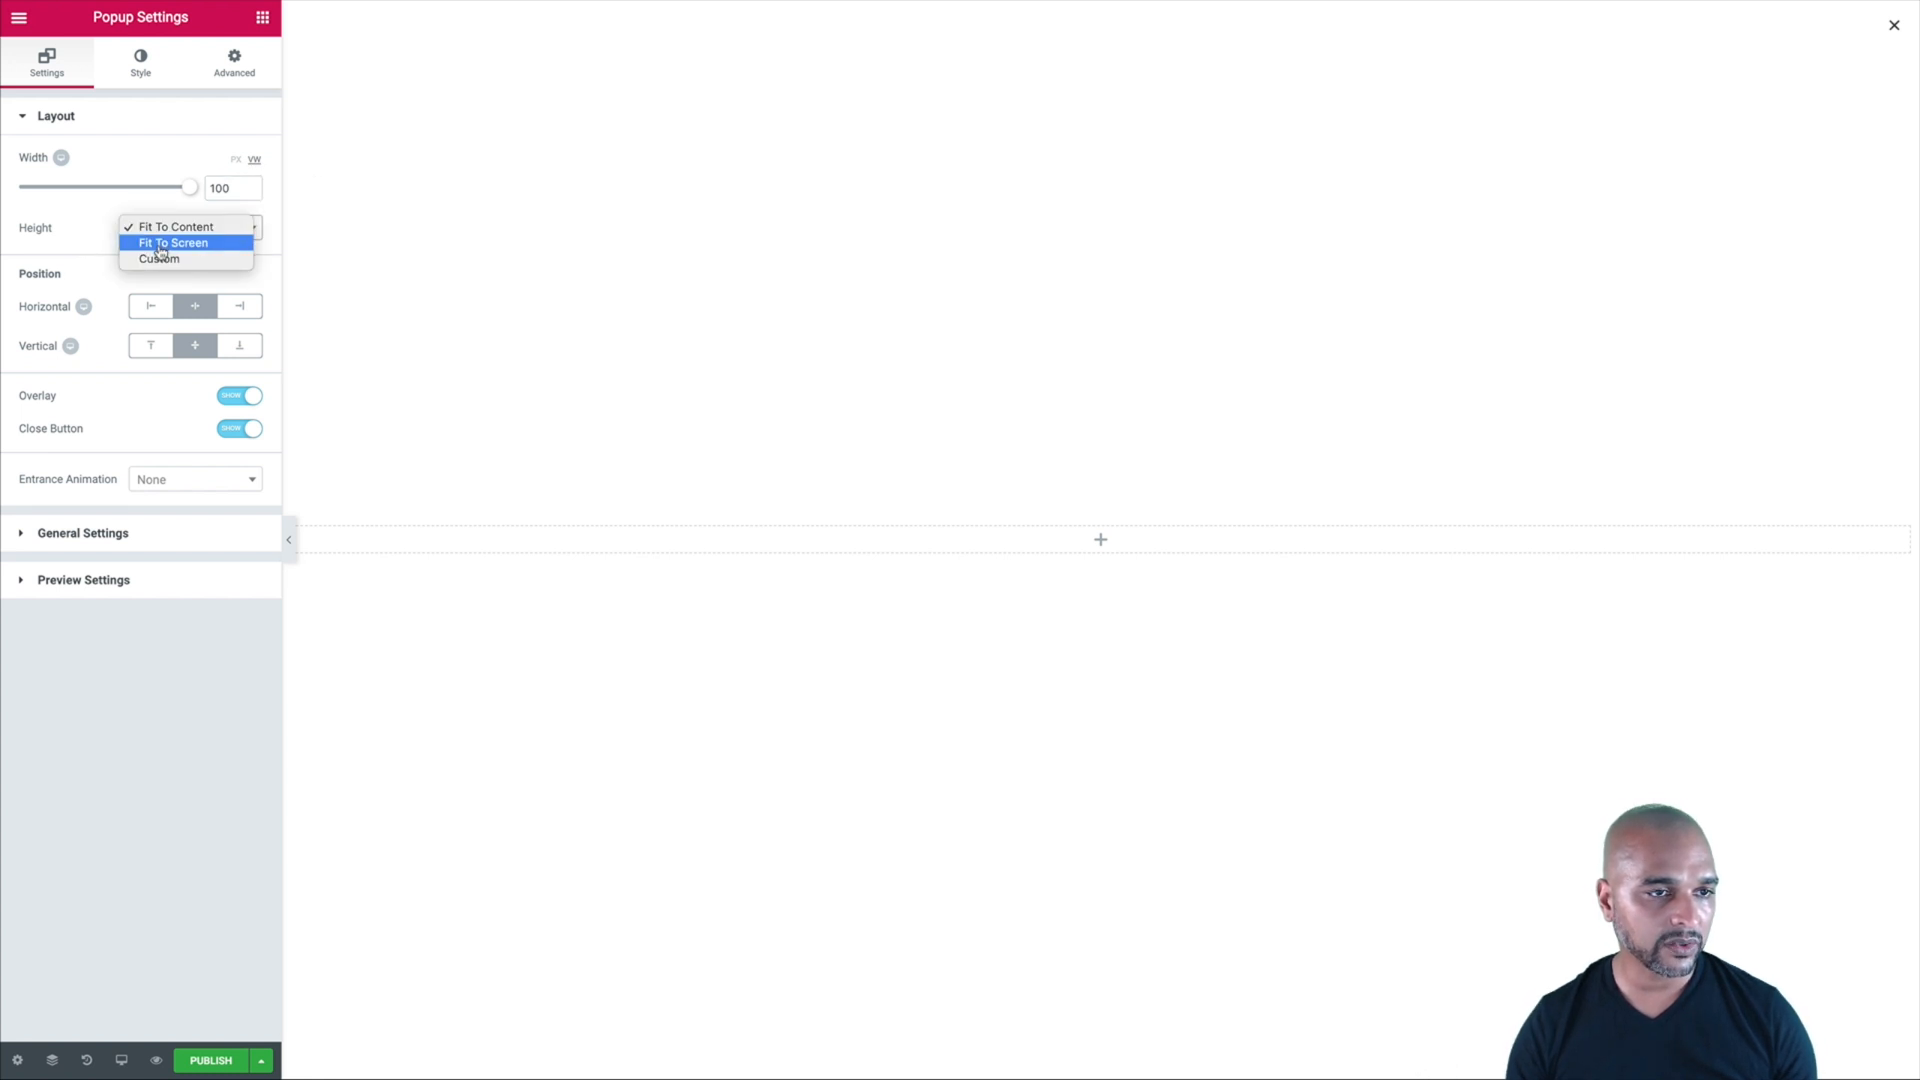
pyautogui.click(162, 261)
pyautogui.click(256, 265)
pyautogui.click(222, 294)
pyautogui.write('100')
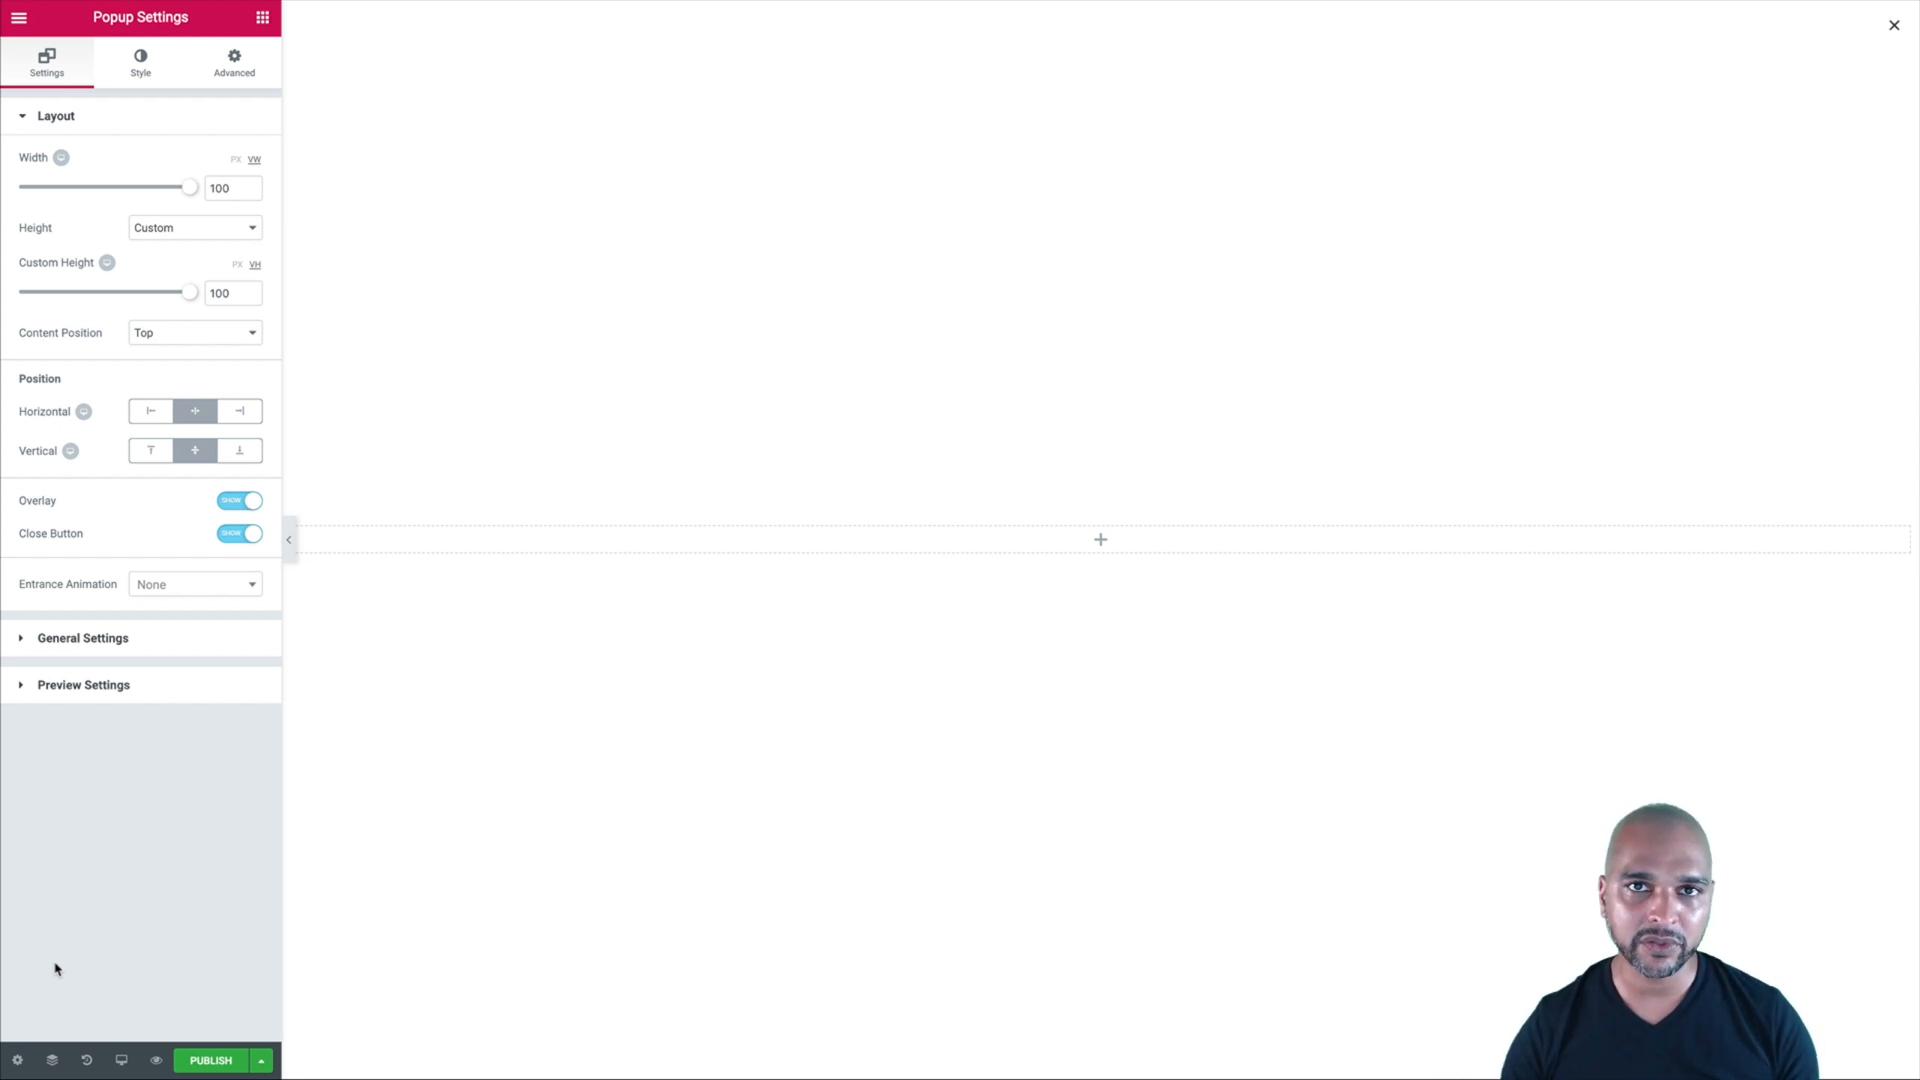
# - Give the popup's section a Classic background using the neon-speckled face photo from the media library
pyautogui.click(53, 1062)
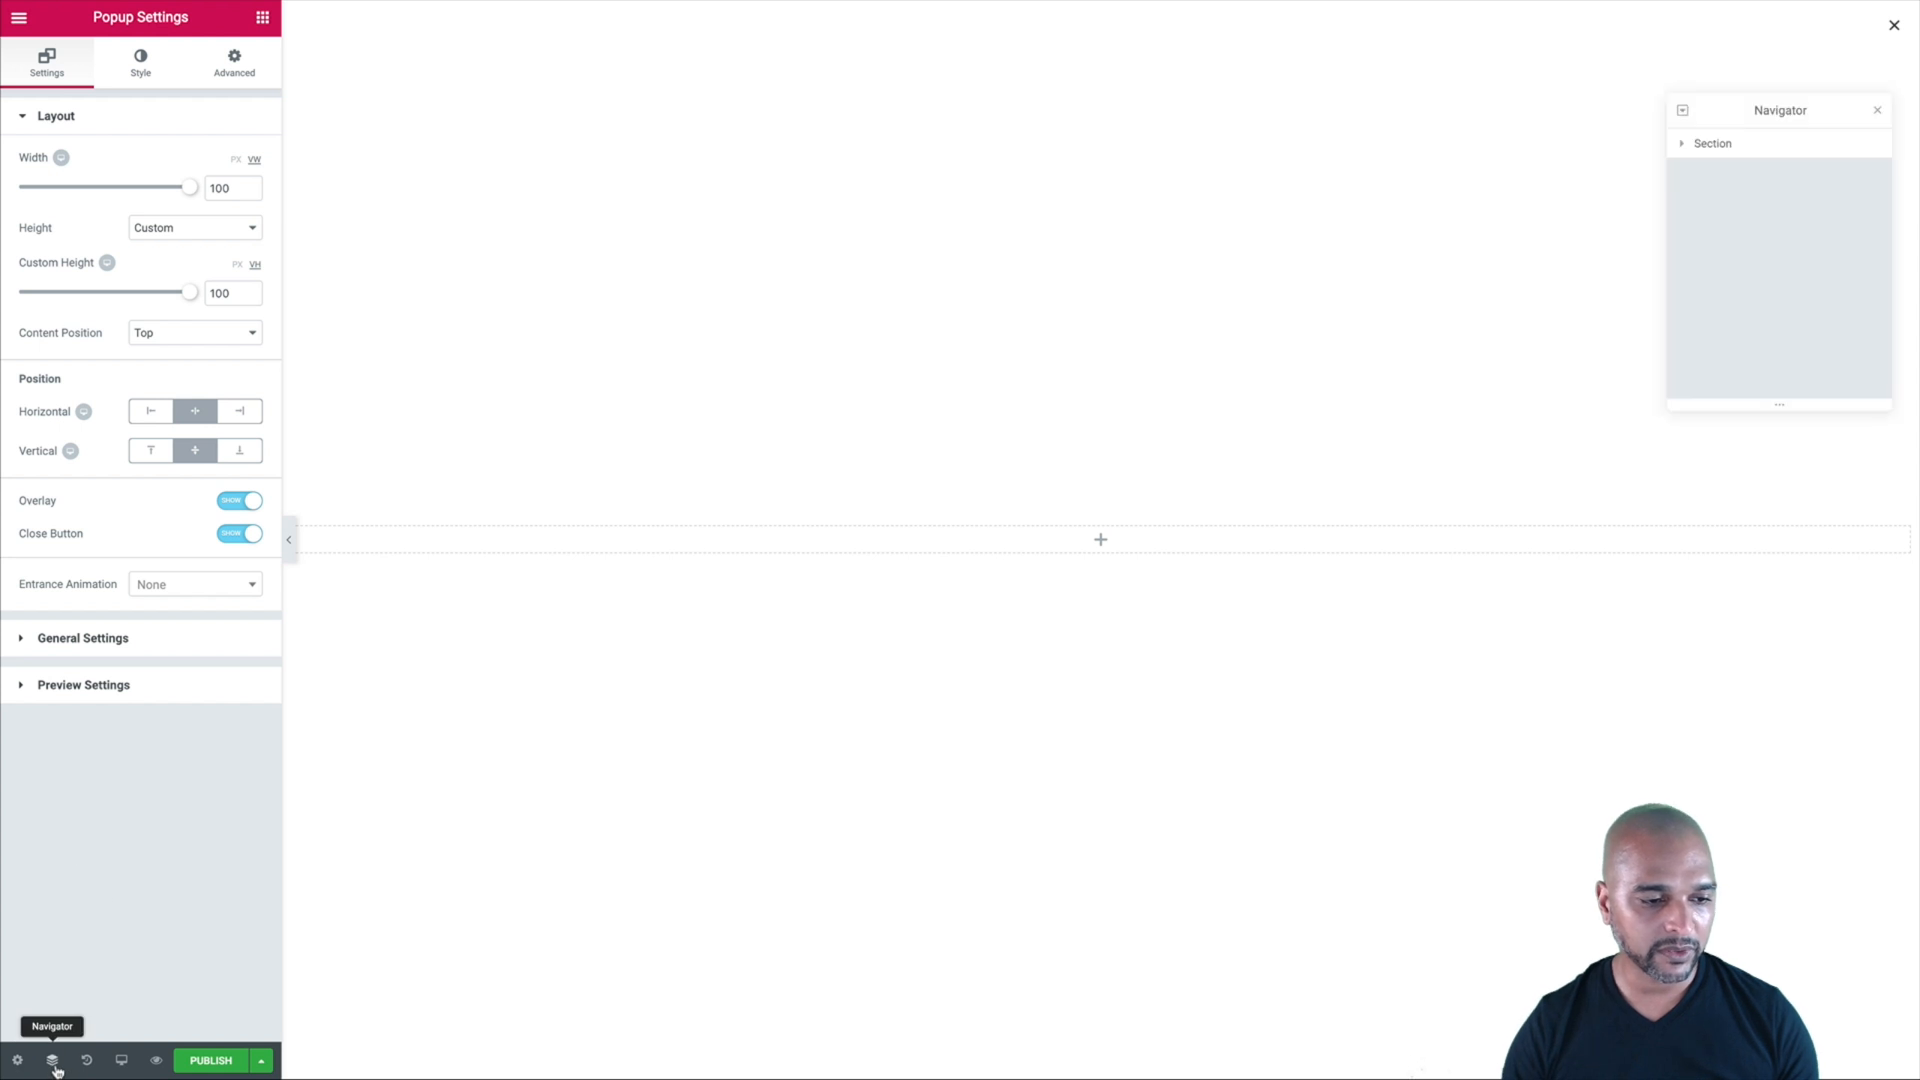
pyautogui.click(1711, 146)
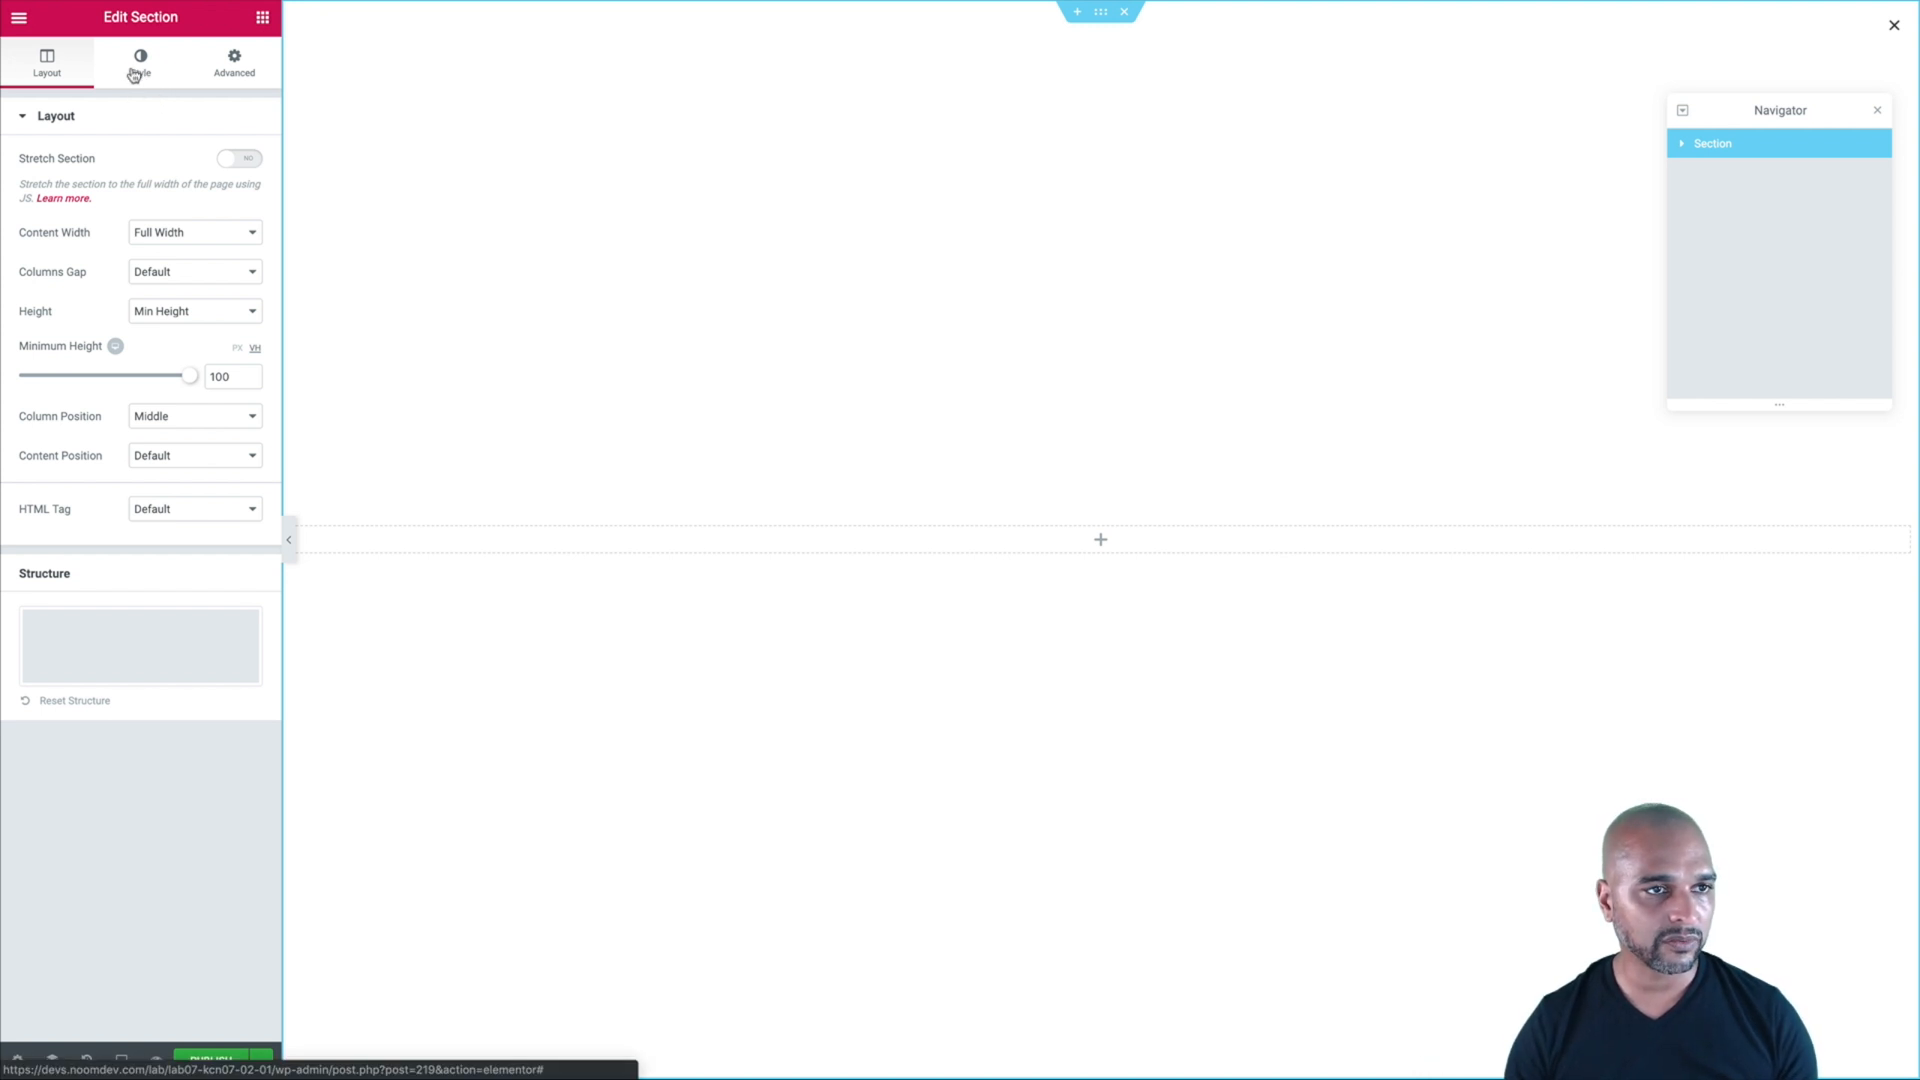
pyautogui.click(132, 75)
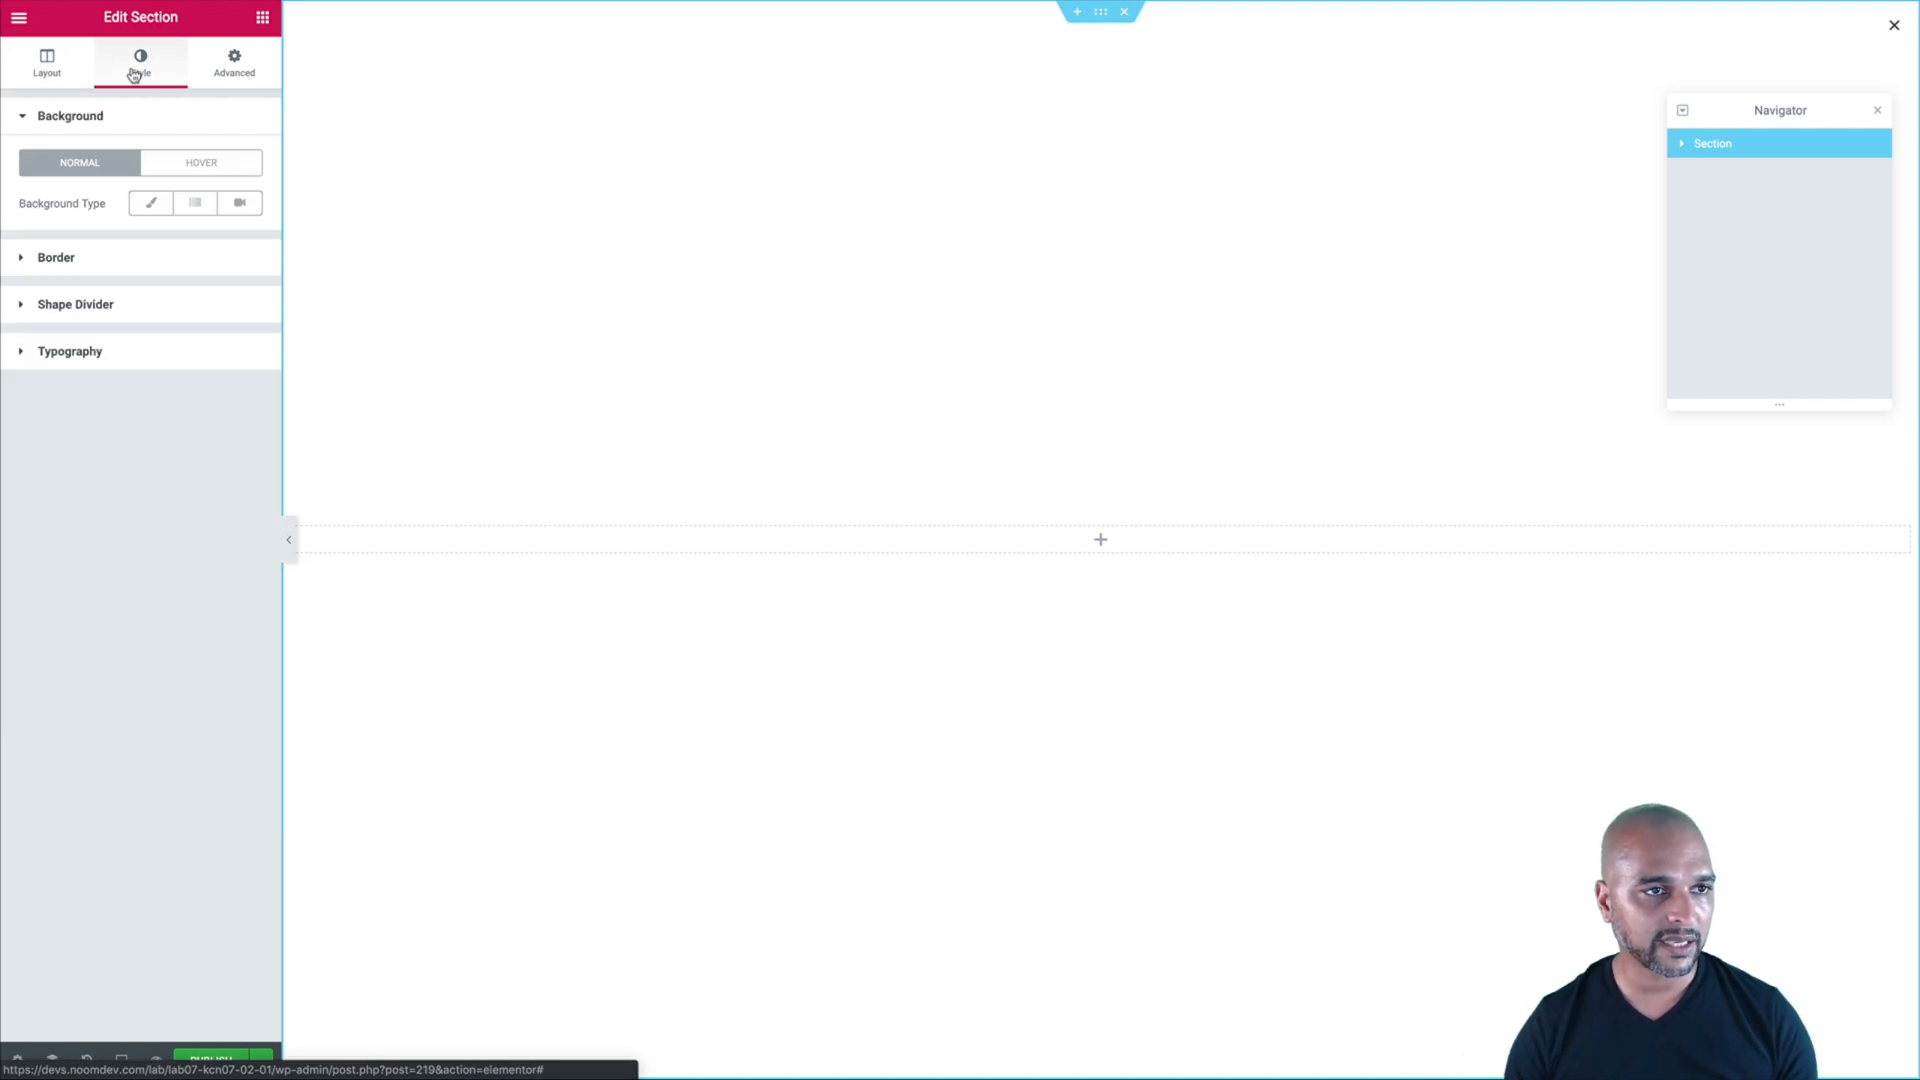
pyautogui.click(148, 210)
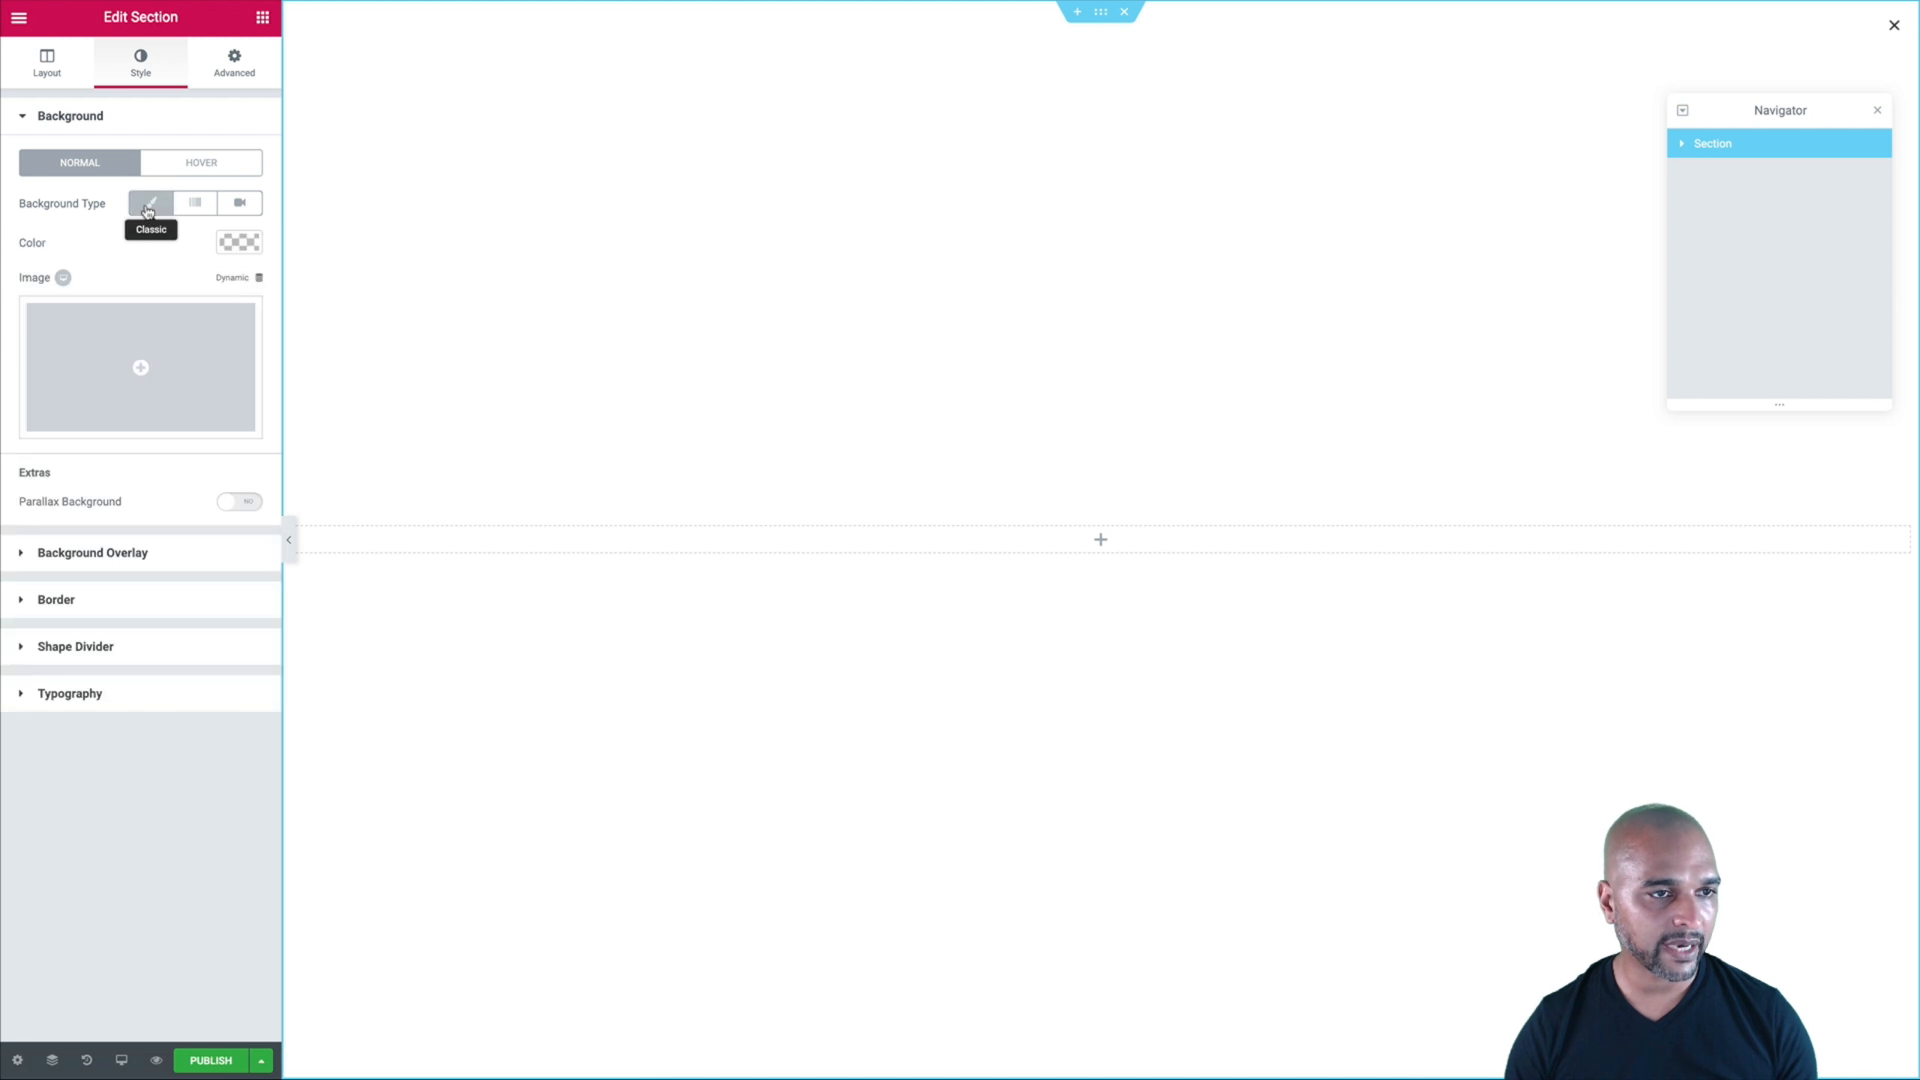
pyautogui.click(96, 331)
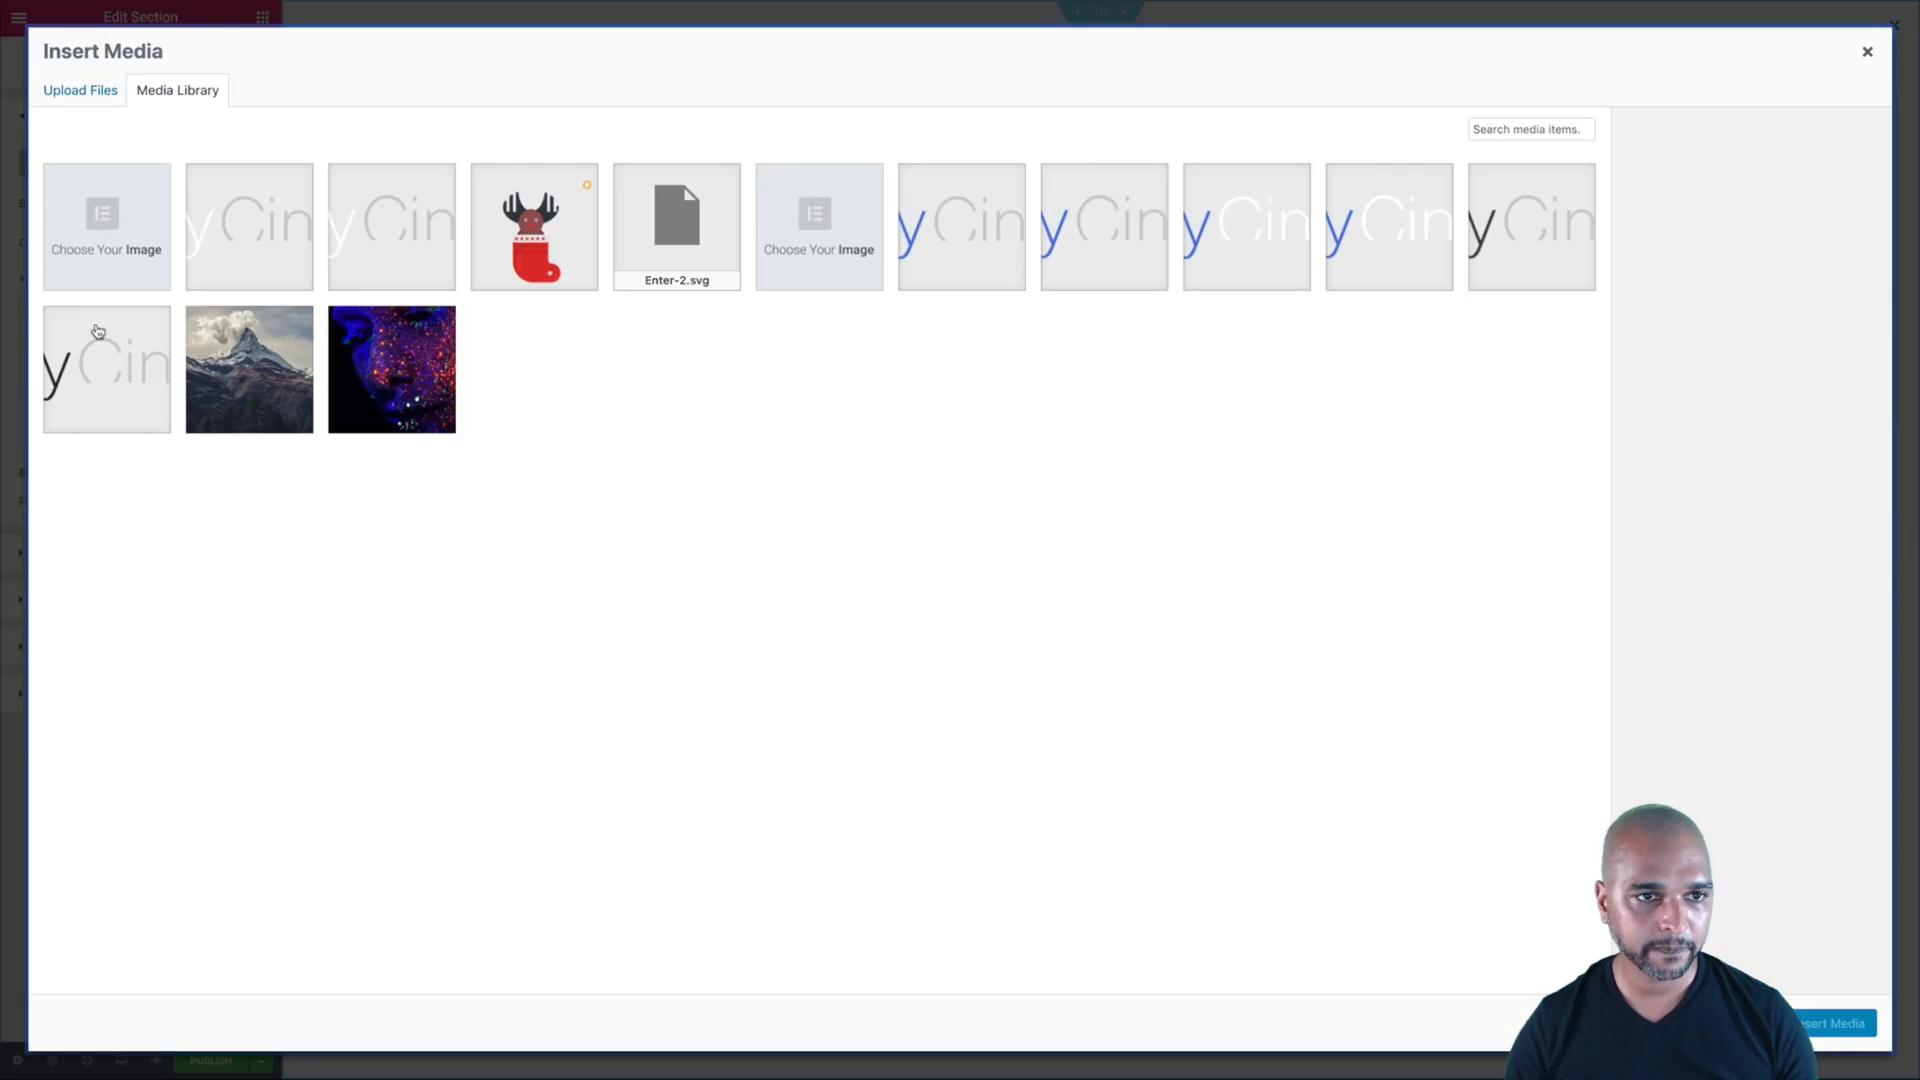
pyautogui.click(374, 388)
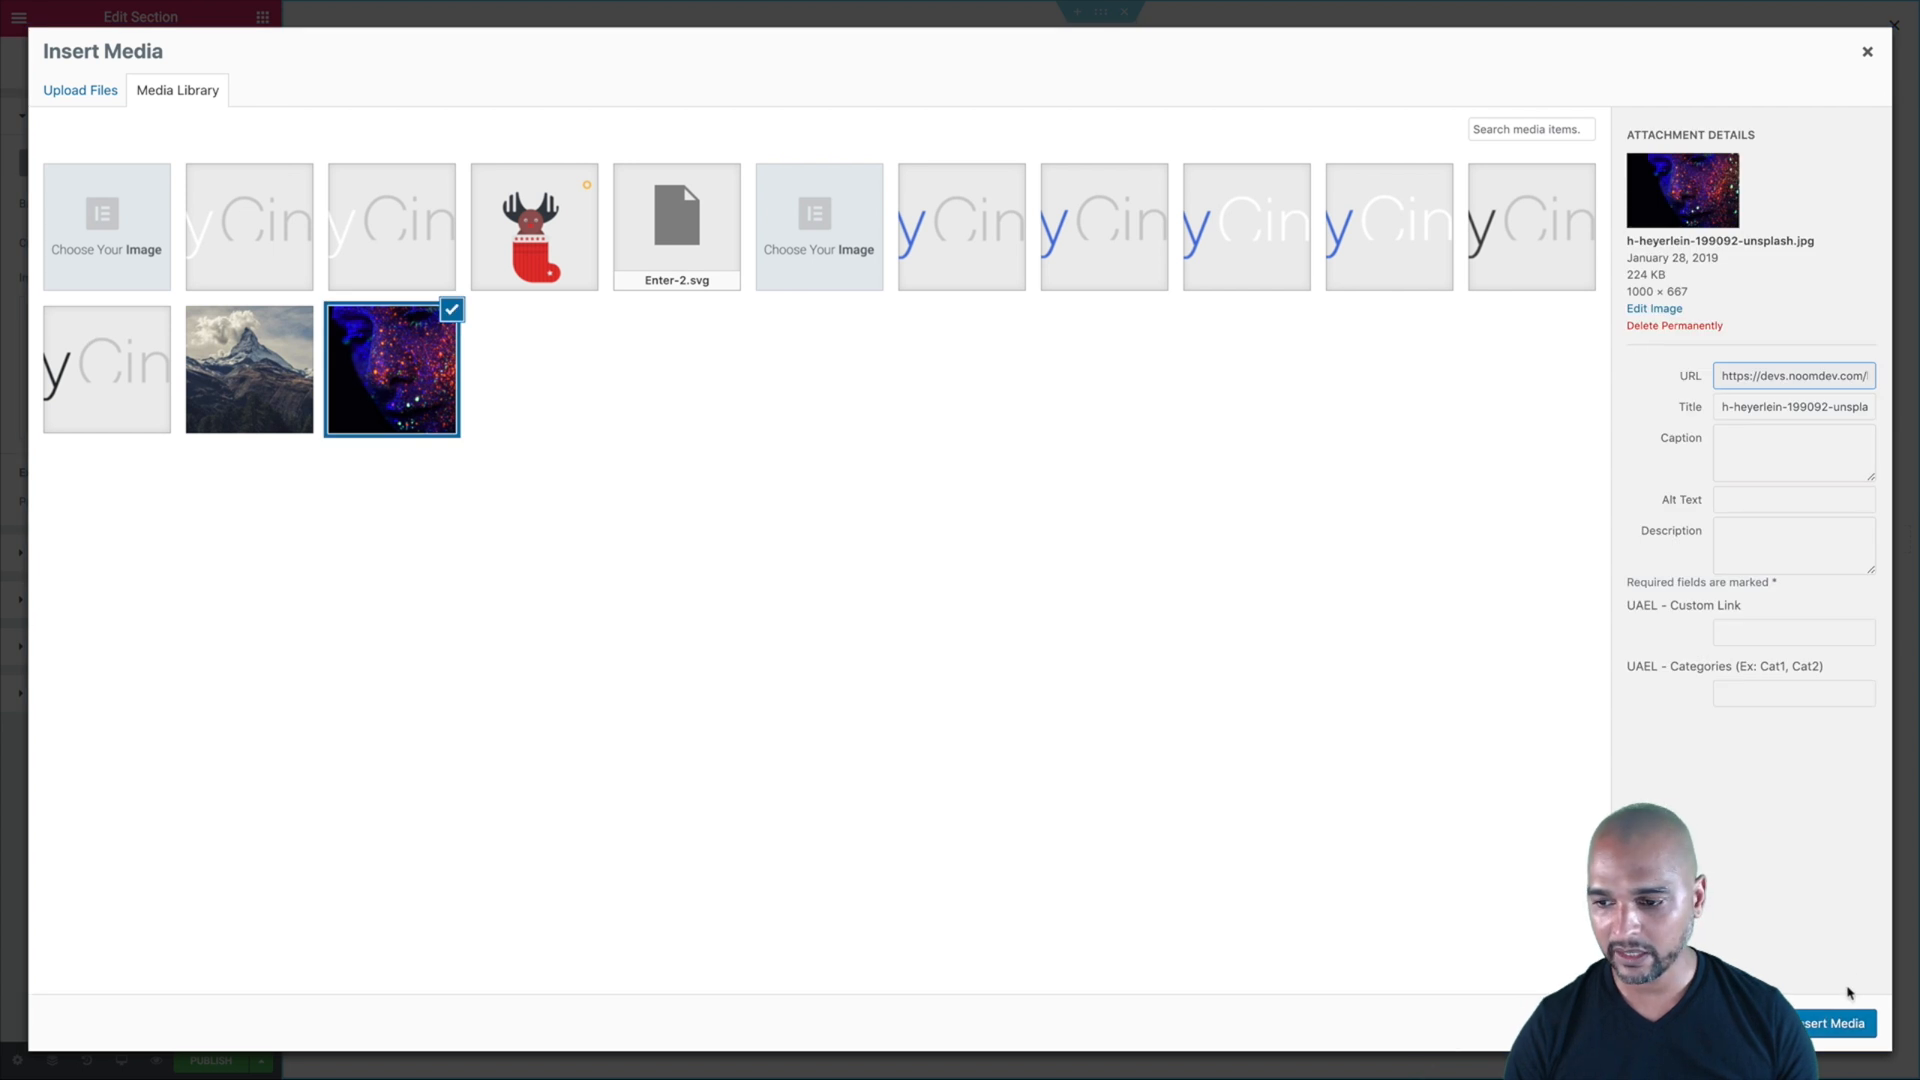
pyautogui.click(1830, 1023)
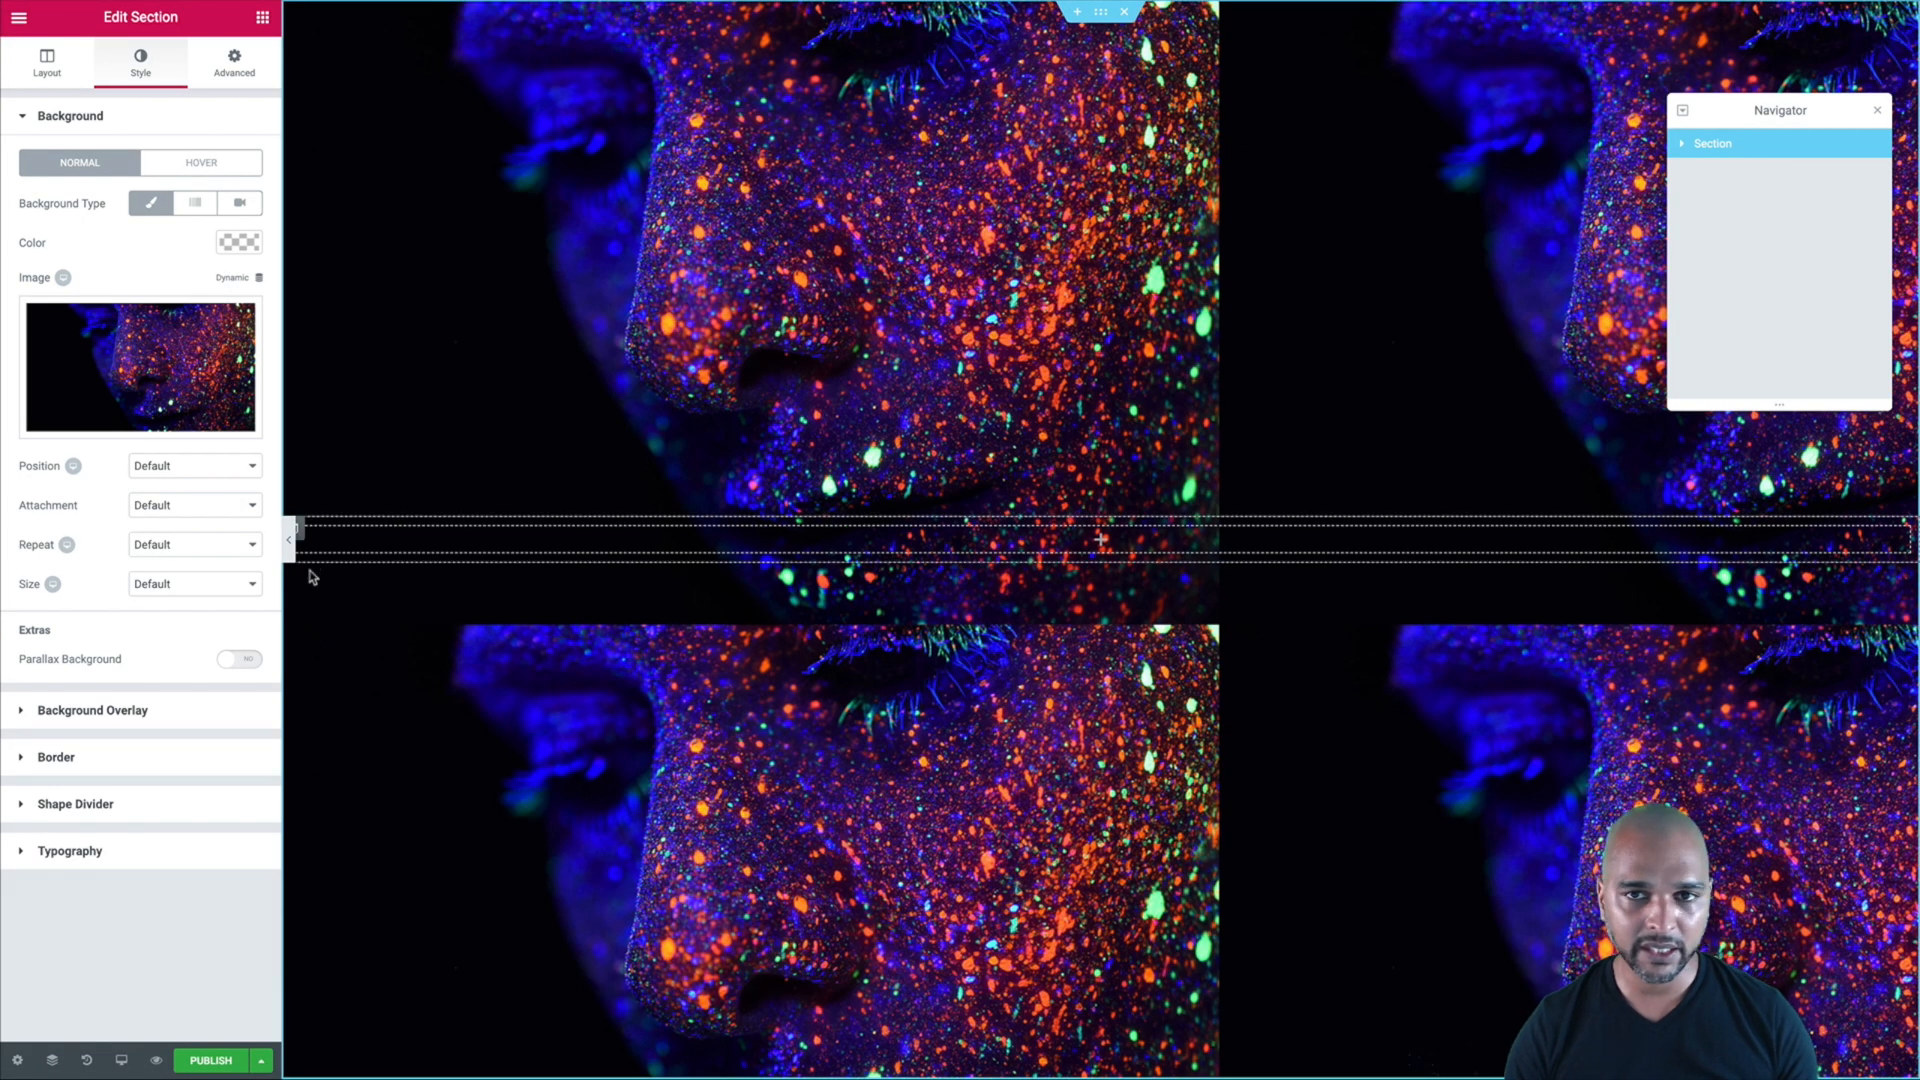
# - Set the section's background image to No-repeat with its size set to Cover
pyautogui.click(155, 545)
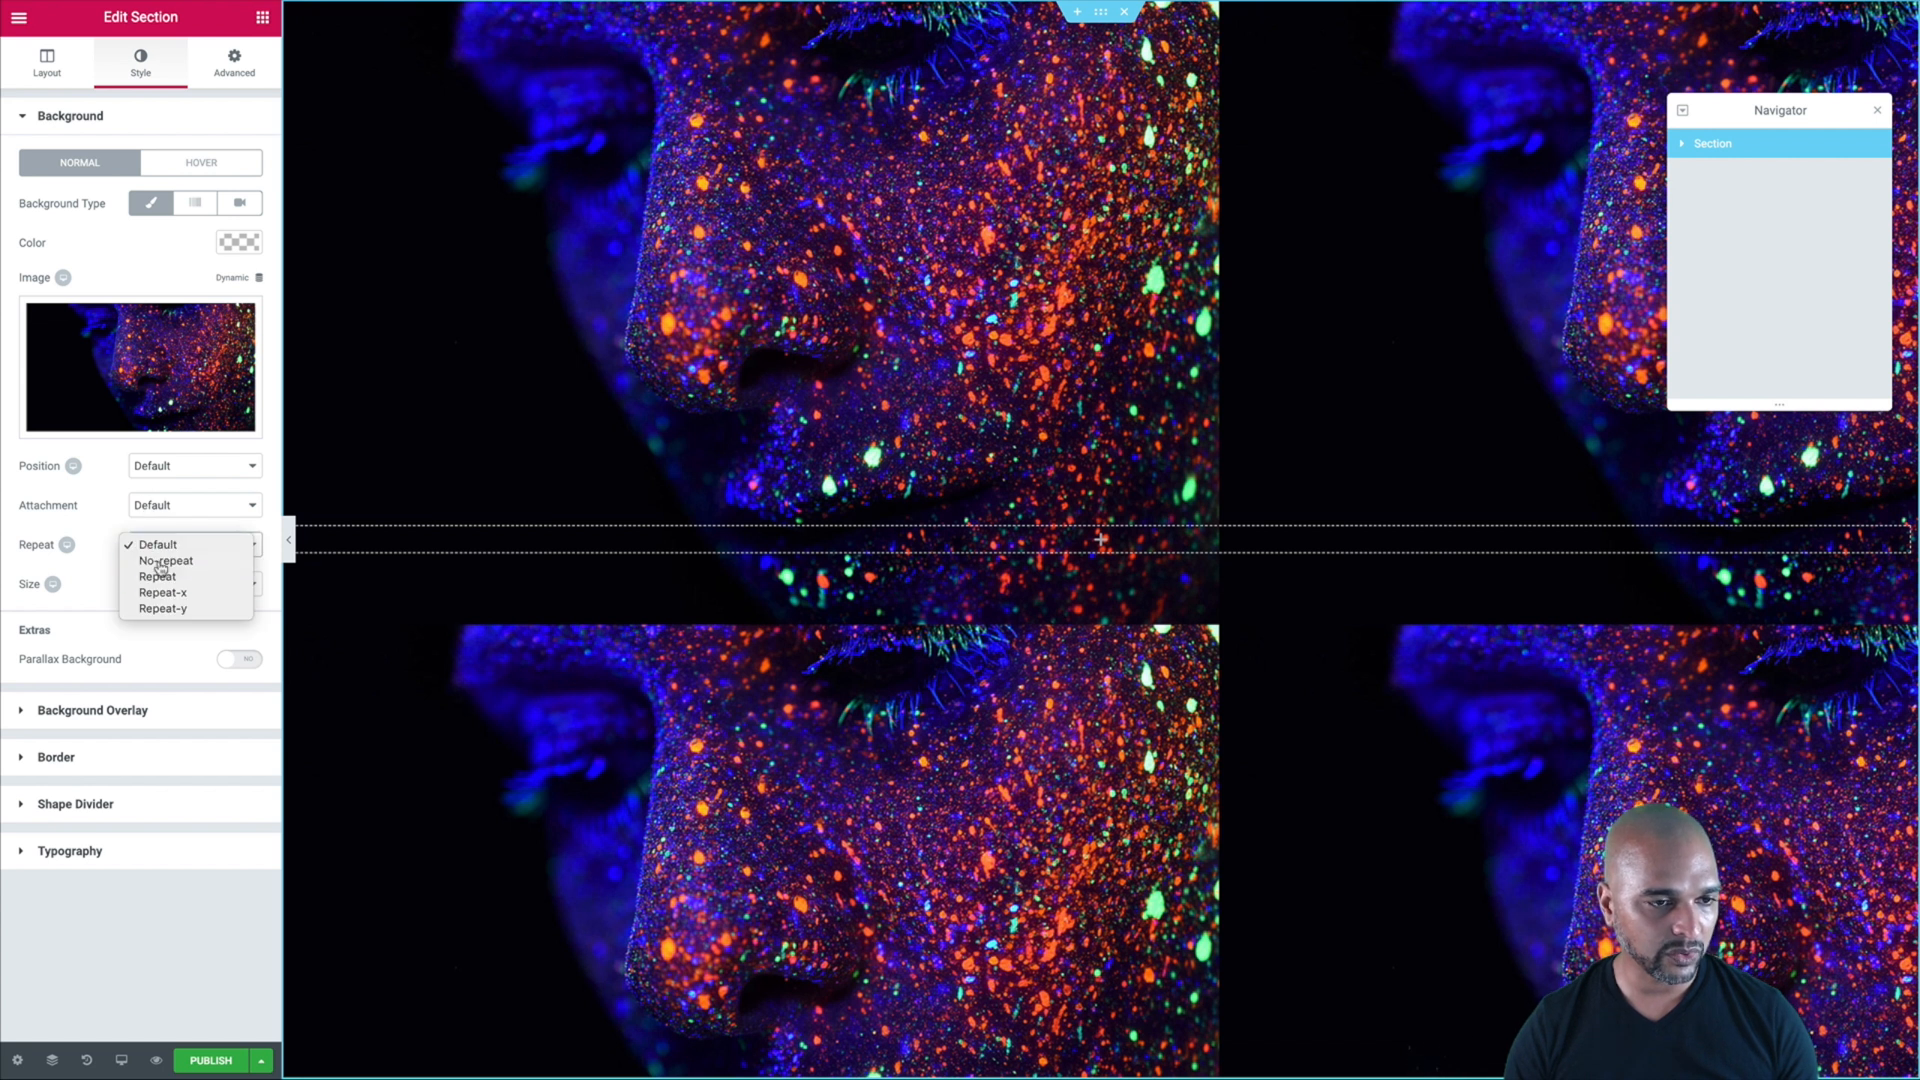
pyautogui.click(163, 561)
pyautogui.click(152, 588)
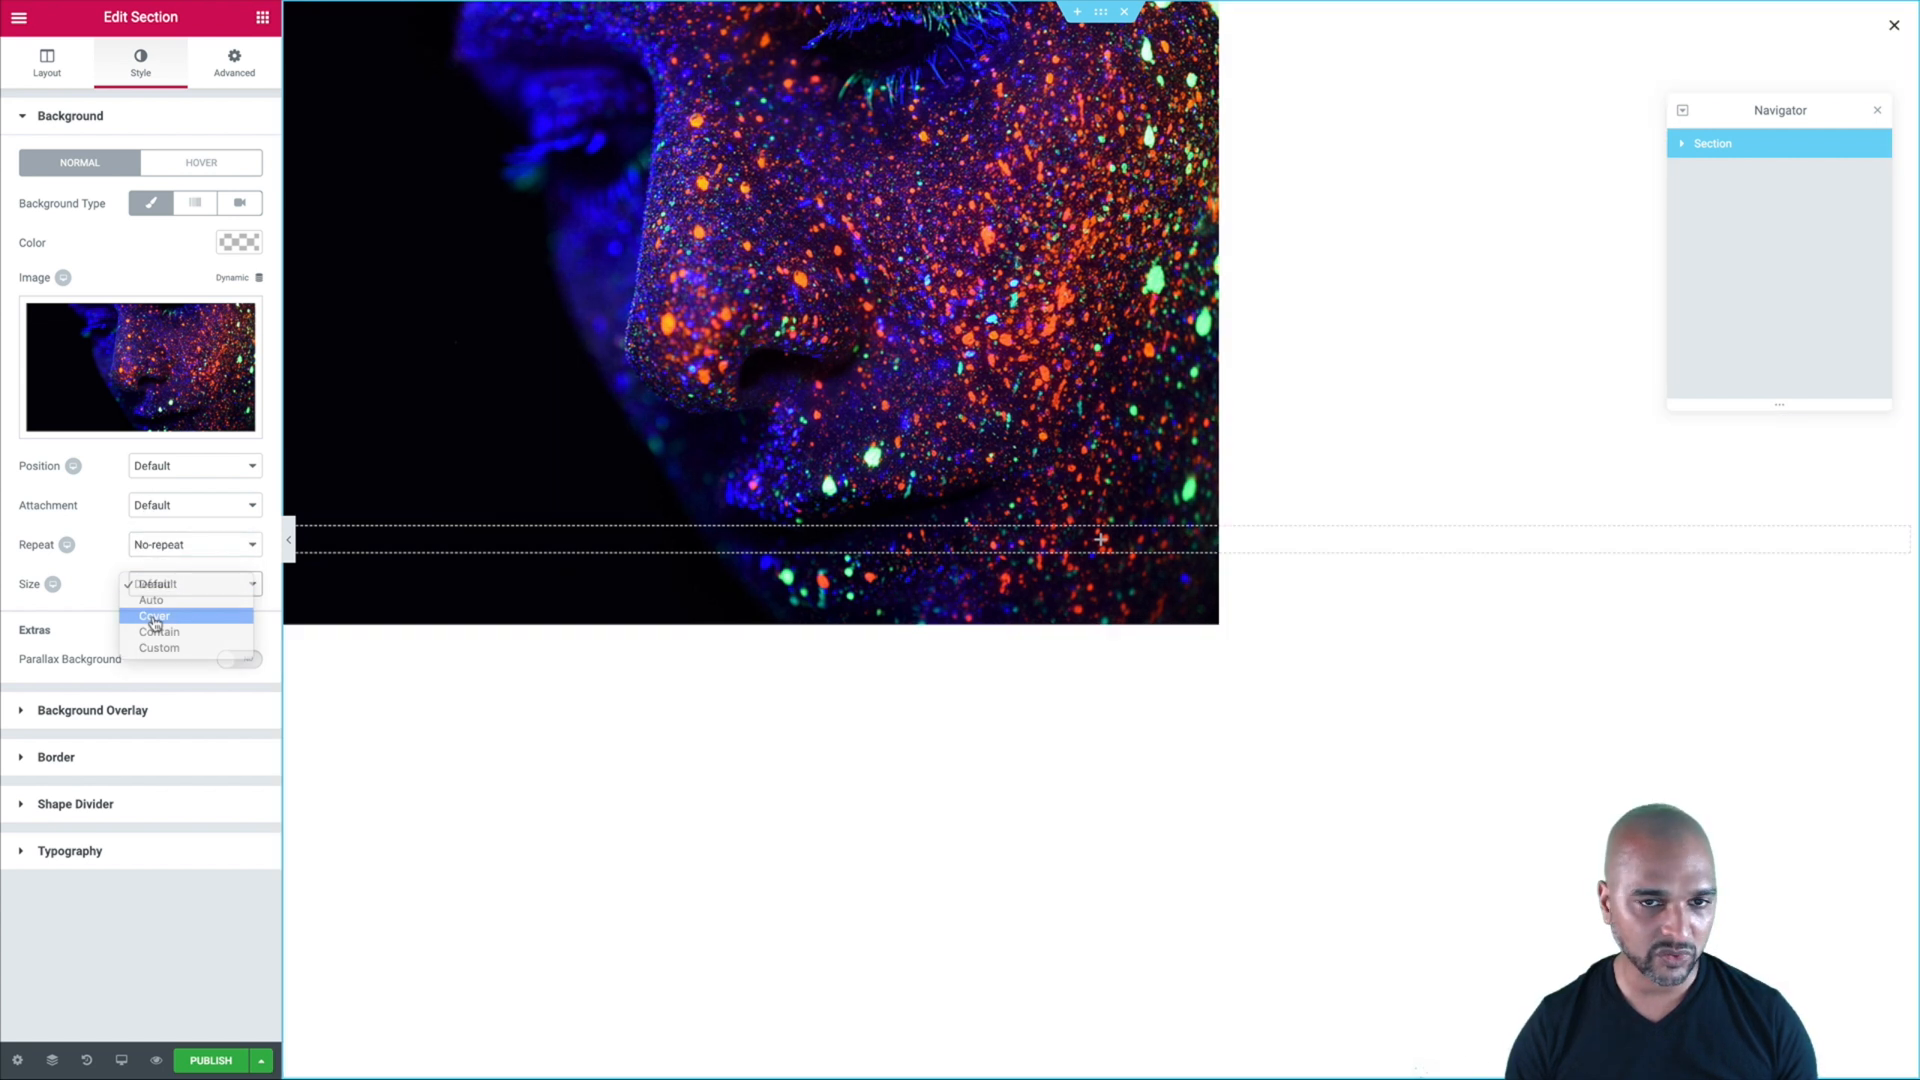
pyautogui.click(152, 617)
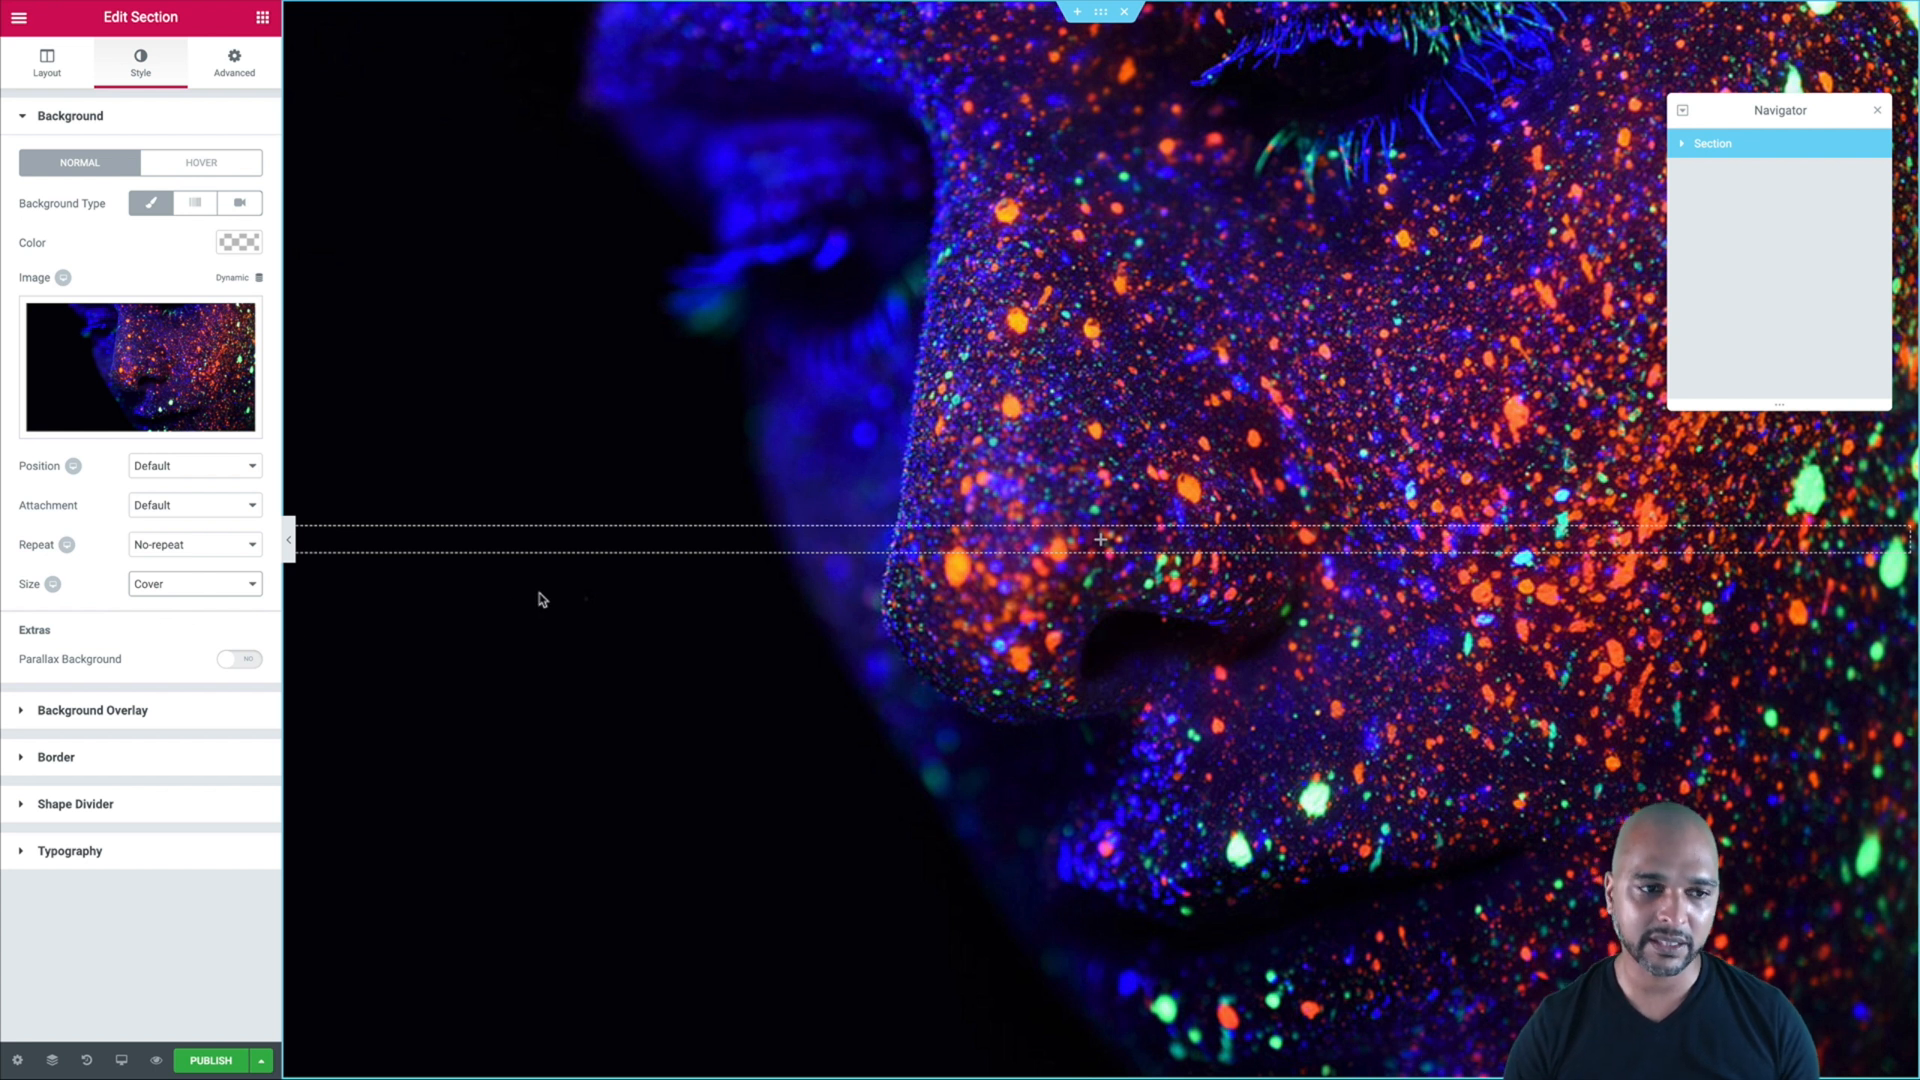
# - Add a Classic background overlay to the section in purple with an opacity of 0.74
pyautogui.click(60, 718)
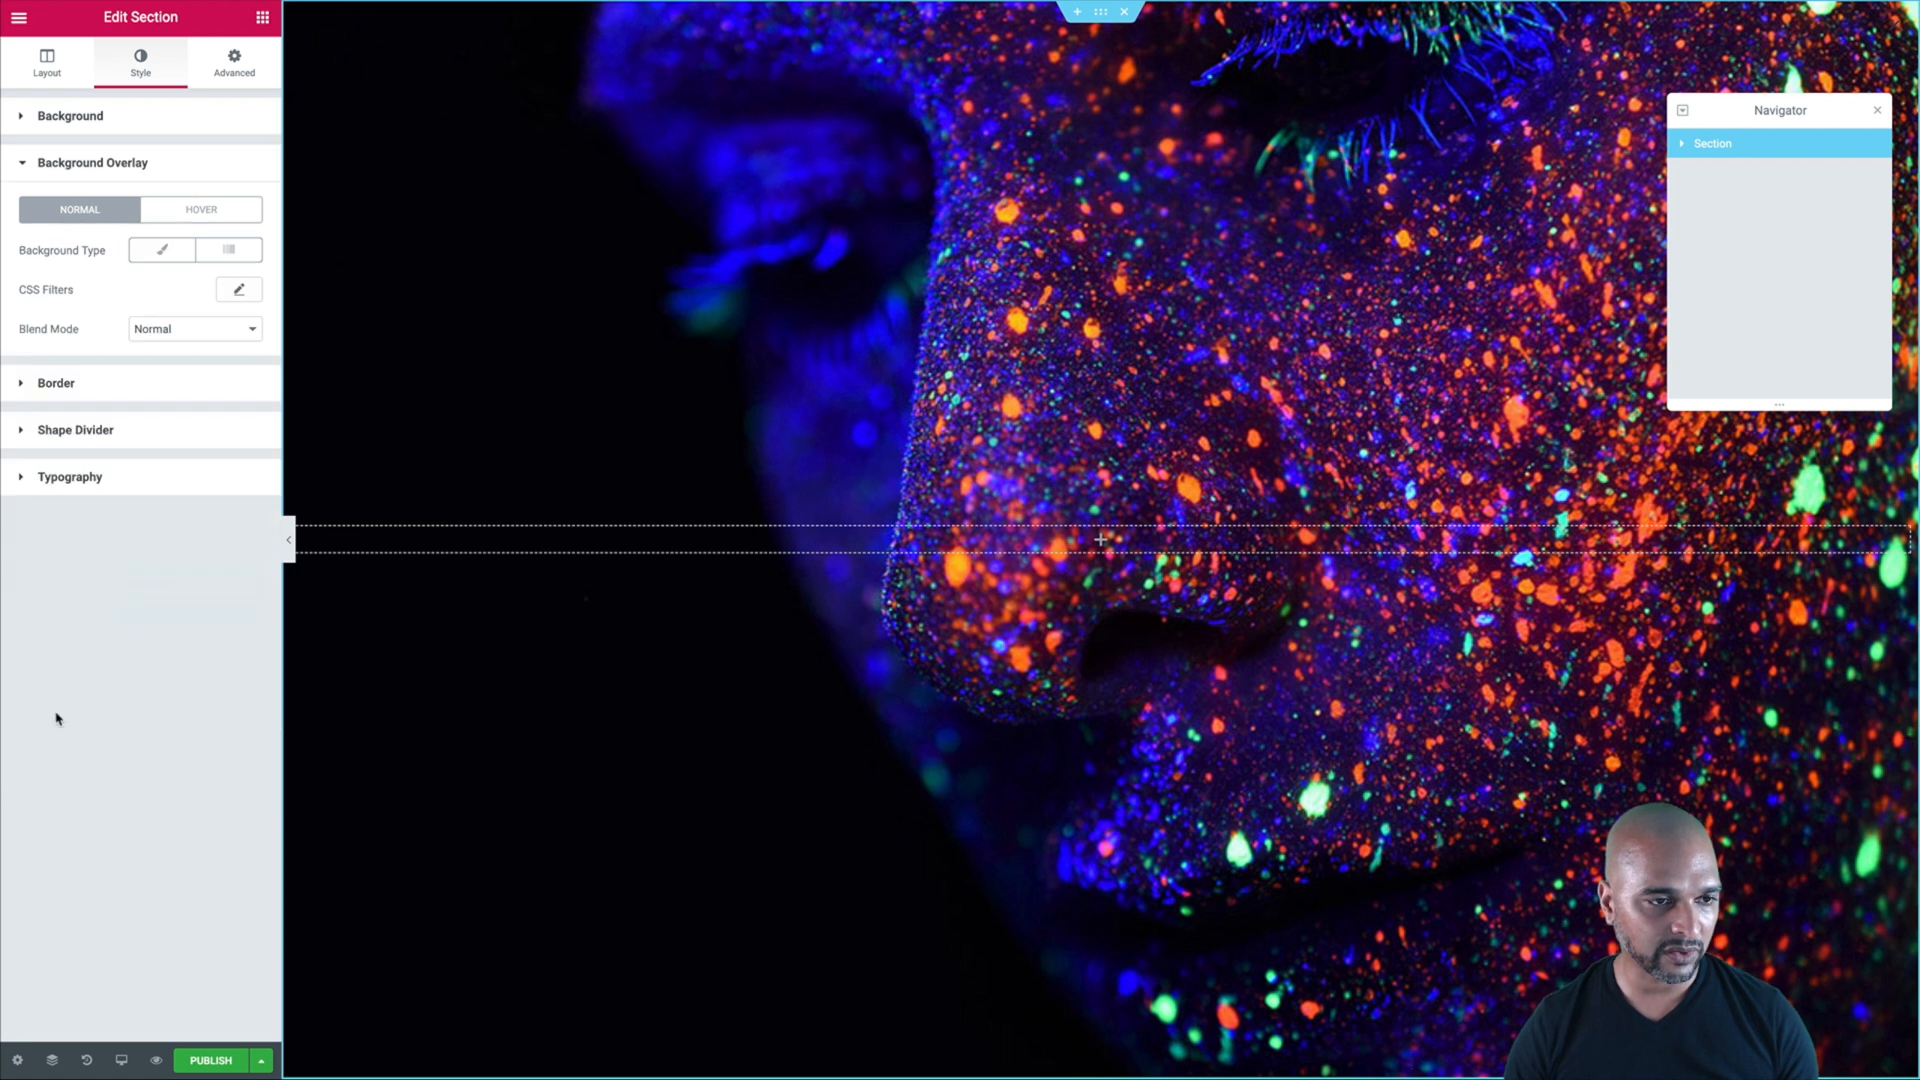
pyautogui.click(159, 251)
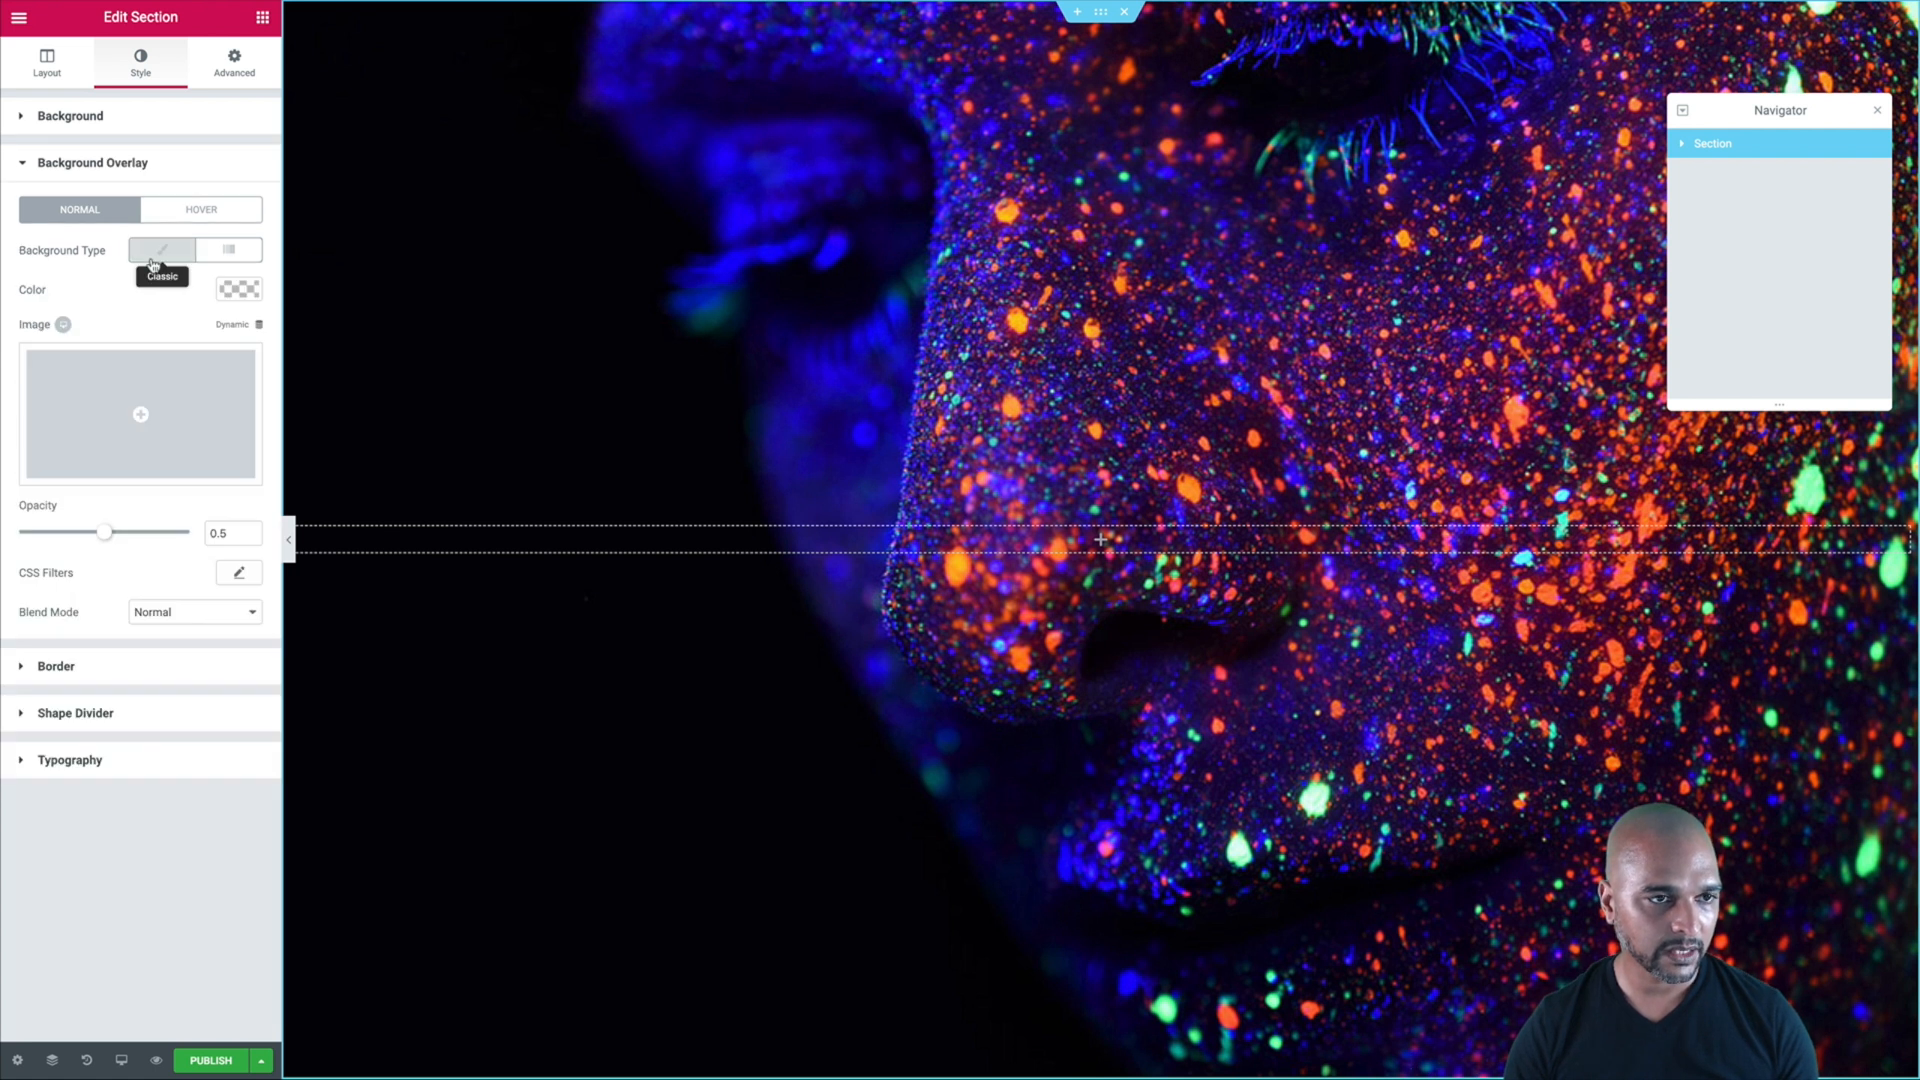
pyautogui.click(238, 289)
pyautogui.click(124, 512)
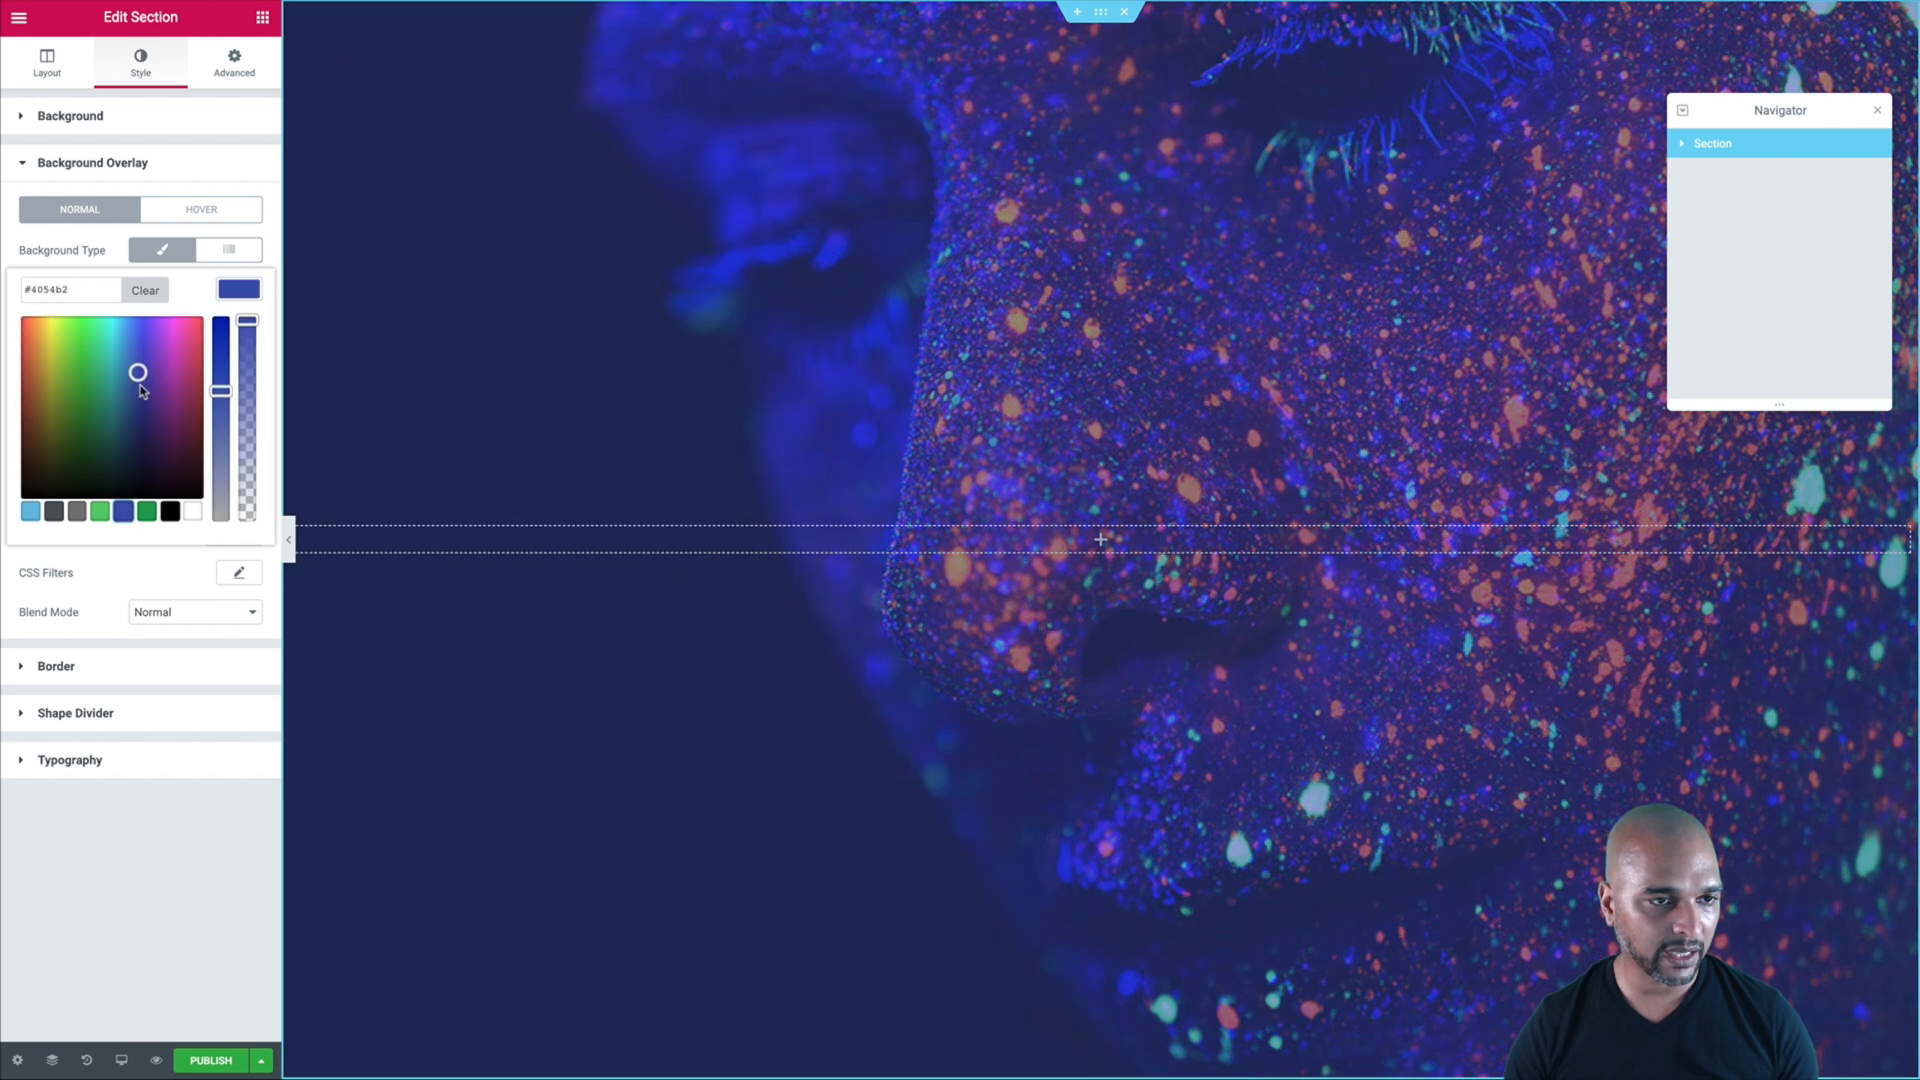
pyautogui.moveTo(137, 369); pyautogui.dragTo(167, 366)
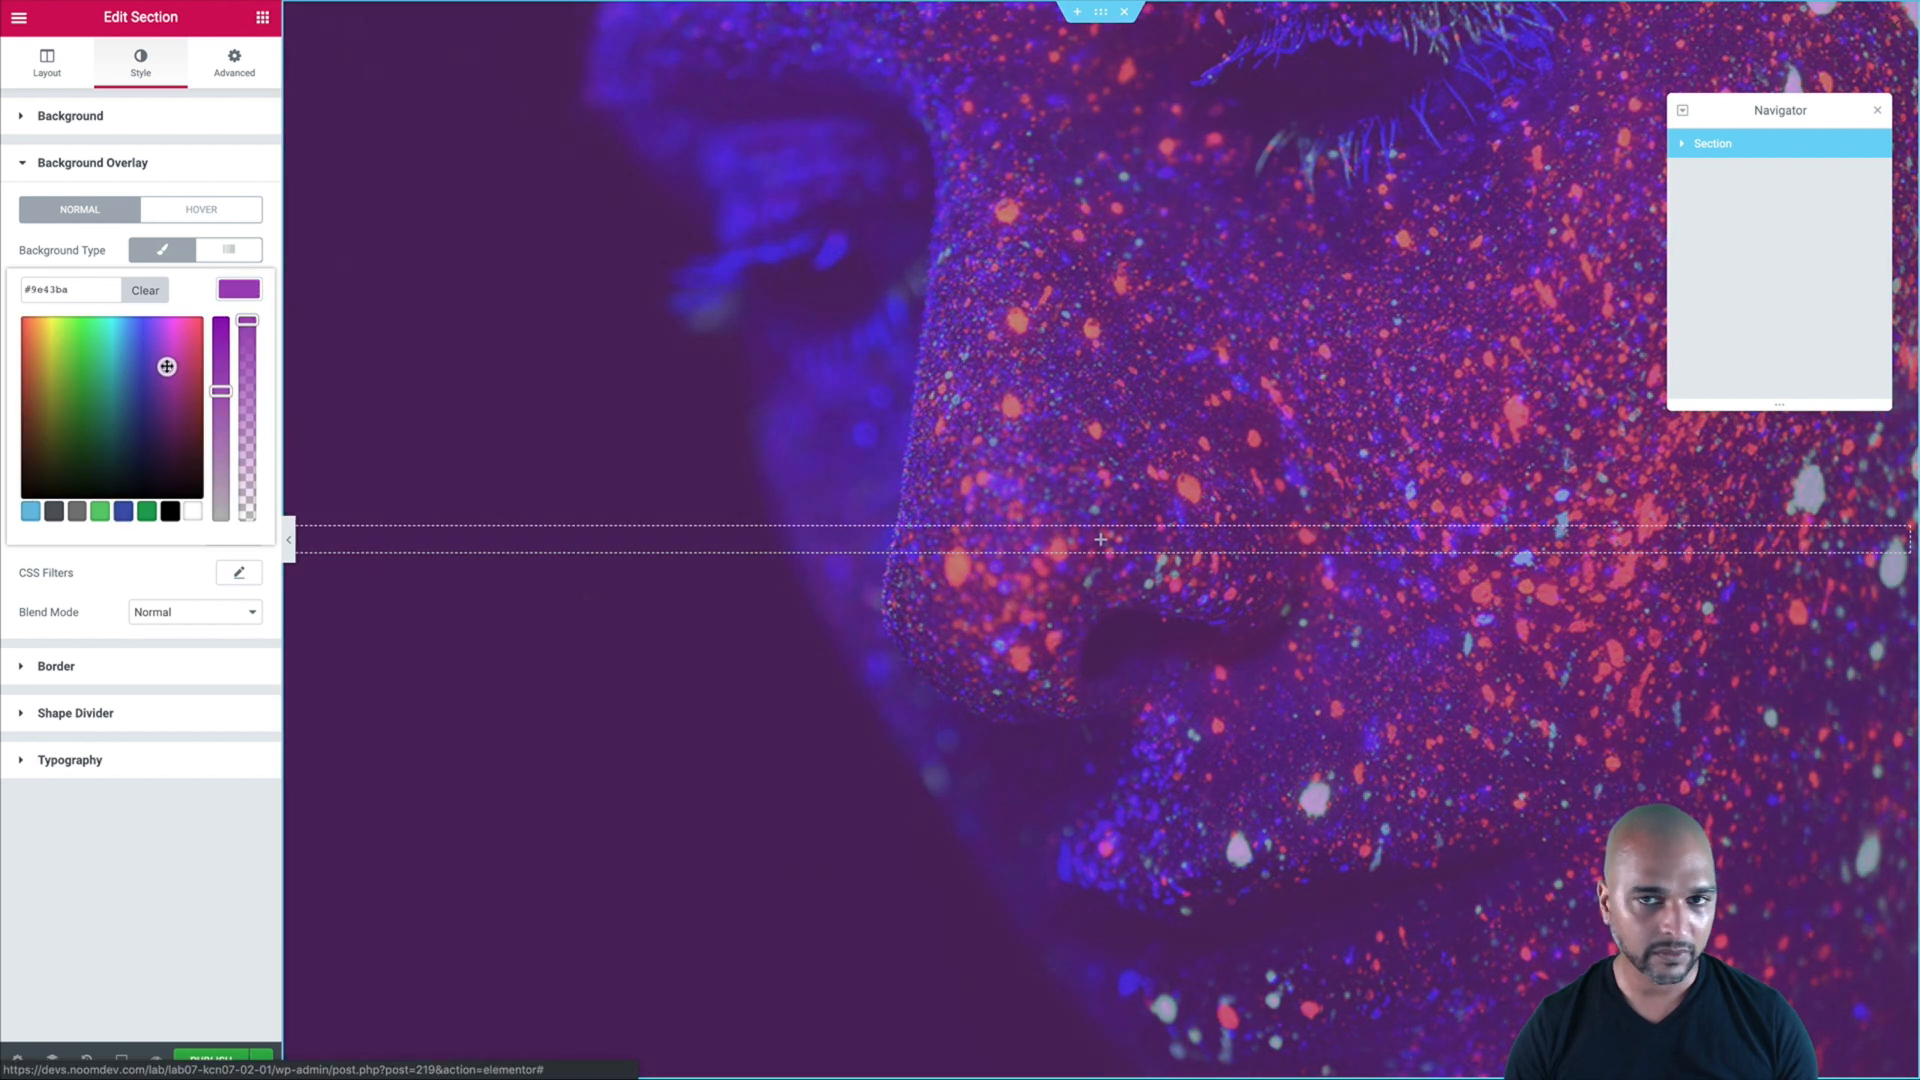
pyautogui.click(103, 879)
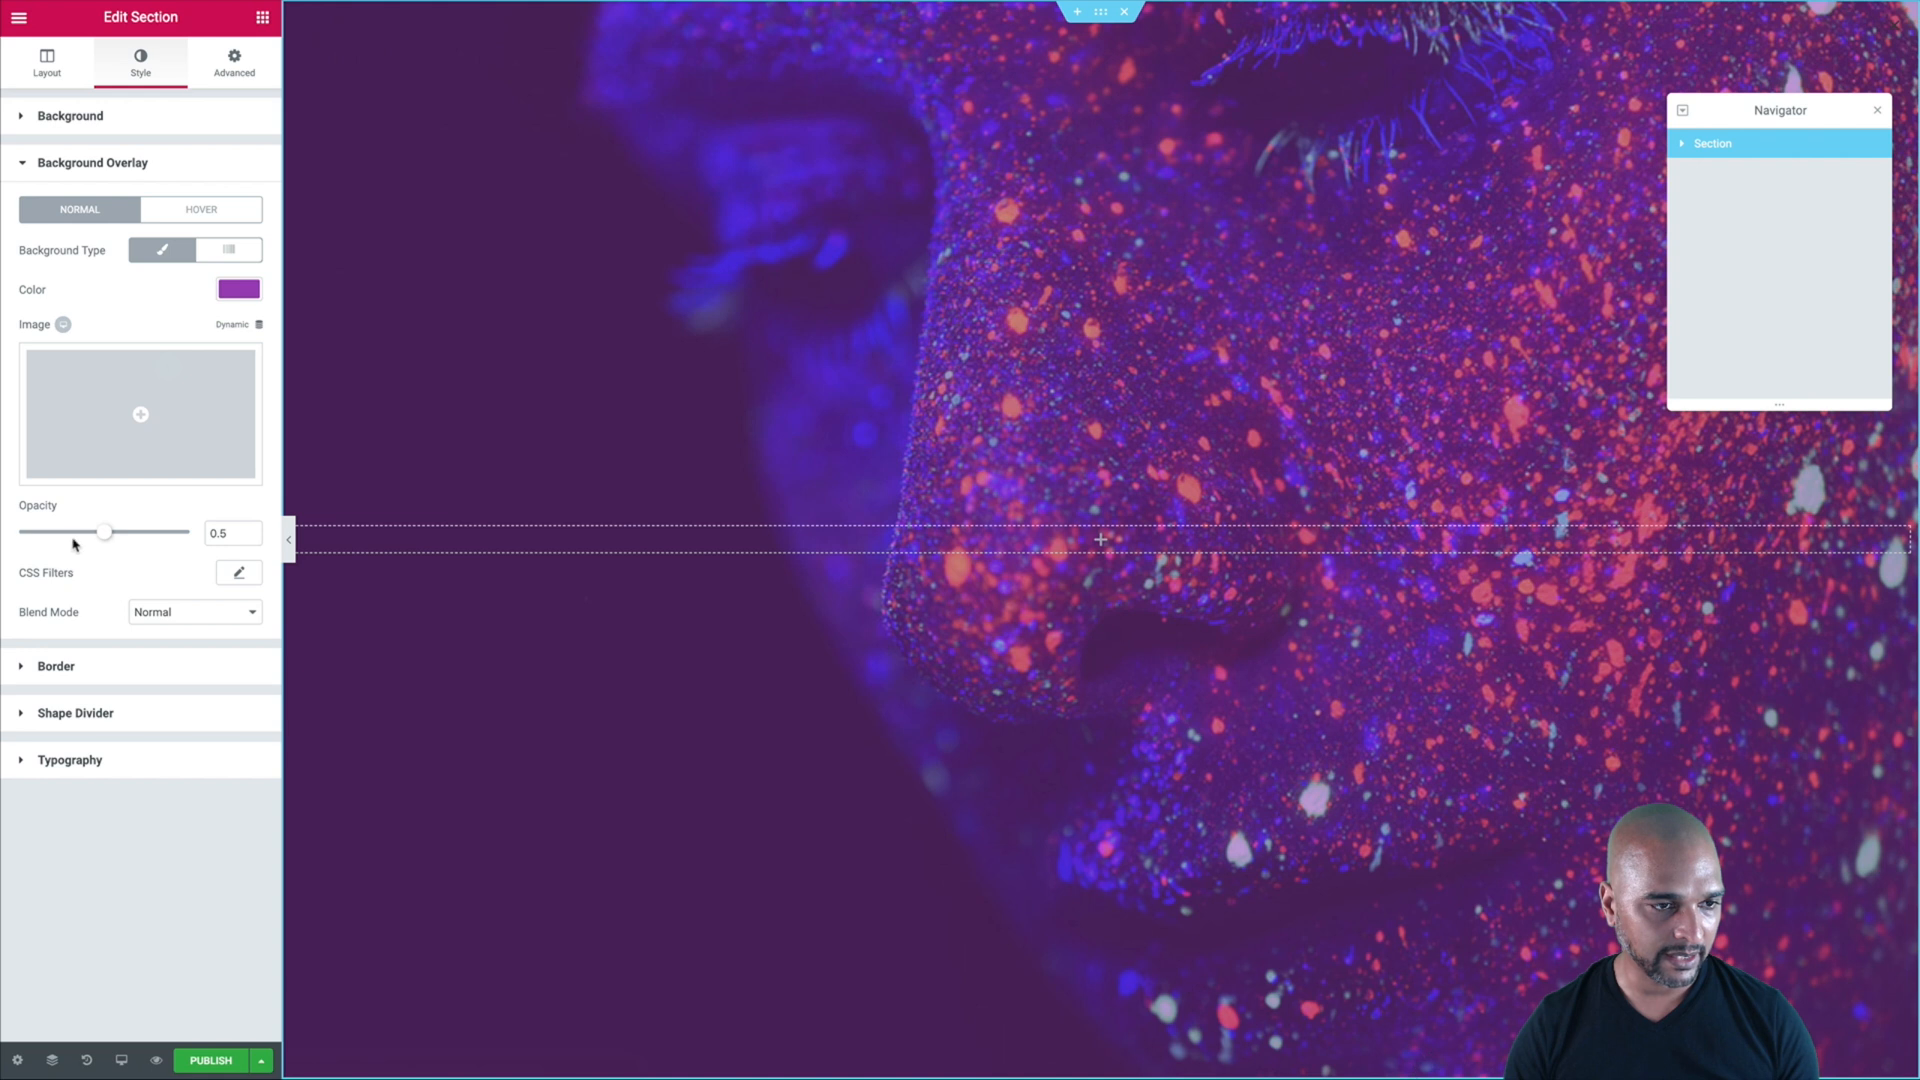
pyautogui.moveTo(104, 531)
pyautogui.mouseDown()
pyautogui.moveTo(147, 532)
pyautogui.moveTo(27, 534)
pyautogui.moveTo(135, 533)
pyautogui.mouseUp()
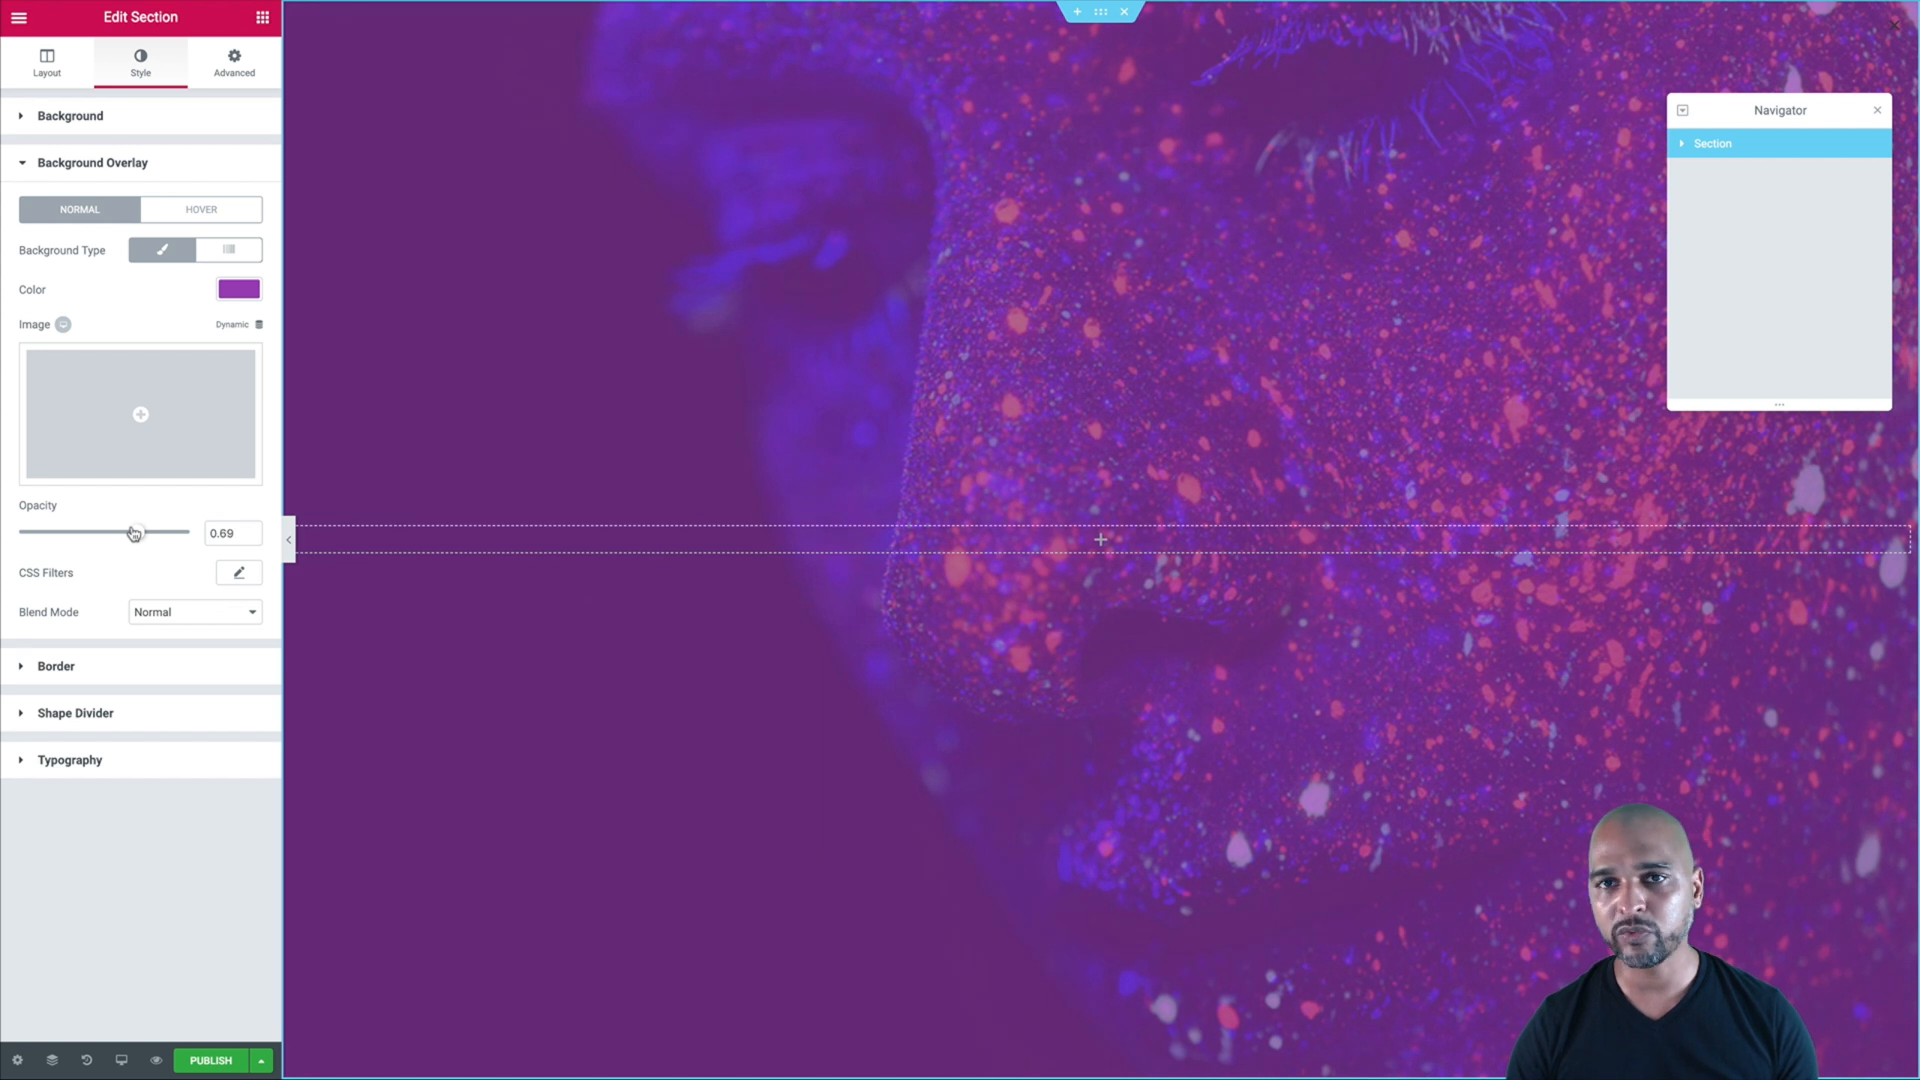
pyautogui.moveTo(137, 537); pyautogui.dragTo(145, 536)
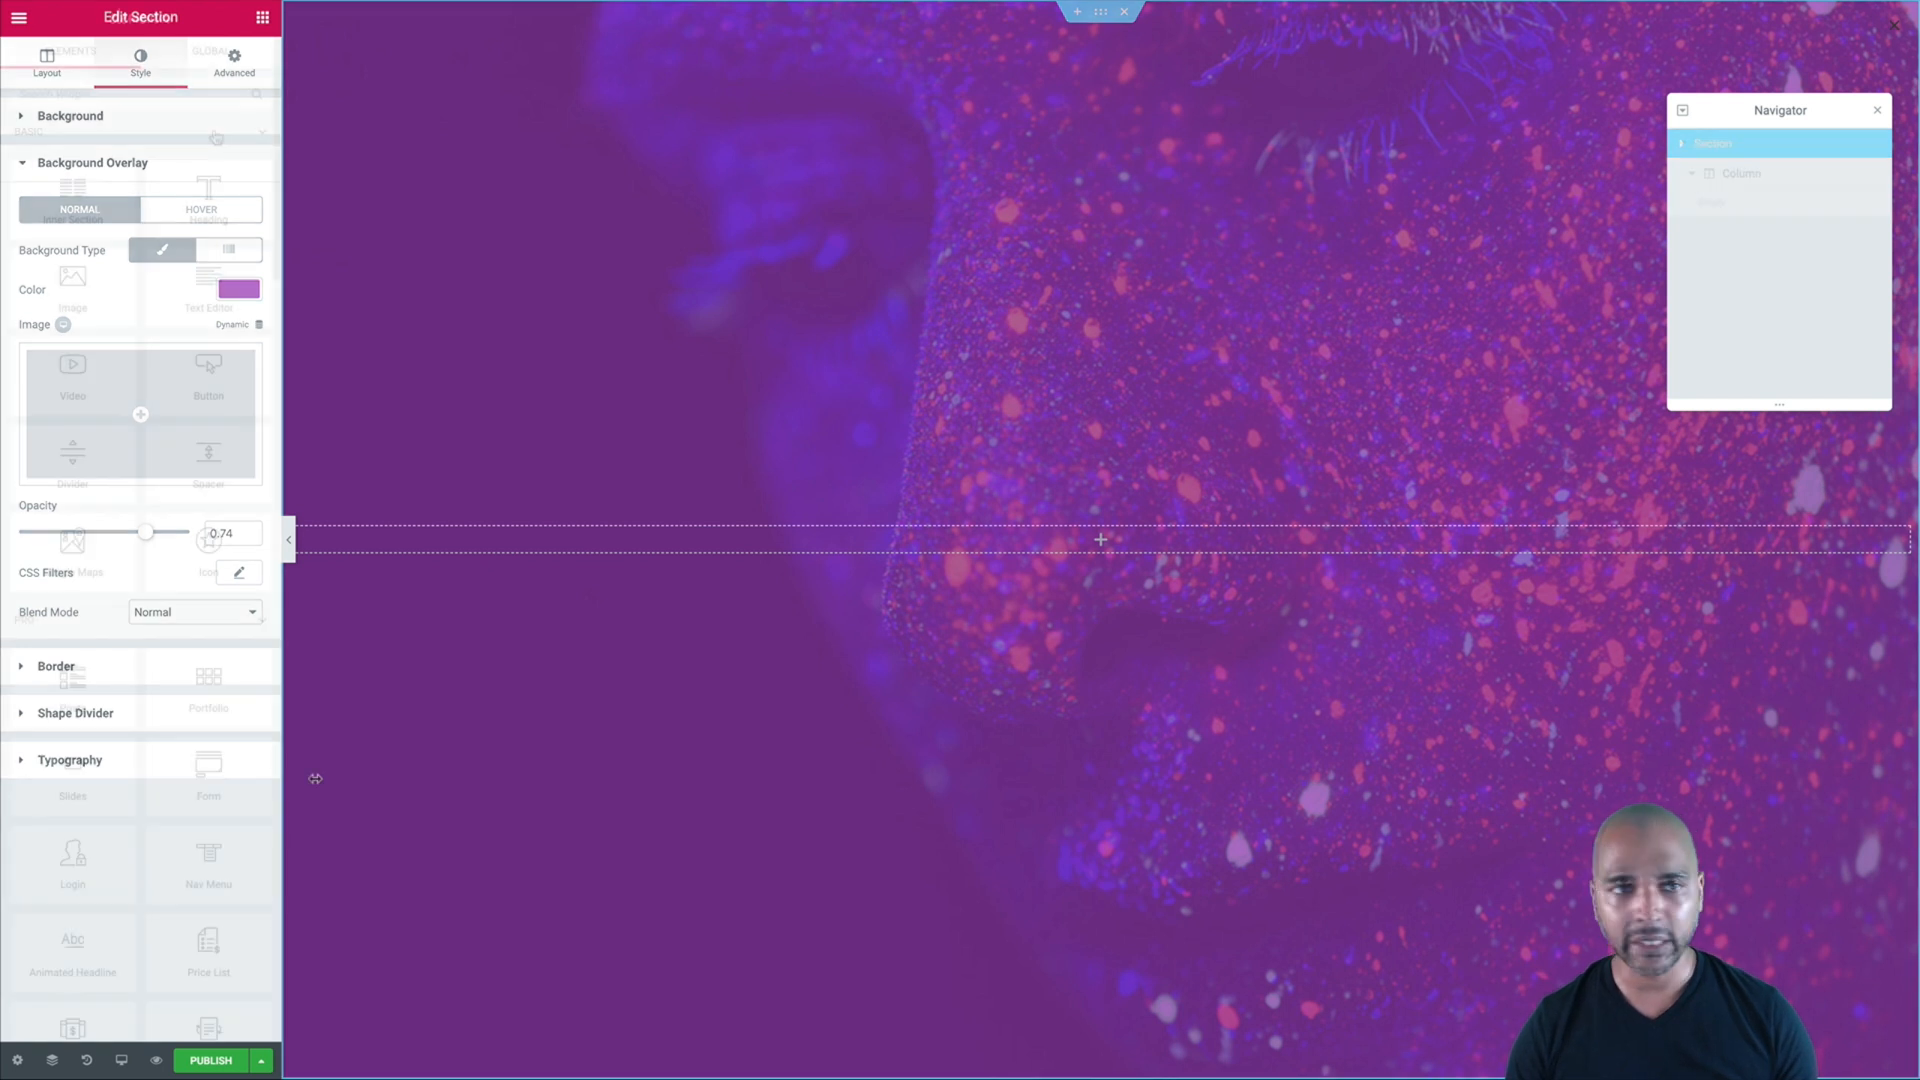
# - Add a Nav Menu widget to the empty column of the popup section
pyautogui.click(263, 16)
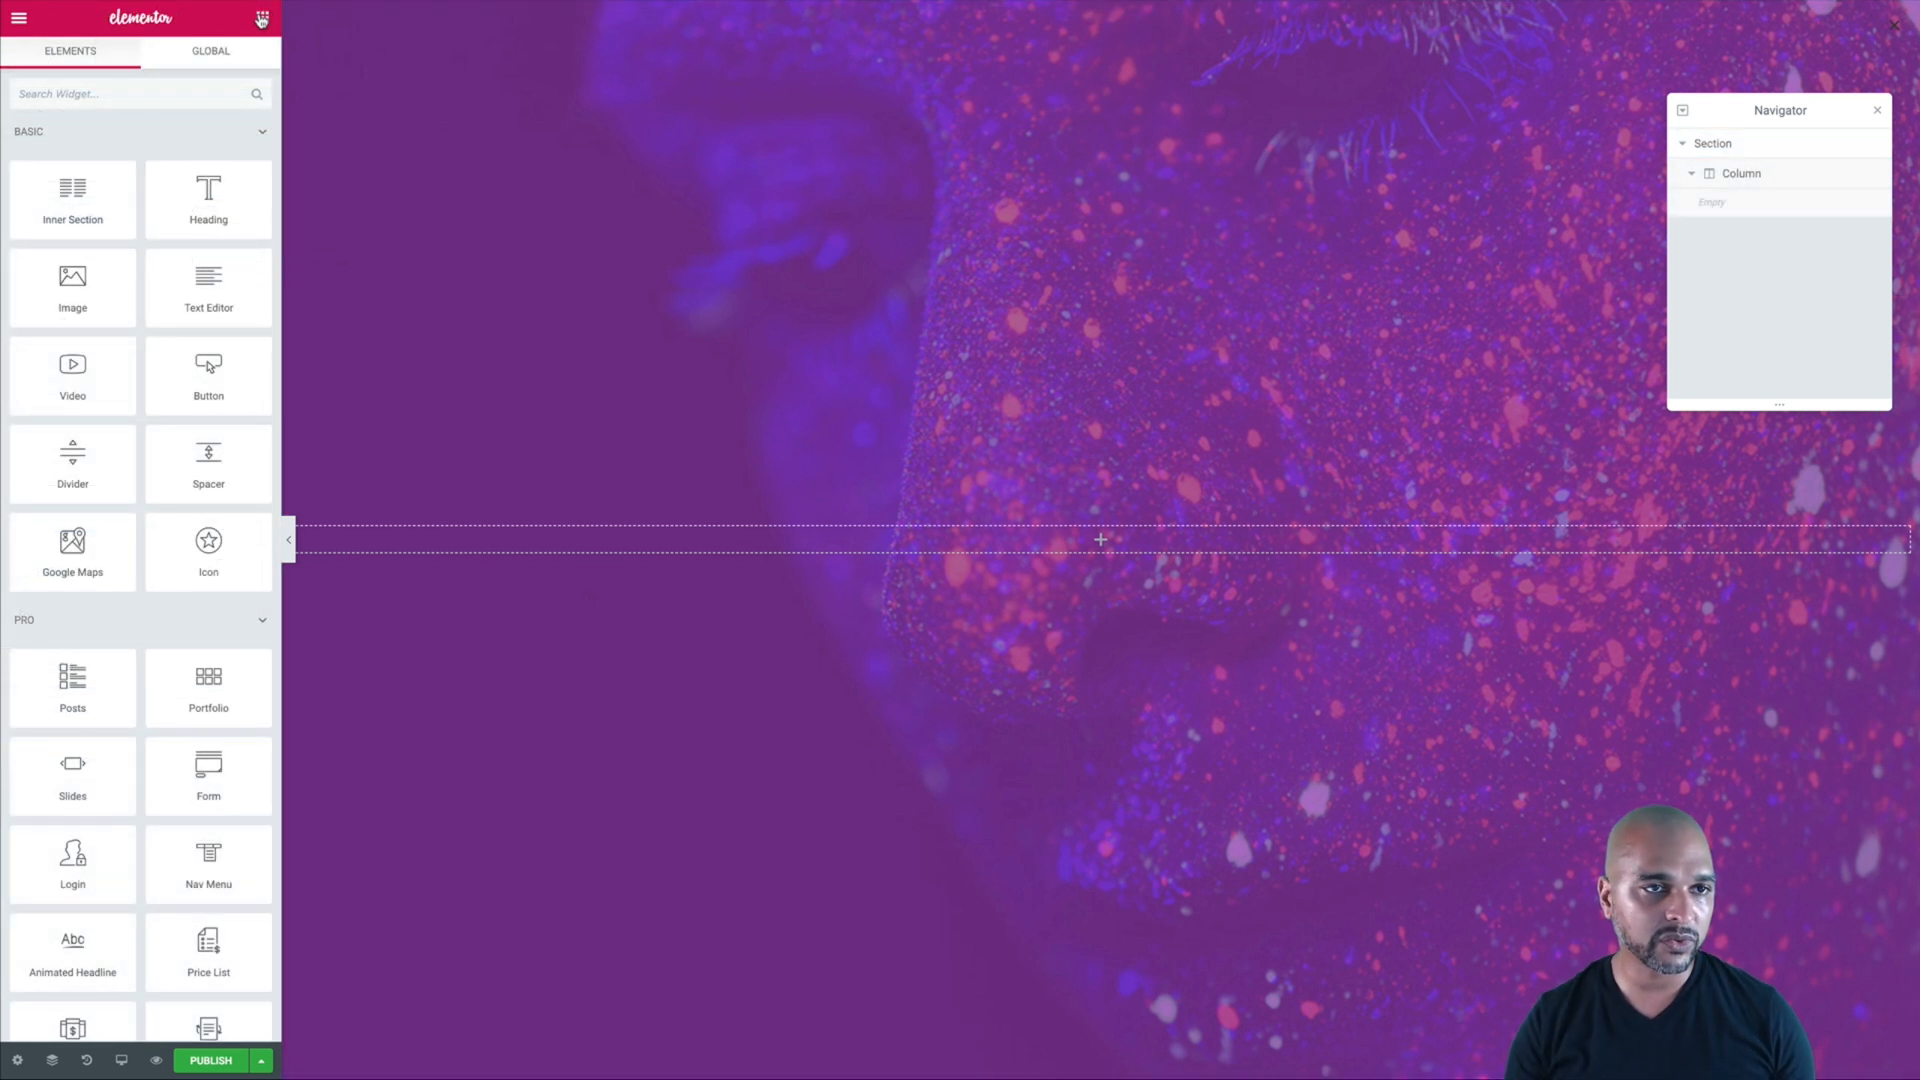
pyautogui.scroll(-3, 169, 530)
pyautogui.scroll(-4, 169, 530)
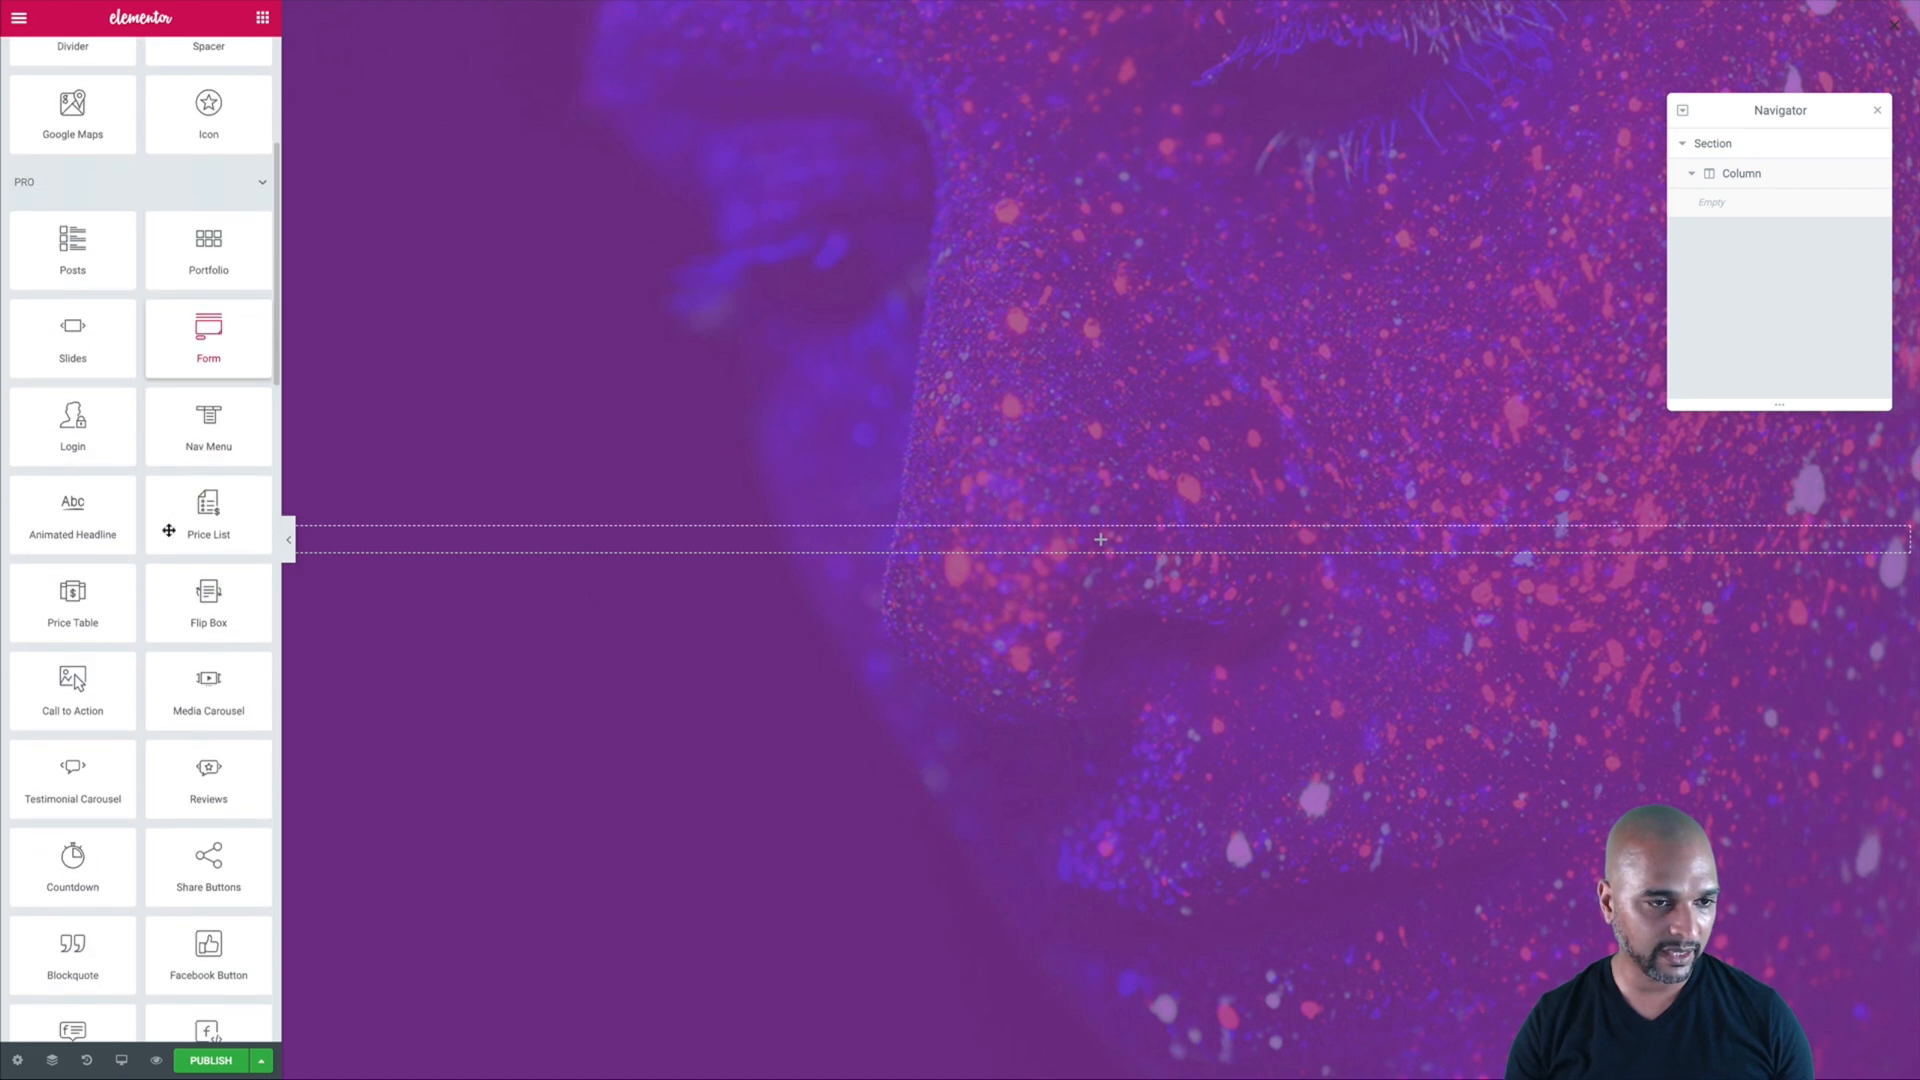
pyautogui.moveTo(201, 327); pyautogui.dragTo(1111, 543)
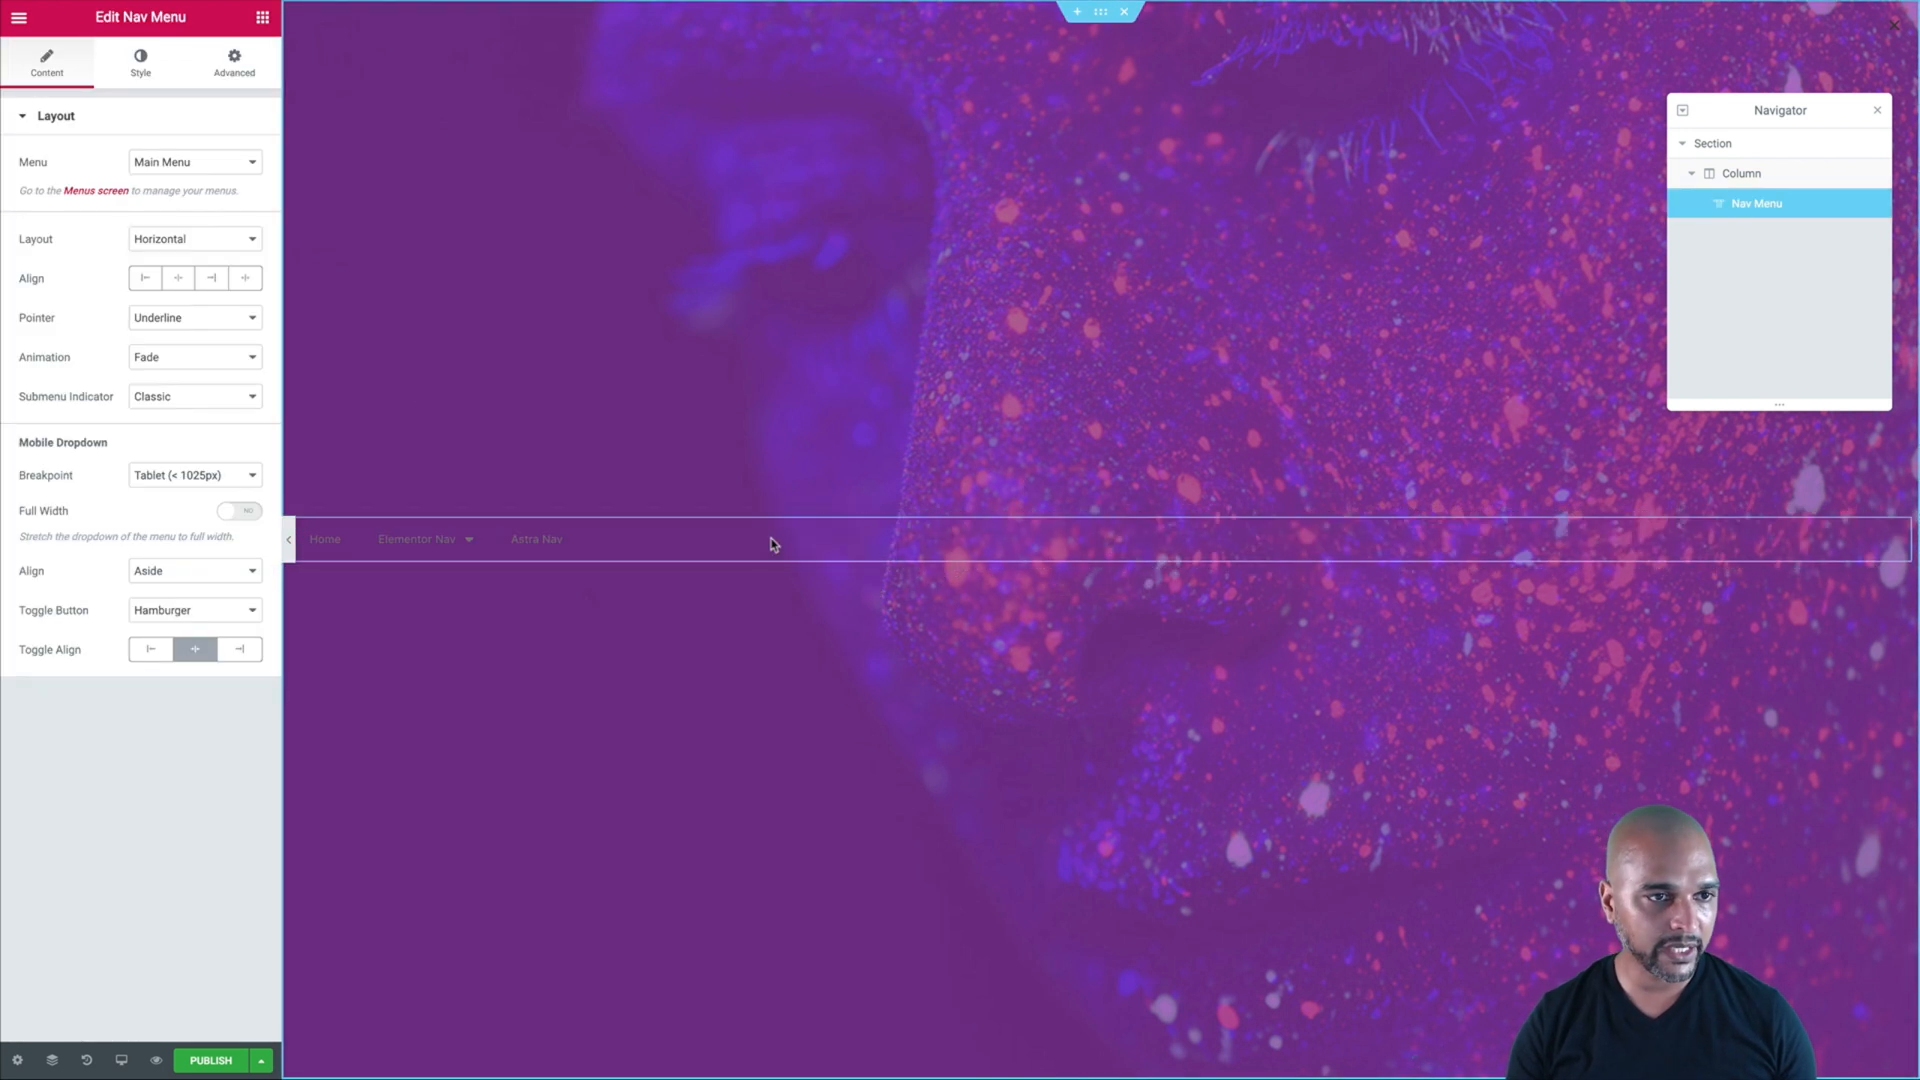
# - Change the nav menu's layout to Dropdown, keeping the Classic submenu indicator
pyautogui.click(157, 240)
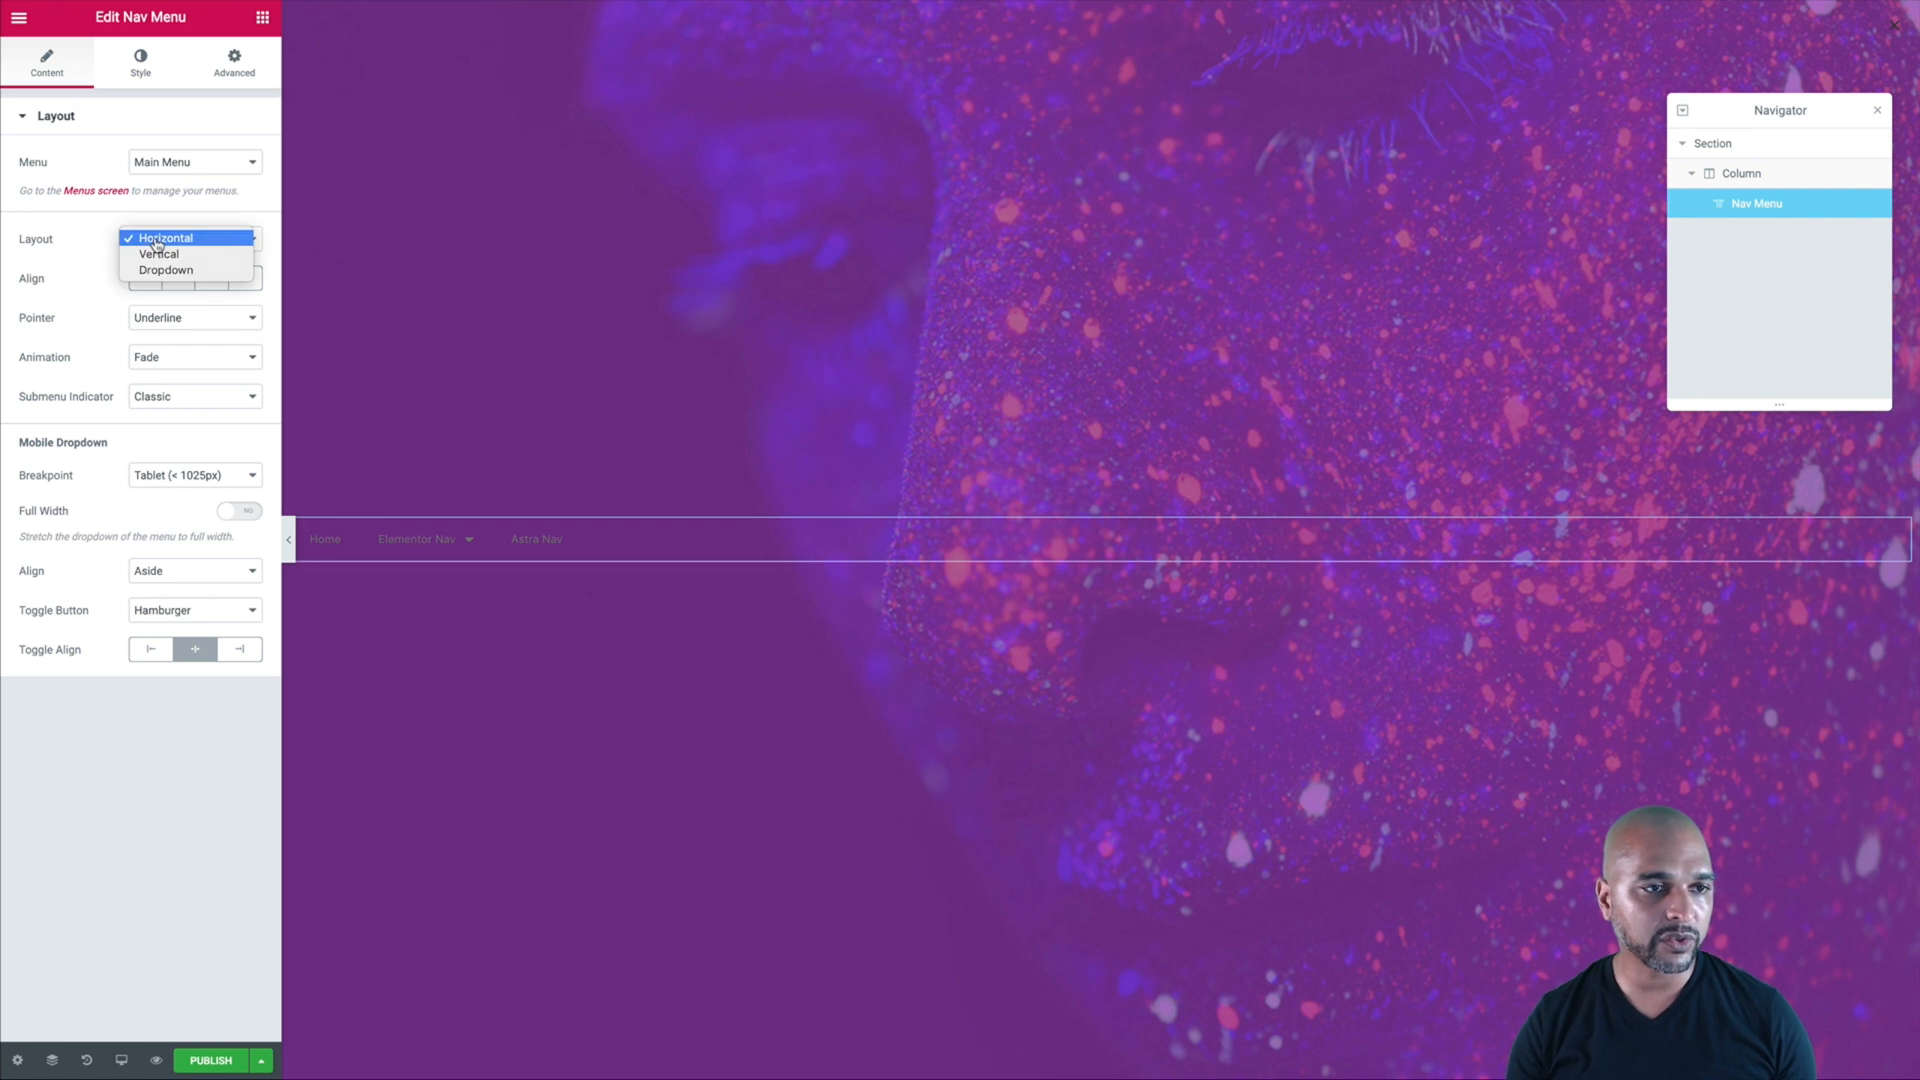
pyautogui.click(158, 270)
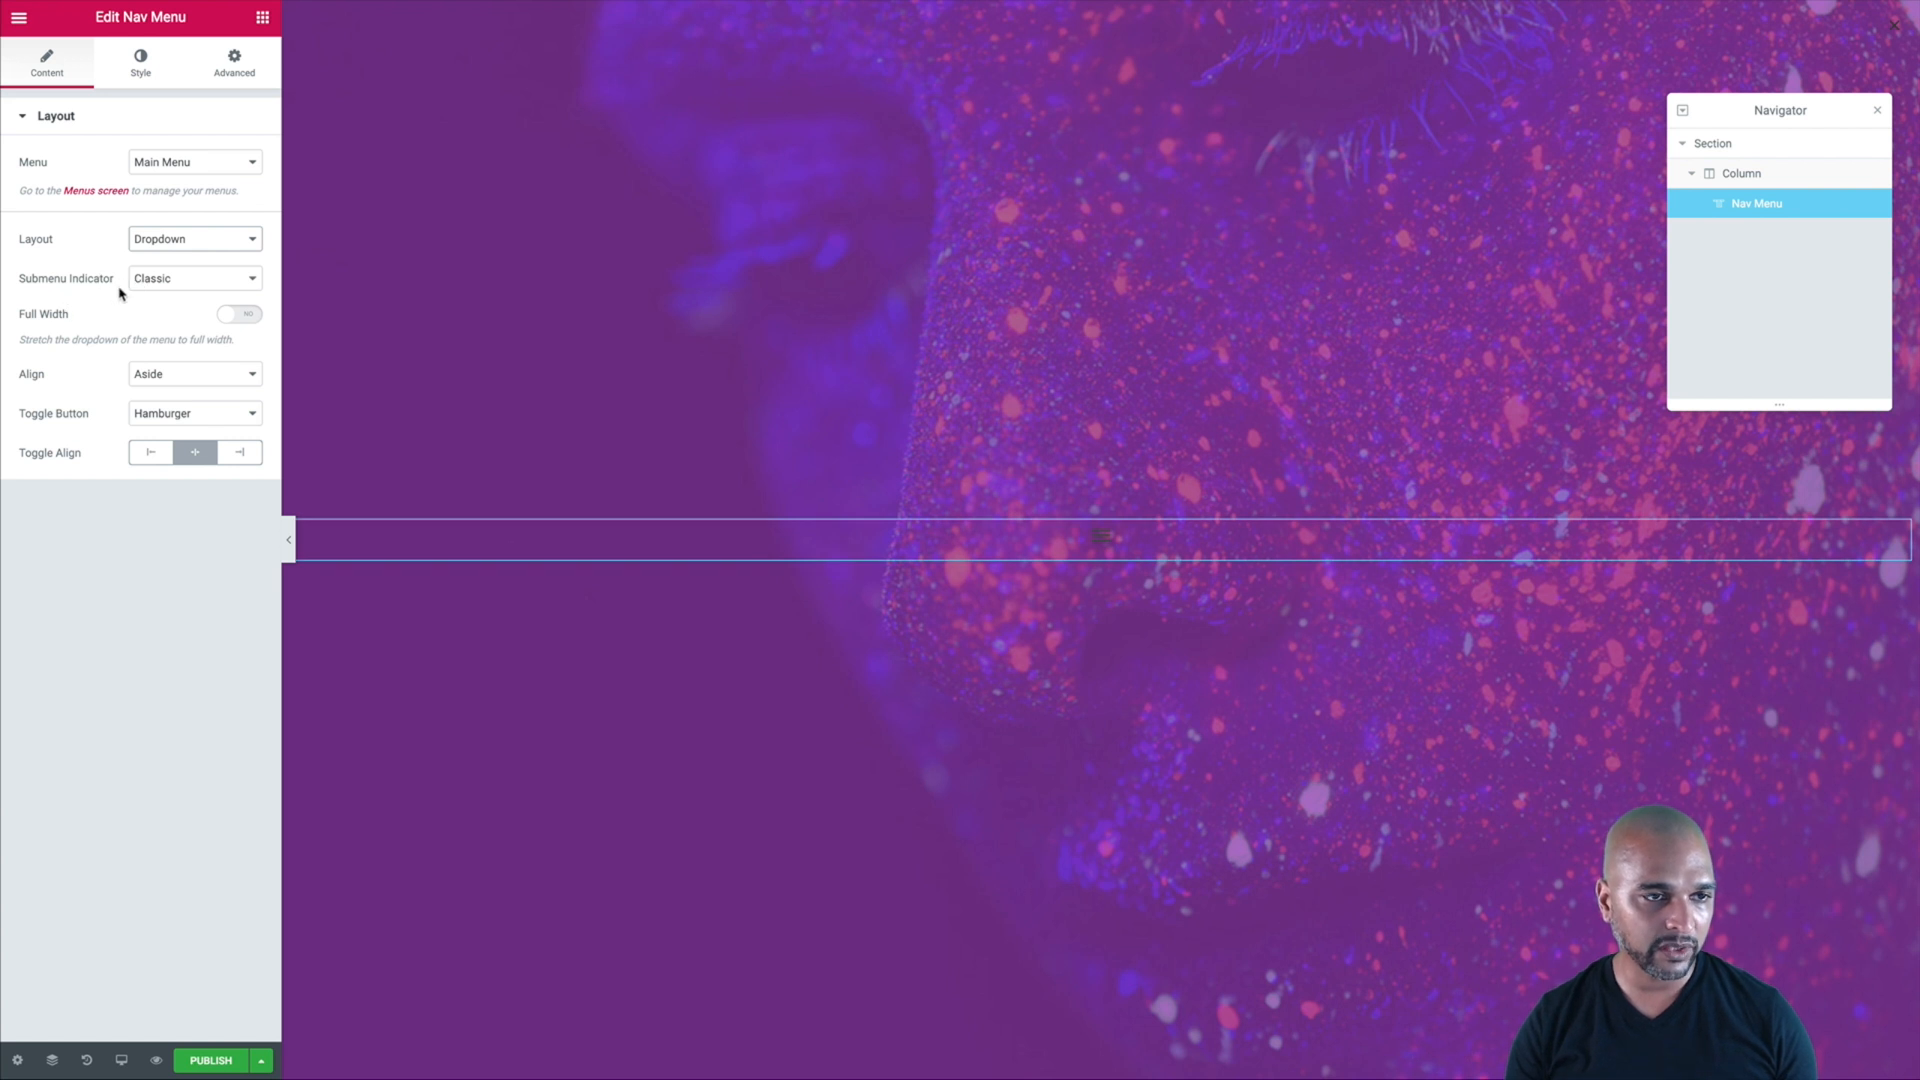
pyautogui.click(152, 281)
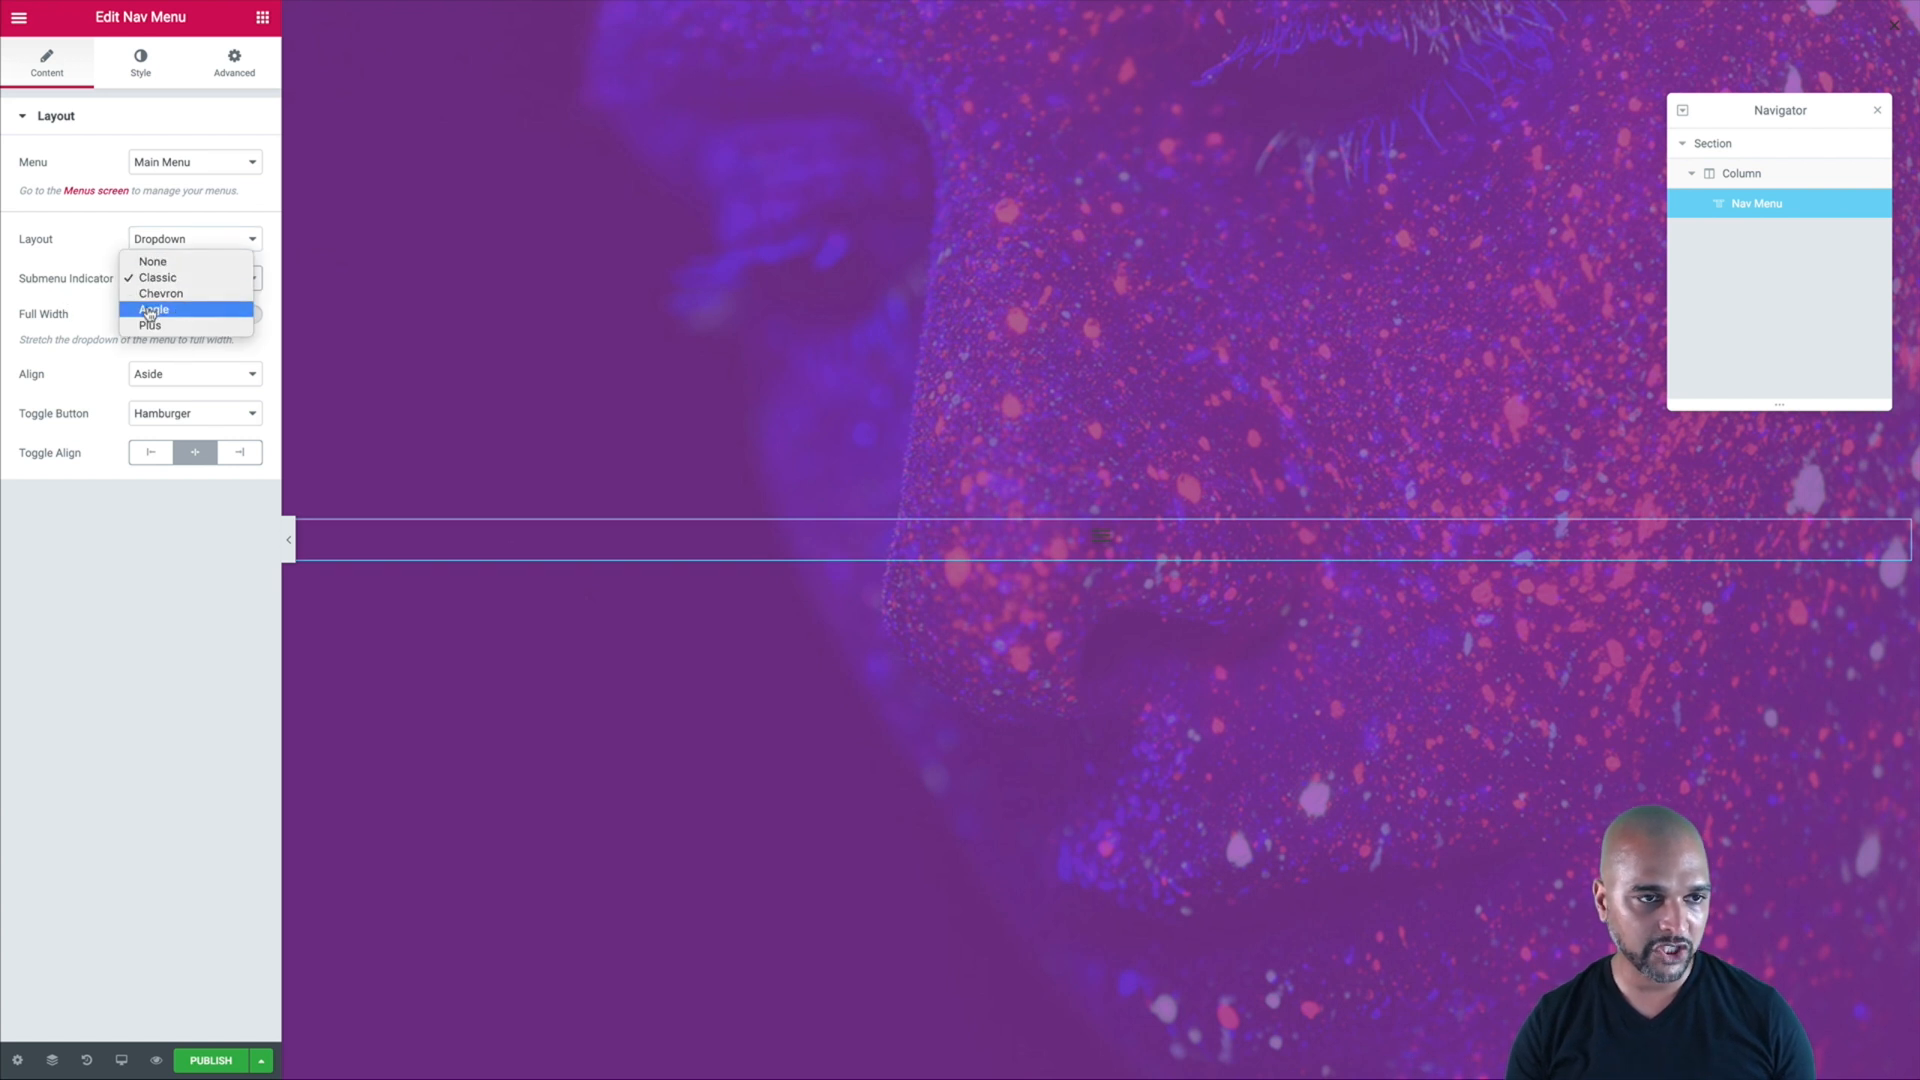
pyautogui.click(55, 238)
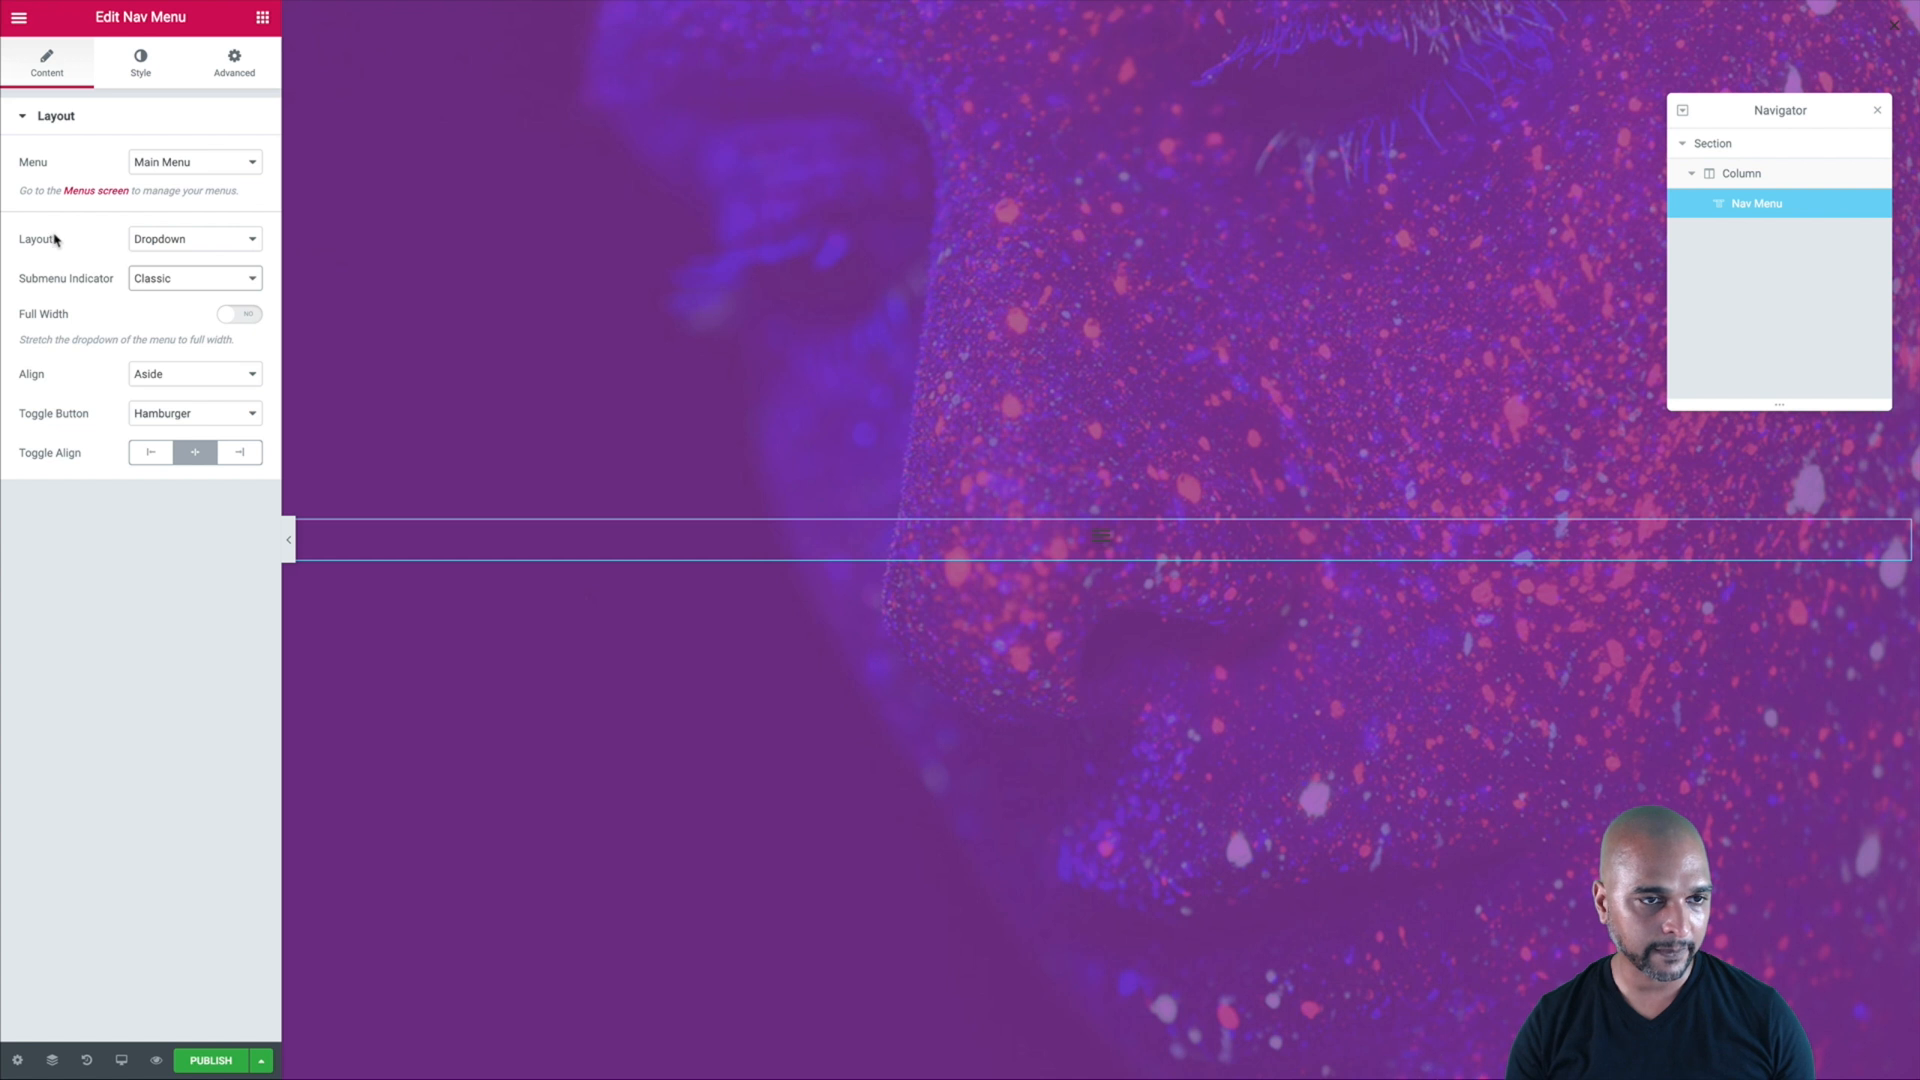
# - Align the dropdown menu to Center and set its toggle button to None
pyautogui.click(140, 376)
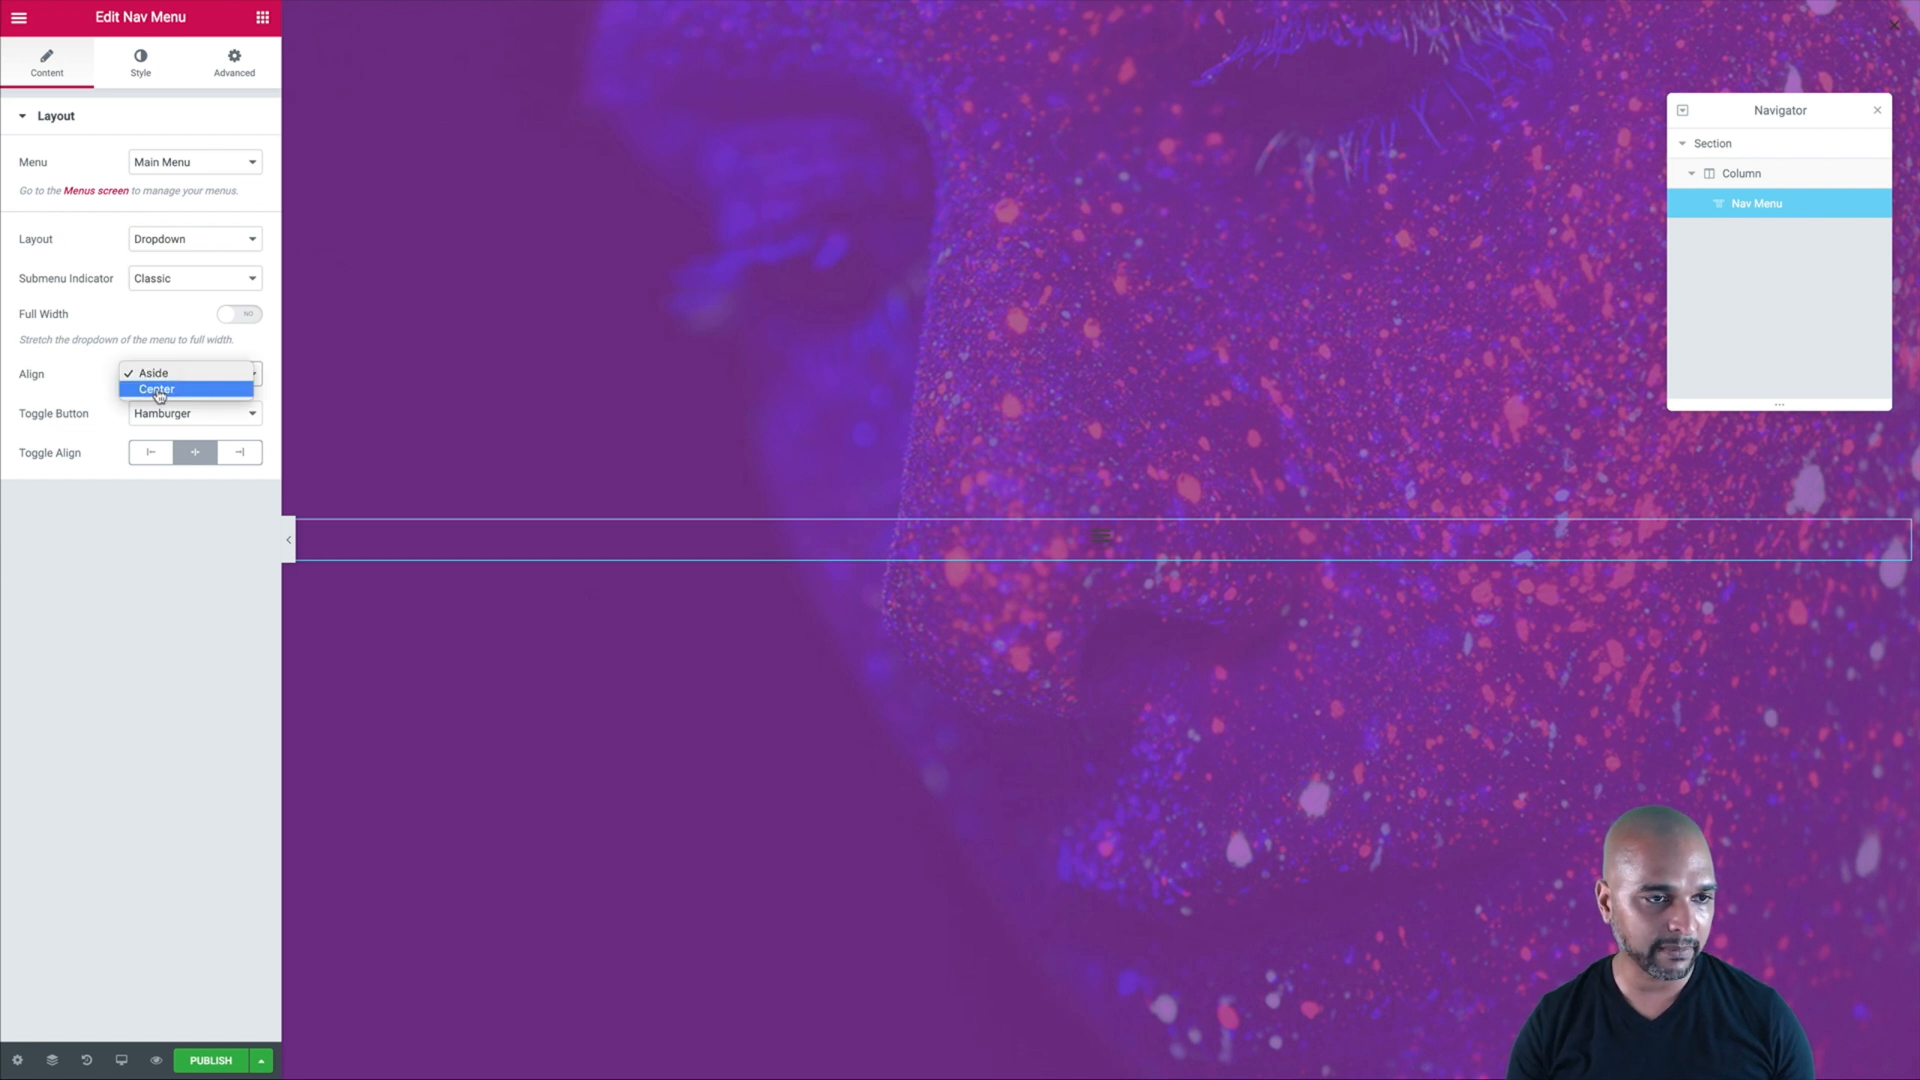
pyautogui.click(156, 390)
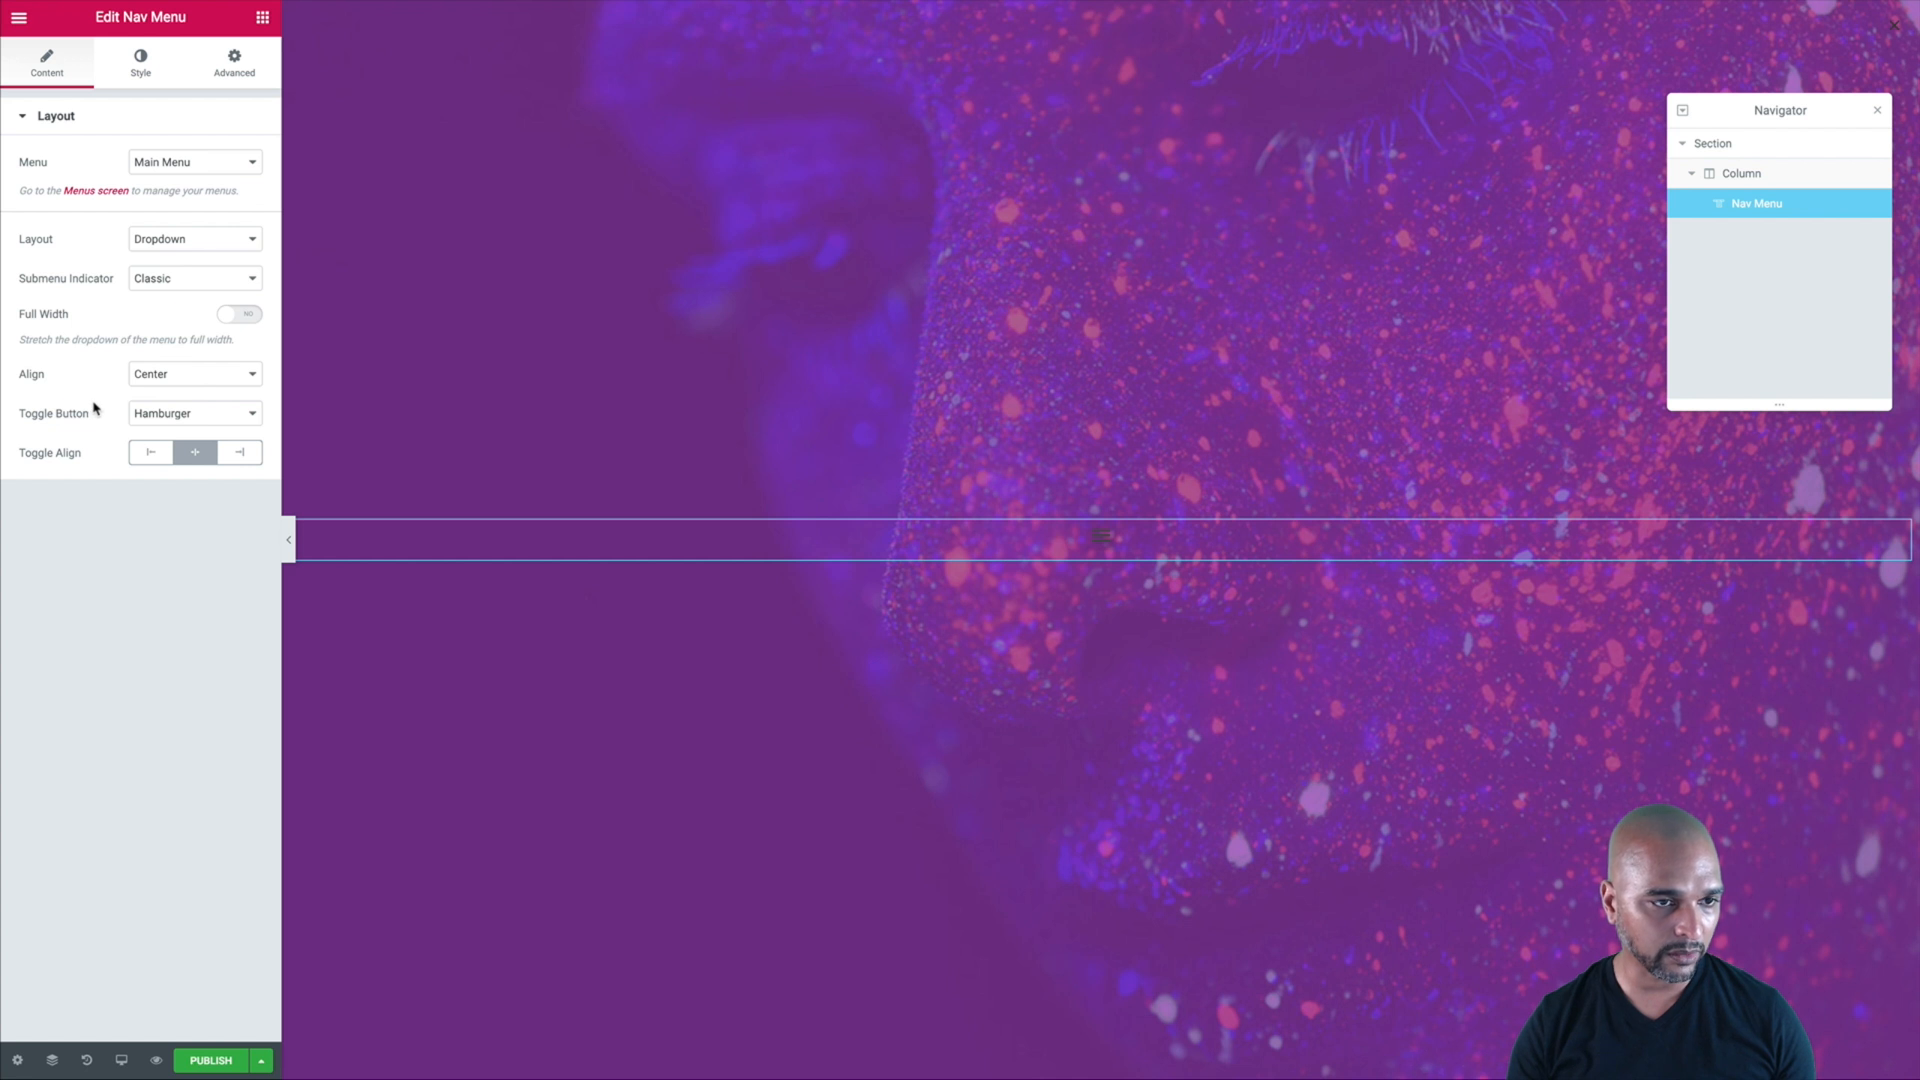
pyautogui.click(148, 417)
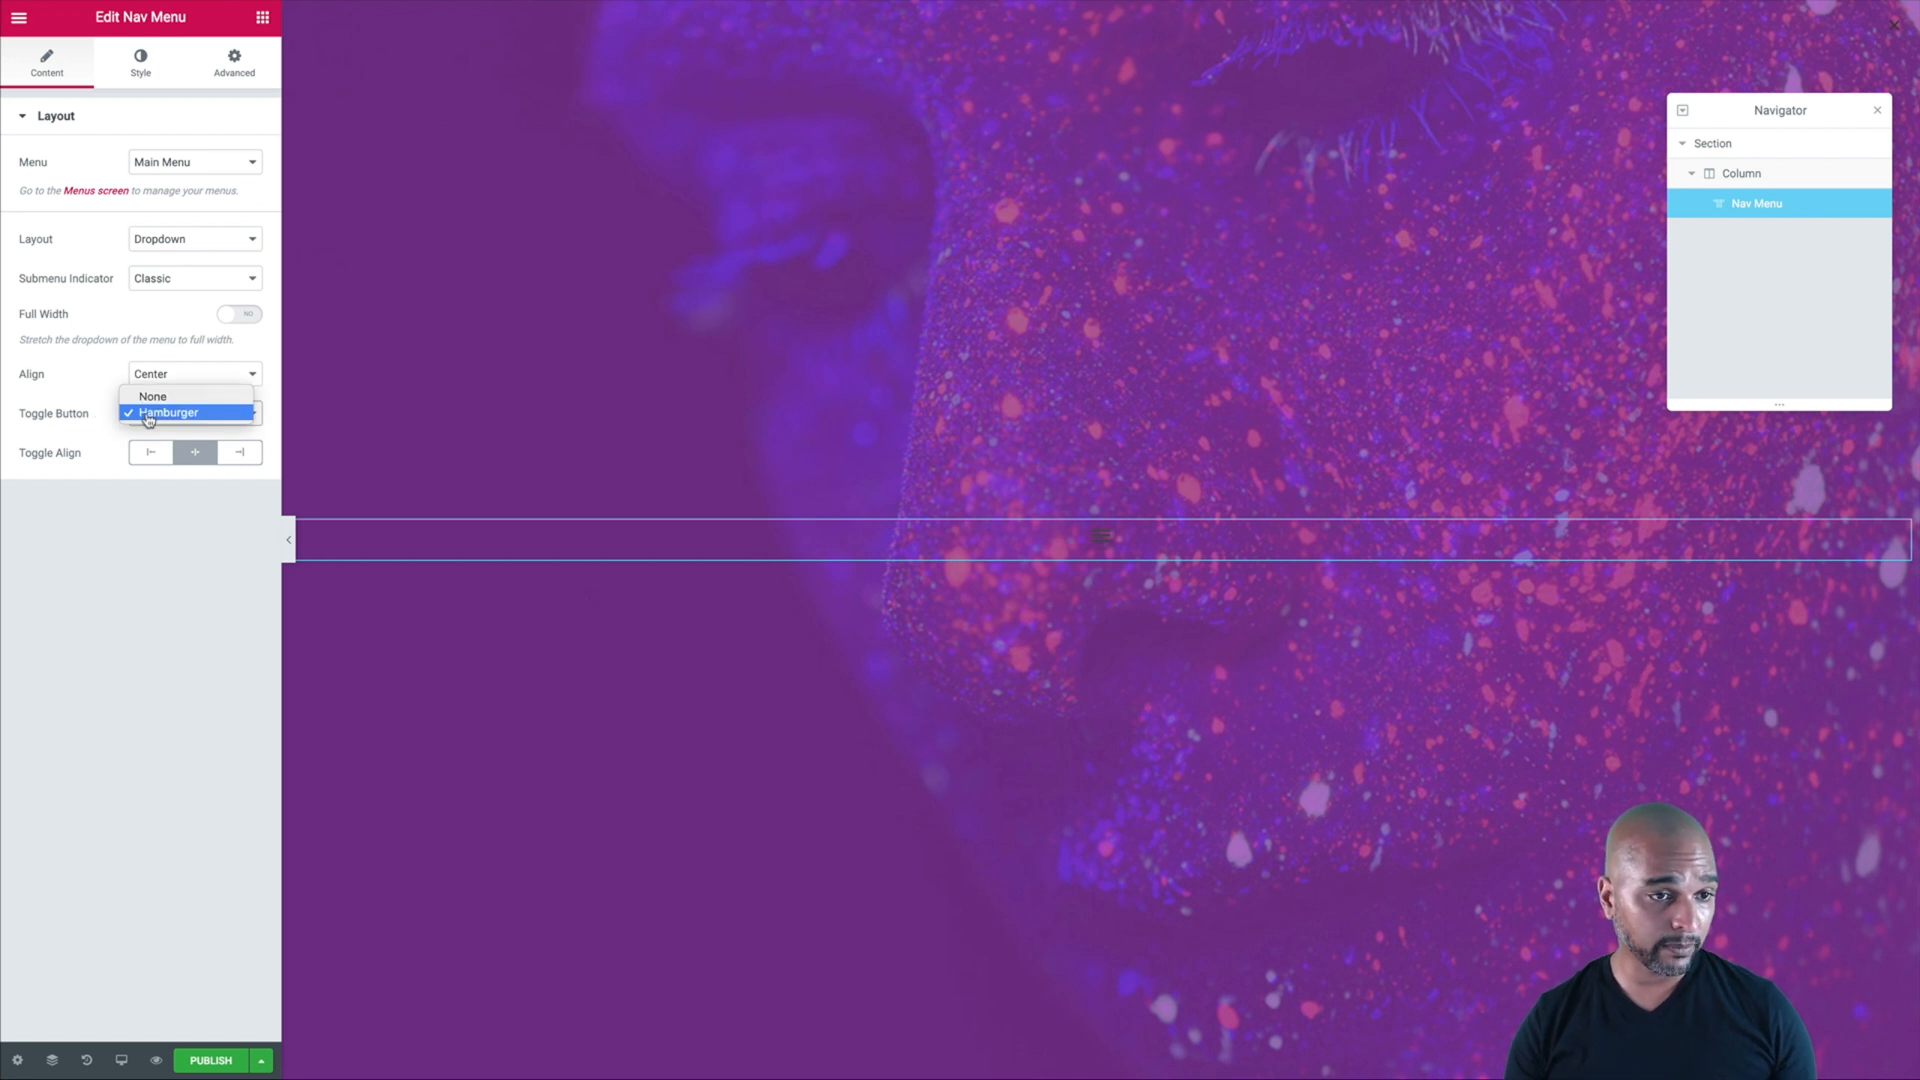
pyautogui.click(143, 397)
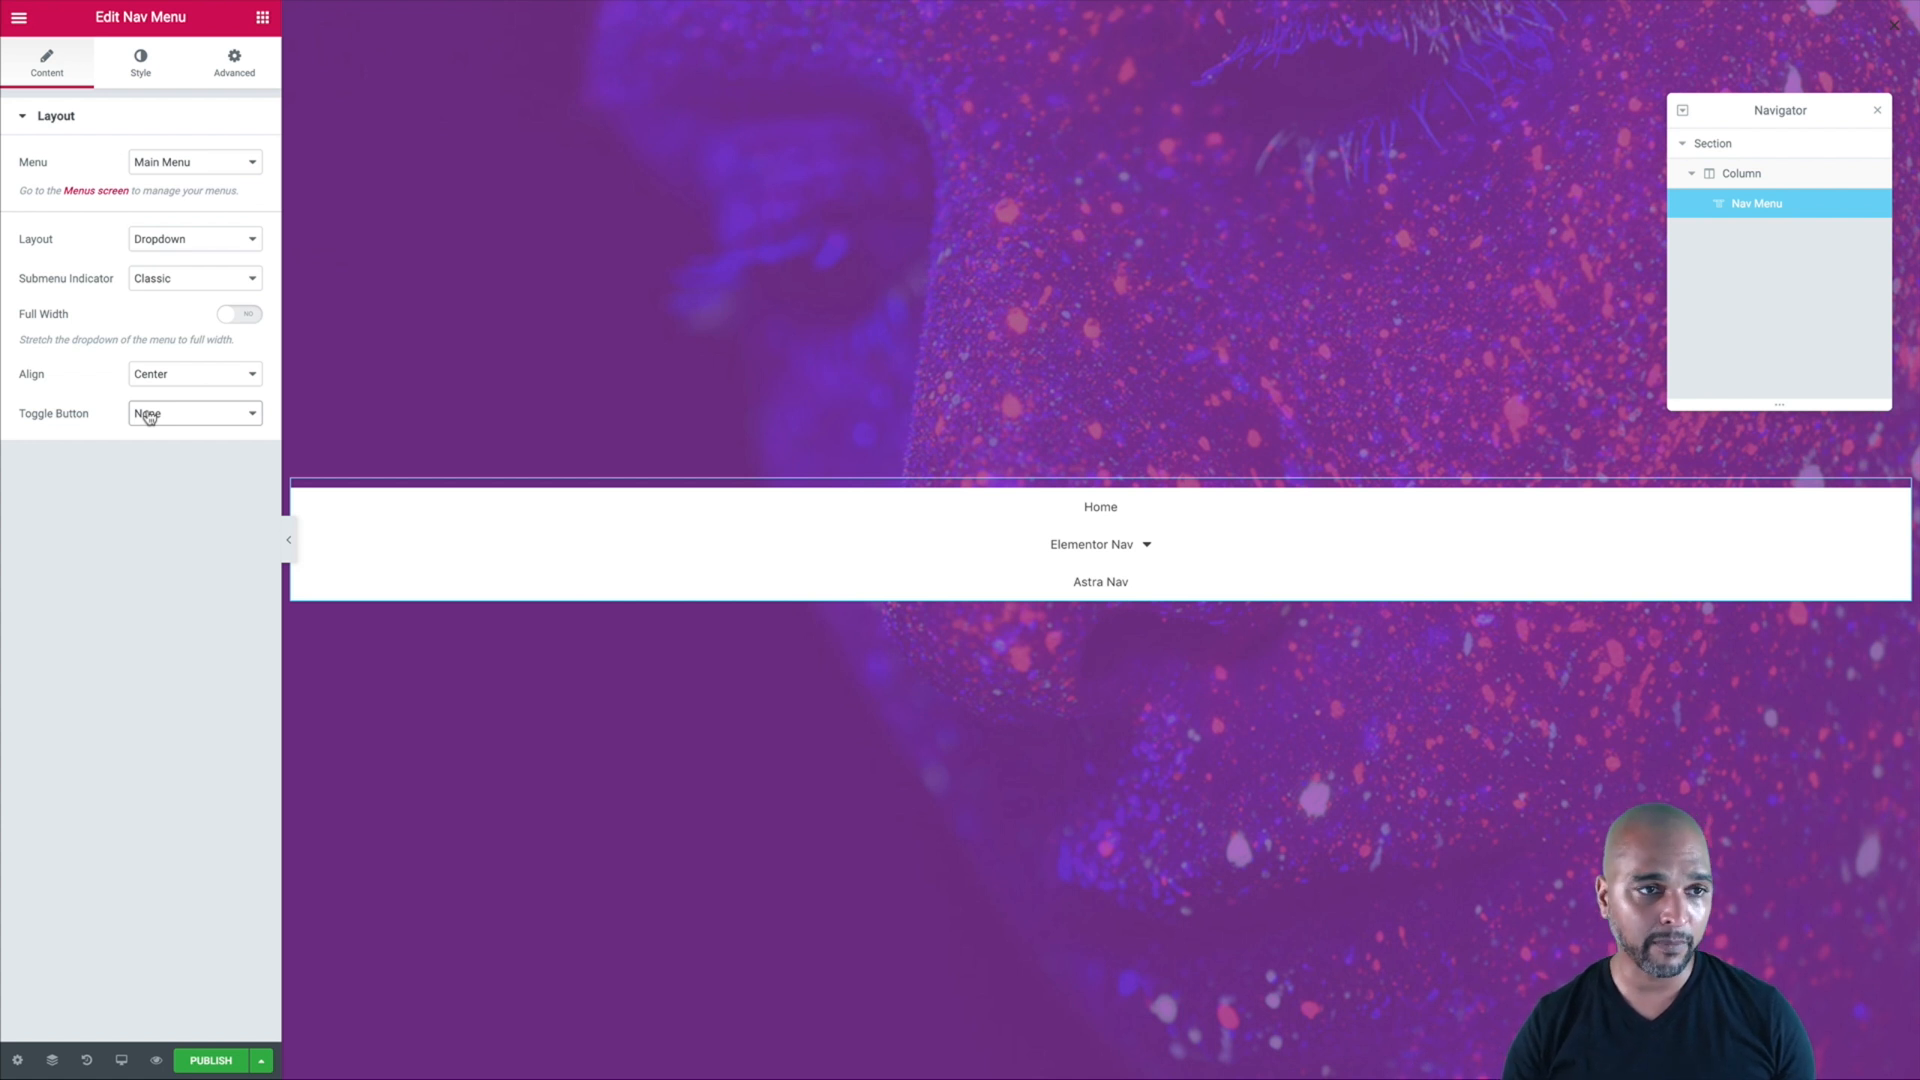
# - Make the dropdown menu's normal-state background color fully transparent
pyautogui.click(138, 70)
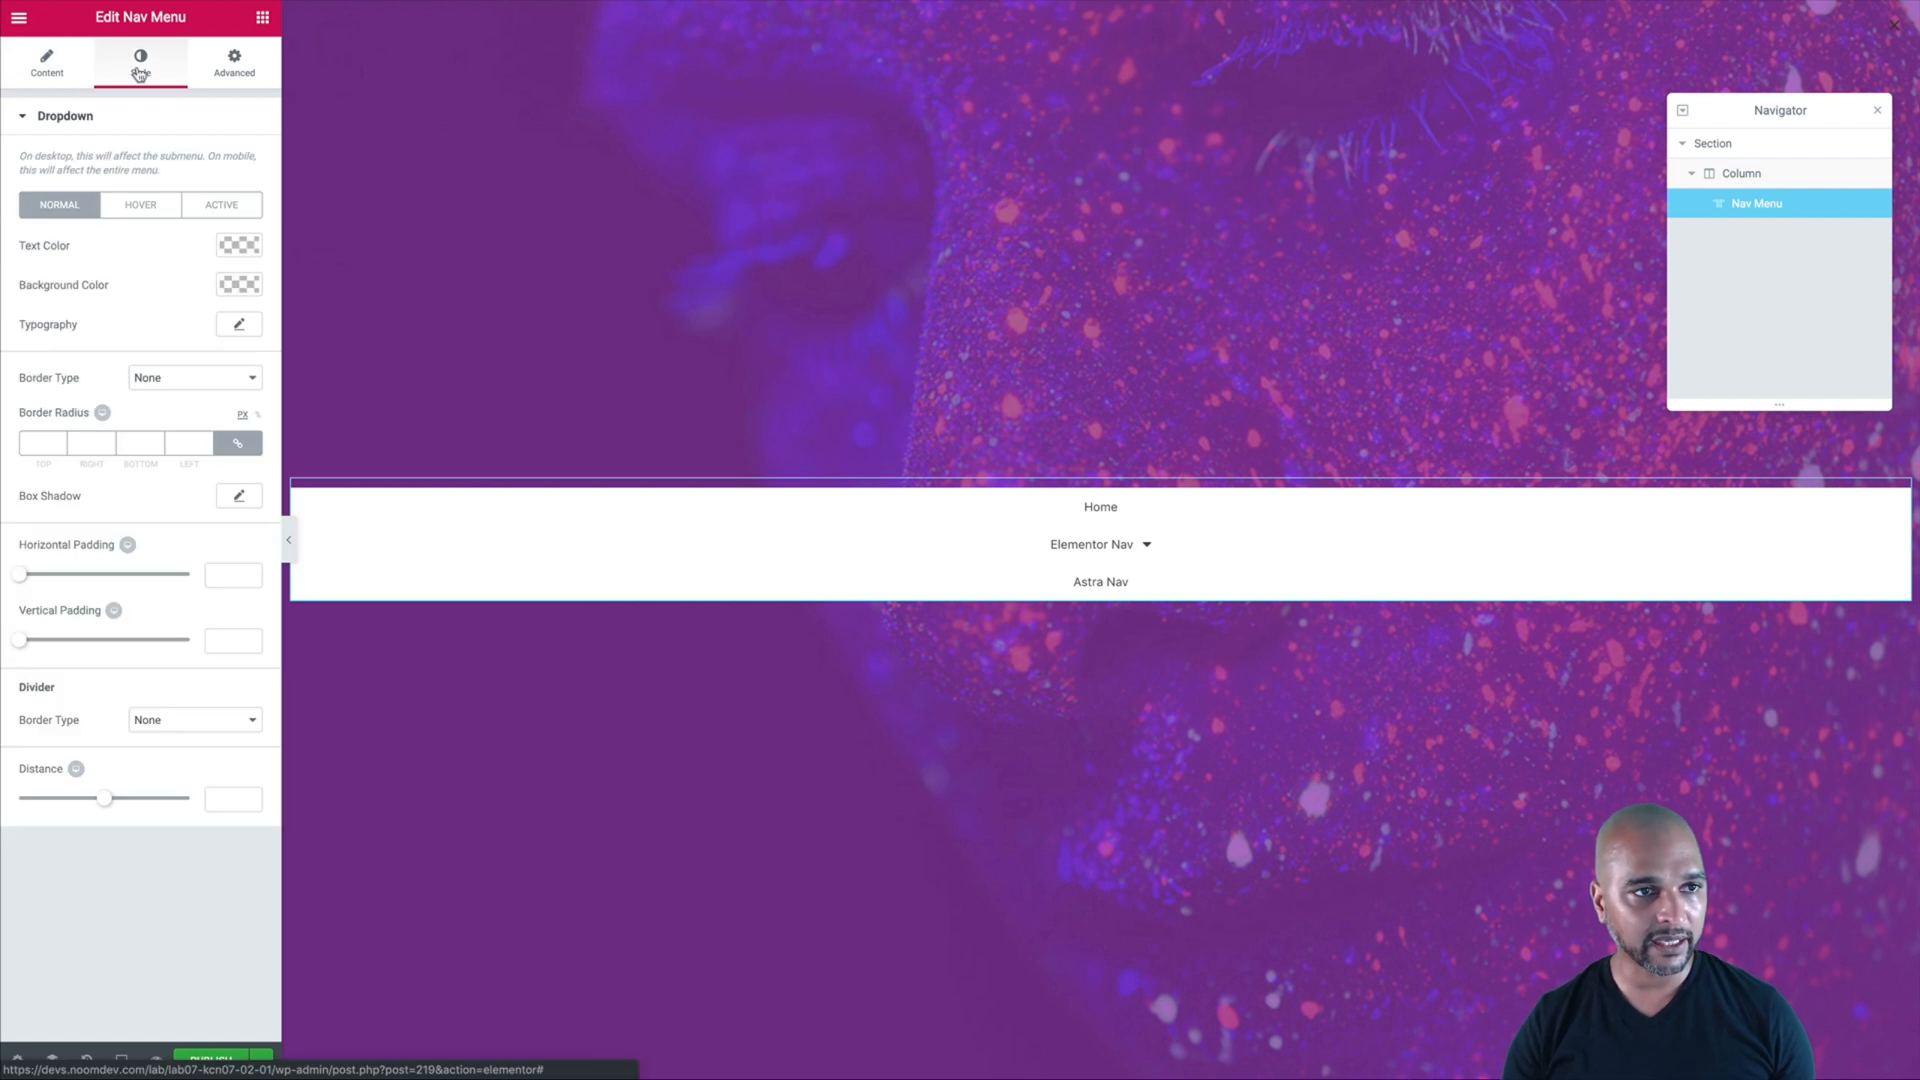
pyautogui.click(238, 284)
pyautogui.moveTo(247, 318); pyautogui.dragTo(261, 572)
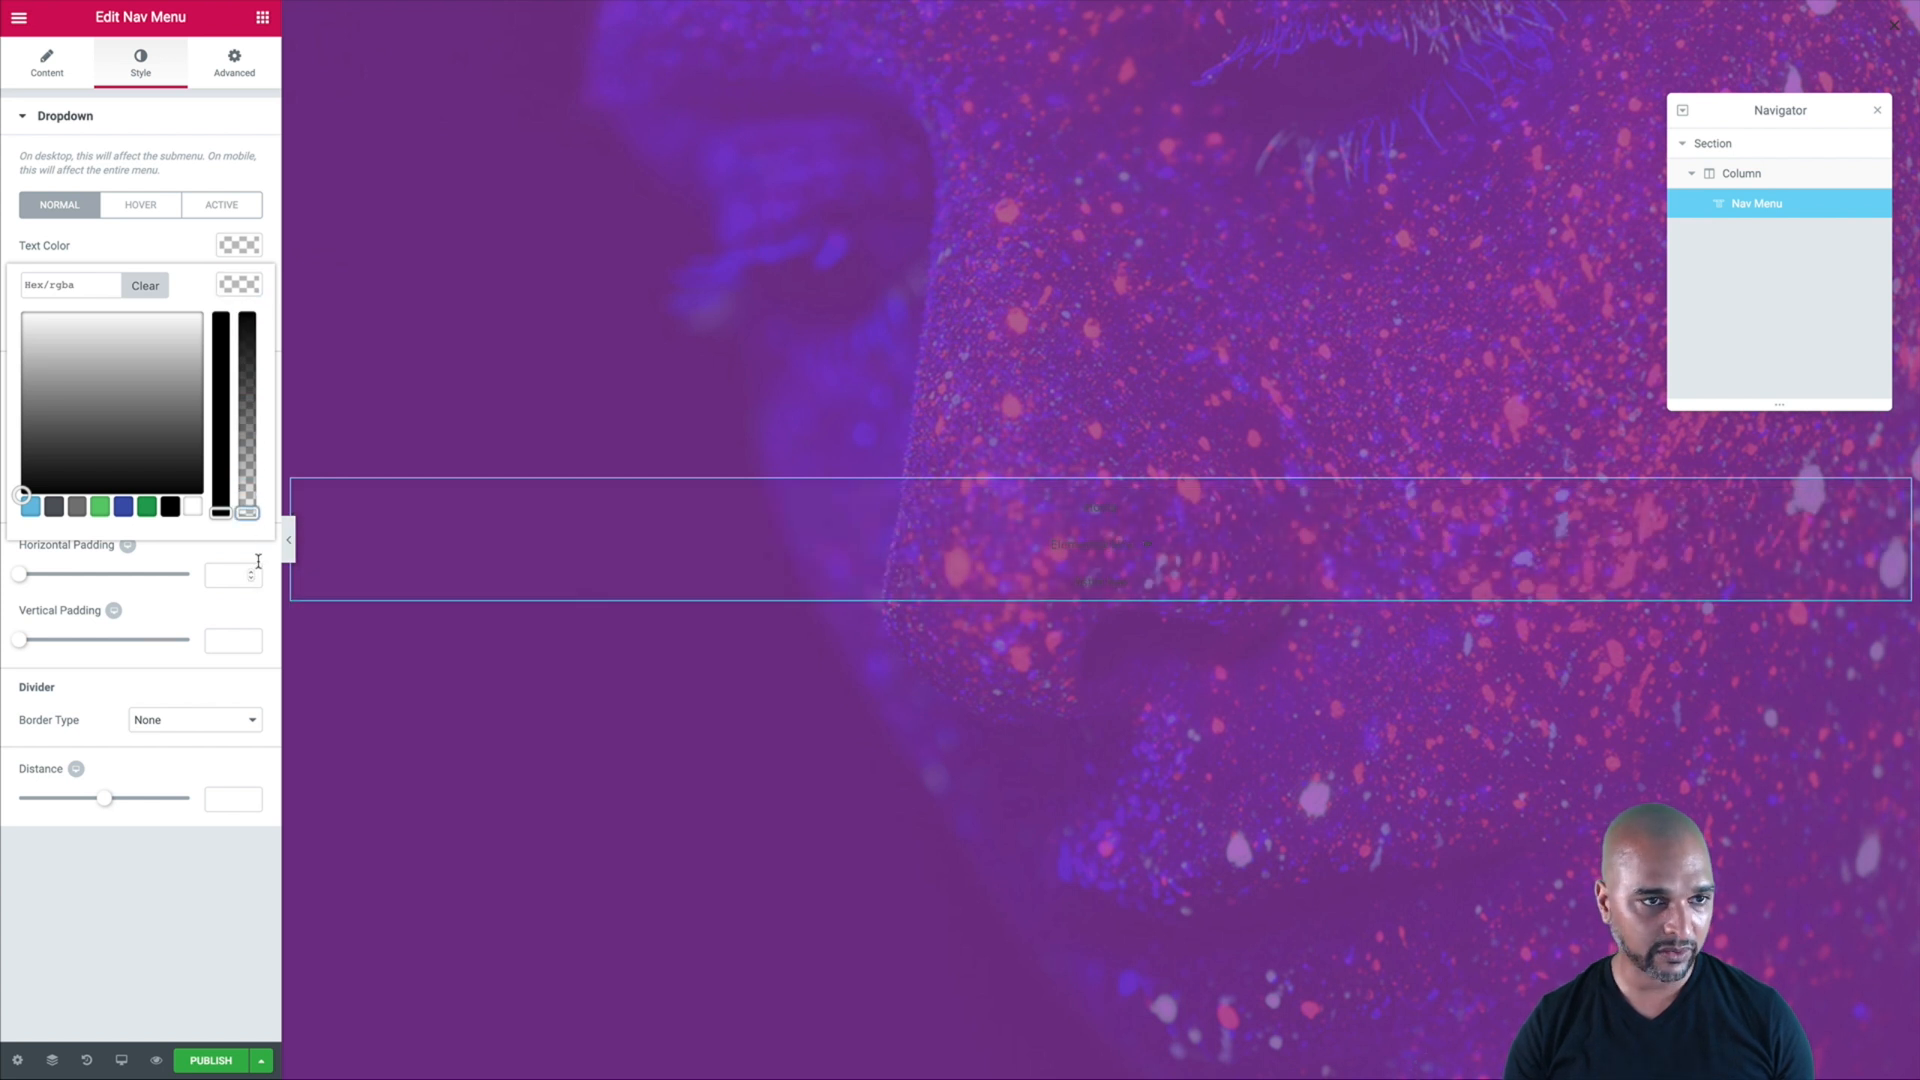
pyautogui.click(172, 240)
# - Set the dropdown menu's normal-state text color to white (#ffffff)
pyautogui.click(240, 246)
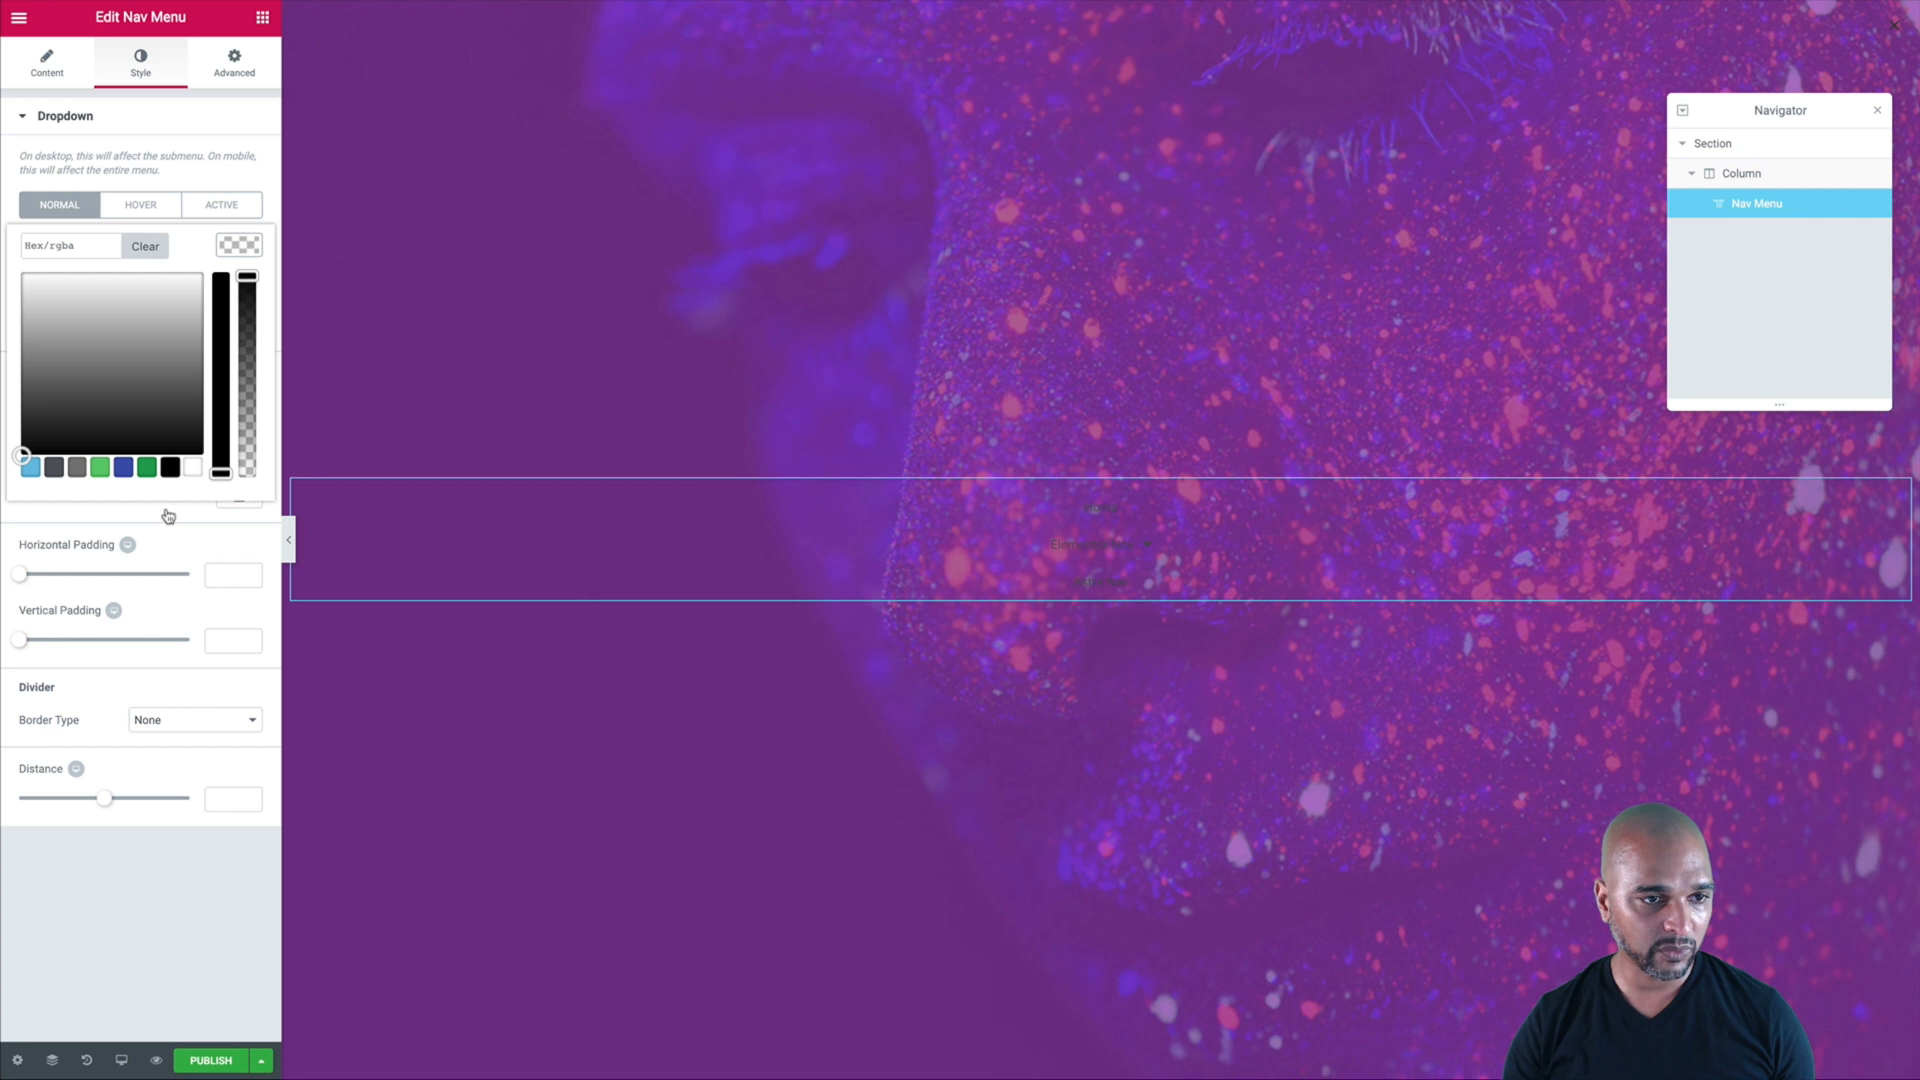
pyautogui.click(192, 467)
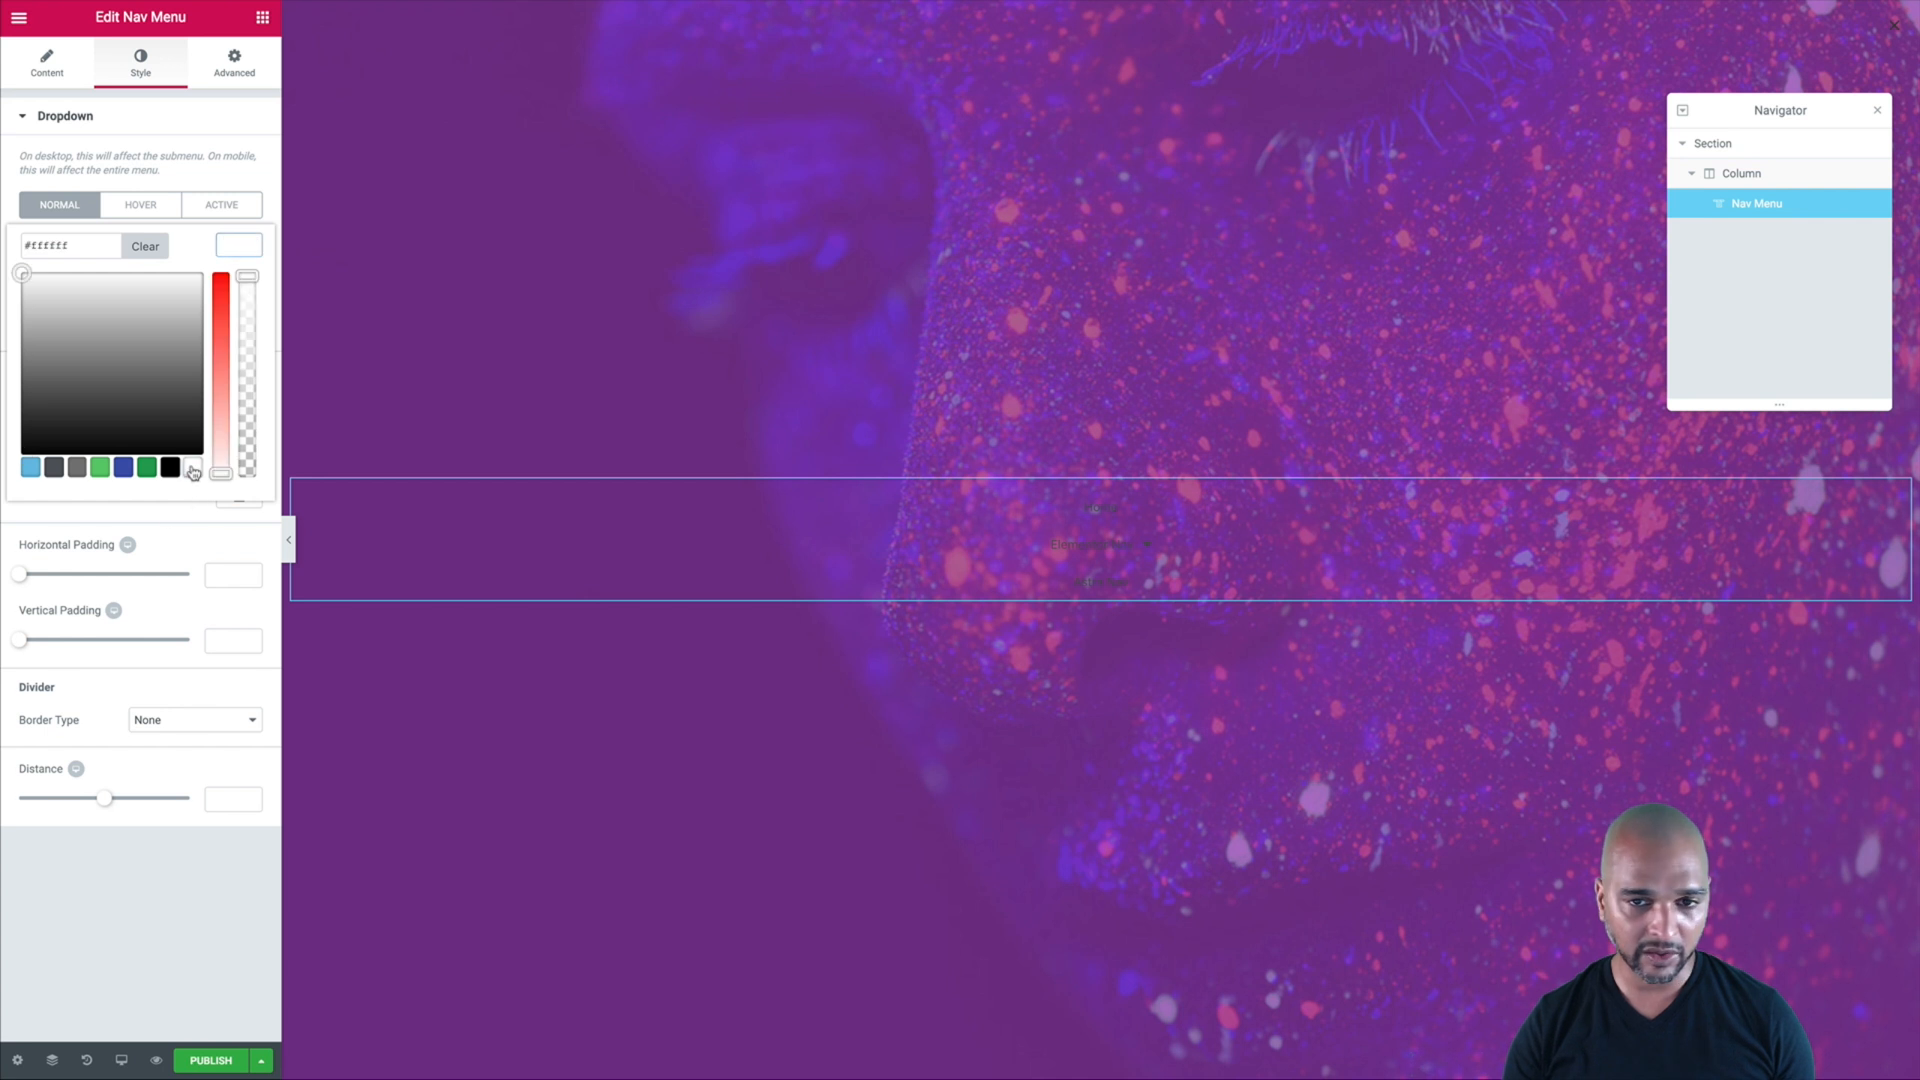
pyautogui.click(175, 972)
# - Set the dropdown's hover-state text color to light grey #efefef and copy its hex code
pyautogui.click(122, 209)
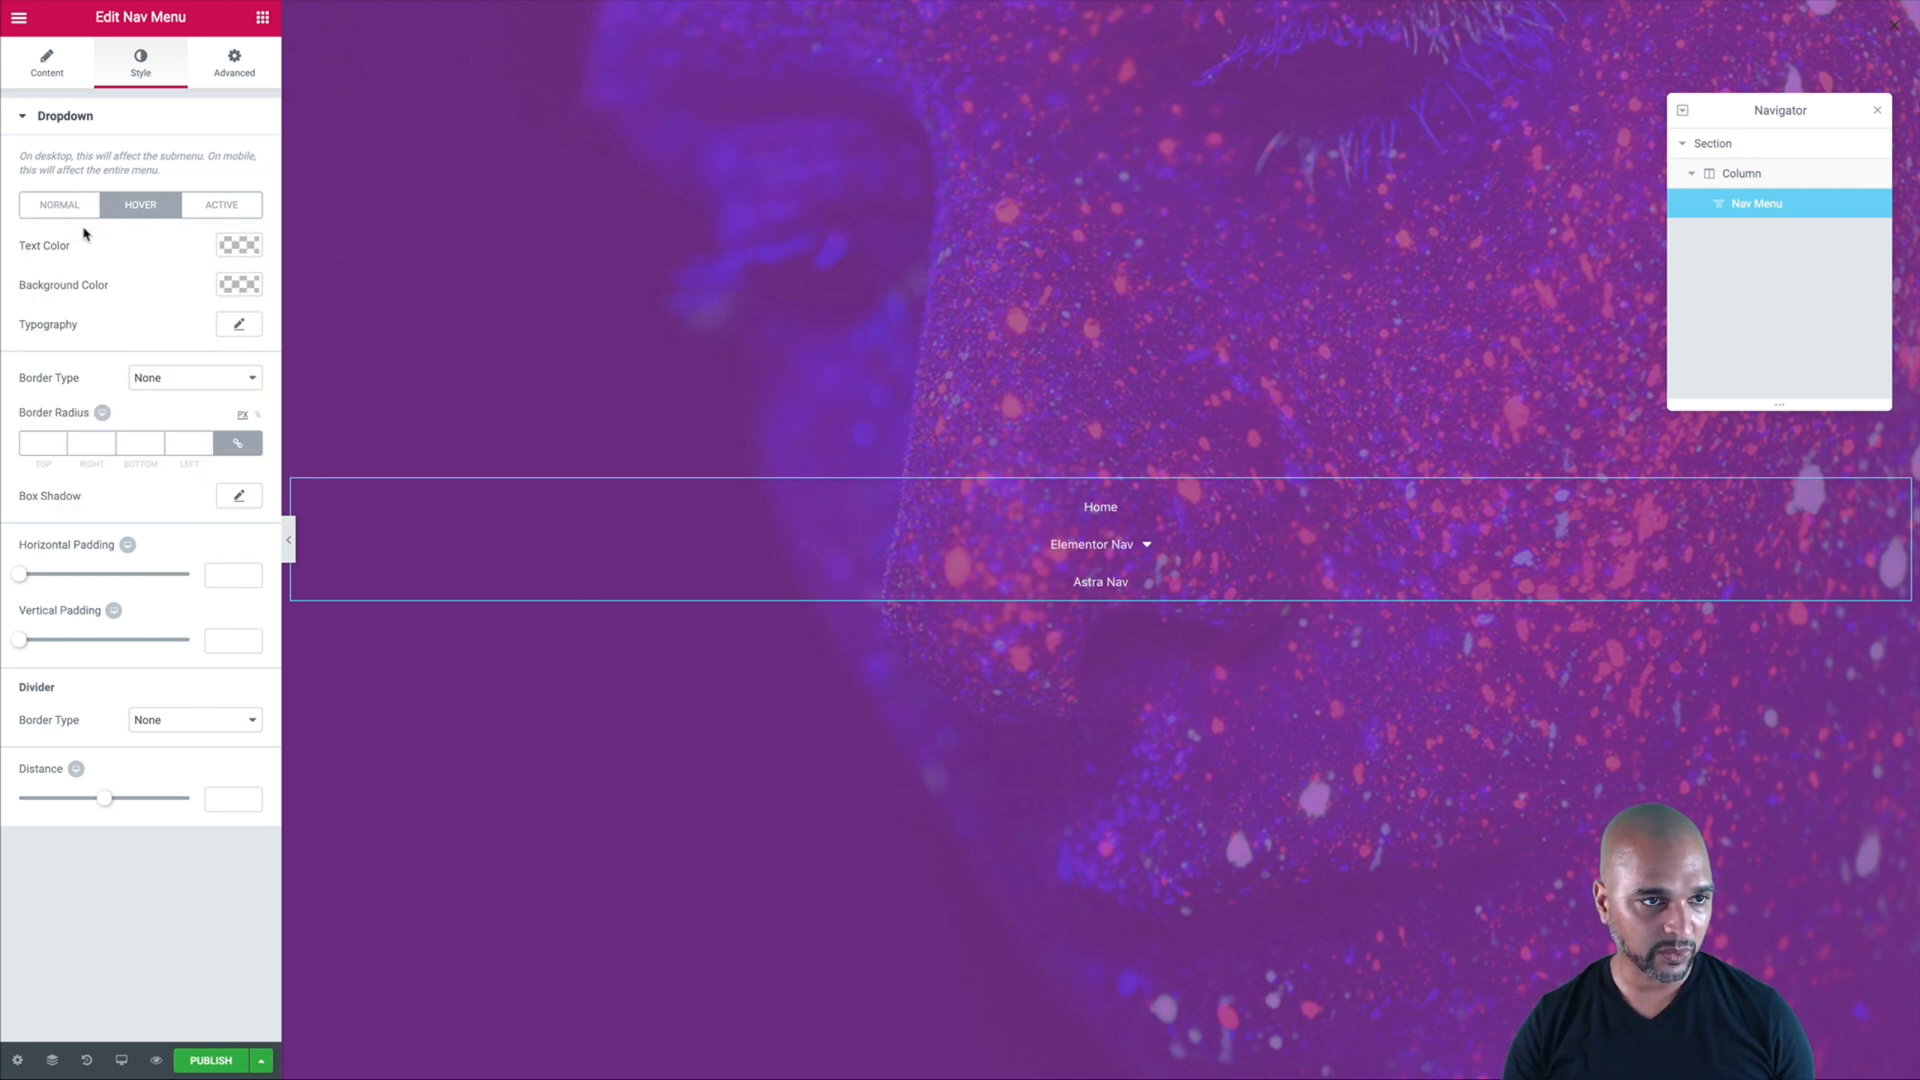
pyautogui.click(236, 245)
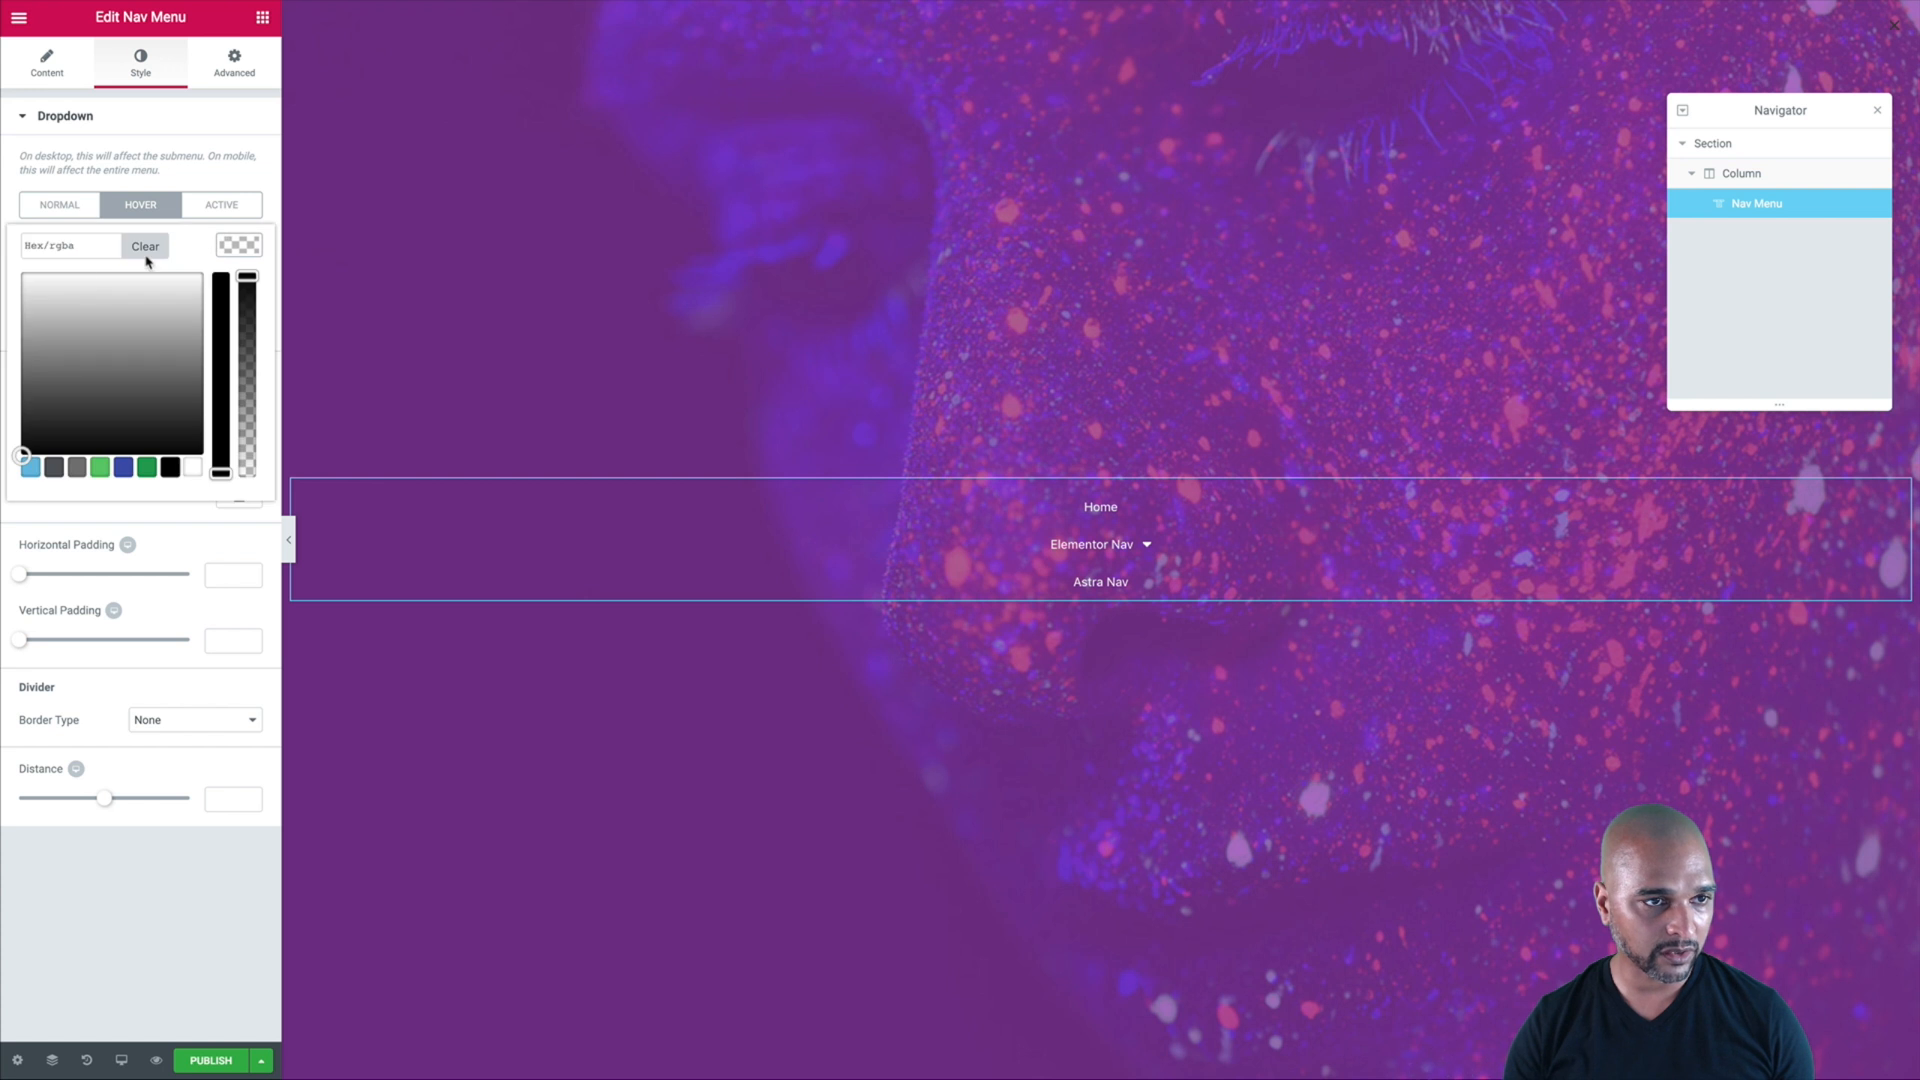
pyautogui.click(26, 284)
pyautogui.tripleClick(43, 249)
pyautogui.hotkey('ctrl', 'c')
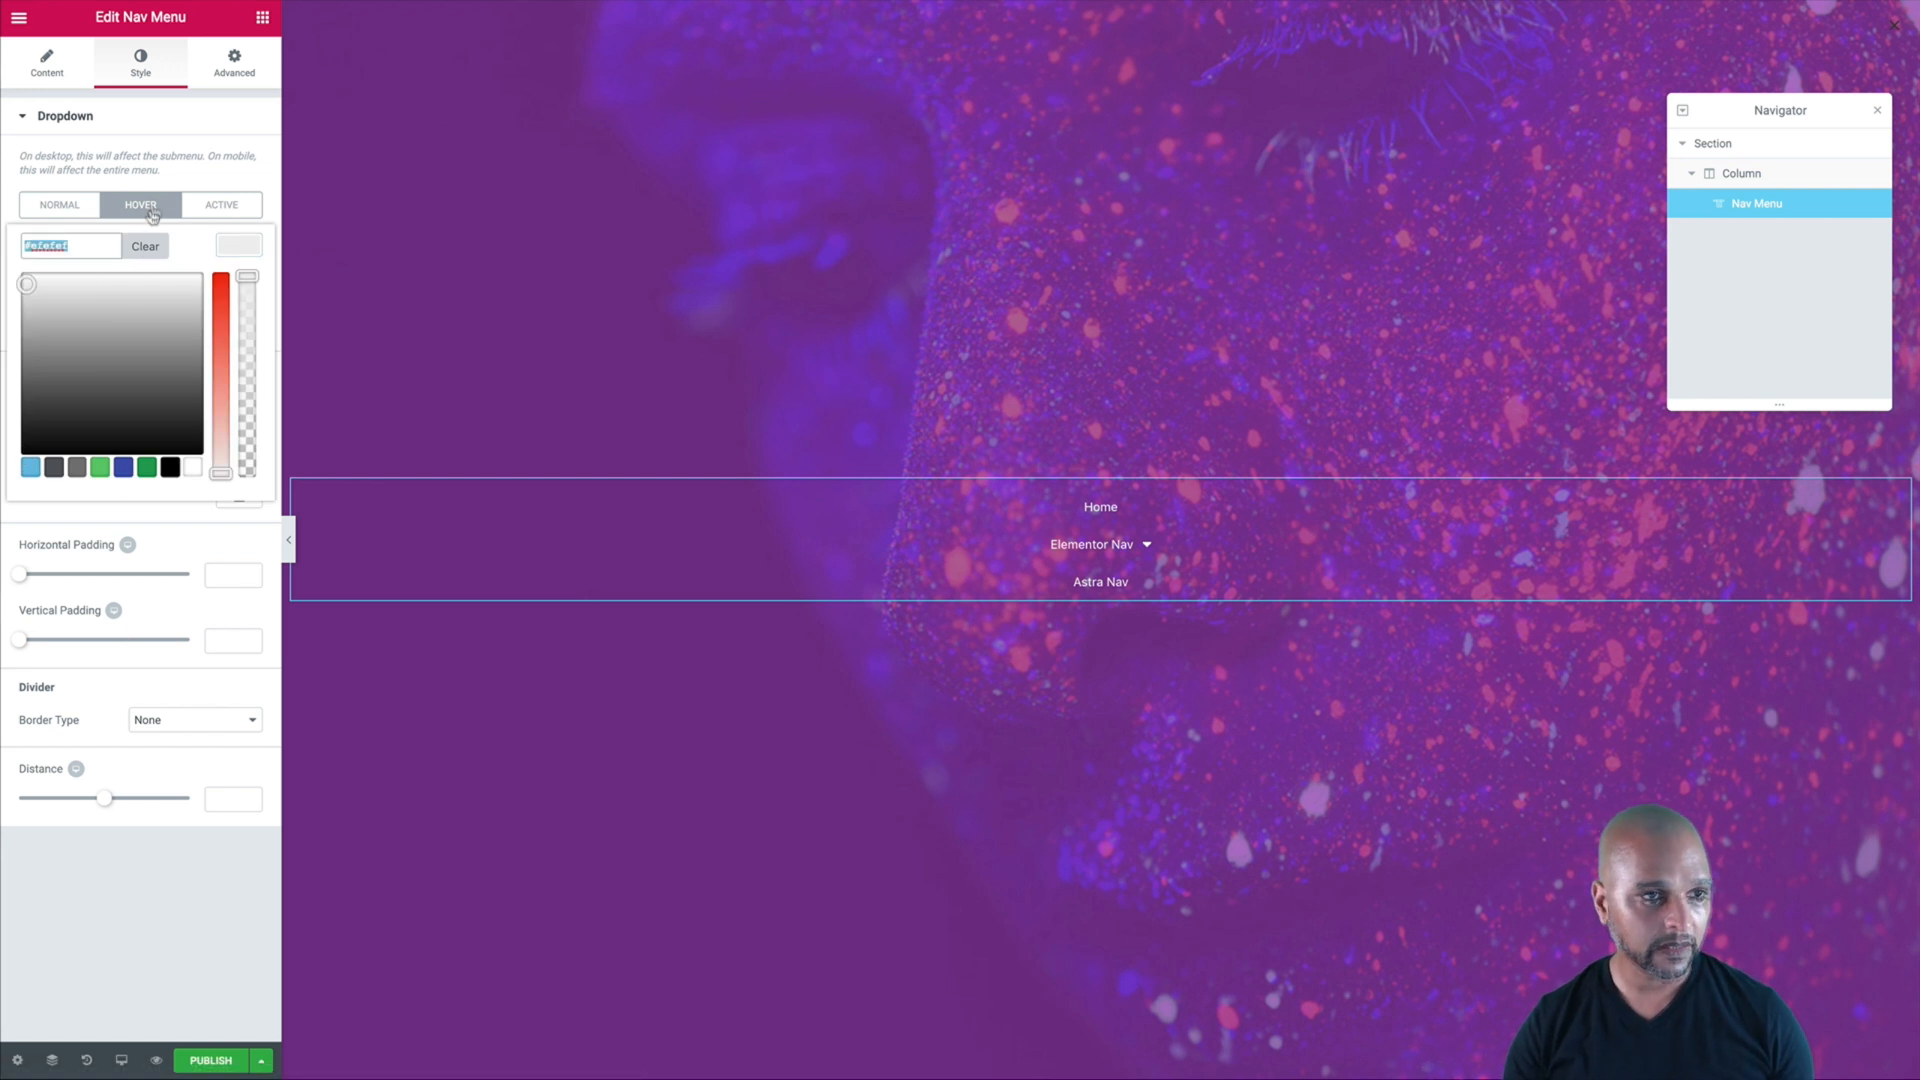
# - Apply the copied color #efefef to the dropdown's active-state text
pyautogui.click(222, 205)
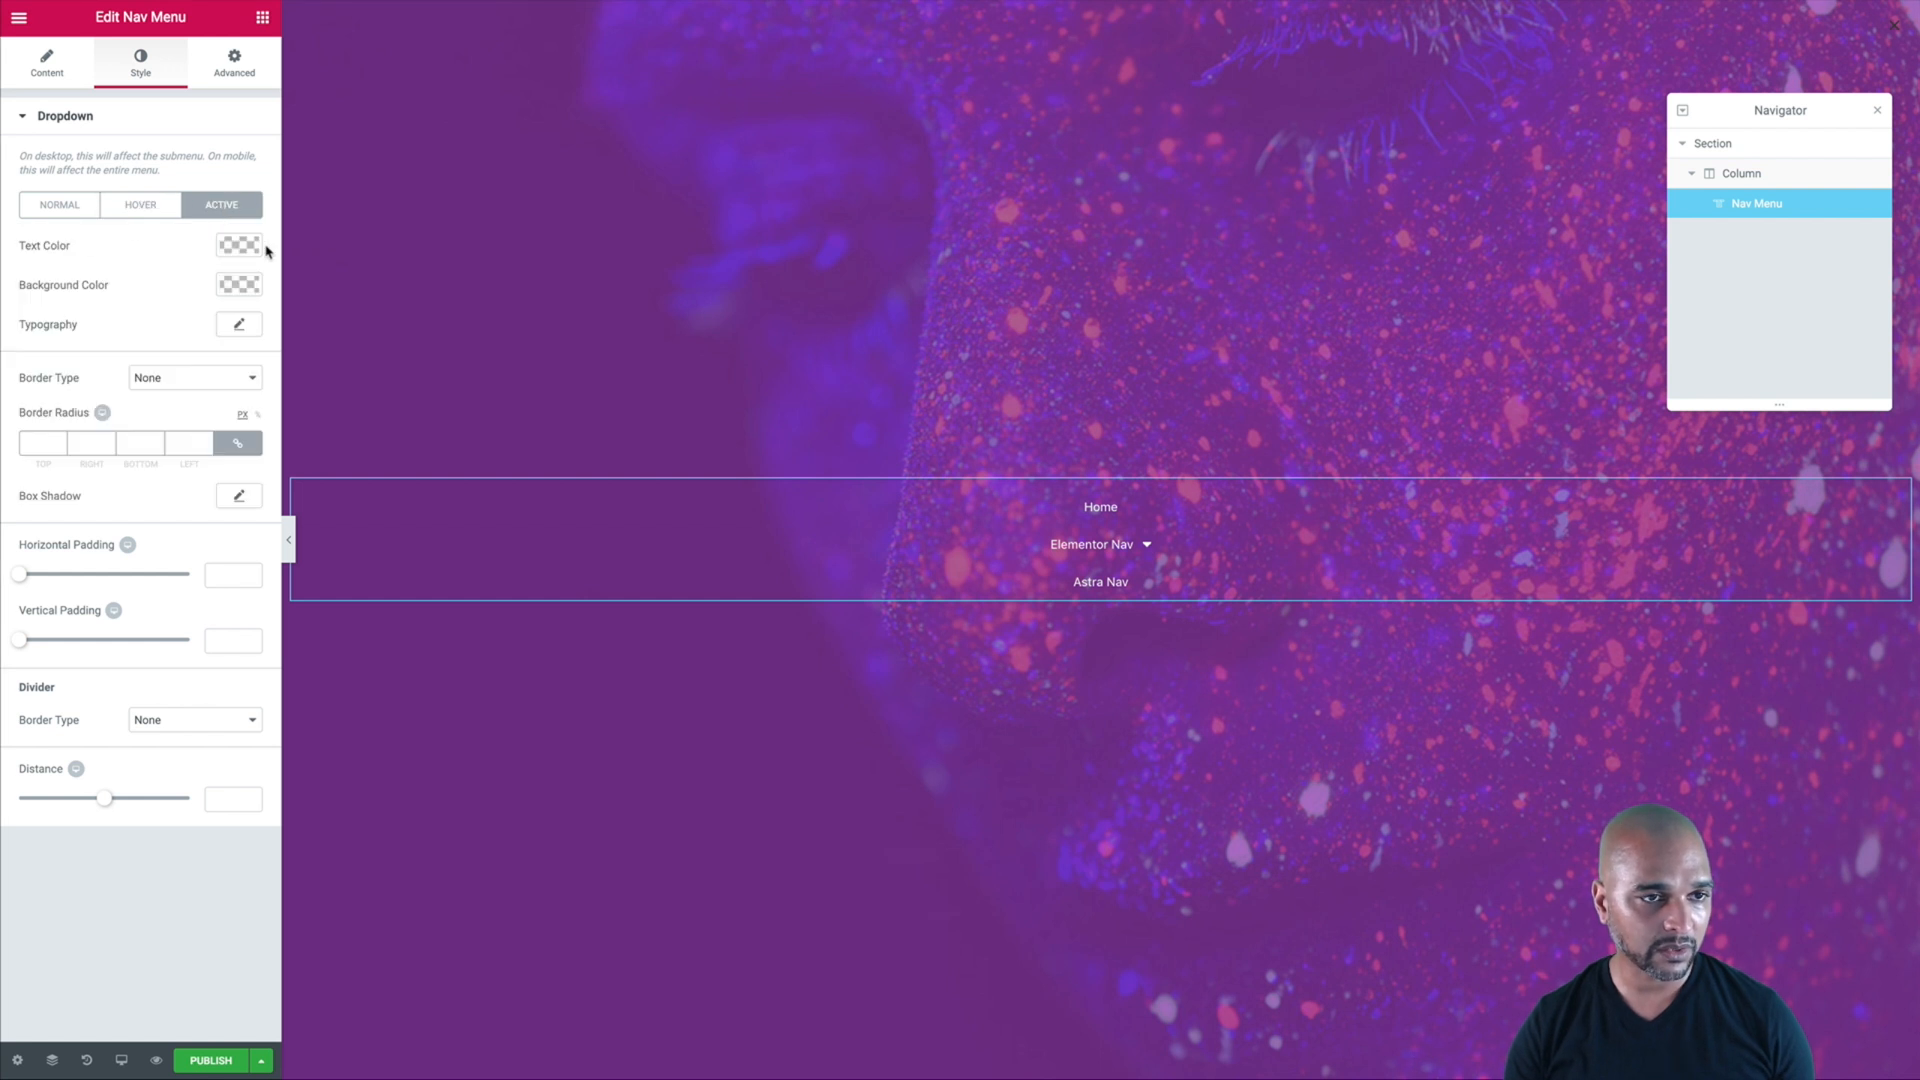
pyautogui.click(245, 246)
pyautogui.click(81, 251)
pyautogui.hotkey('ctrl', 'v')
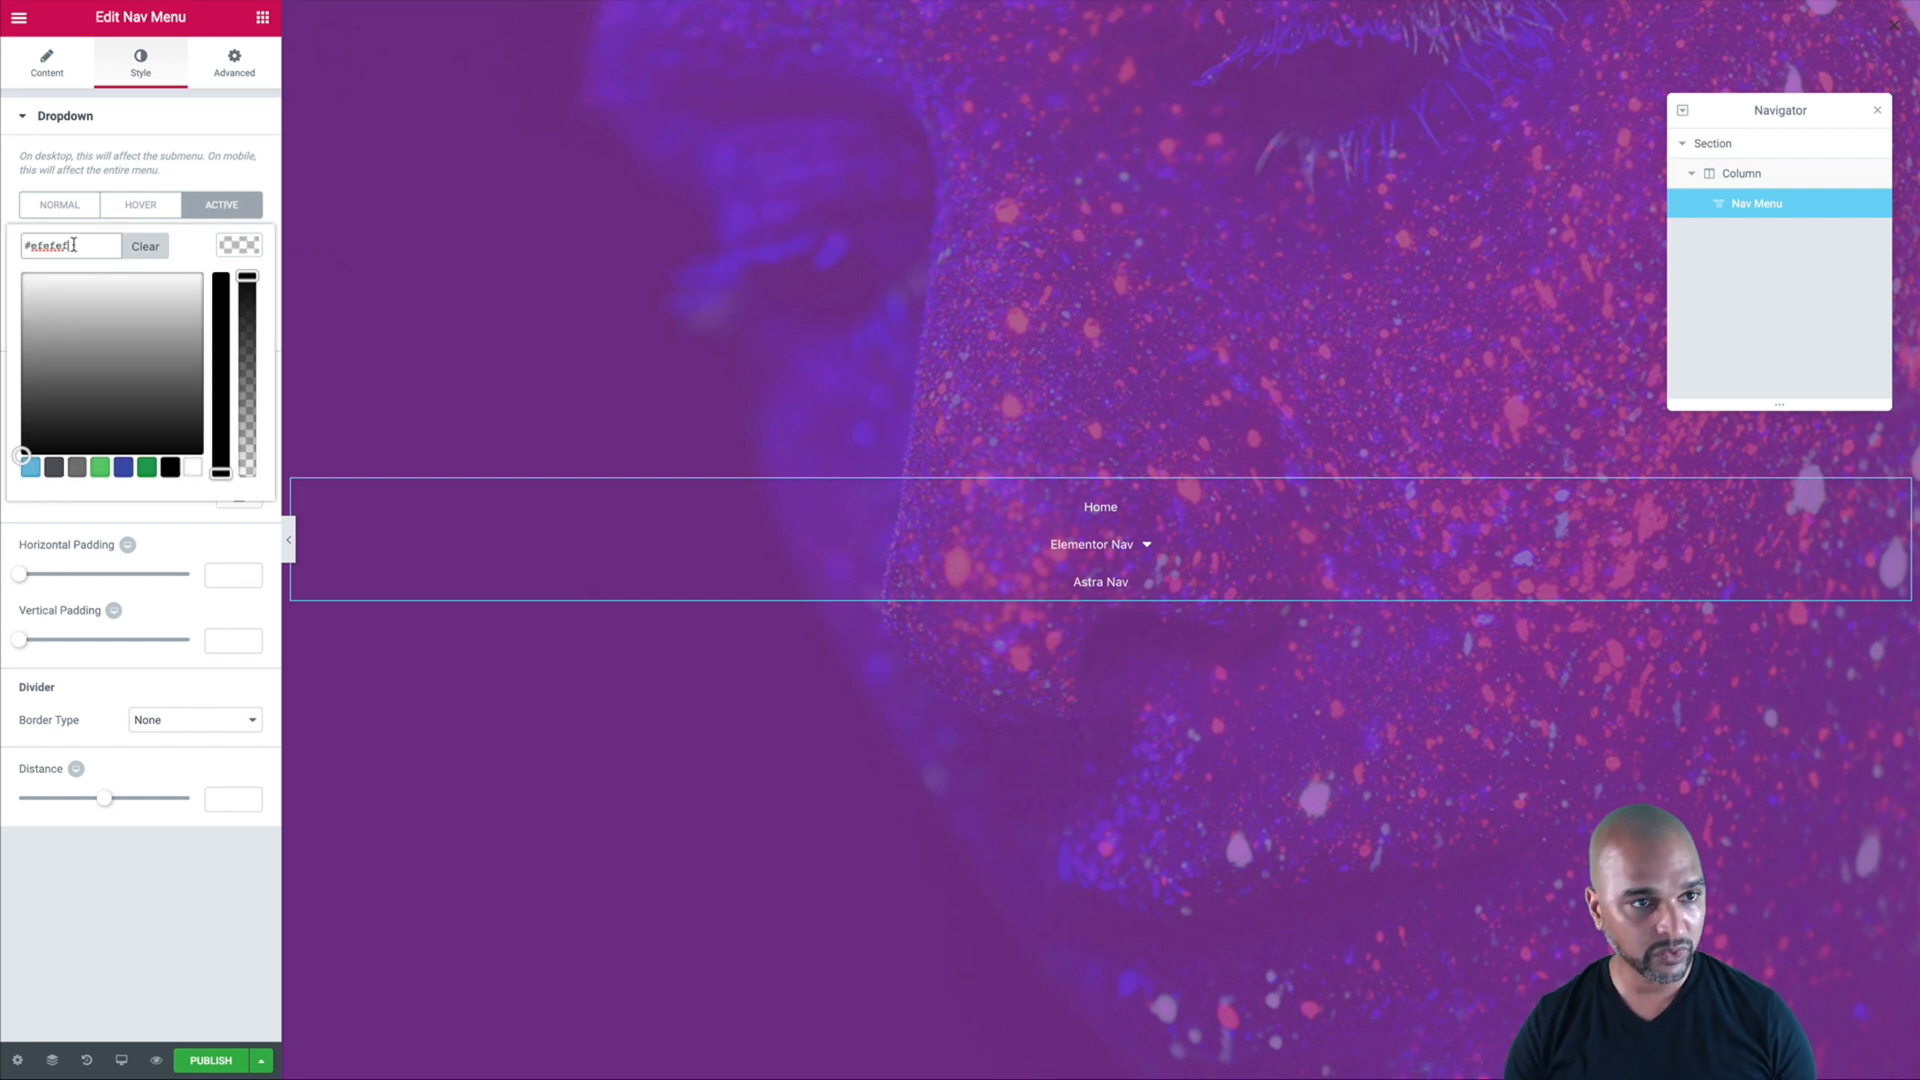
pyautogui.click(218, 207)
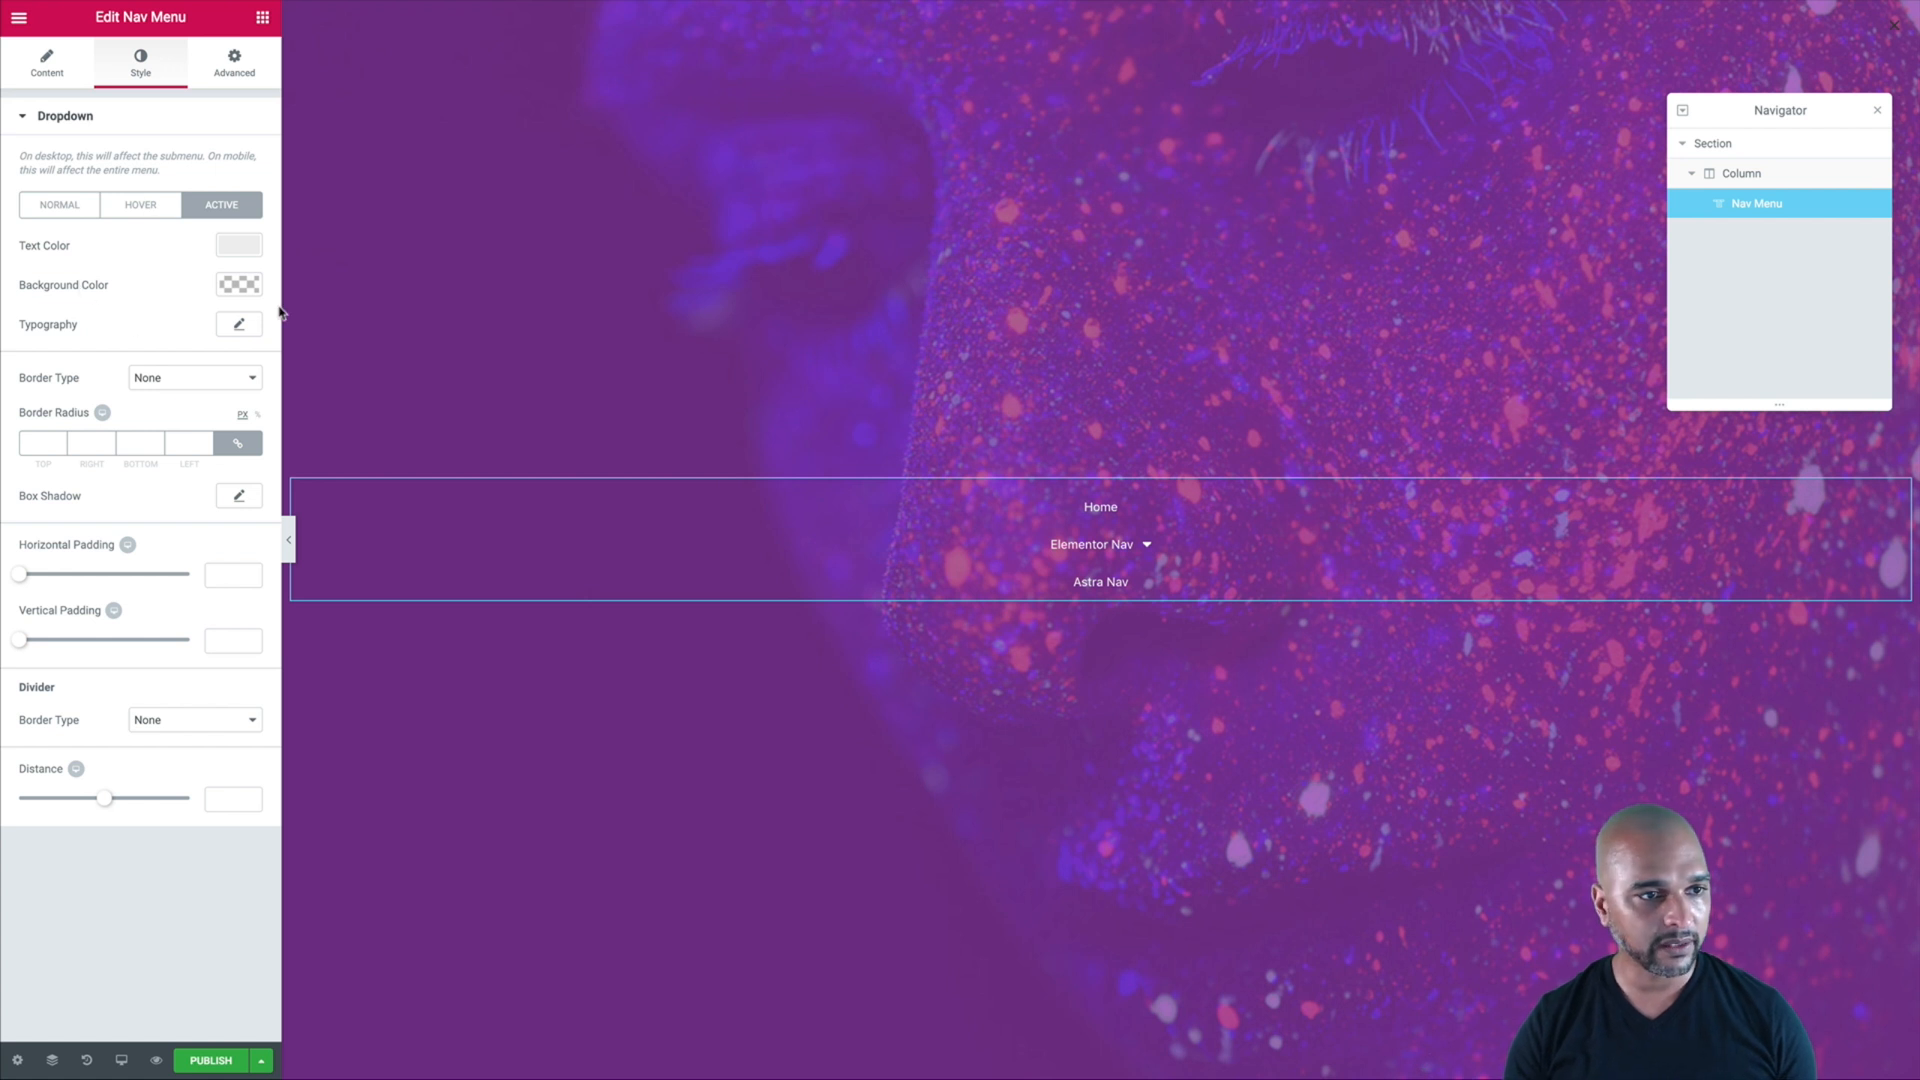
# - Increase the dropdown menu's typography size to 36 px
pyautogui.click(239, 324)
pyautogui.moveTo(39, 456); pyautogui.dragTo(66, 467)
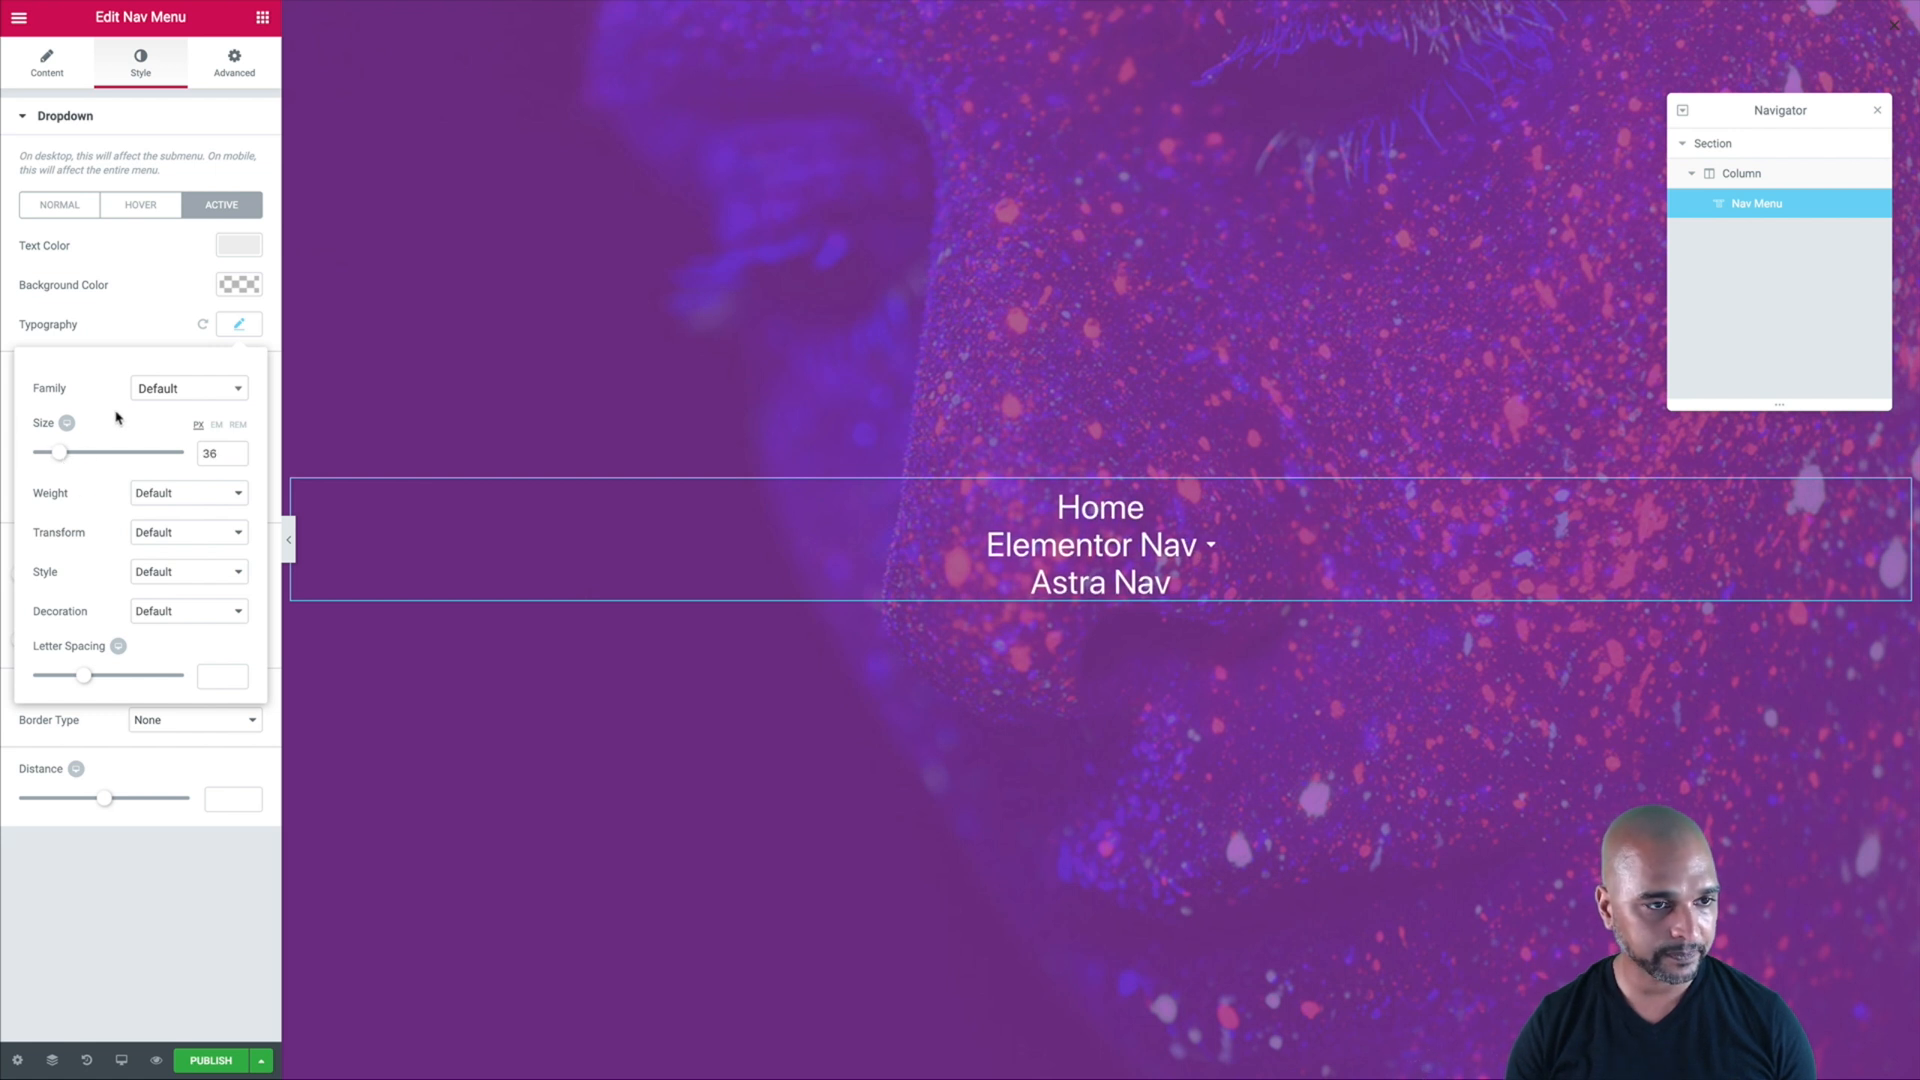
pyautogui.click(157, 338)
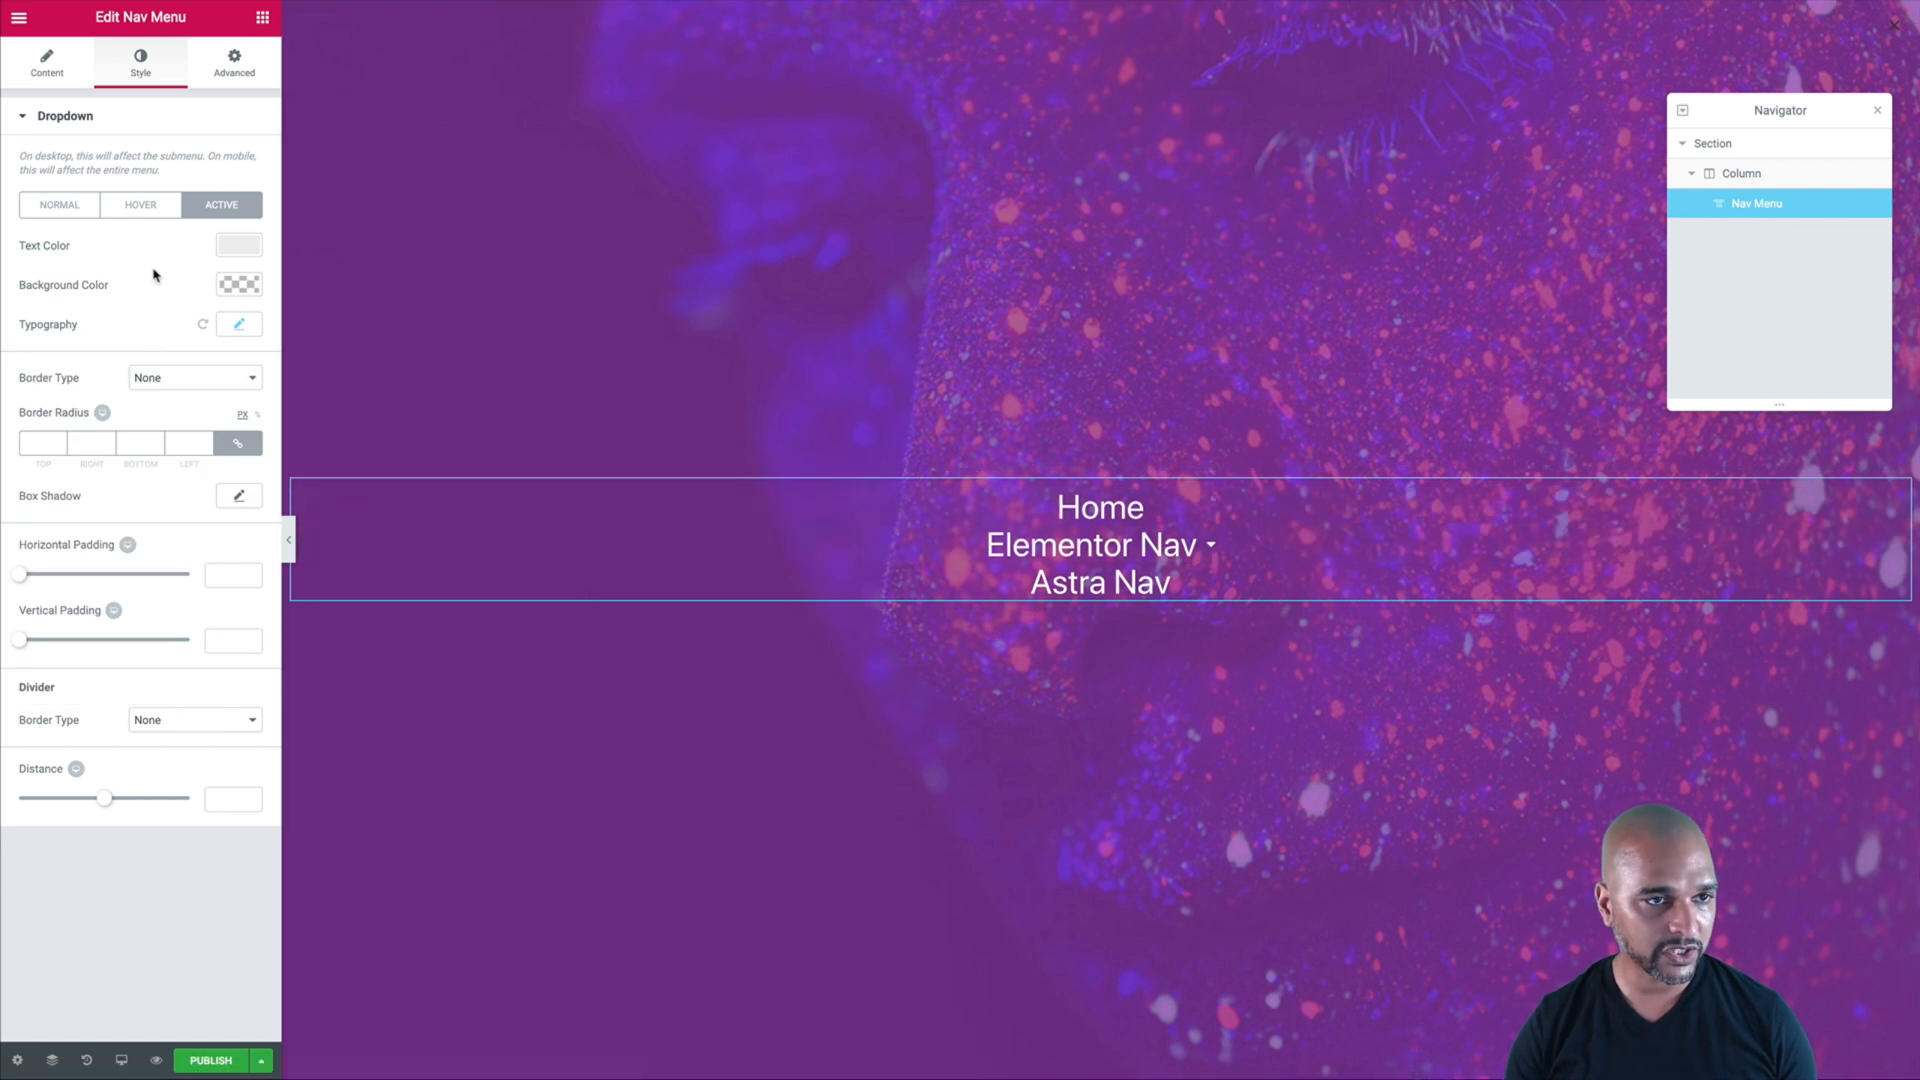
# - Check the dropdown menu's background color settings for the hover and active states
pyautogui.click(121, 208)
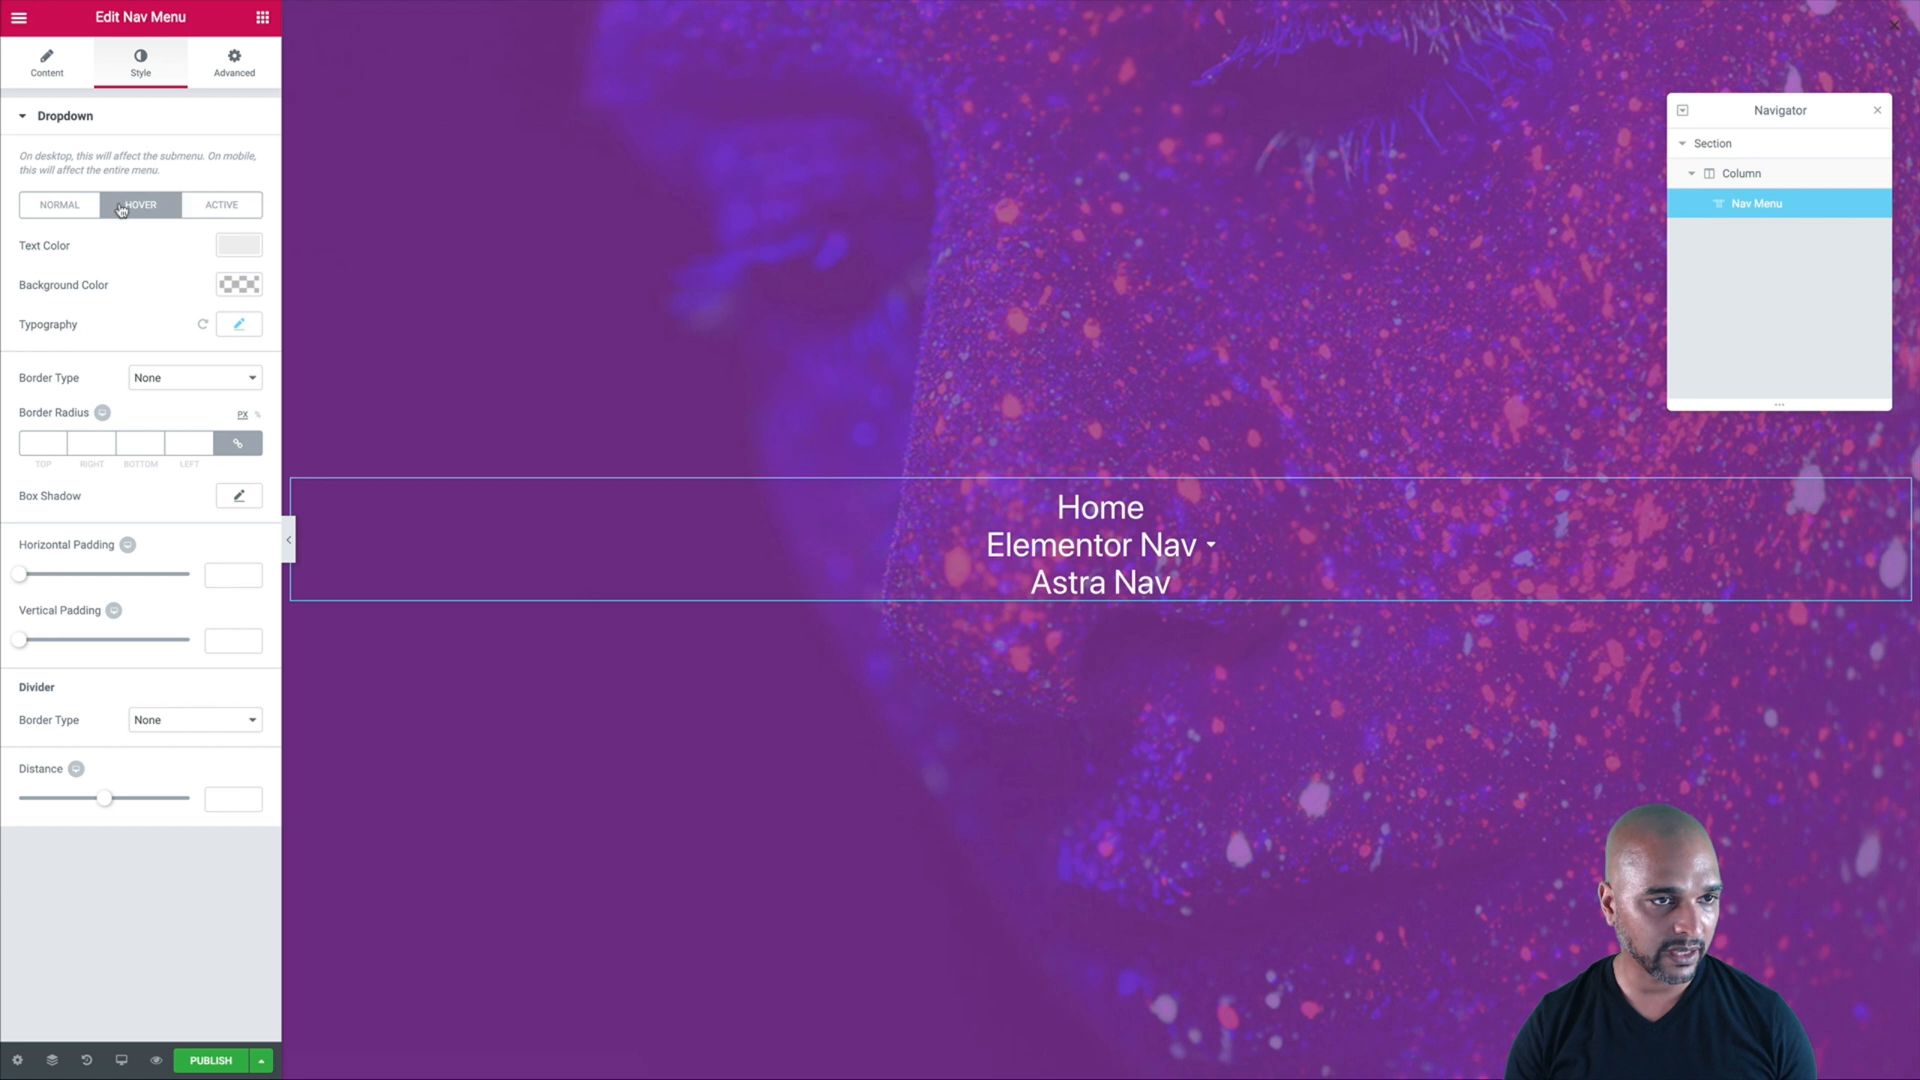
pyautogui.click(240, 285)
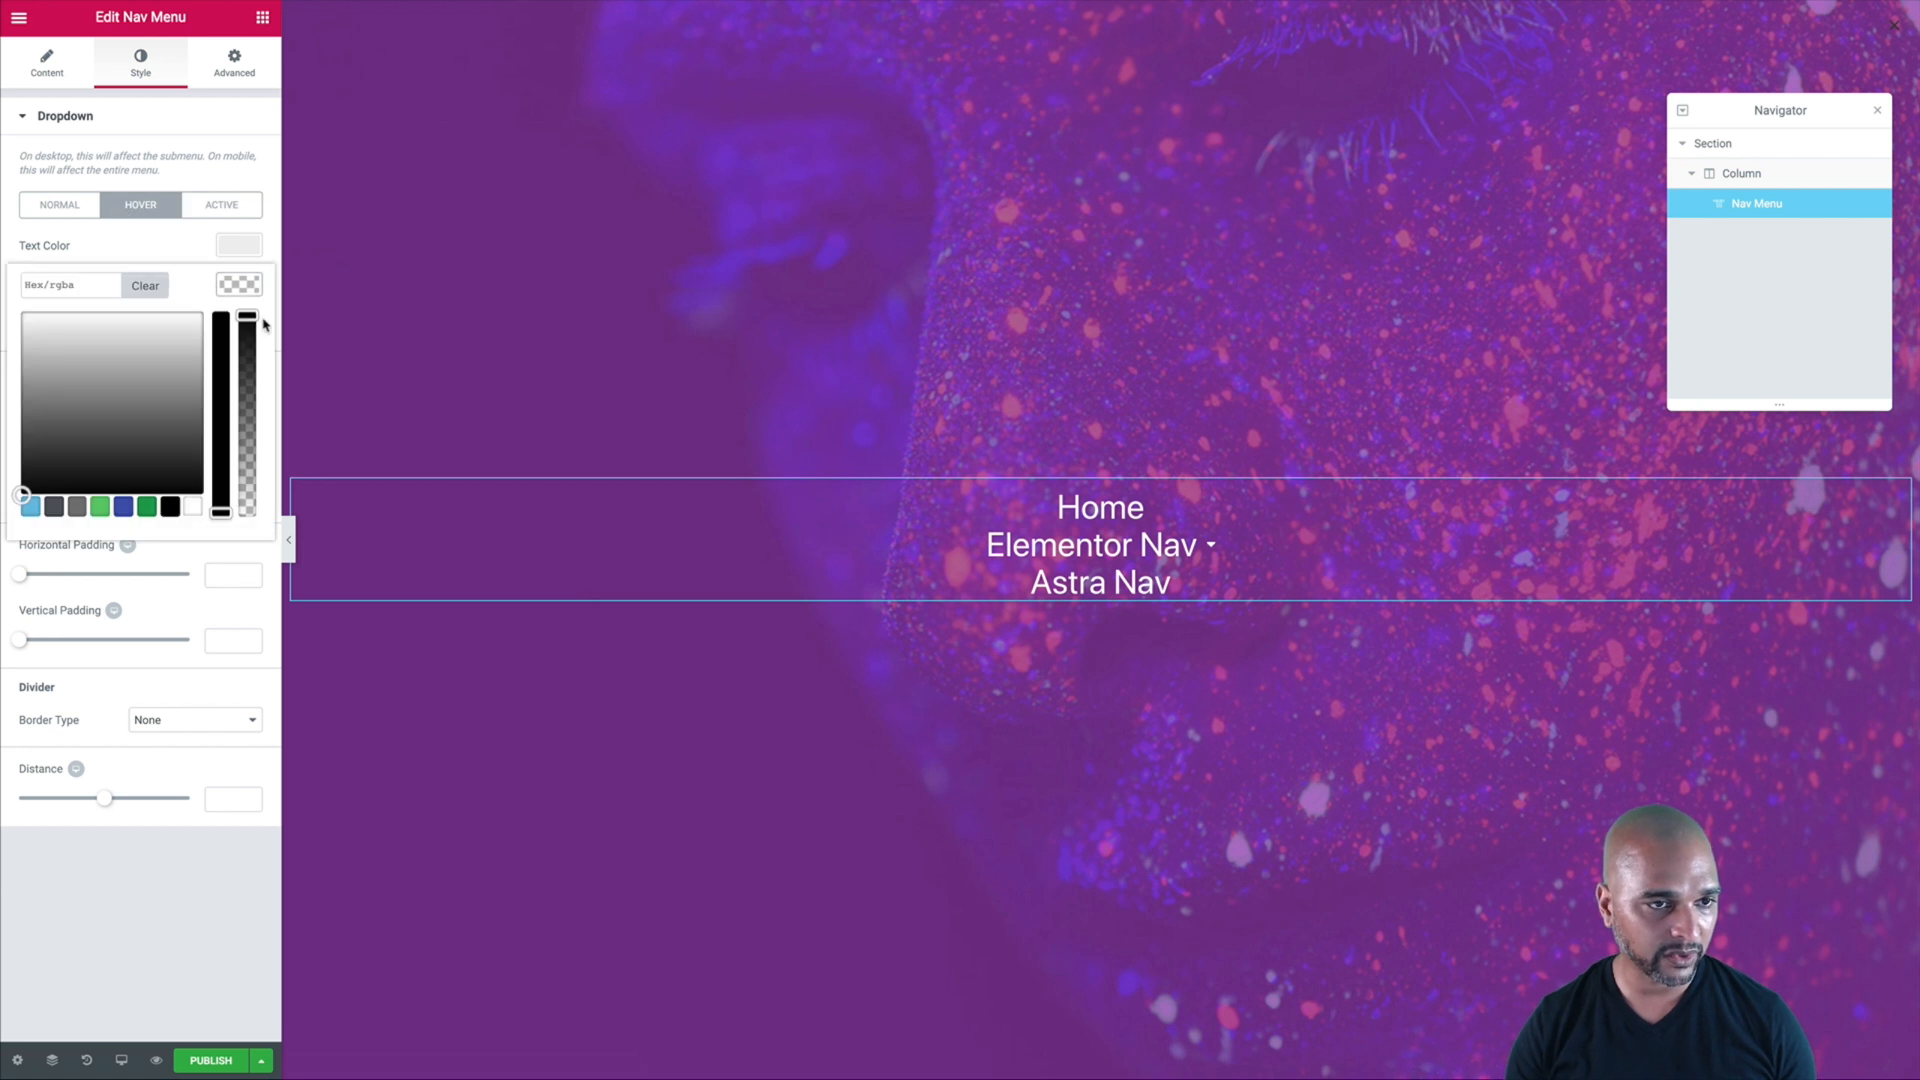
pyautogui.click(237, 290)
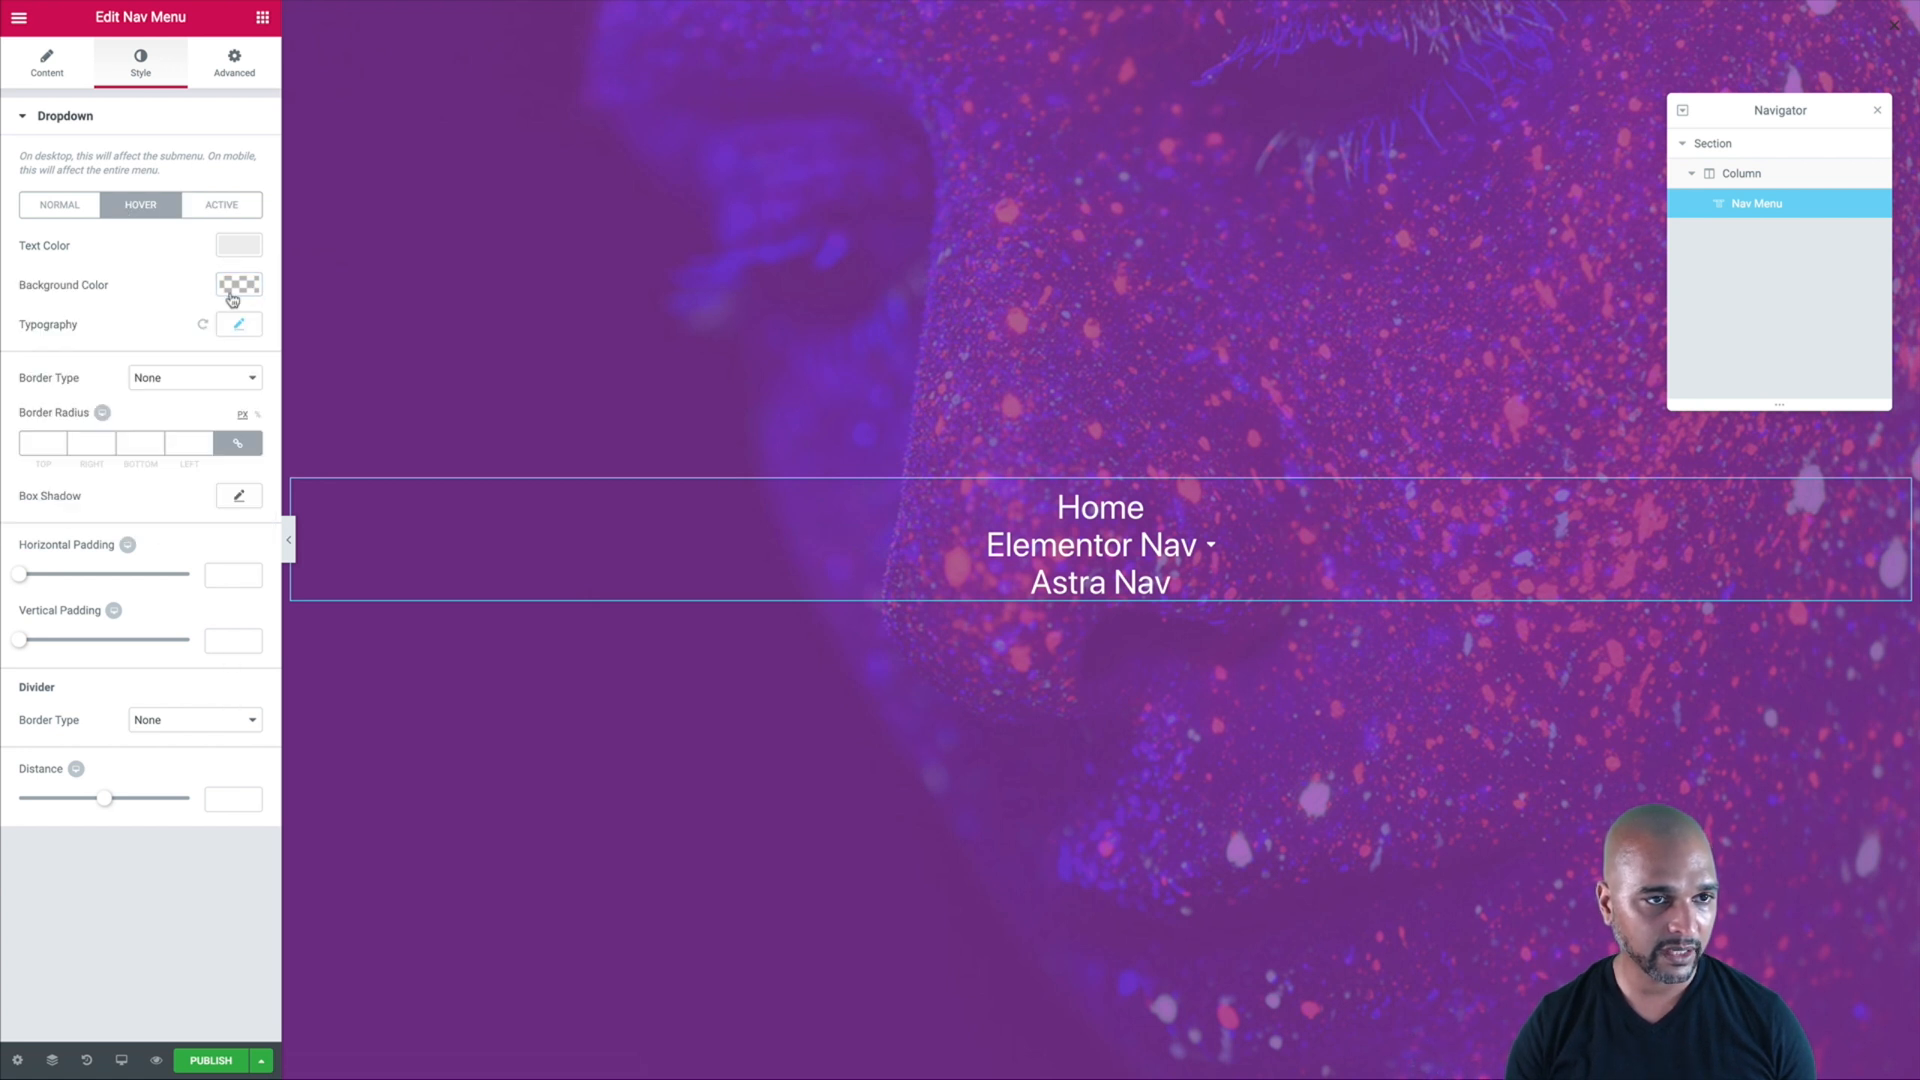
pyautogui.click(216, 210)
pyautogui.click(232, 286)
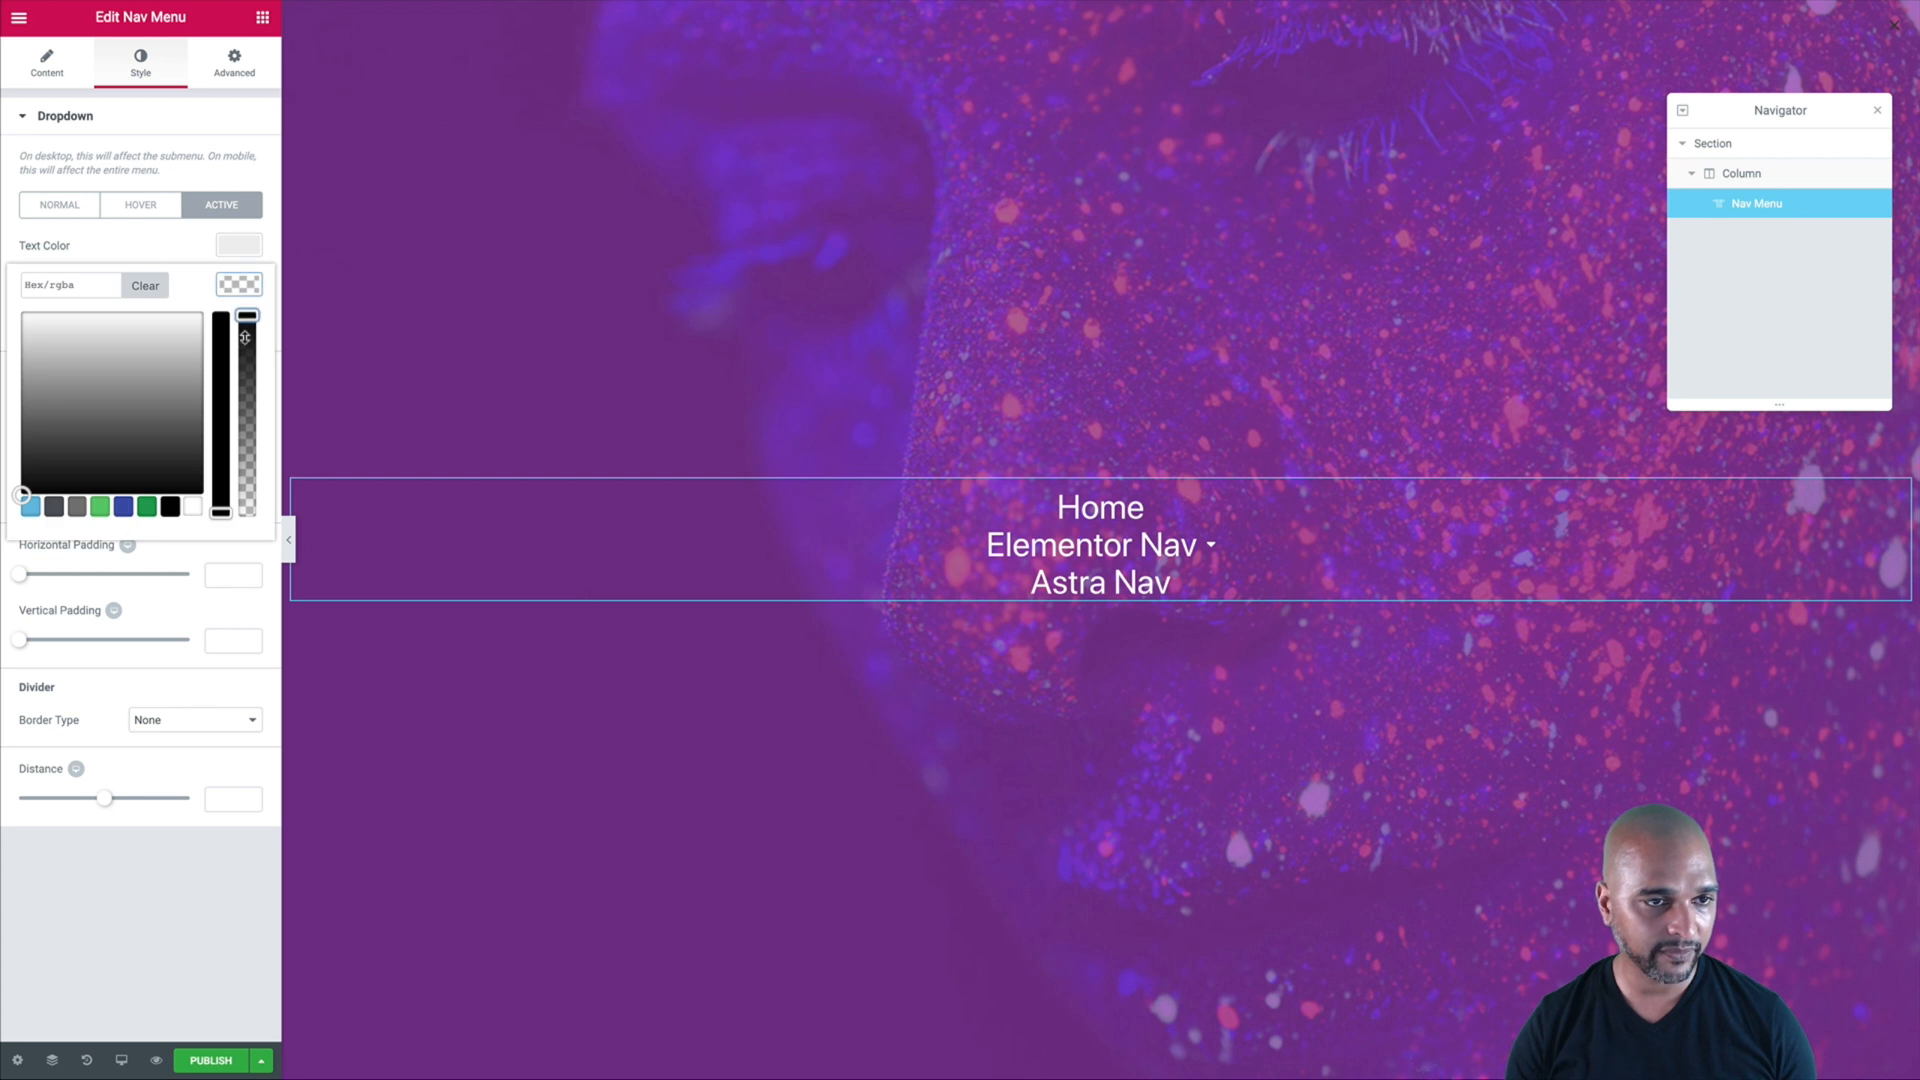
pyautogui.click(239, 613)
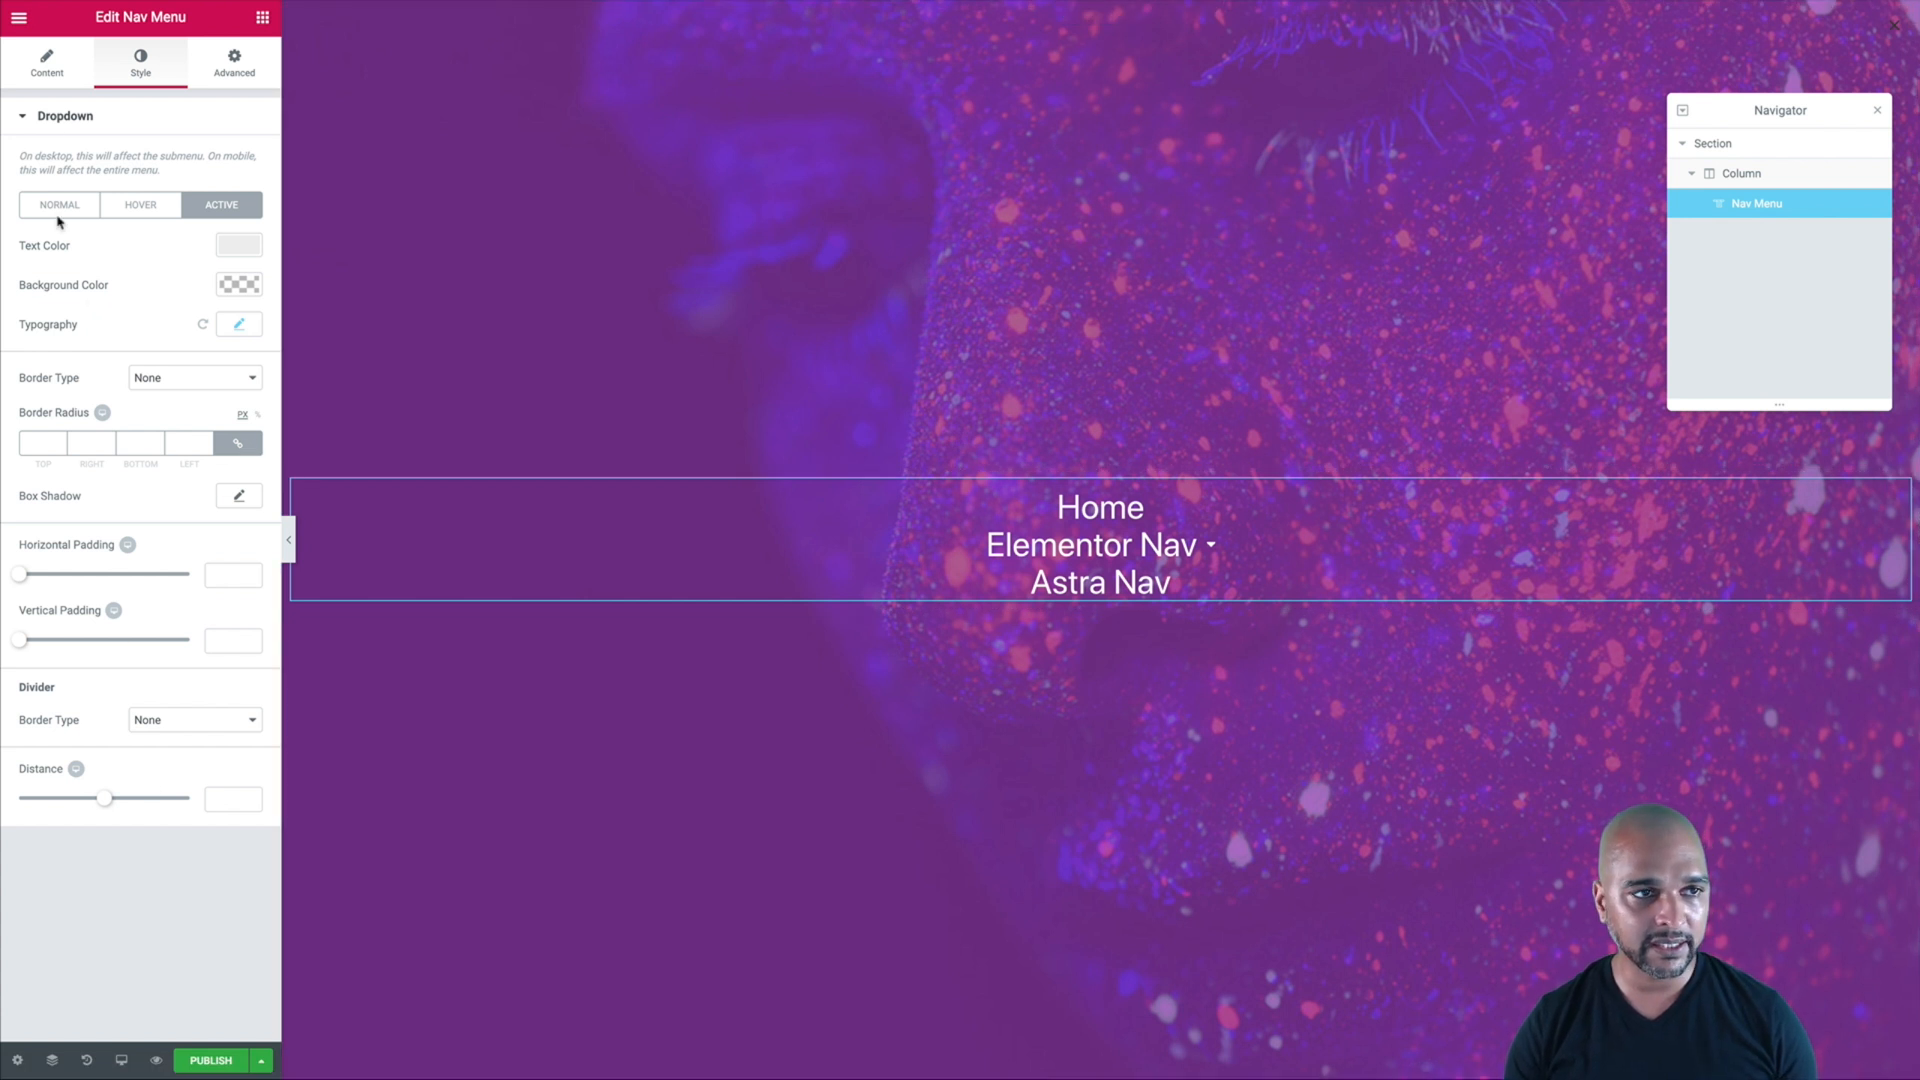
# - In the popup settings, set the close button's size to 29 and its normal-state color to white
pyautogui.click(31, 60)
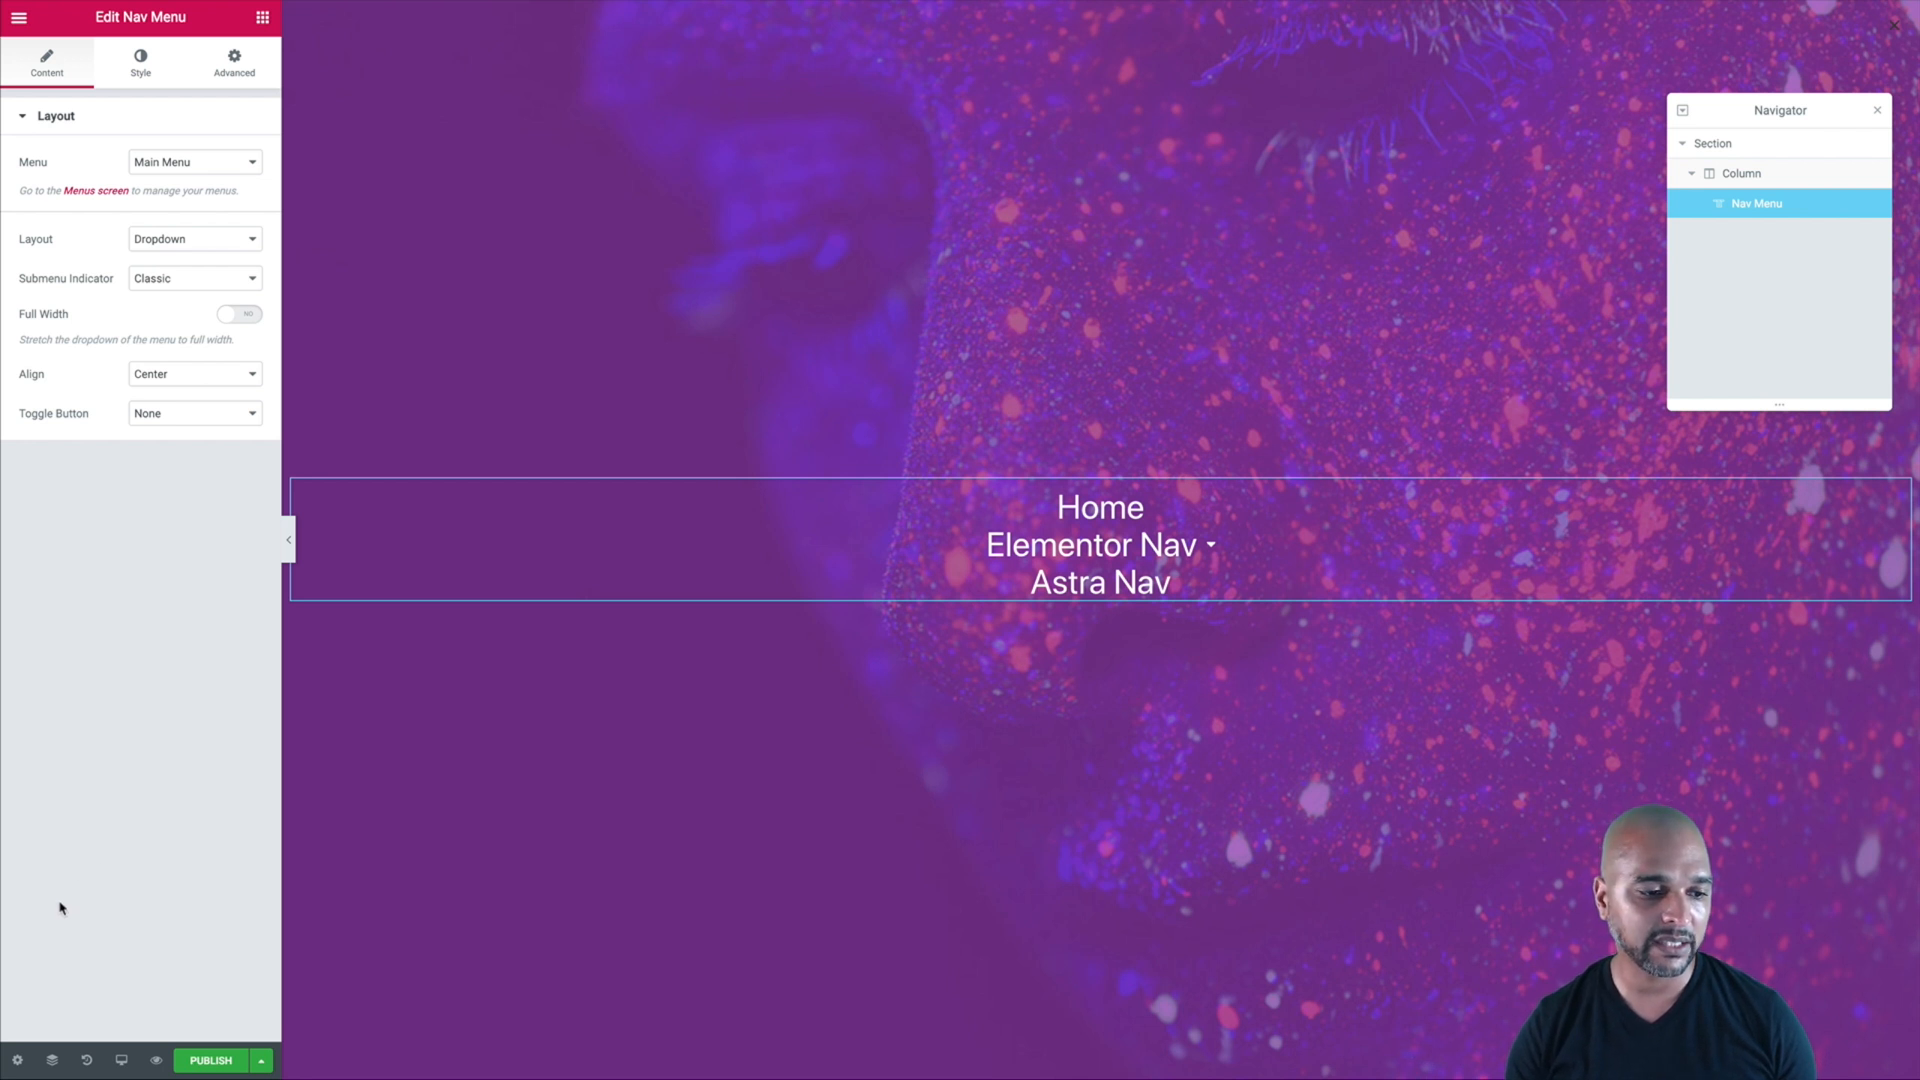
pyautogui.click(15, 1062)
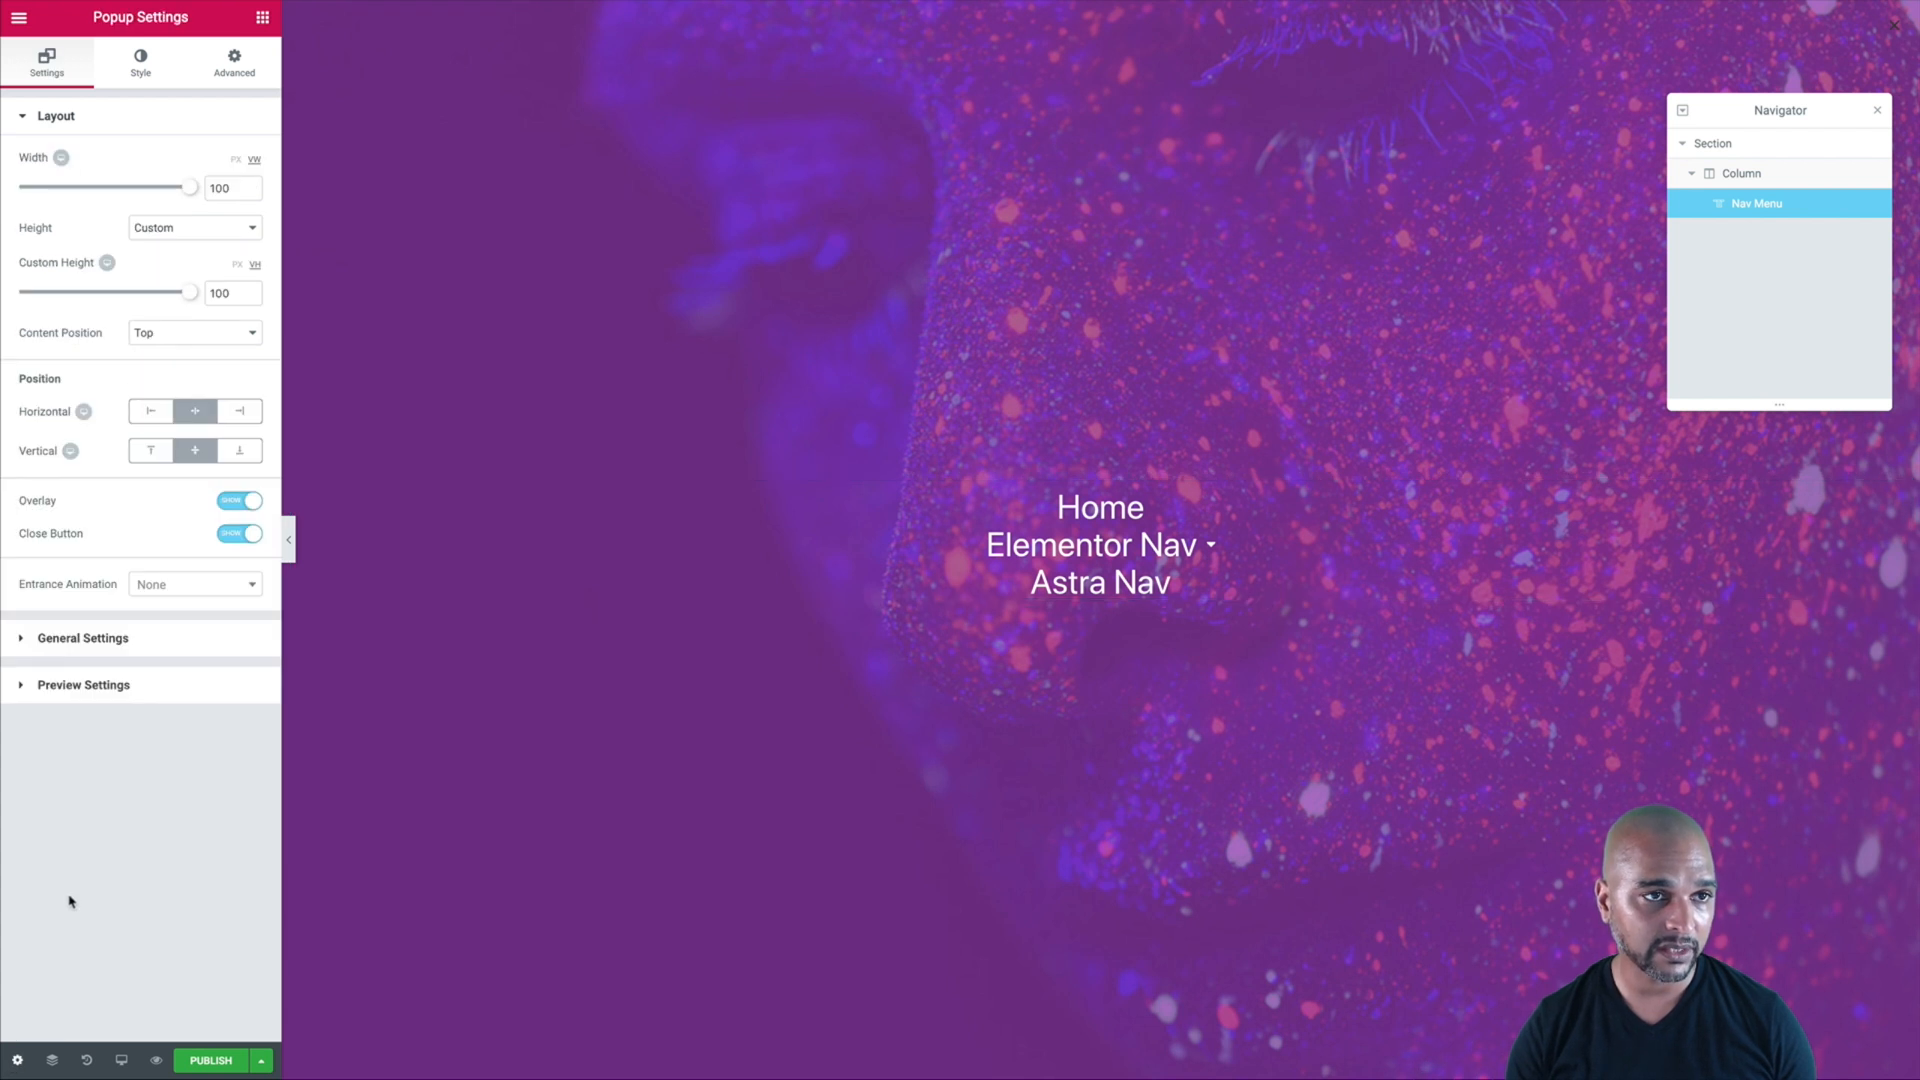
pyautogui.click(127, 71)
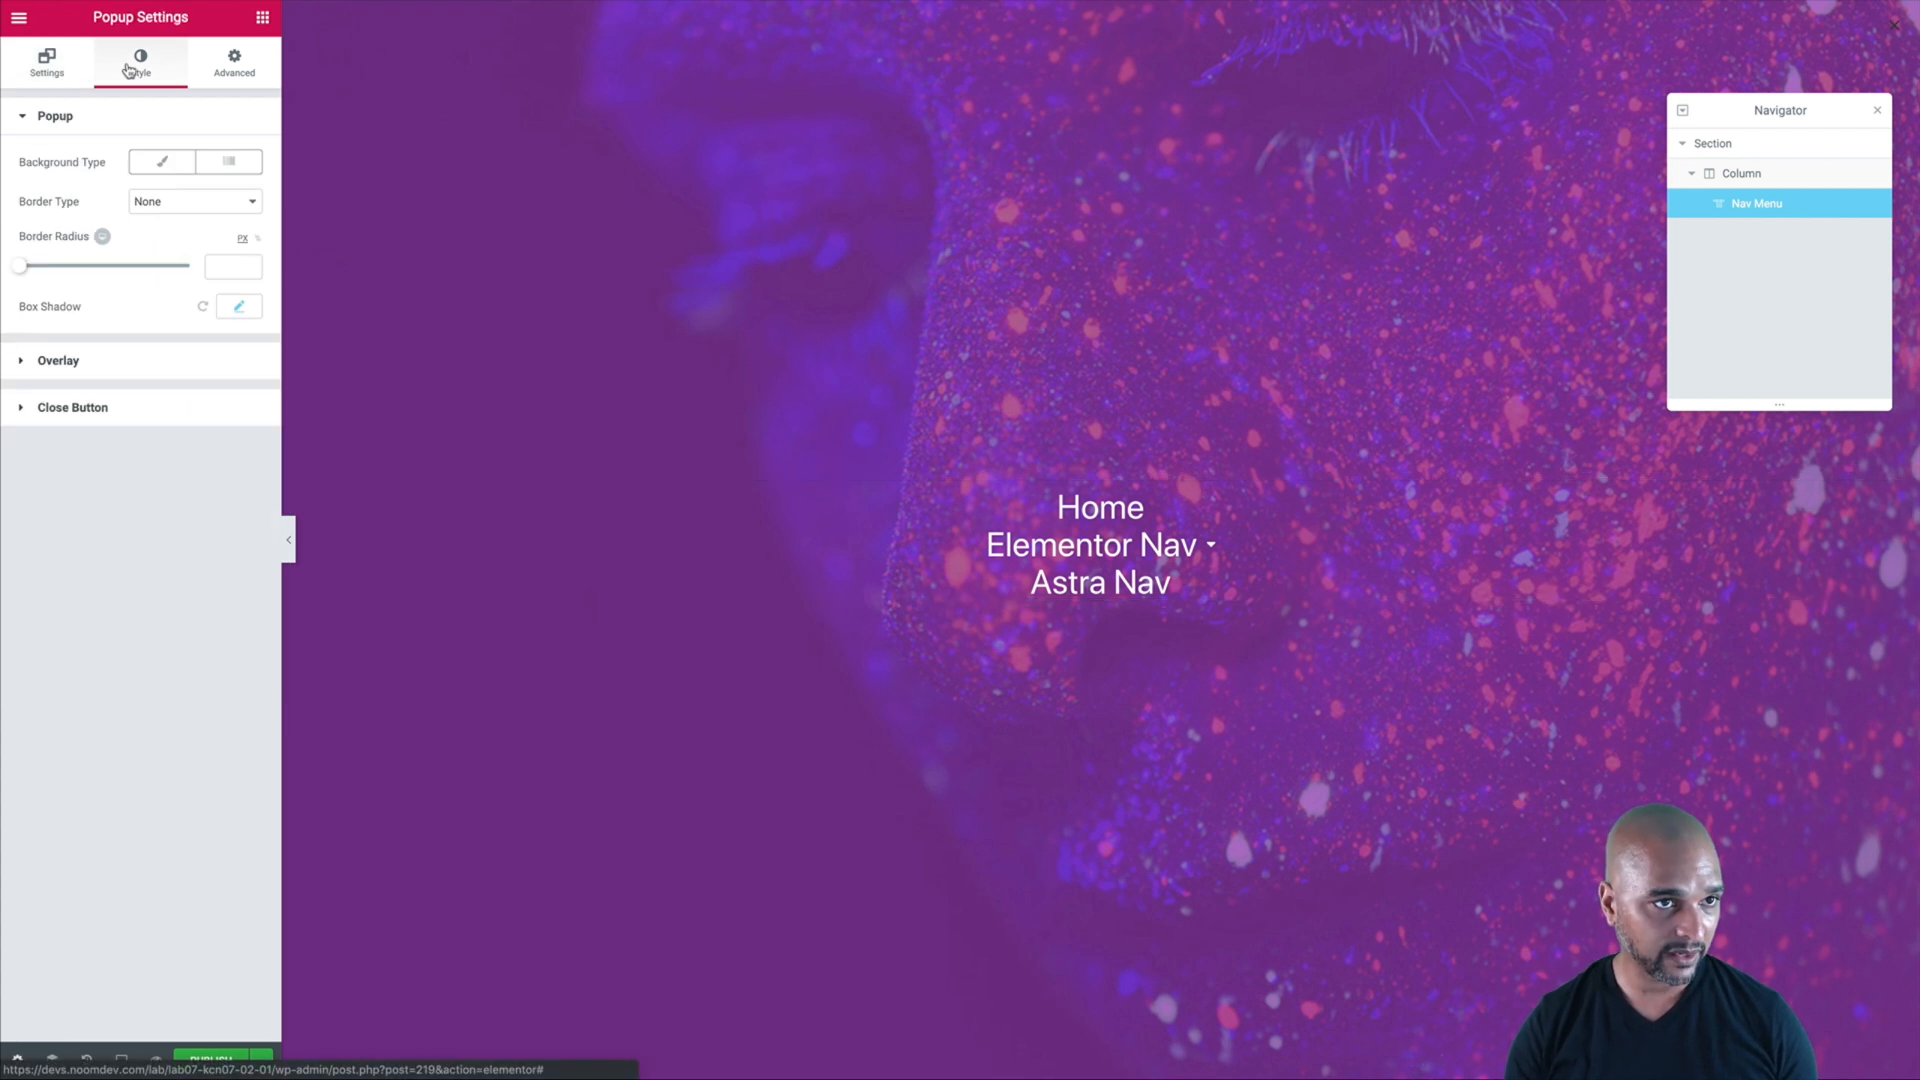
pyautogui.click(45, 408)
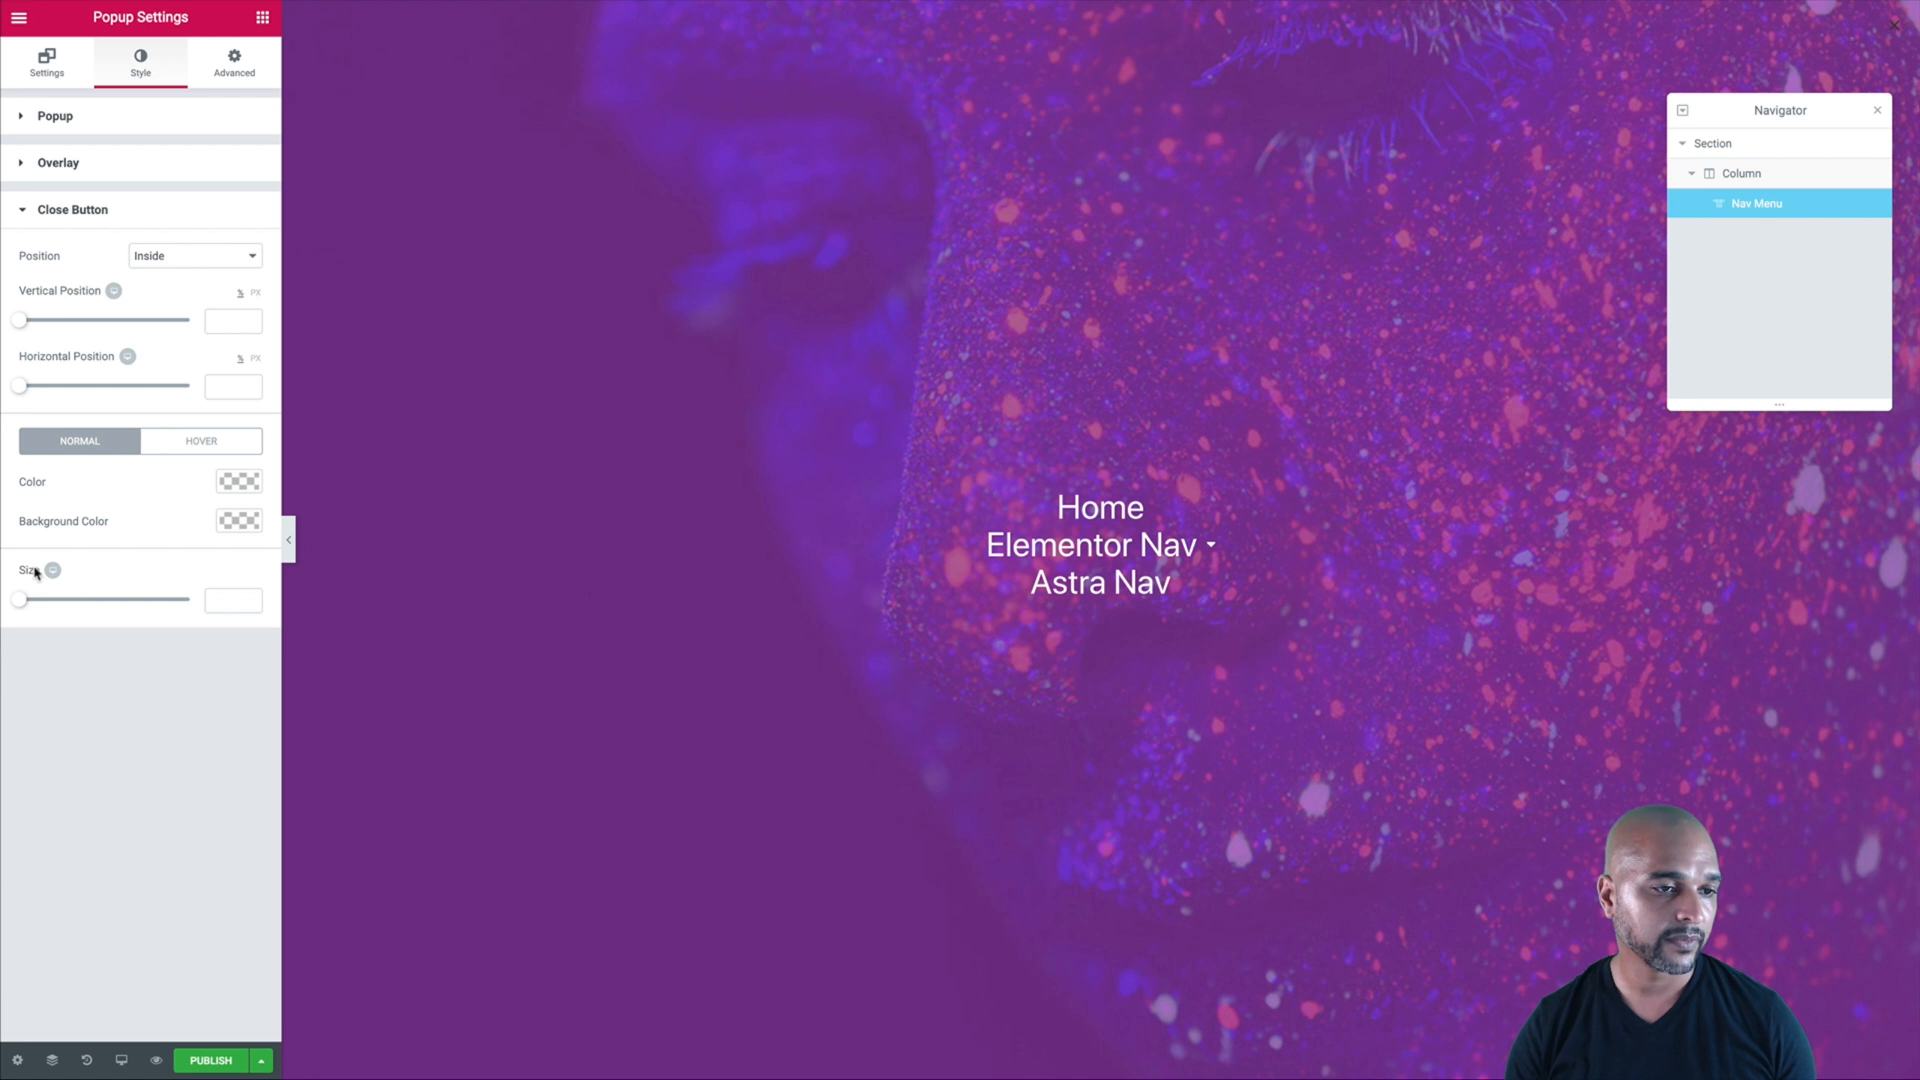
pyautogui.moveTo(21, 602); pyautogui.dragTo(69, 603)
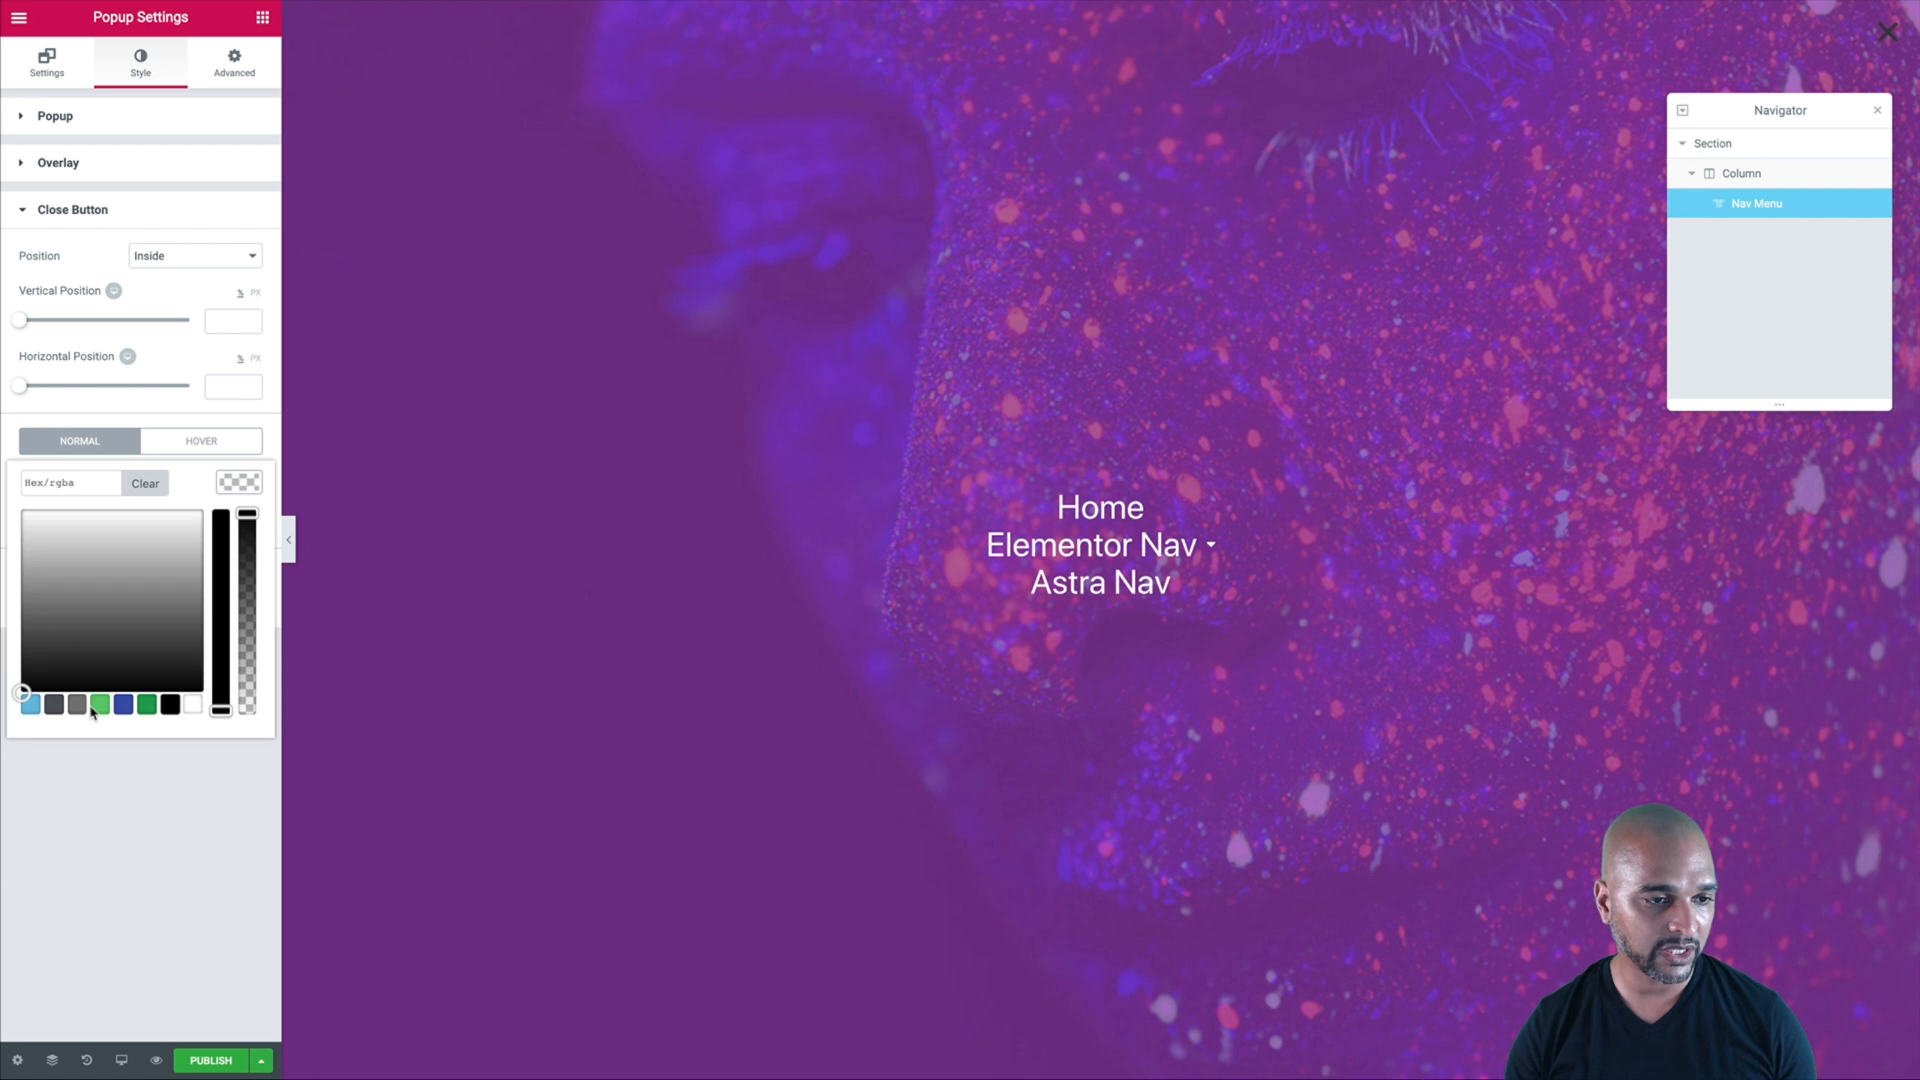
pyautogui.click(193, 704)
pyautogui.click(177, 810)
# - Try a black #000000 background behind the popup's close button, and clear it again
pyautogui.click(239, 521)
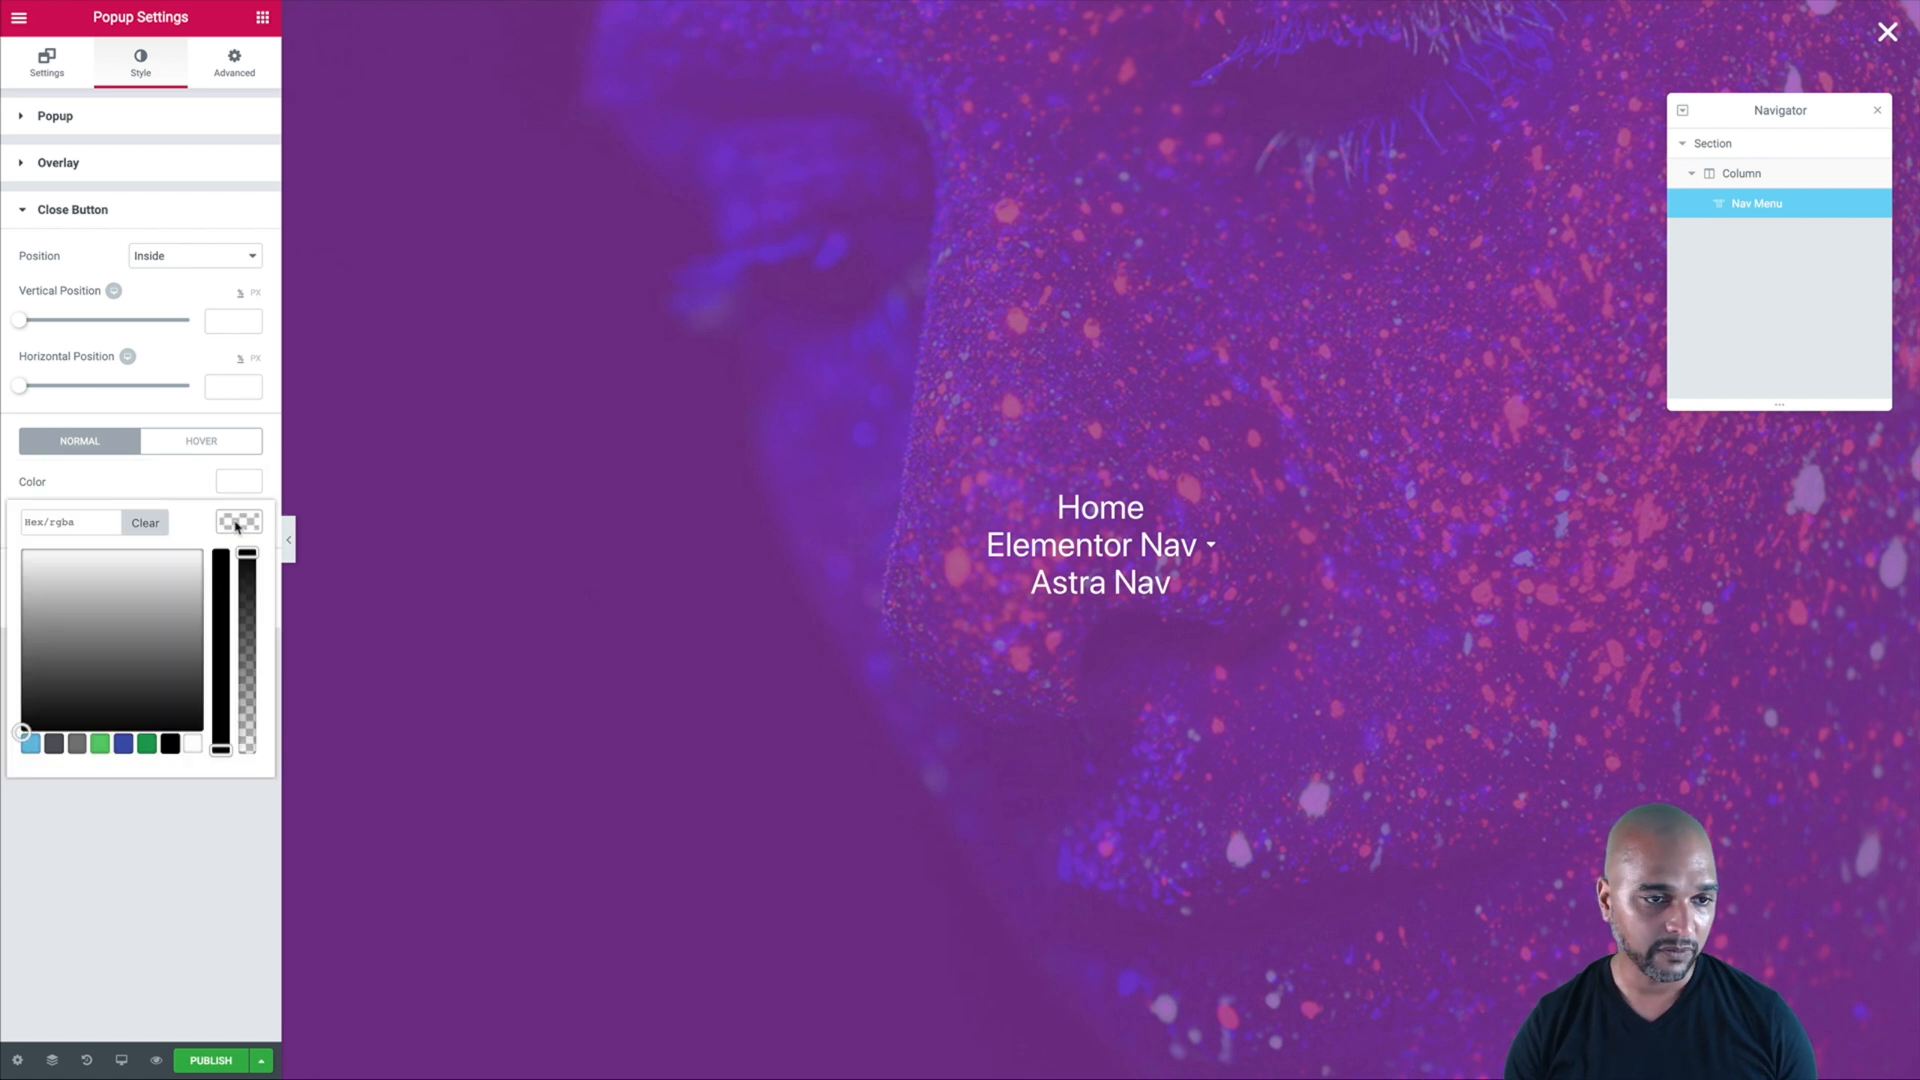
pyautogui.click(171, 745)
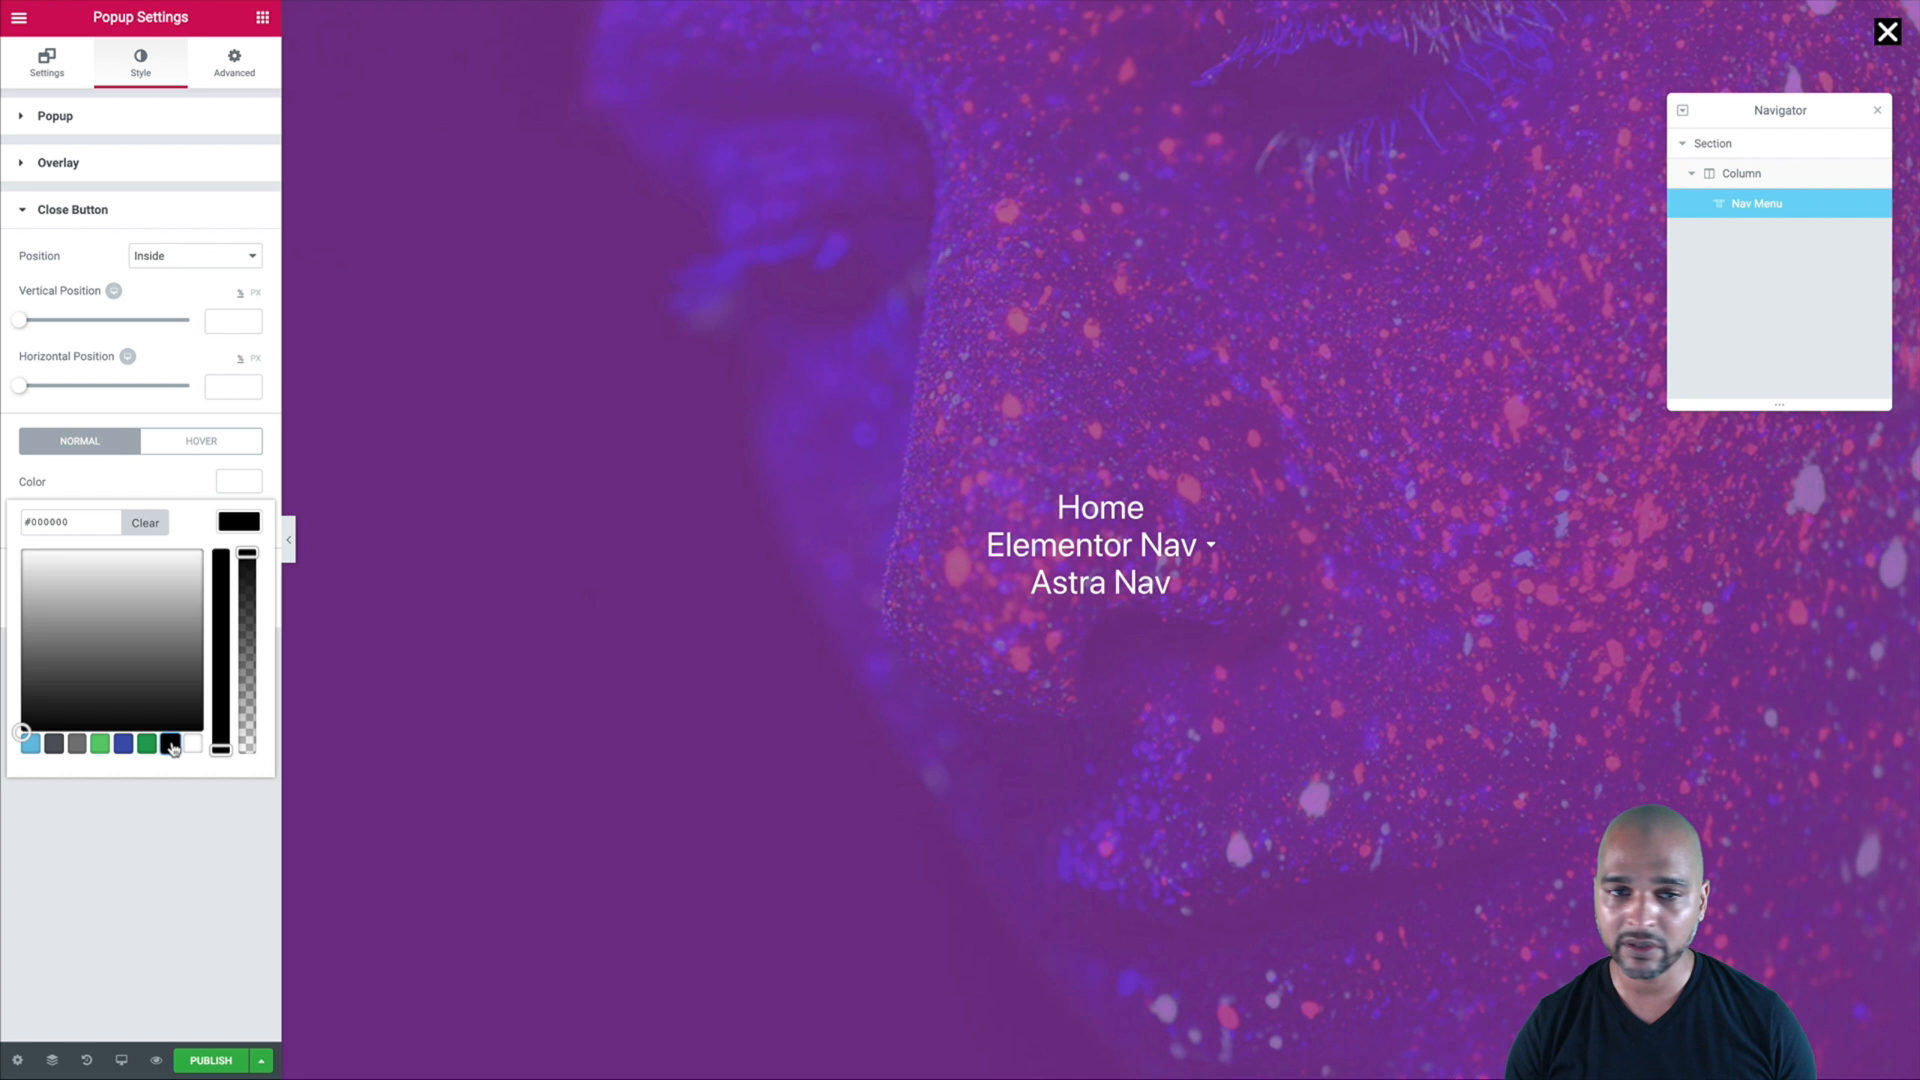
pyautogui.click(167, 527)
pyautogui.click(127, 895)
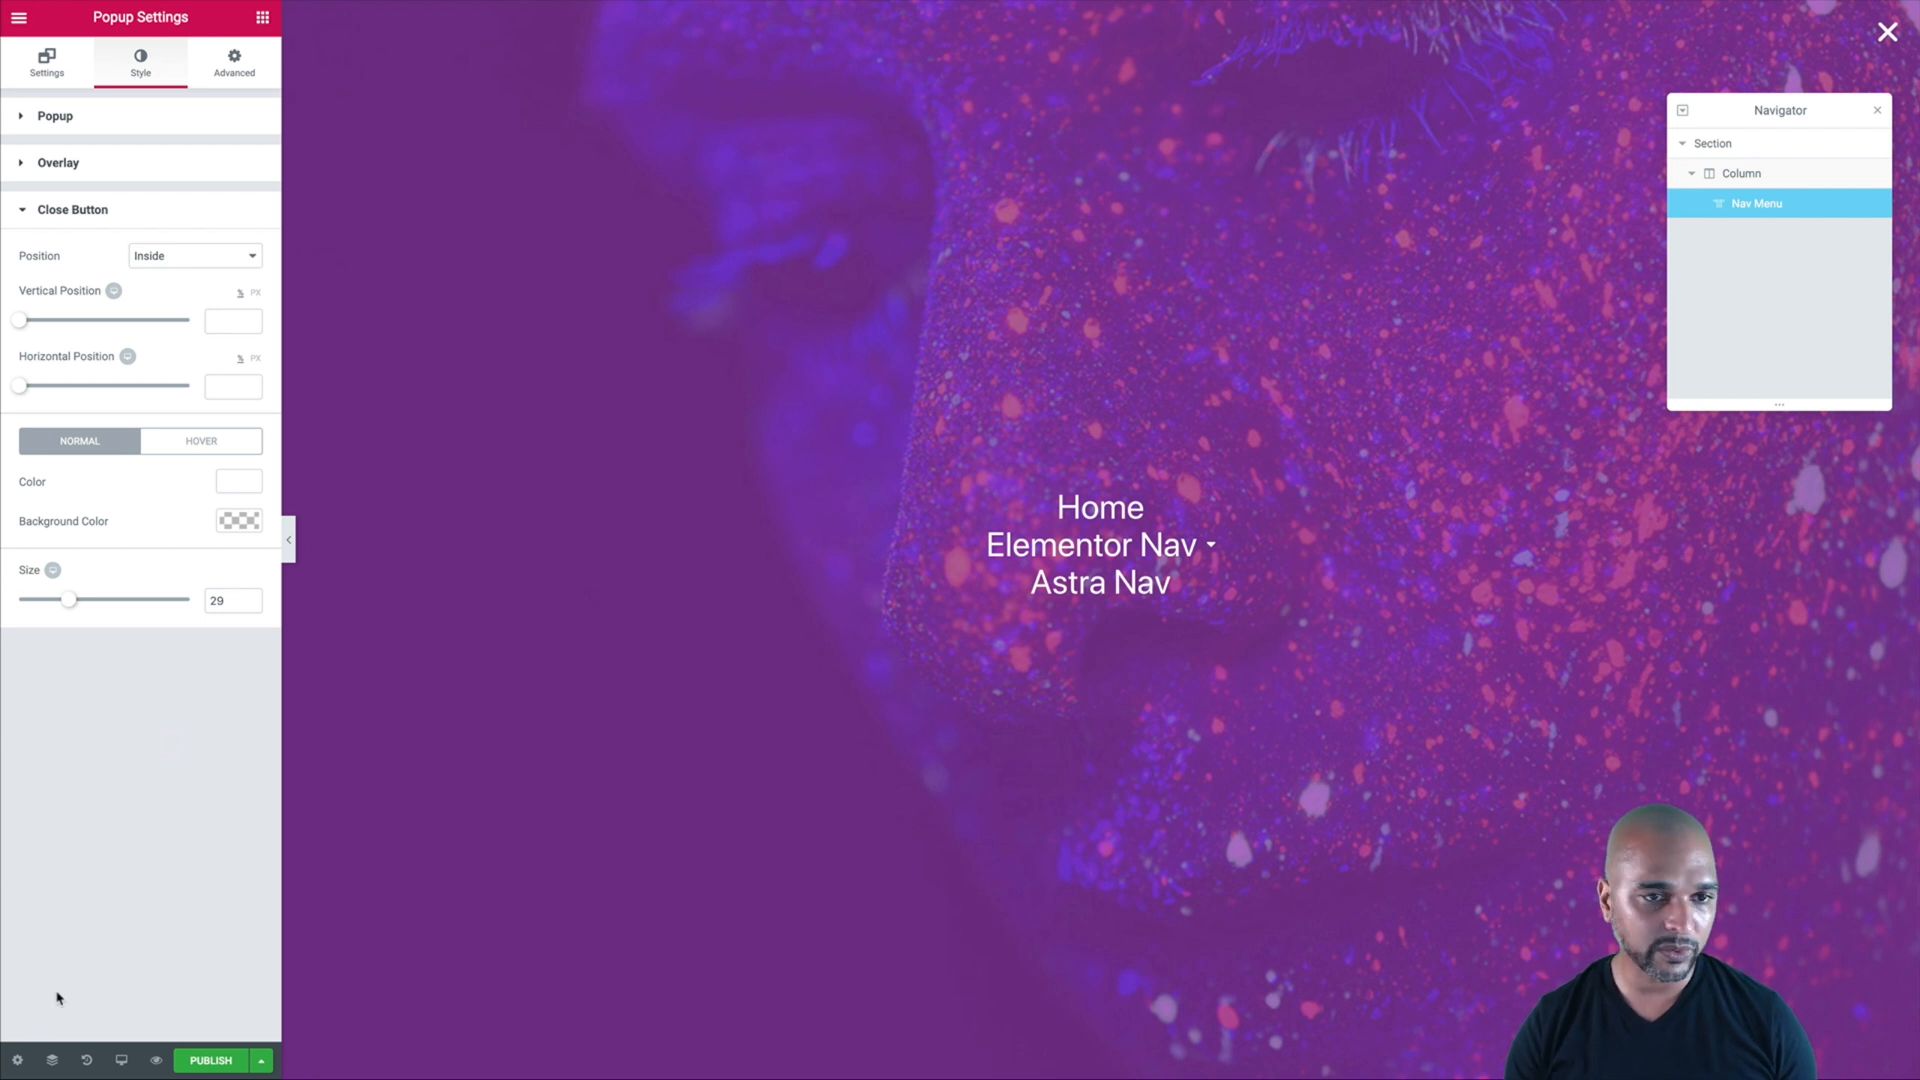
# - Add a Social Icons widget directly below the Nav Menu in the same column
pyautogui.click(1714, 145)
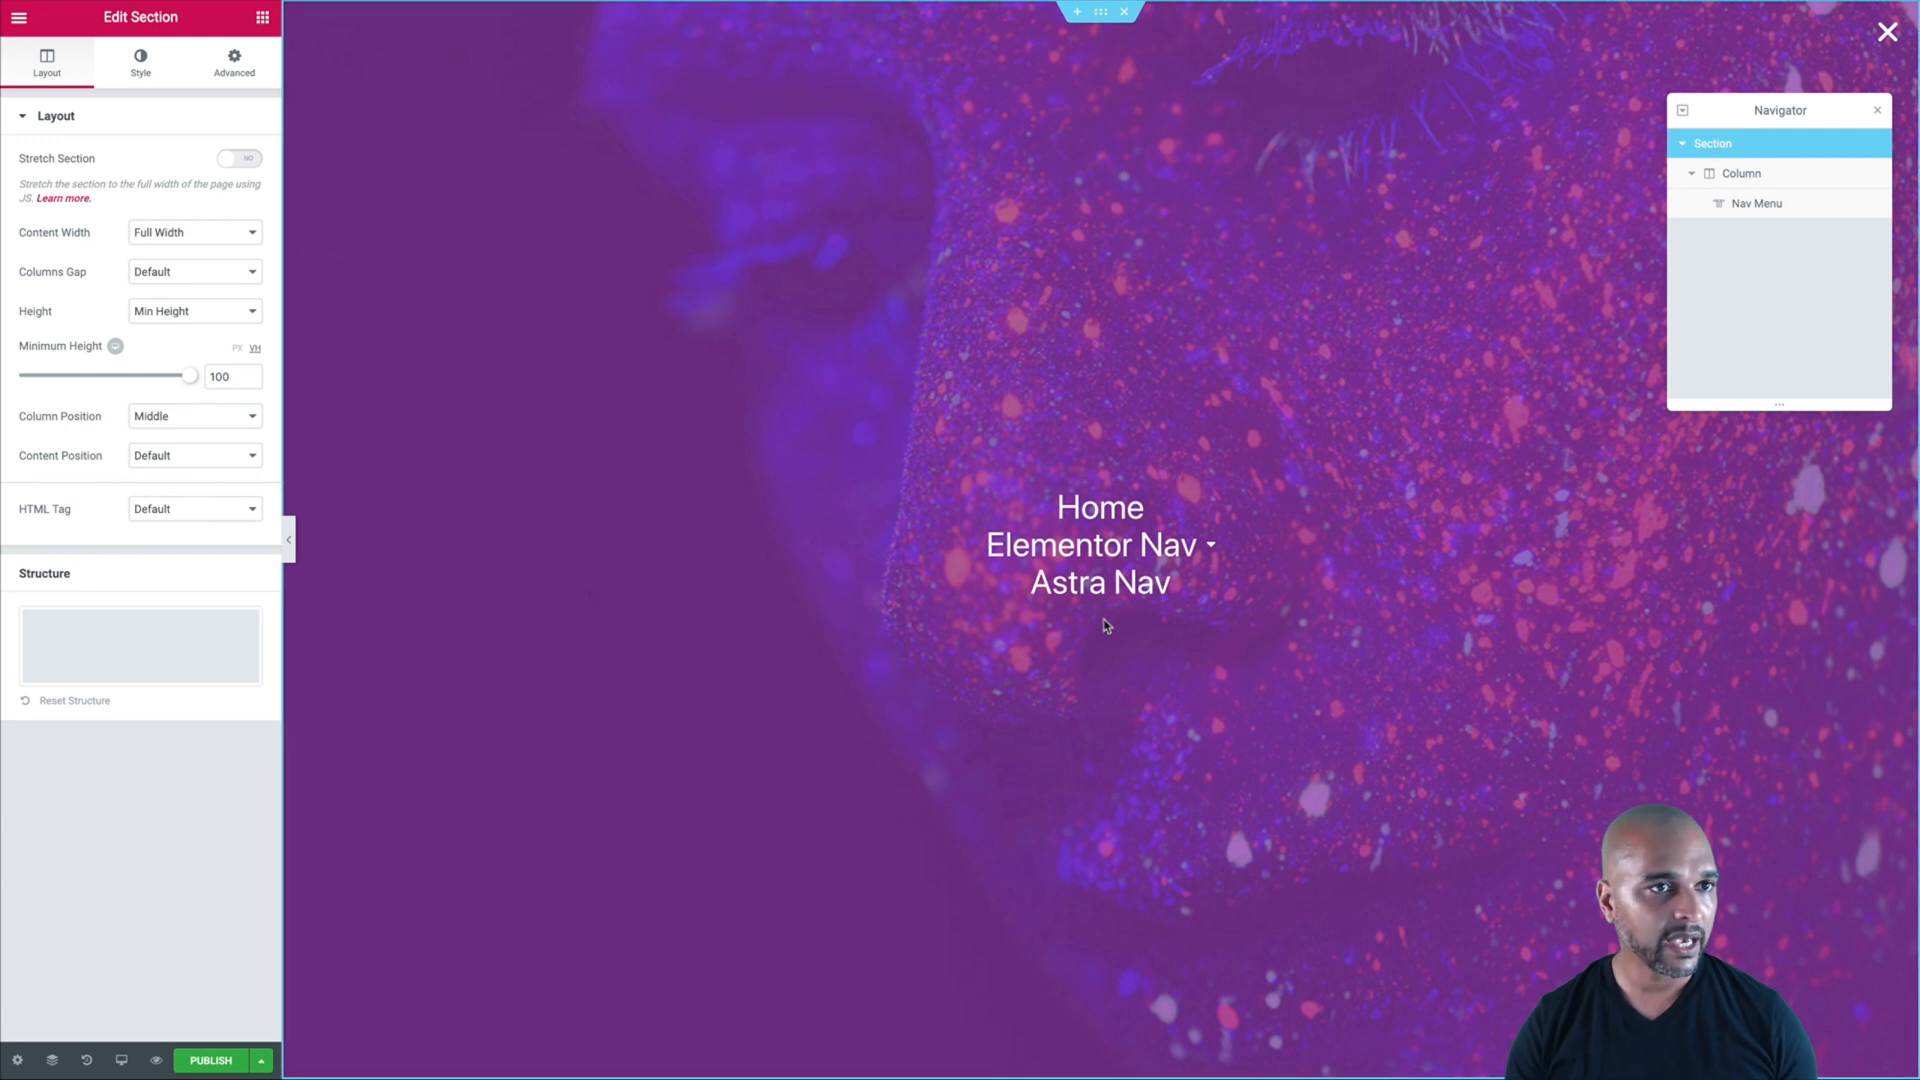
pyautogui.click(262, 18)
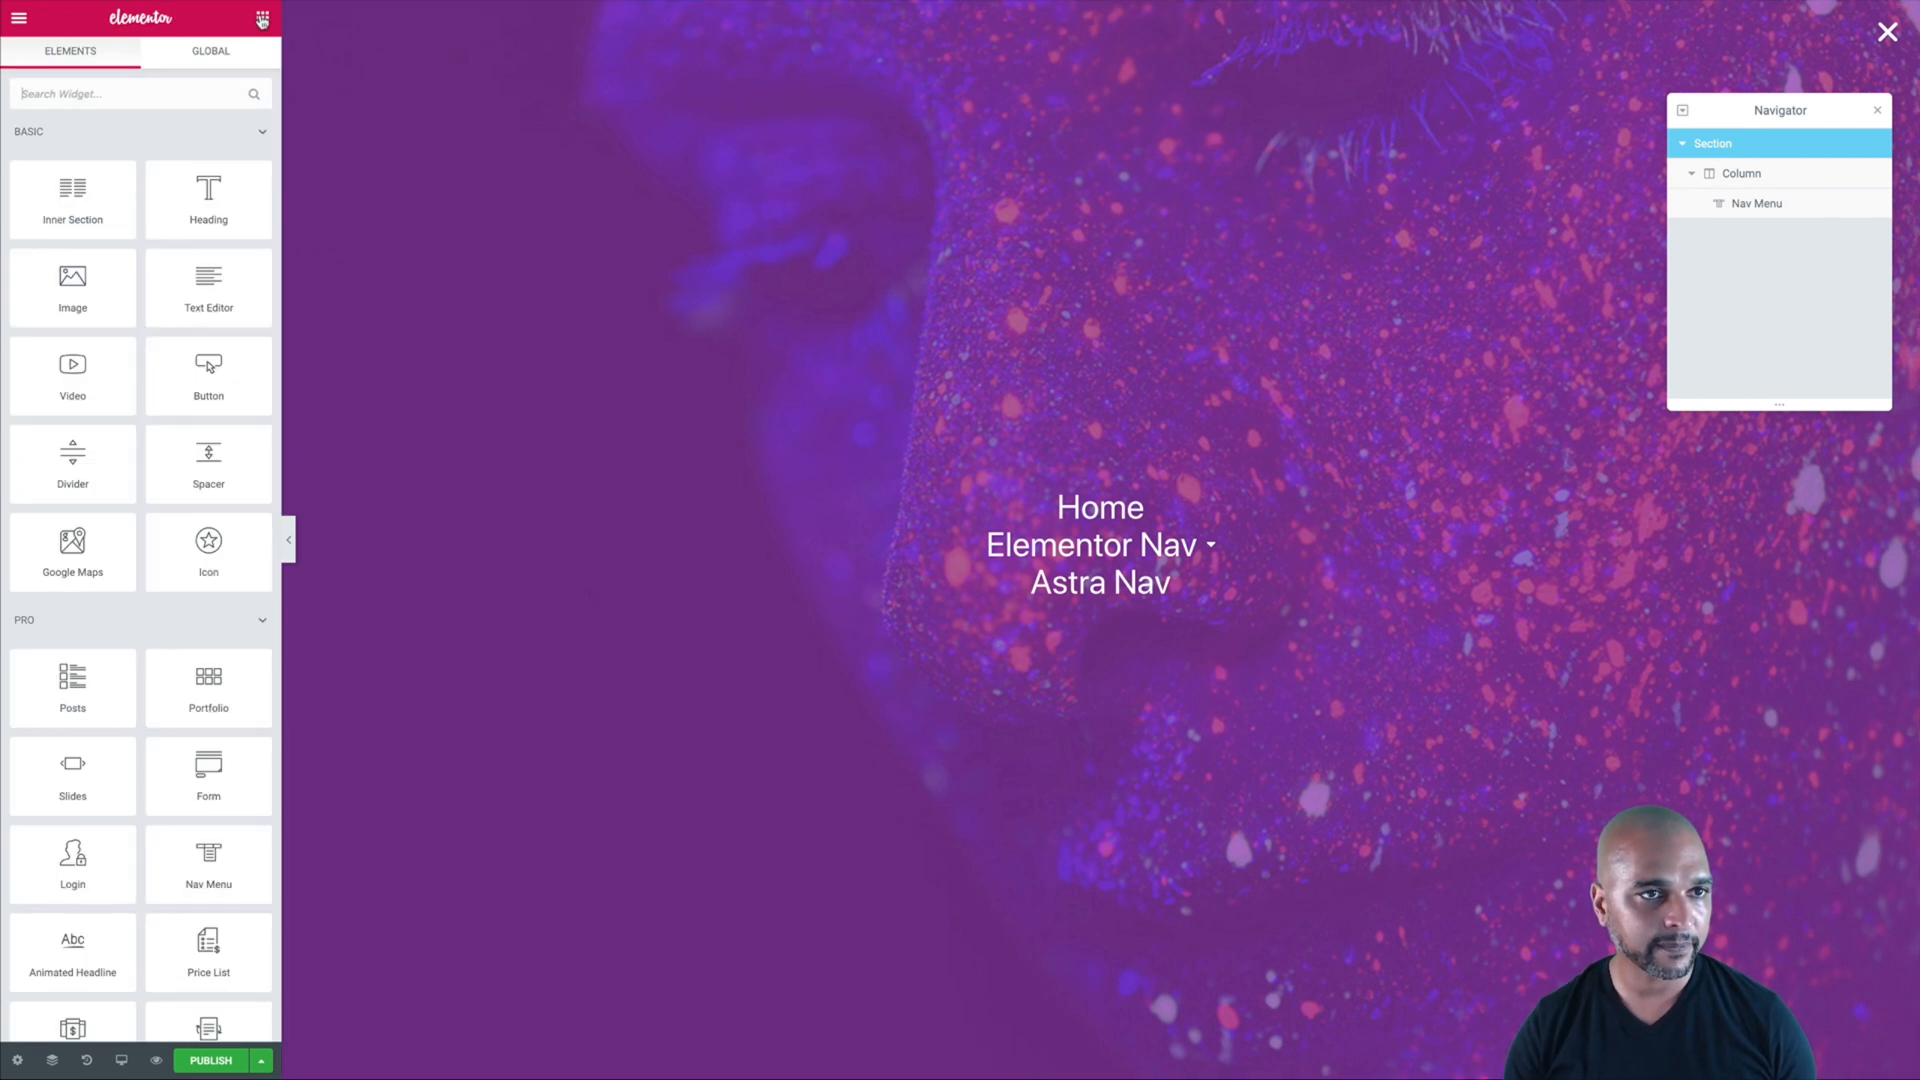
pyautogui.scroll(-9, 168, 255)
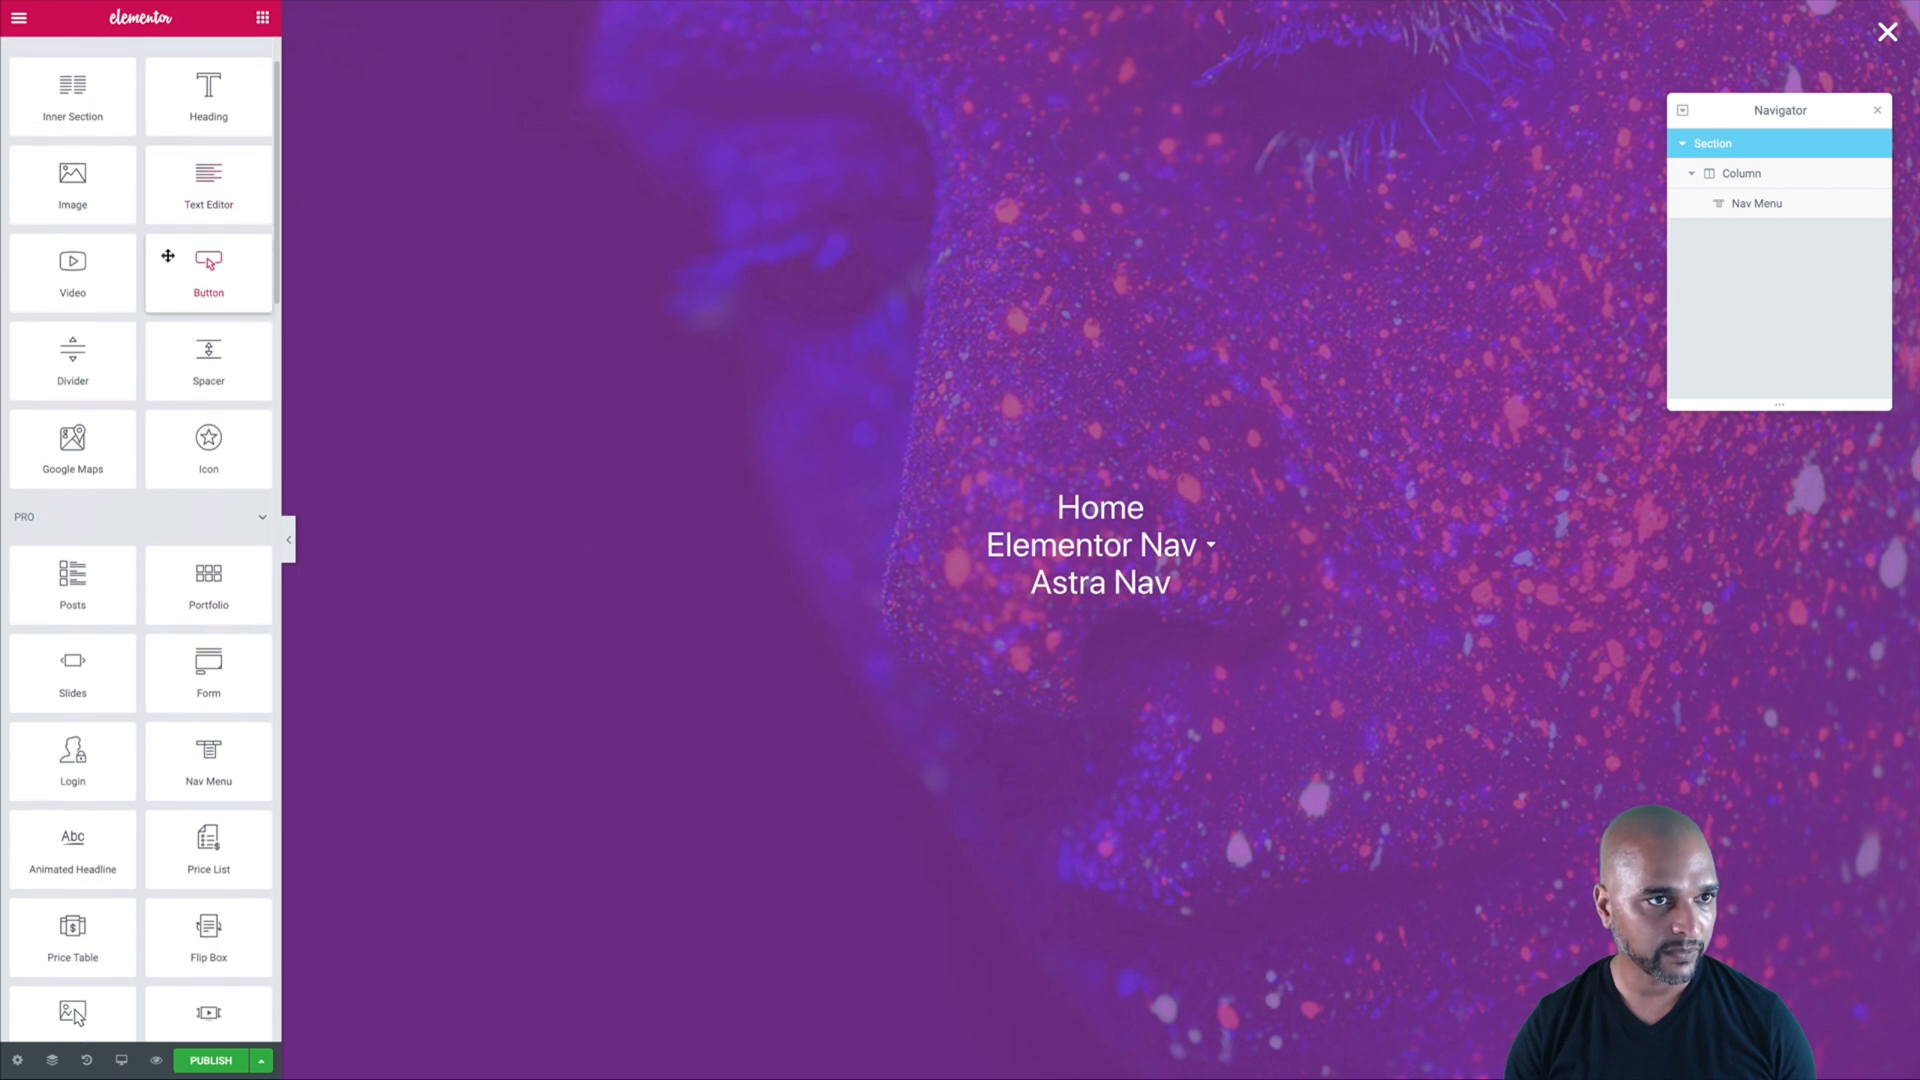
pyautogui.scroll(-2, 168, 256)
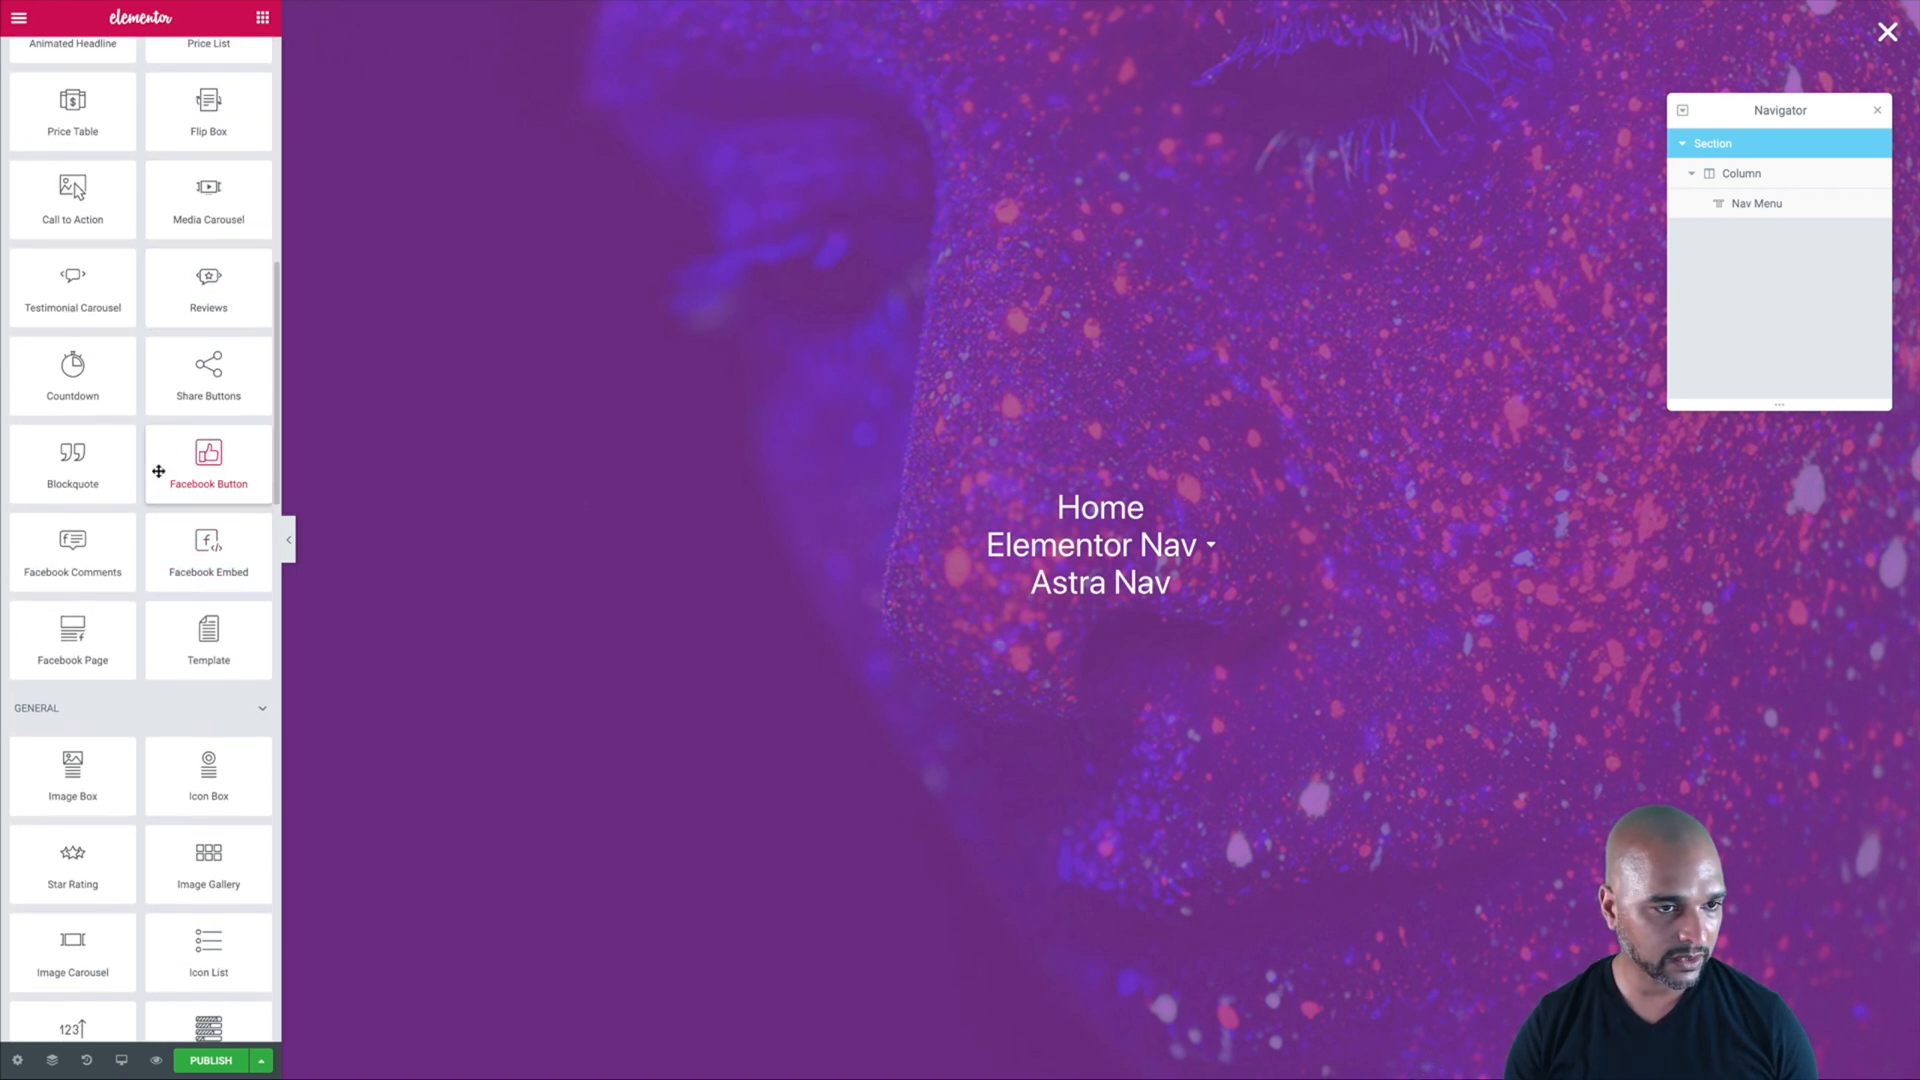
pyautogui.scroll(-5, 158, 471)
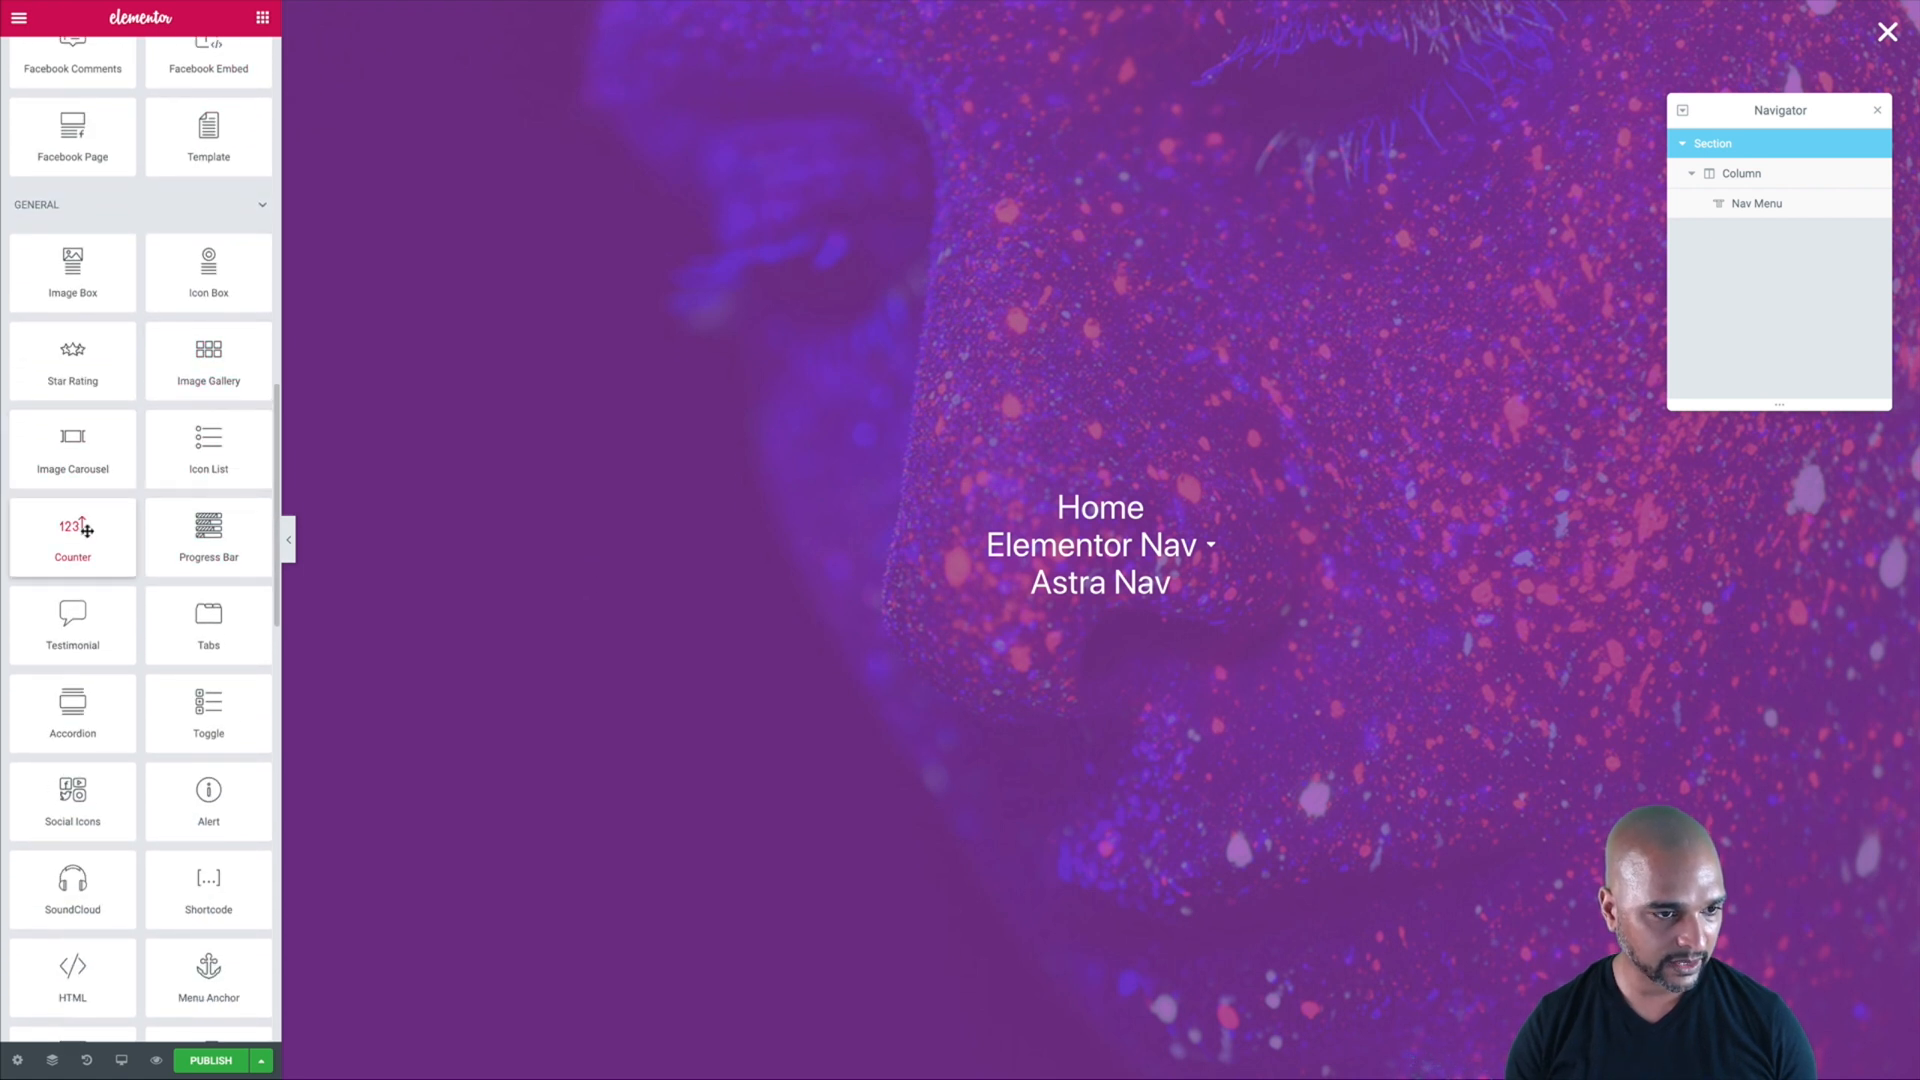
pyautogui.scroll(-1, 86, 530)
pyautogui.moveTo(67, 704); pyautogui.dragTo(1060, 604)
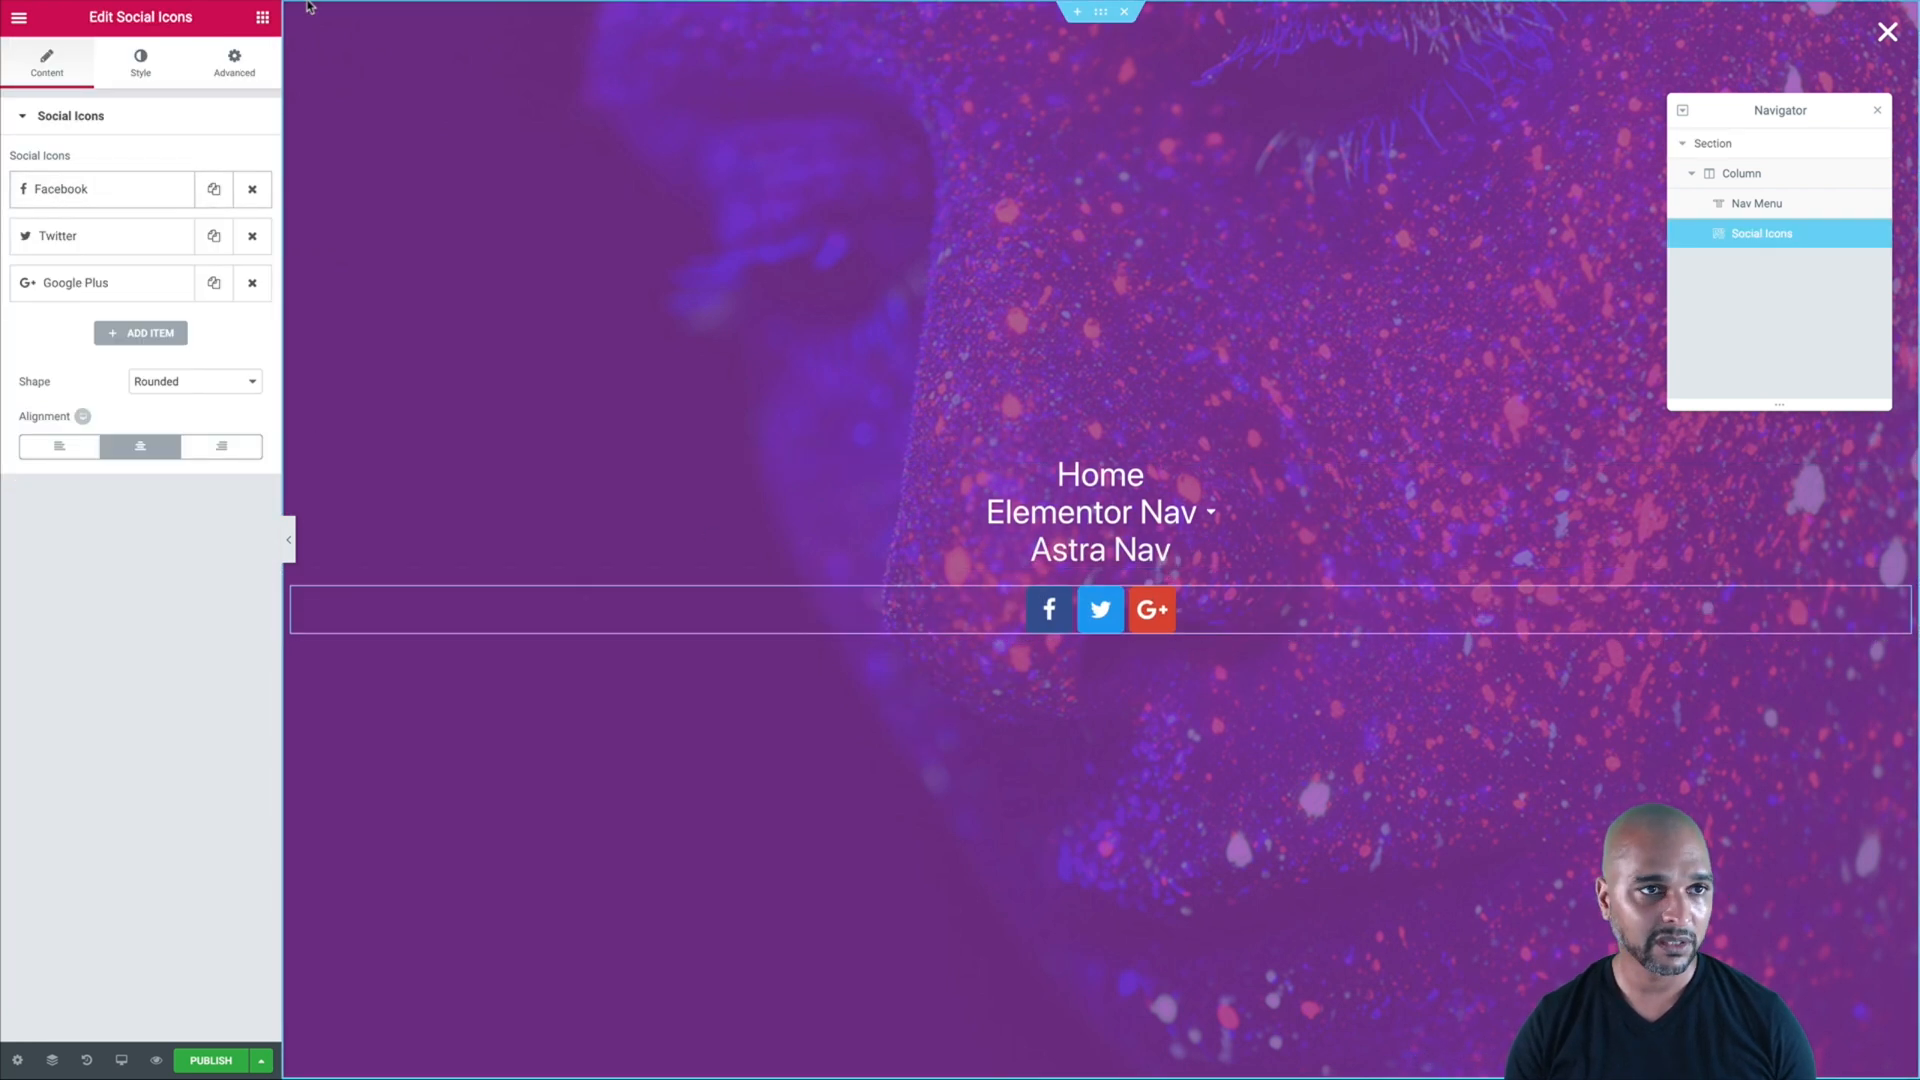
# - Search the widget library for "social" and clear the search
pyautogui.click(262, 17)
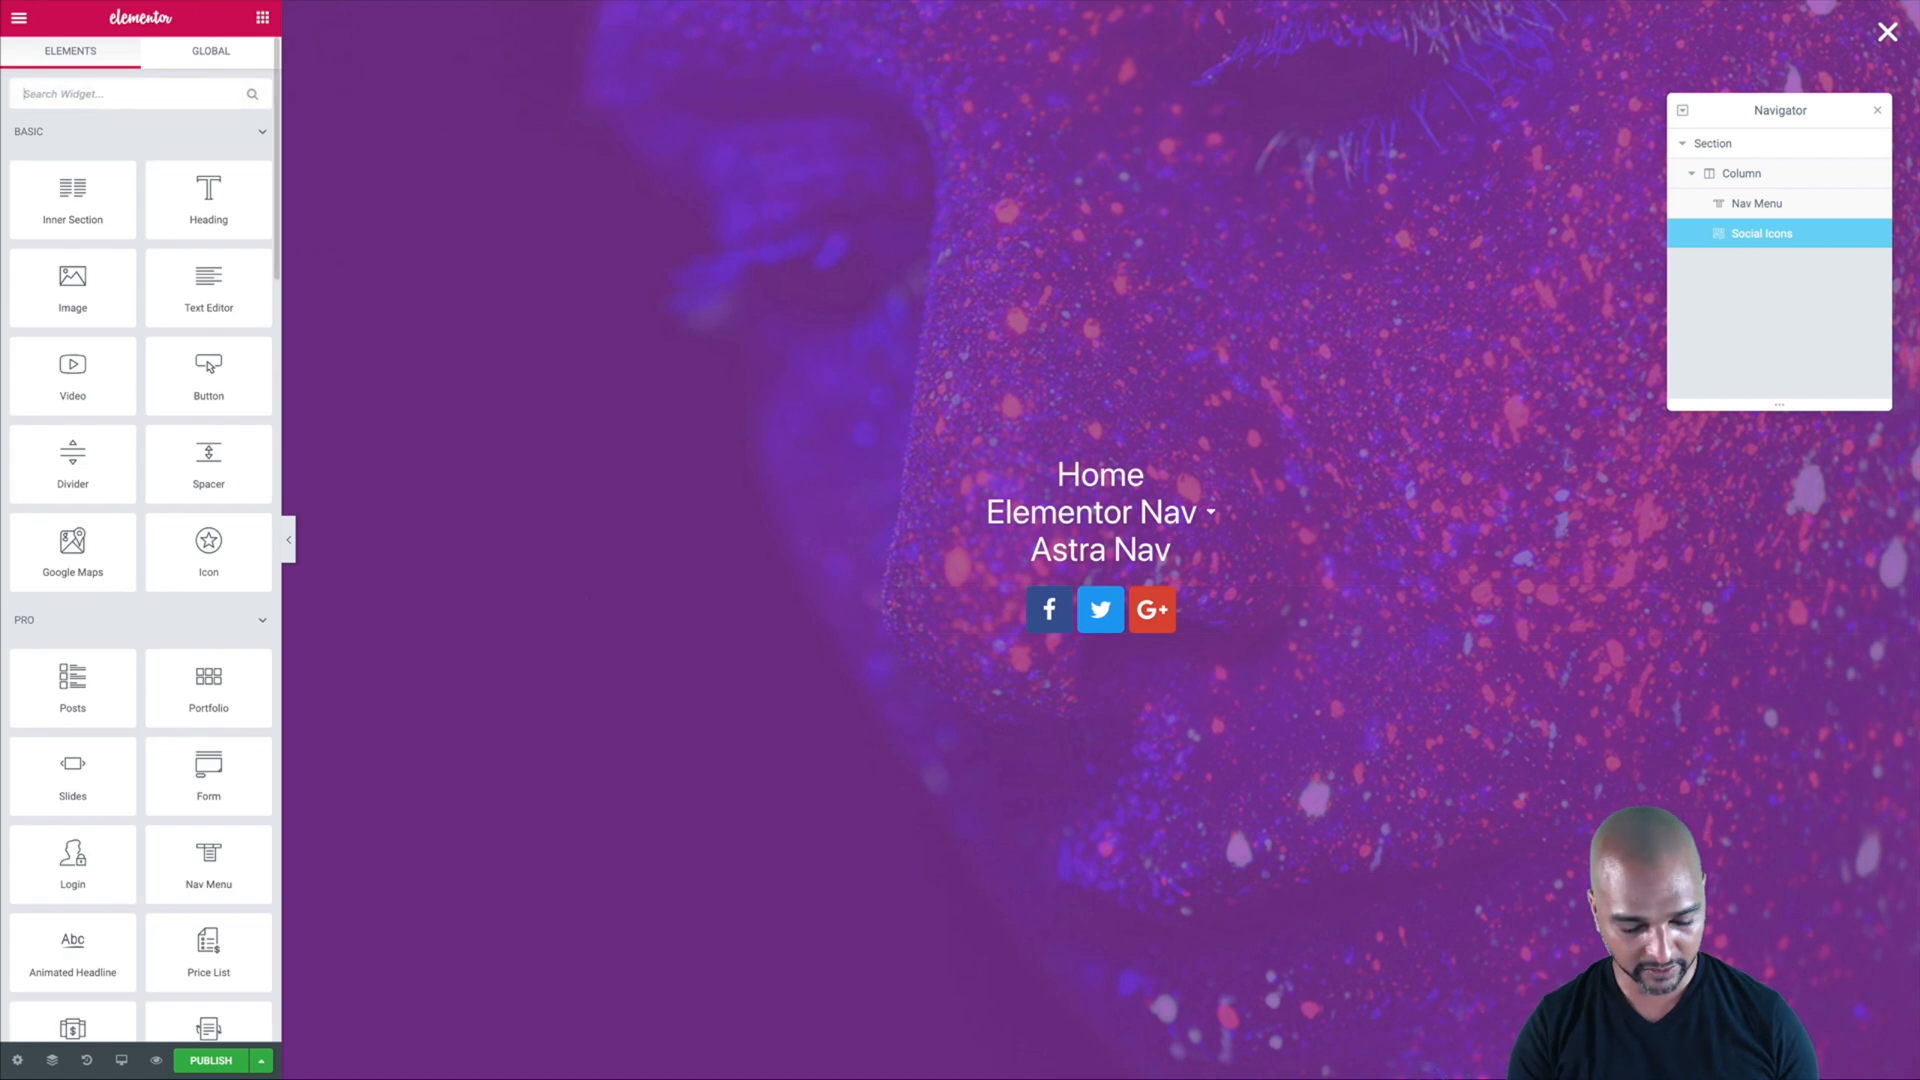
pyautogui.write('social')
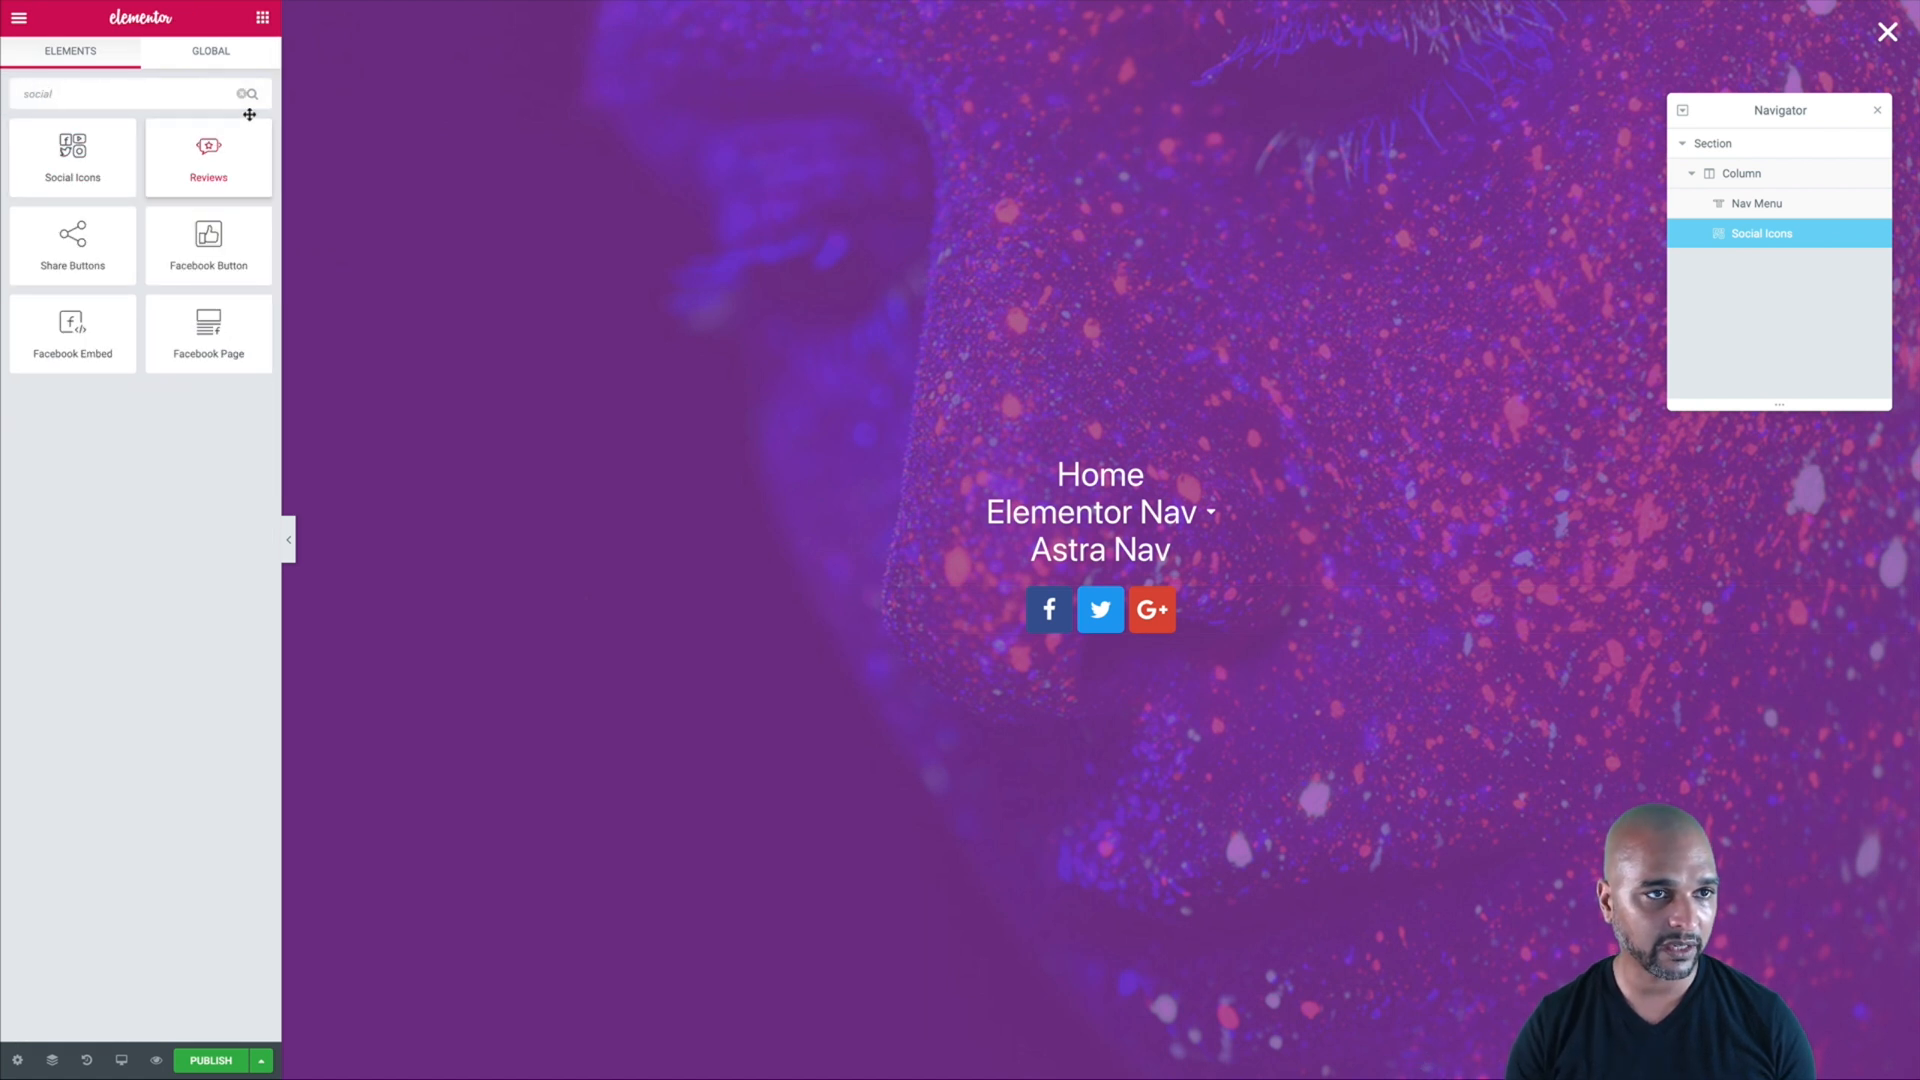
pyautogui.doubleClick(173, 91)
pyautogui.press('BackSpace')
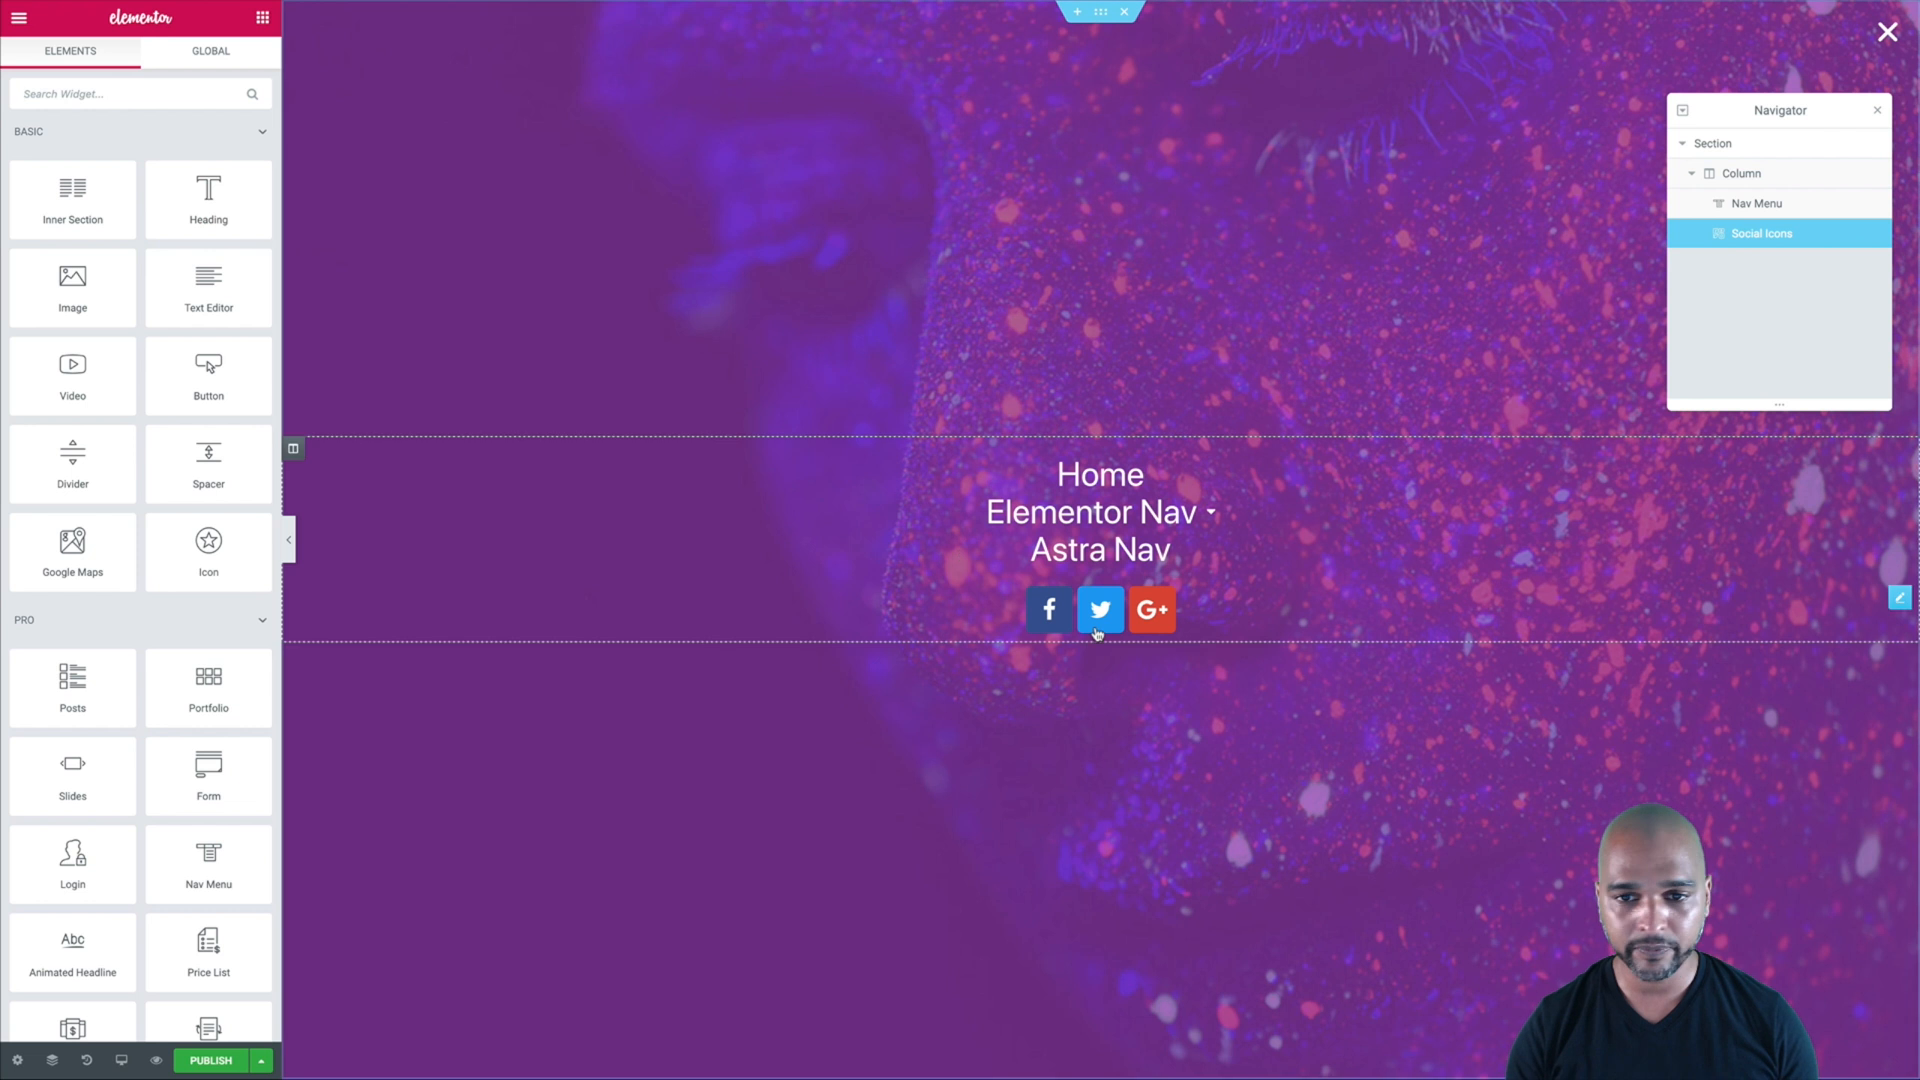
# - Replace the Google Plus item in the Social Icons widget with the instagram icon
pyautogui.click(1899, 599)
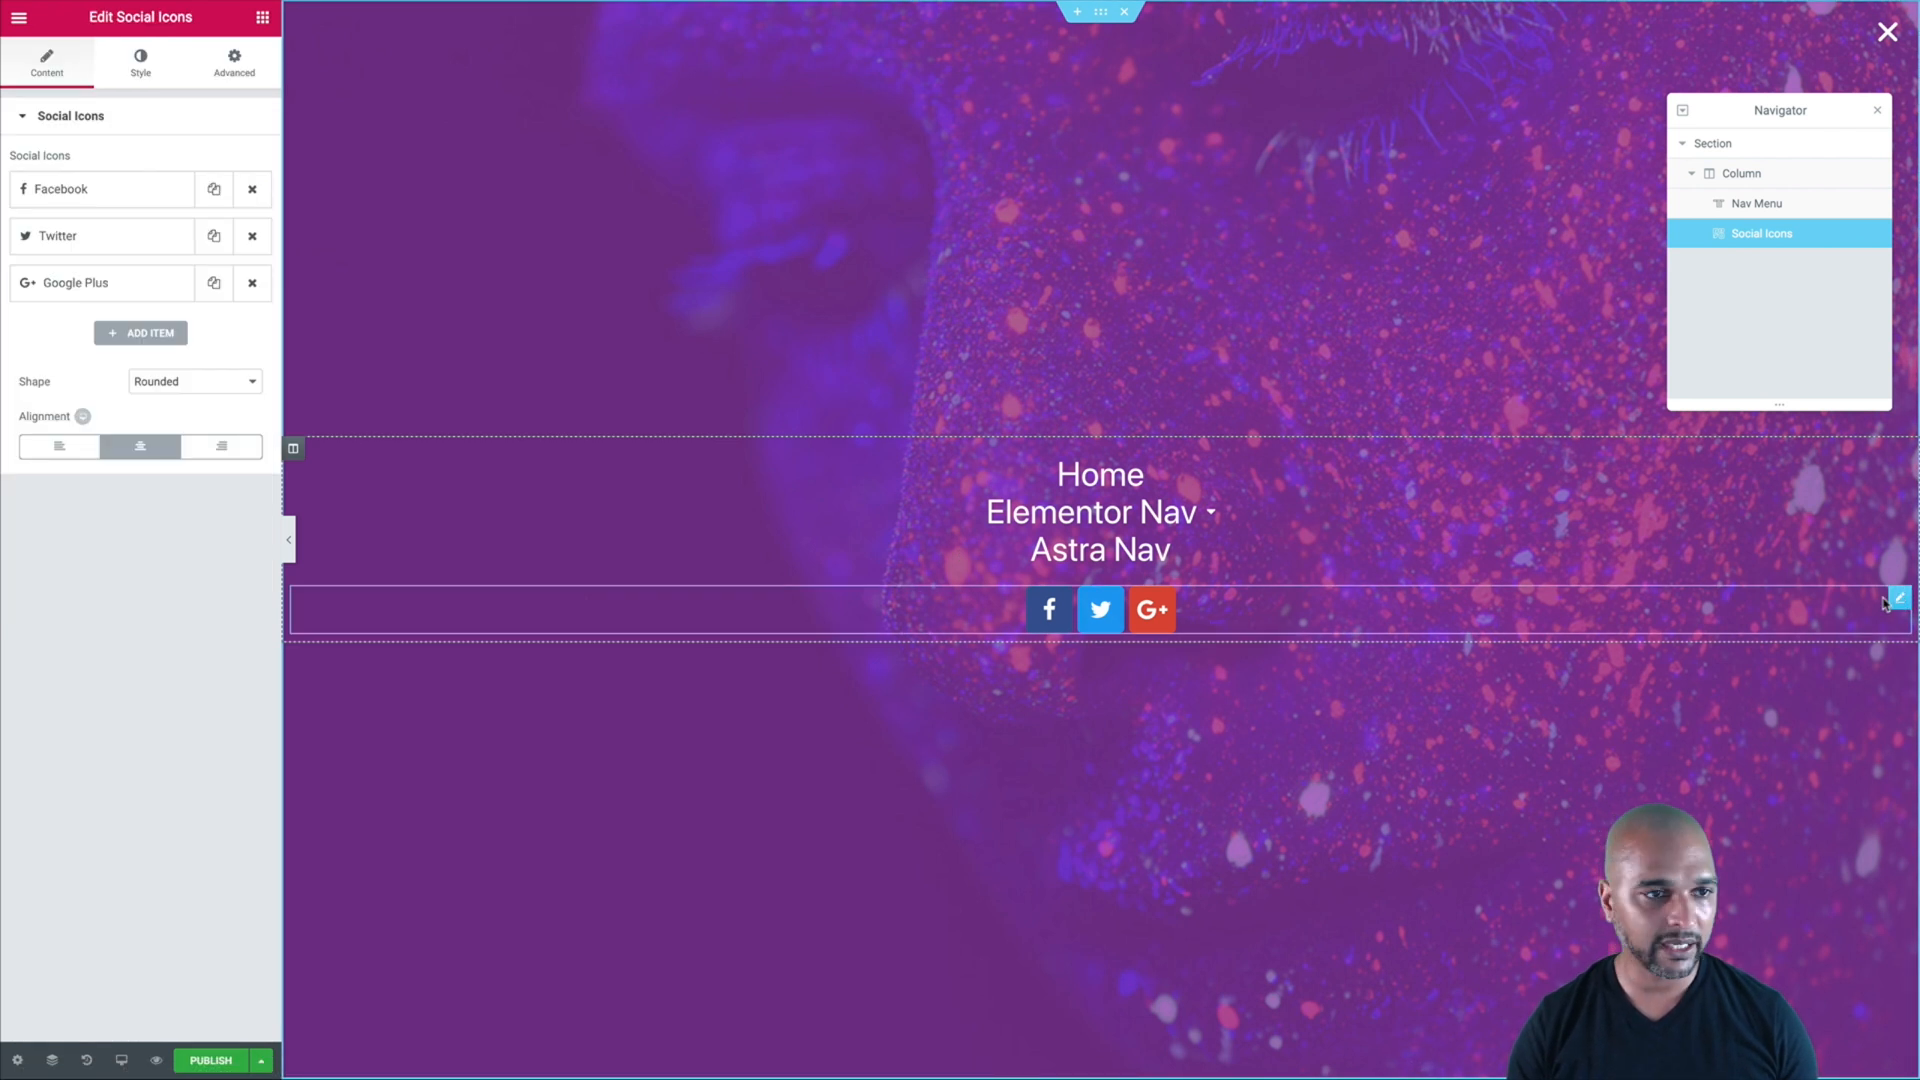
pyautogui.click(80, 289)
pyautogui.click(72, 352)
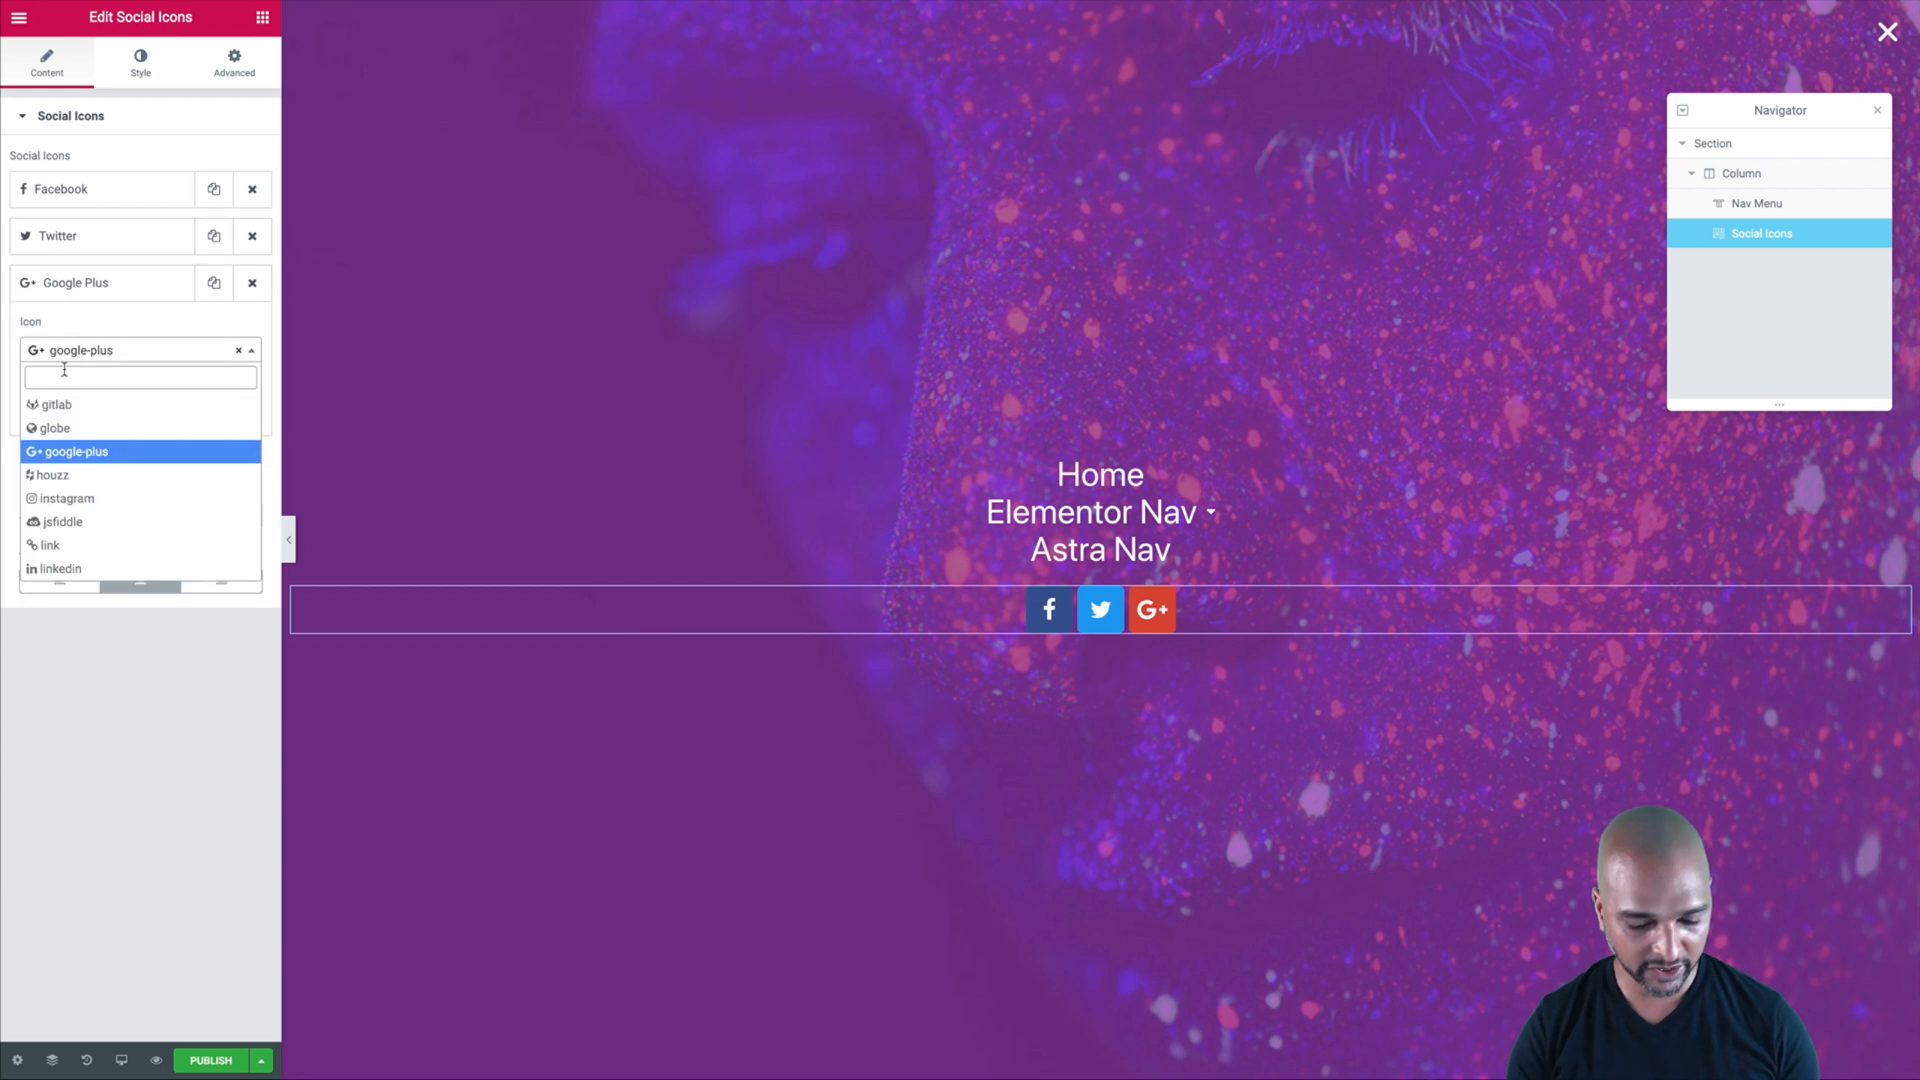
pyautogui.write('insta')
pyautogui.click(58, 403)
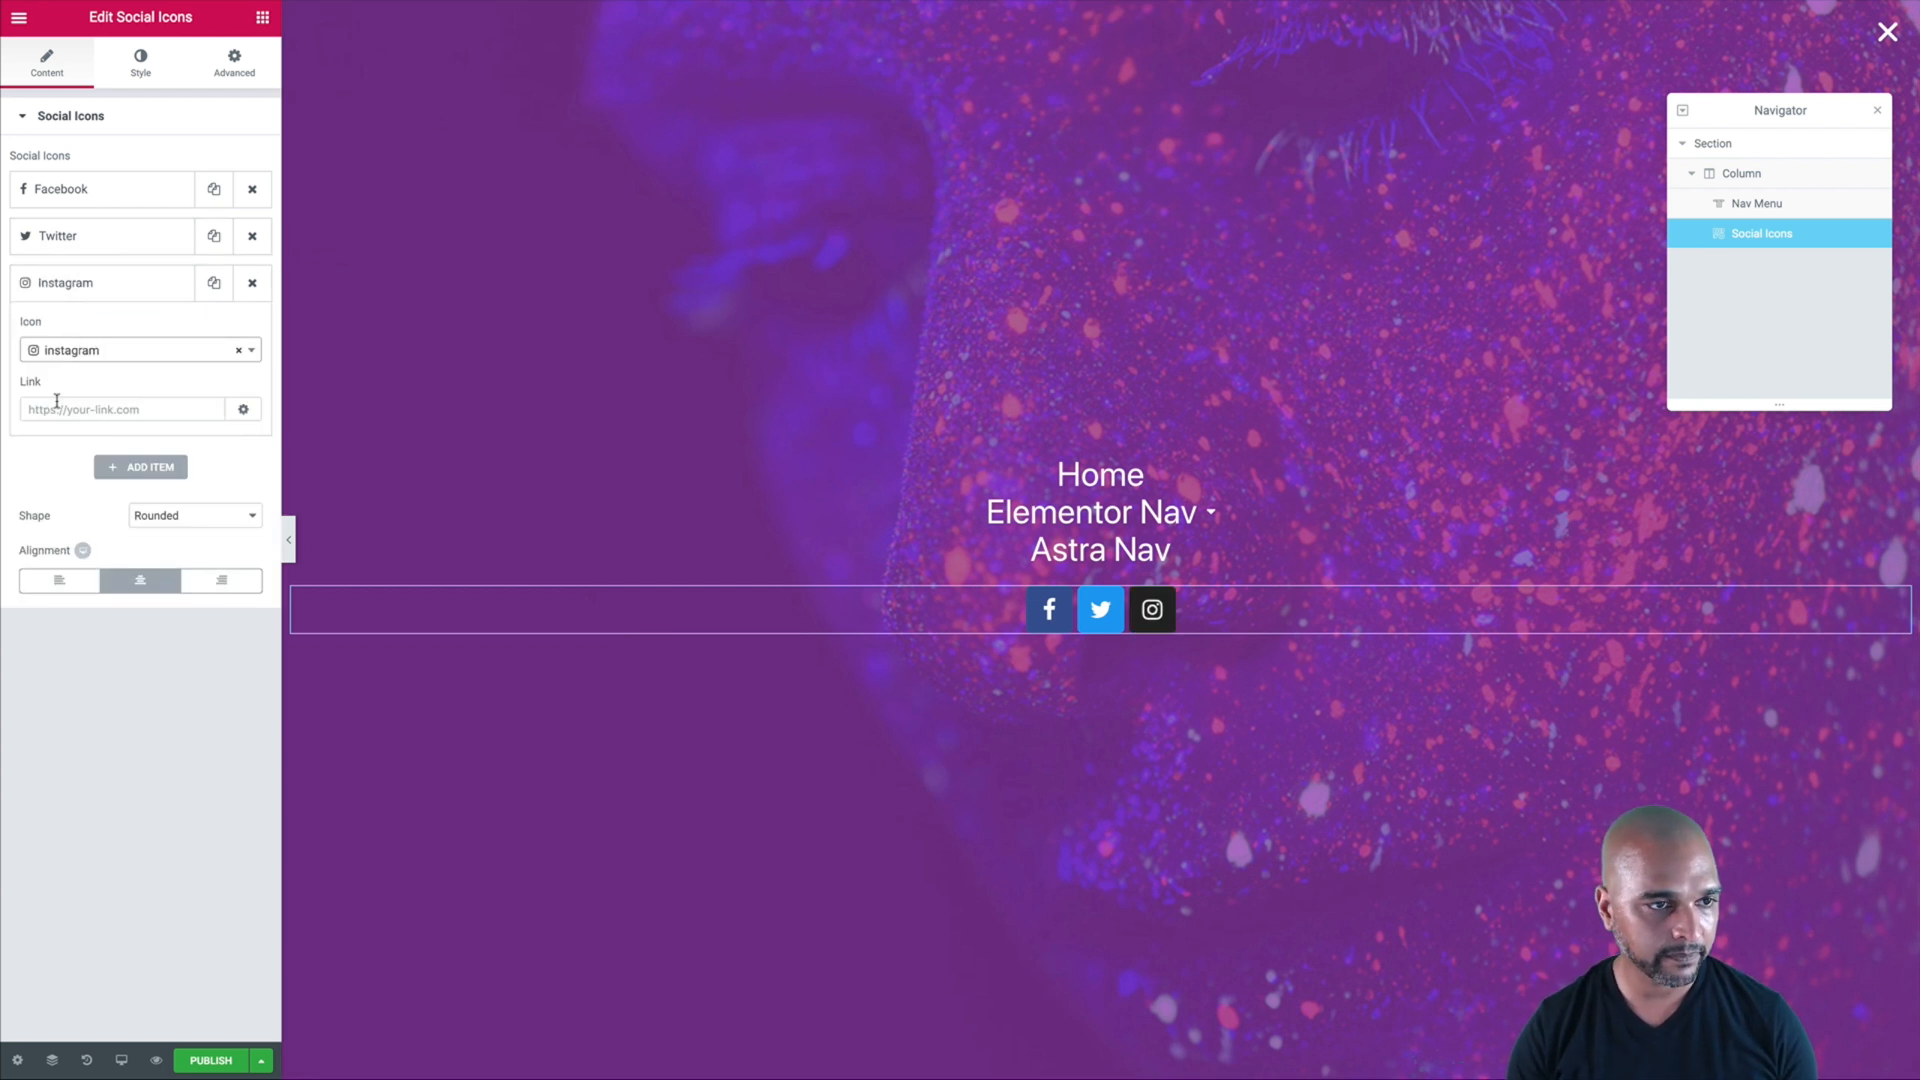
pyautogui.click(70, 286)
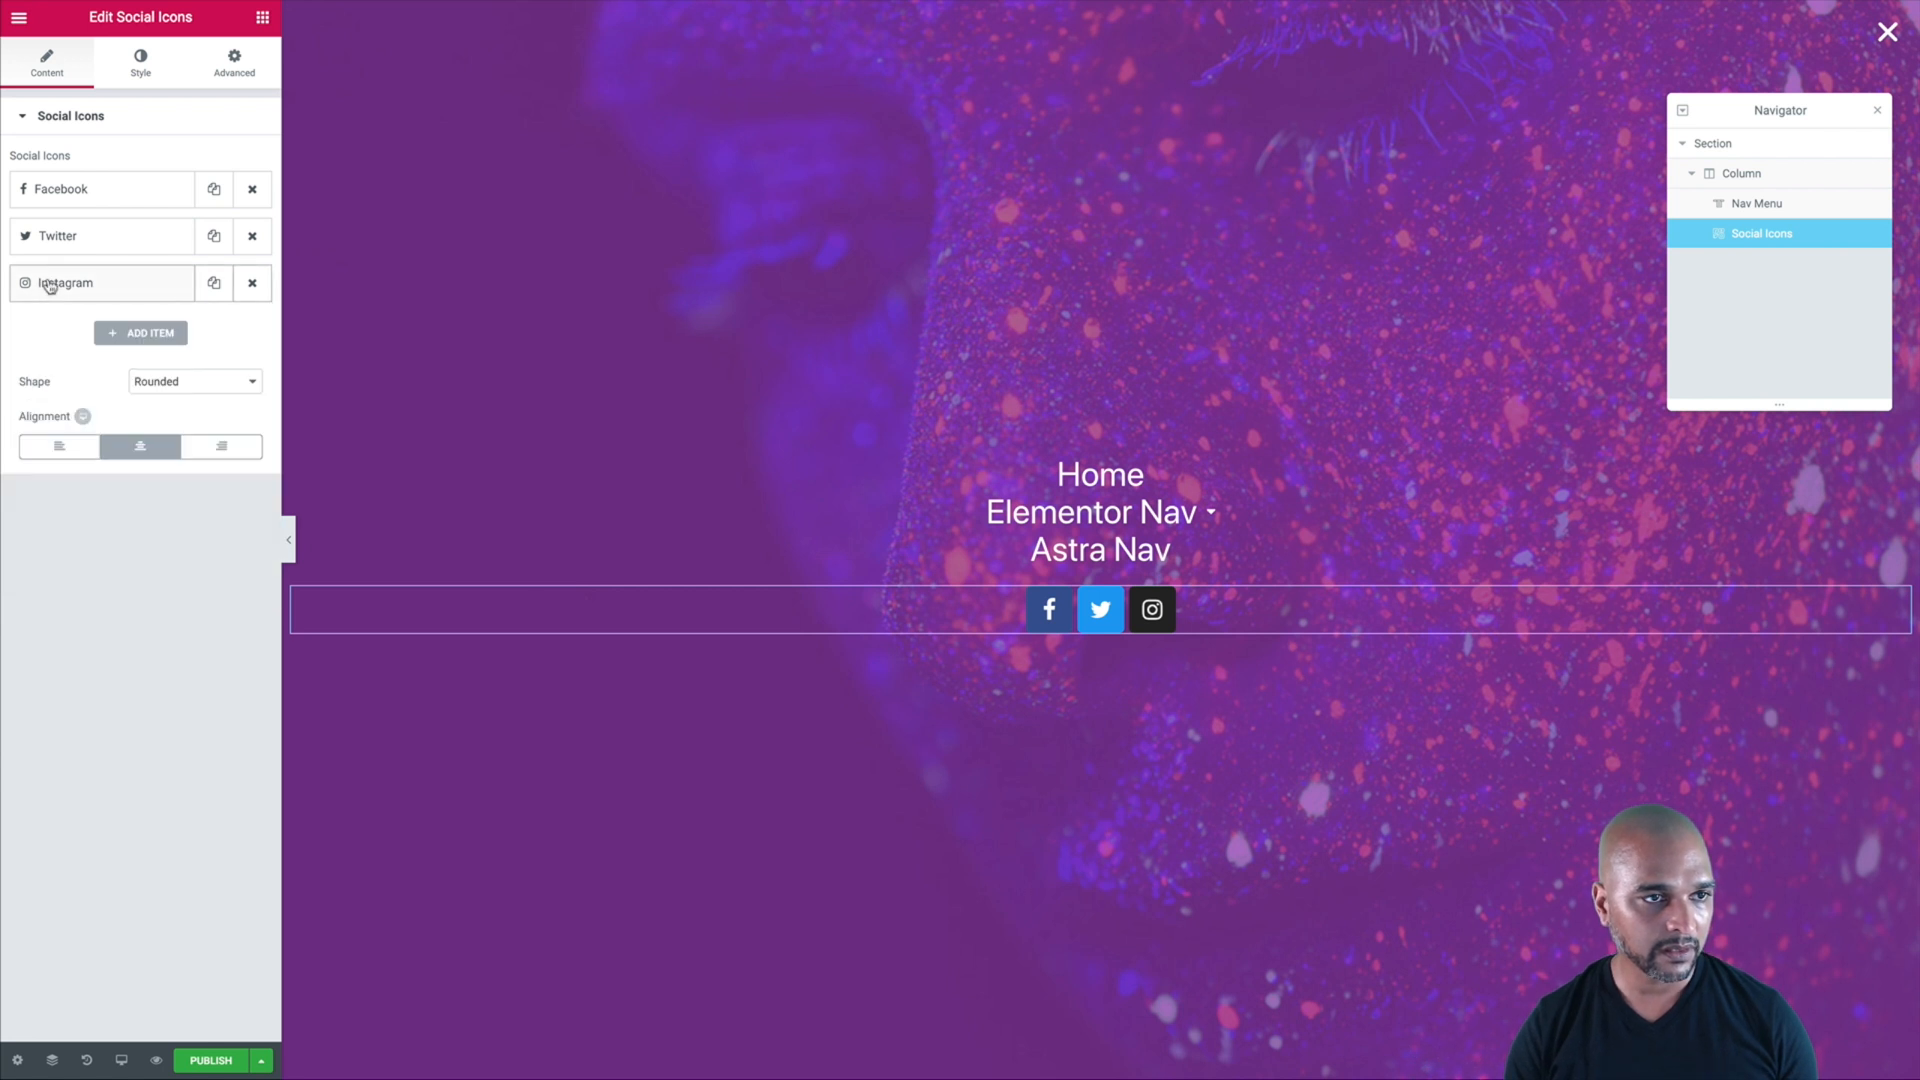
# - Keep the social icons' Rounded shape and switch them to custom color with black #000000 as the primary color
pyautogui.click(140, 383)
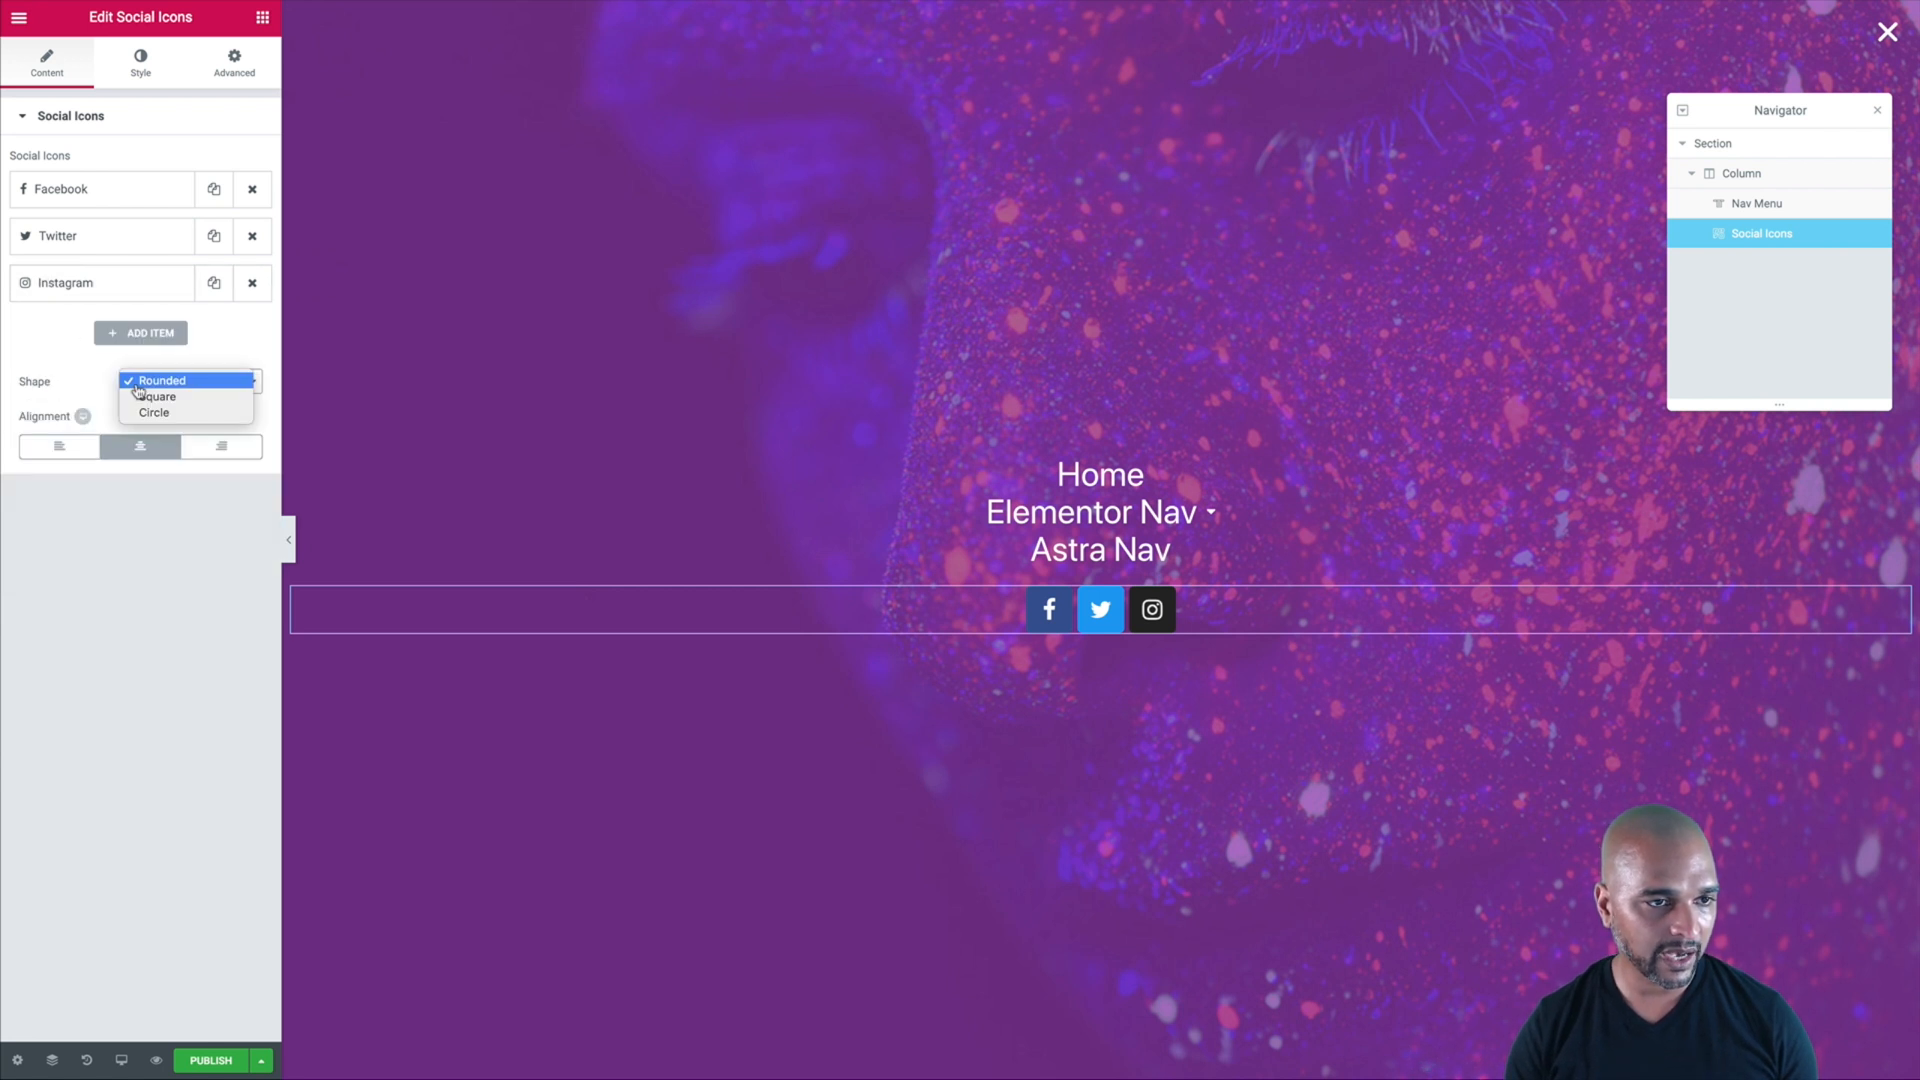
pyautogui.click(157, 397)
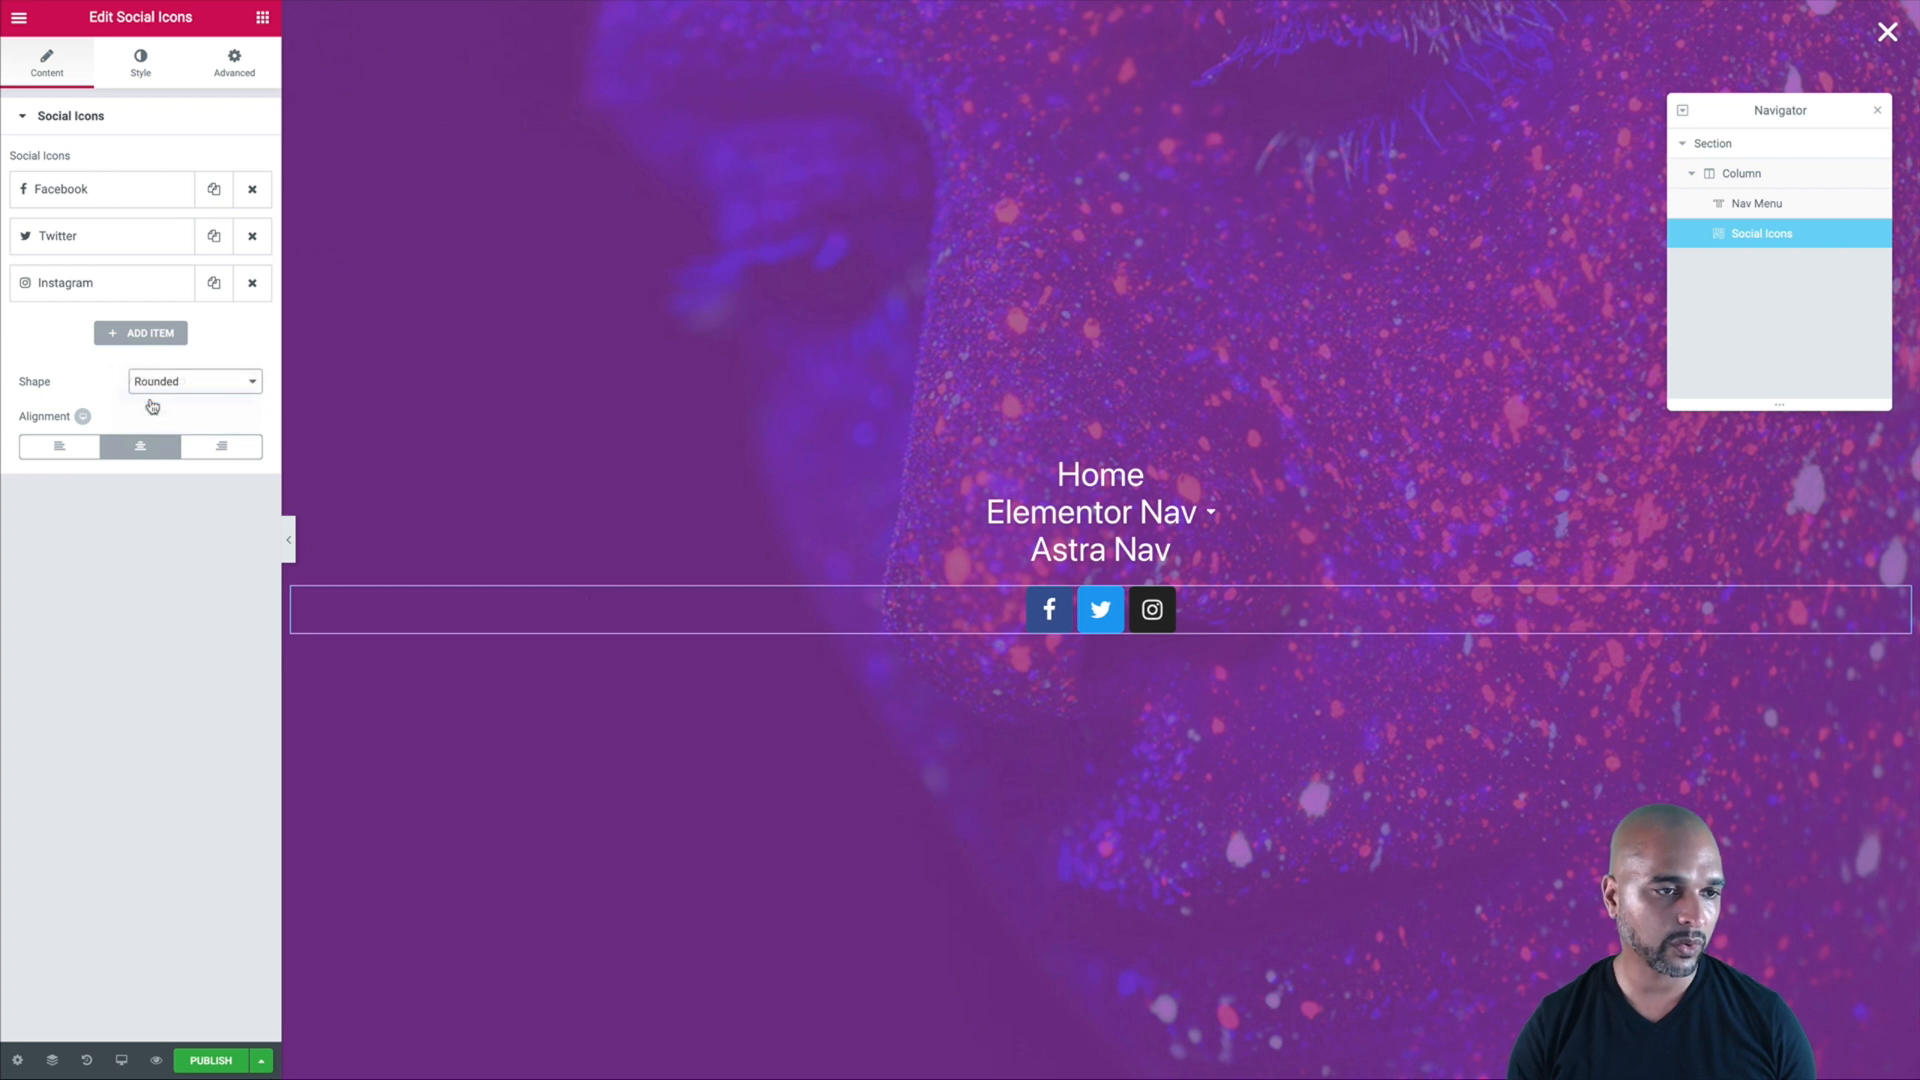
pyautogui.click(141, 66)
pyautogui.click(158, 163)
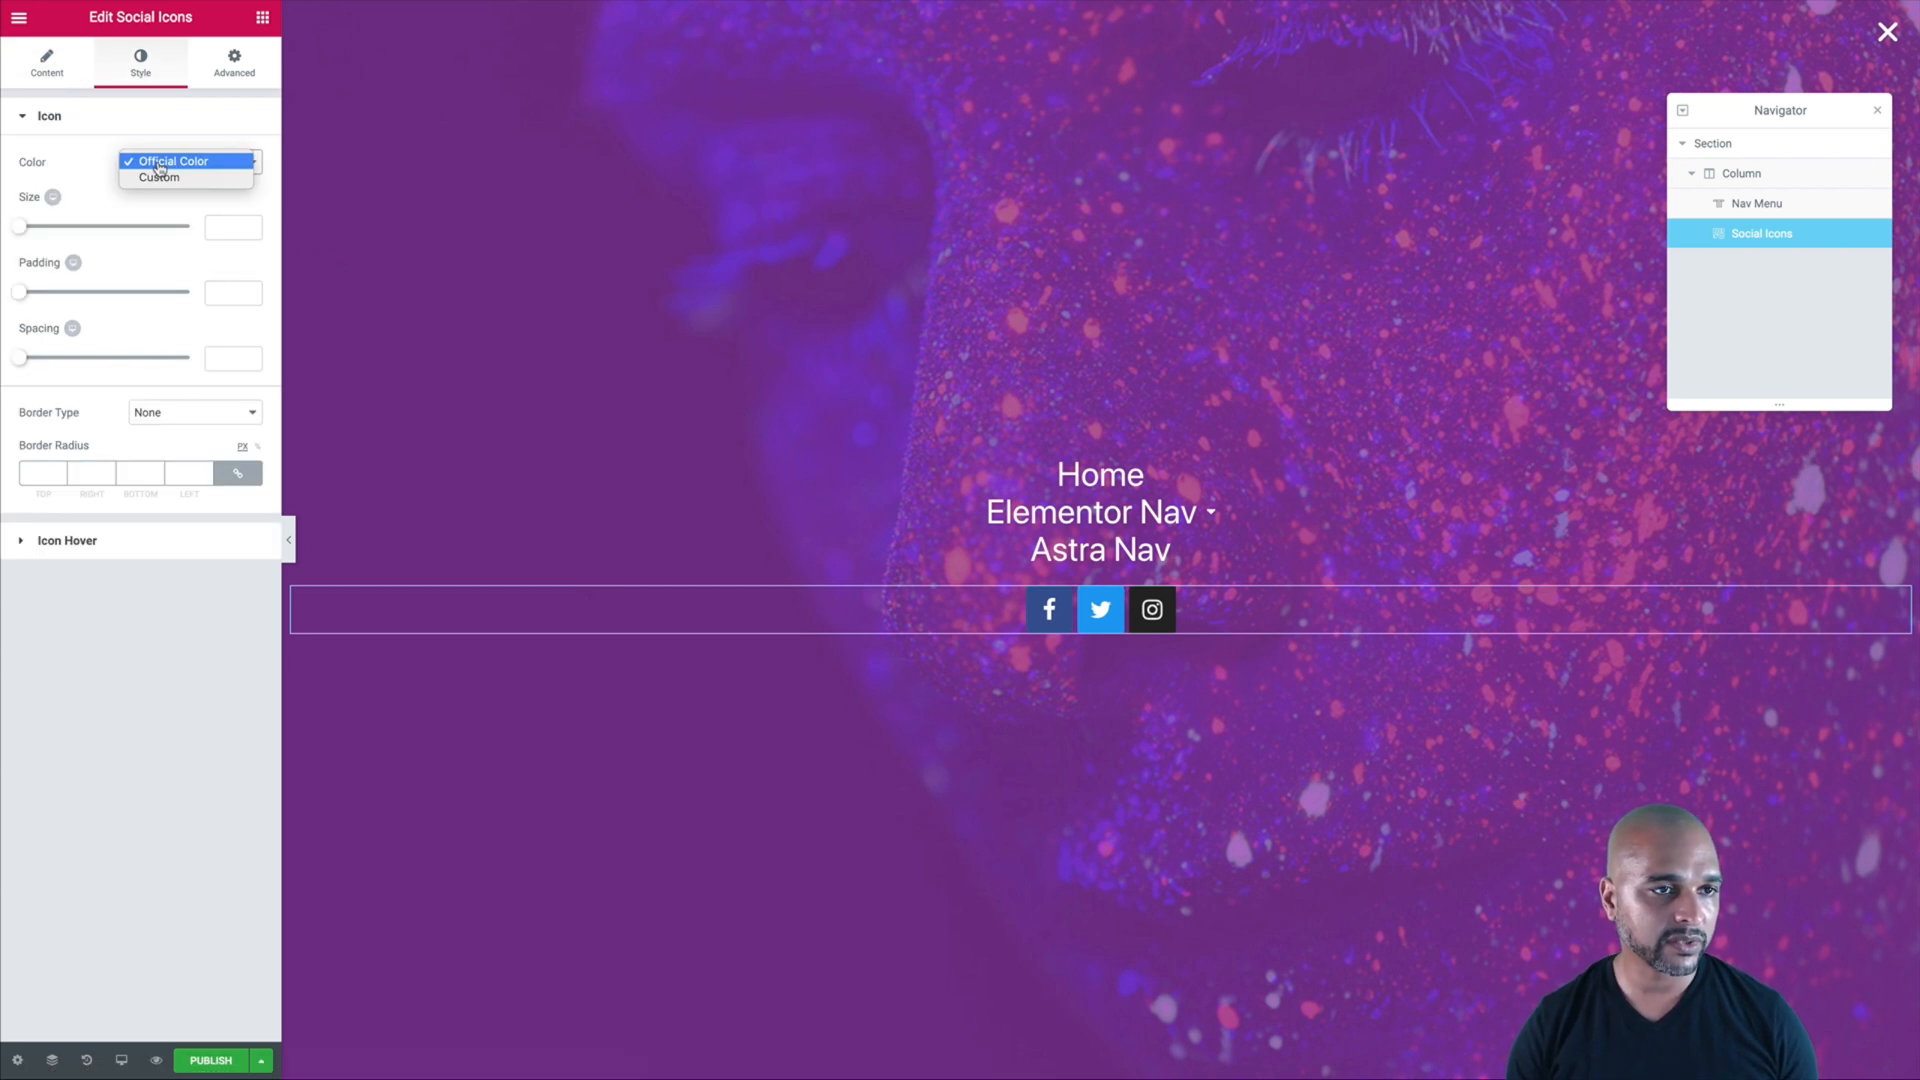
pyautogui.click(158, 183)
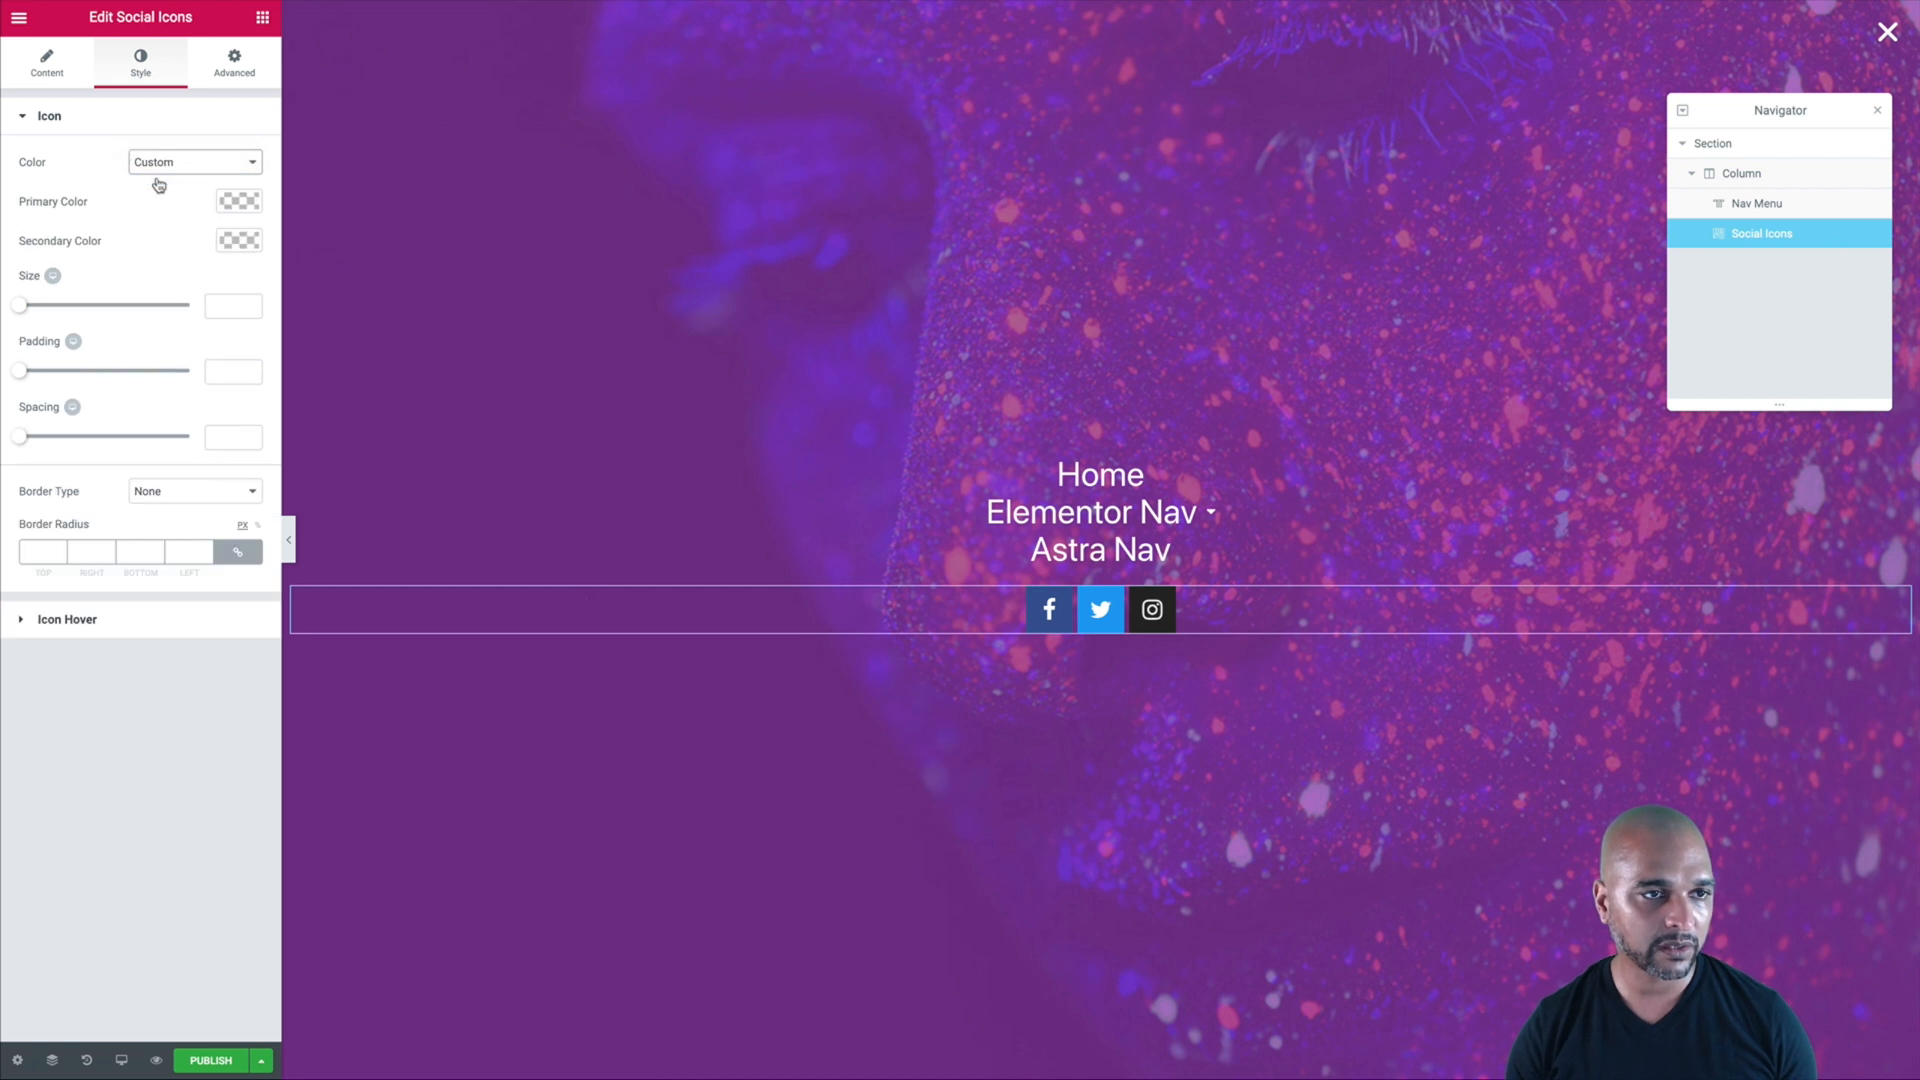
pyautogui.click(239, 206)
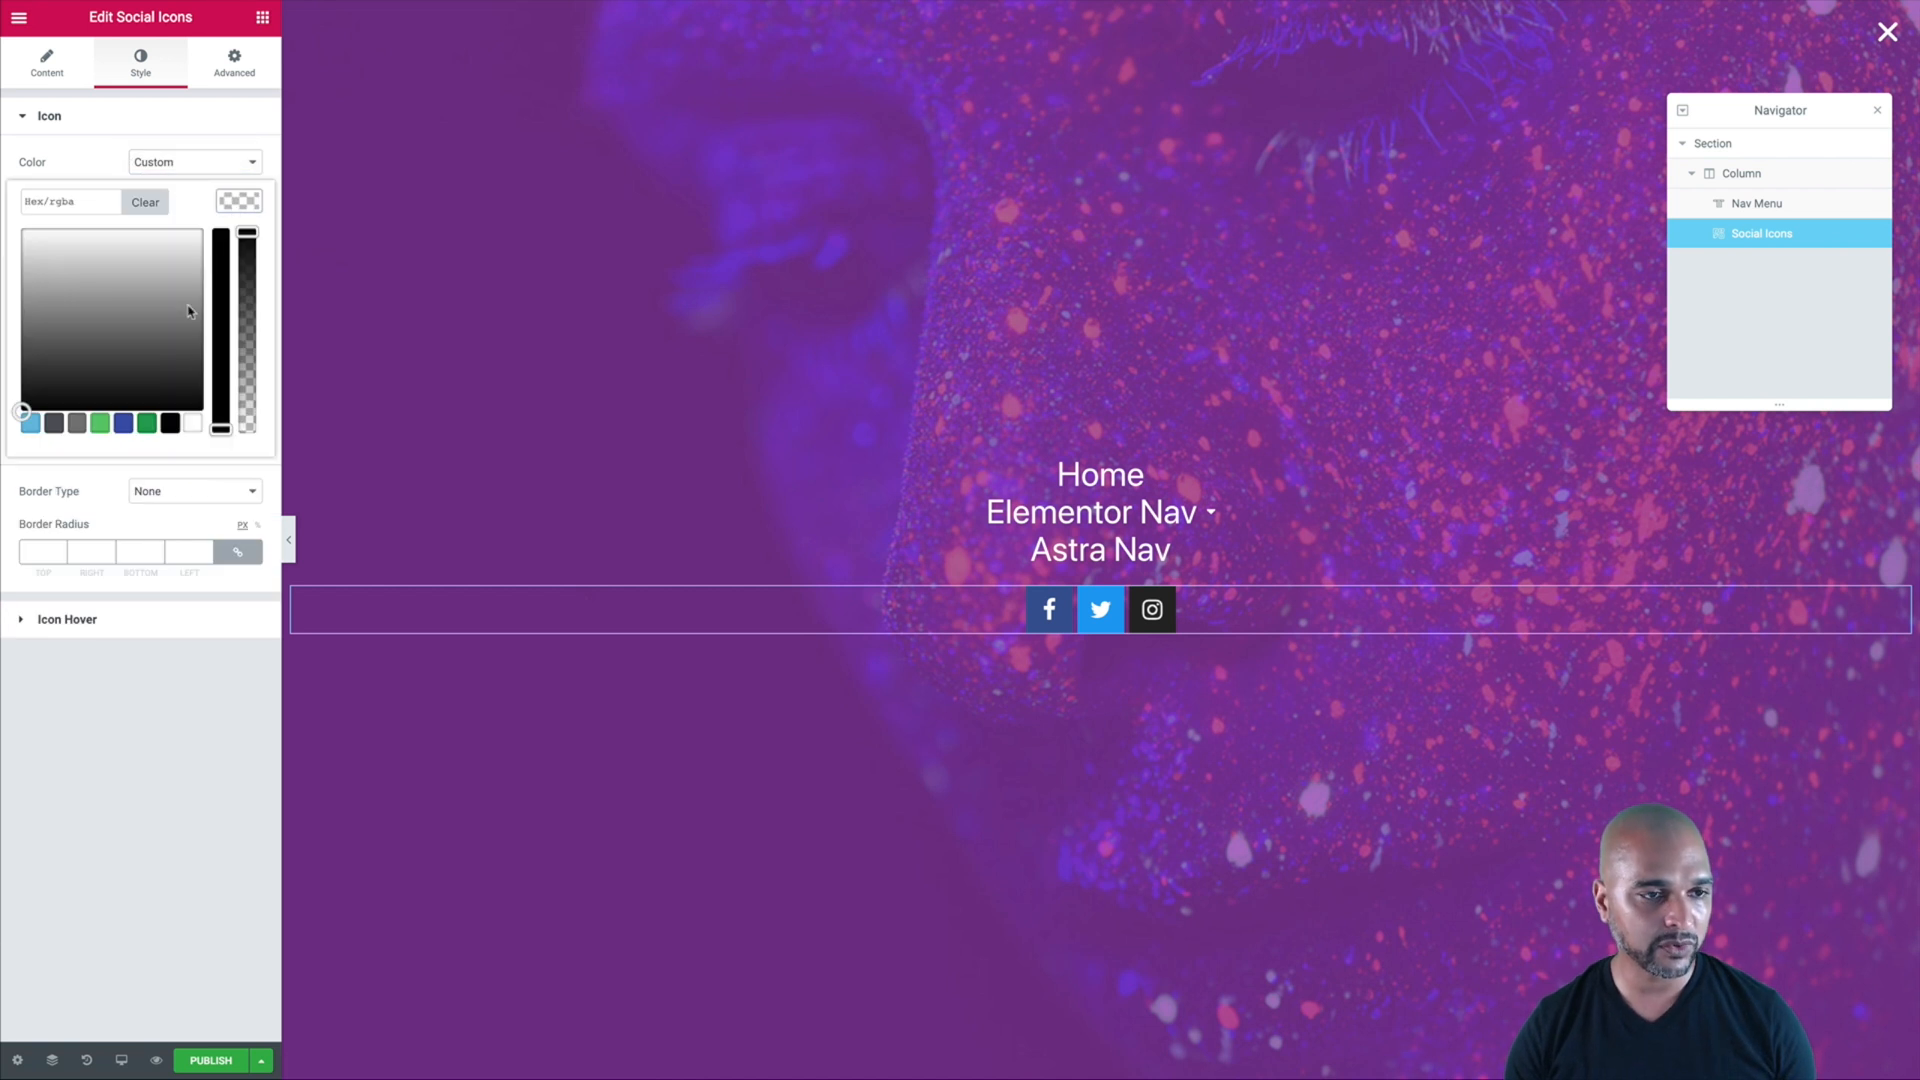
pyautogui.click(170, 422)
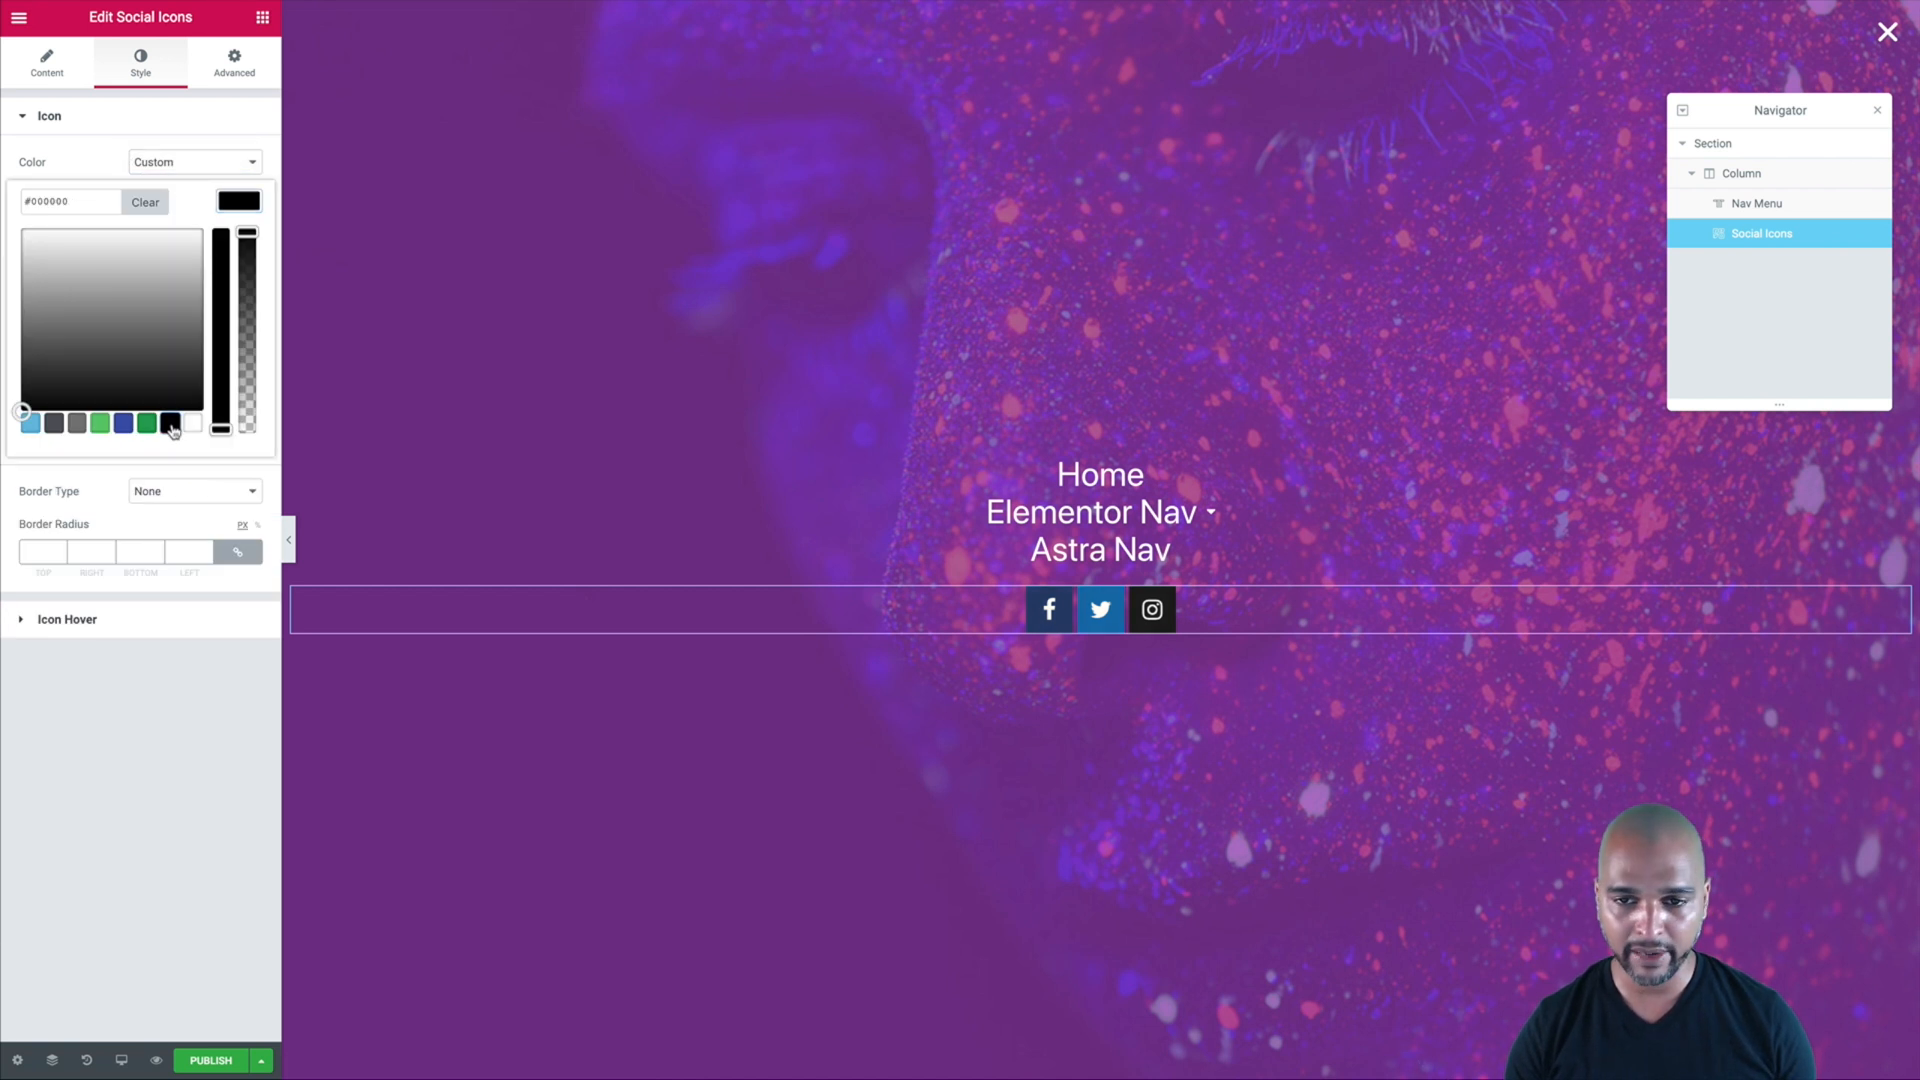
pyautogui.click(127, 800)
# - Set the social icons' size to 21, spacing to 13 and padding to 0.5
pyautogui.moveTo(24, 308); pyautogui.dragTo(27, 312)
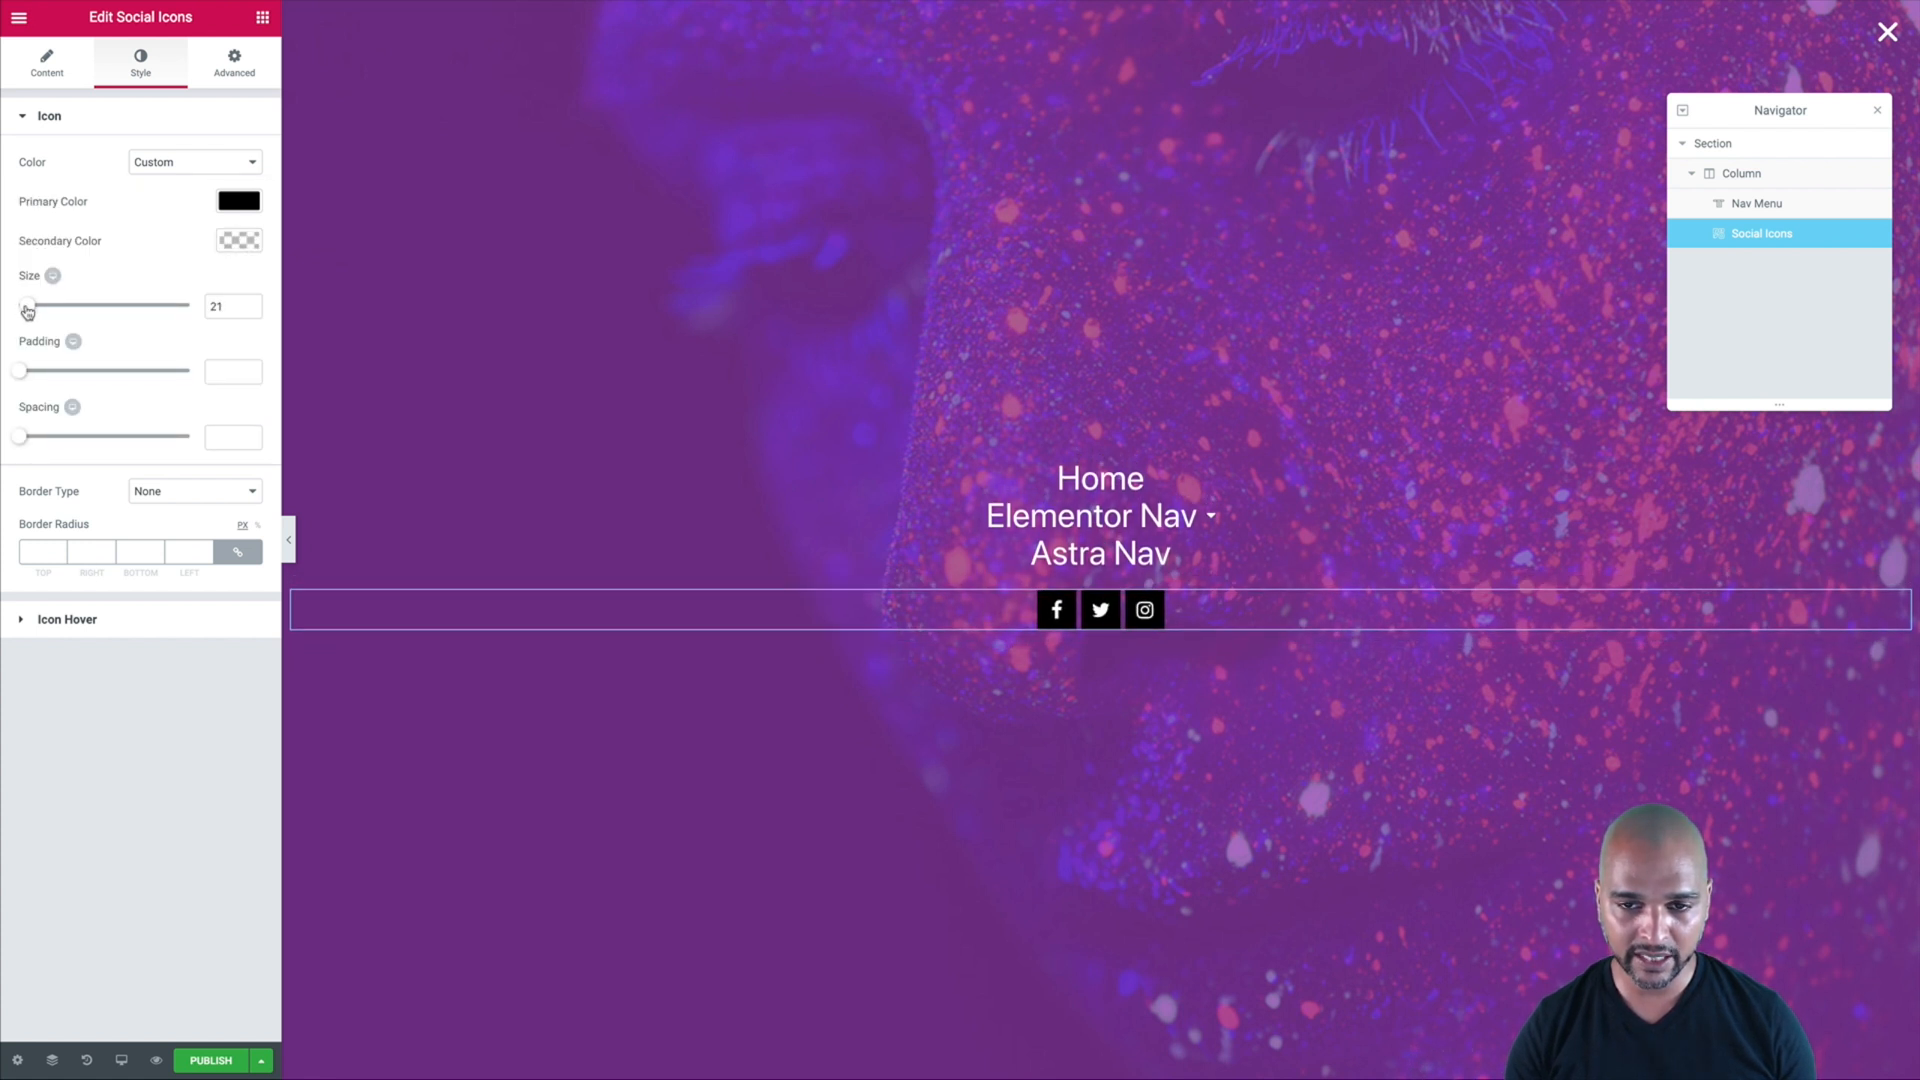
pyautogui.moveTo(21, 444); pyautogui.dragTo(43, 449)
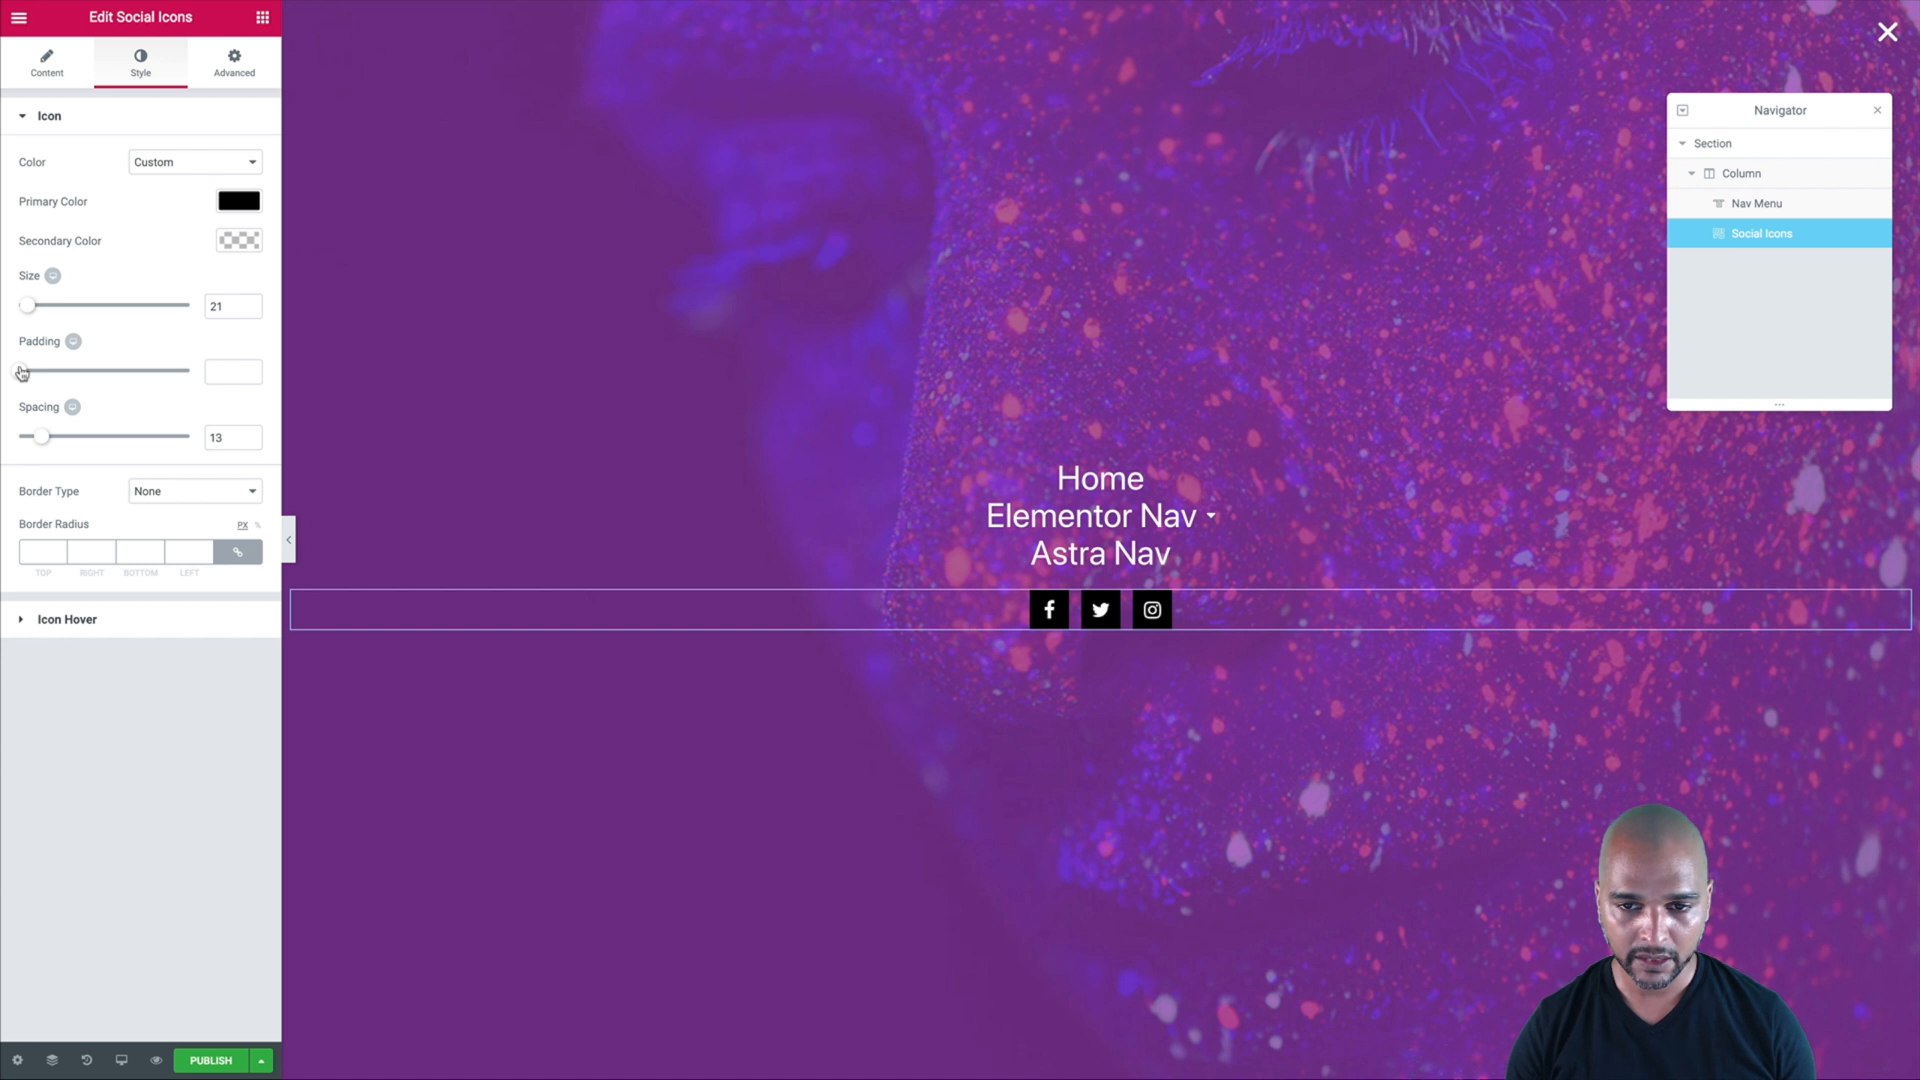
pyautogui.moveTo(22, 373); pyautogui.dragTo(38, 376)
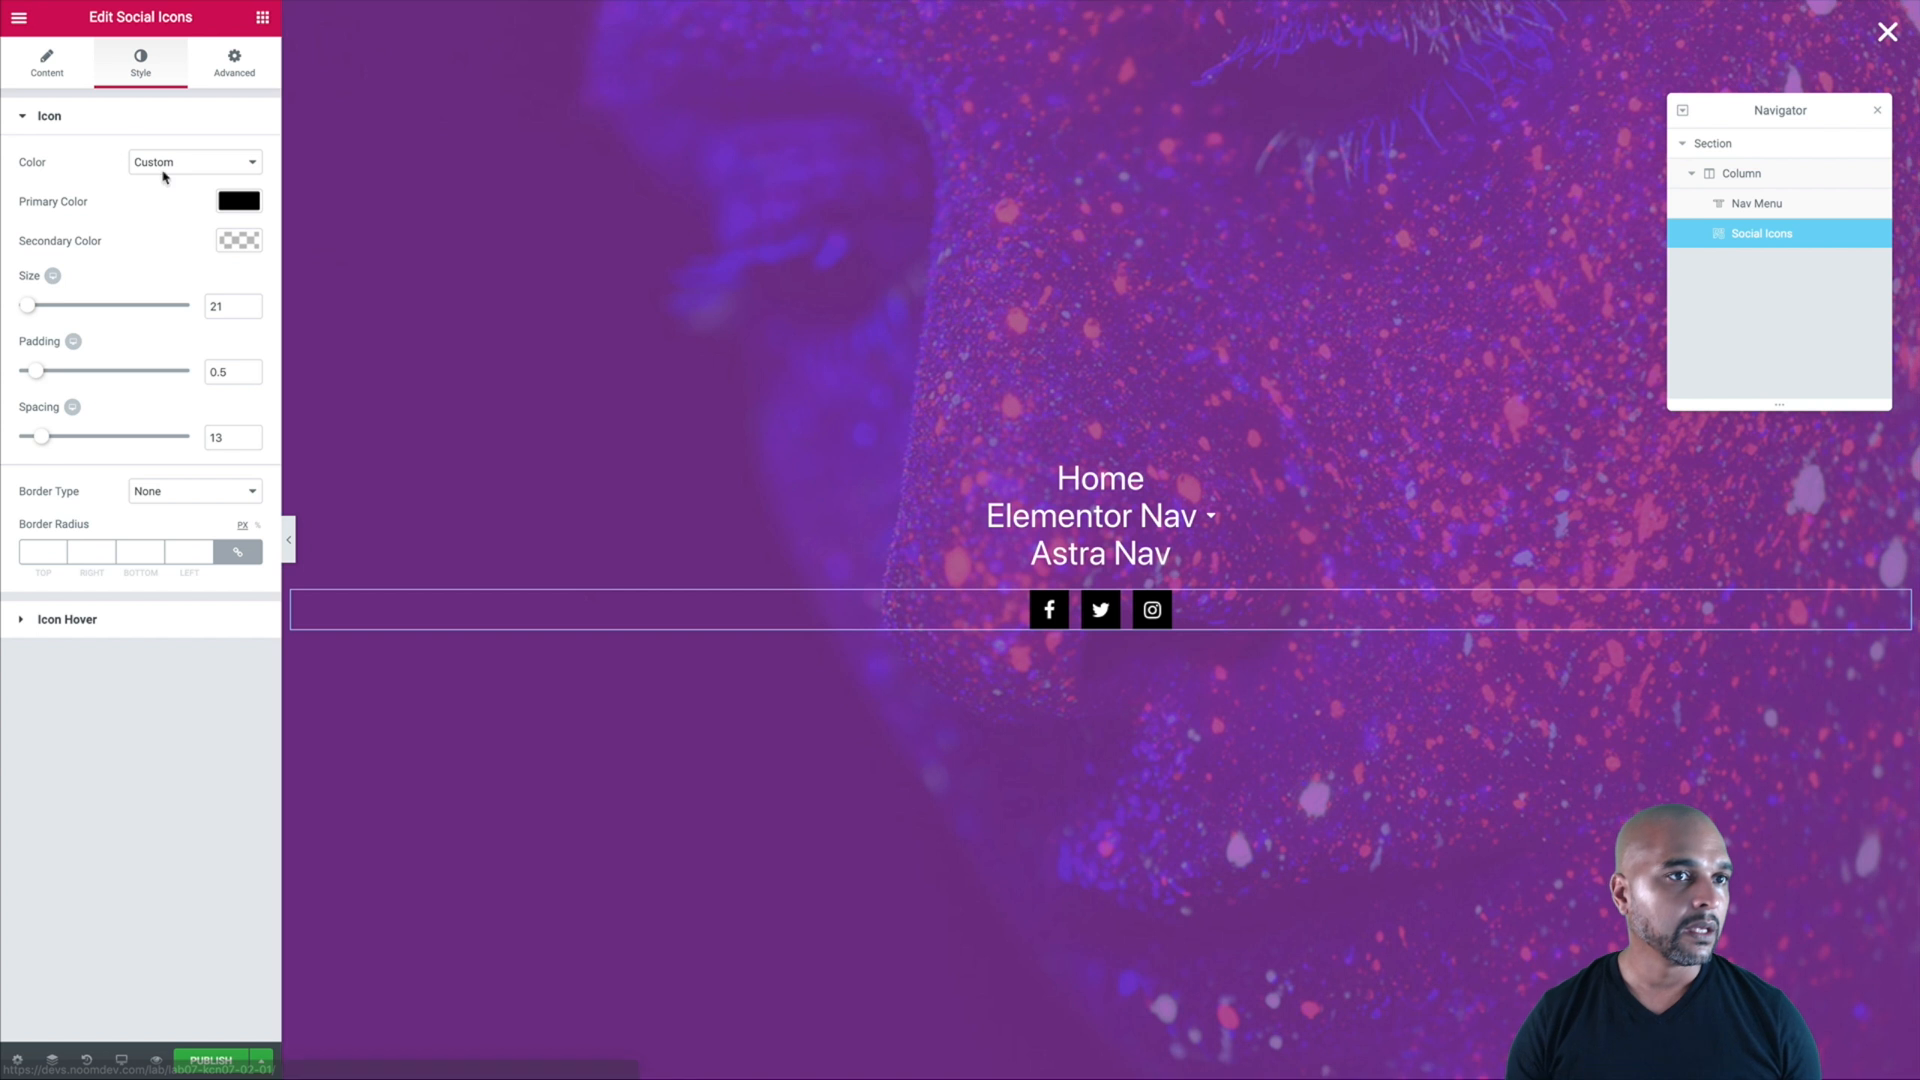
# - Insert a Spacer widget between the Nav Menu and the Social Icons
pyautogui.click(262, 17)
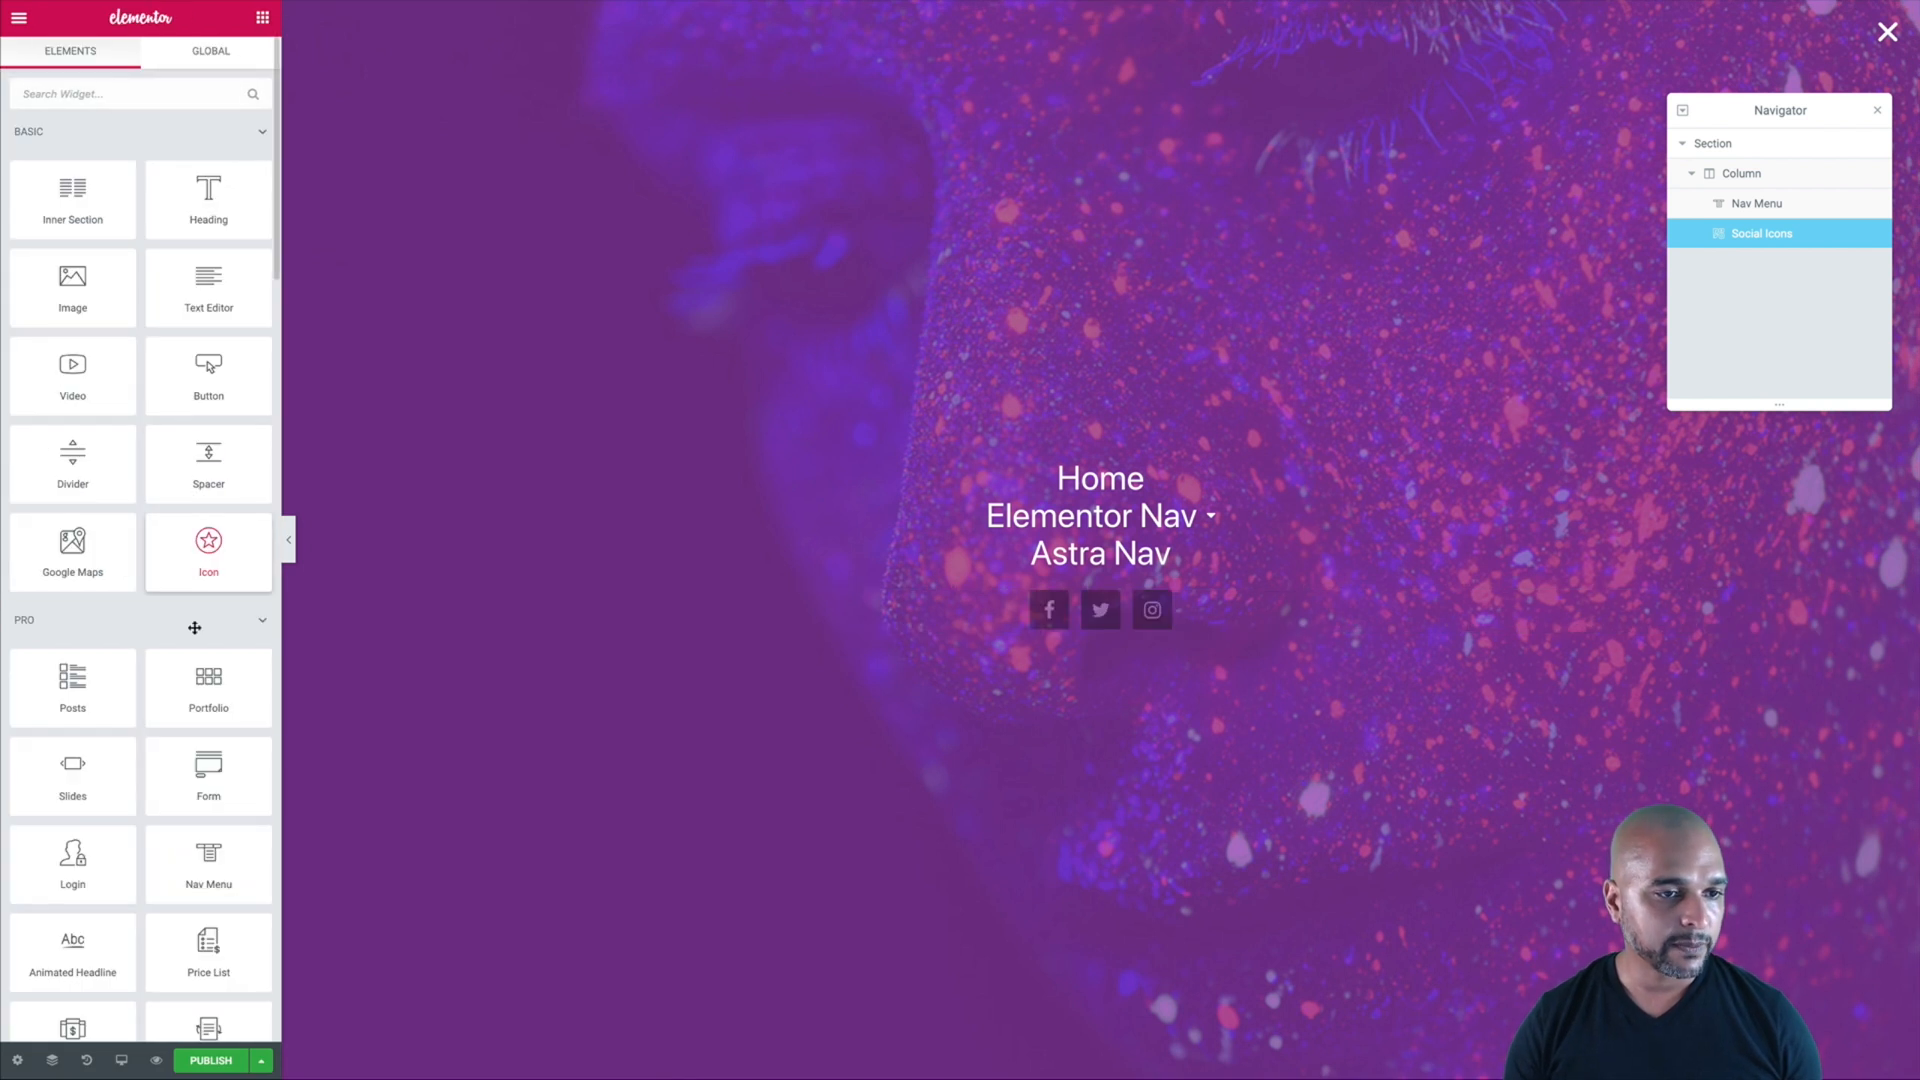
pyautogui.moveTo(203, 455); pyautogui.dragTo(1140, 574)
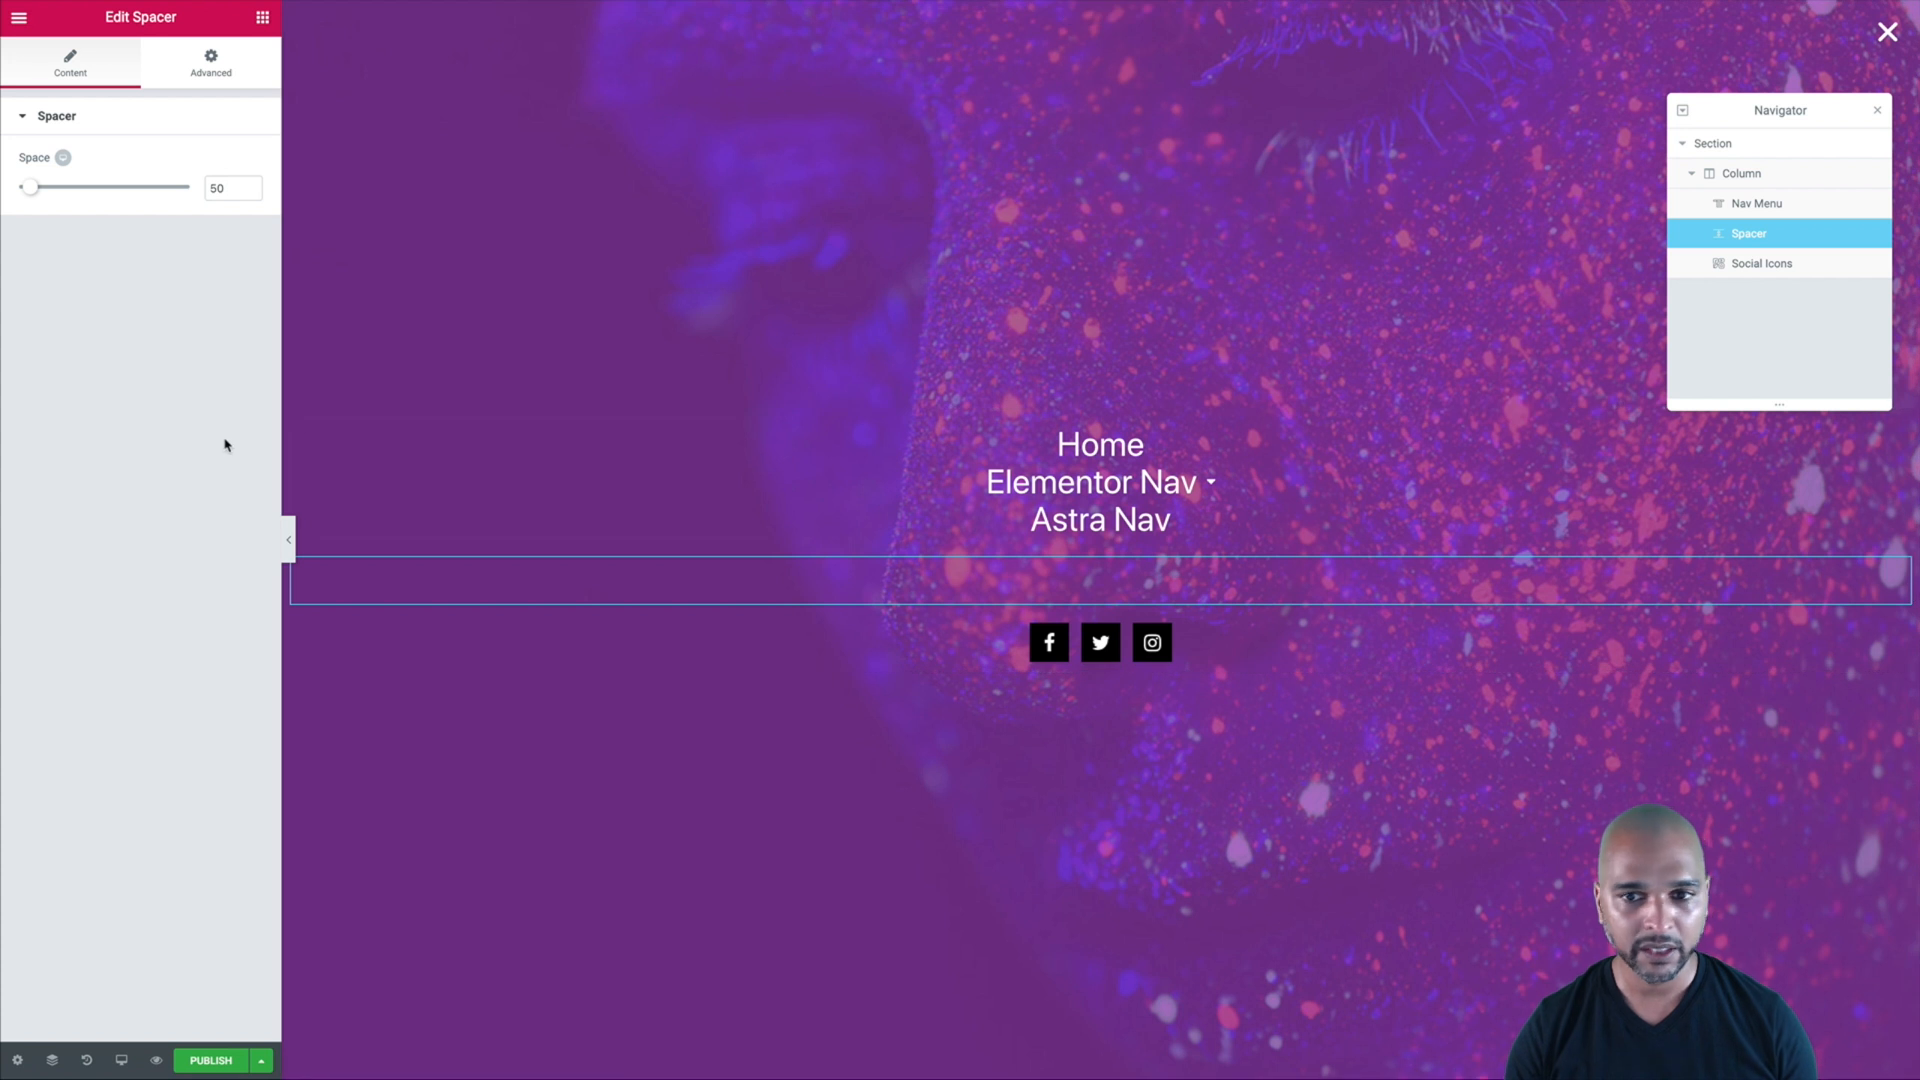
# - Publish the popup with an Include Entire Site condition, leaving all triggers and advanced rules off
pyautogui.click(212, 1061)
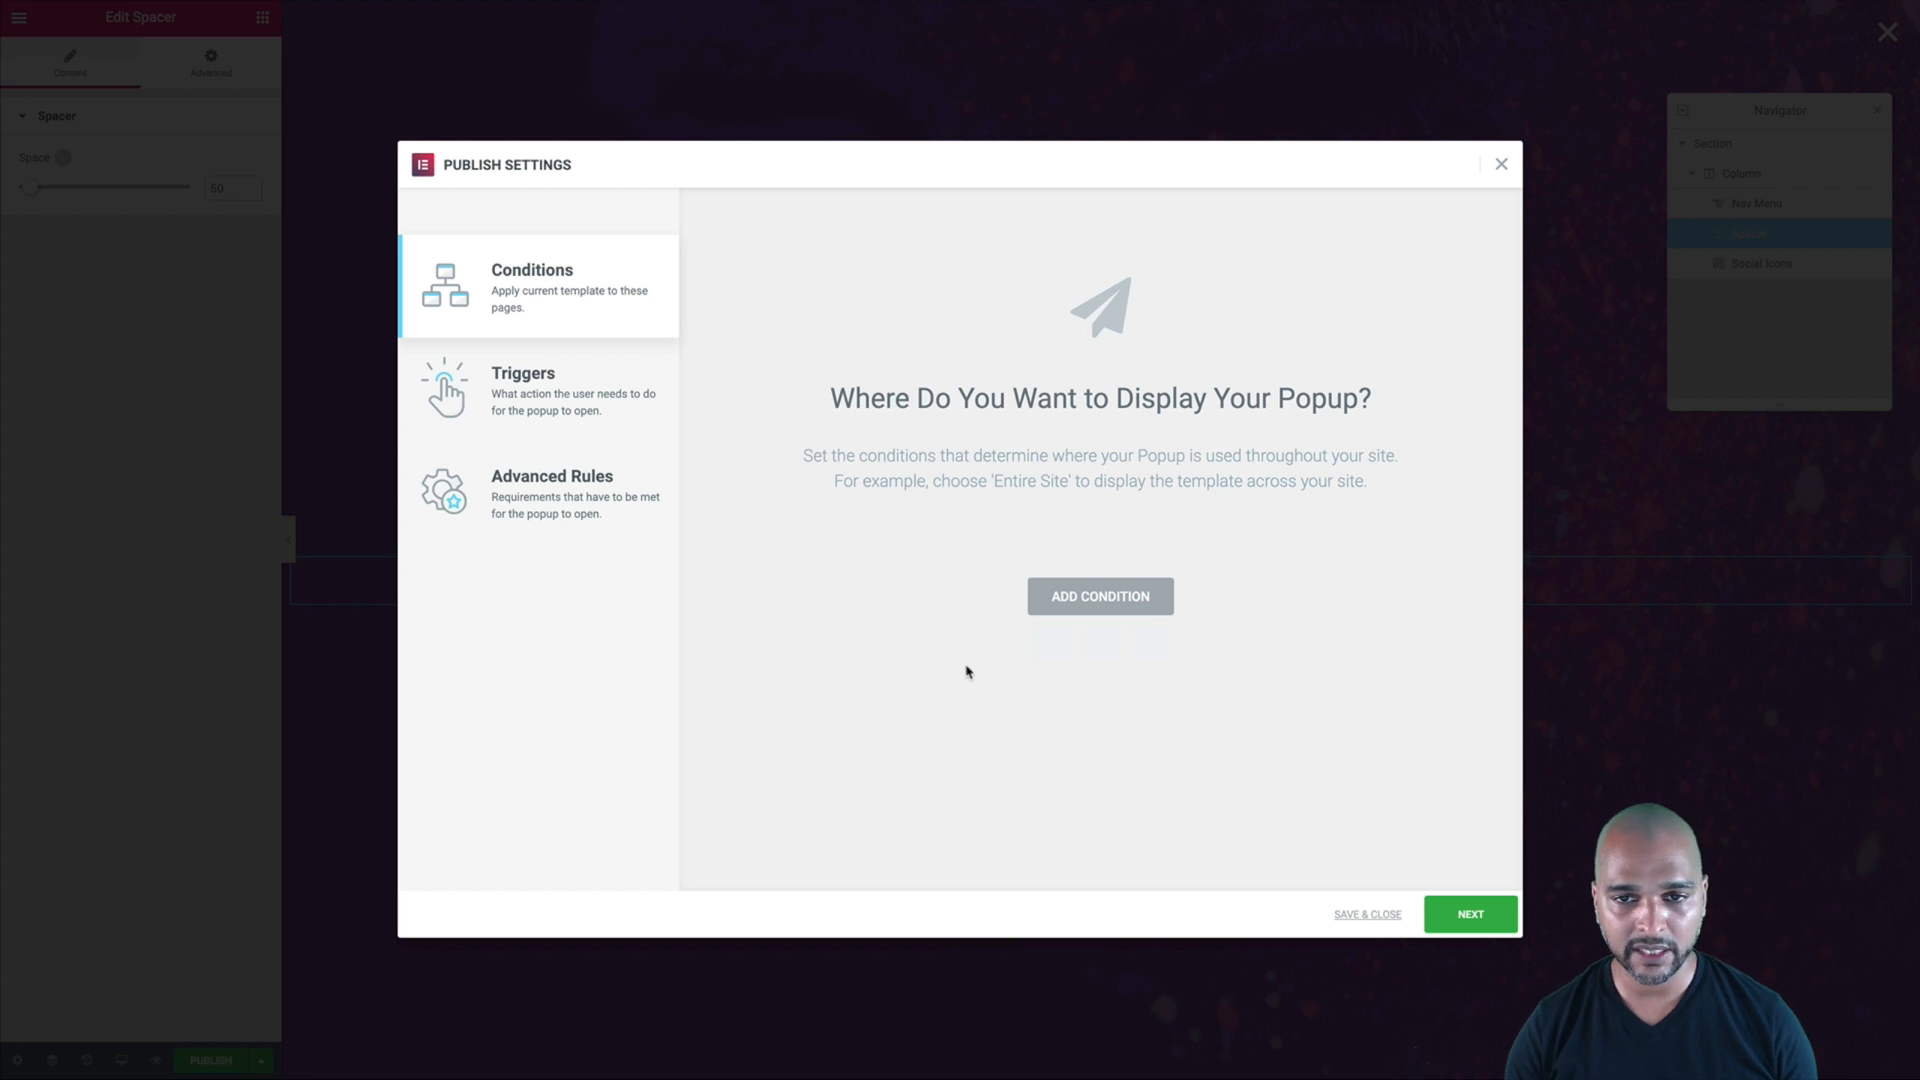
pyautogui.click(1084, 603)
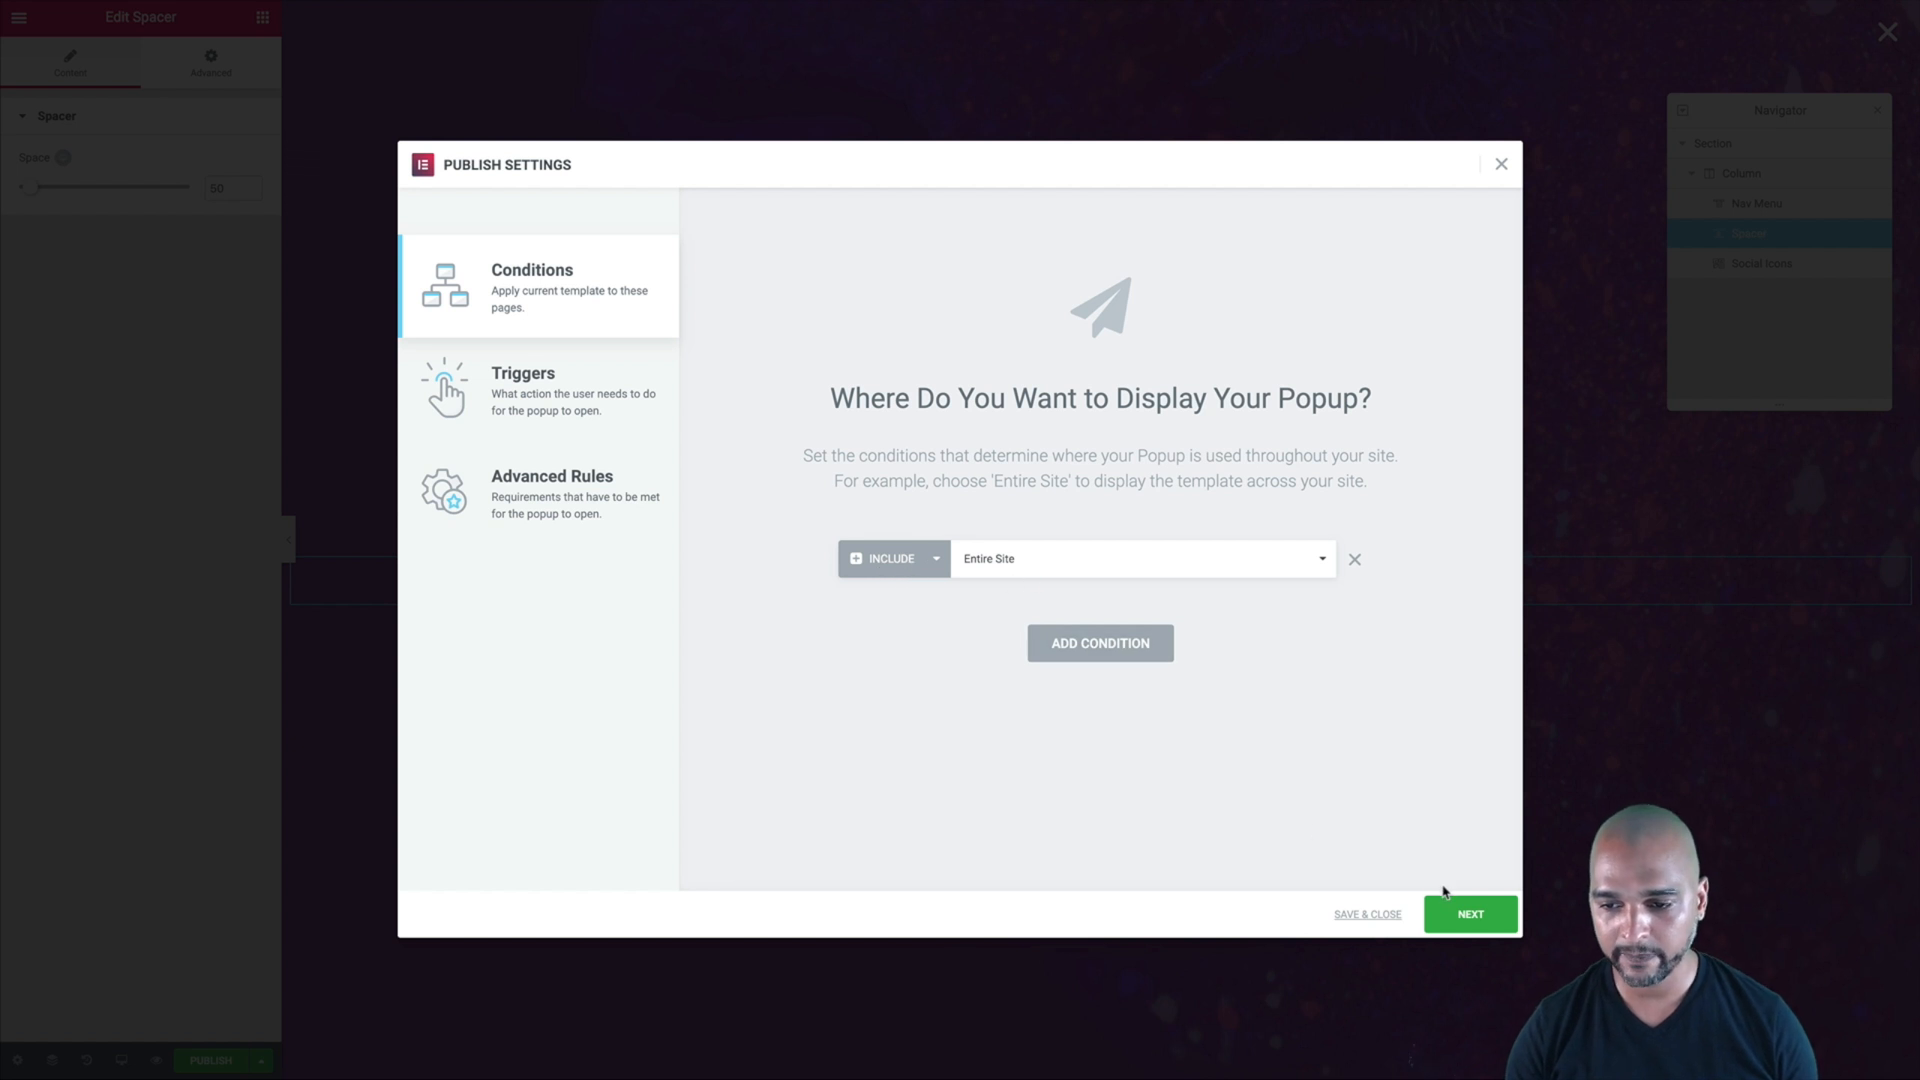
pyautogui.click(1467, 915)
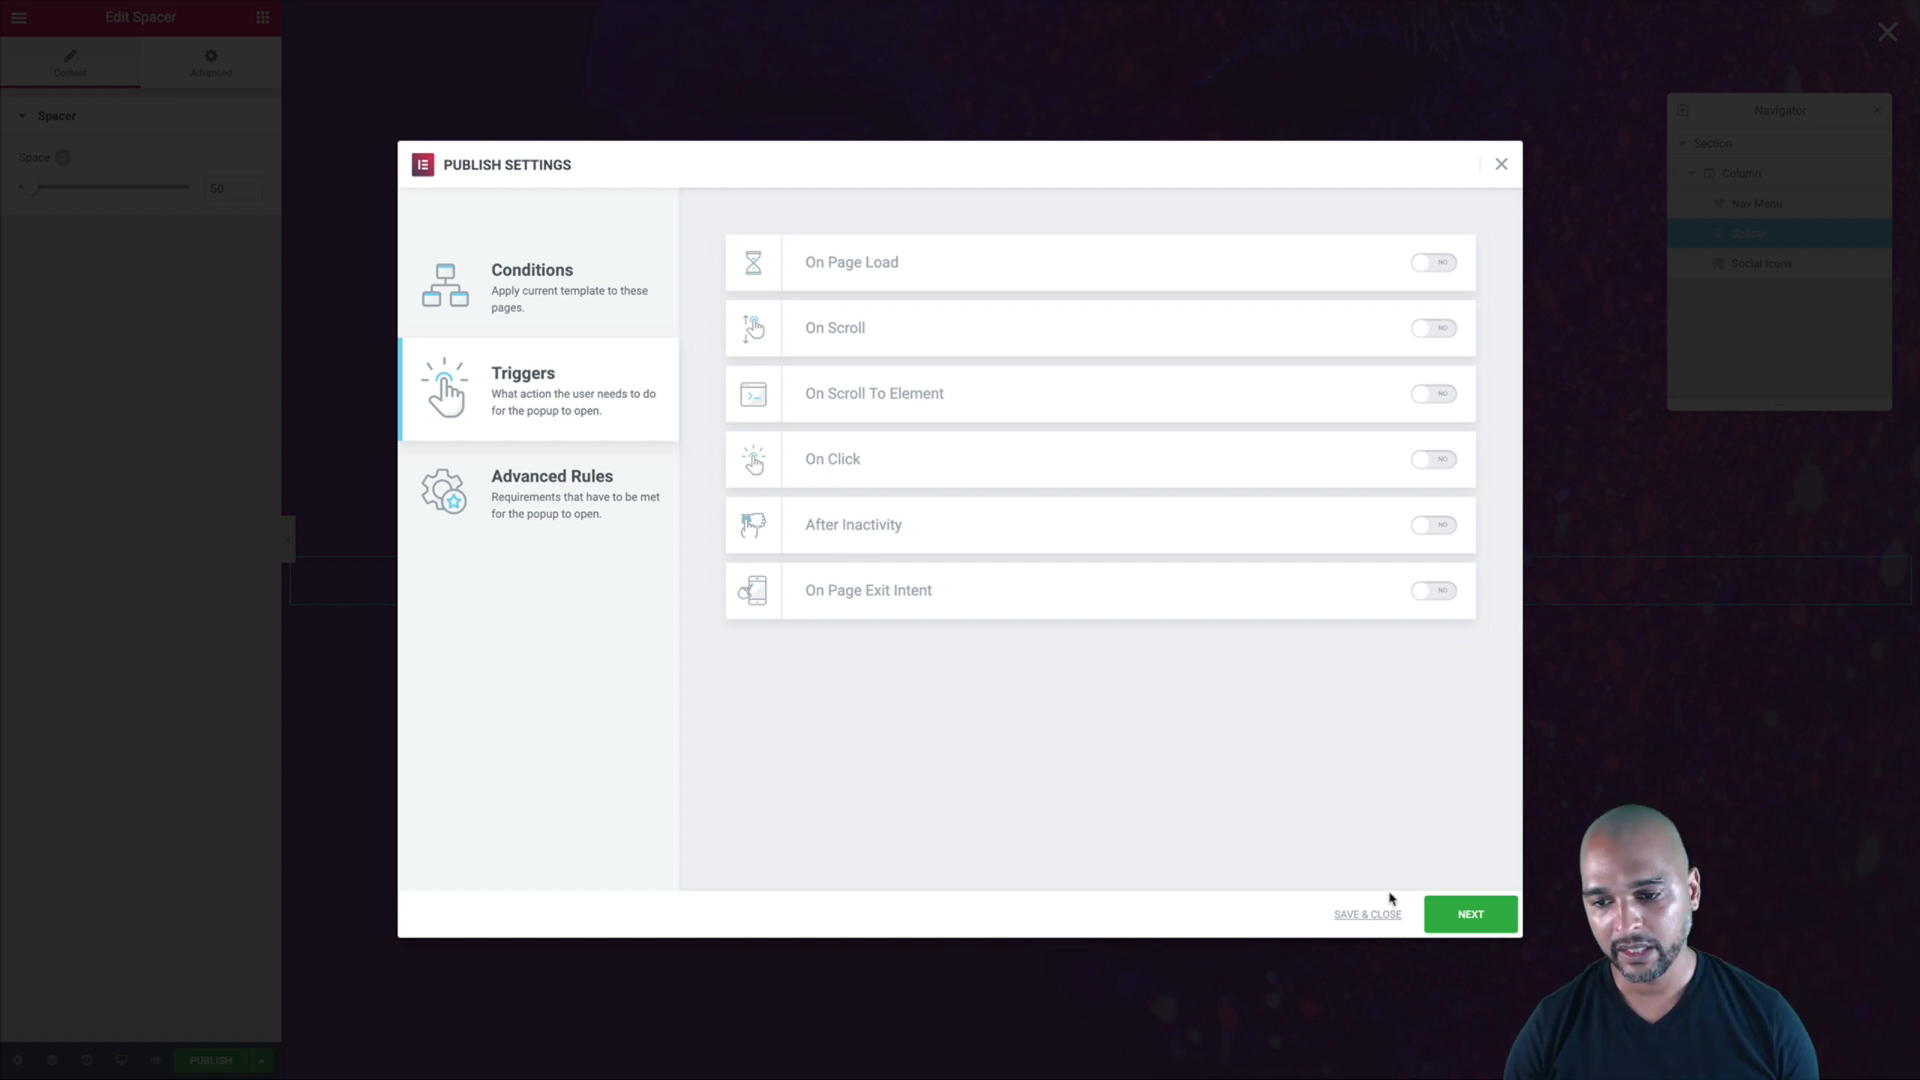
pyautogui.click(1472, 913)
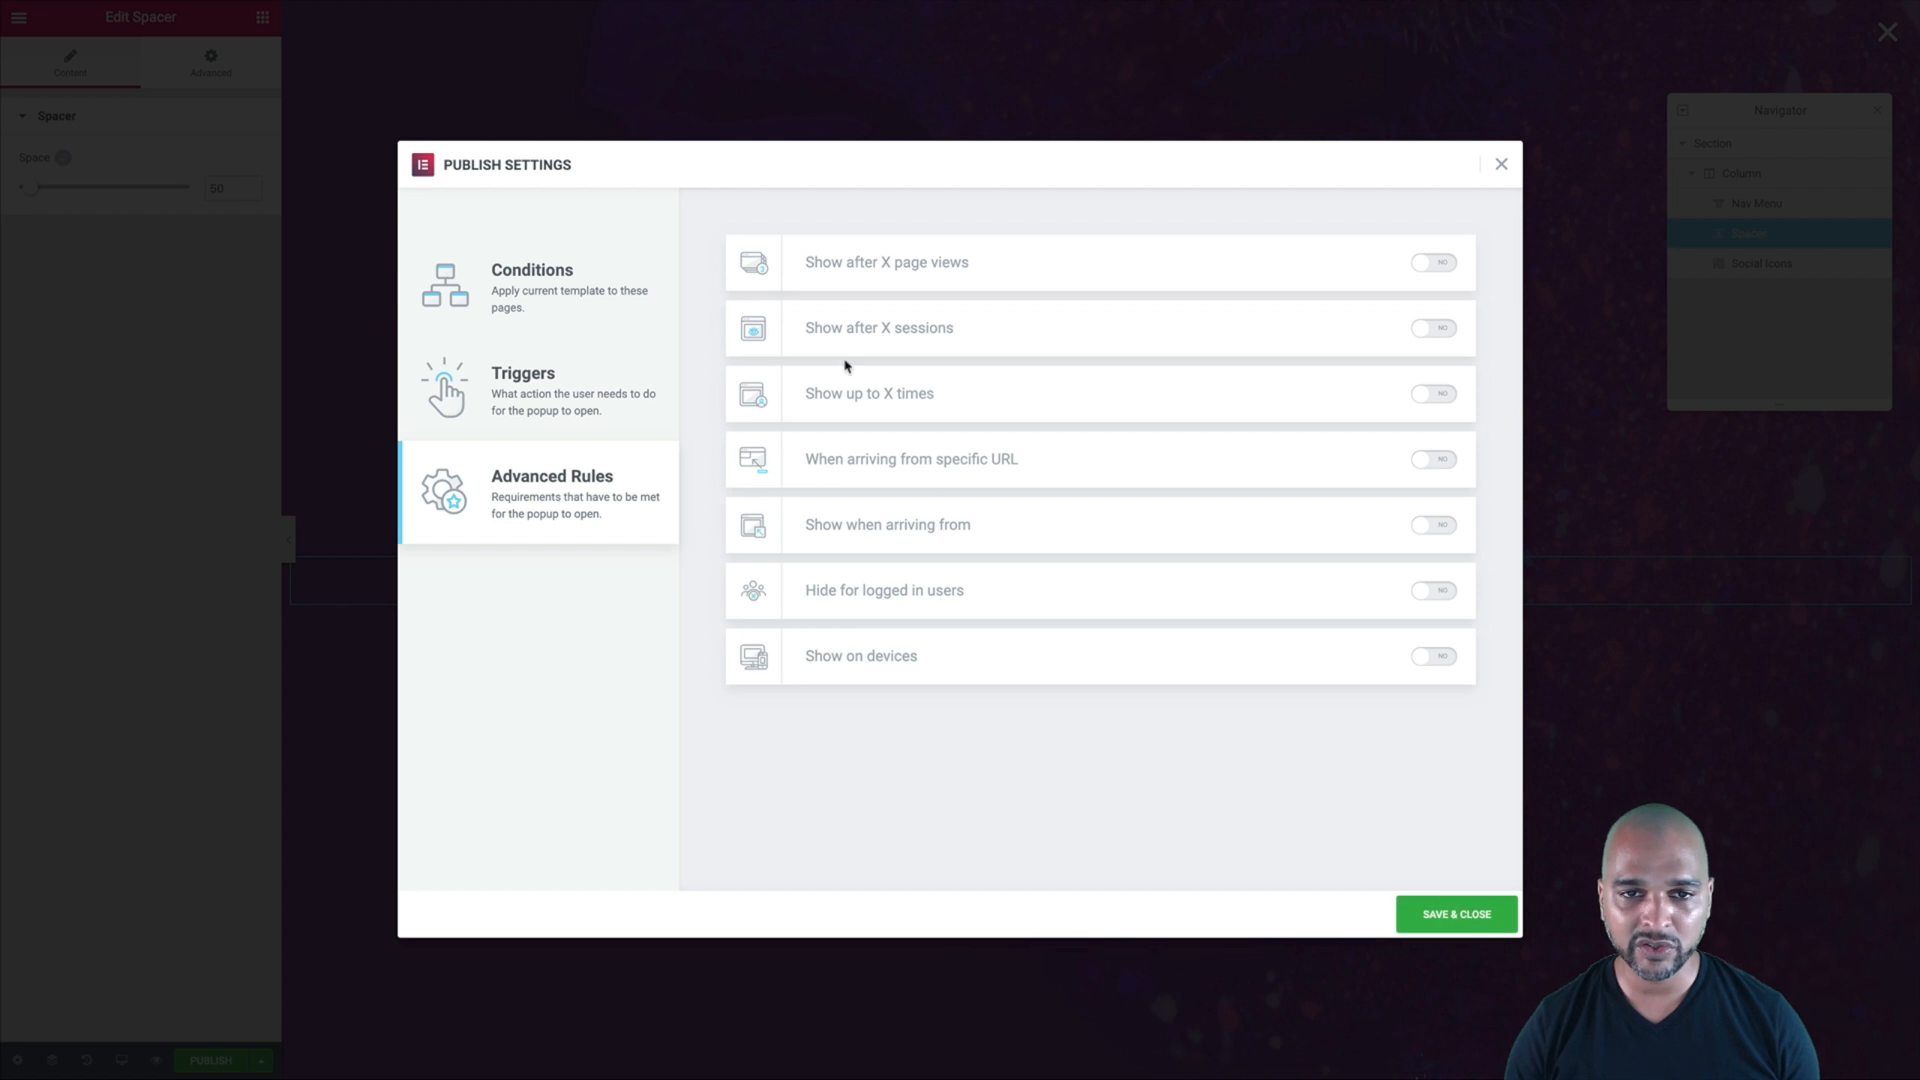
pyautogui.click(1432, 914)
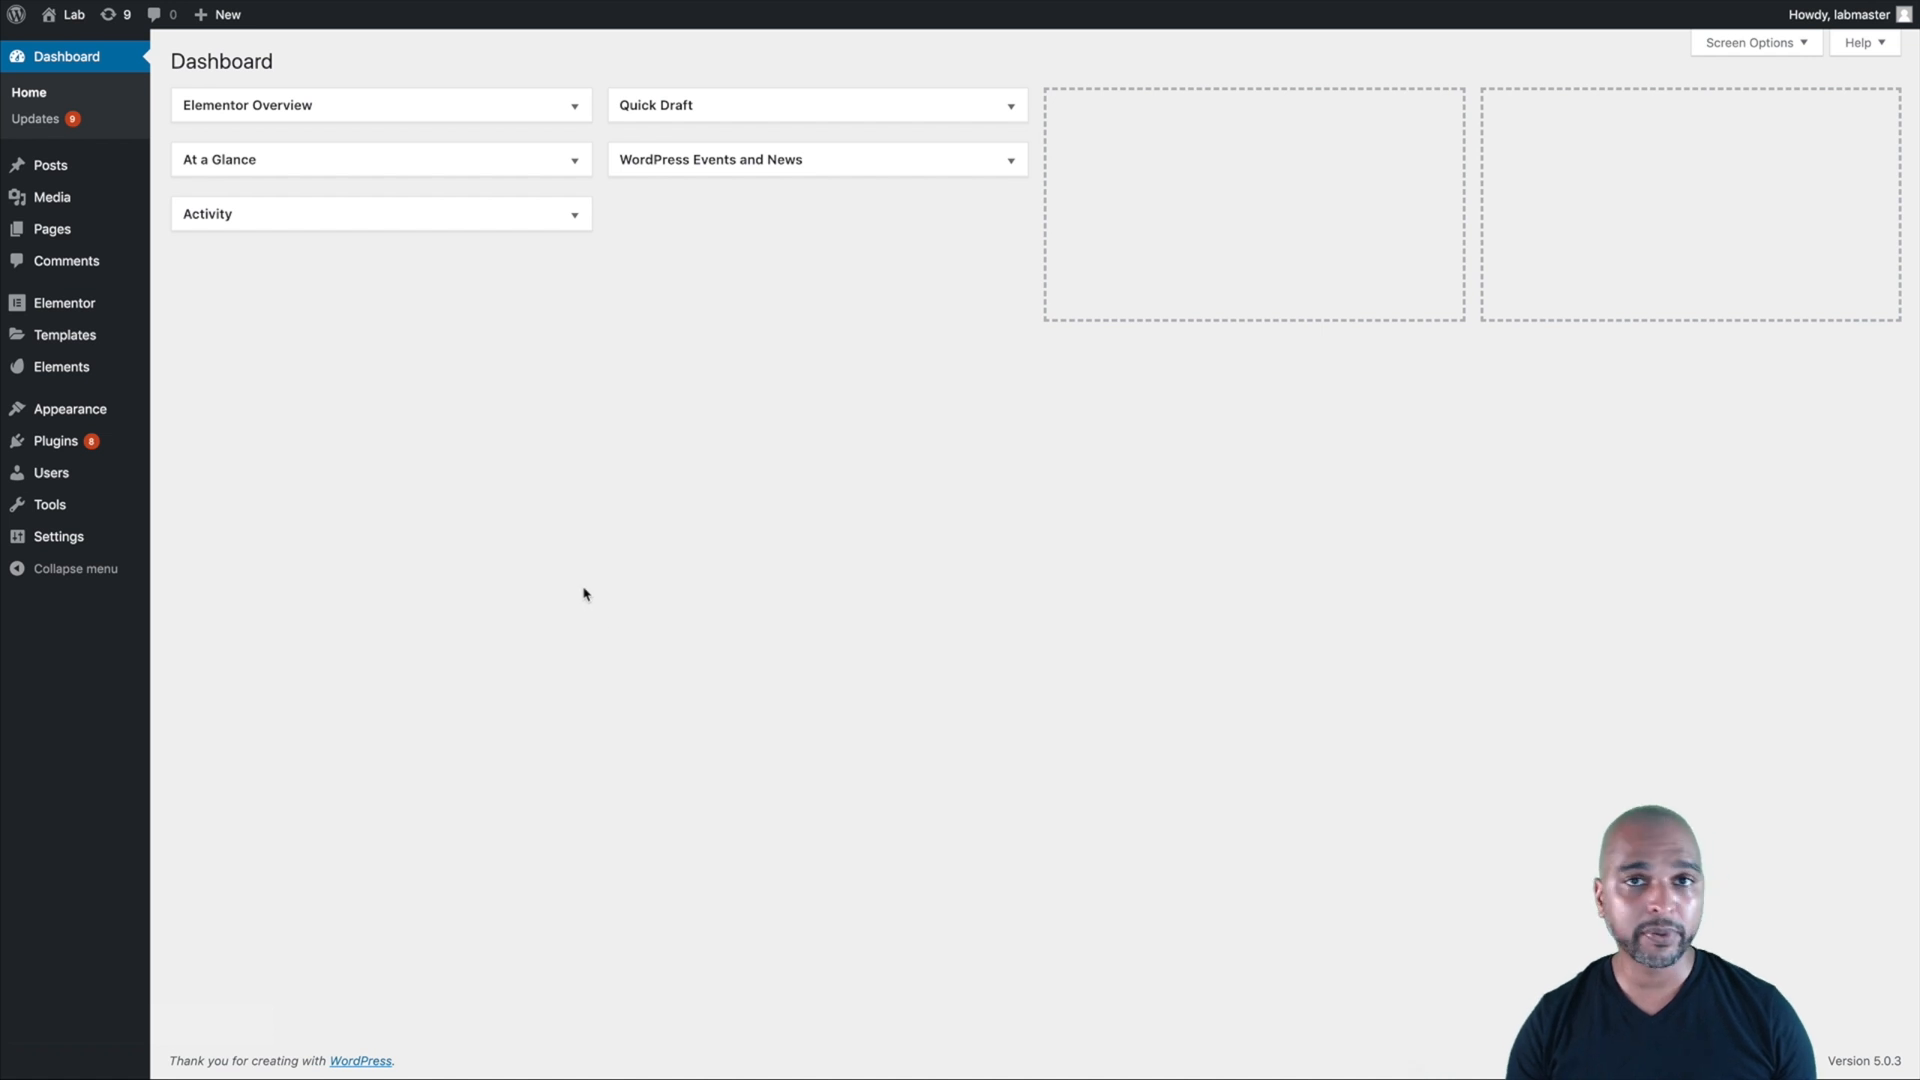
# - Create a Header template named "Fullscreen Header" in the WordPress Theme Builder
pyautogui.moveTo(145, 337)
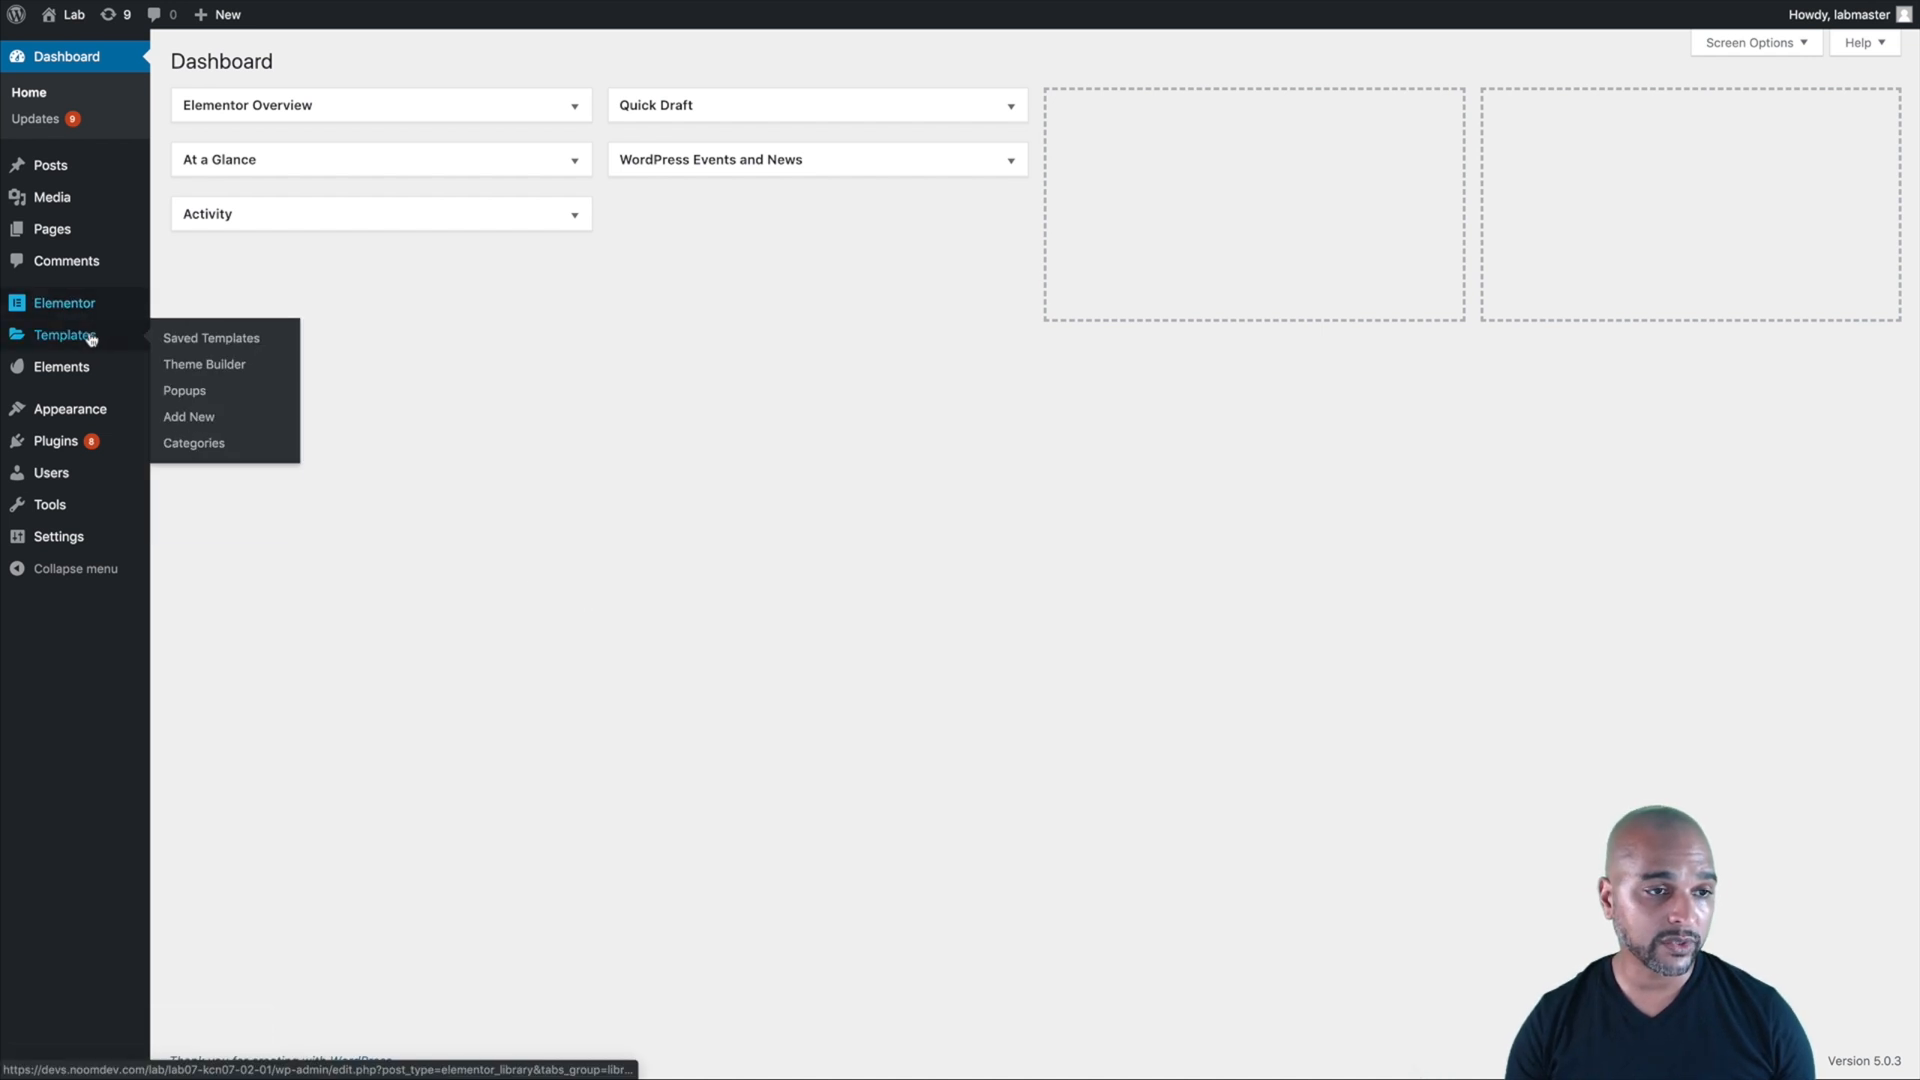
pyautogui.click(185, 366)
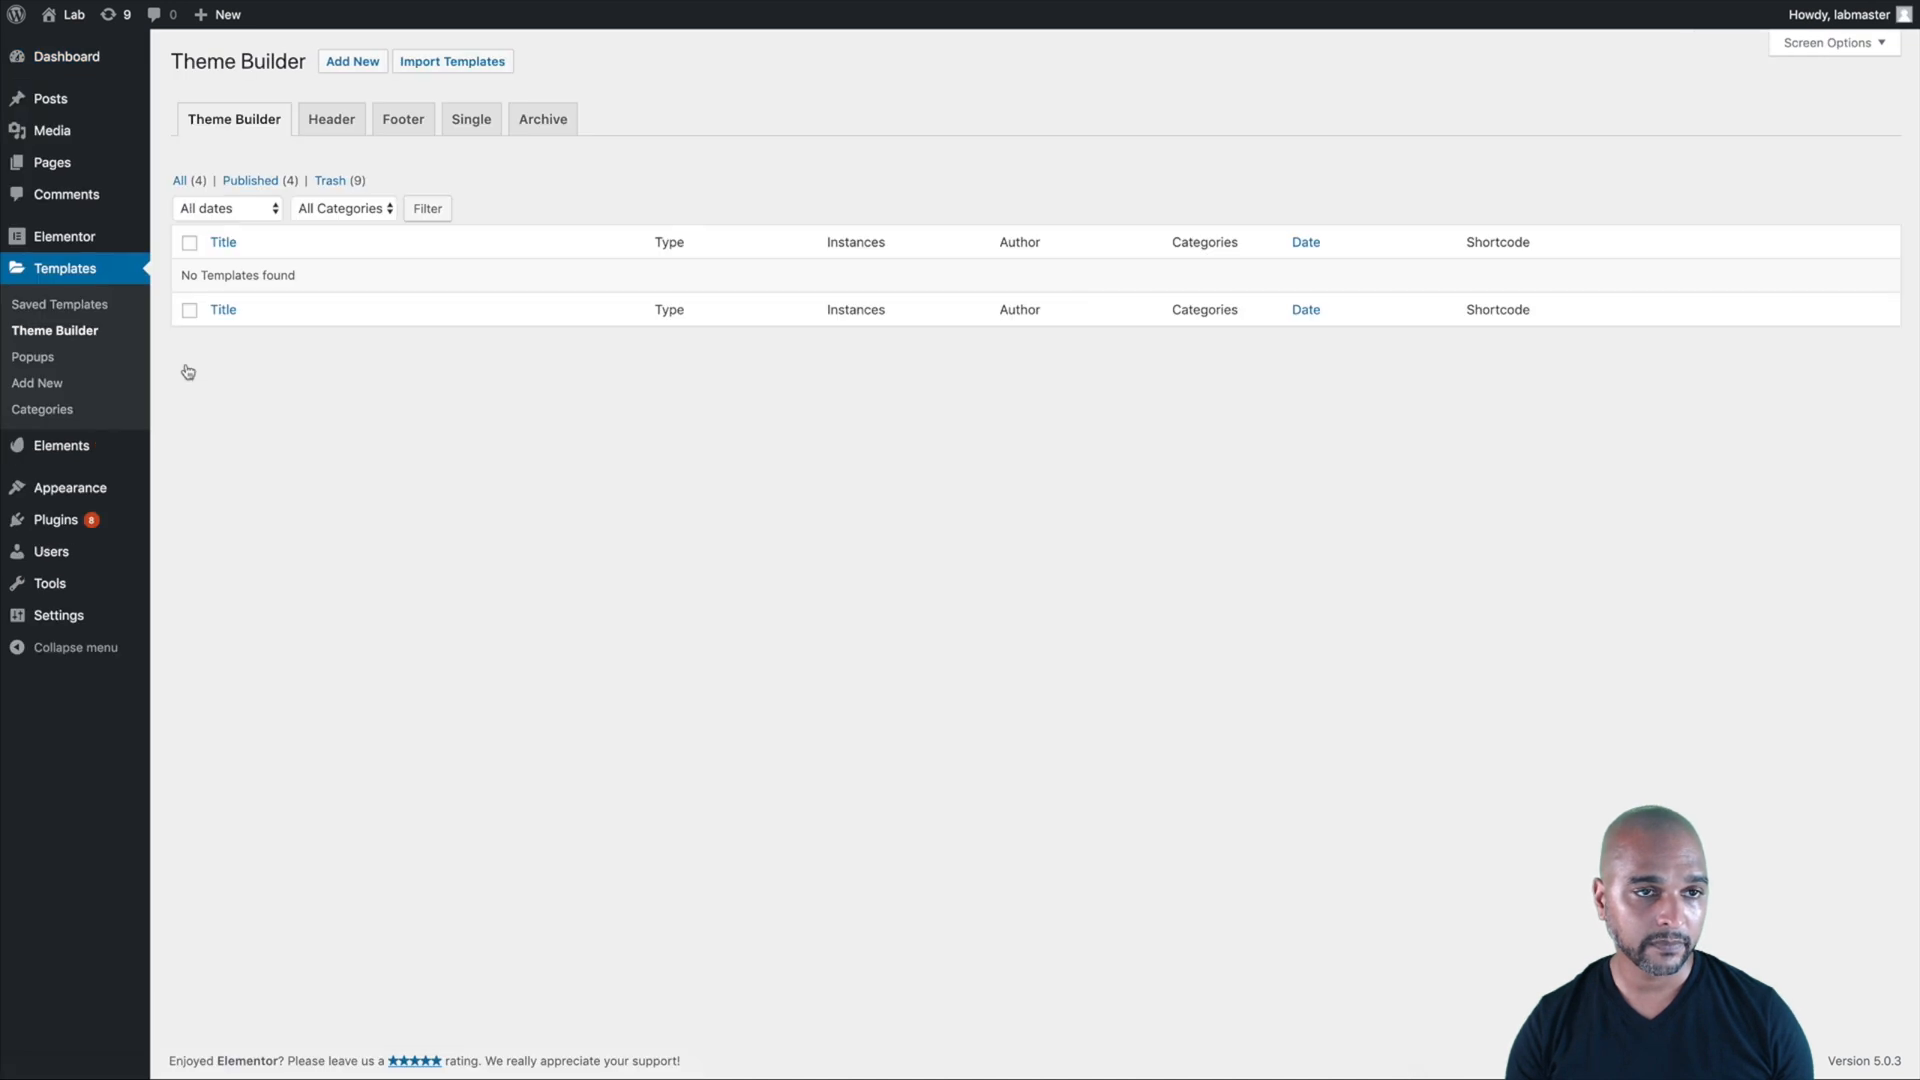
pyautogui.click(320, 120)
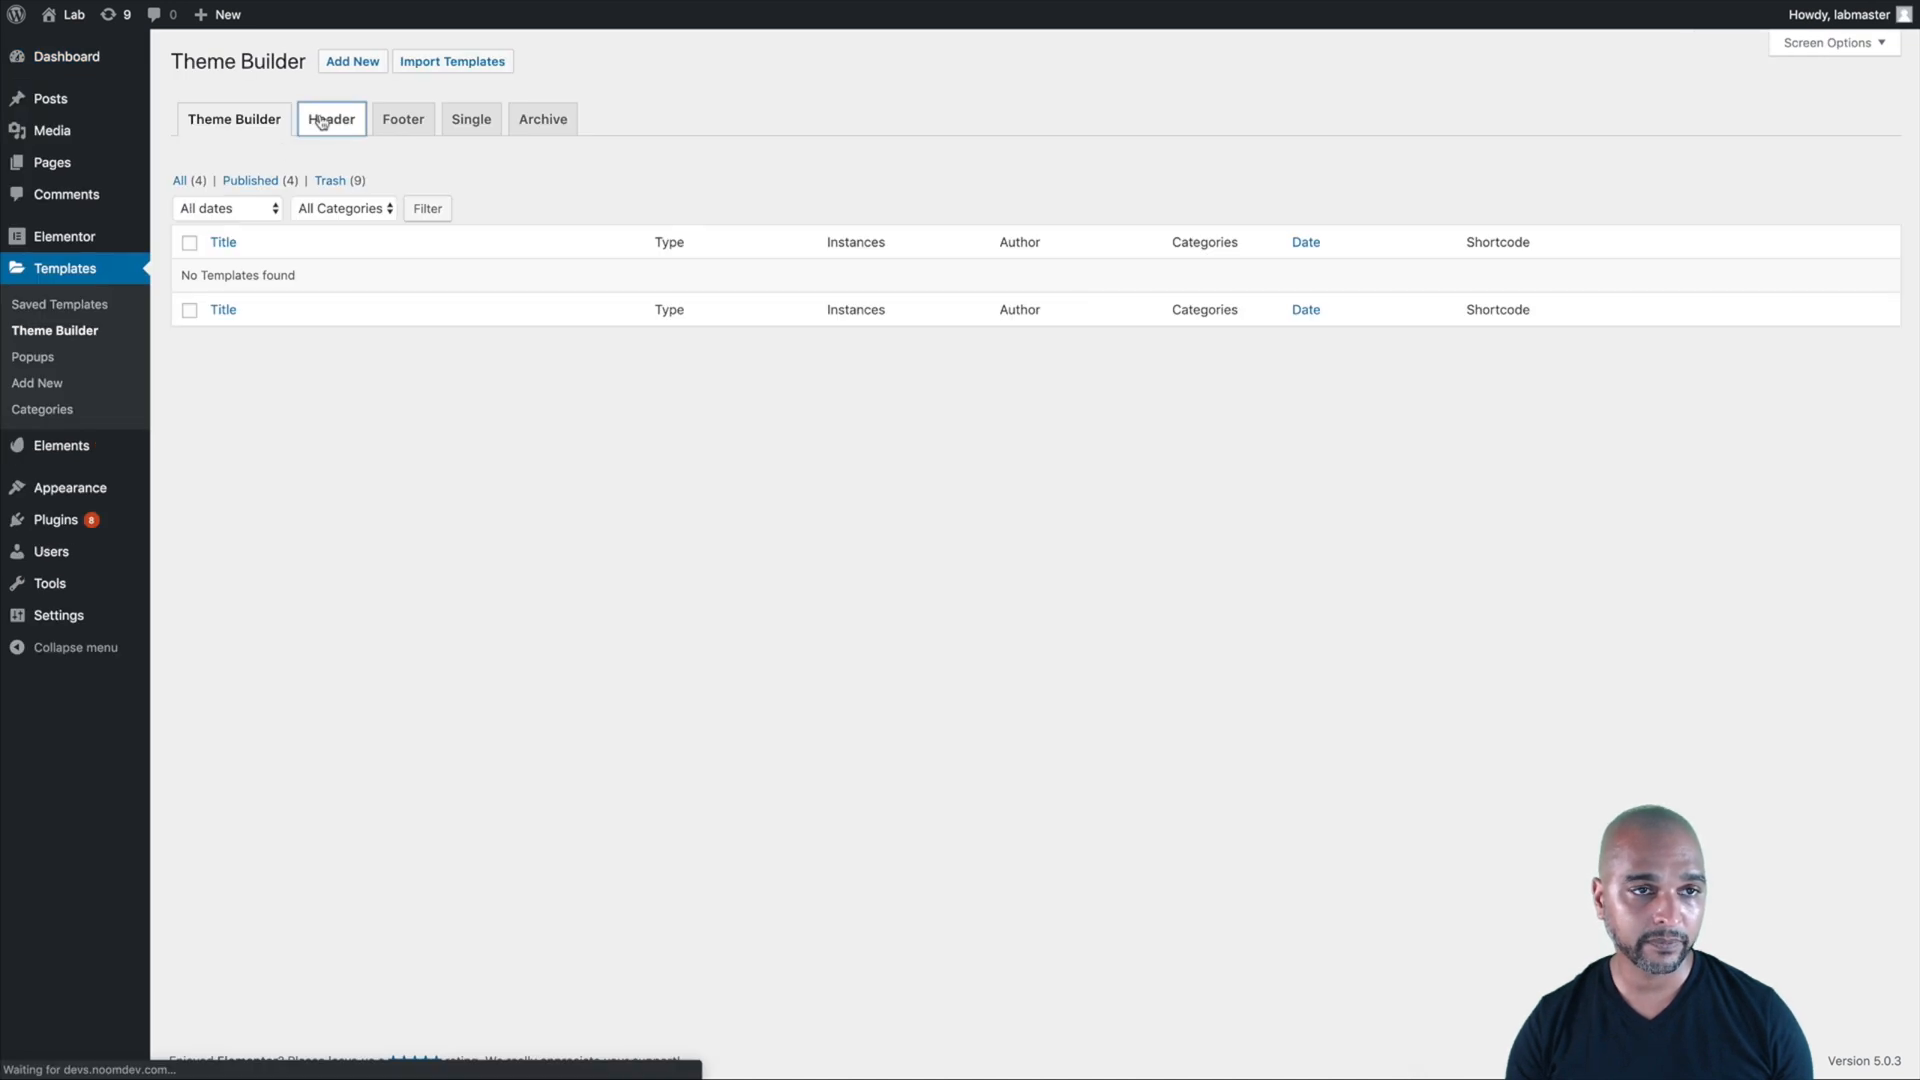
pyautogui.click(996, 497)
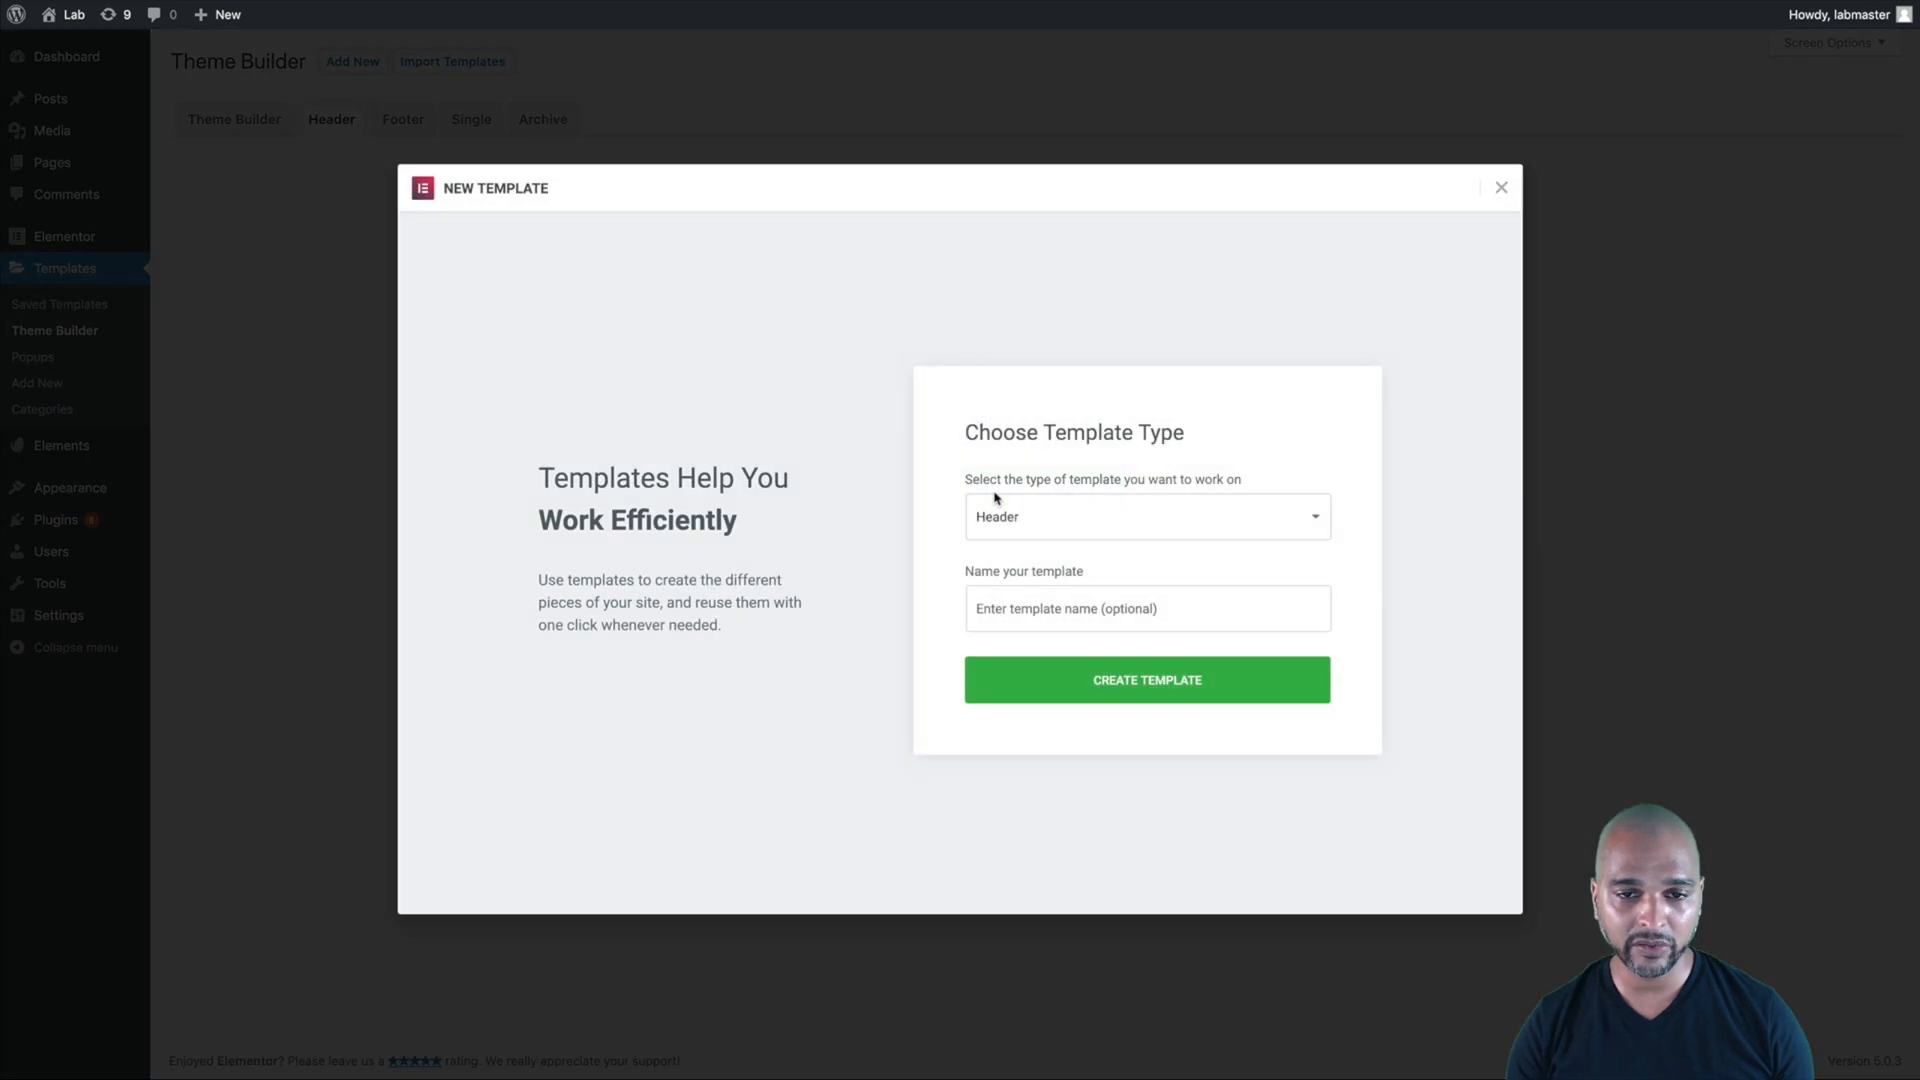
pyautogui.click(999, 599)
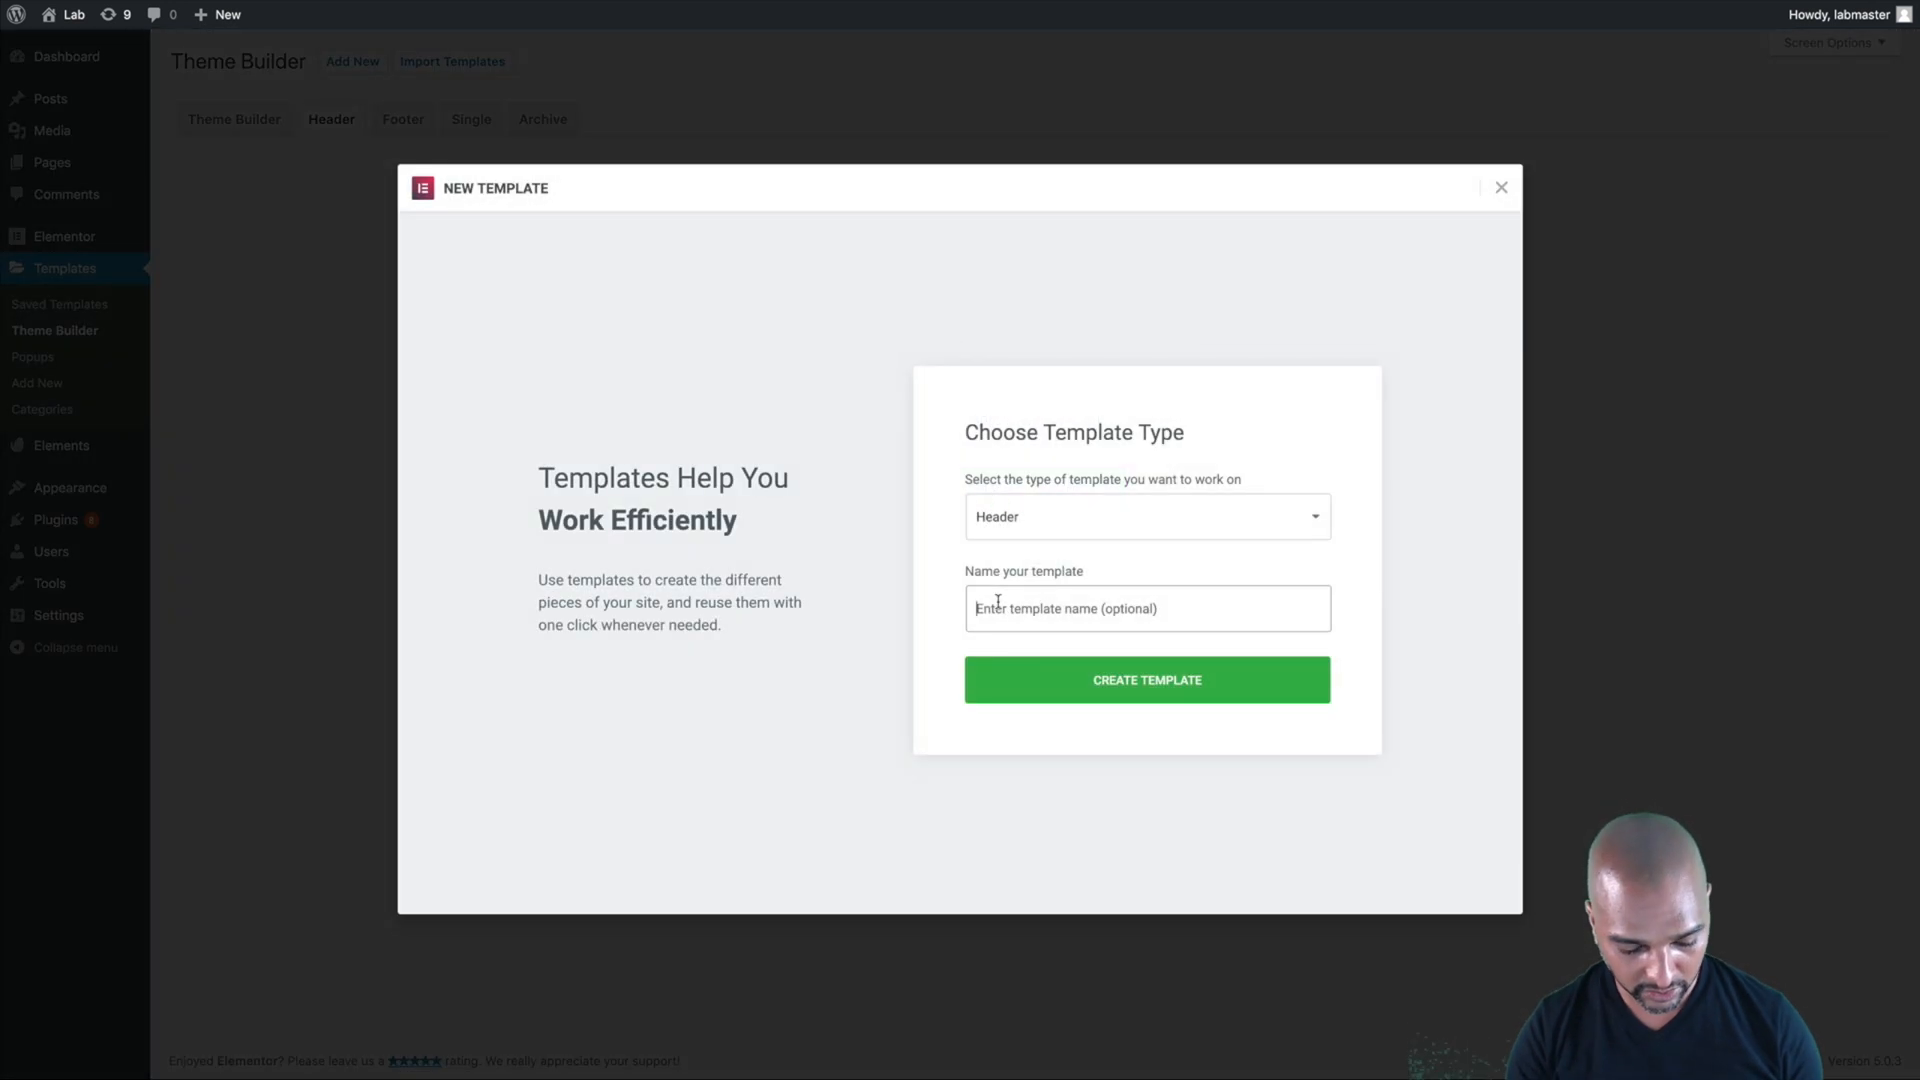
pyautogui.write('Fullscreen Header')
pyautogui.click(1064, 700)
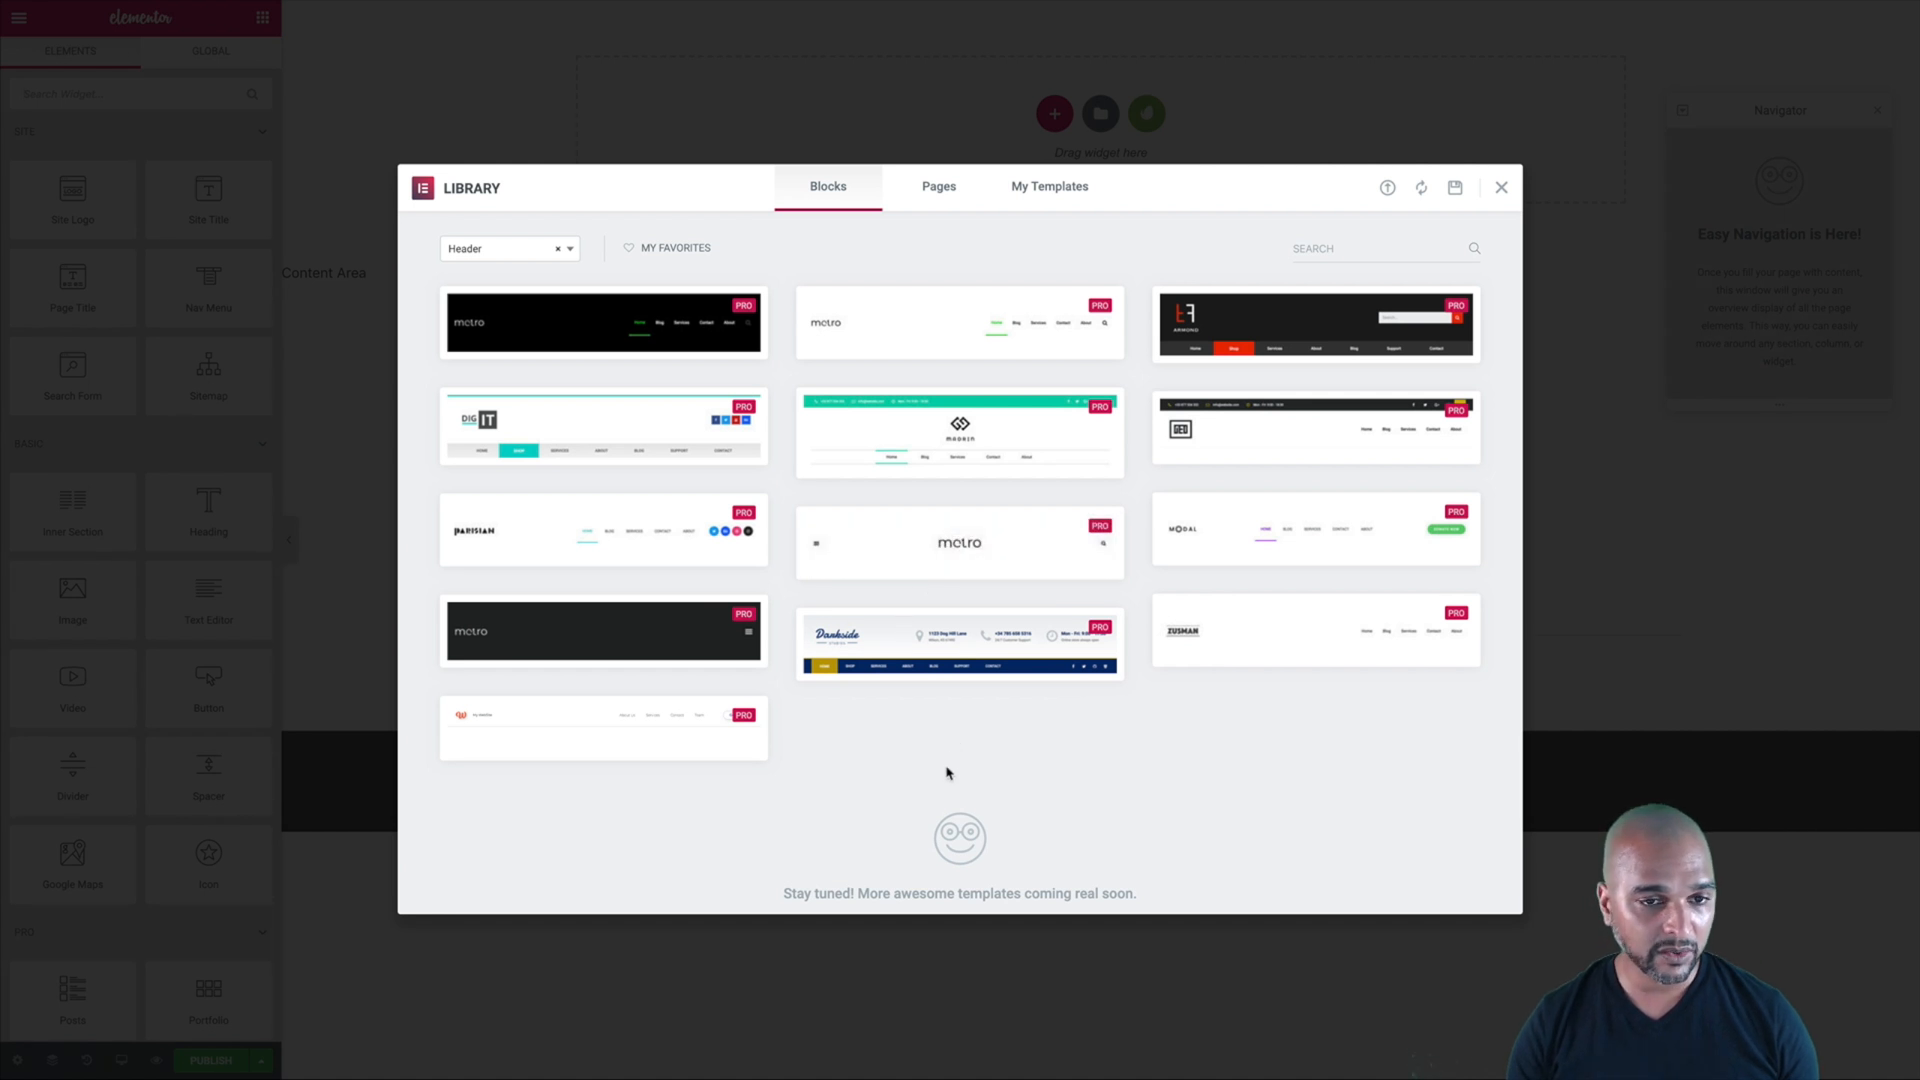
# - Insert the library header block with the green button and set its section's content width to Full Width
pyautogui.moveTo(1311, 548)
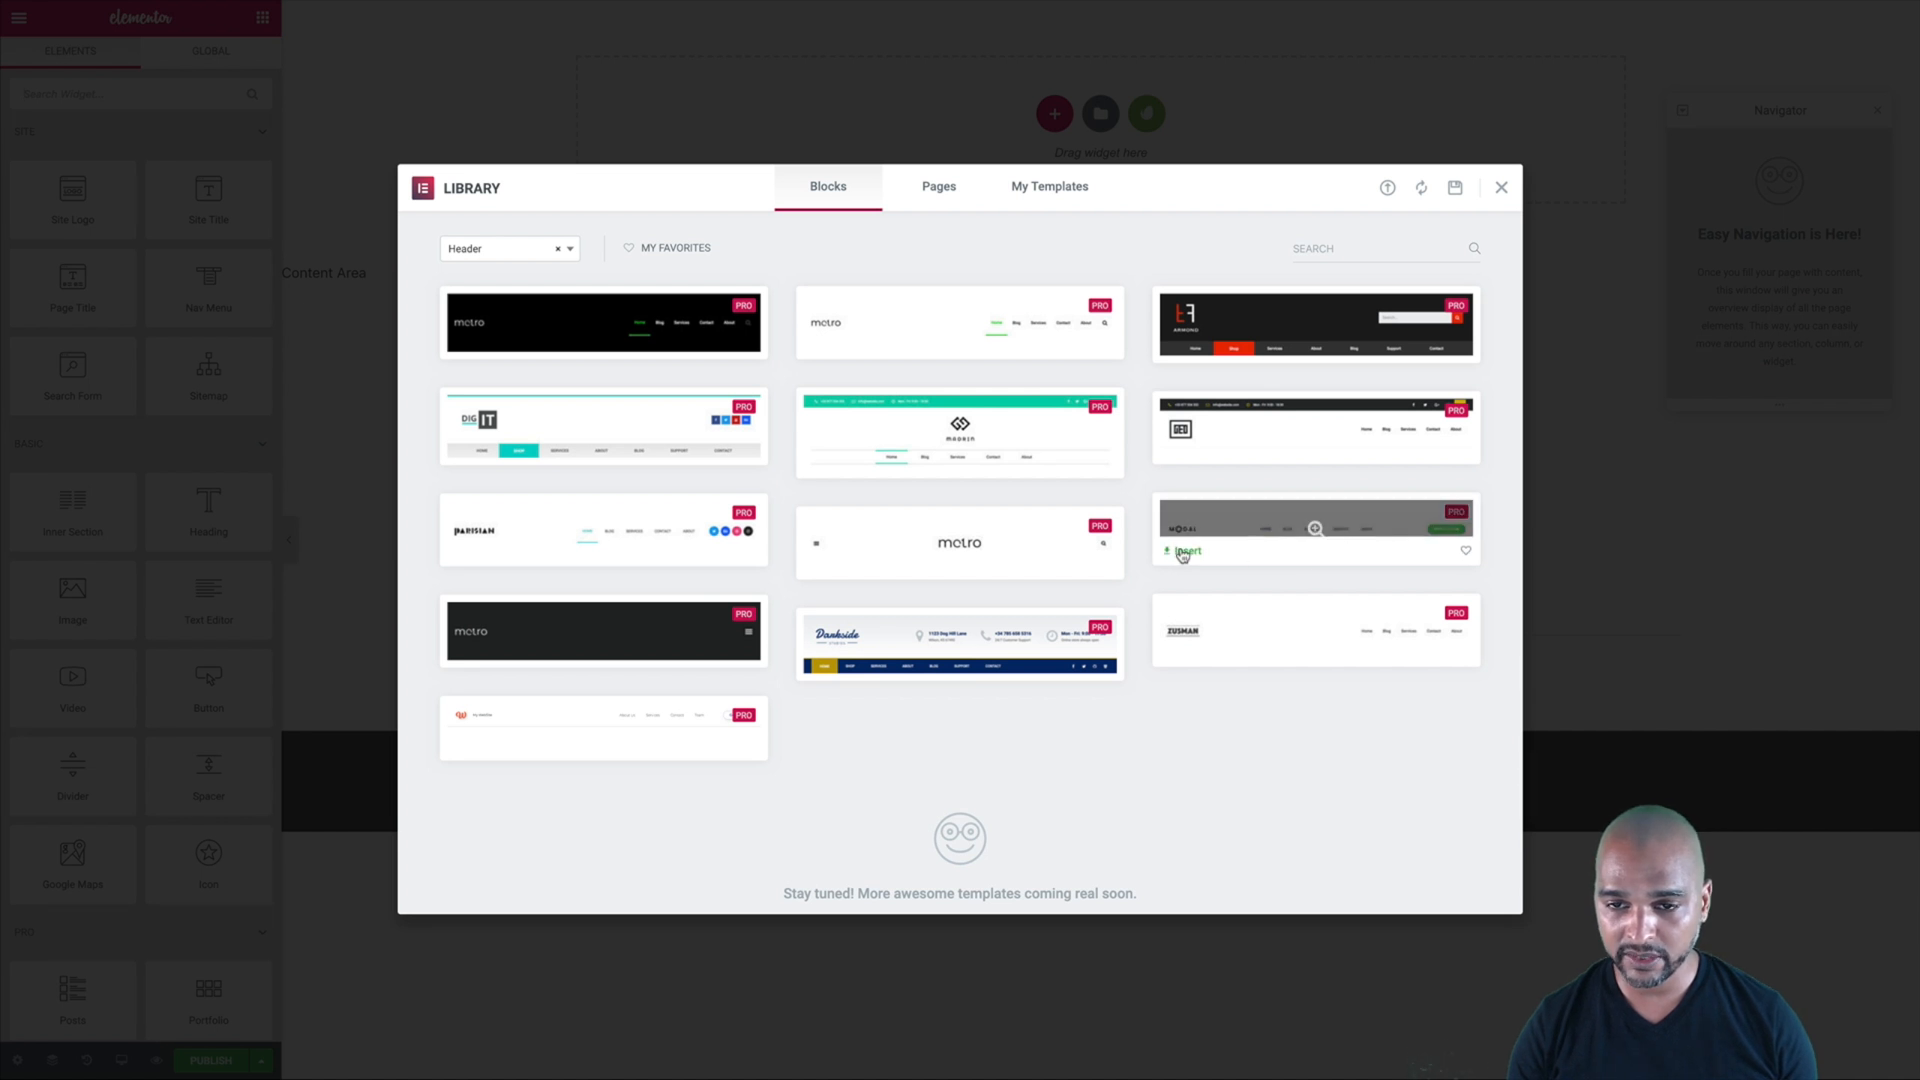
pyautogui.click(1184, 552)
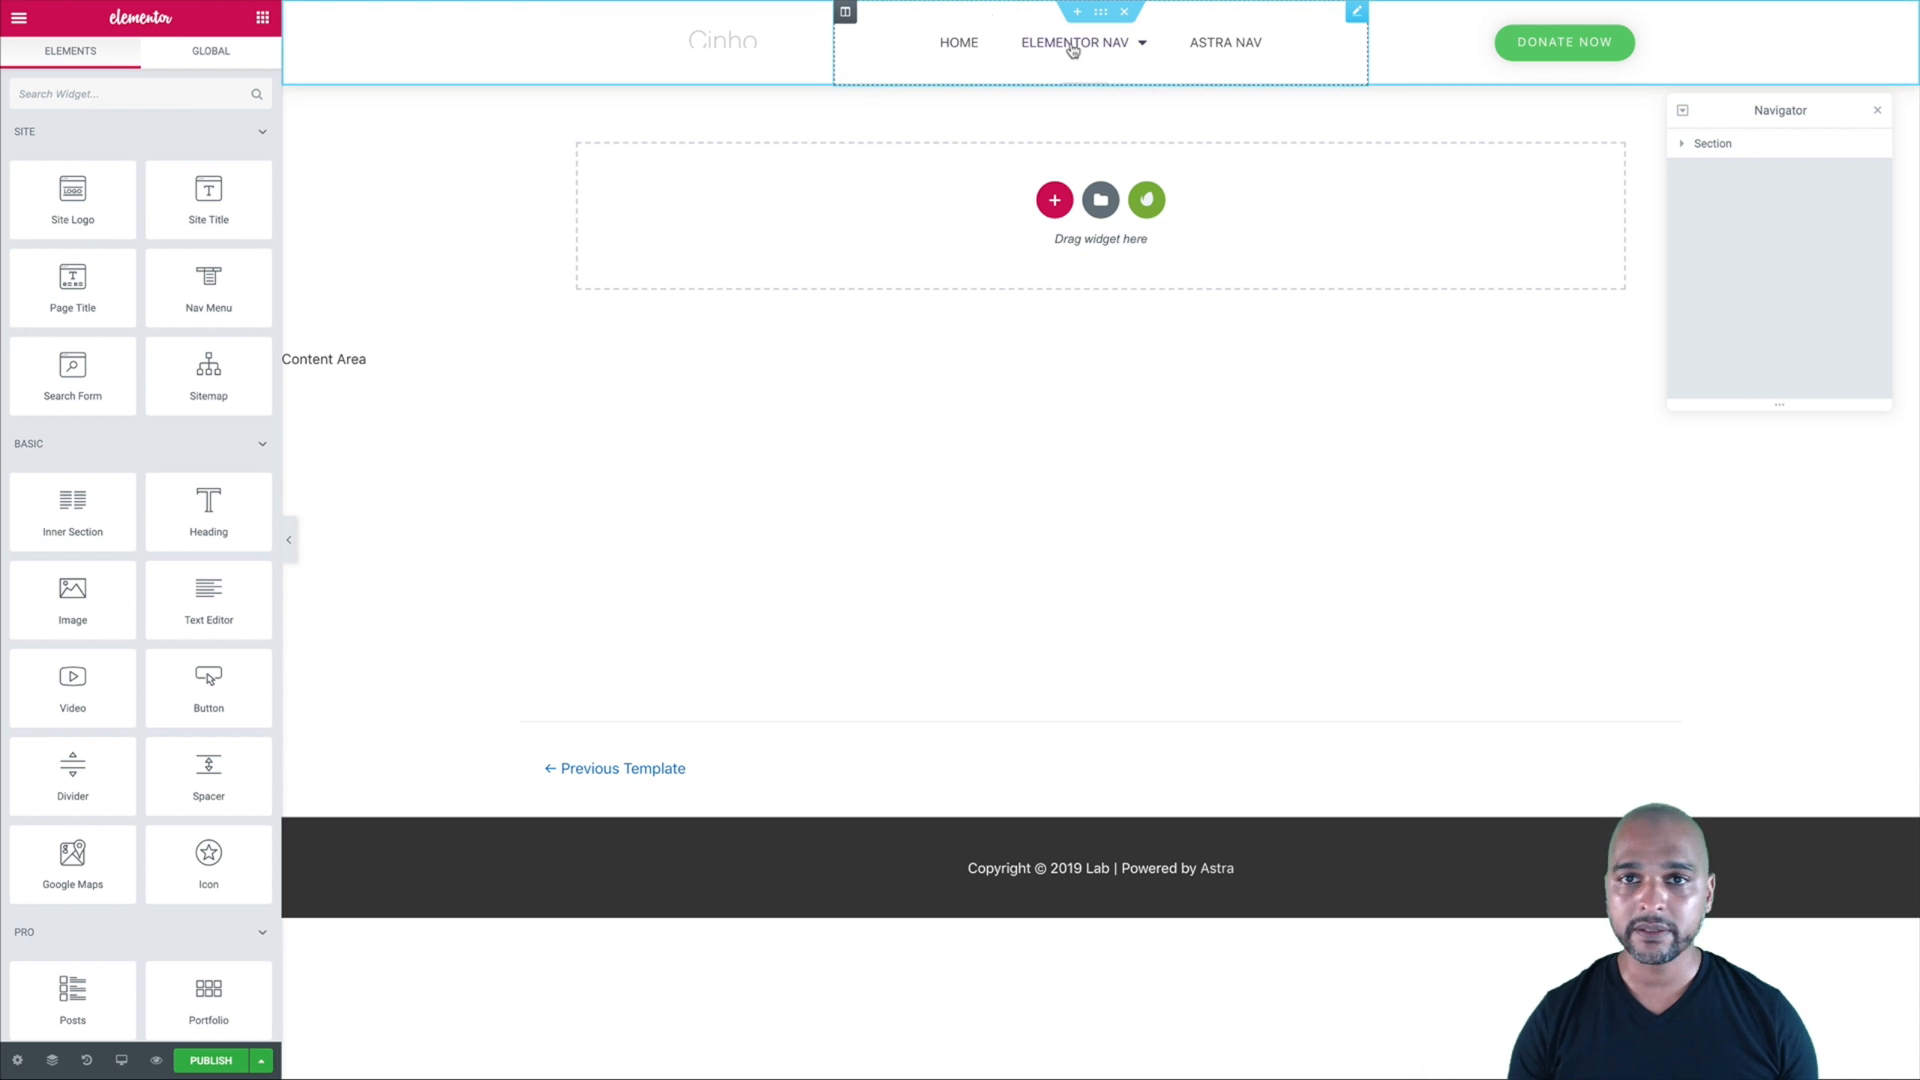
pyautogui.click(1101, 12)
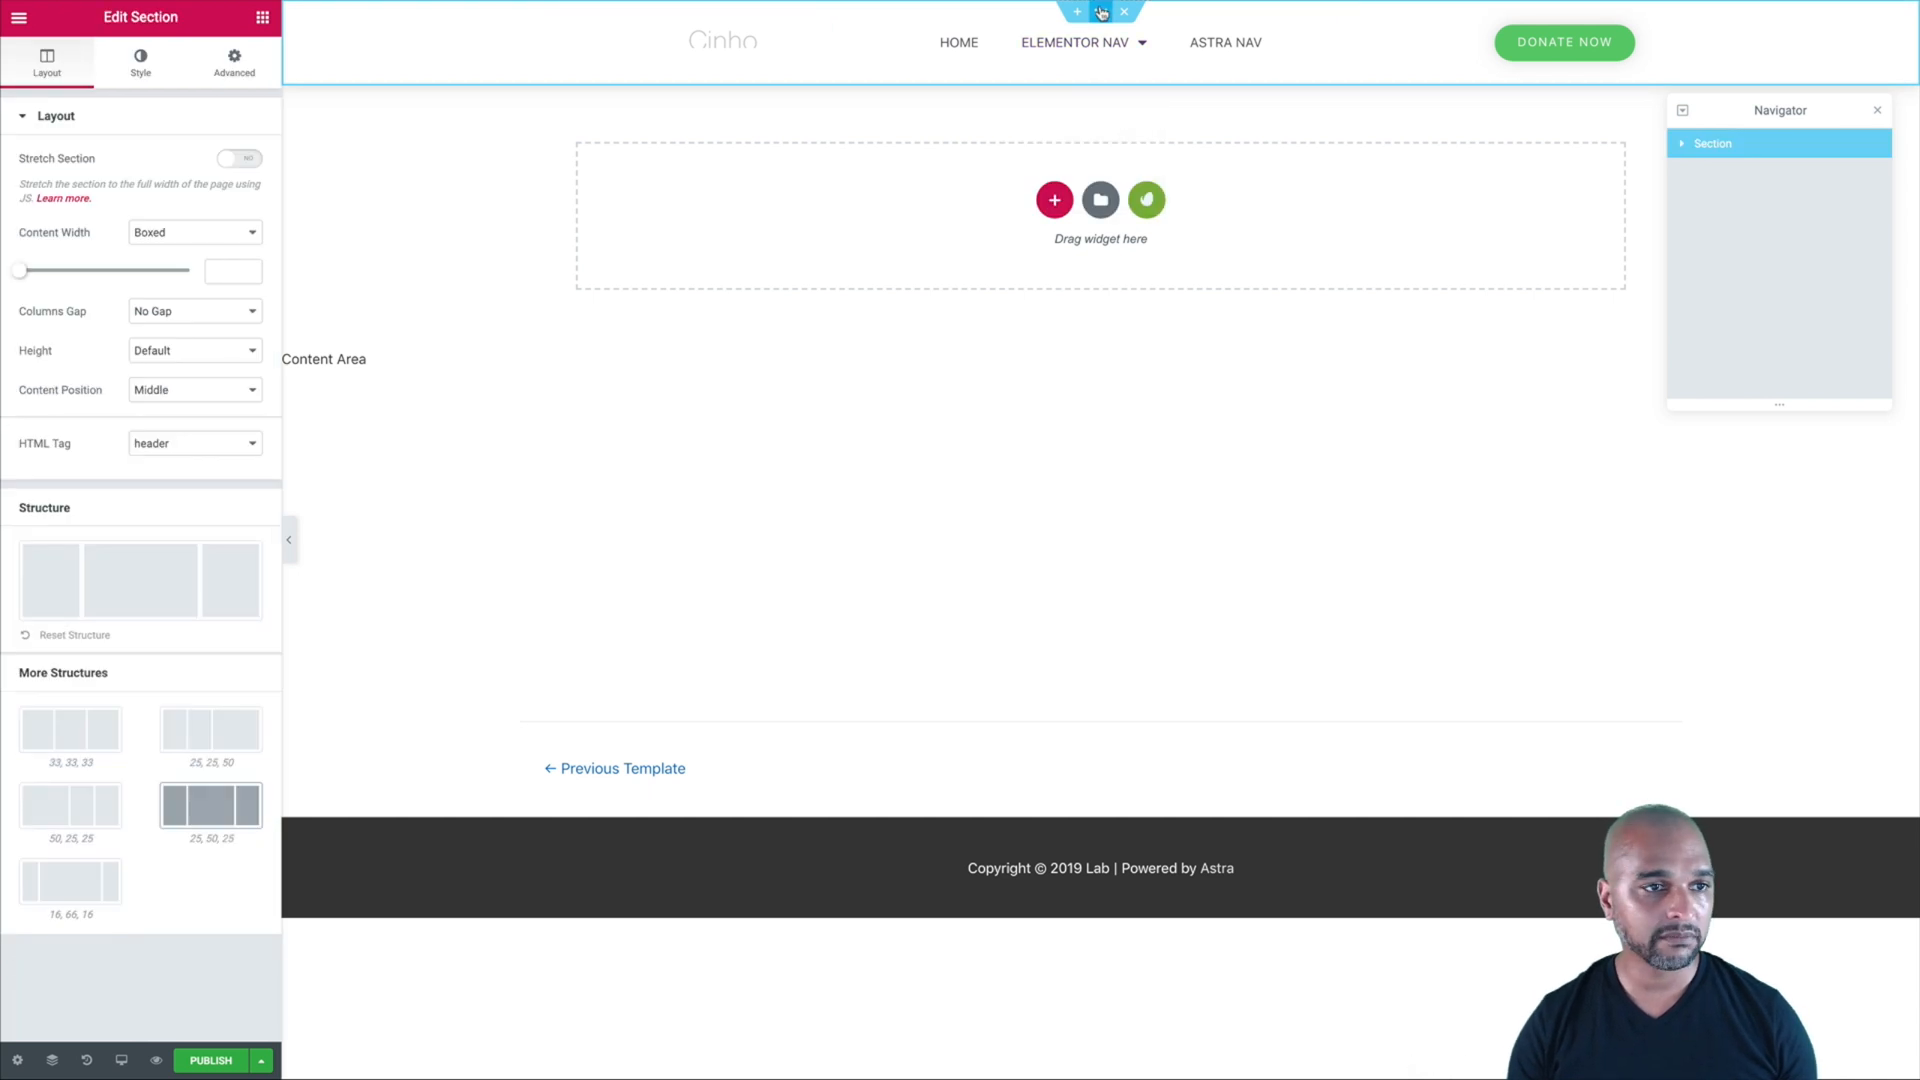
pyautogui.click(183, 232)
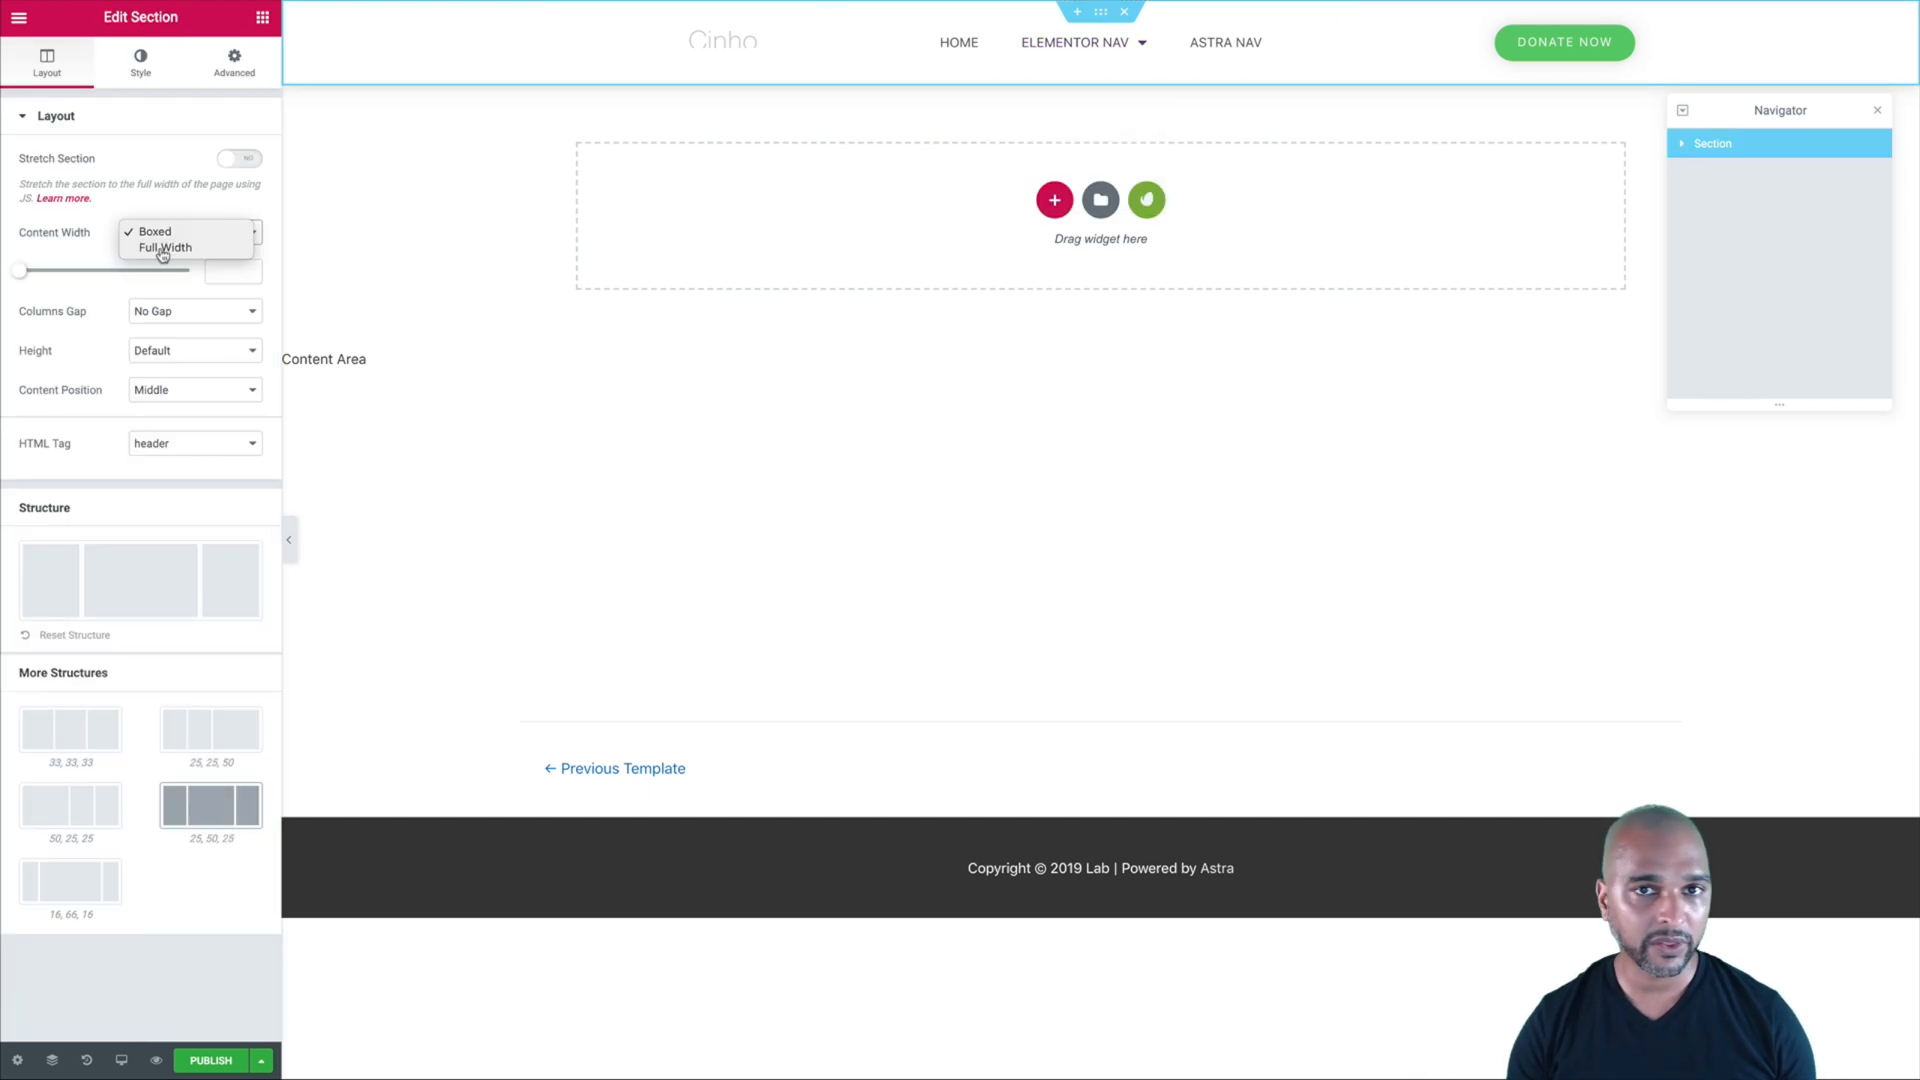
pyautogui.click(161, 250)
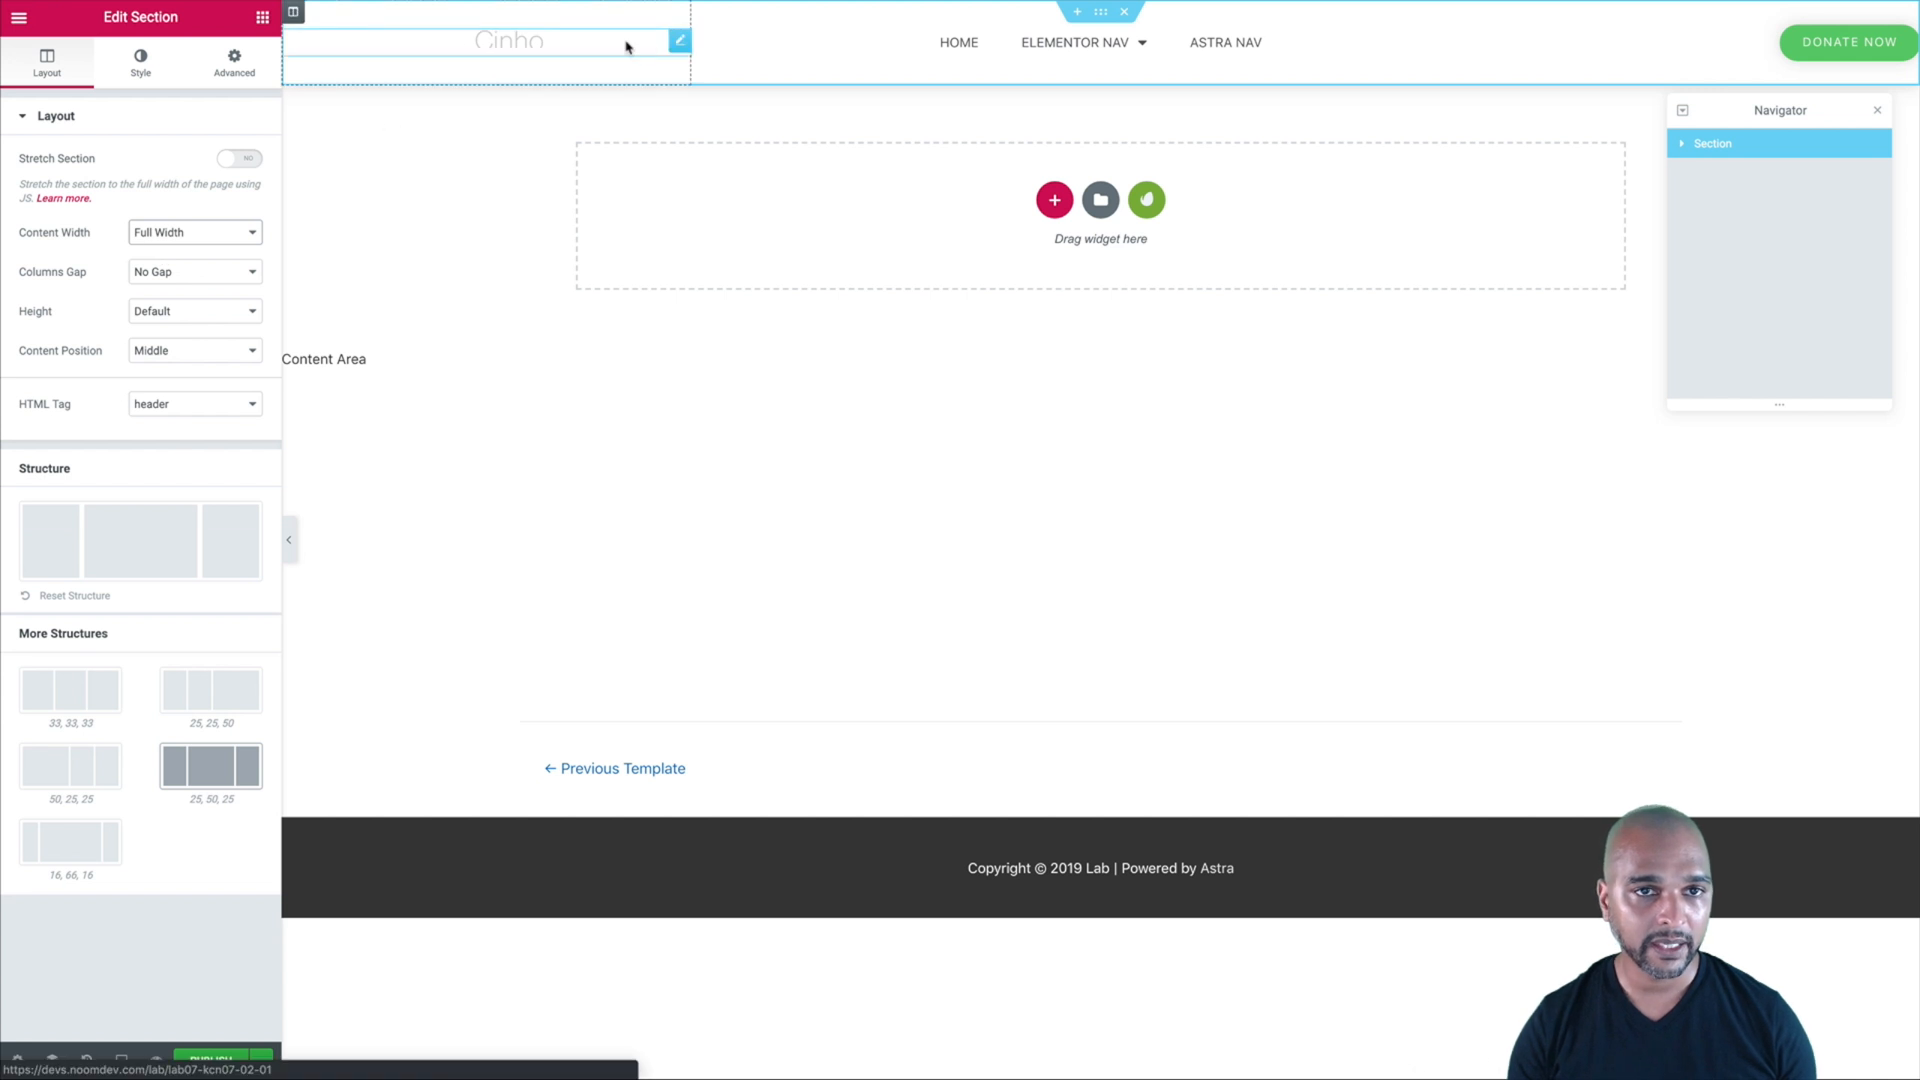
# - Align the site logo to the left and set its width to 125 px
pyautogui.click(679, 40)
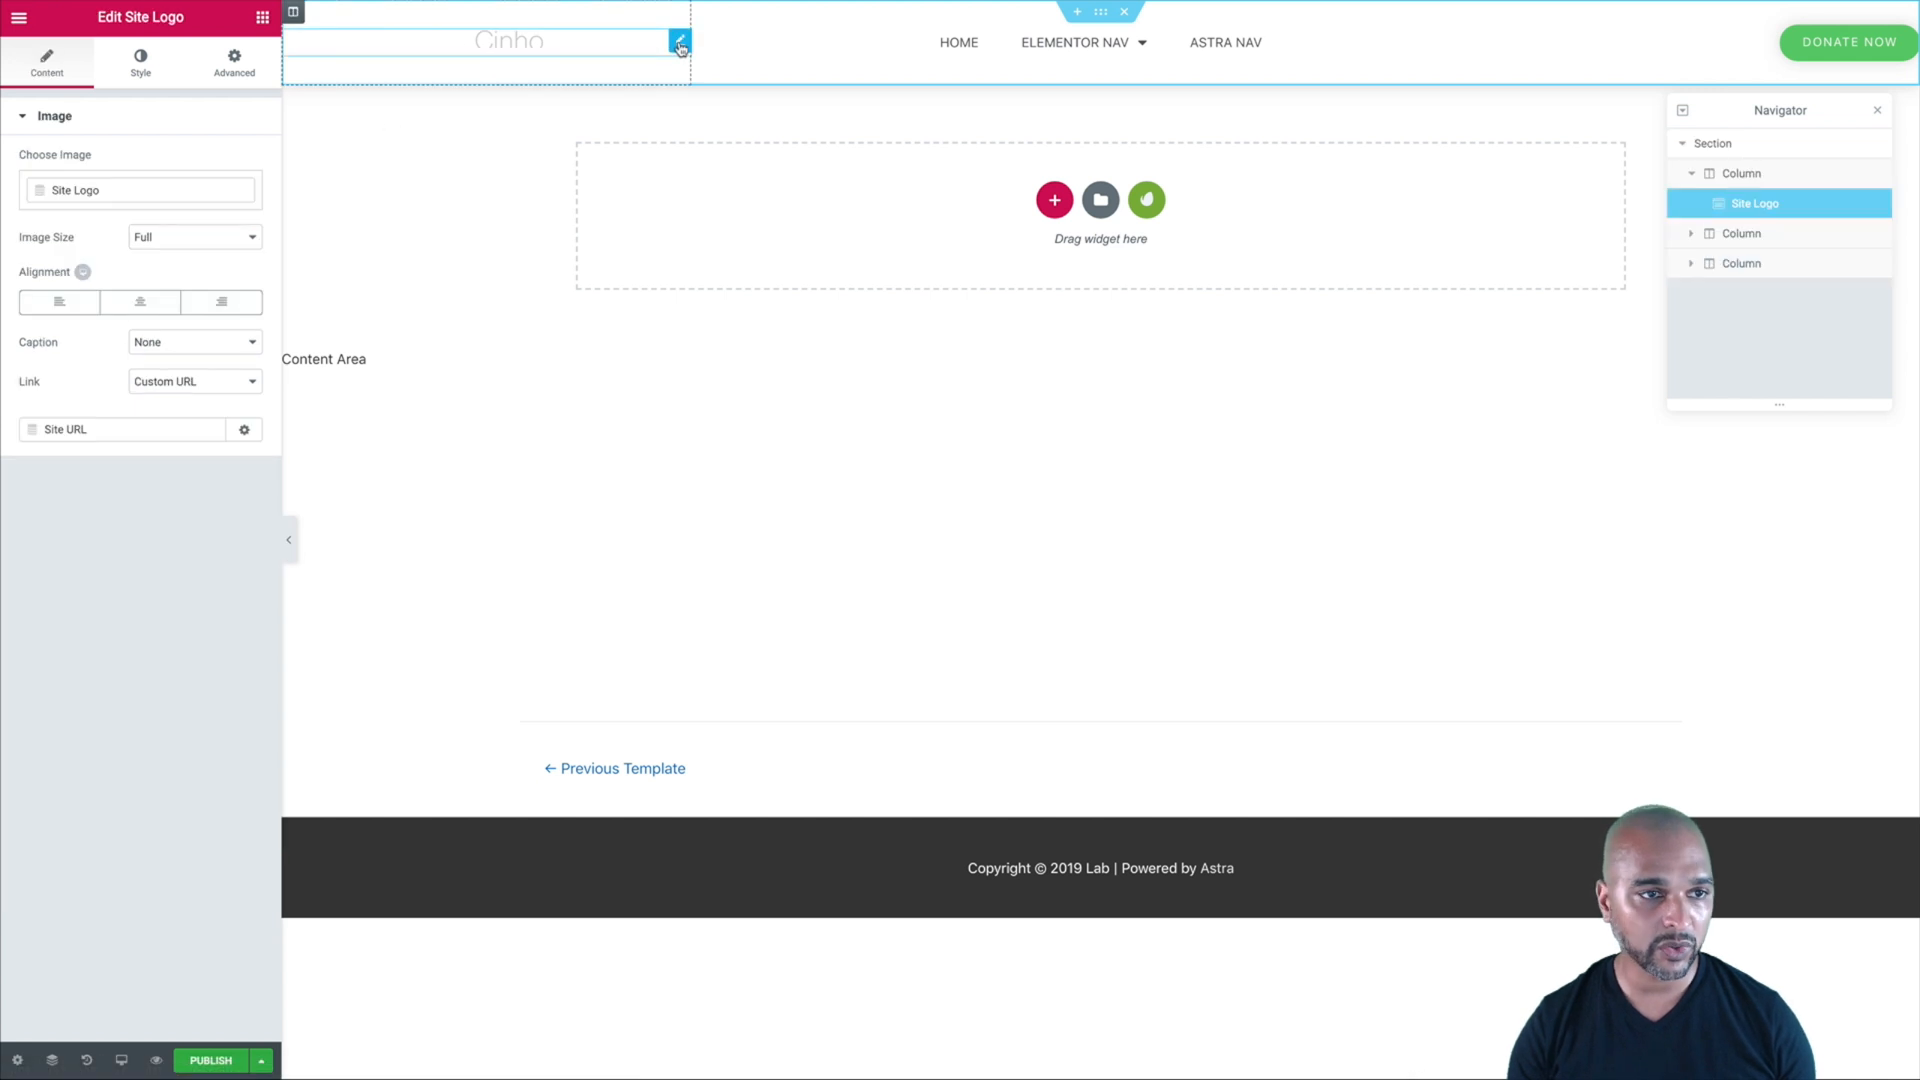
pyautogui.click(55, 312)
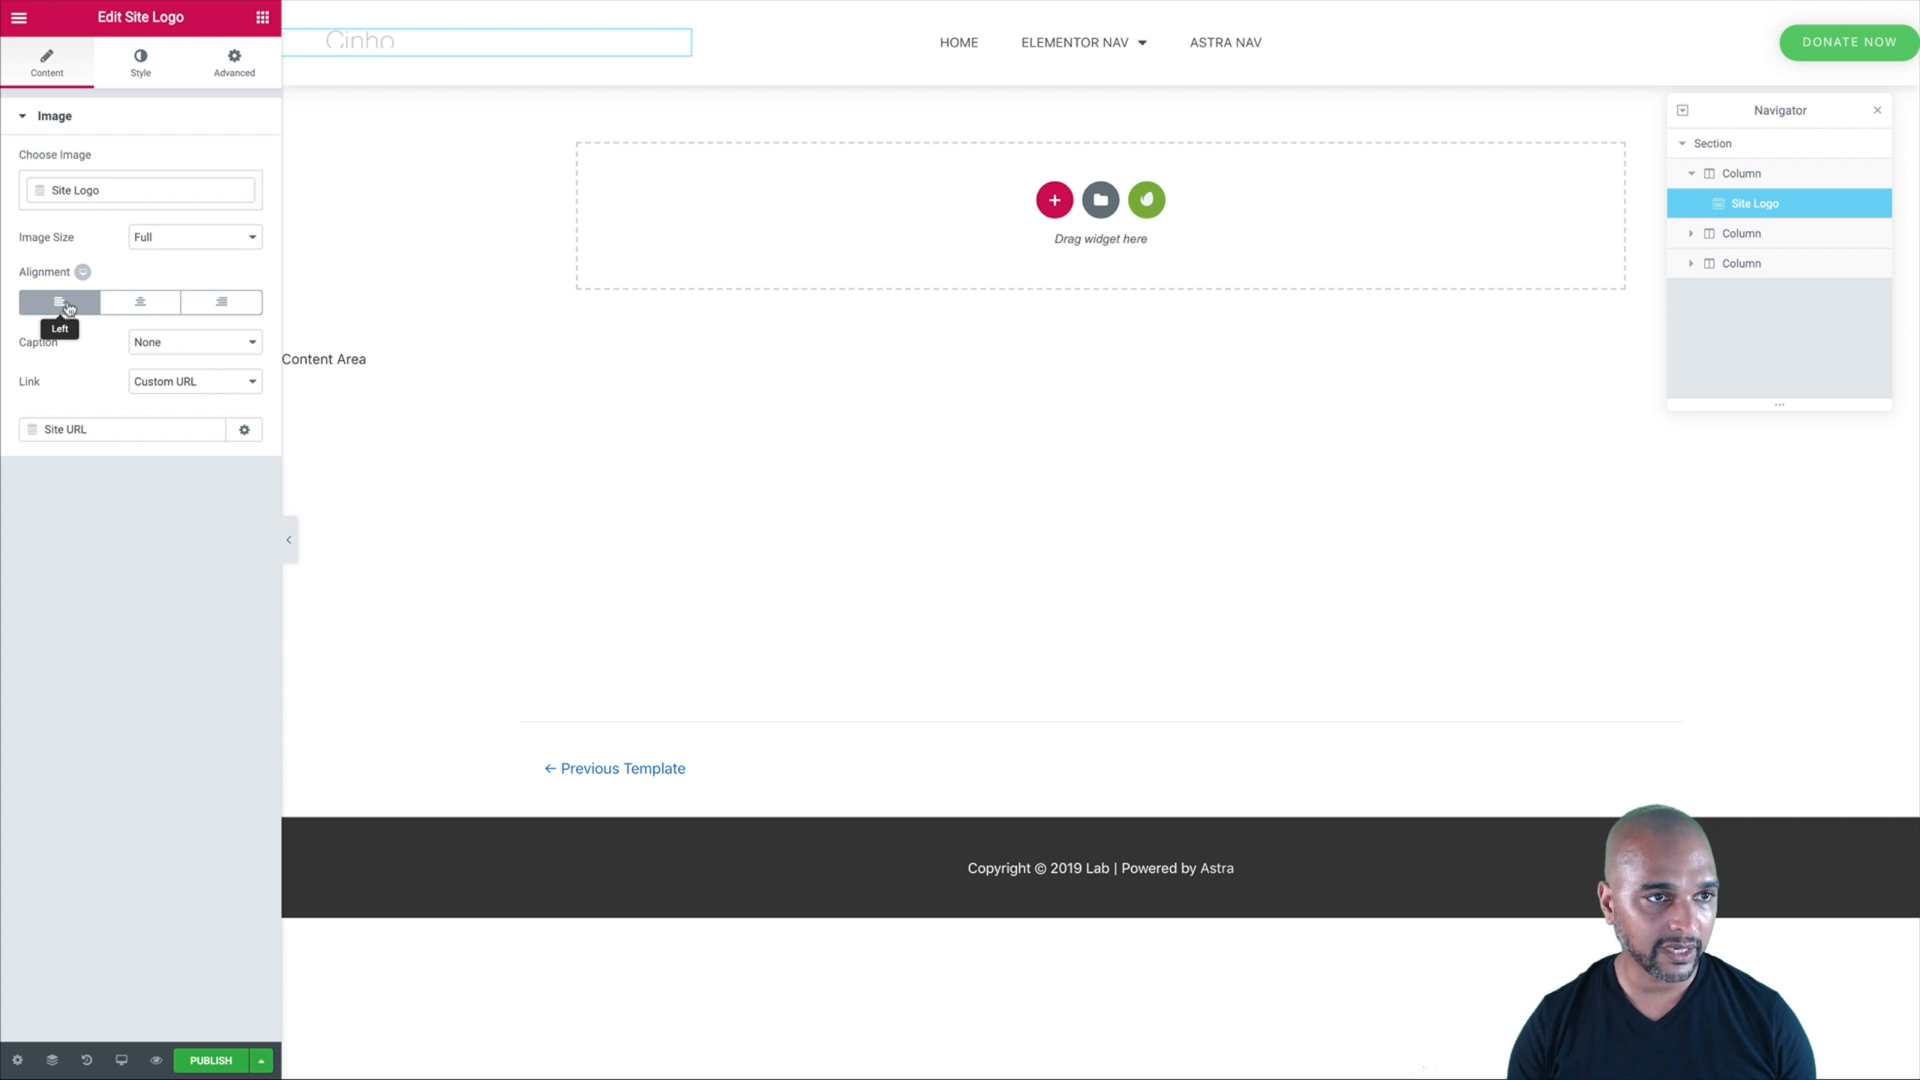
pyautogui.click(148, 64)
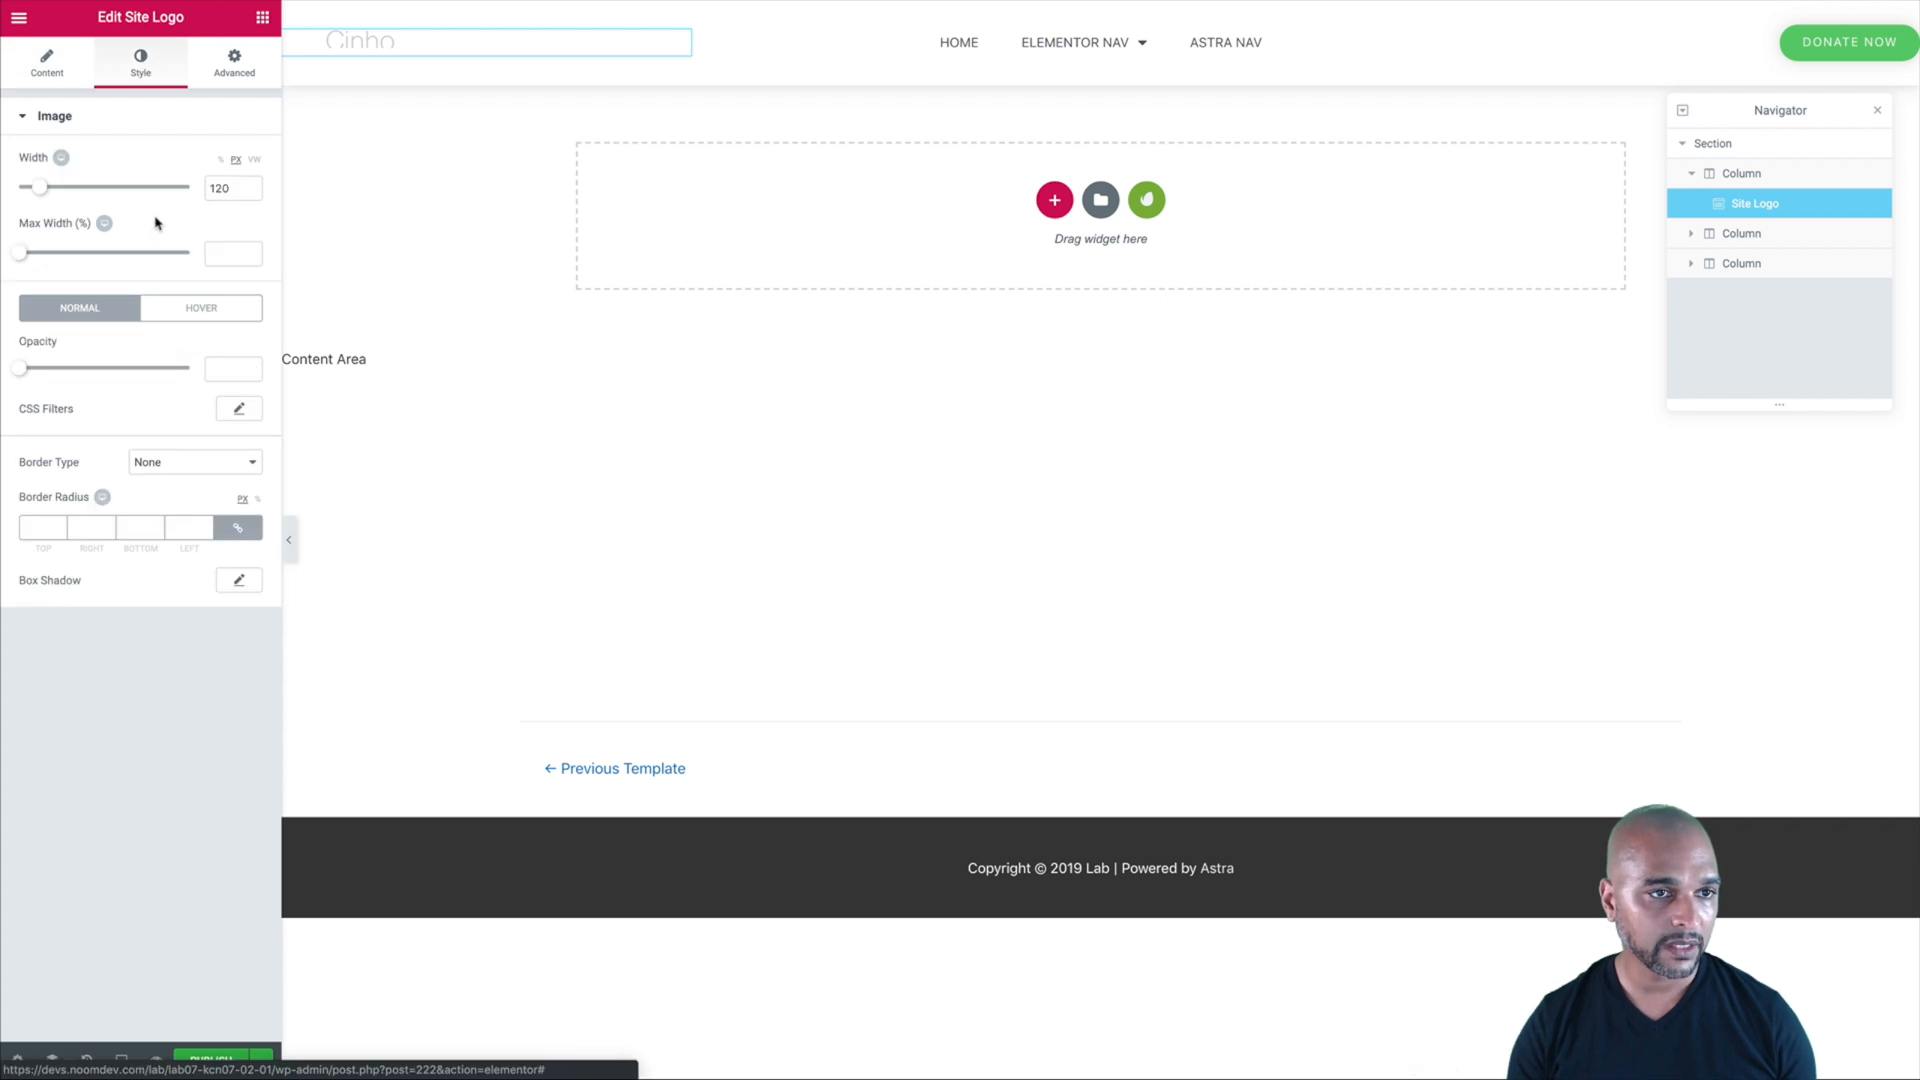
pyautogui.click(227, 189)
pyautogui.press('Up')
pyautogui.press('Up')
pyautogui.press('Up')
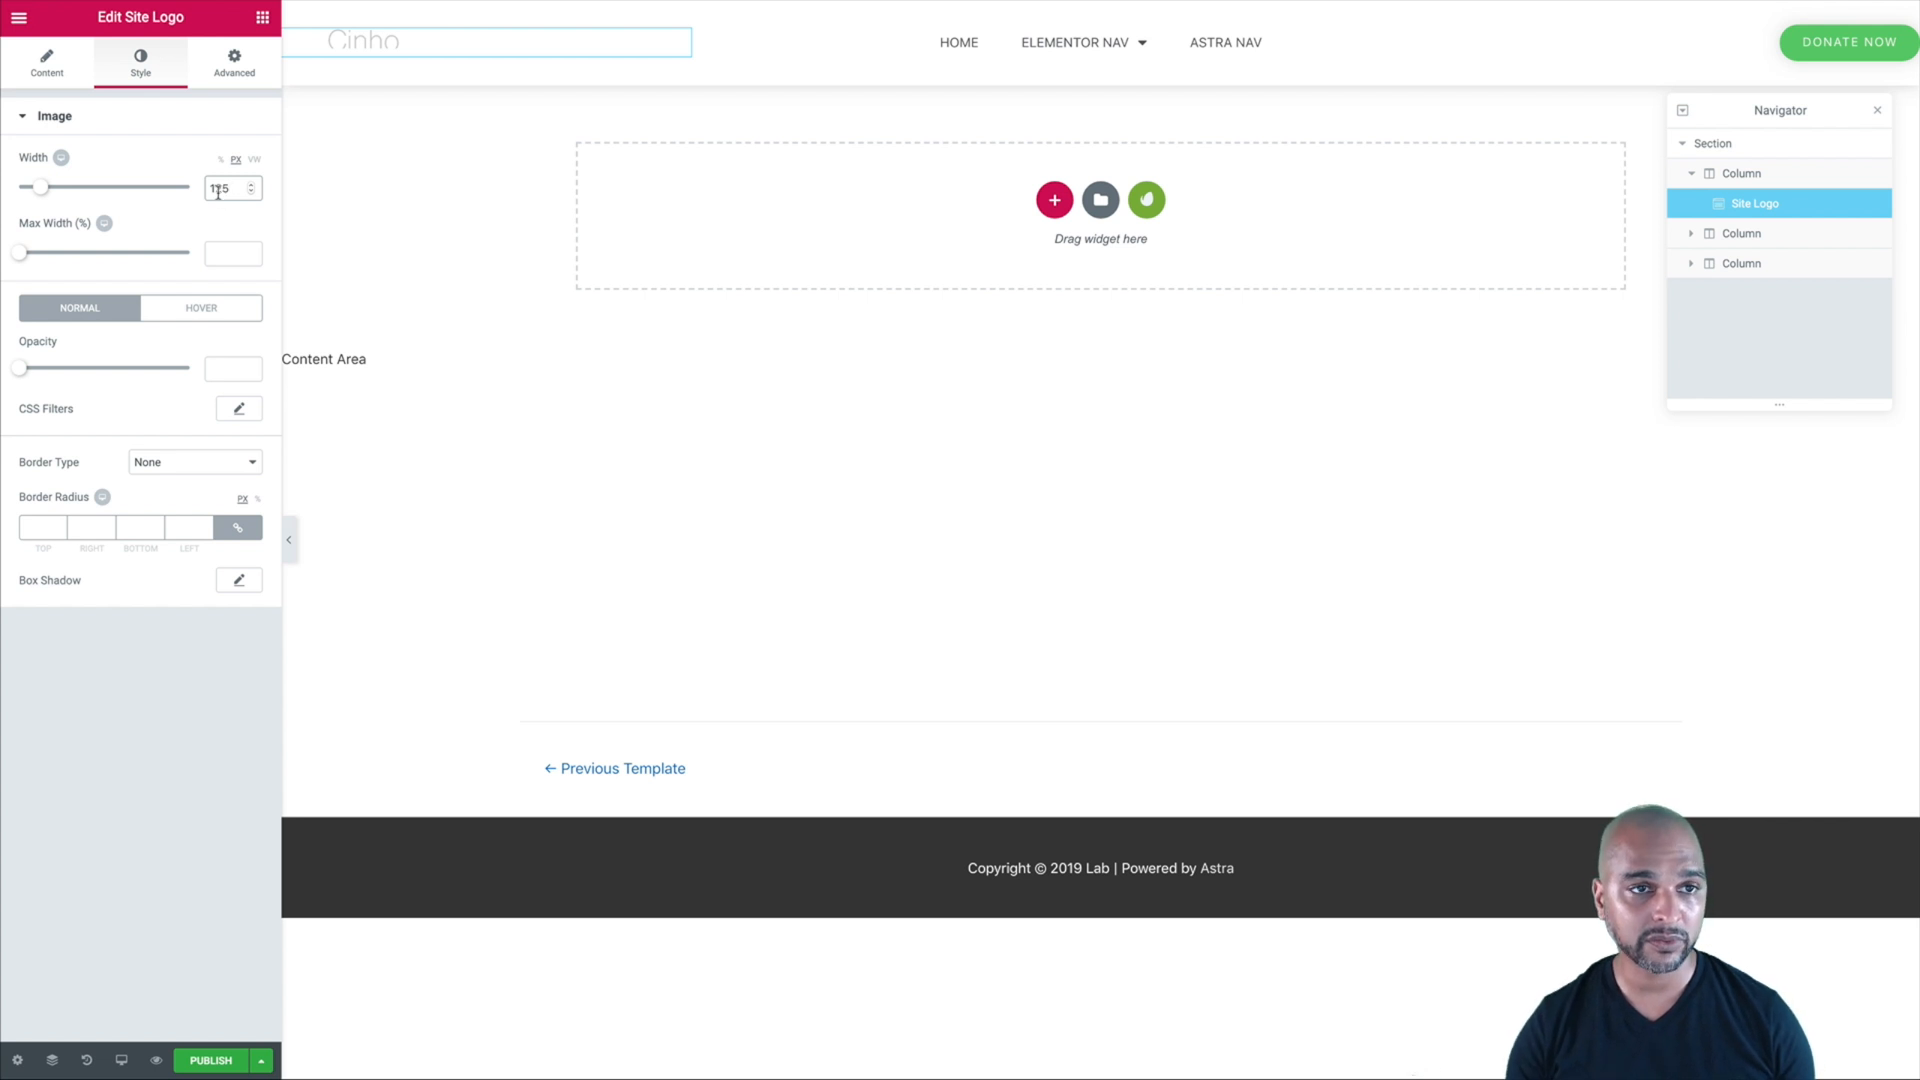
# - Delete the header's nav menu and give the section a minimum height of 100 px
pyautogui.rightClick(1040, 50)
pyautogui.click(1104, 315)
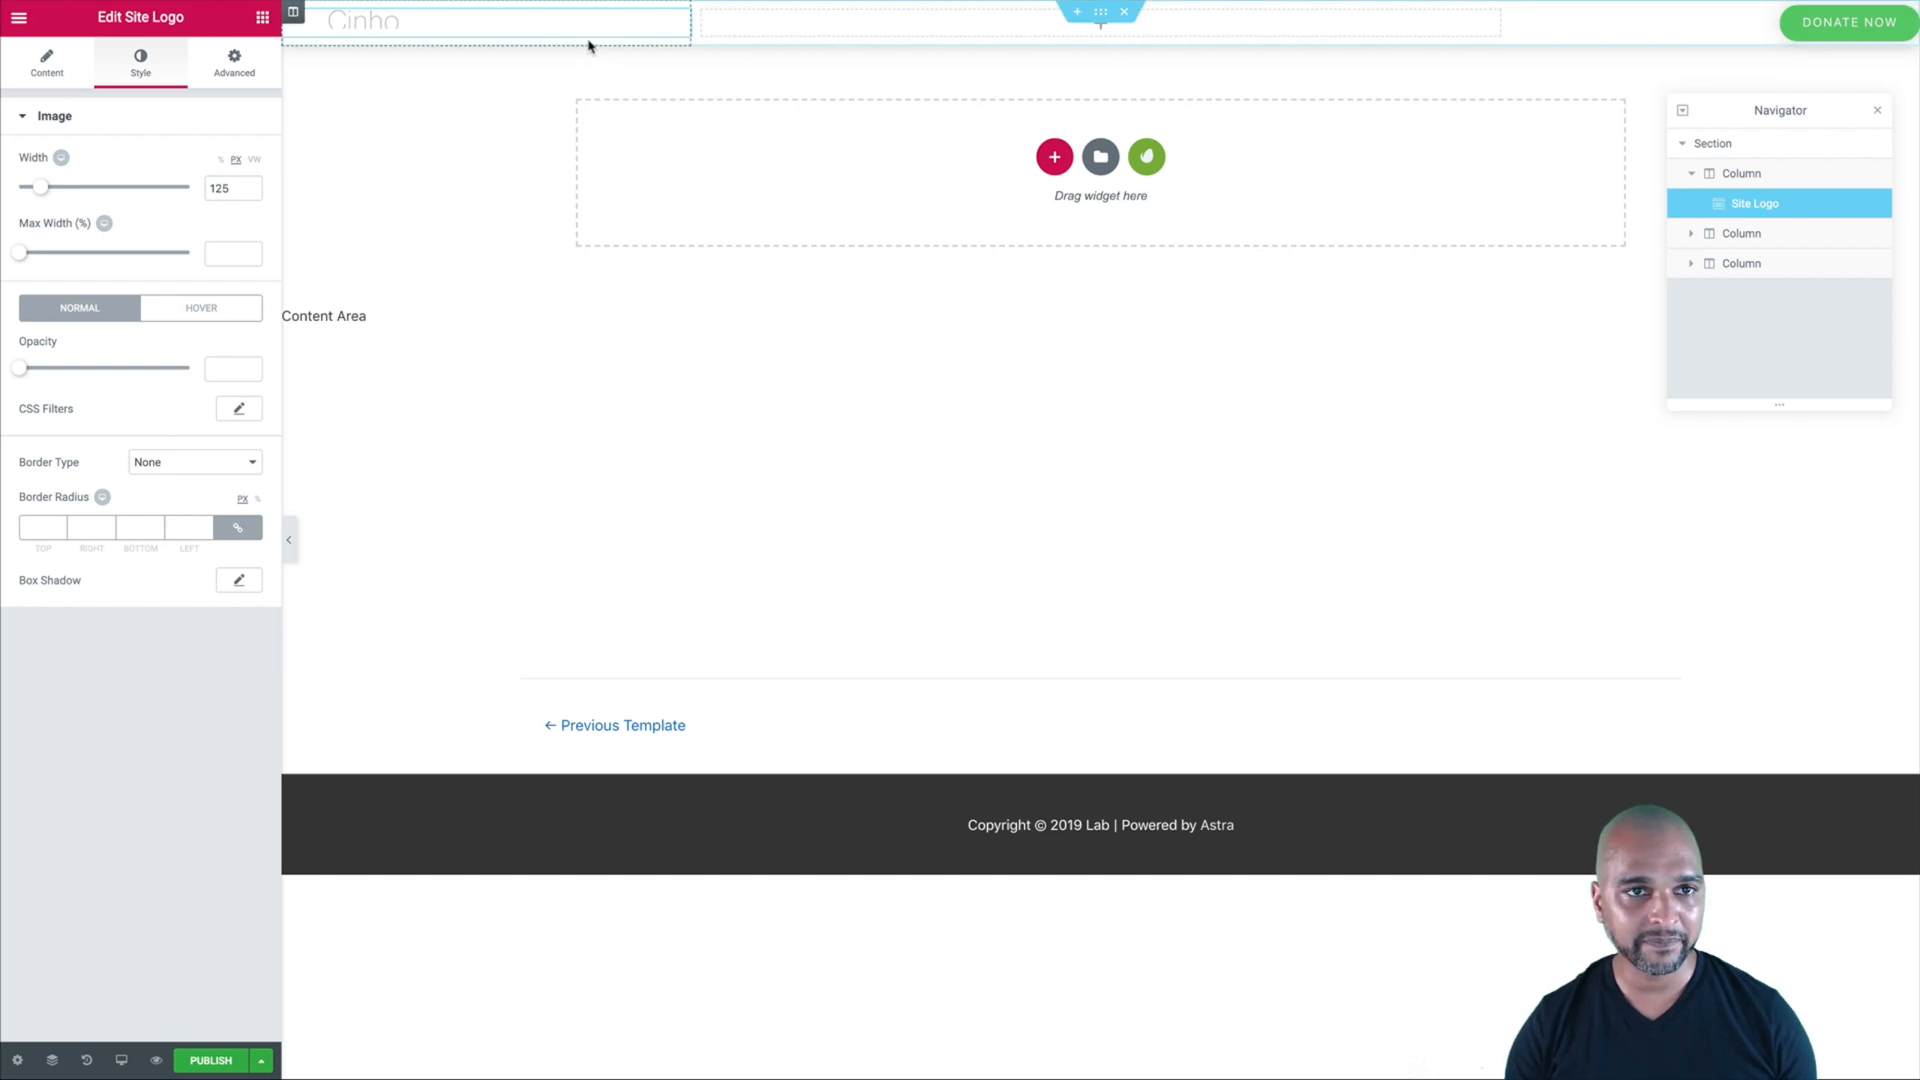
pyautogui.click(1099, 11)
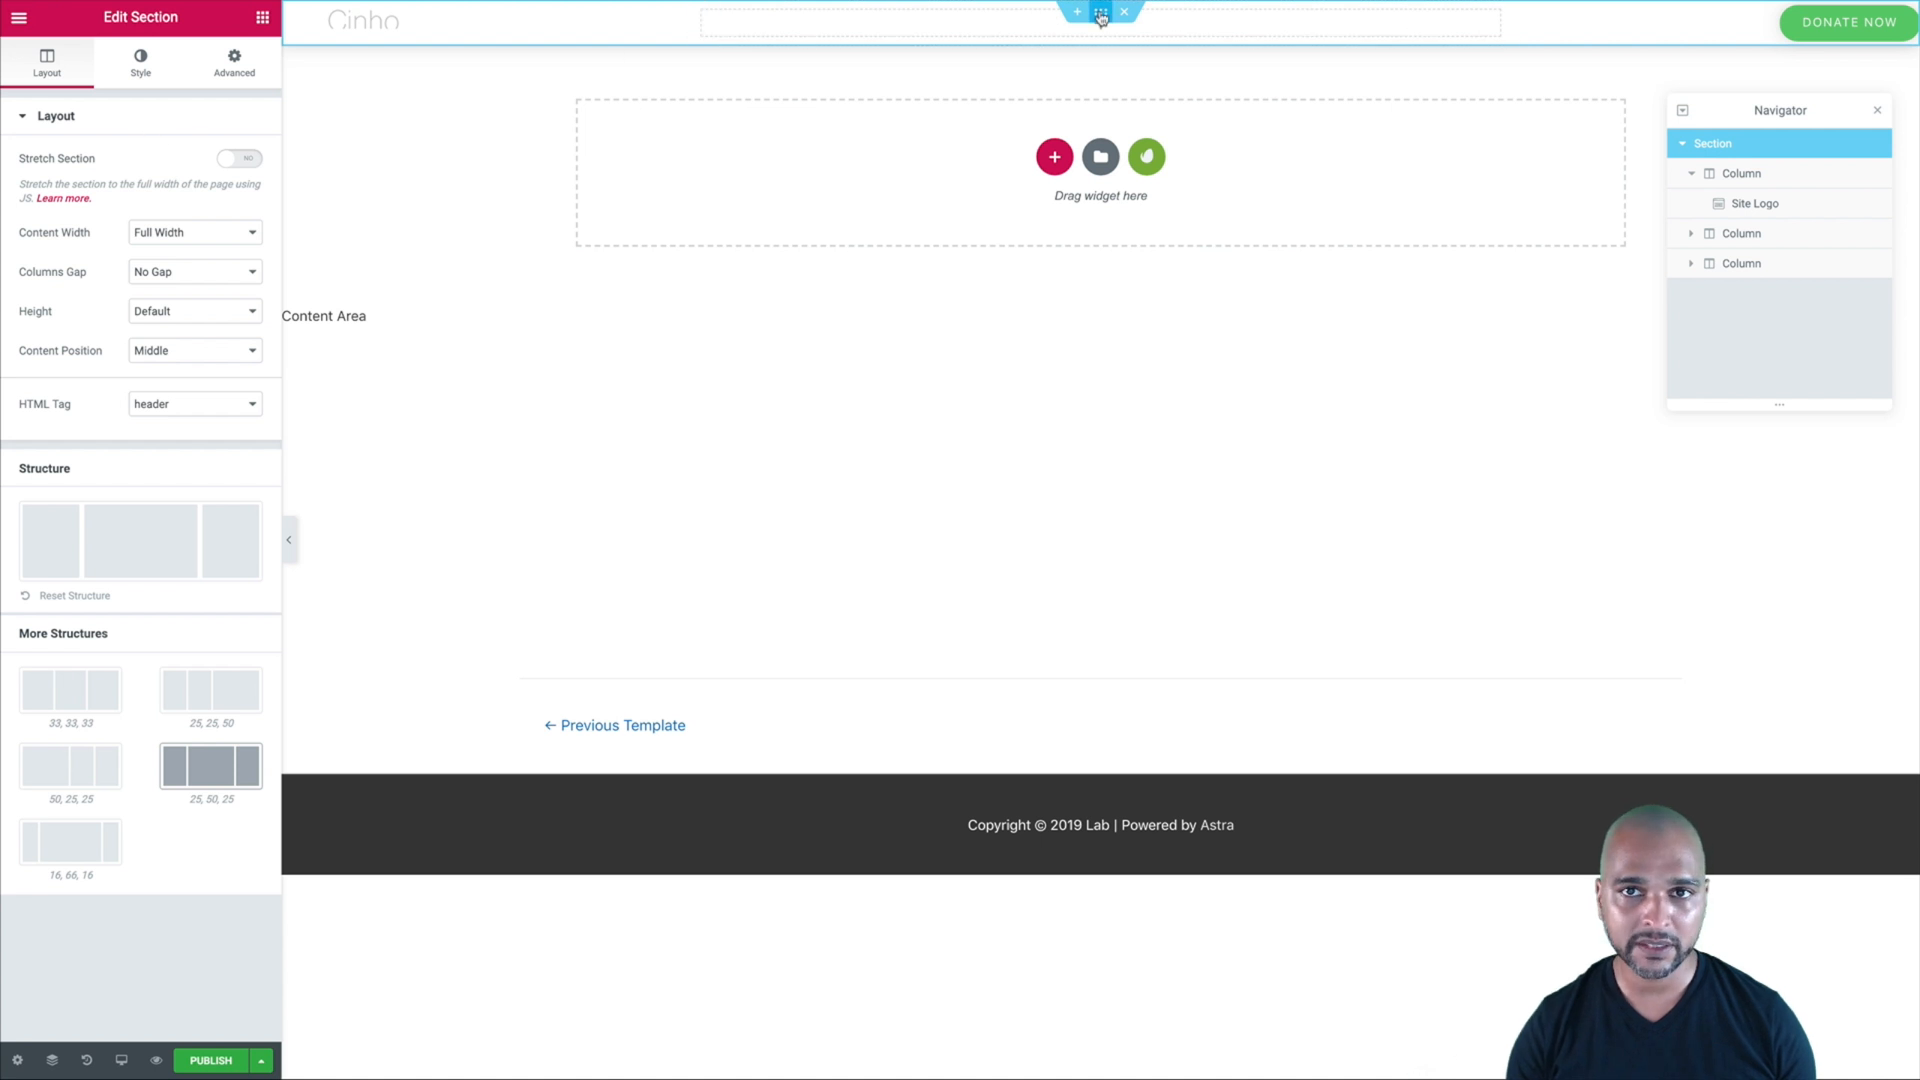
pyautogui.click(157, 318)
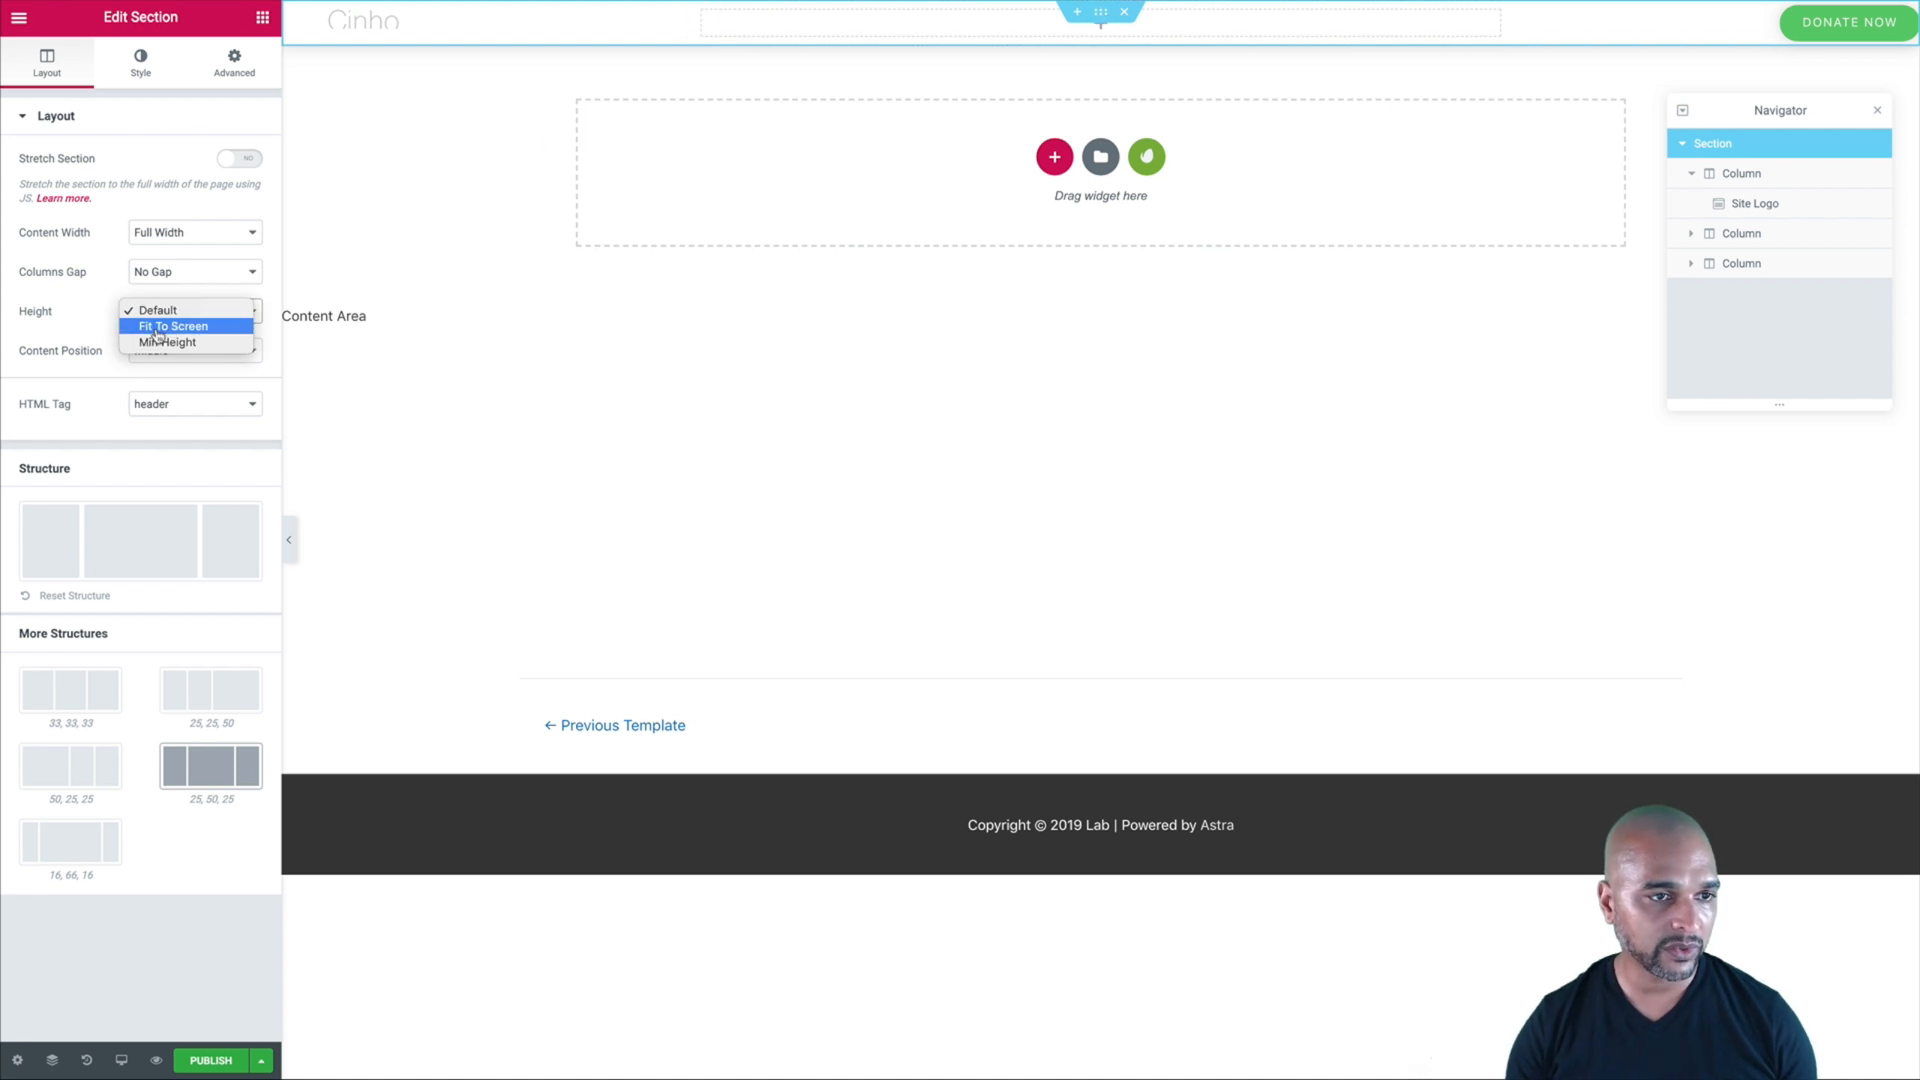
pyautogui.click(160, 347)
pyautogui.click(218, 376)
pyautogui.write('100')
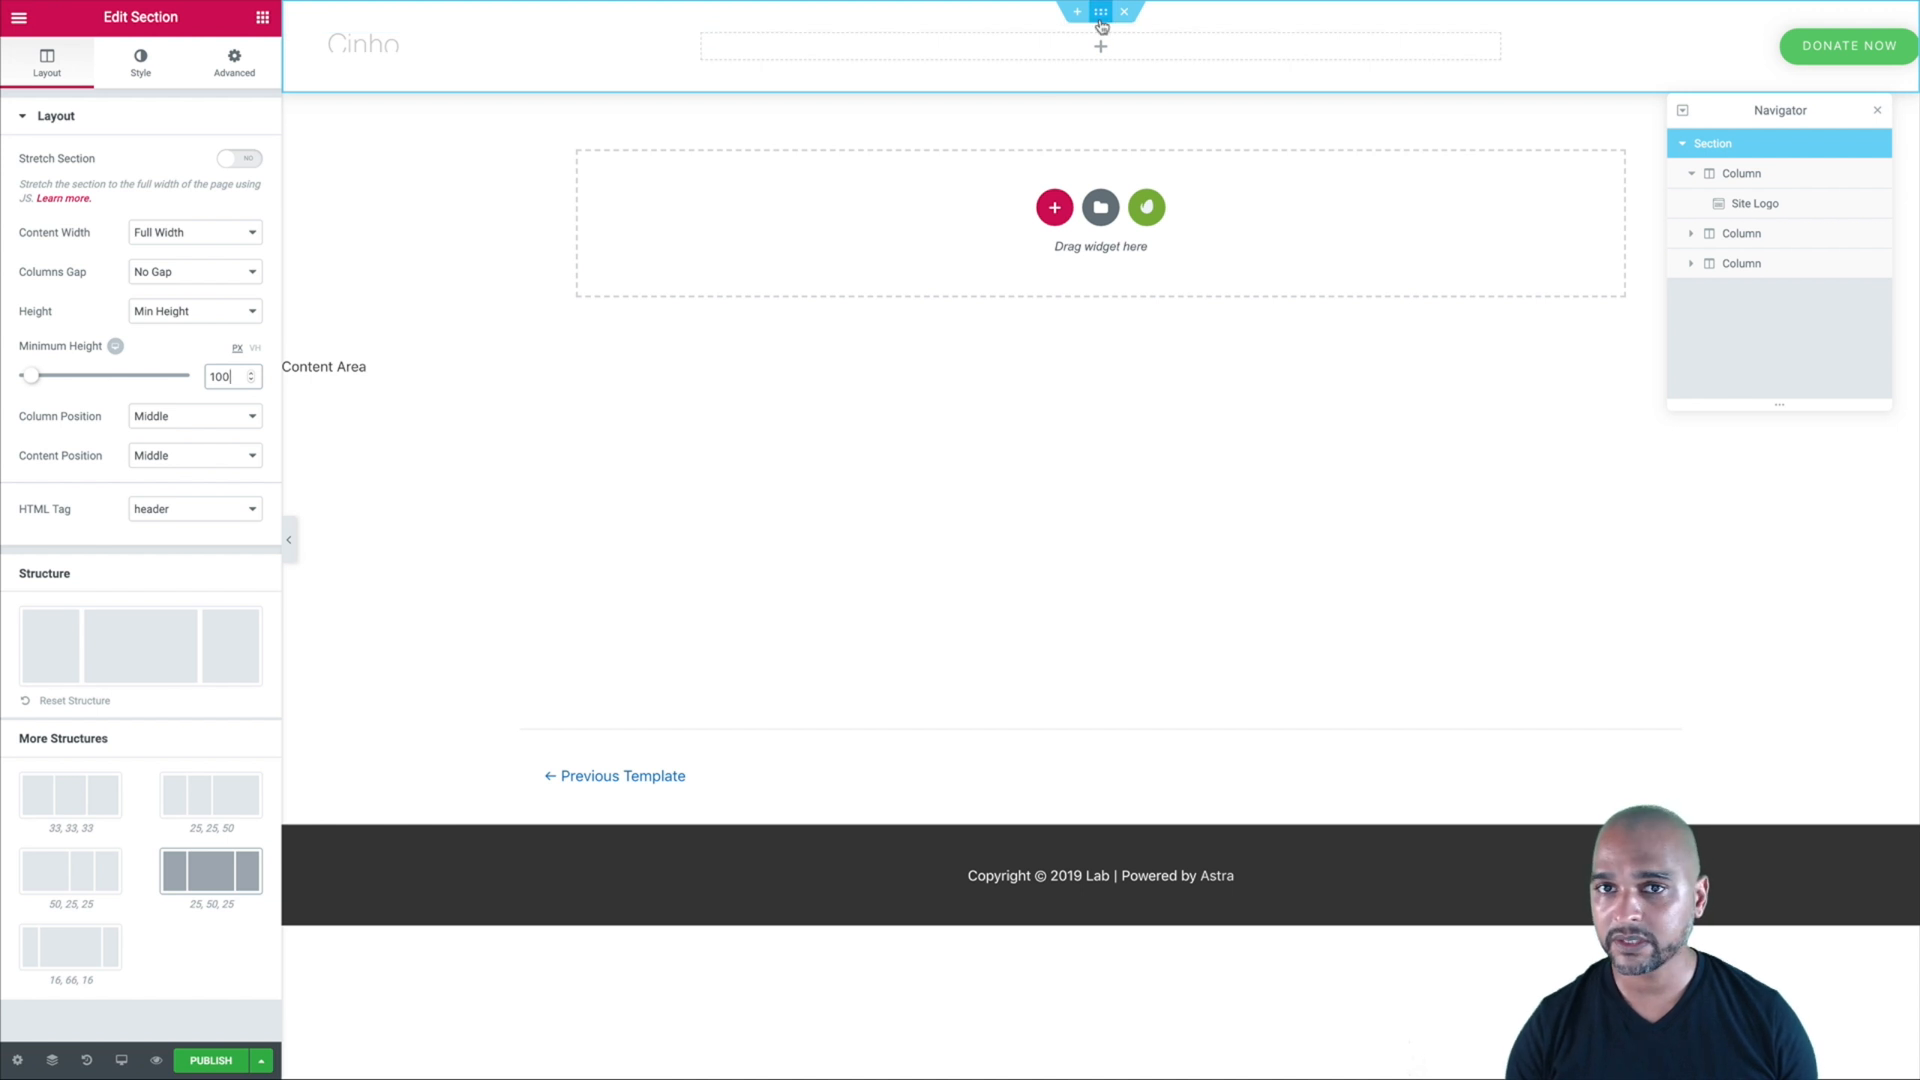
# - Make the header section's background color fully transparent
pyautogui.click(143, 66)
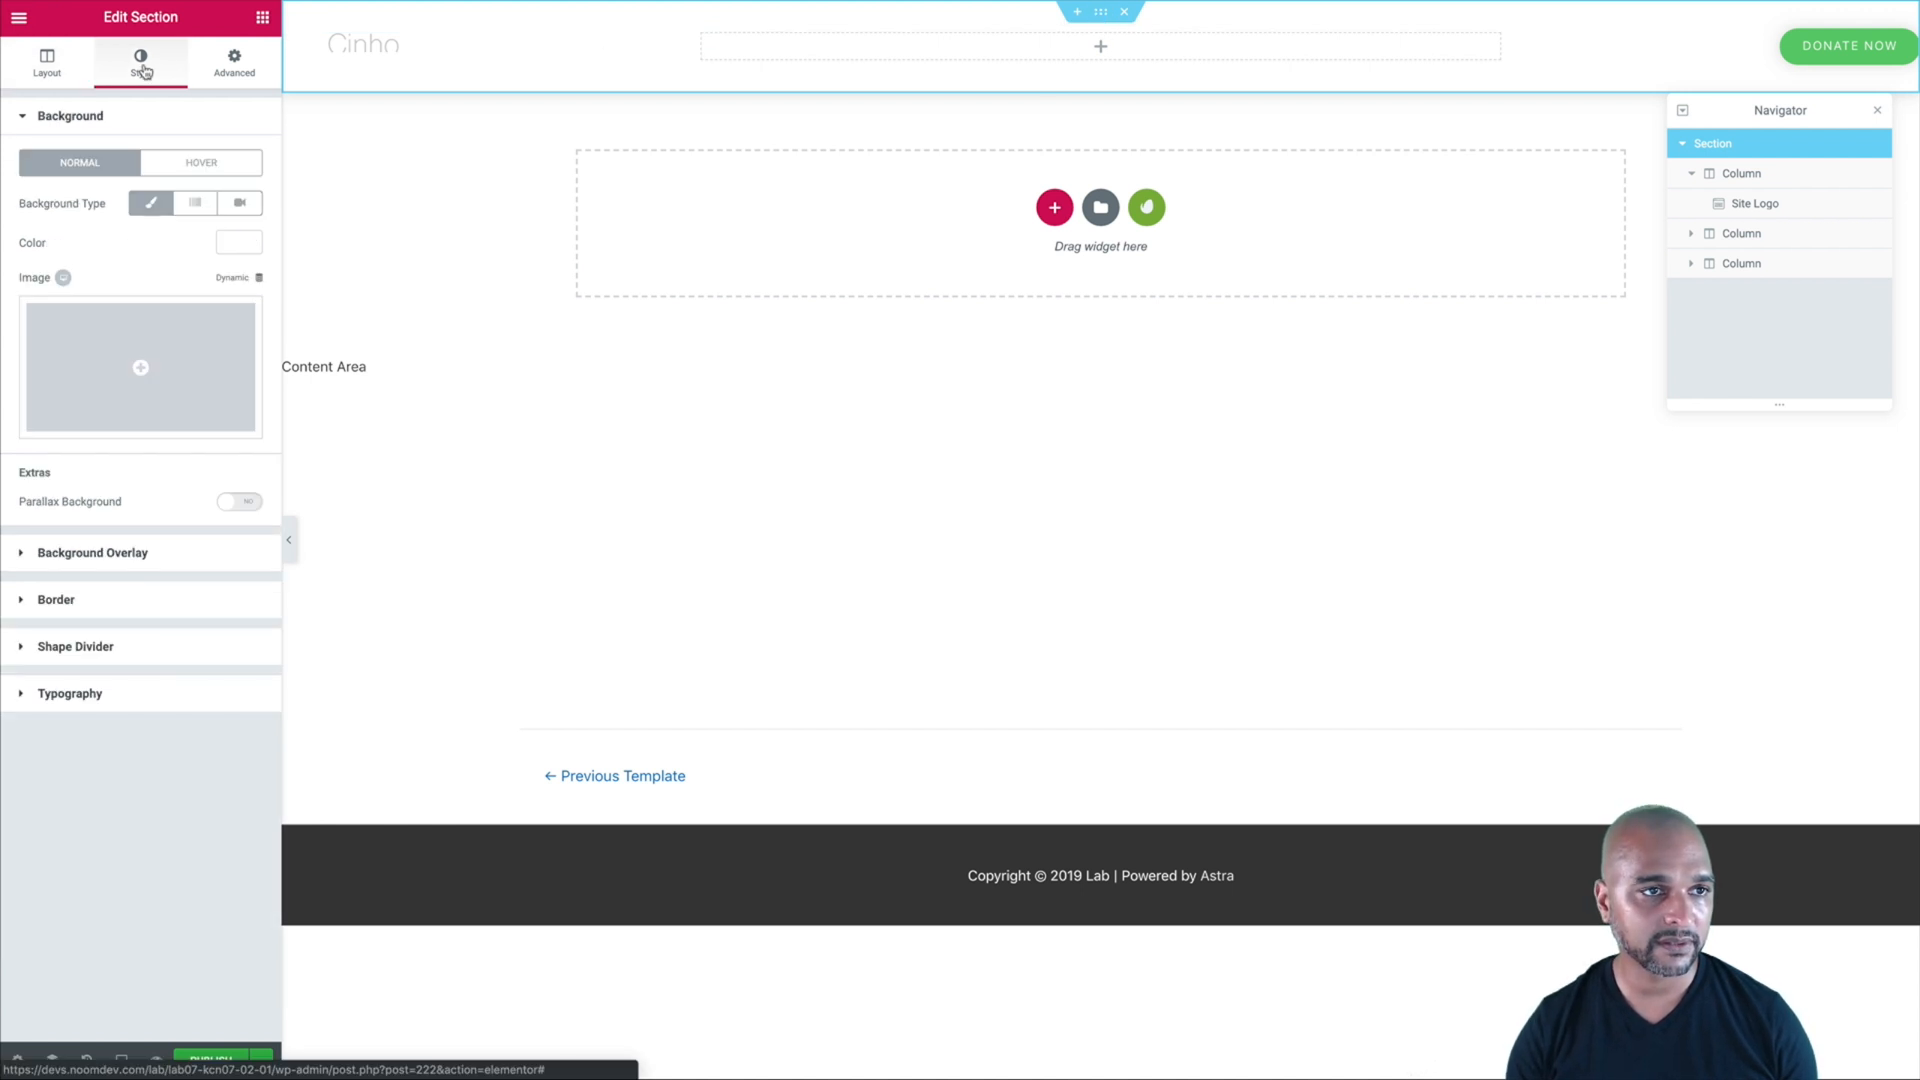
pyautogui.click(239, 247)
pyautogui.moveTo(247, 275); pyautogui.dragTo(250, 525)
pyautogui.click(225, 590)
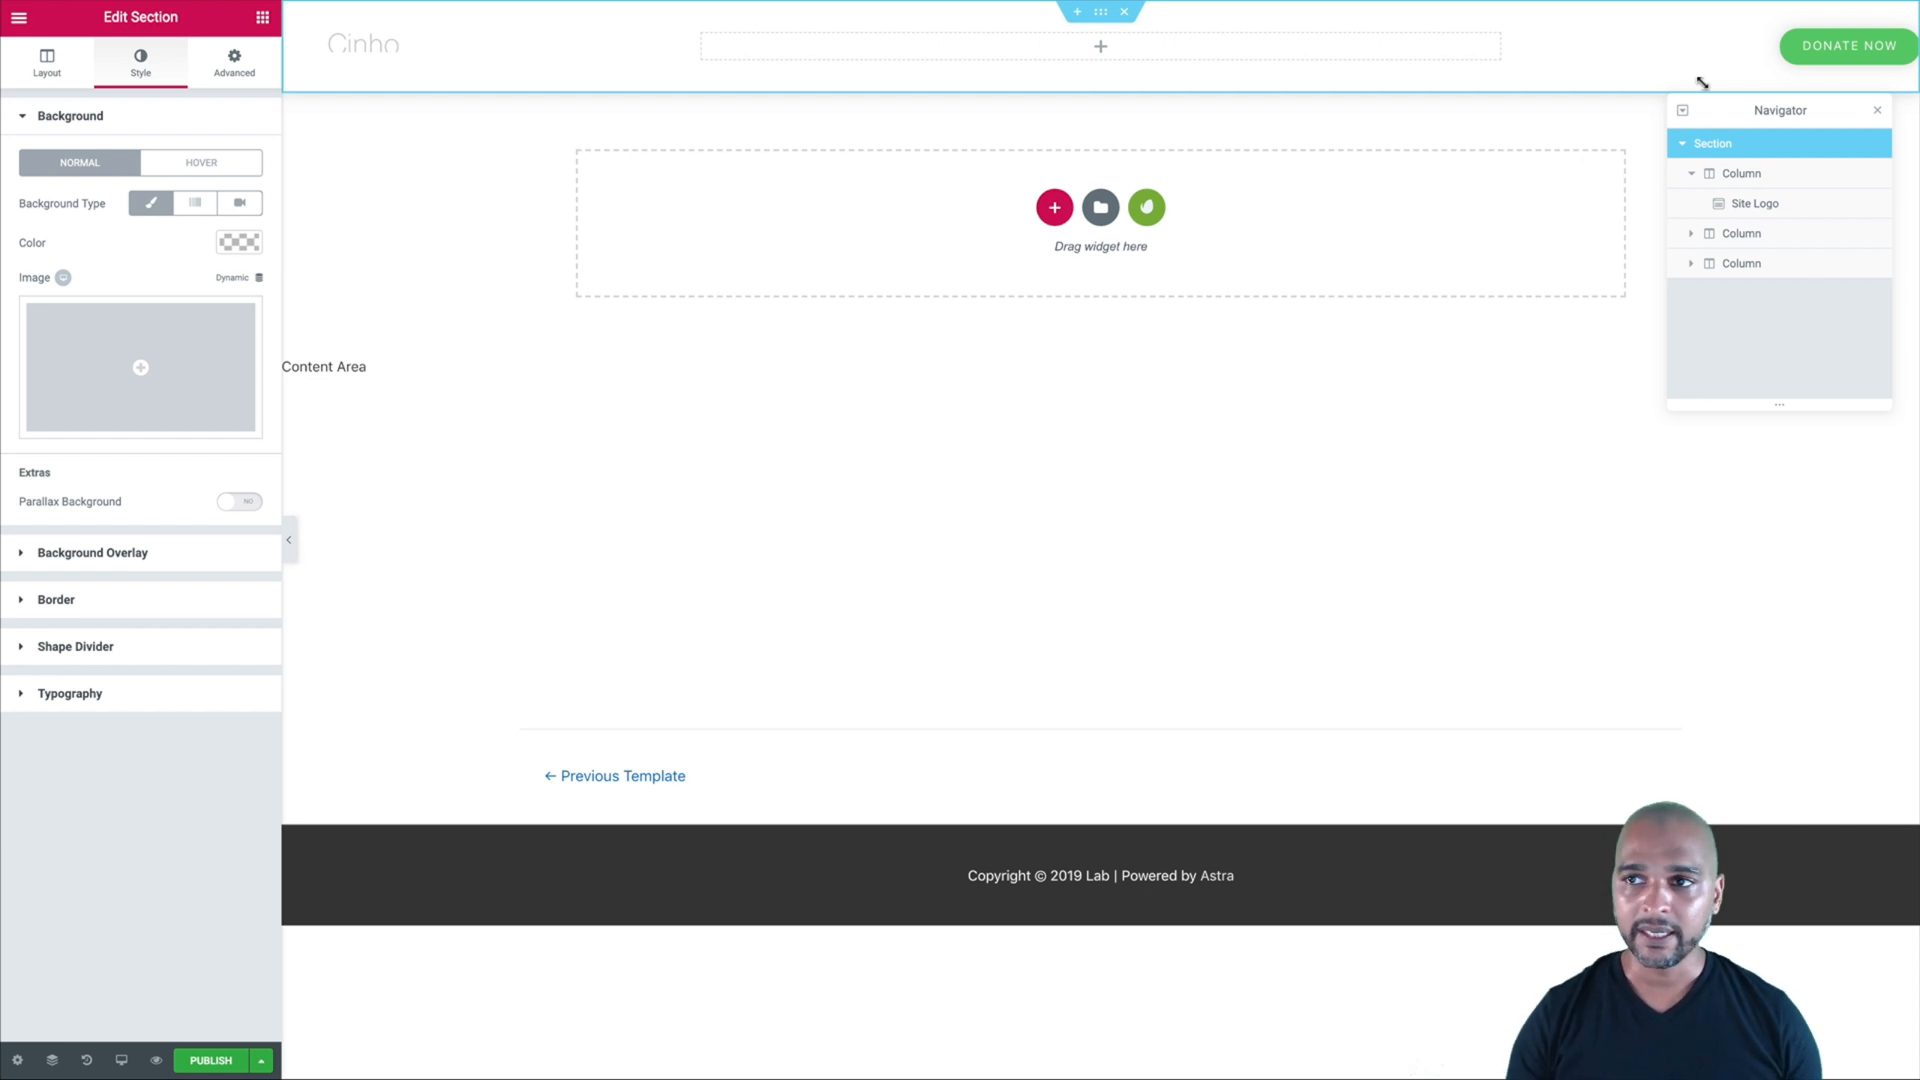
# - Delete the DONATE NOW button and place an Icon widget in its empty column
pyautogui.rightClick(1908, 46)
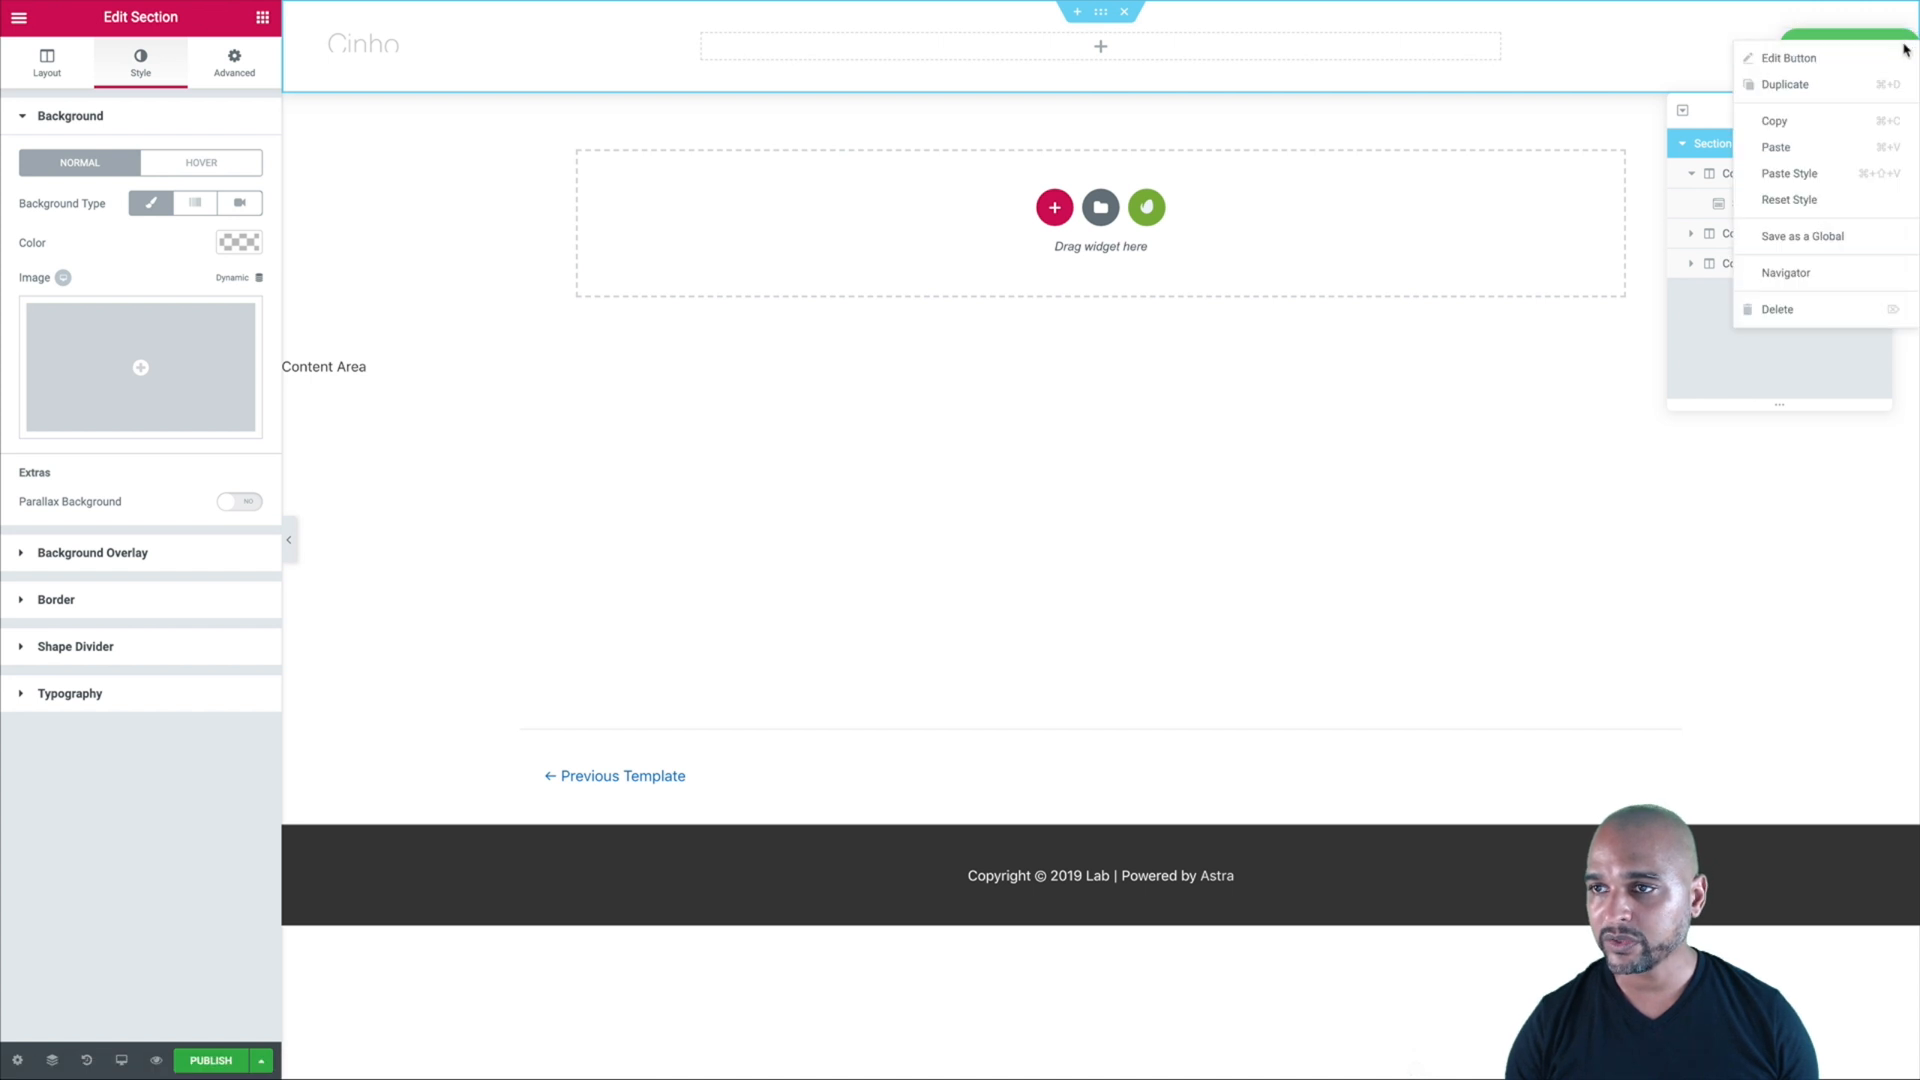
pyautogui.click(1784, 311)
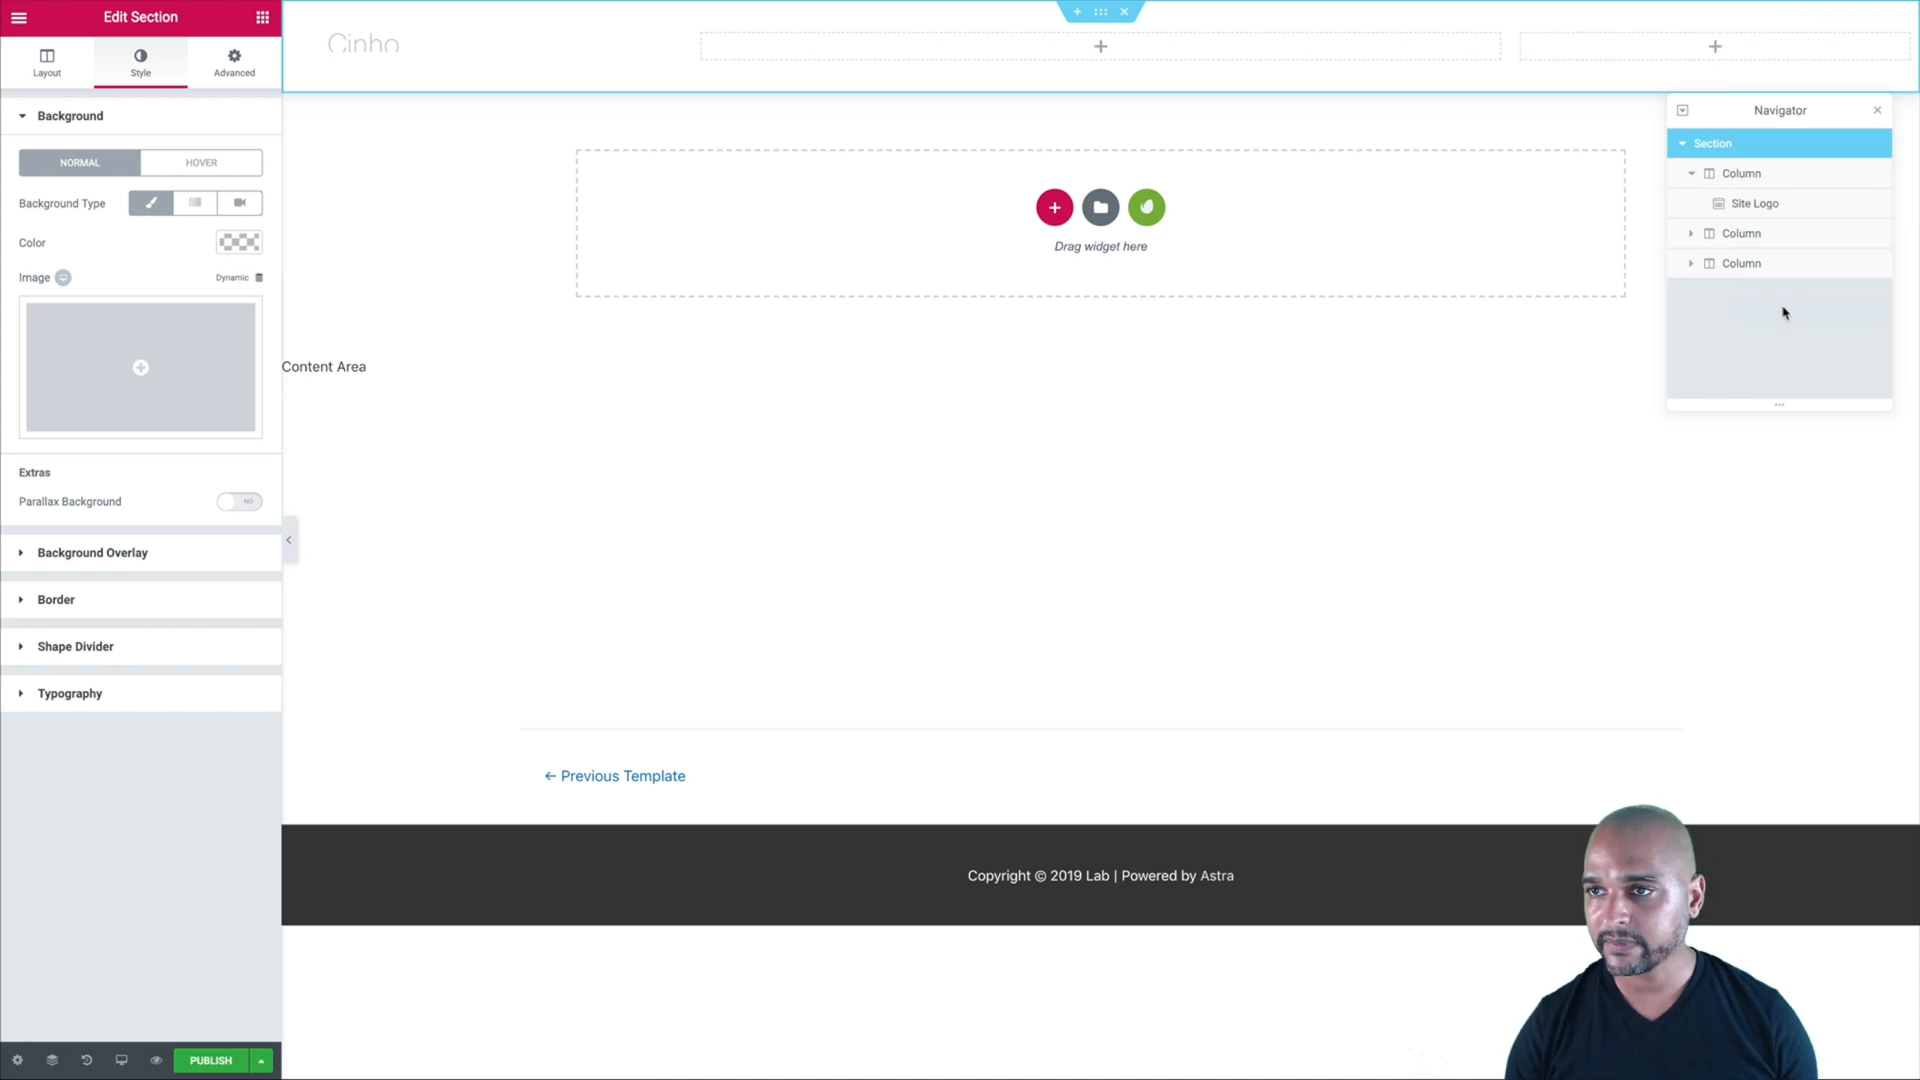
pyautogui.click(263, 20)
pyautogui.scroll(-1, 167, 506)
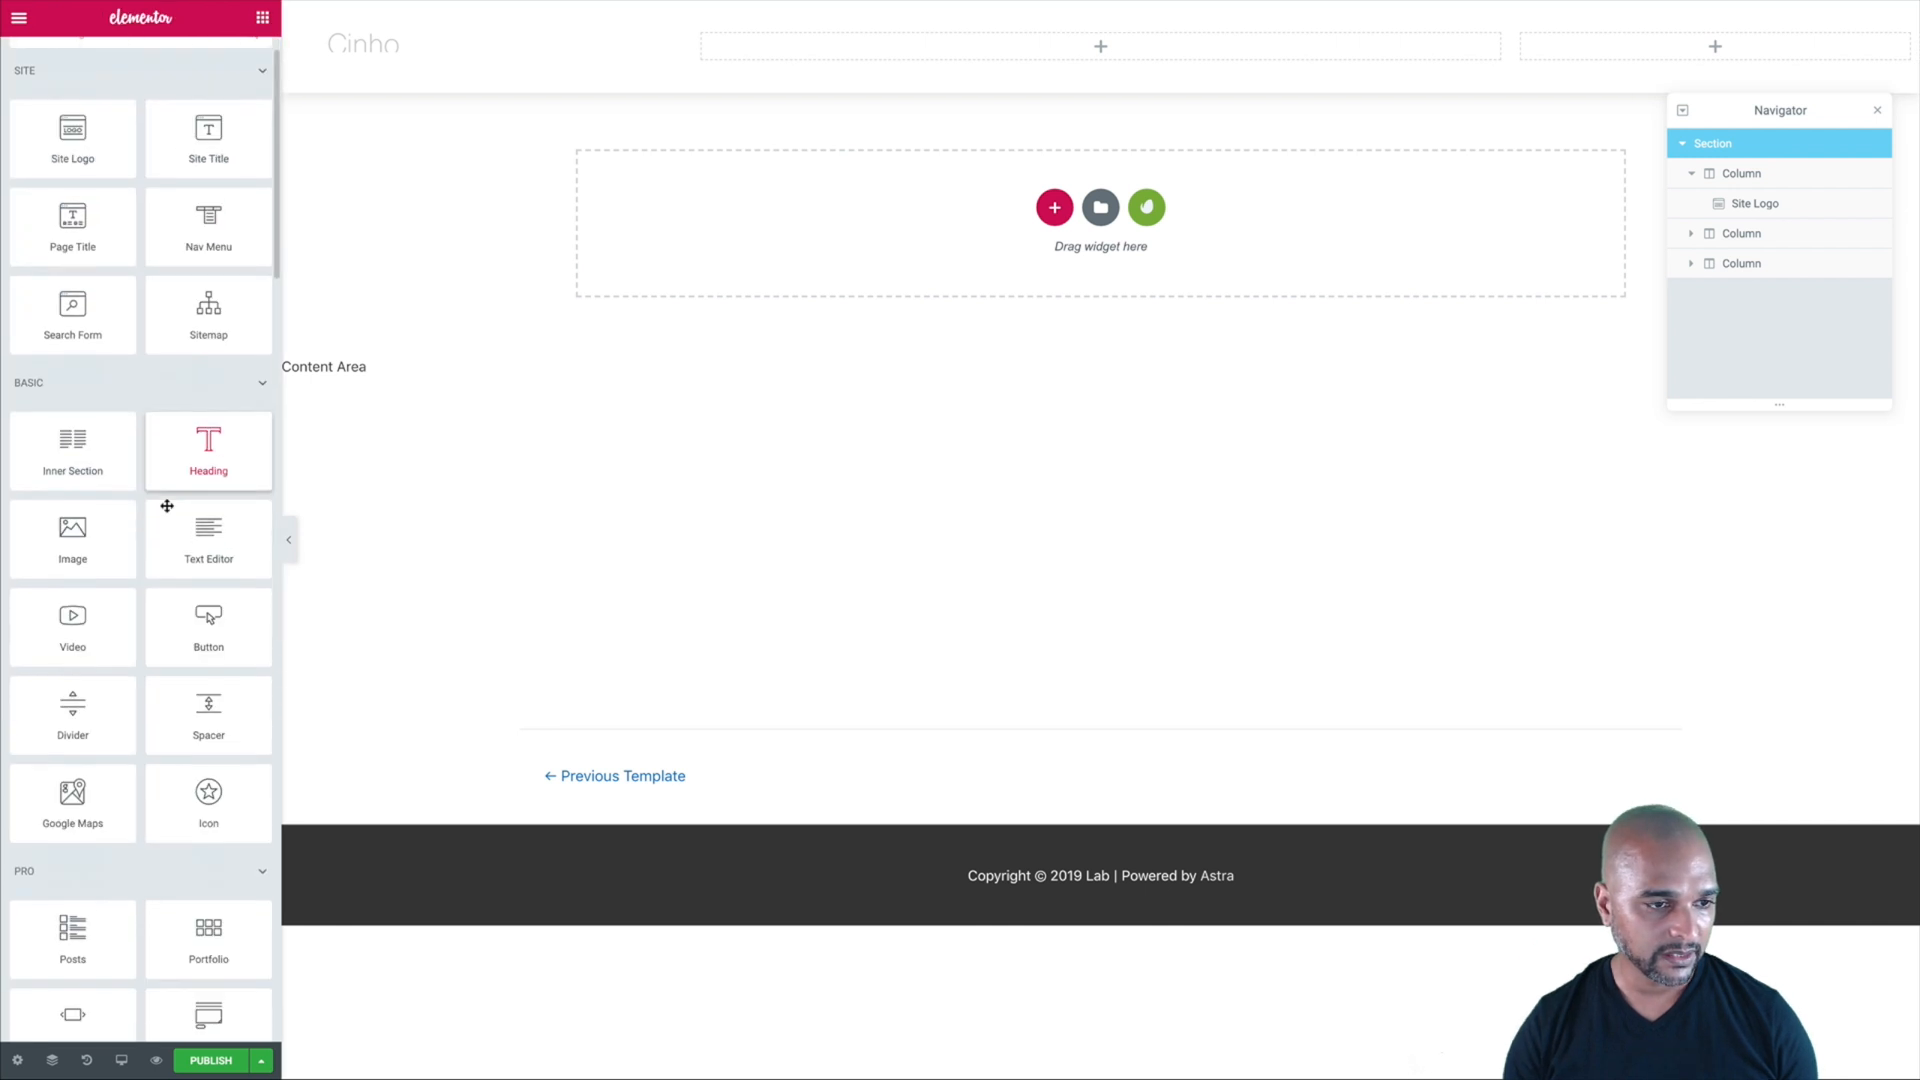
pyautogui.scroll(-1, 167, 506)
pyautogui.moveTo(193, 699); pyautogui.dragTo(1669, 50)
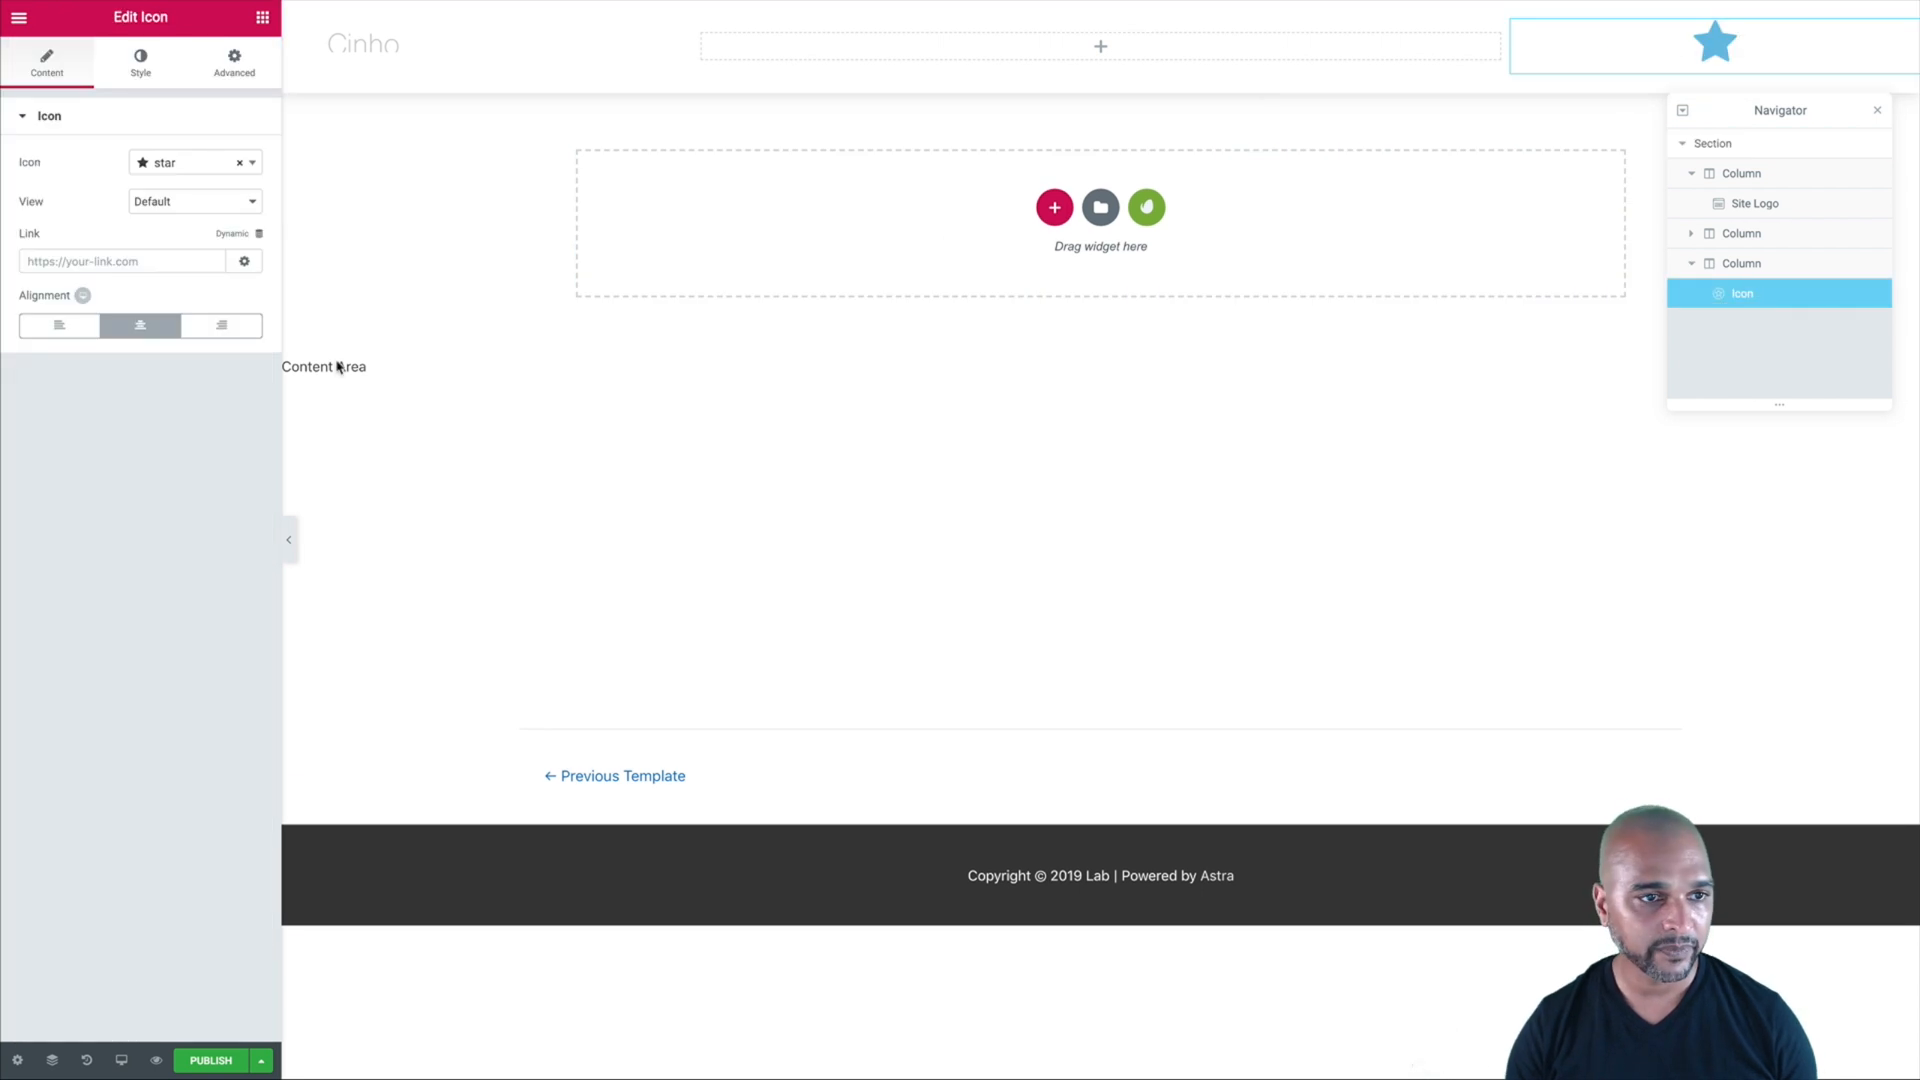
# - Align the header icon to the right and change it from a star to the bars icon
pyautogui.click(216, 331)
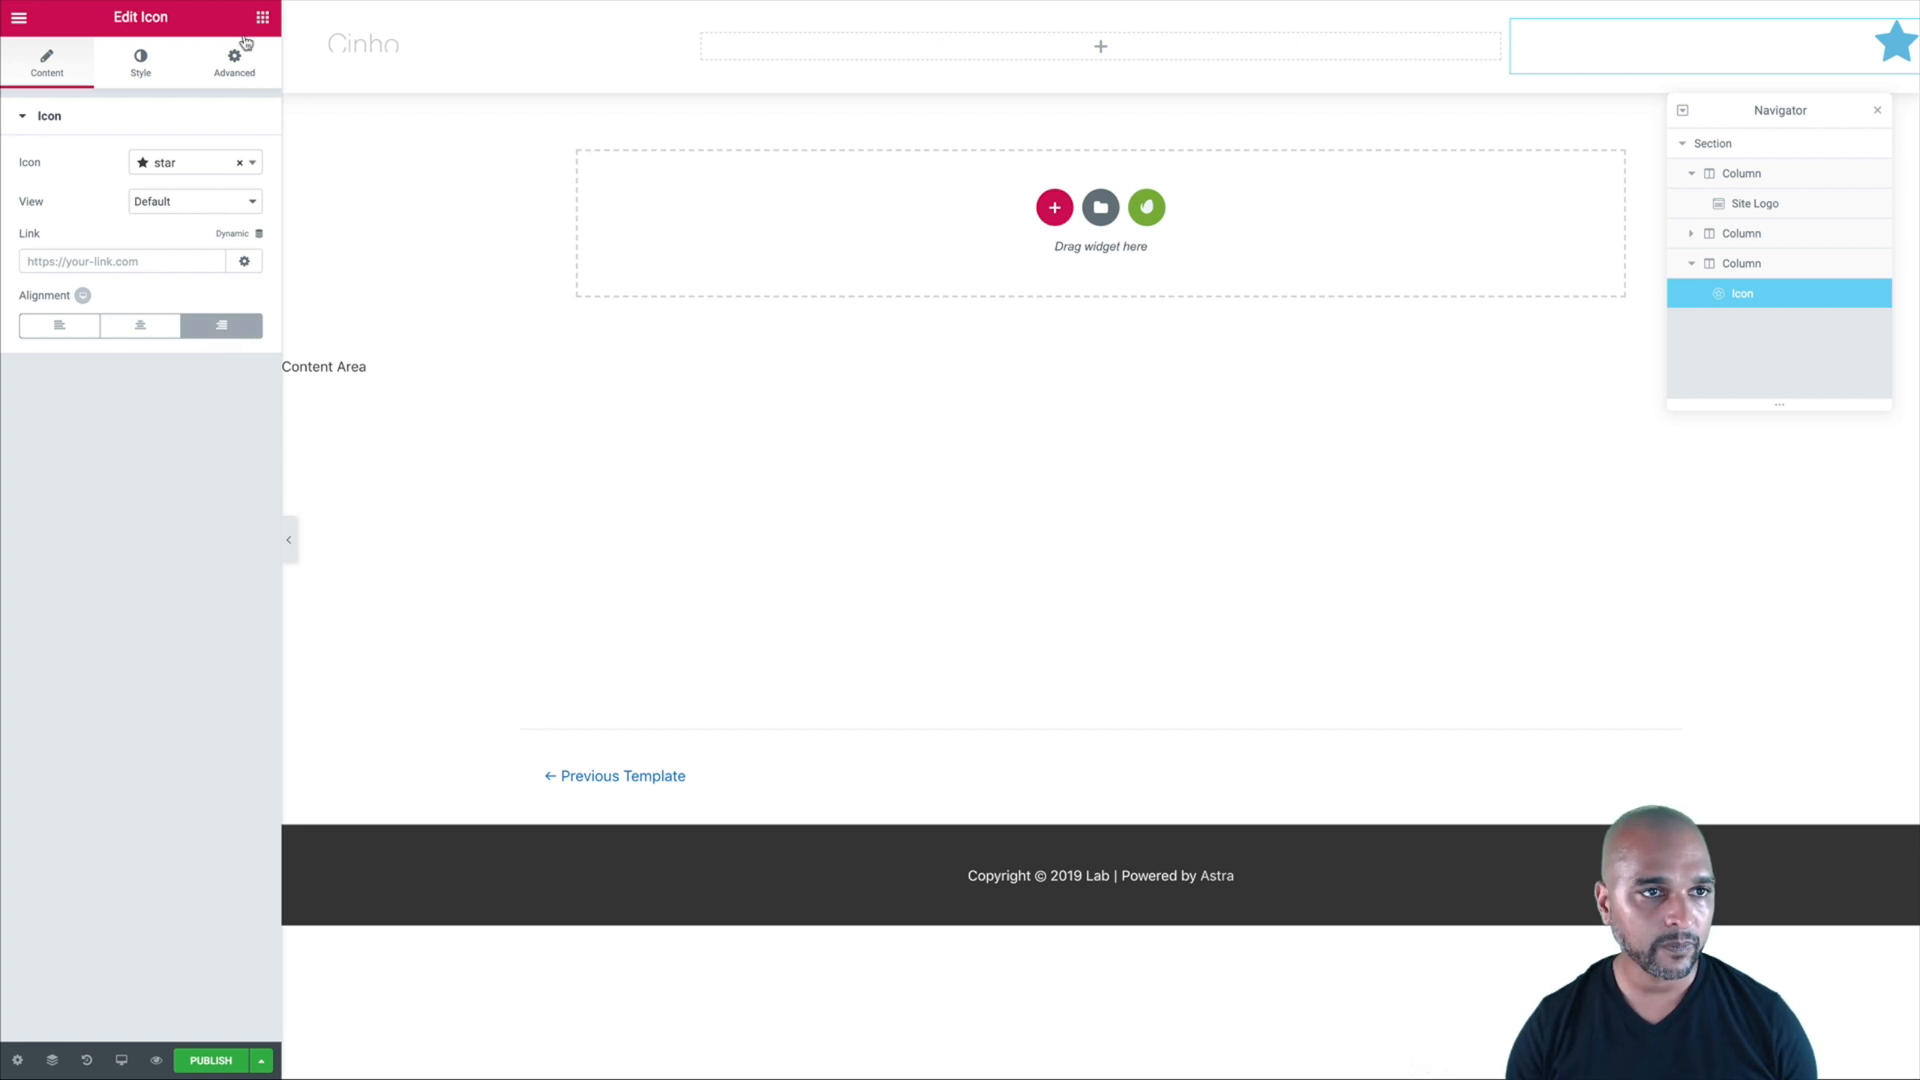
pyautogui.click(150, 166)
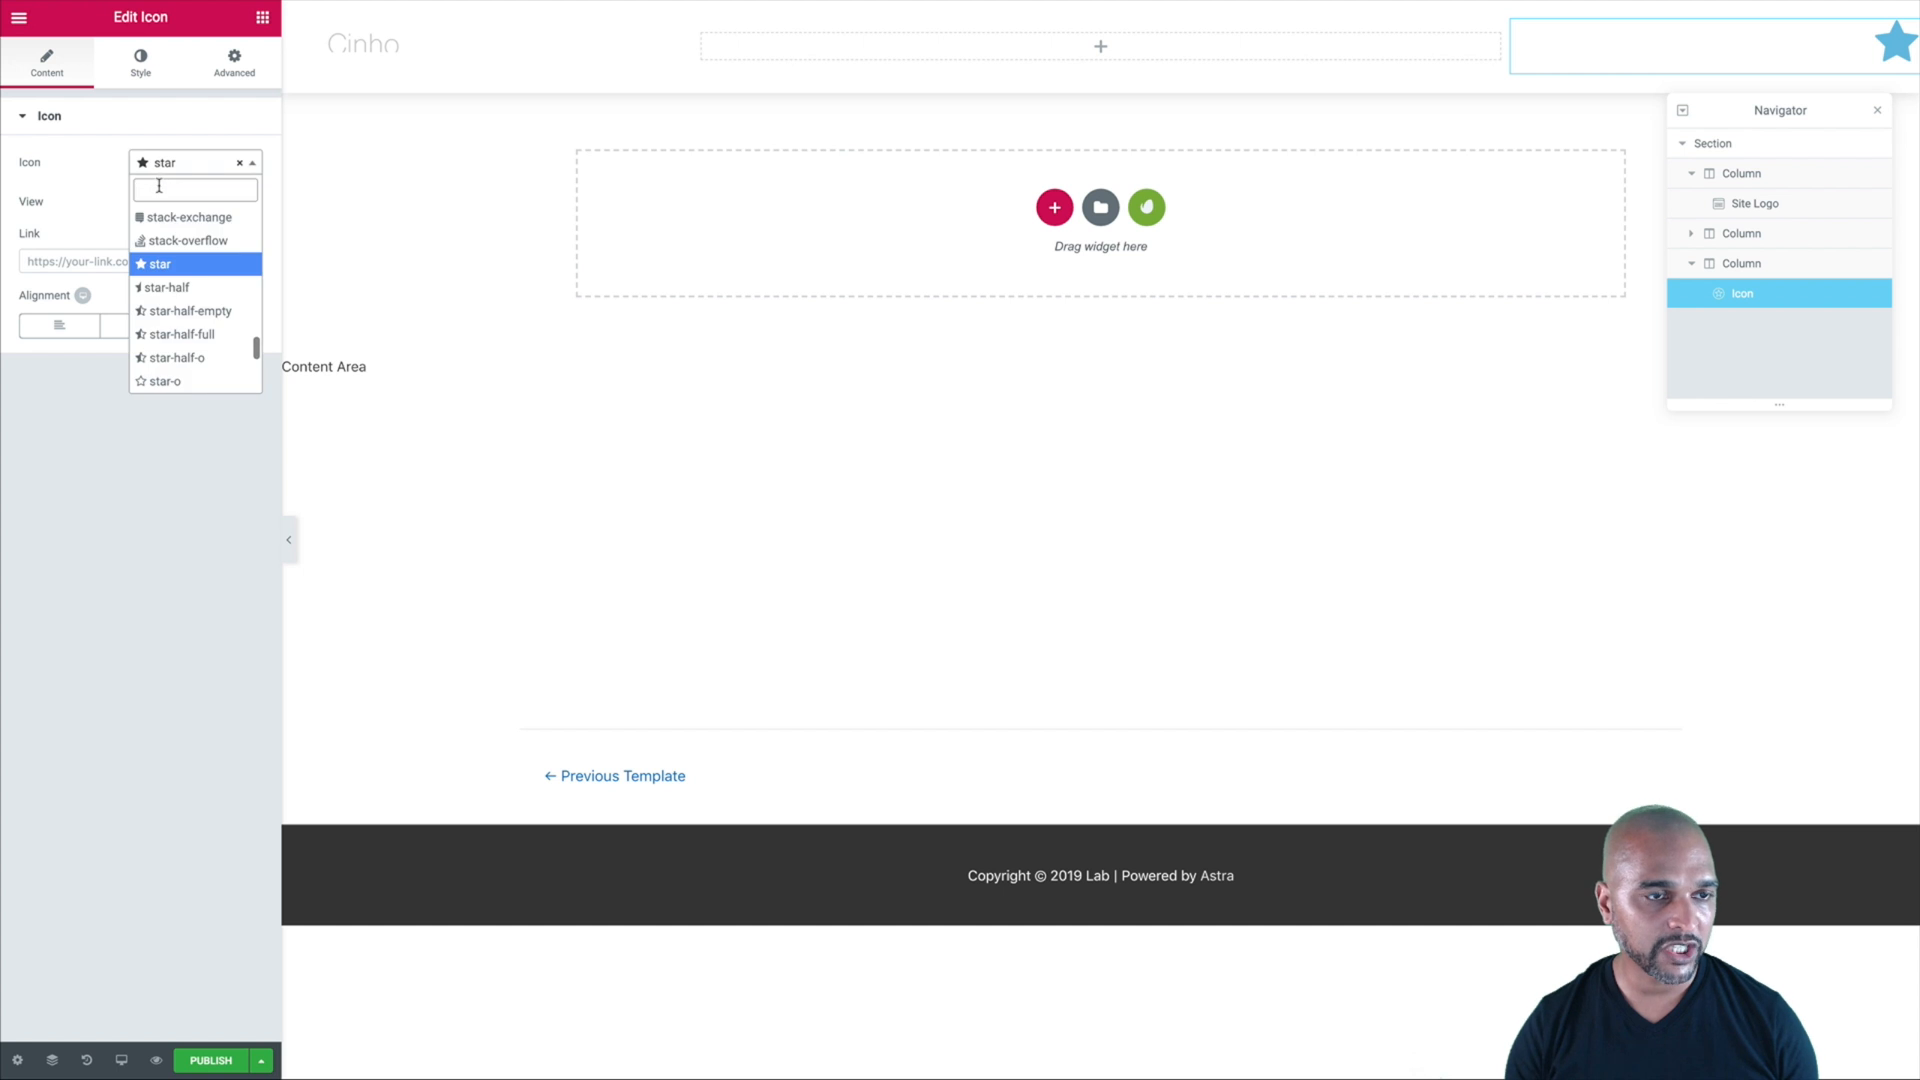
pyautogui.write('bars')
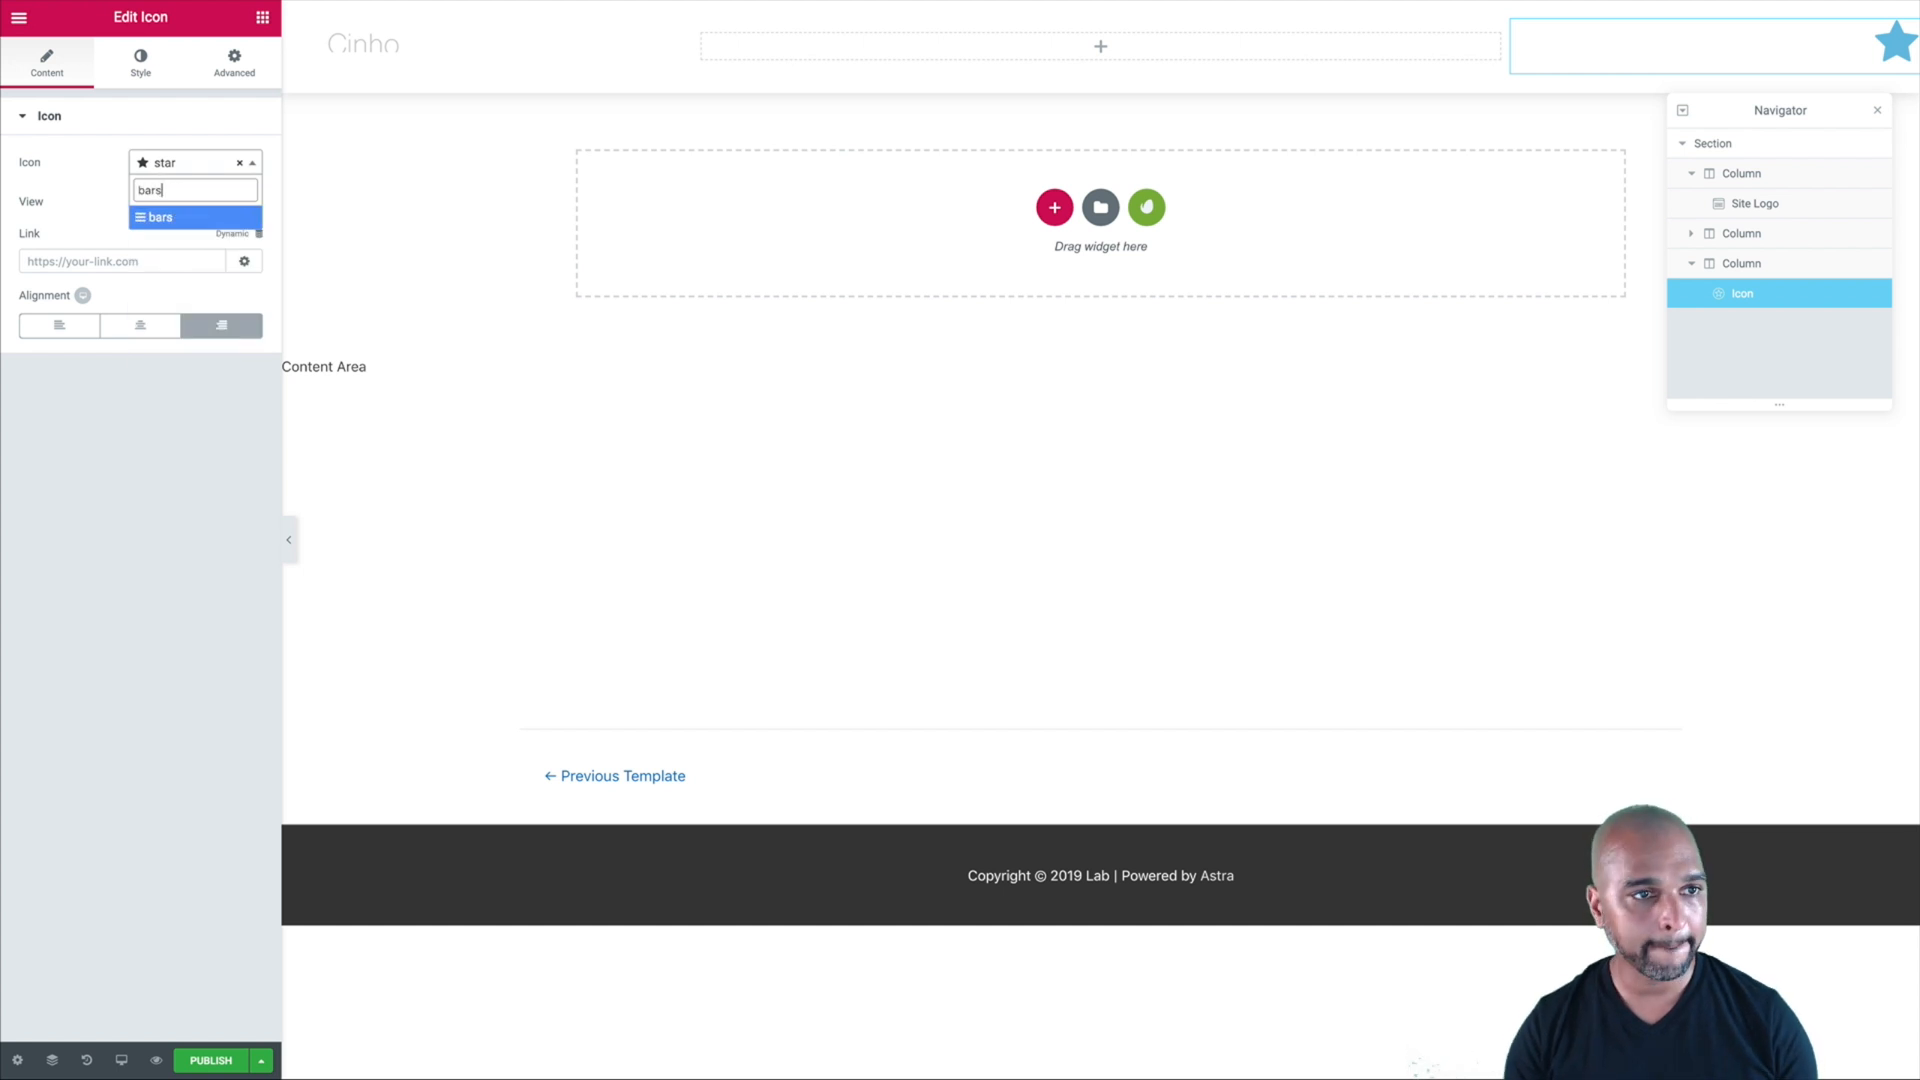
pyautogui.click(146, 220)
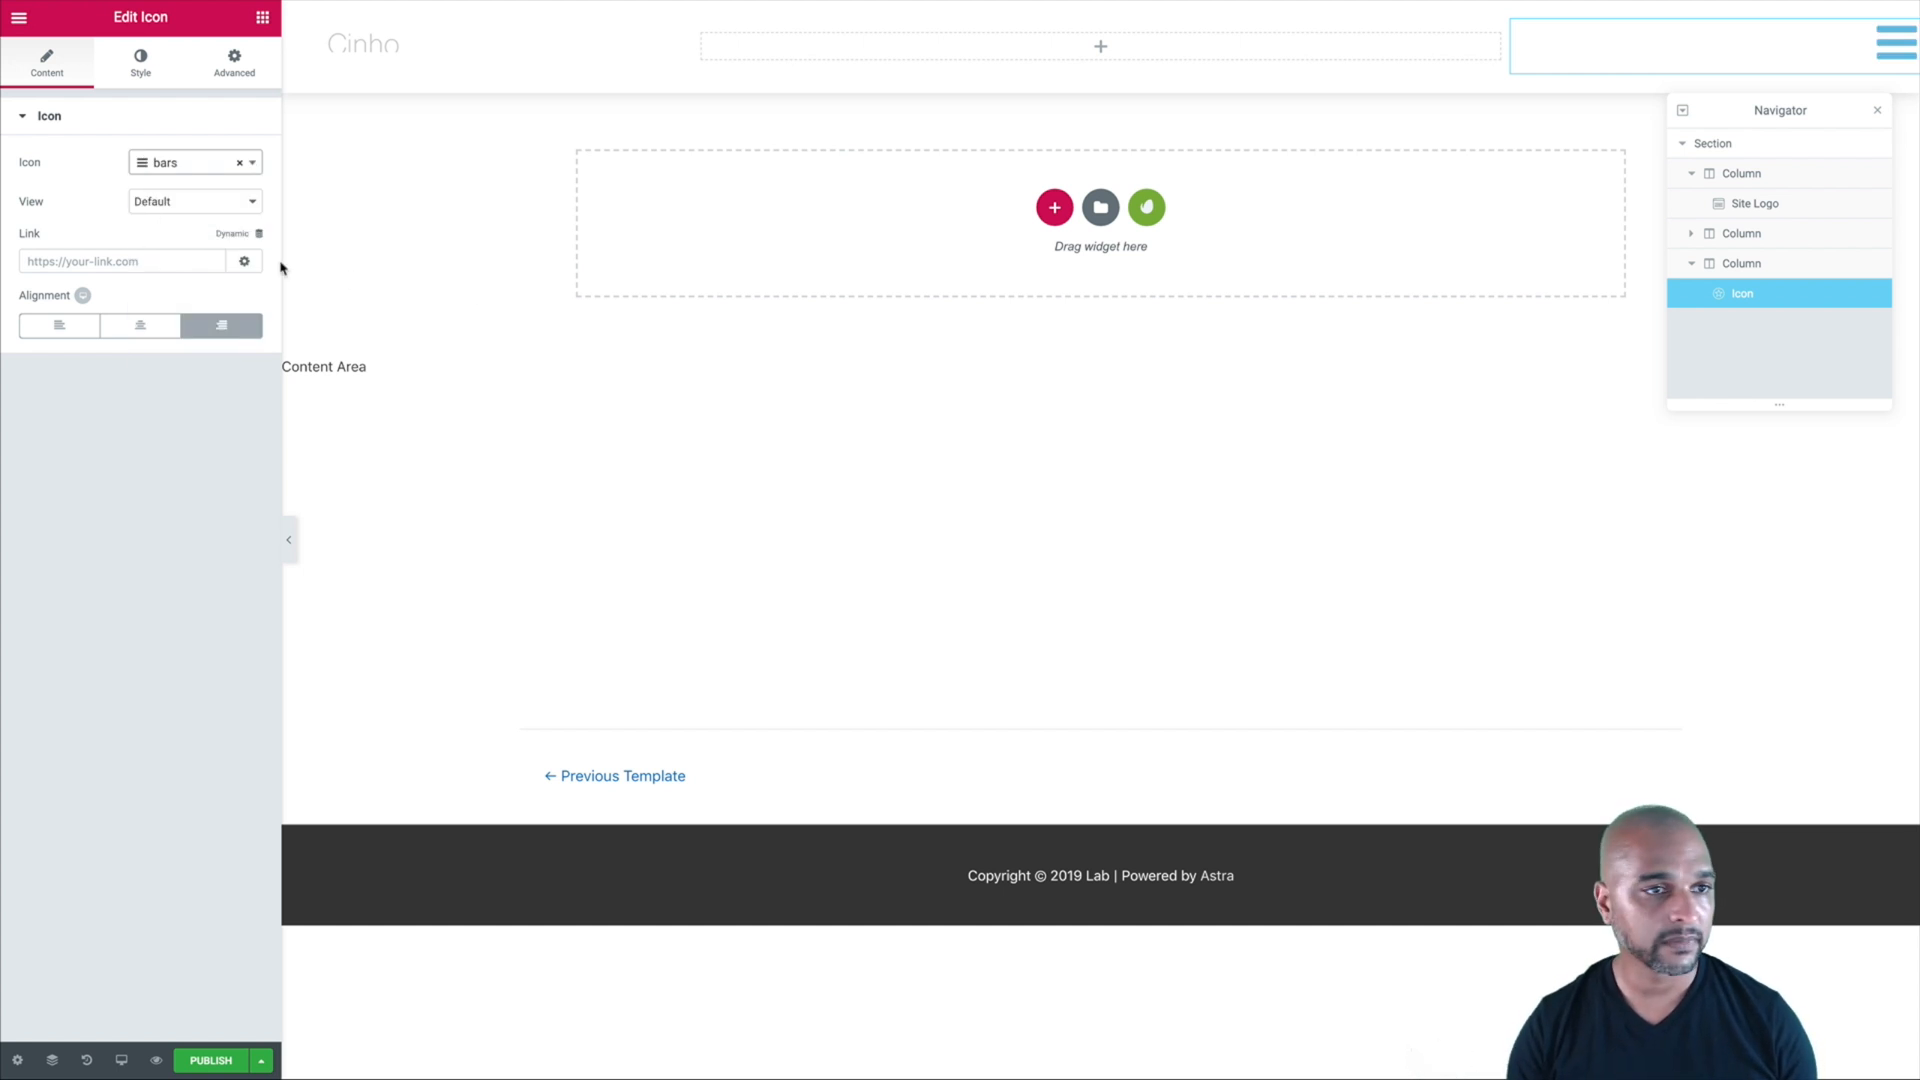
# - Link the bars icon to a dynamic Popup action that opens the Fullscreen Popup Navigation popup
pyautogui.click(152, 265)
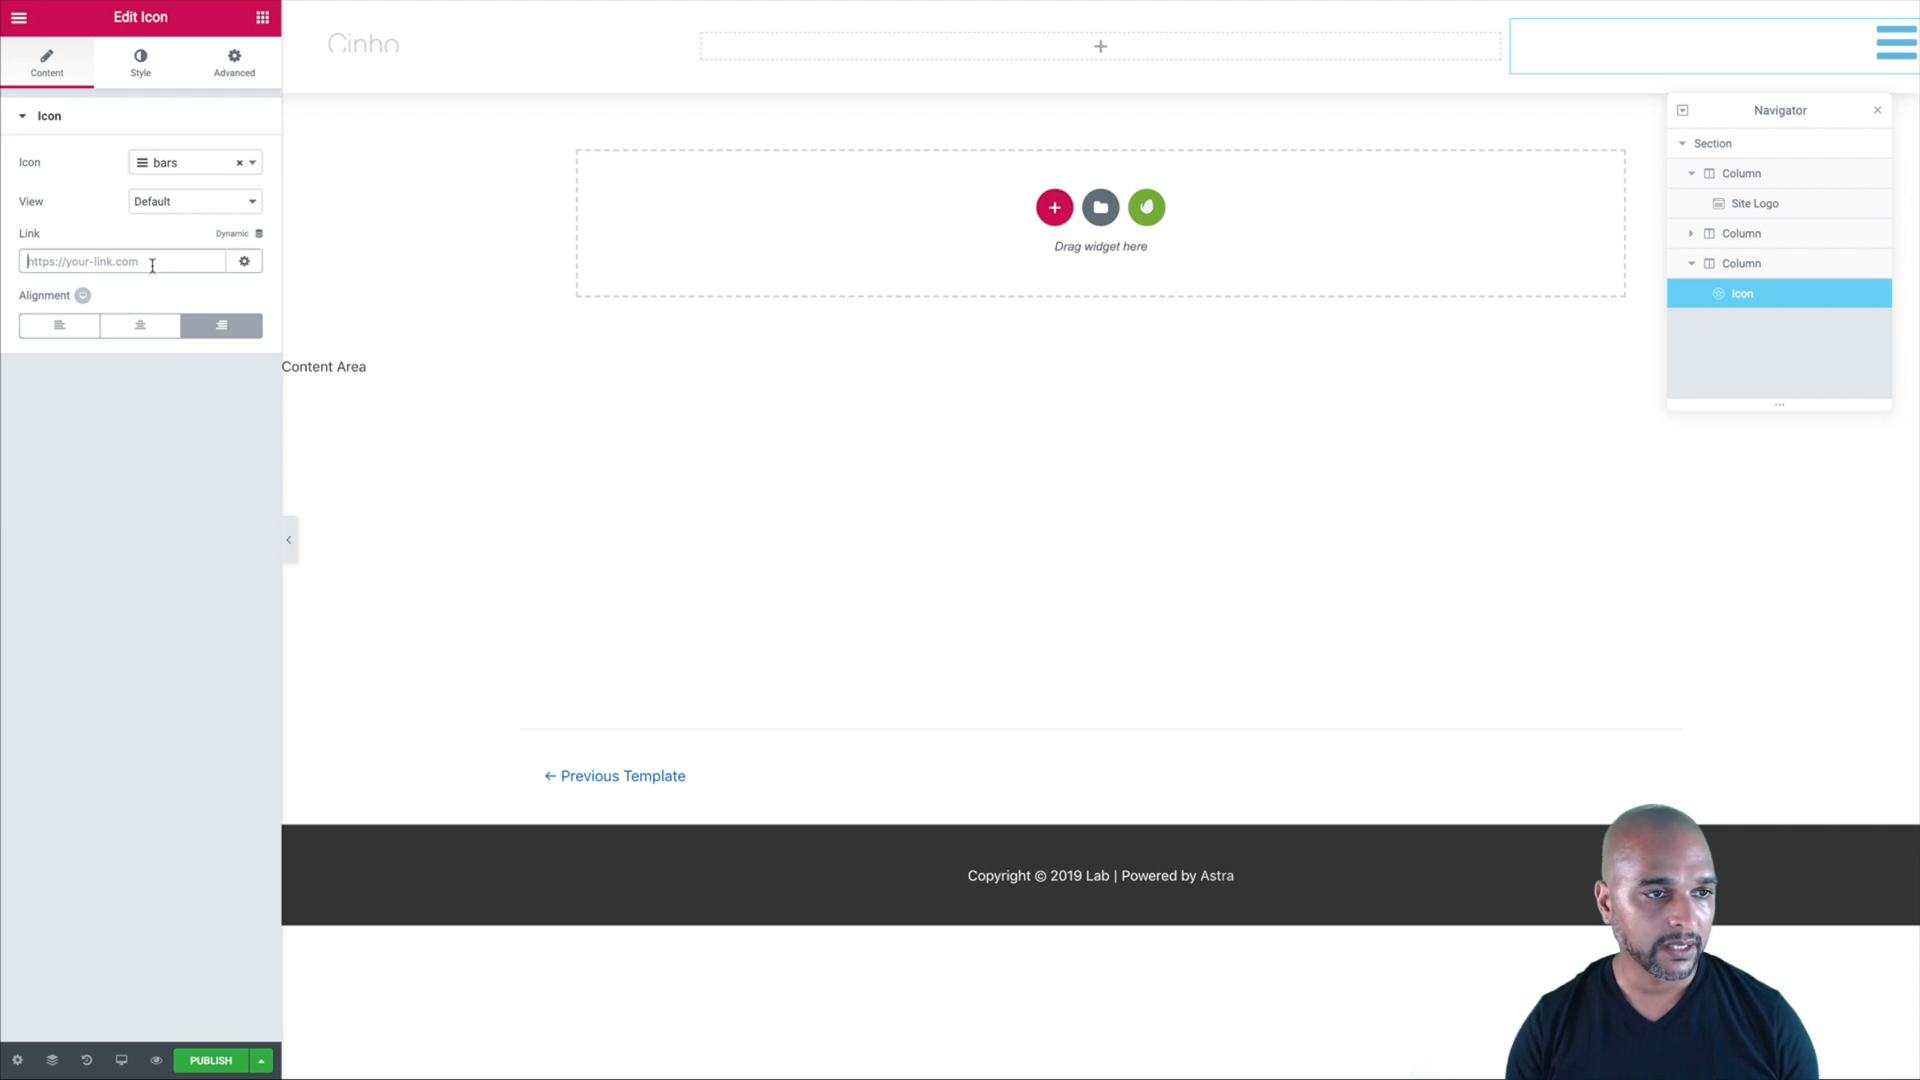
pyautogui.click(241, 236)
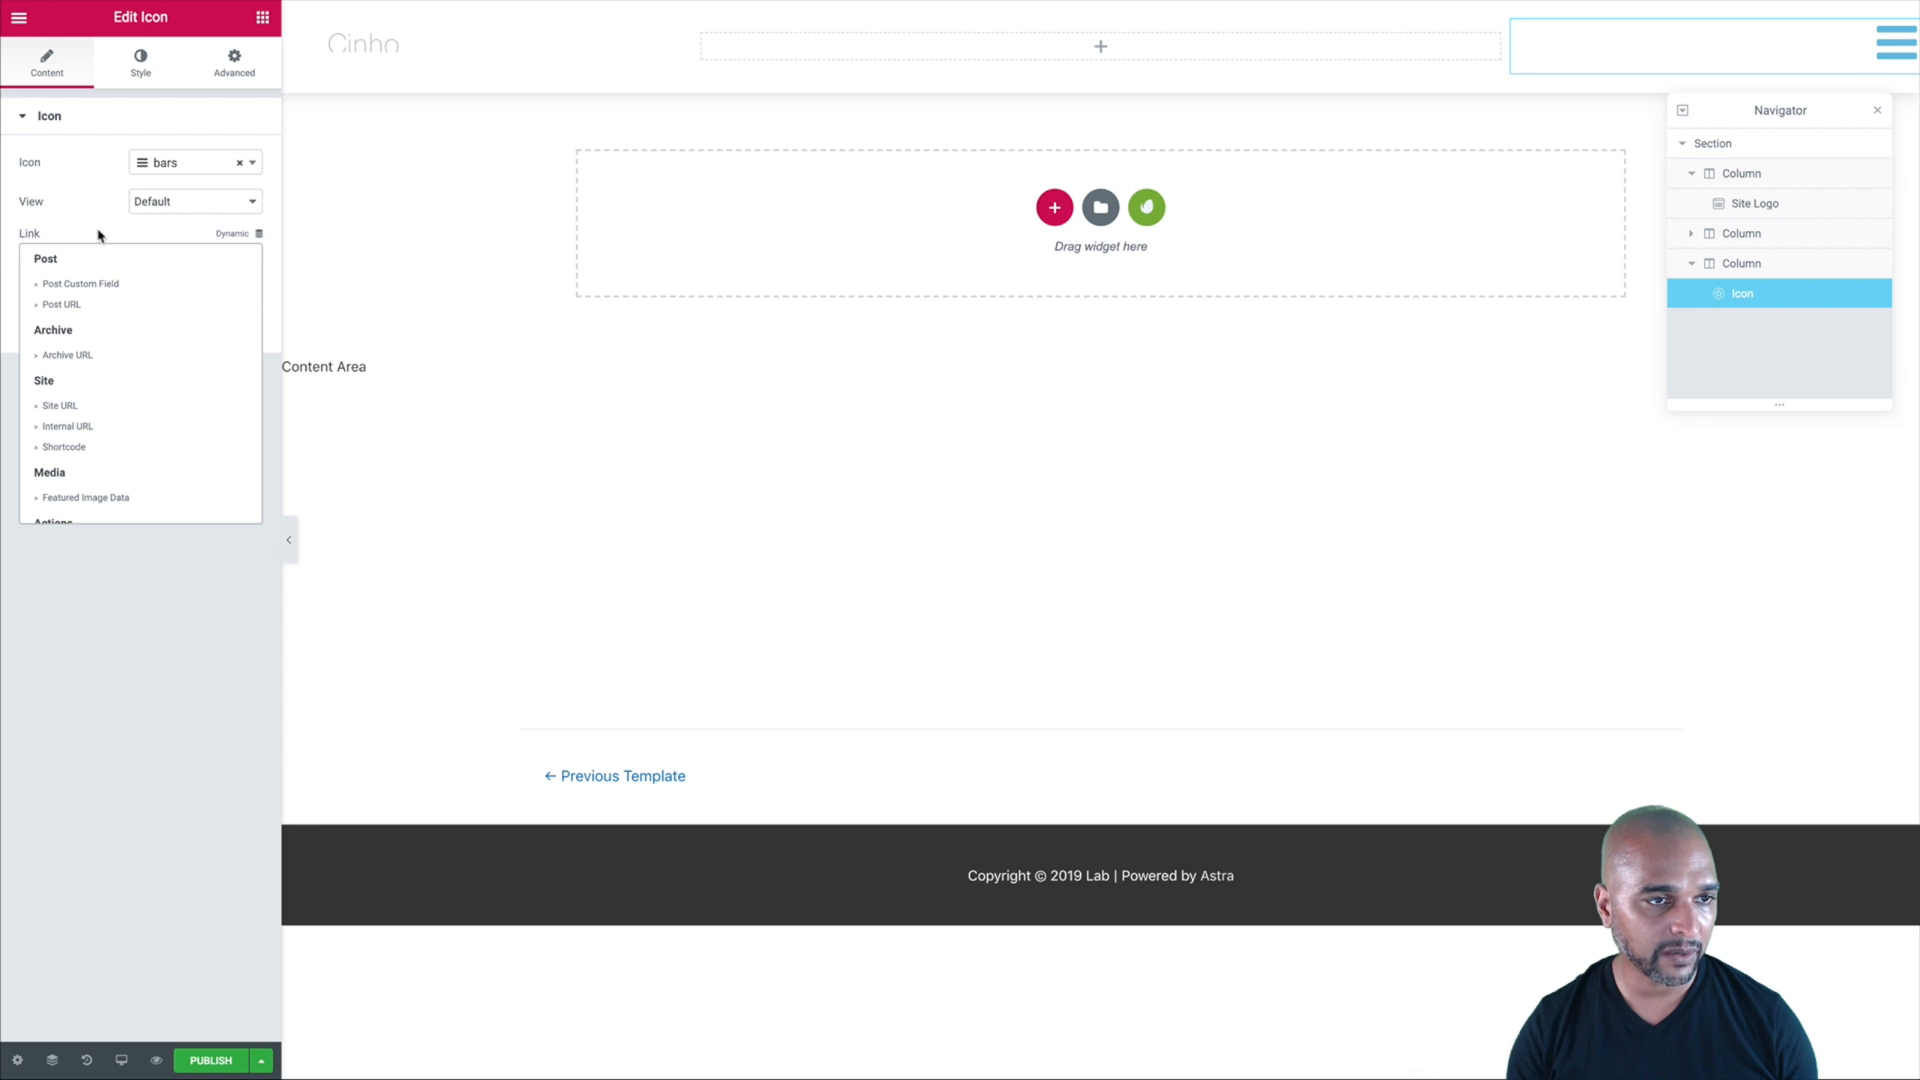
pyautogui.scroll(-3, 73, 450)
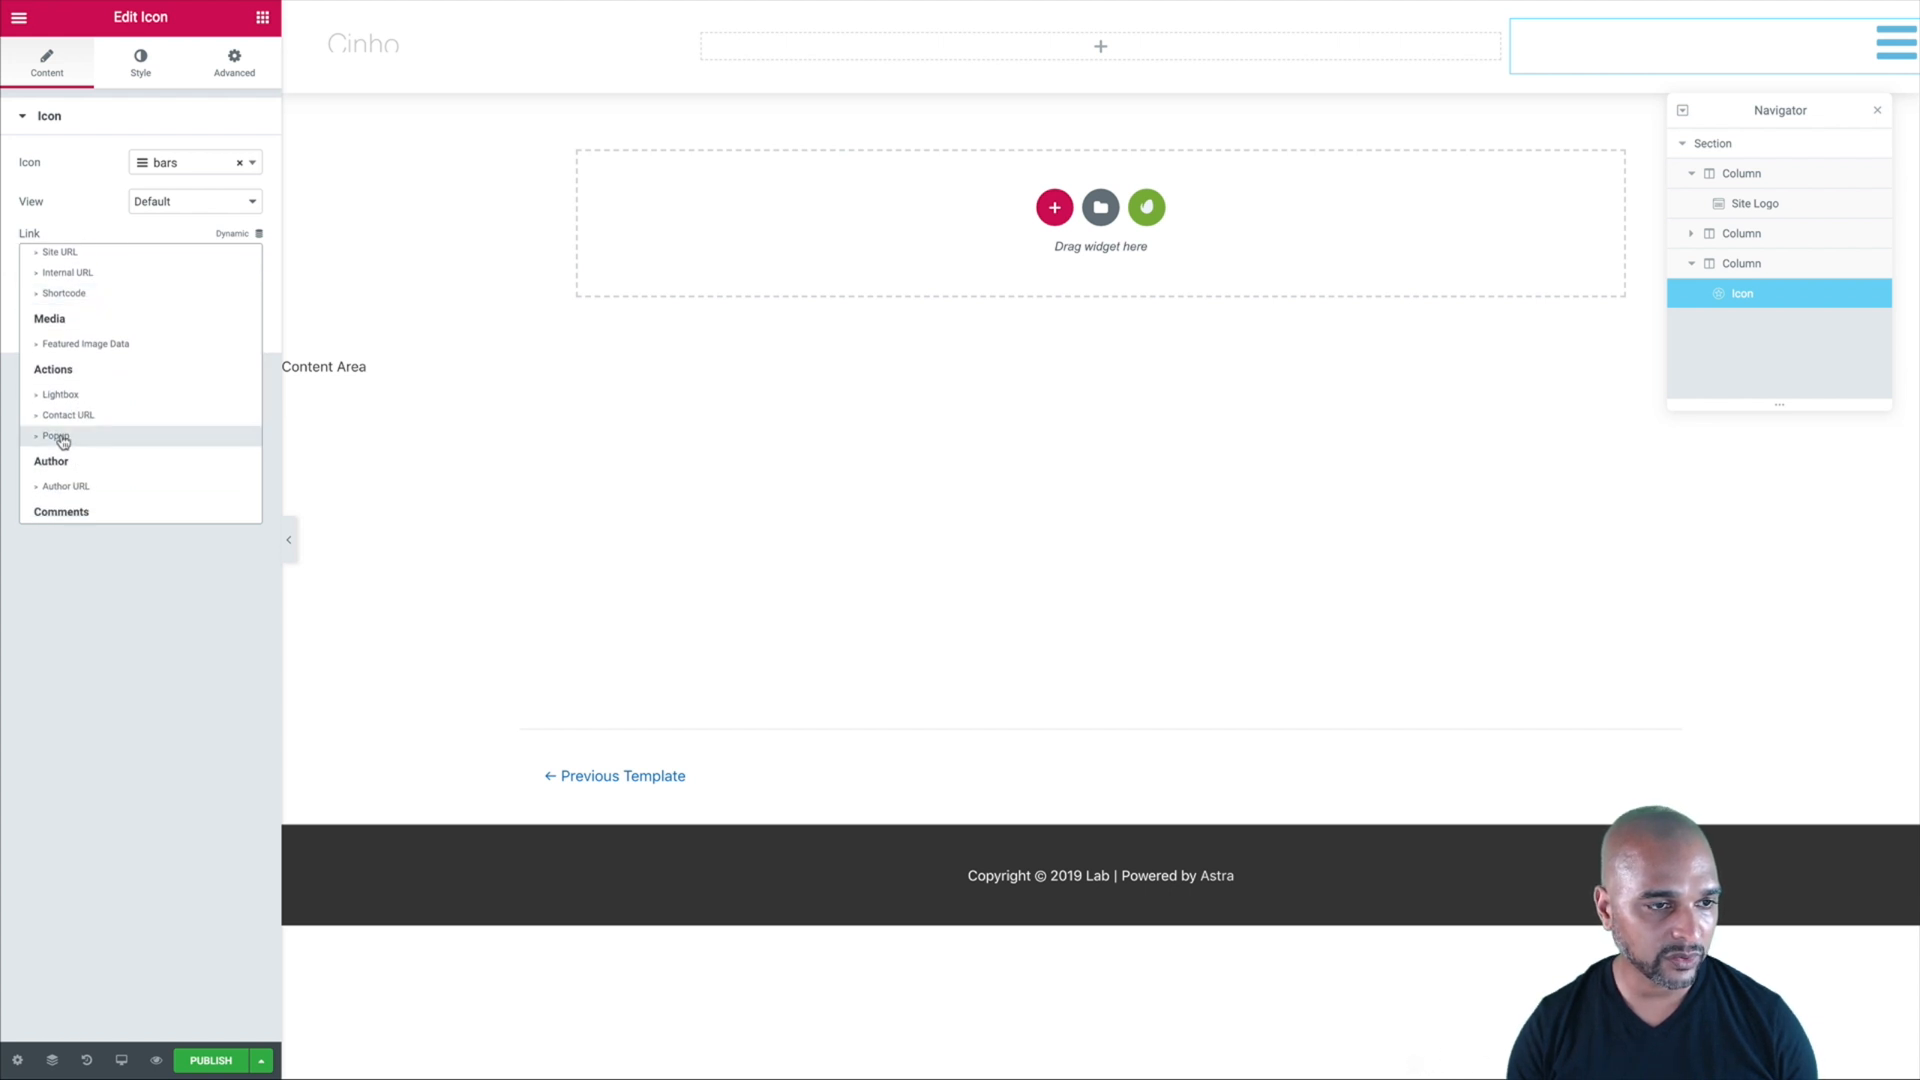
pyautogui.click(60, 438)
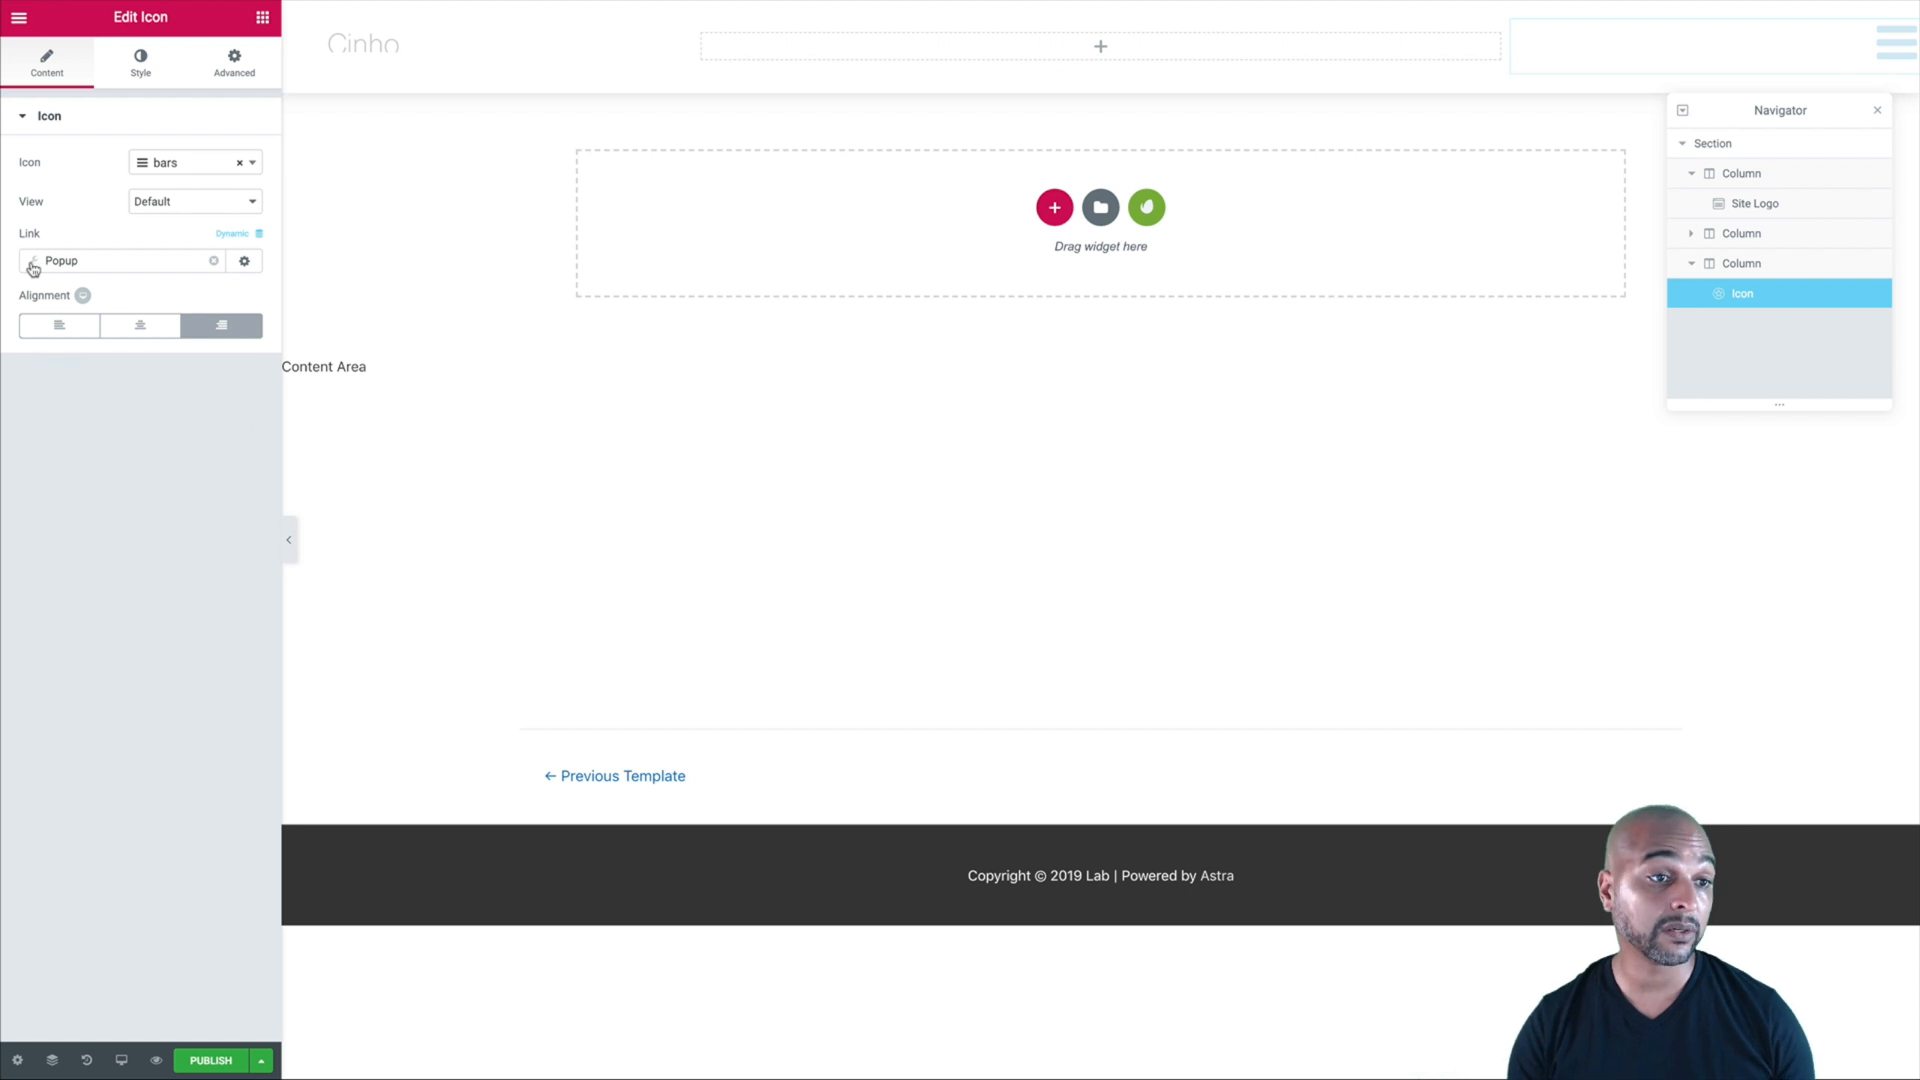
pyautogui.click(32, 262)
pyautogui.click(72, 403)
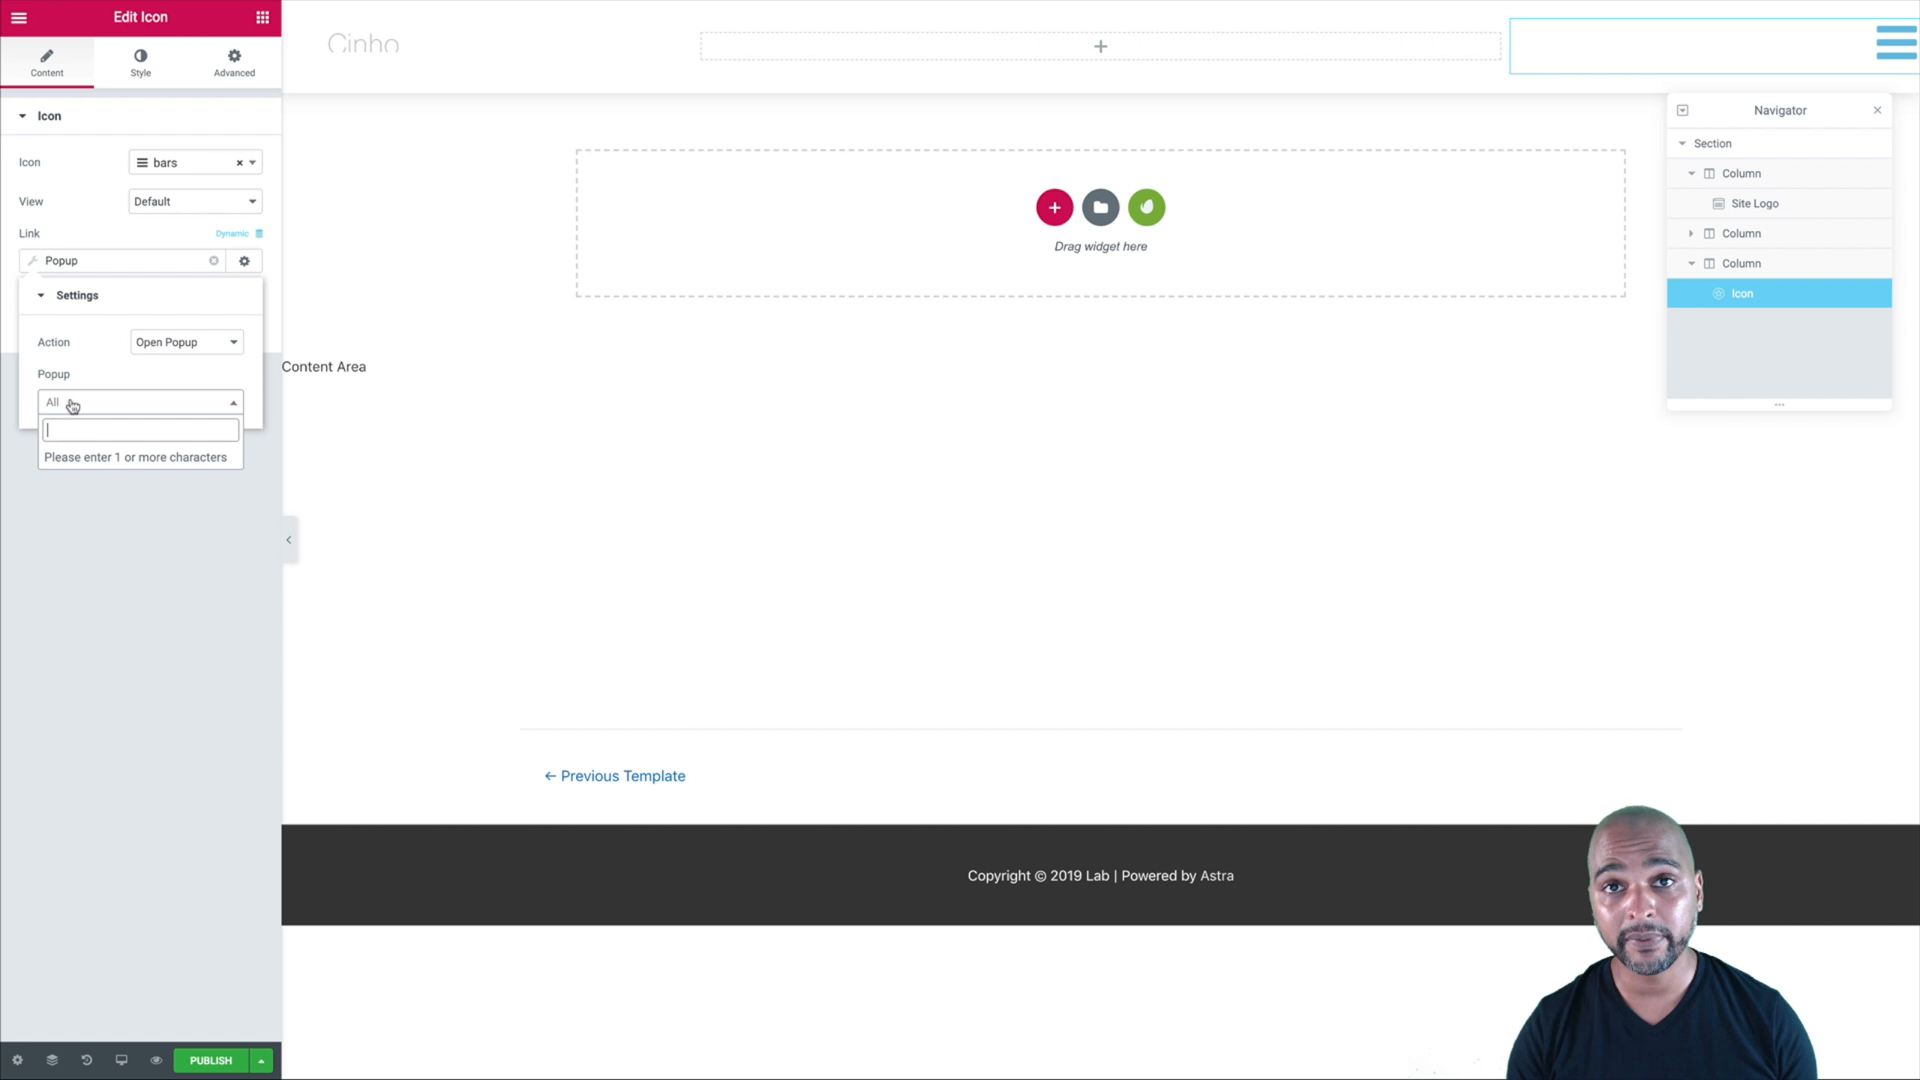
pyautogui.write('fullscreen')
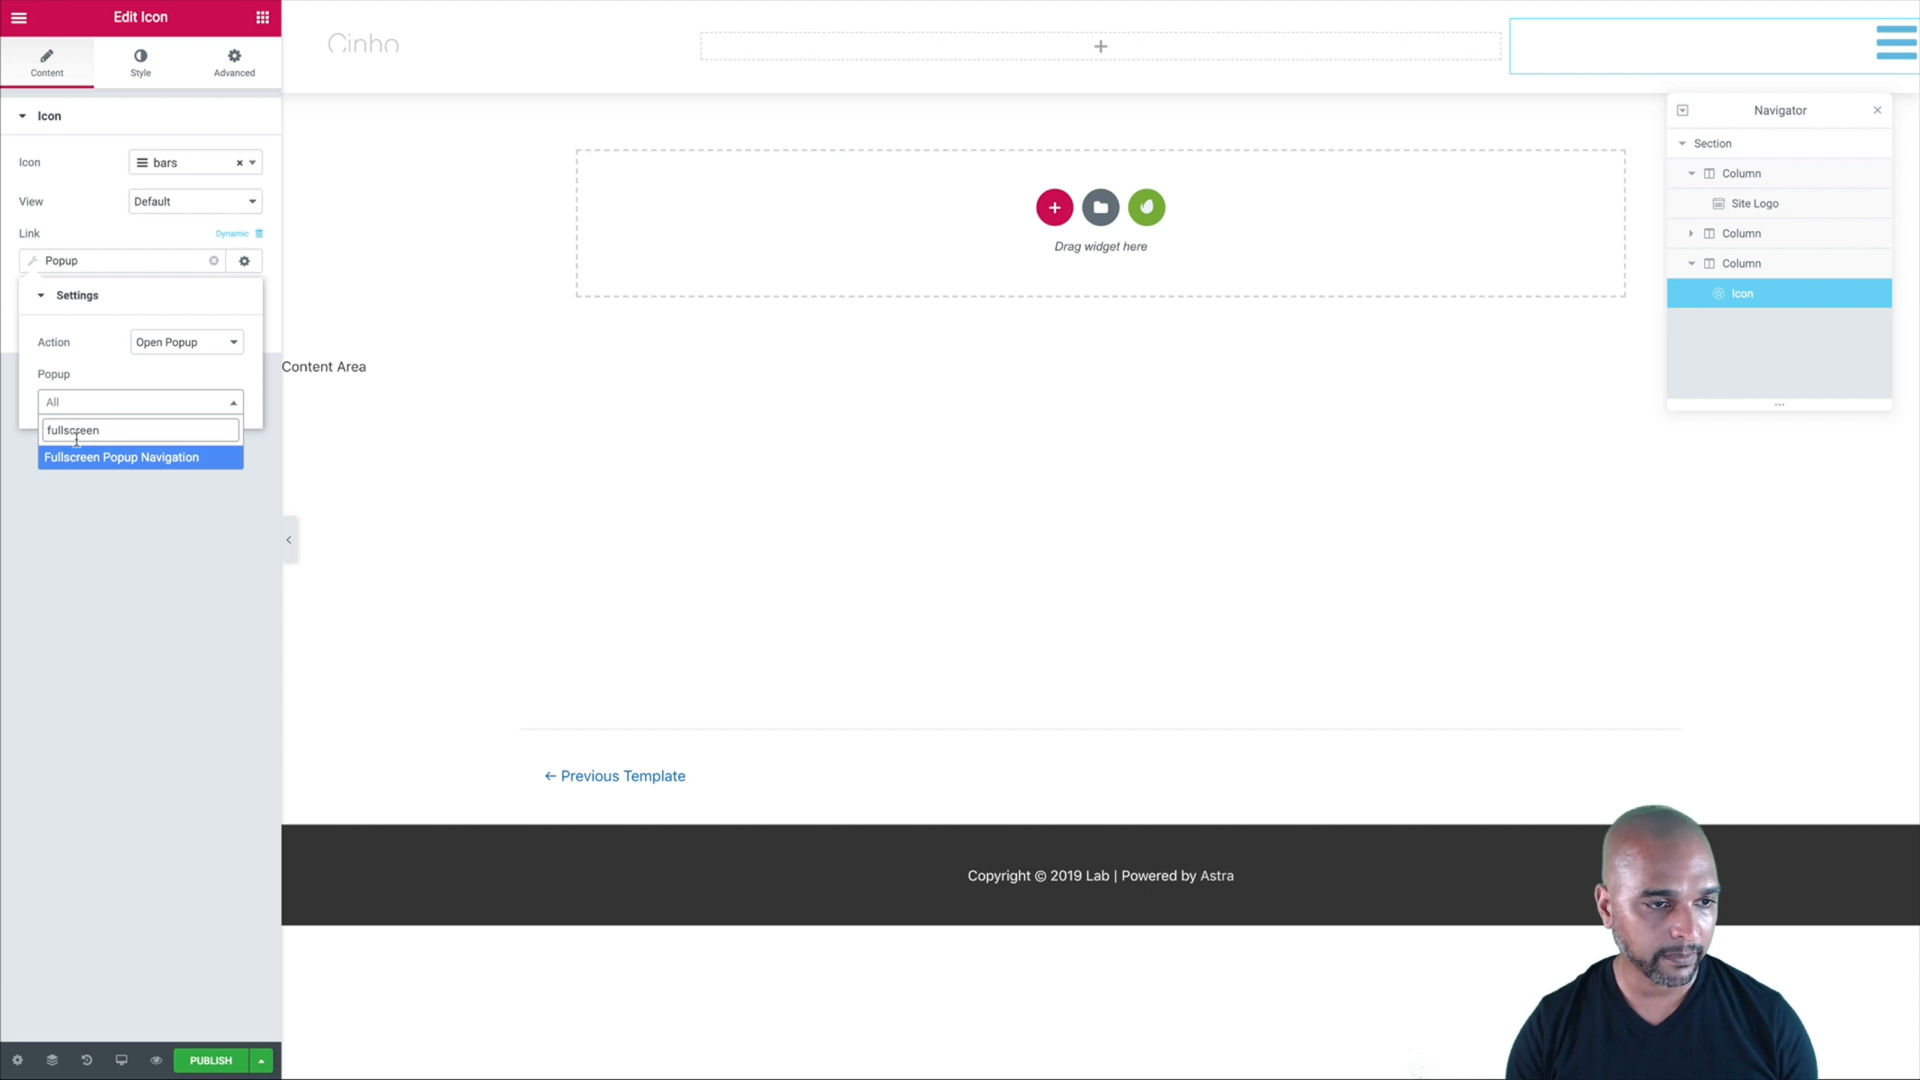
pyautogui.click(77, 460)
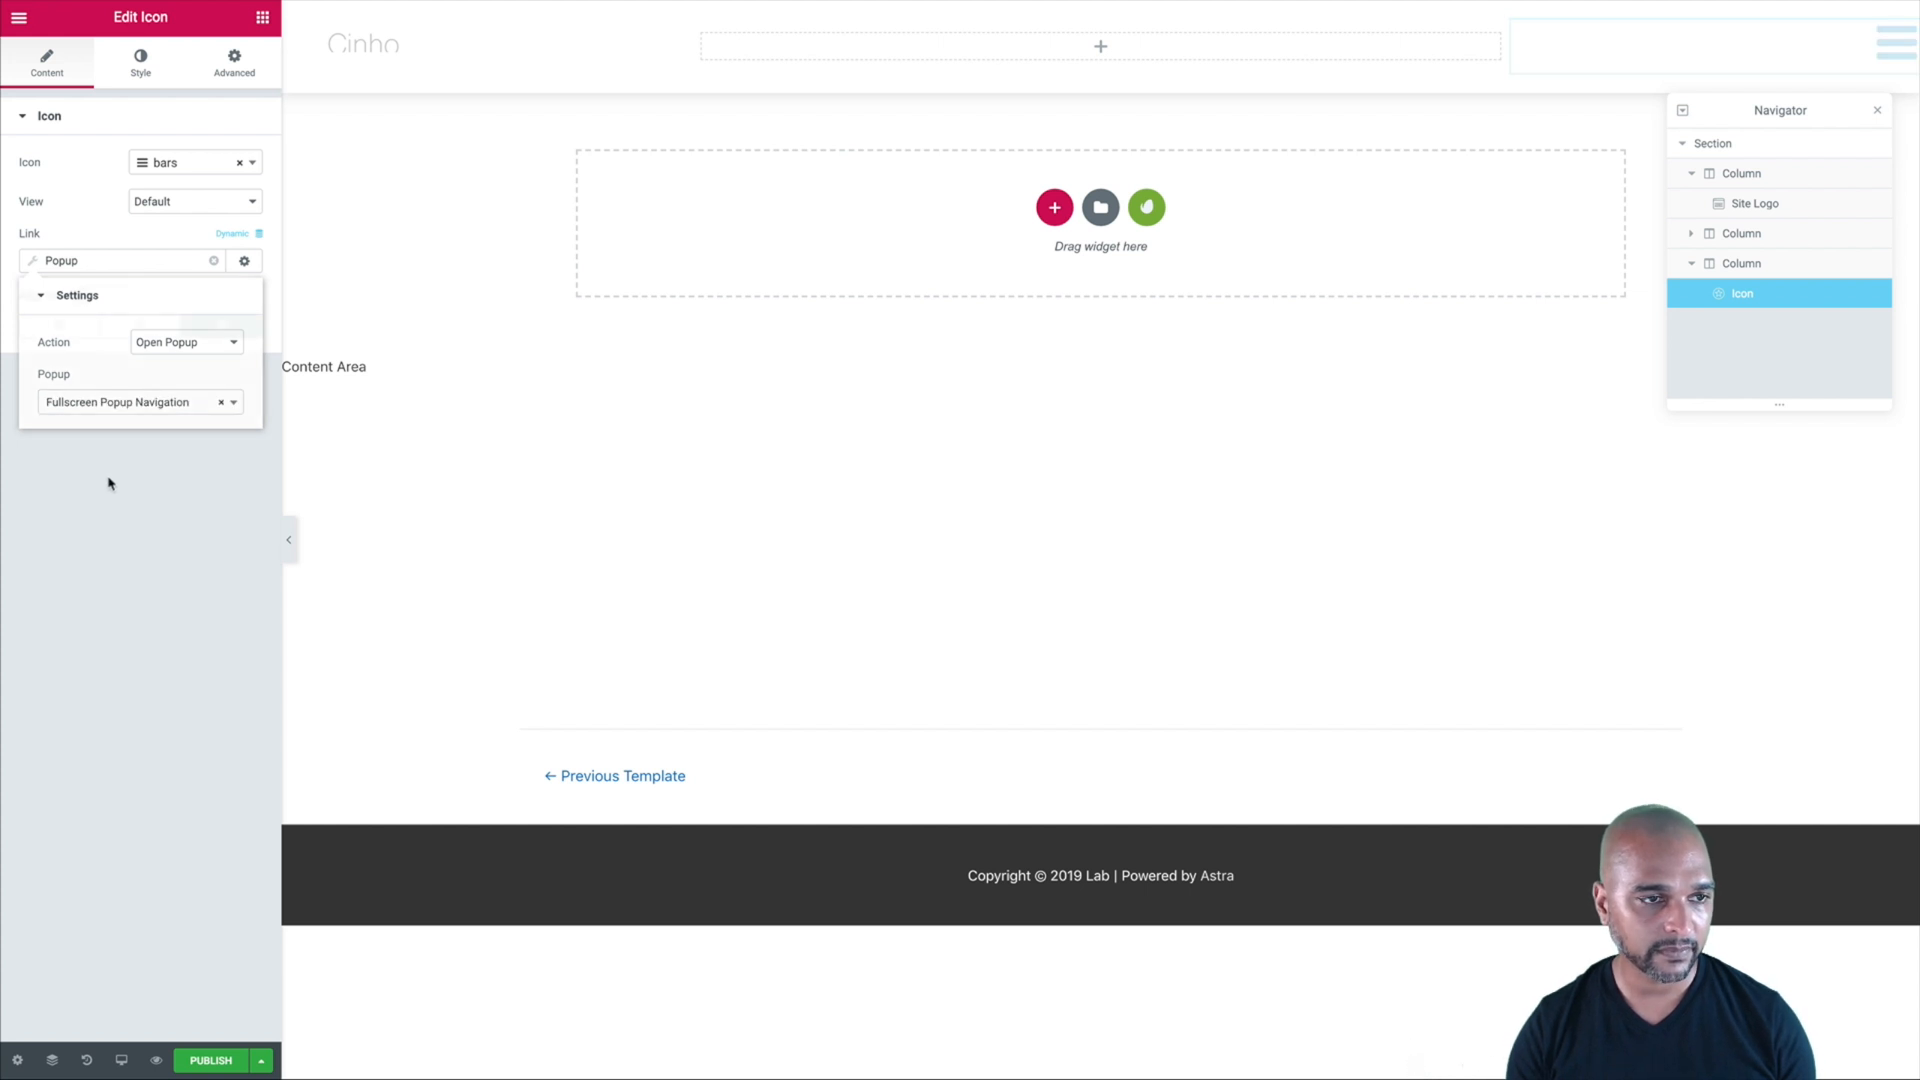
pyautogui.click(109, 483)
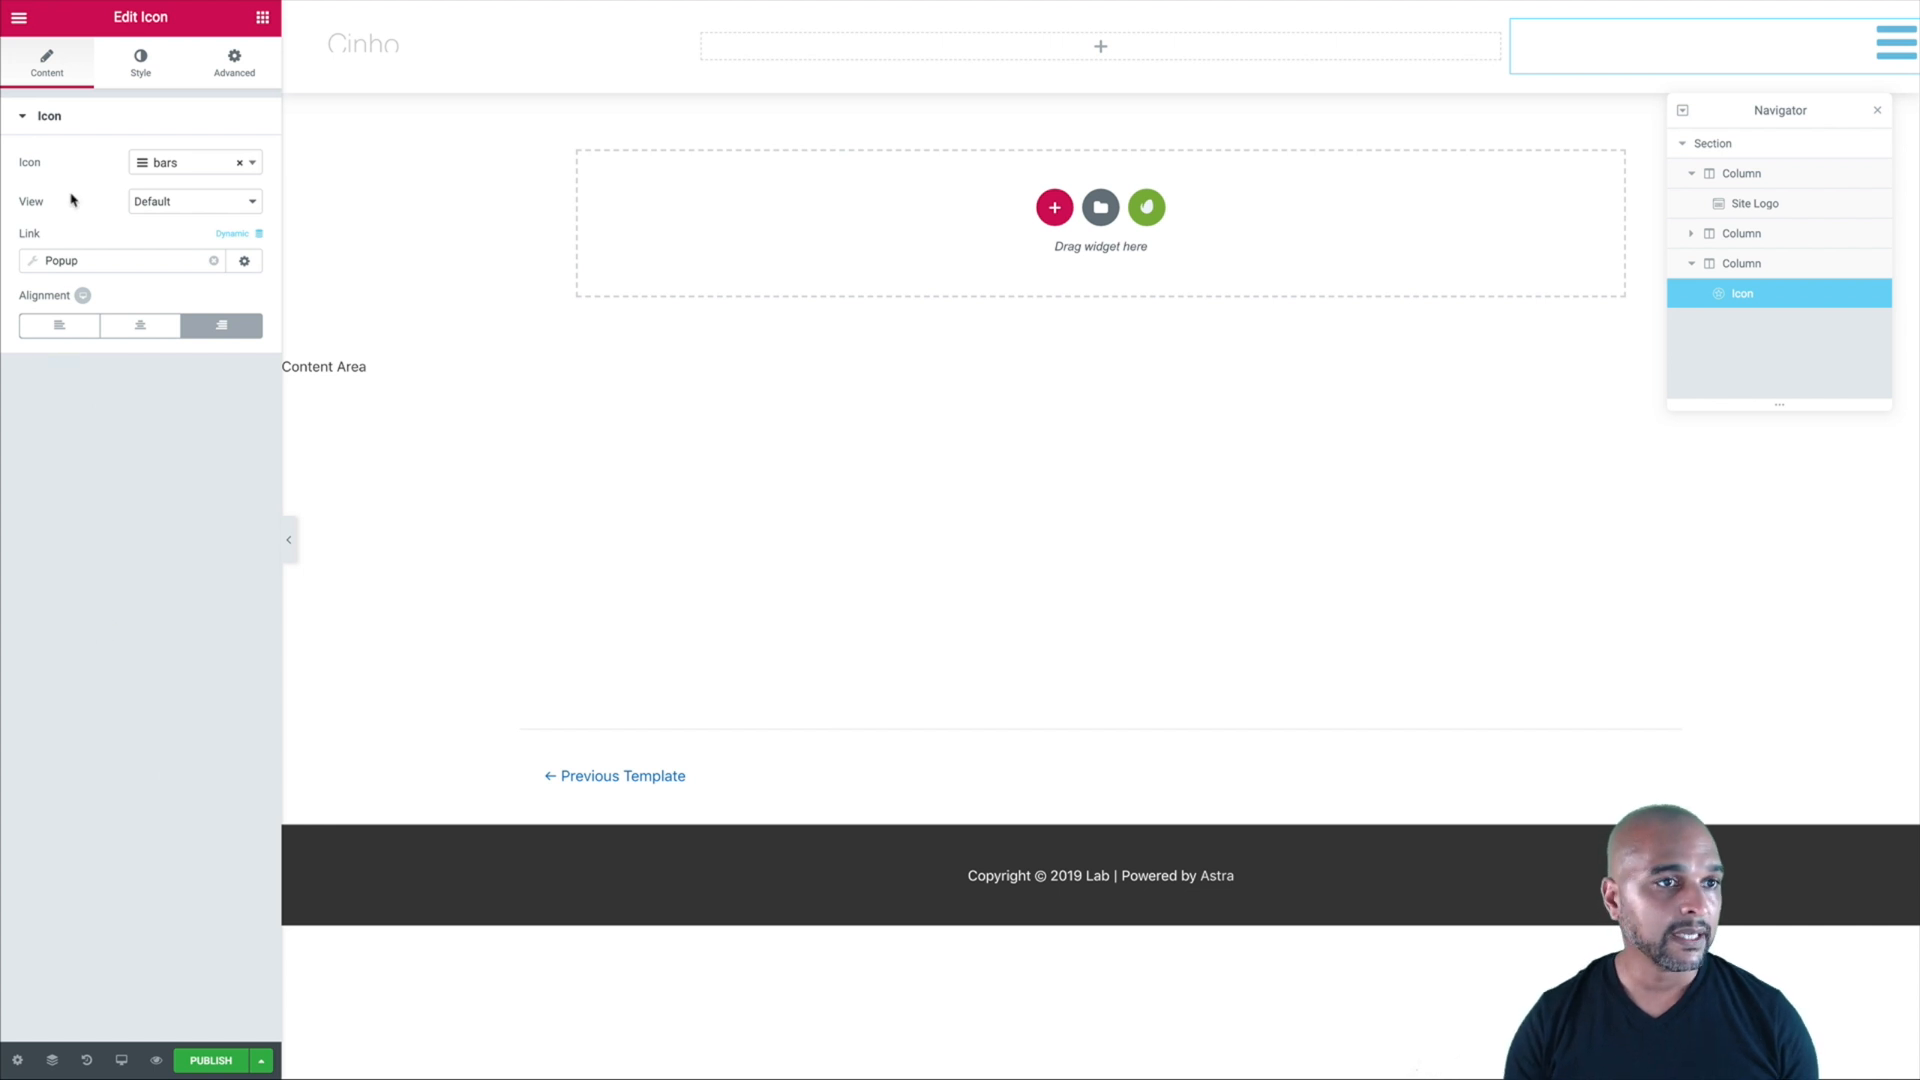
# - Set the bars icon's size to 27 and its primary color to light grey #f2f2f2
pyautogui.click(140, 65)
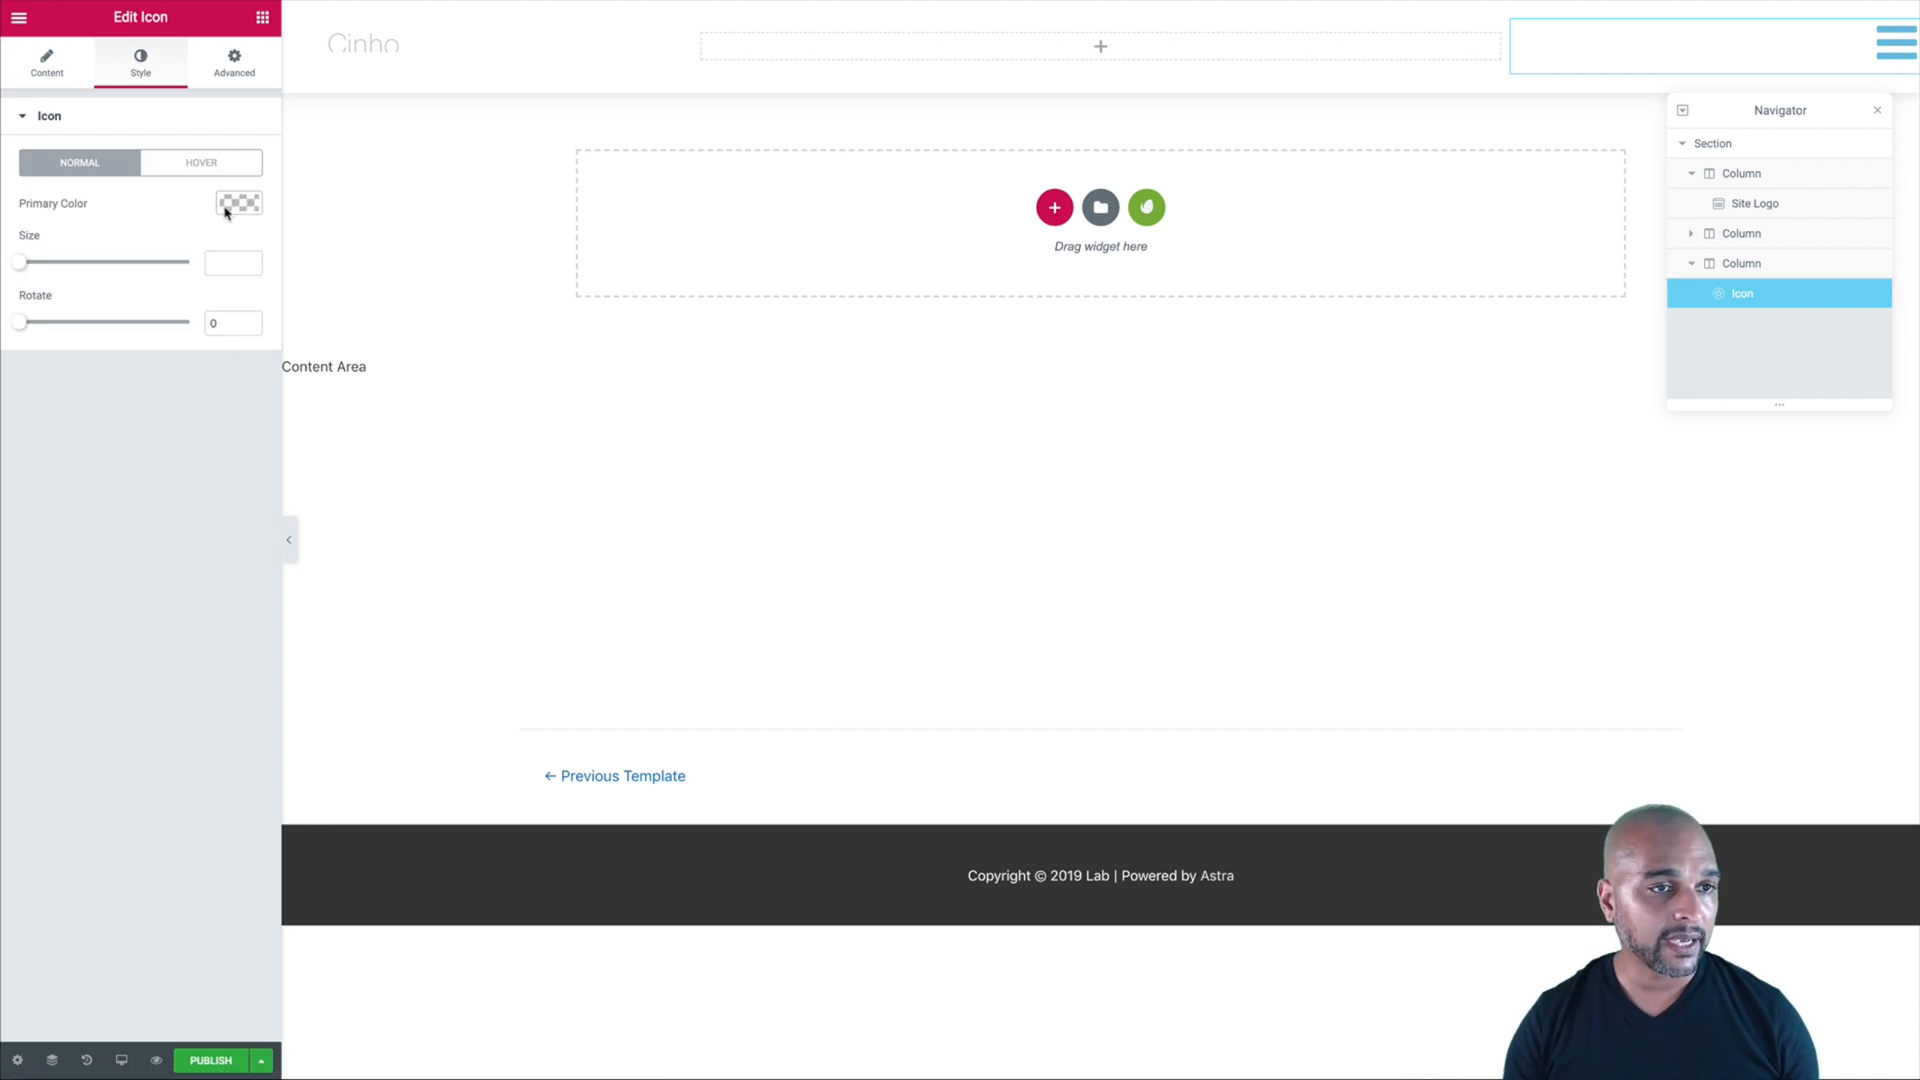
pyautogui.moveTo(20, 266); pyautogui.dragTo(34, 269)
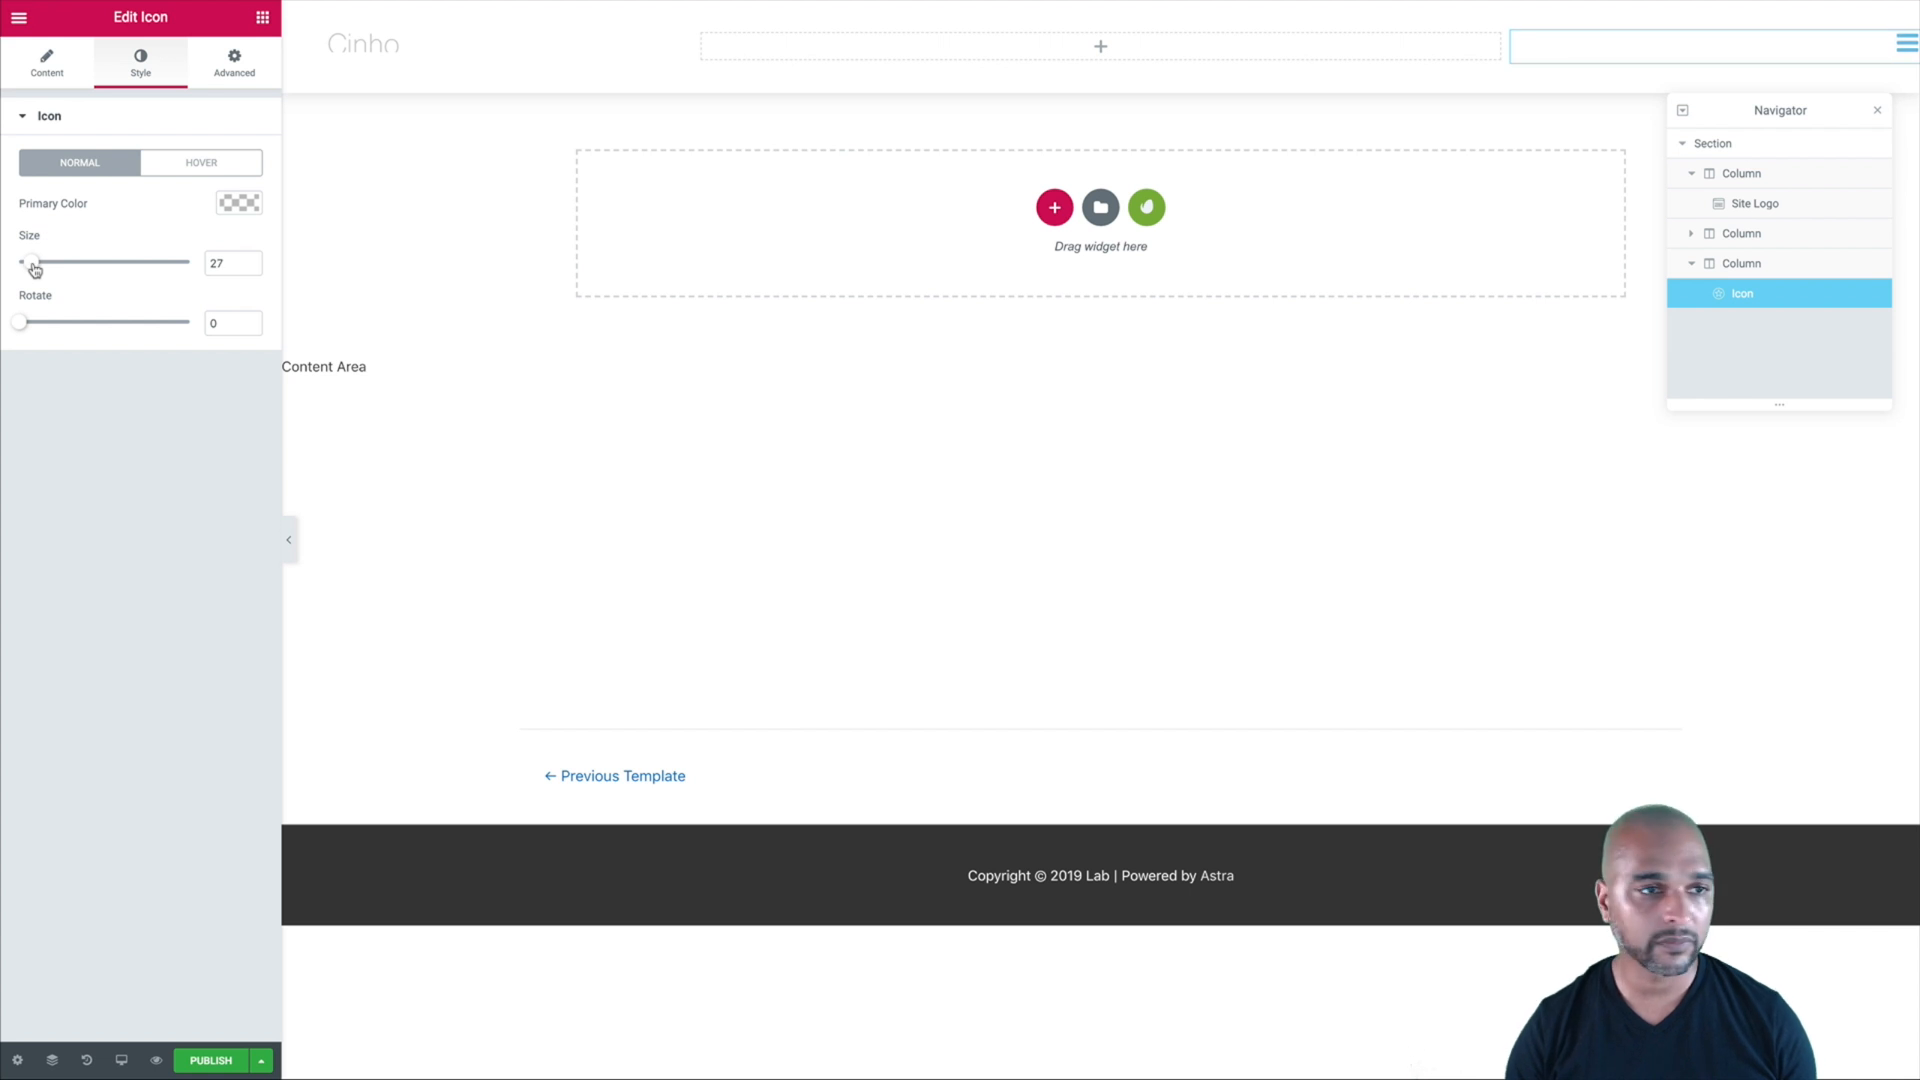
pyautogui.click(228, 202)
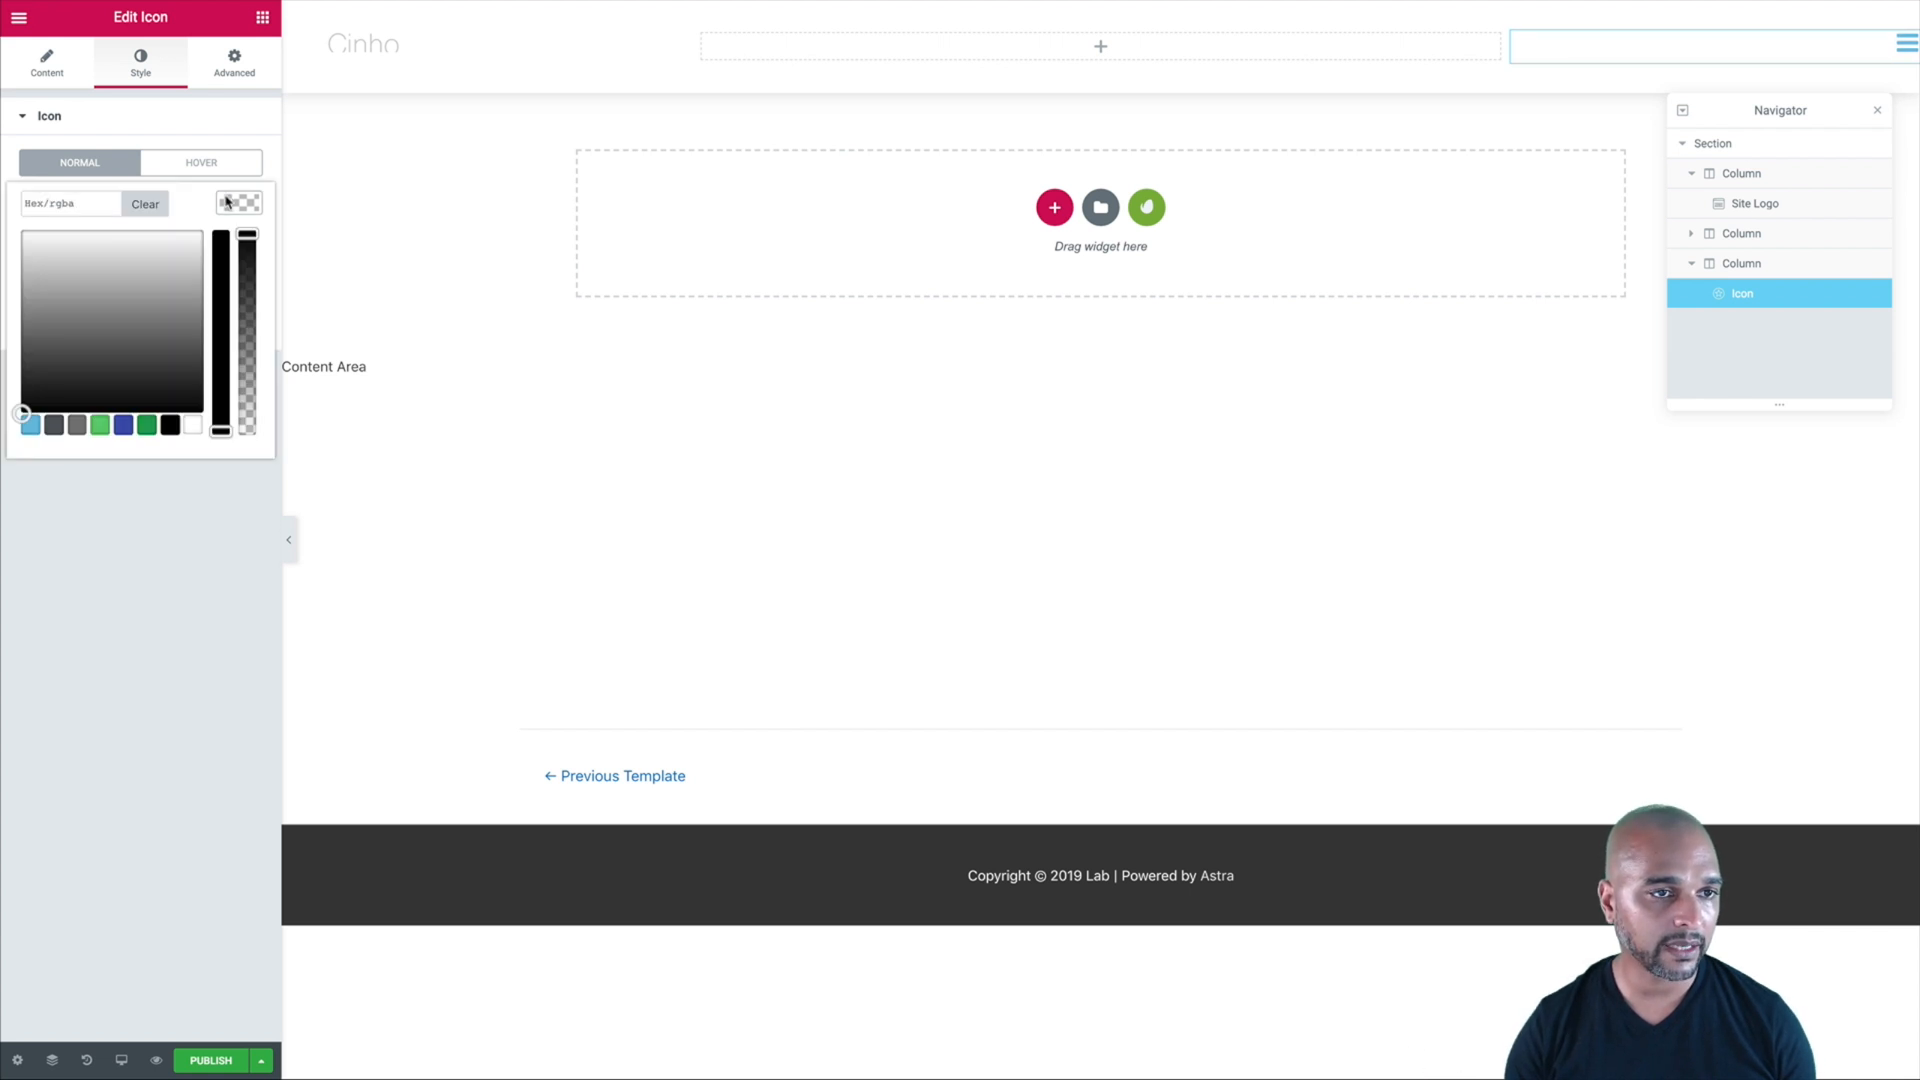
pyautogui.click(193, 425)
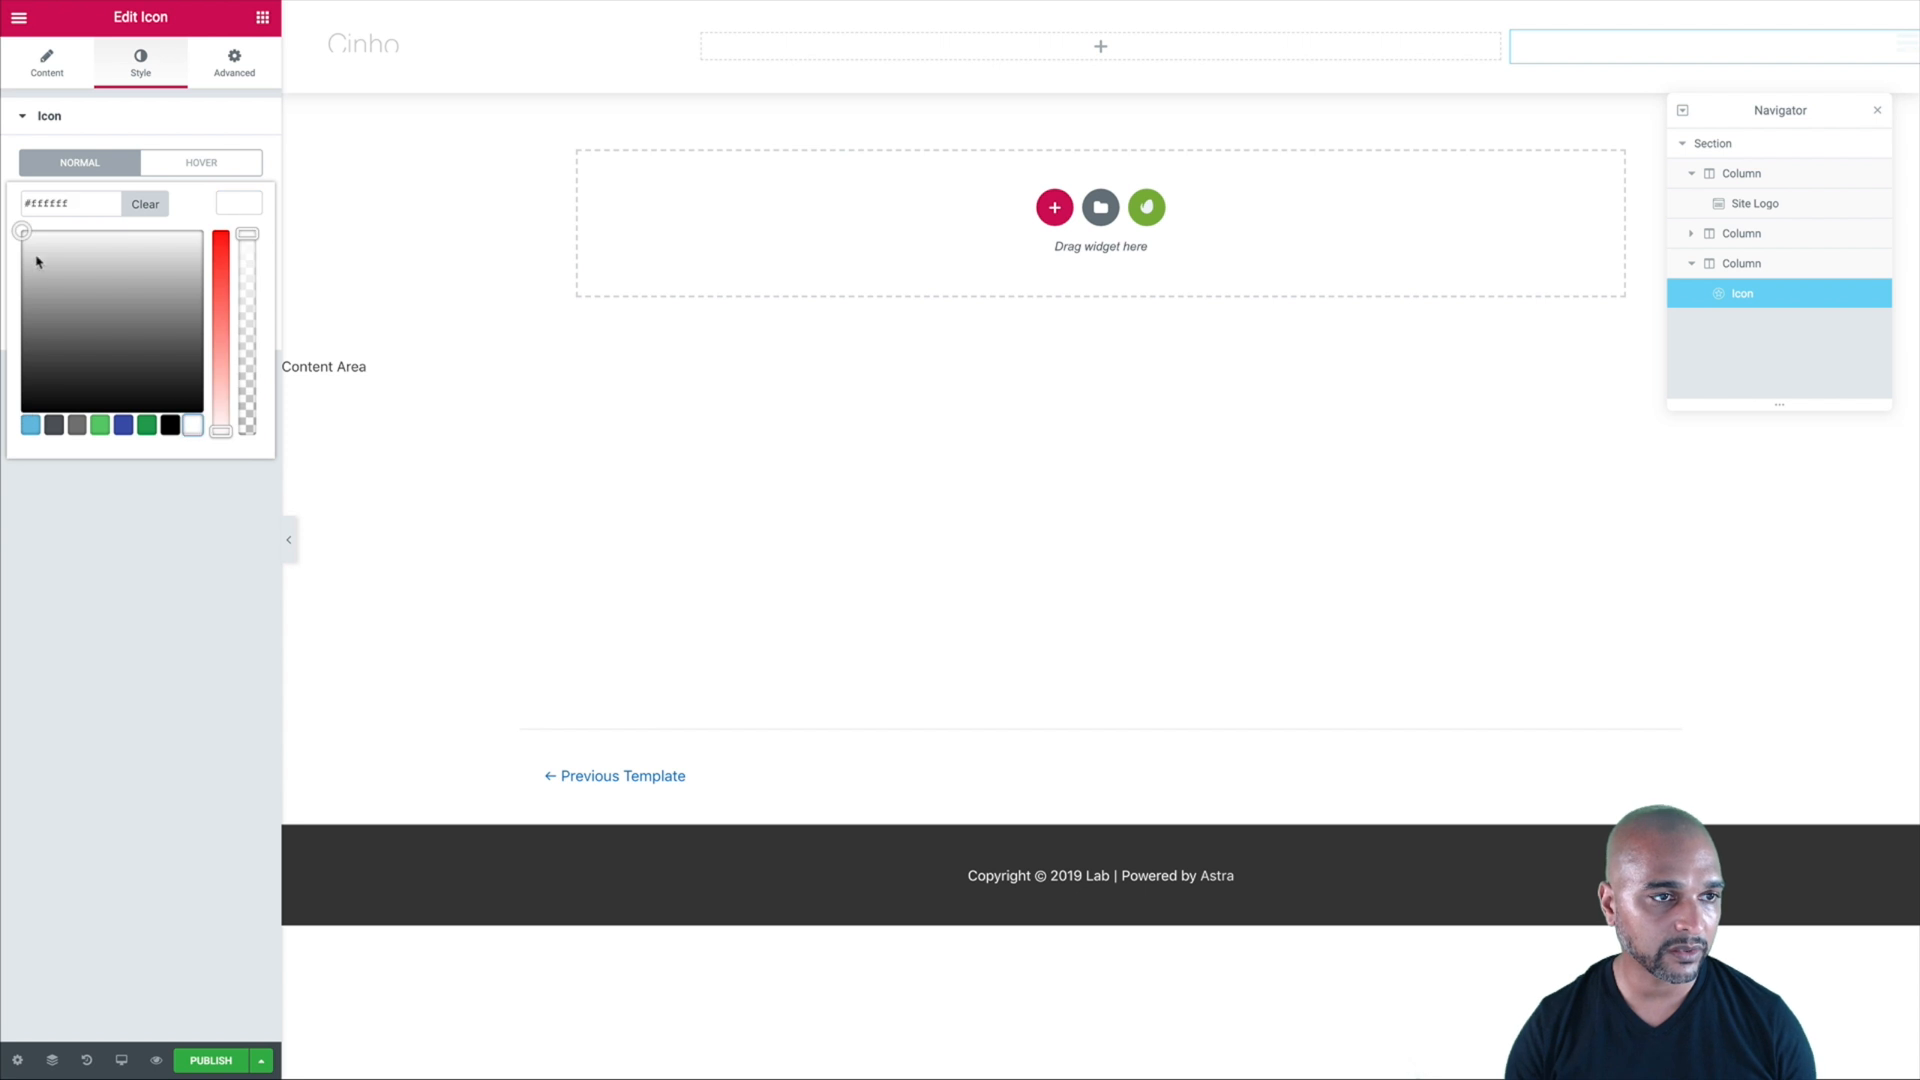
pyautogui.moveTo(23, 234); pyautogui.dragTo(32, 243)
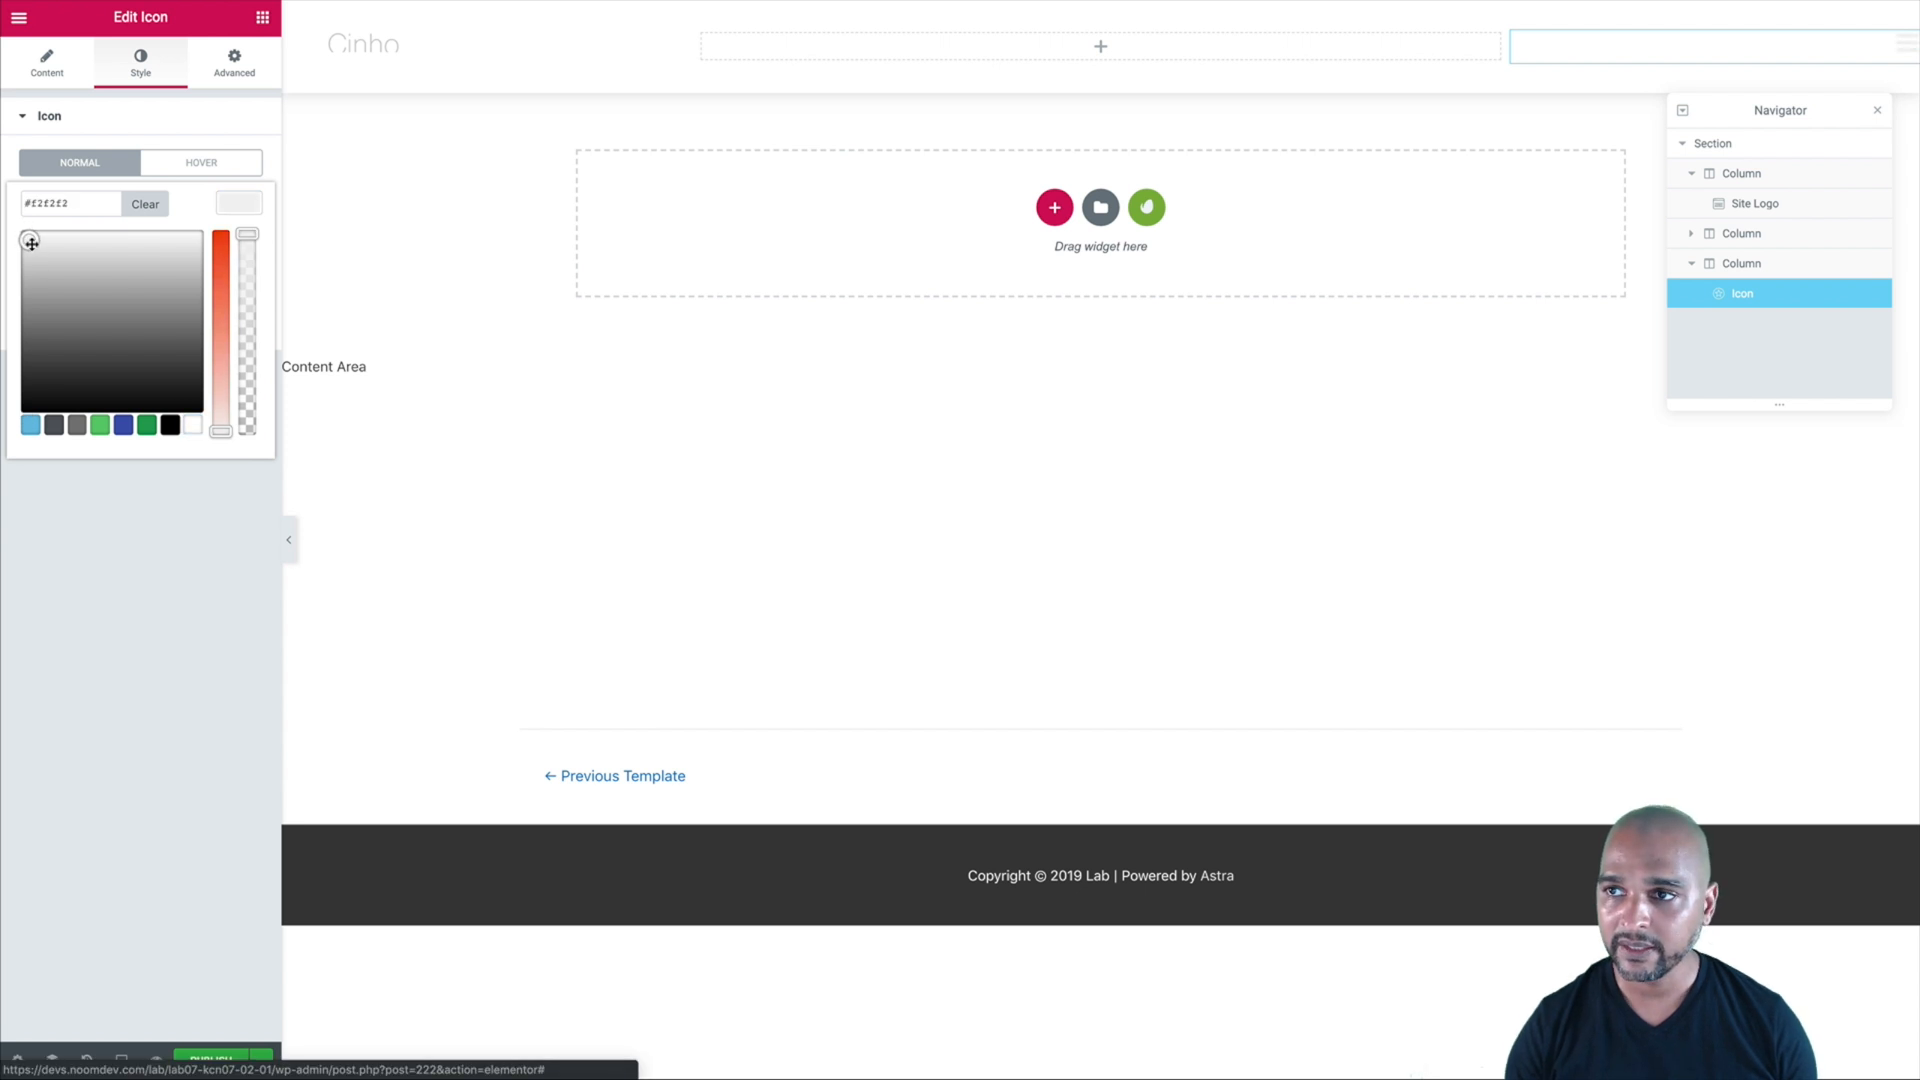
pyautogui.click(123, 655)
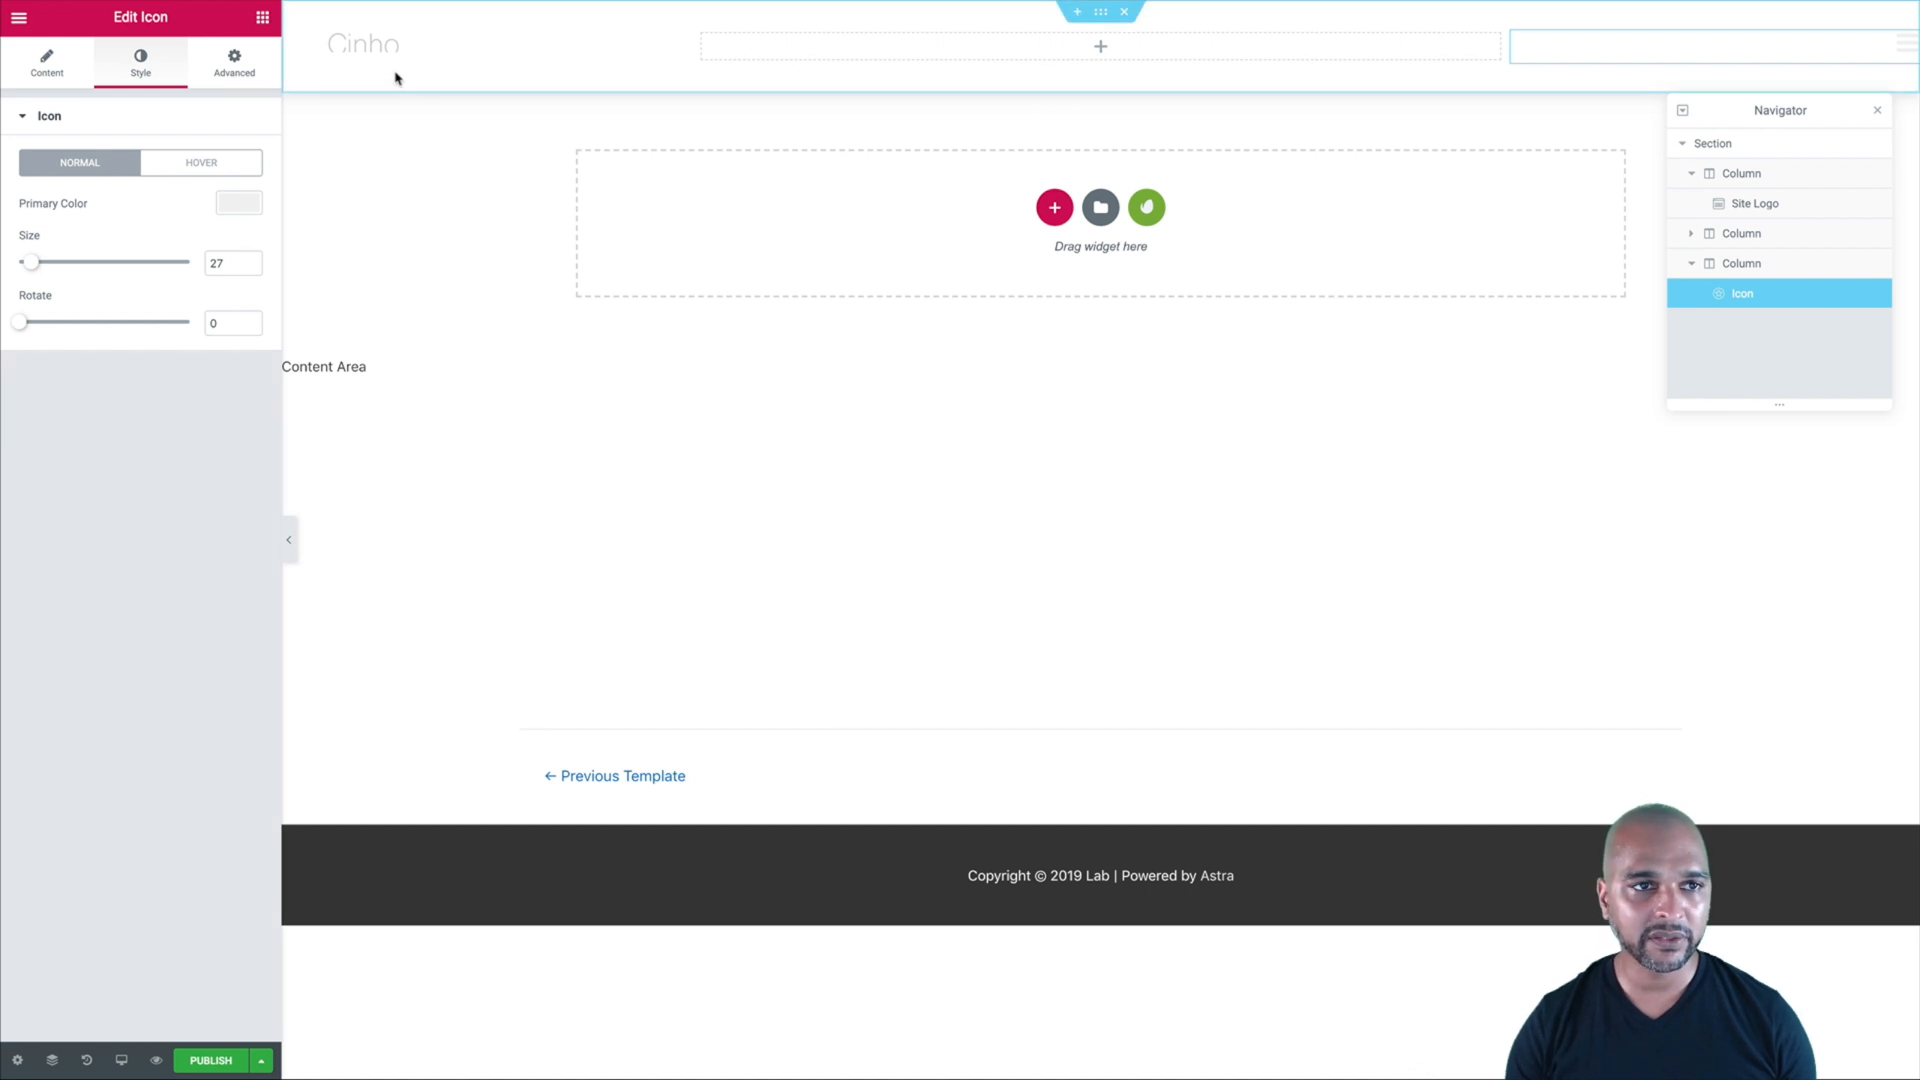
# - Unlink the header section's padding values and set its left and right padding to 30 px
pyautogui.click(1099, 15)
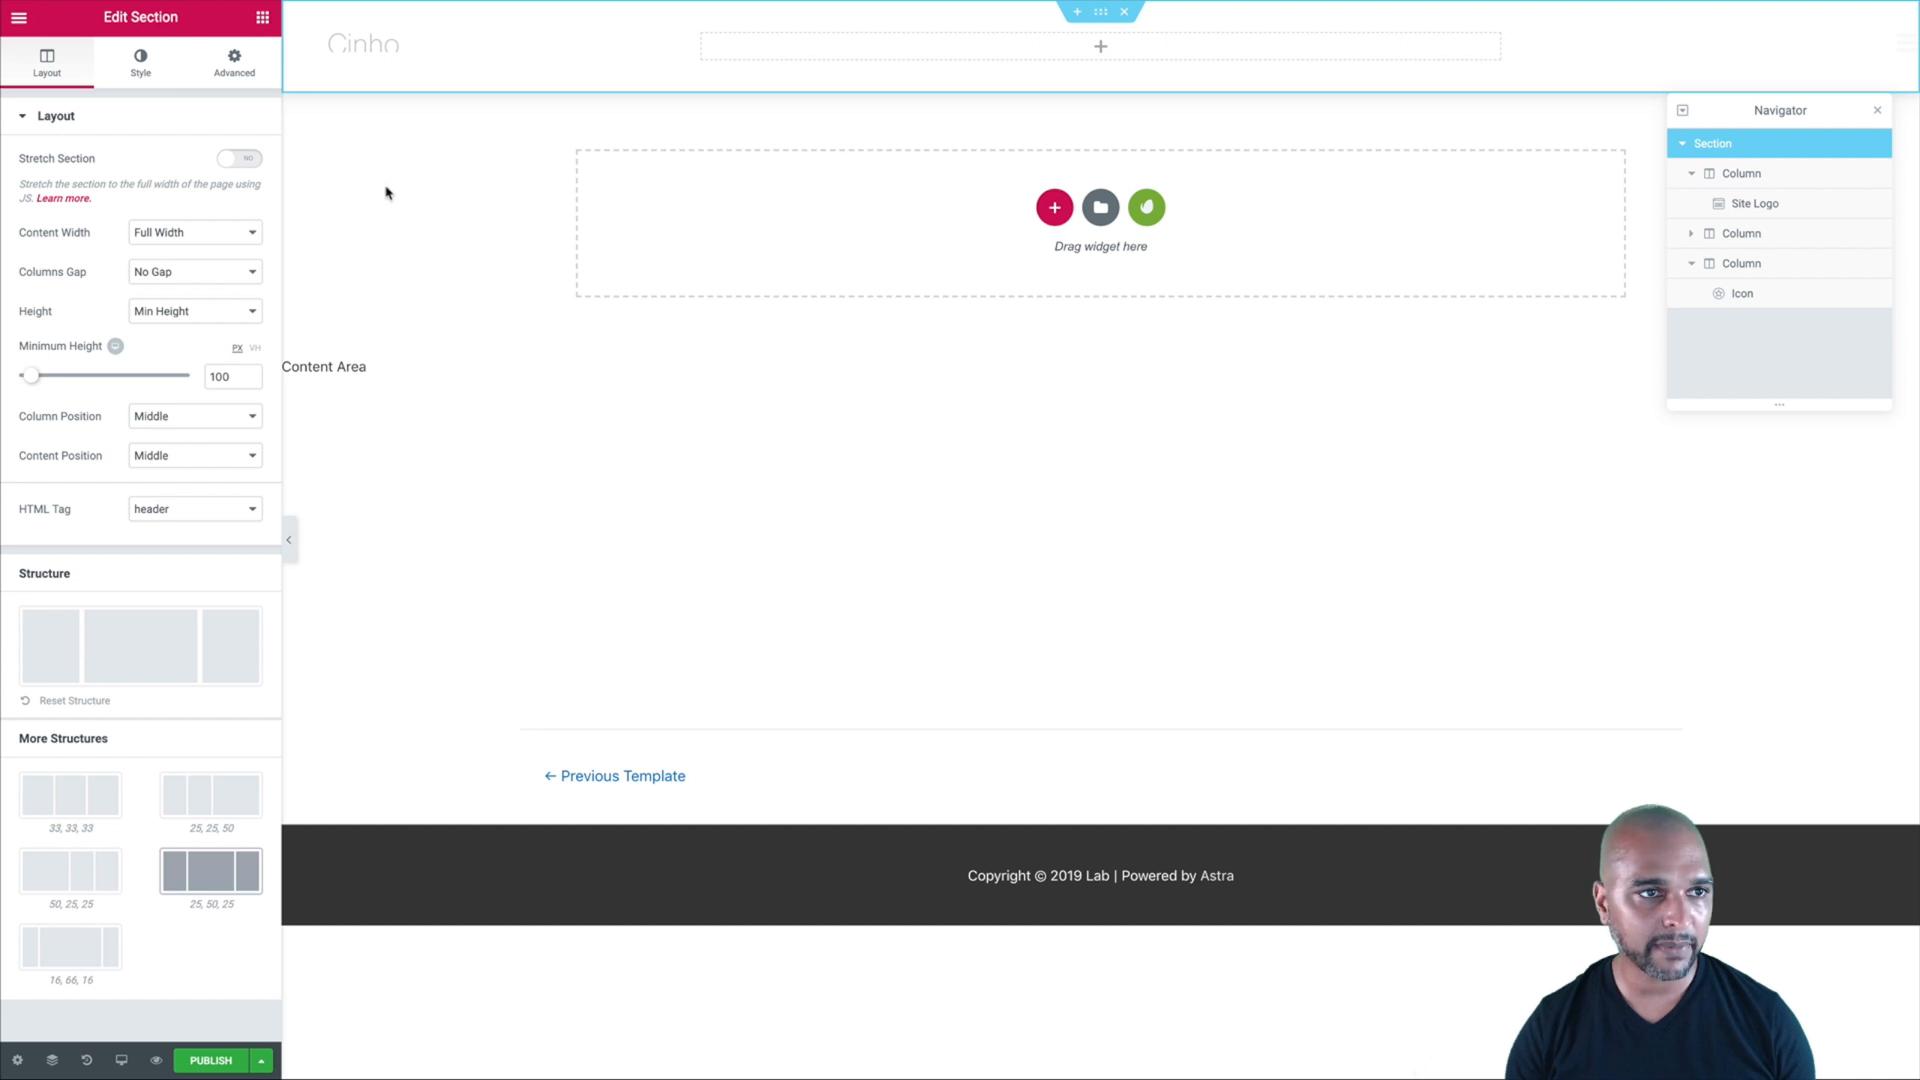
pyautogui.click(210, 78)
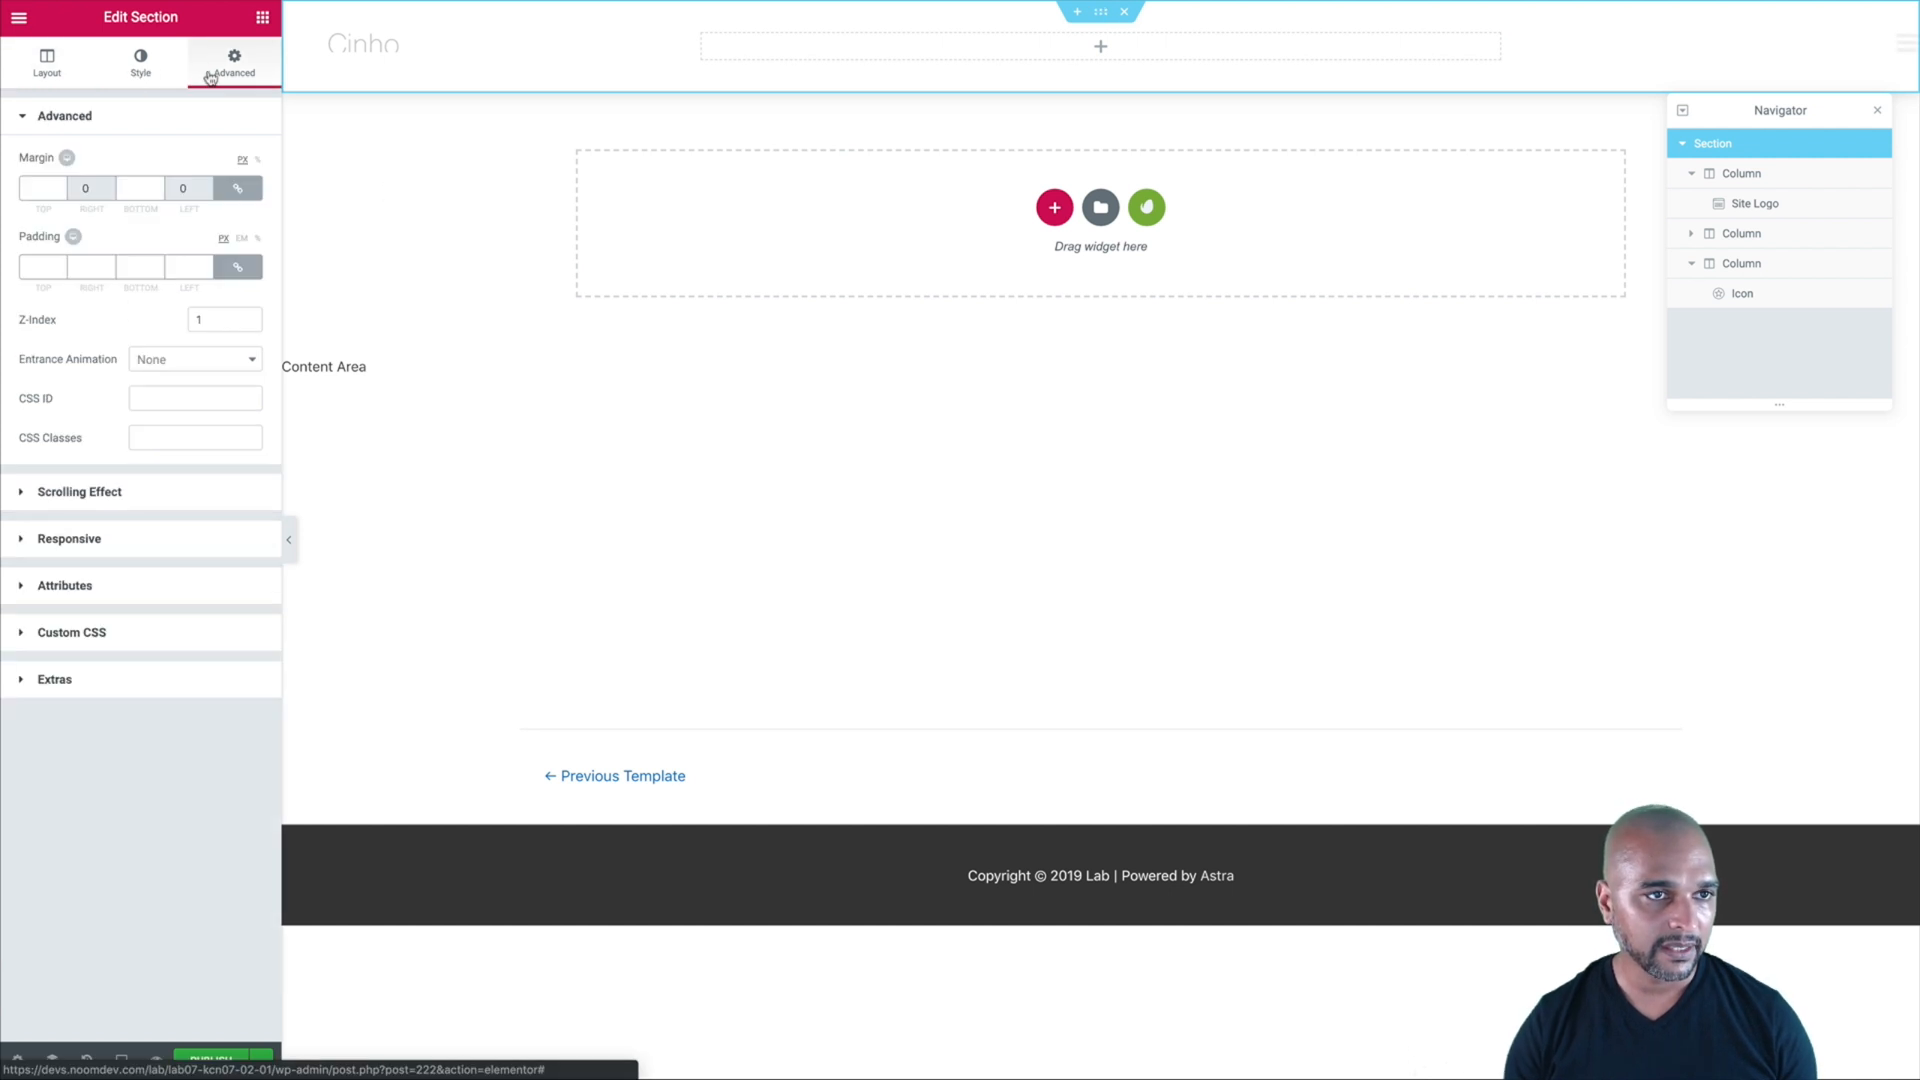
pyautogui.click(237, 266)
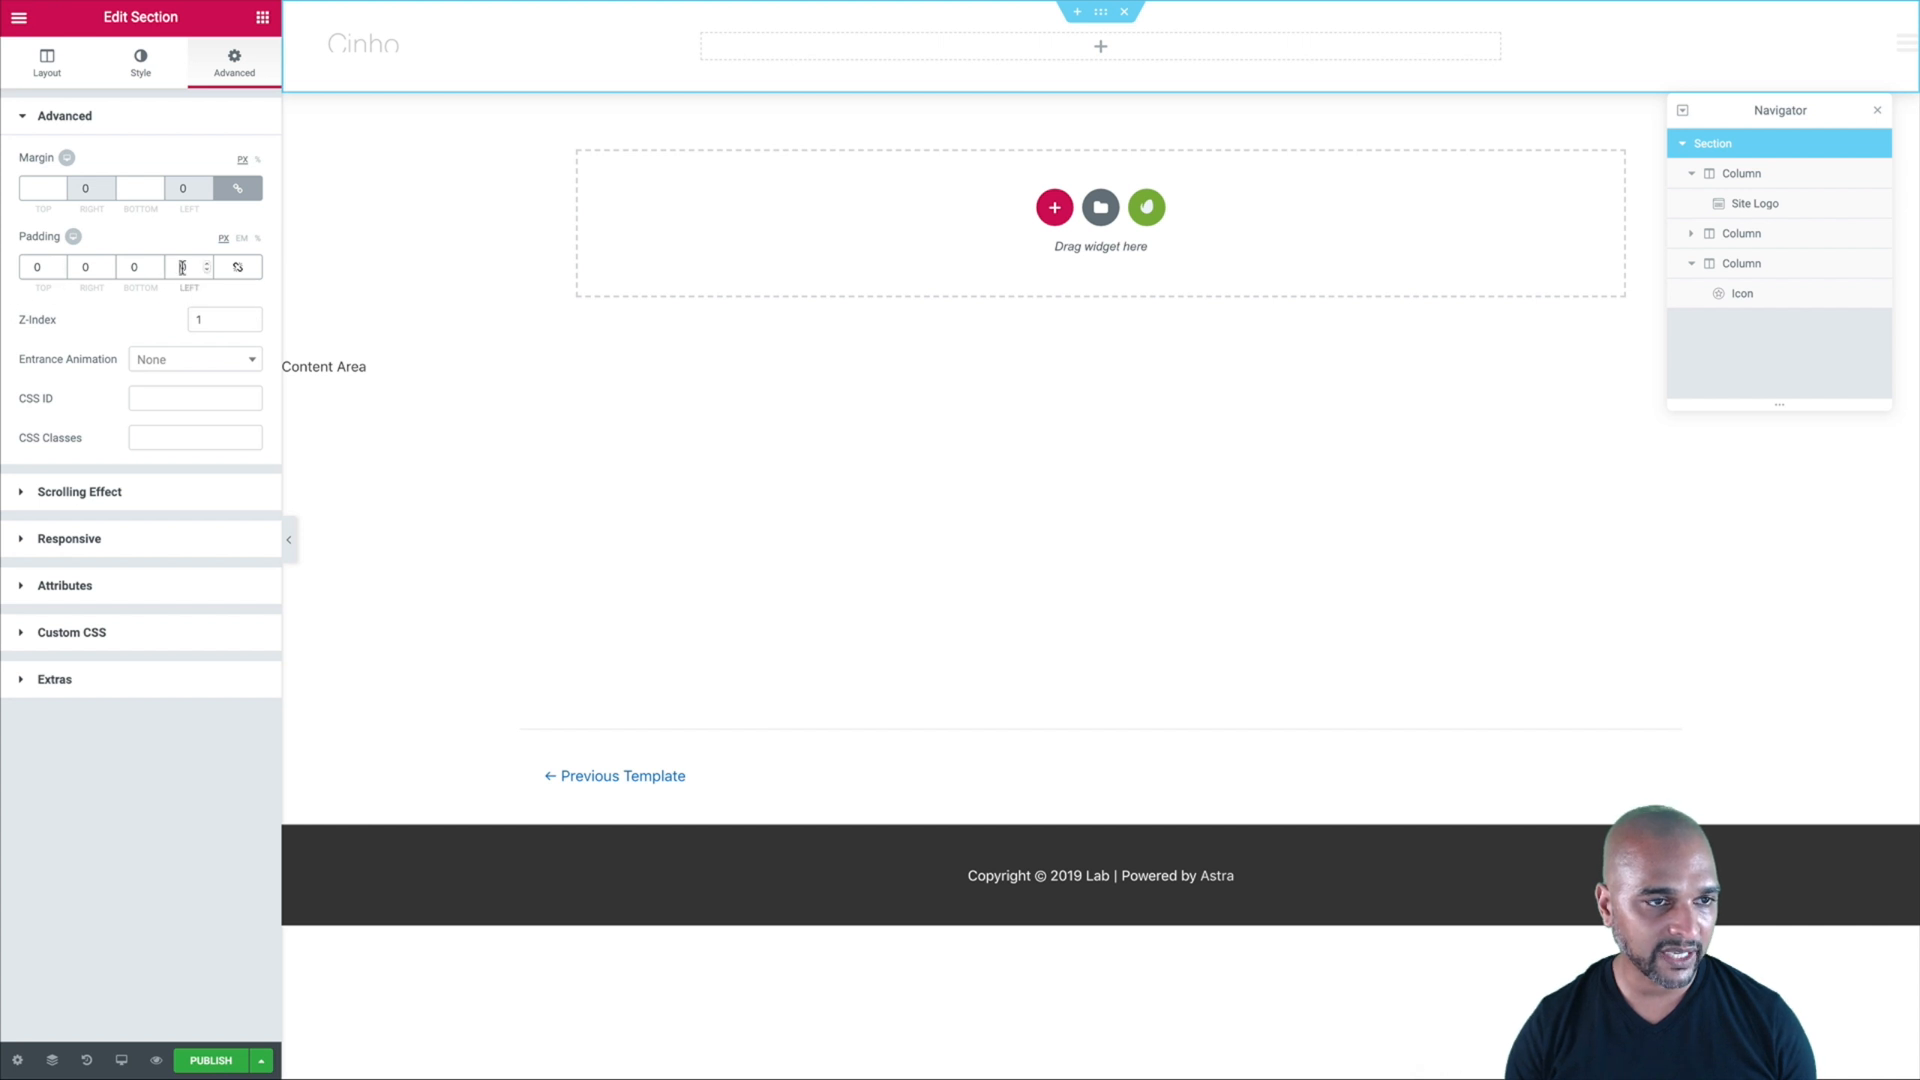
pyautogui.write('3')
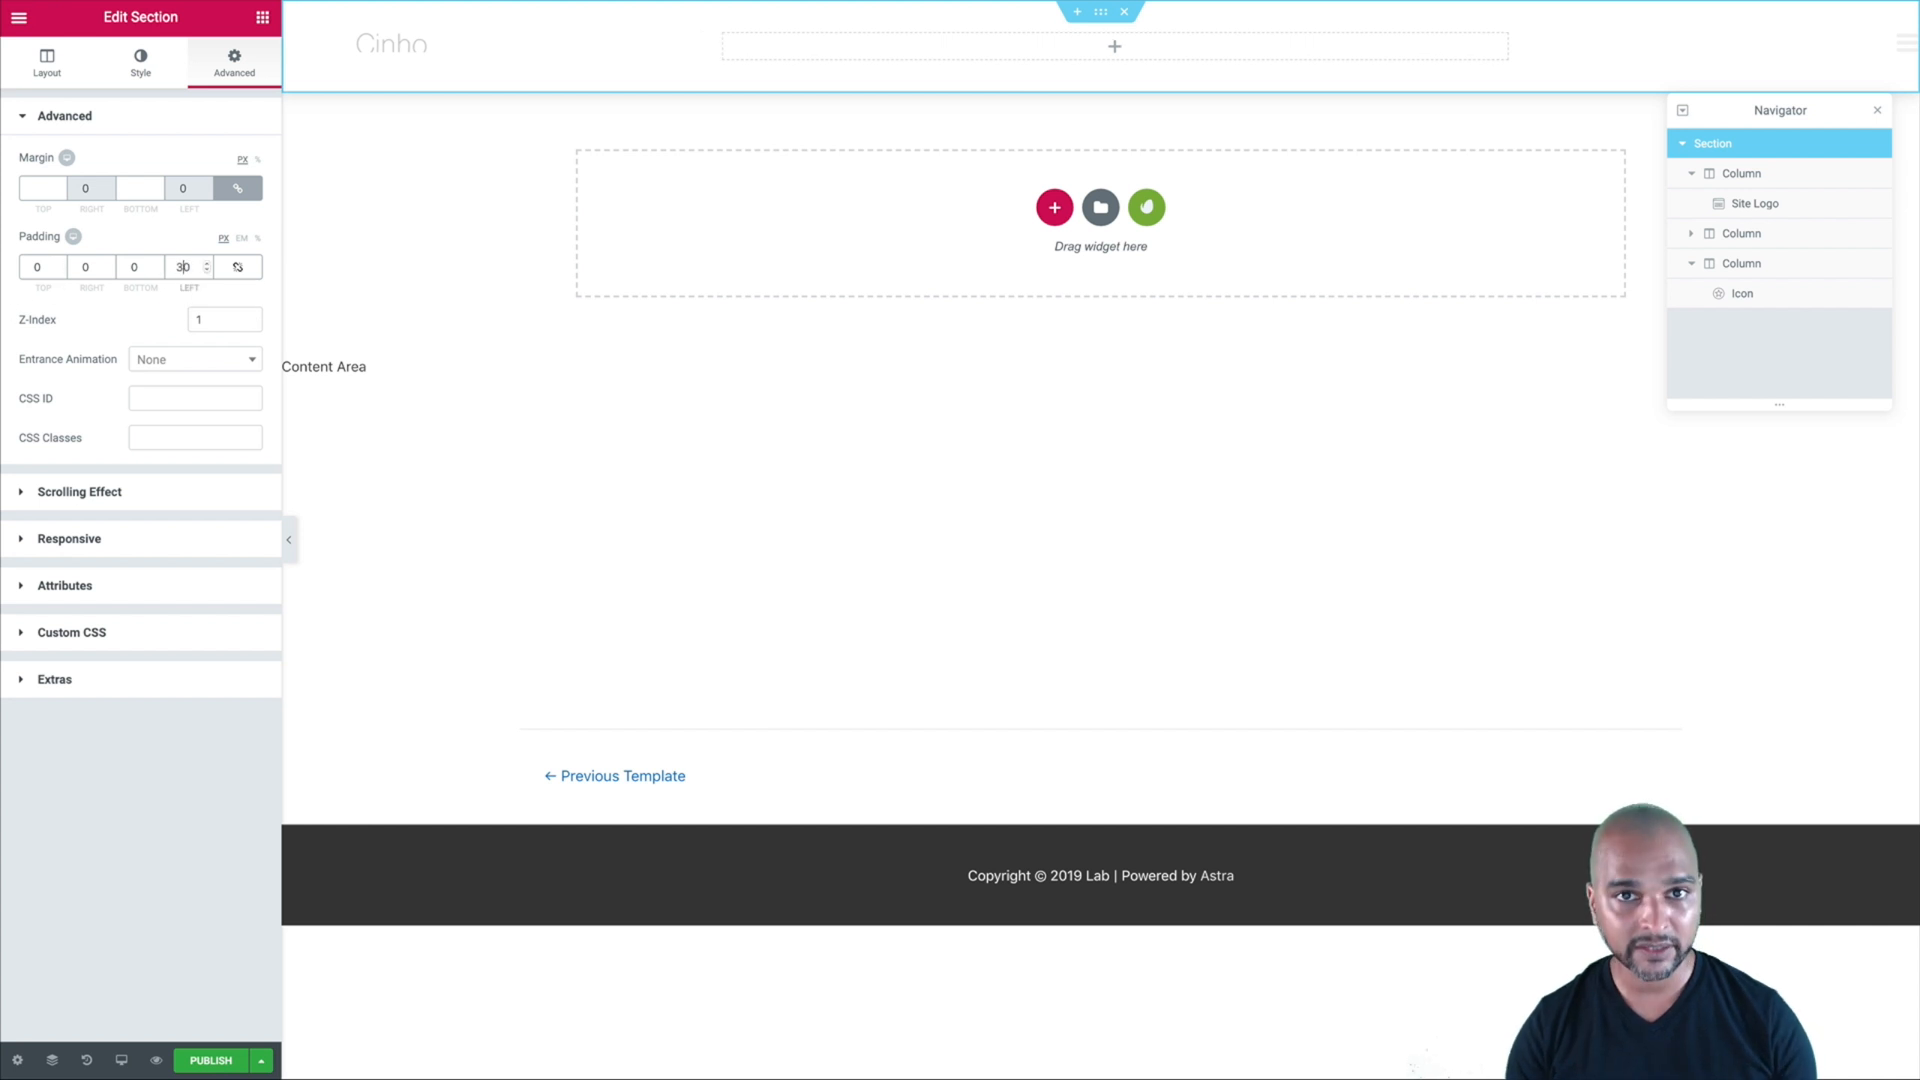
pyautogui.click(84, 267)
pyautogui.write('3')
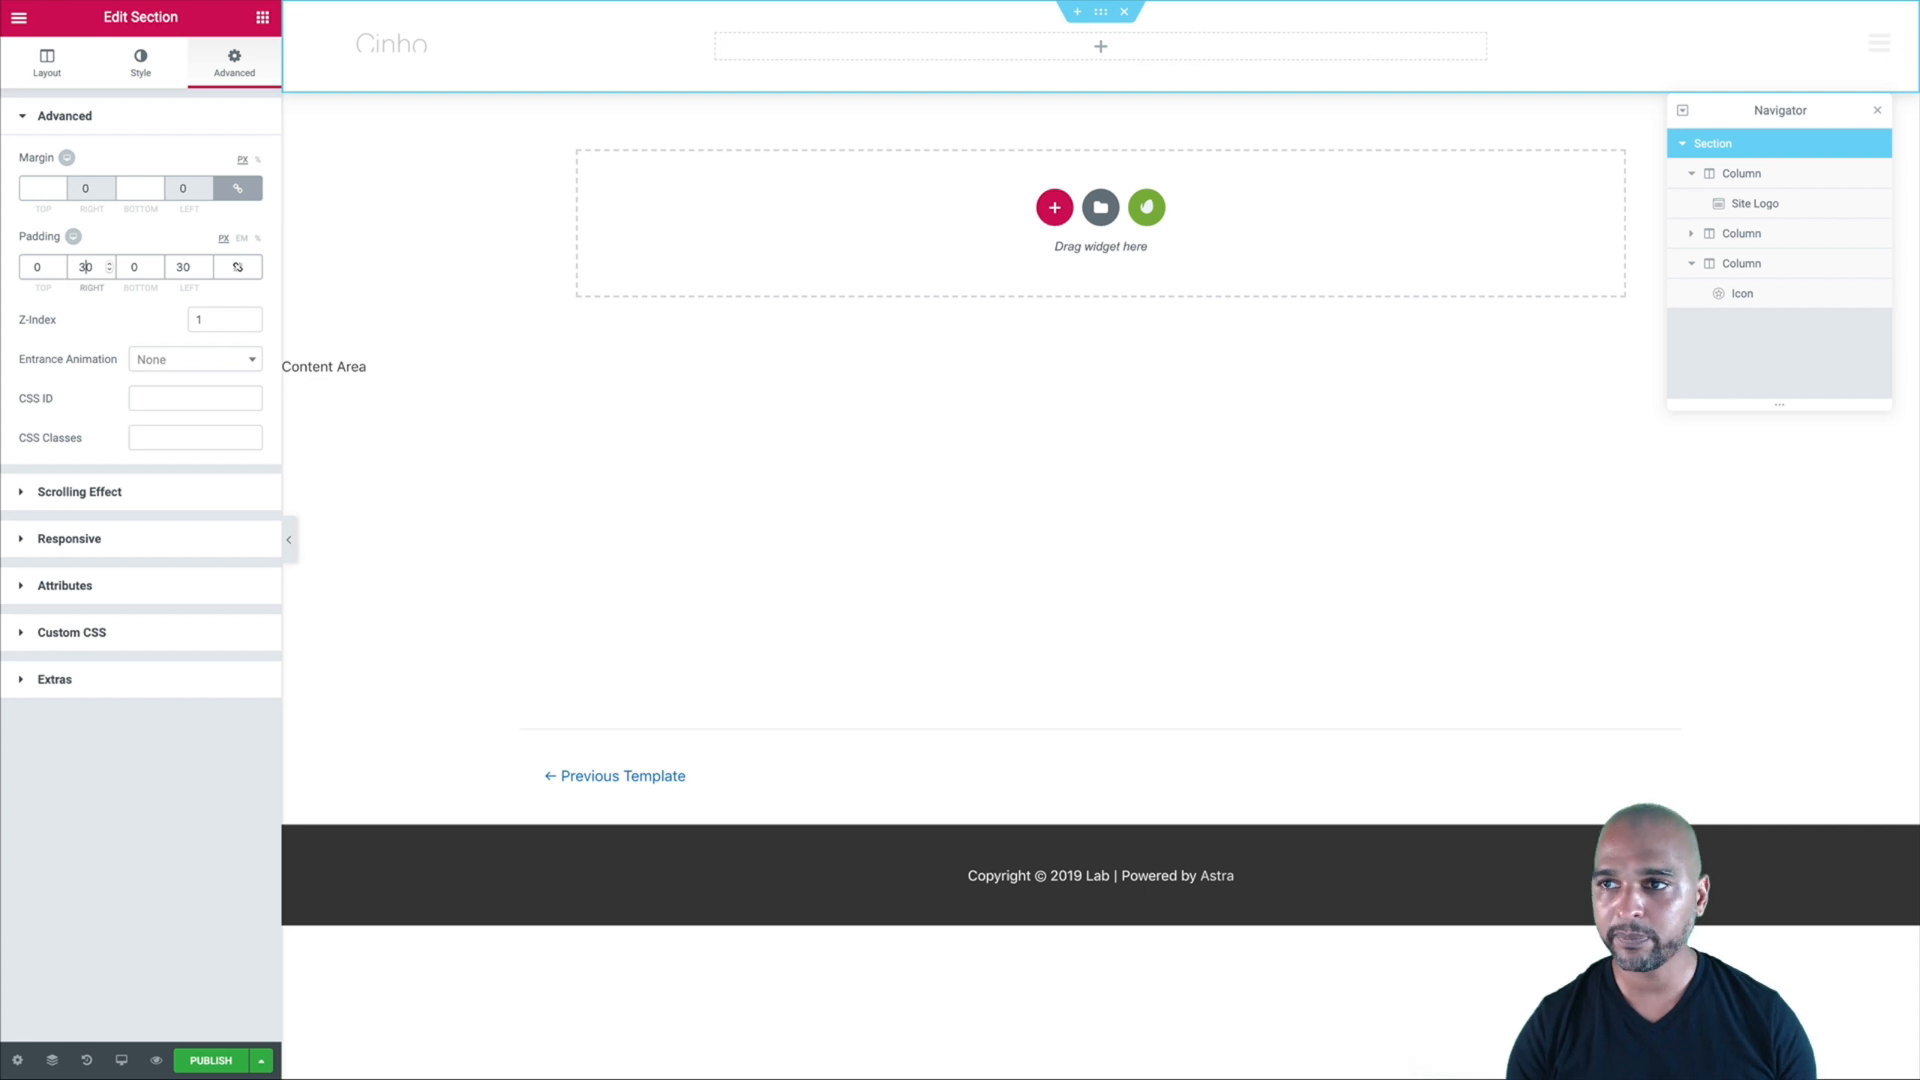
pyautogui.moveTo(1885, 57)
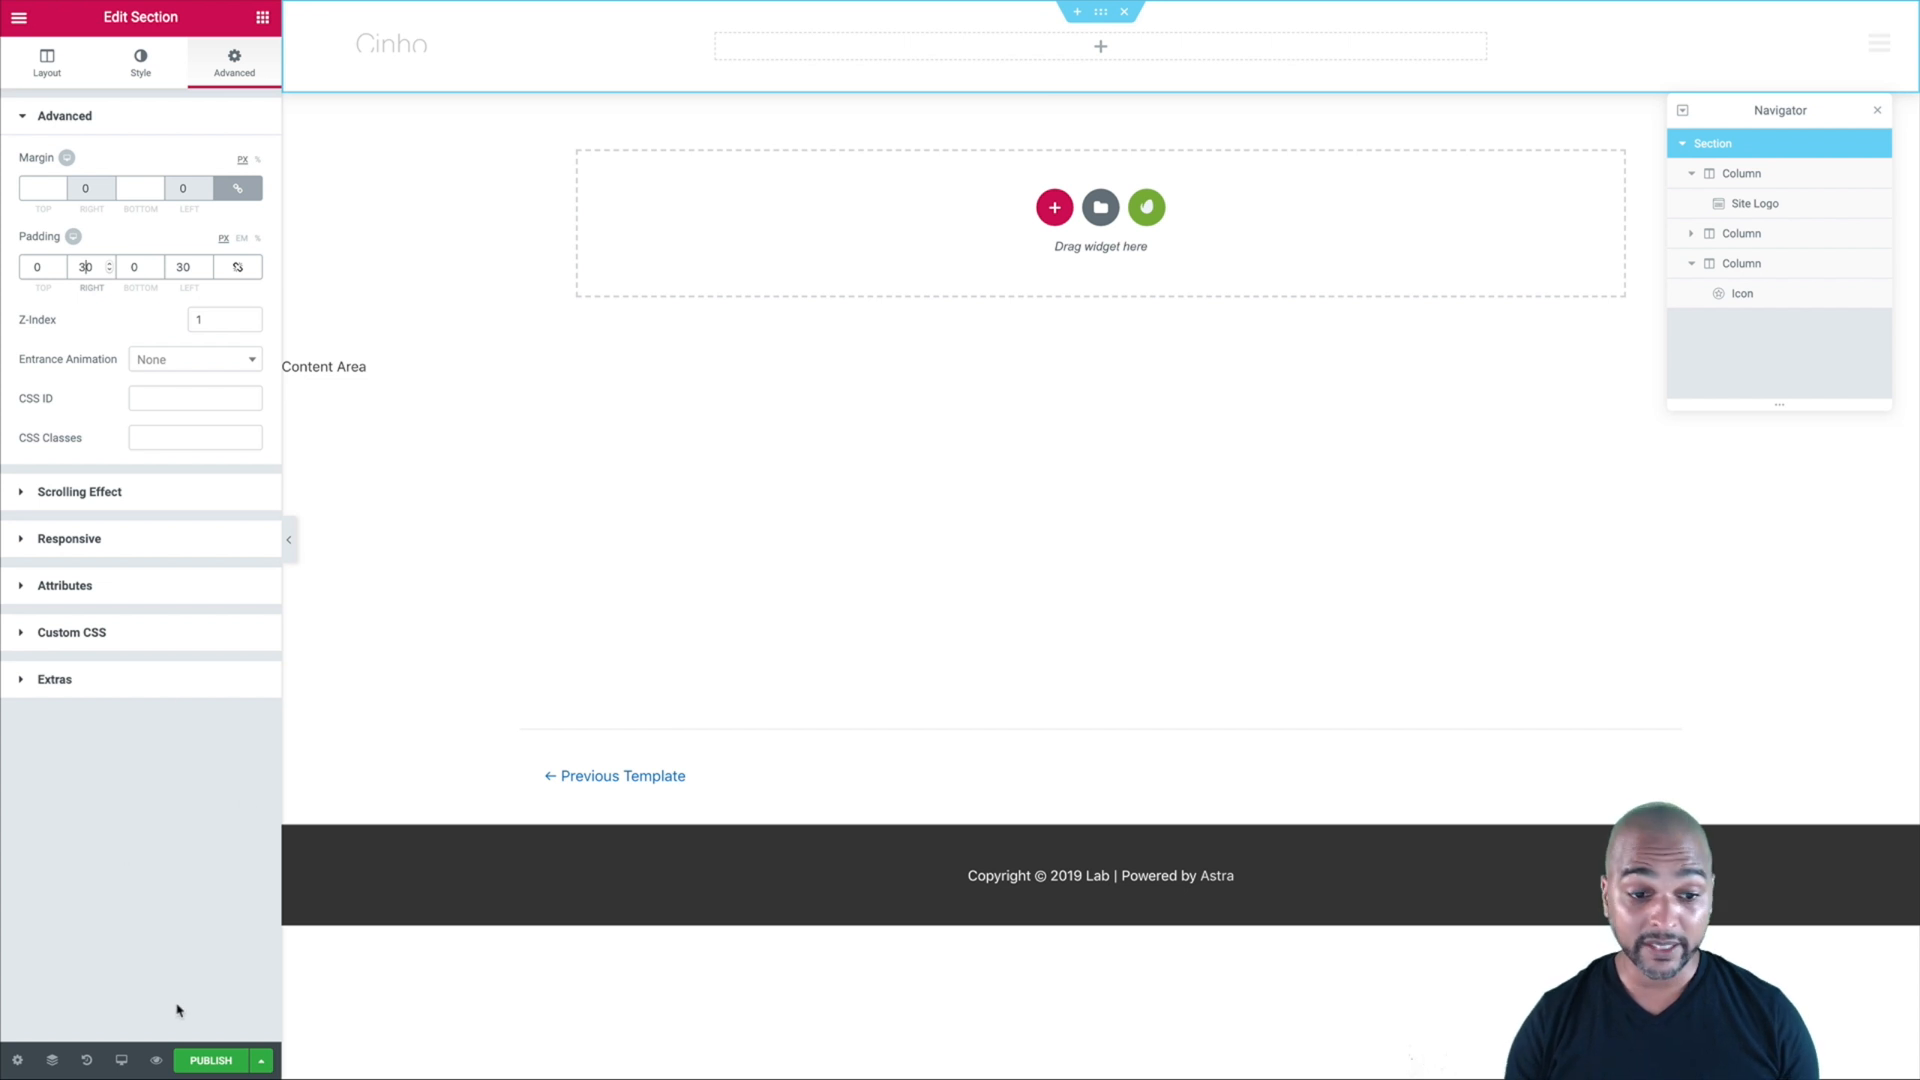
# - Publish the header with an include condition for Singular, All Pages, Elementor Nav, and open the live document
pyautogui.click(215, 1062)
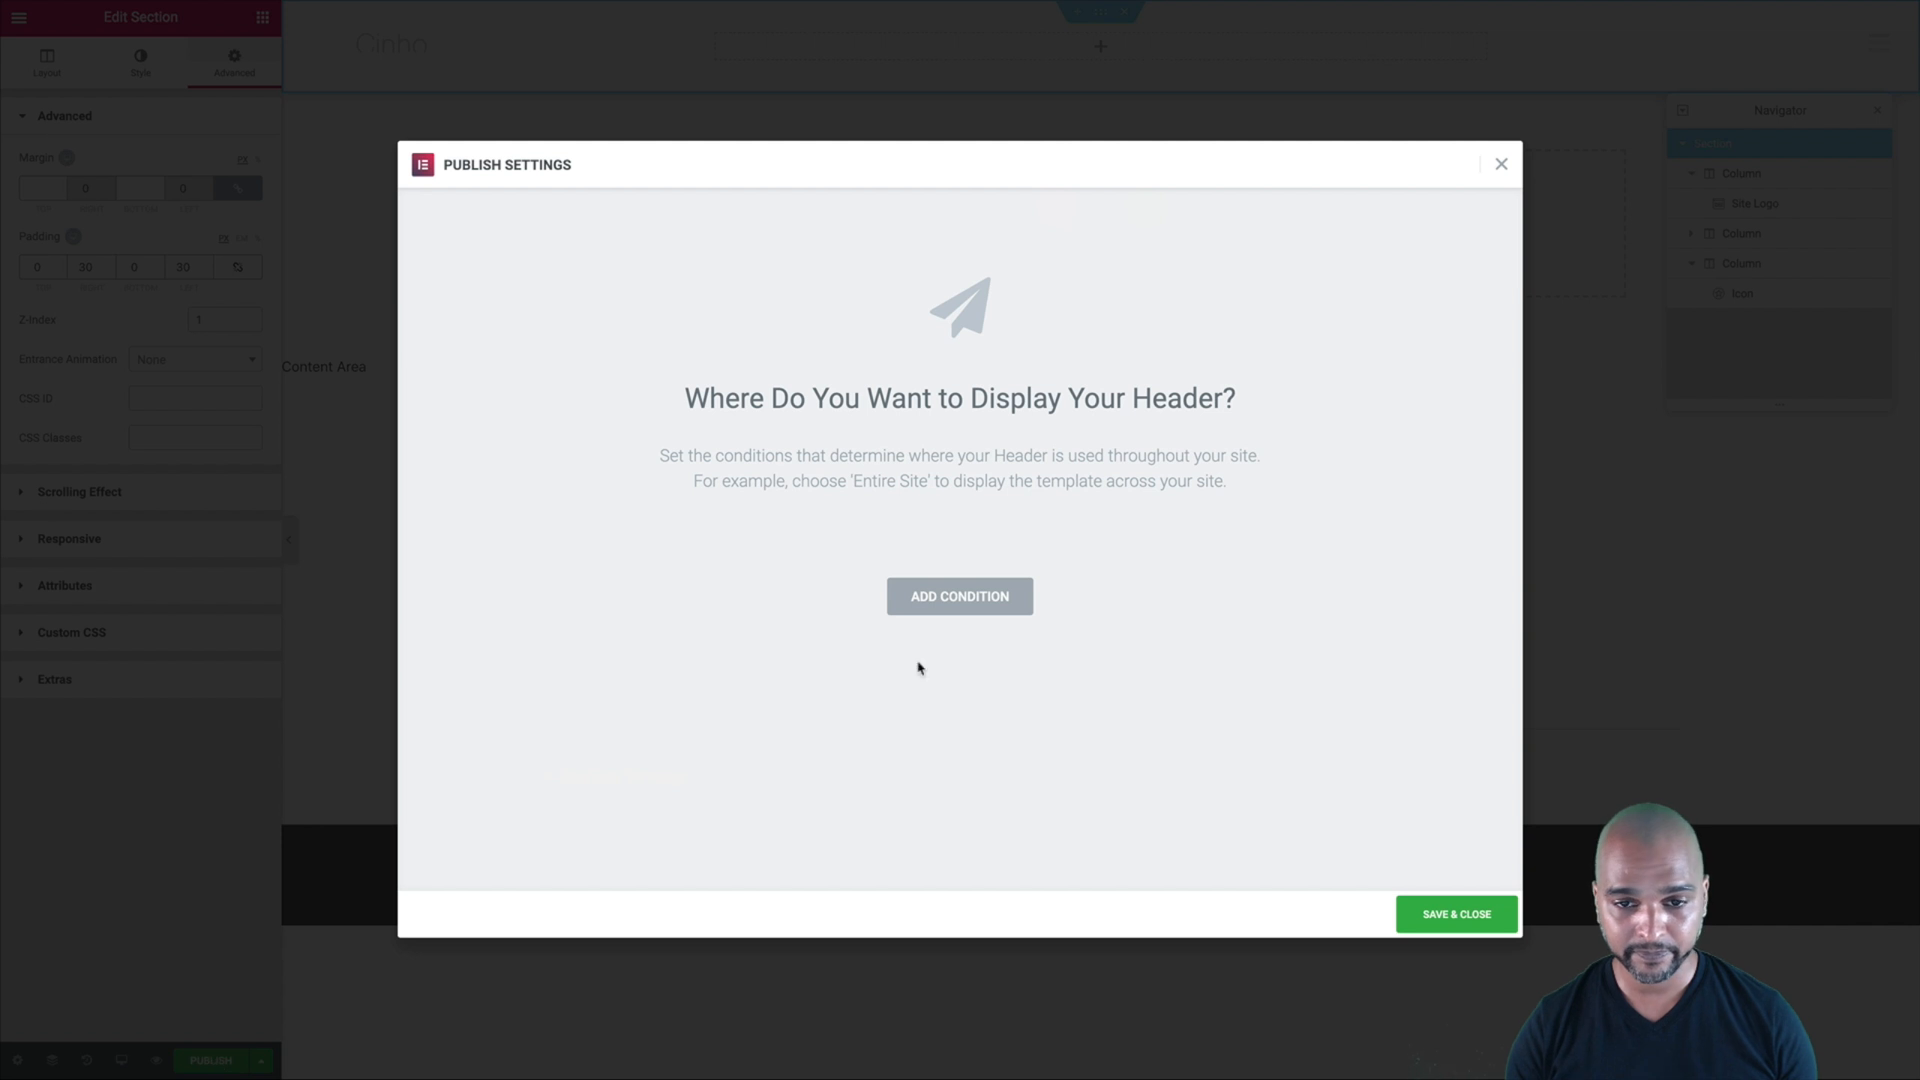
pyautogui.click(928, 600)
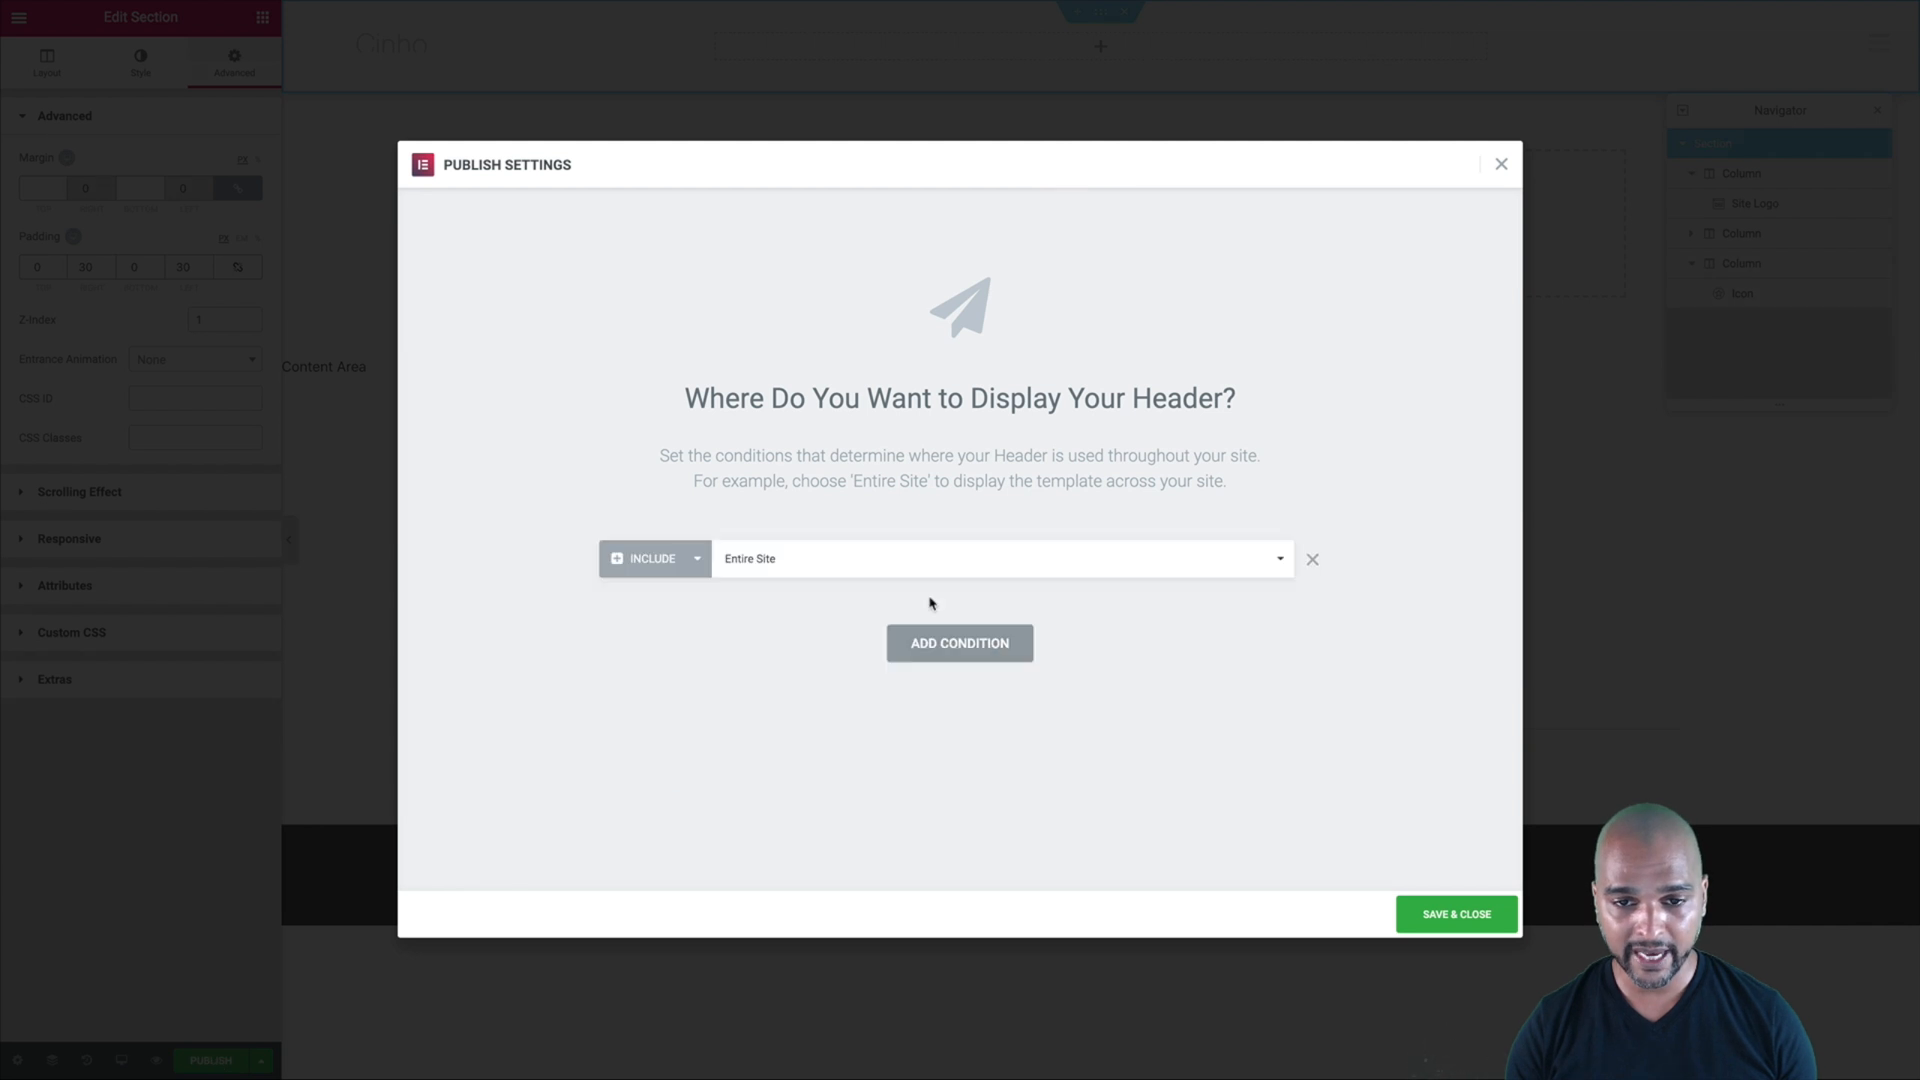
pyautogui.click(754, 563)
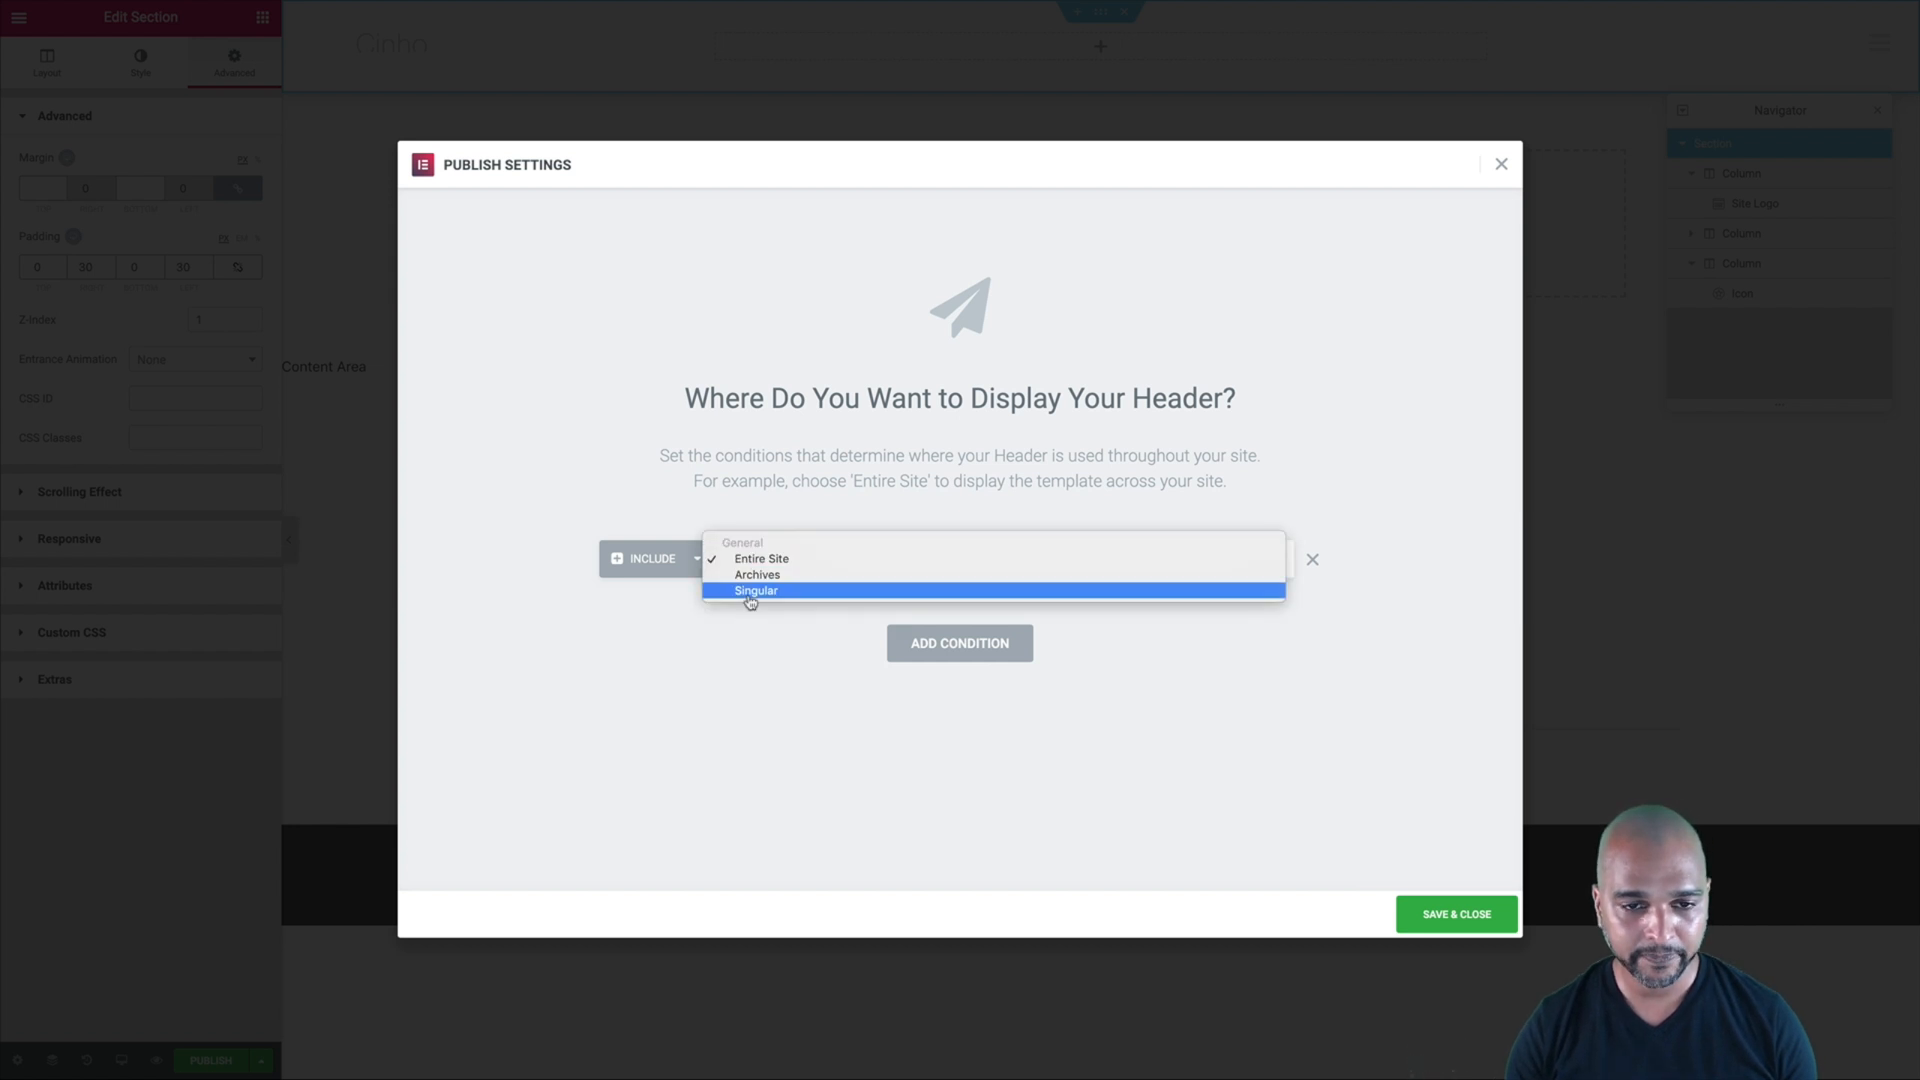
pyautogui.click(752, 593)
pyautogui.click(1016, 561)
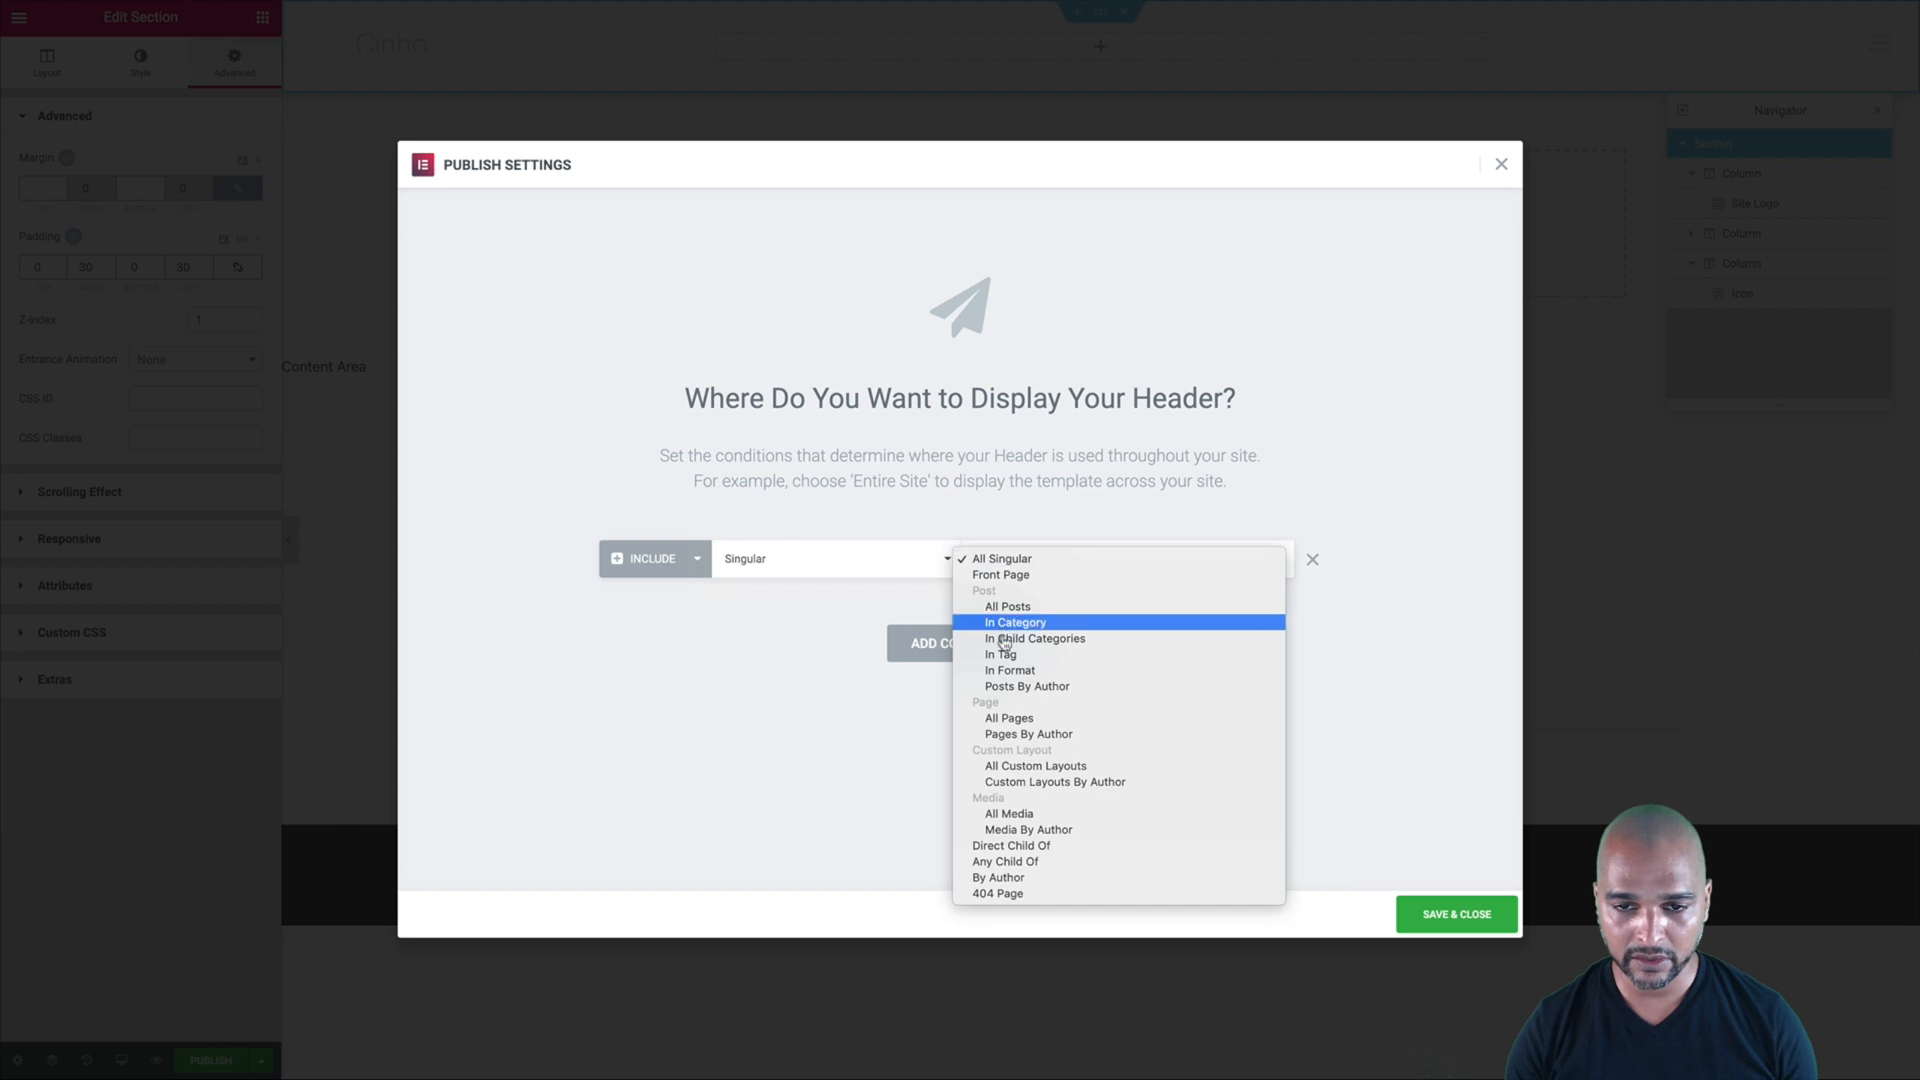
pyautogui.click(1004, 718)
pyautogui.click(1192, 578)
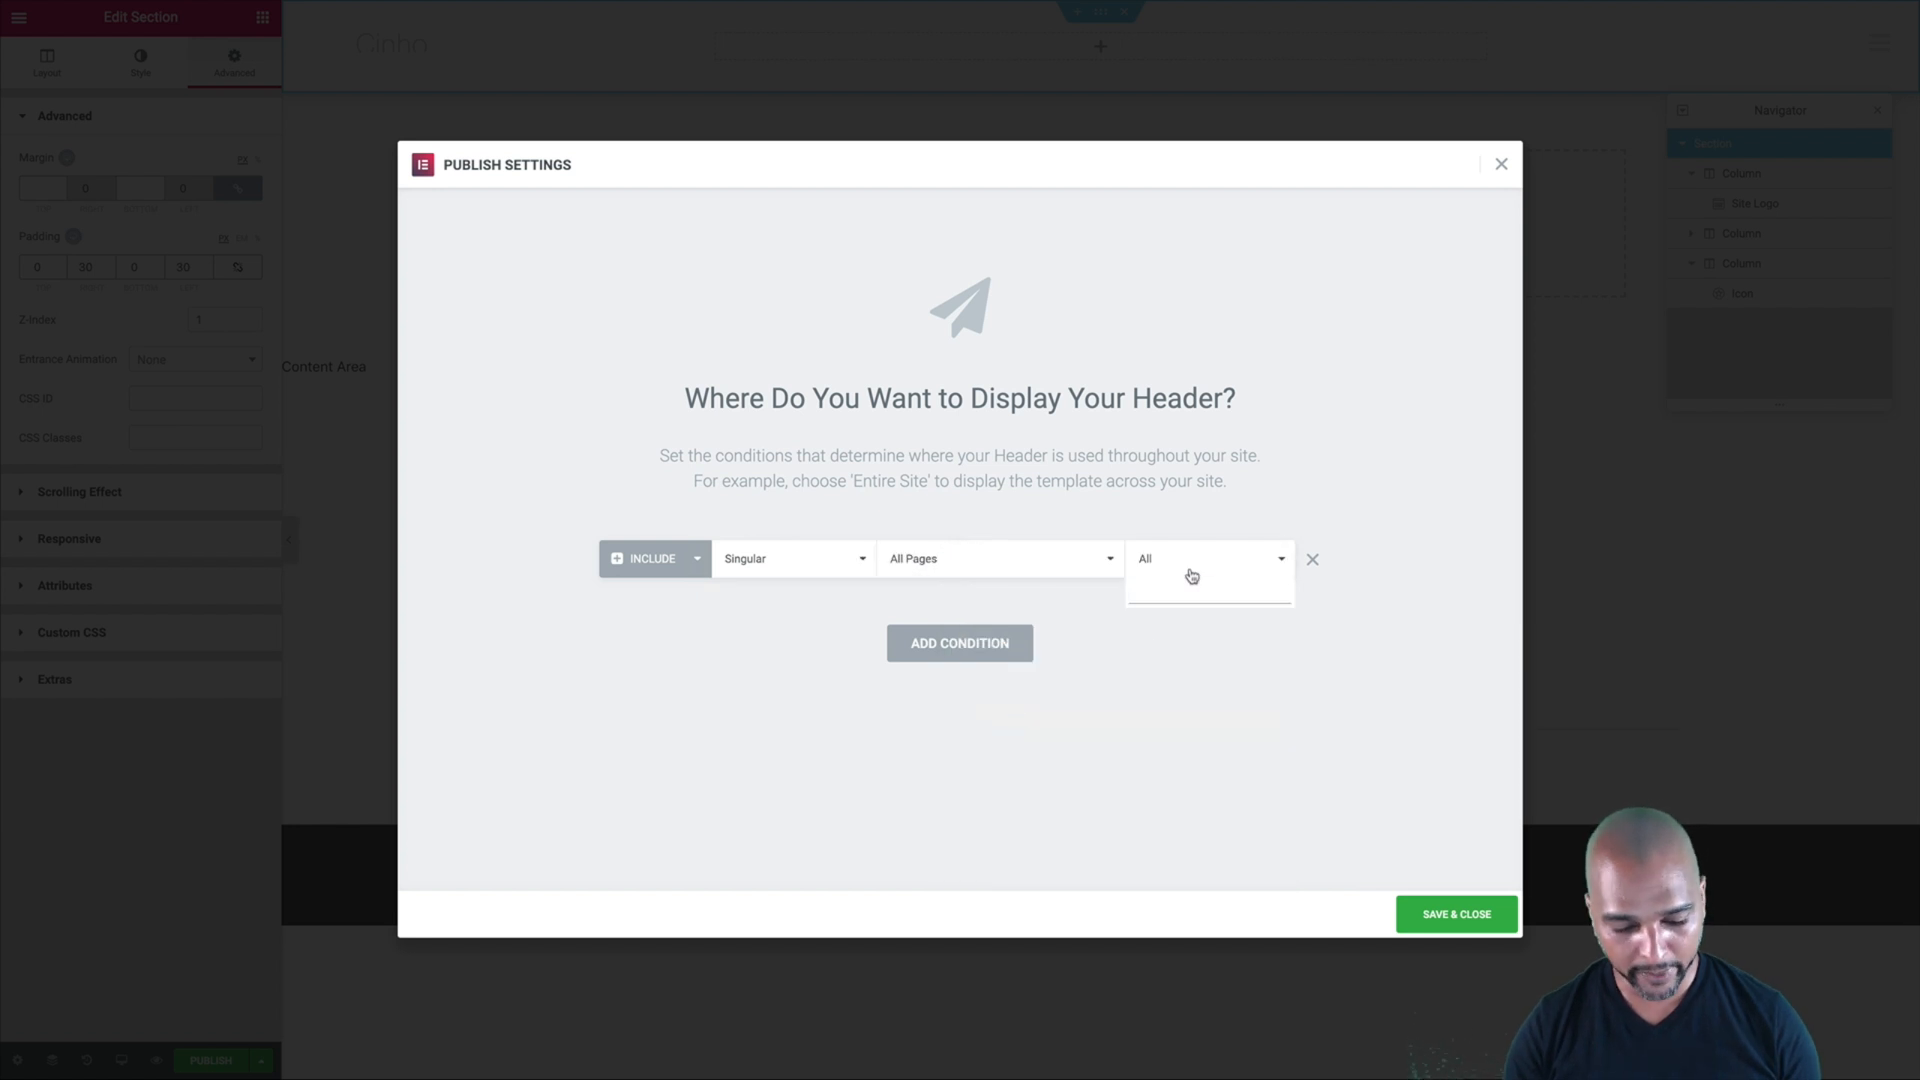
pyautogui.write('elementor')
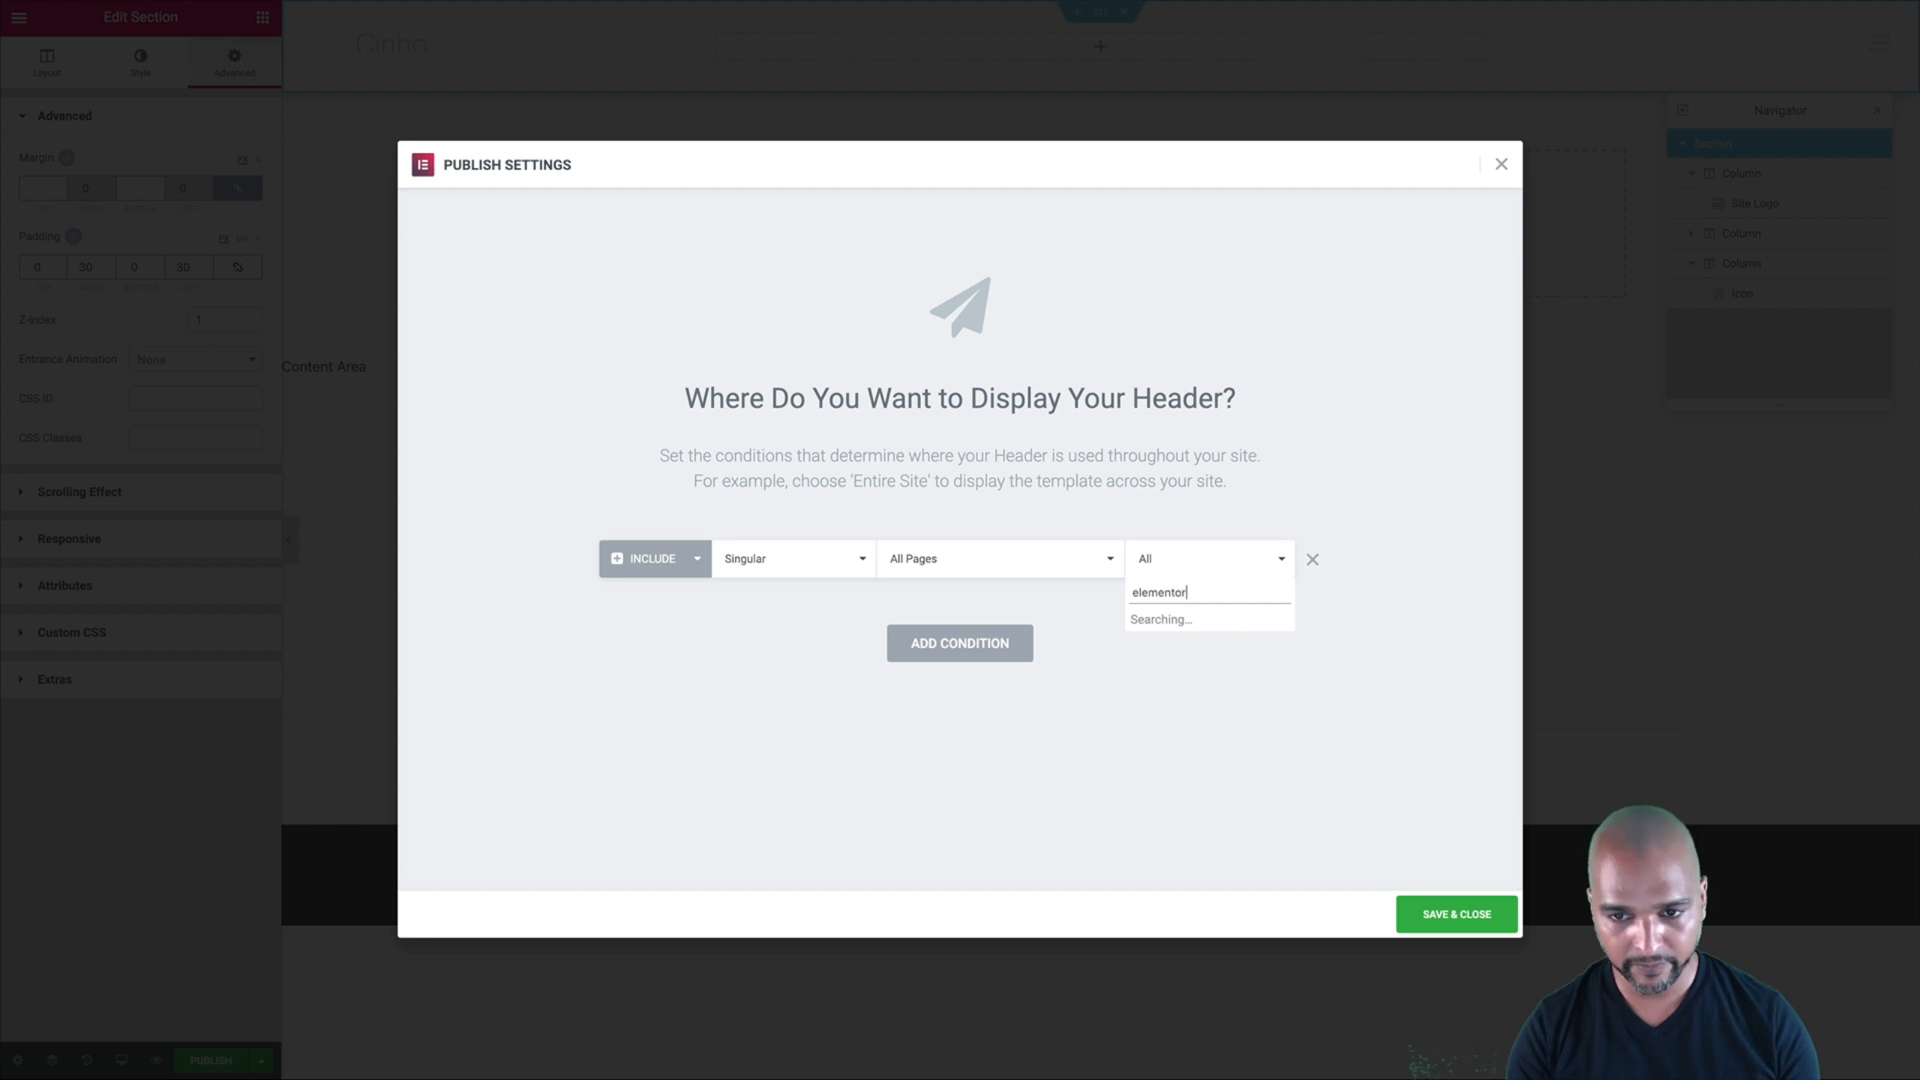
pyautogui.click(1201, 620)
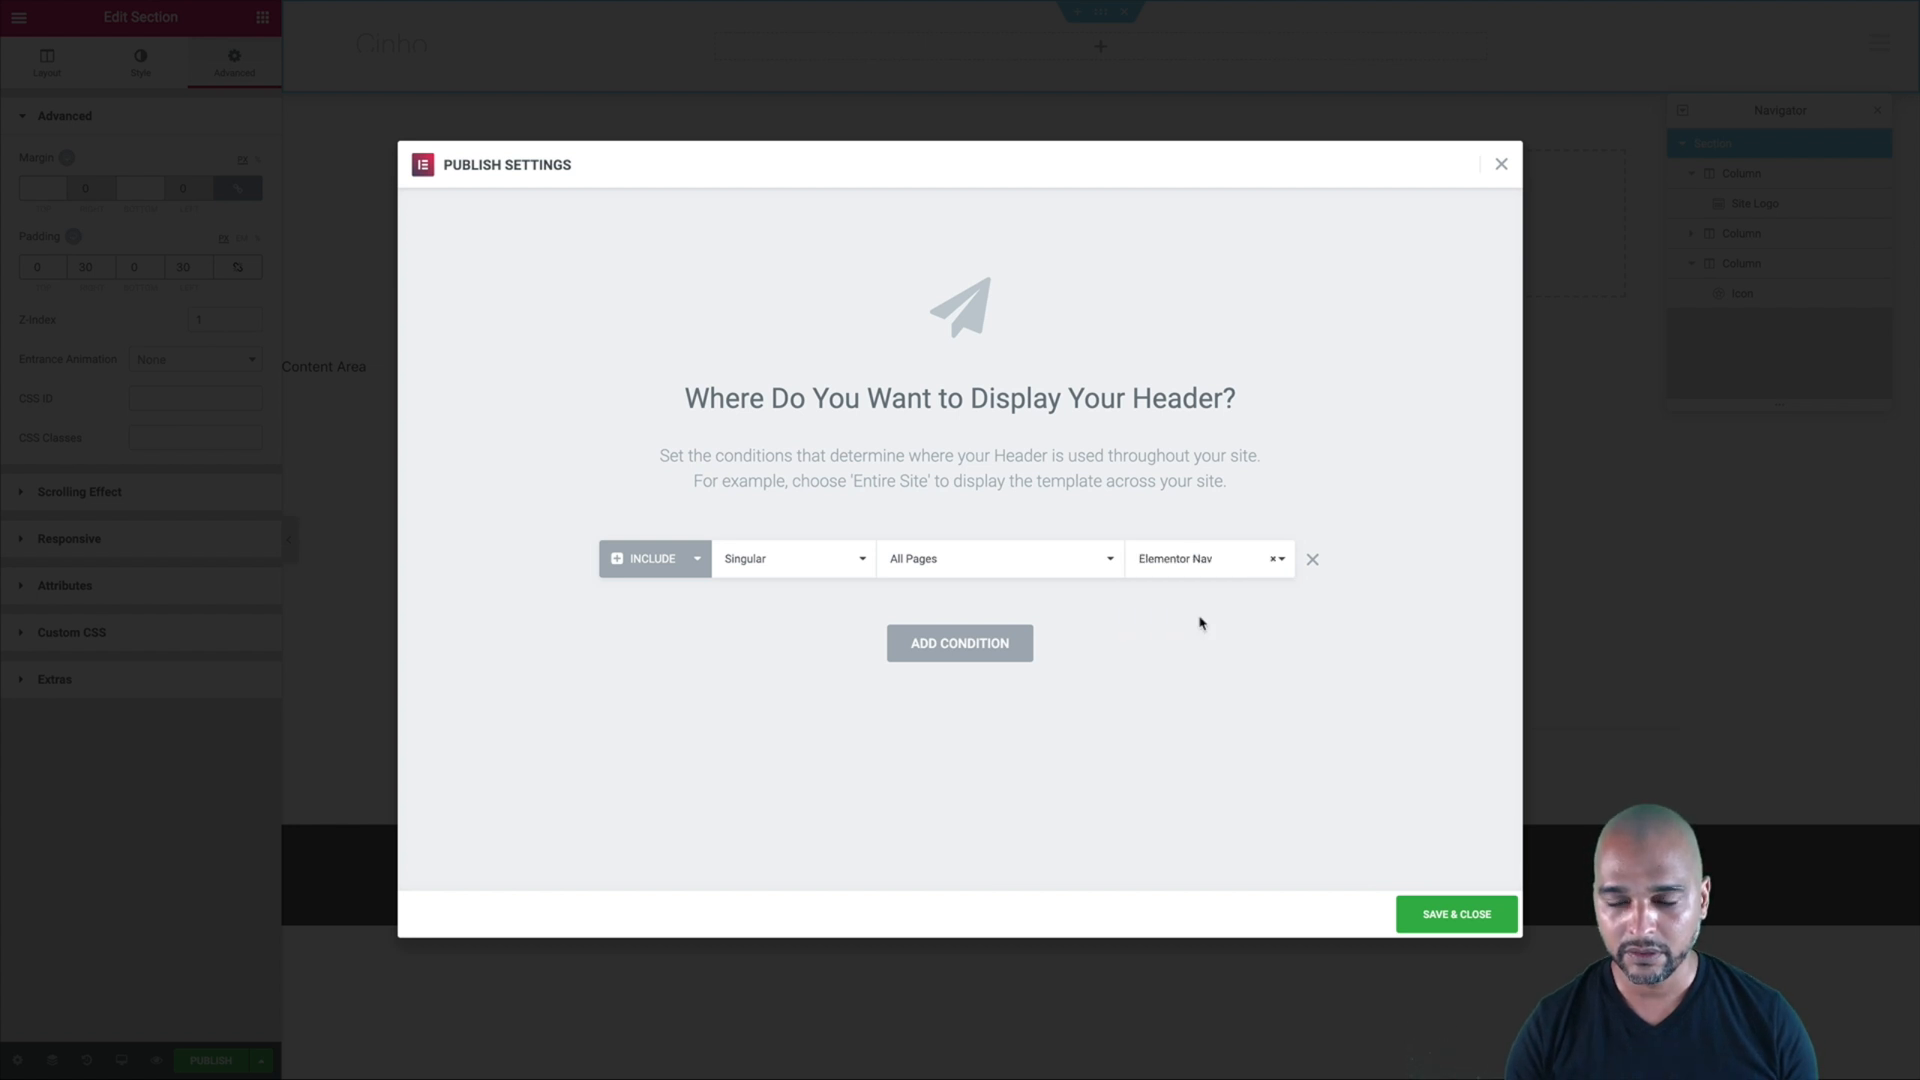
pyautogui.click(1468, 921)
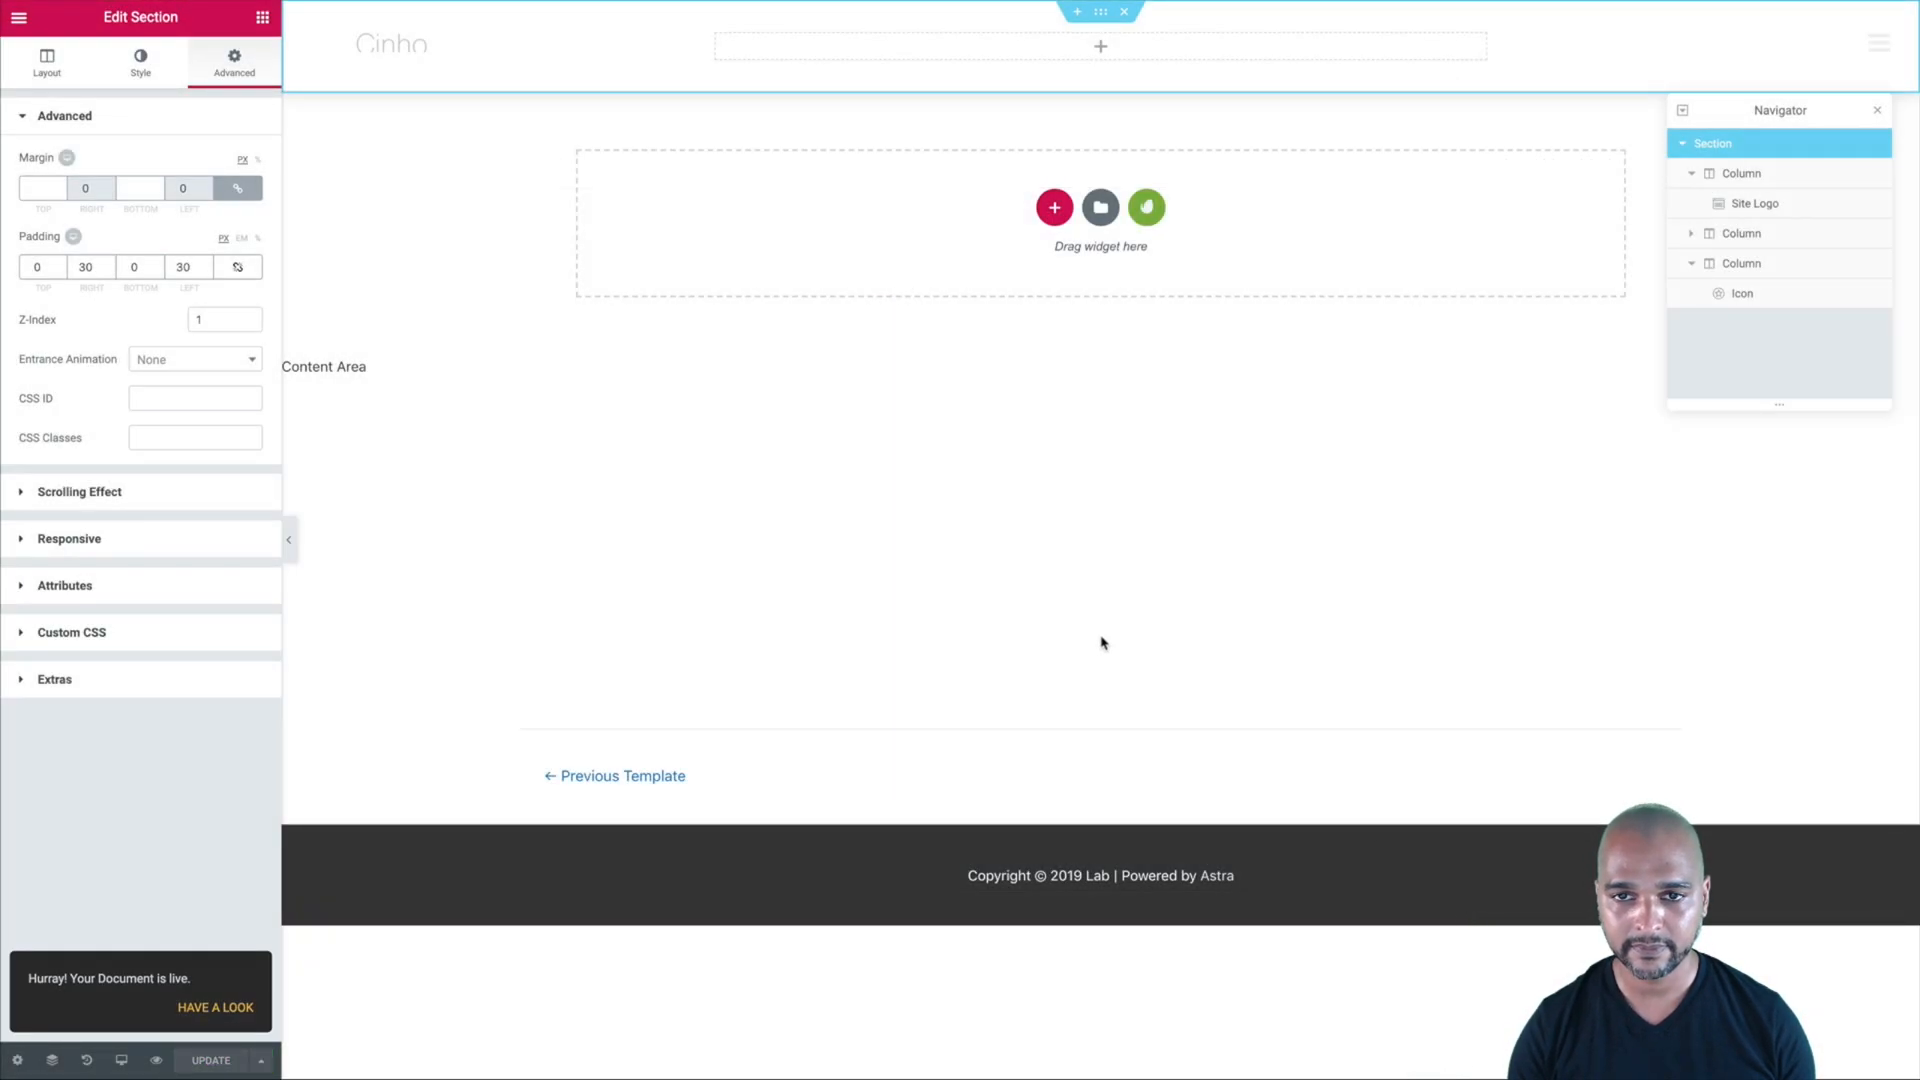
pyautogui.click(213, 1008)
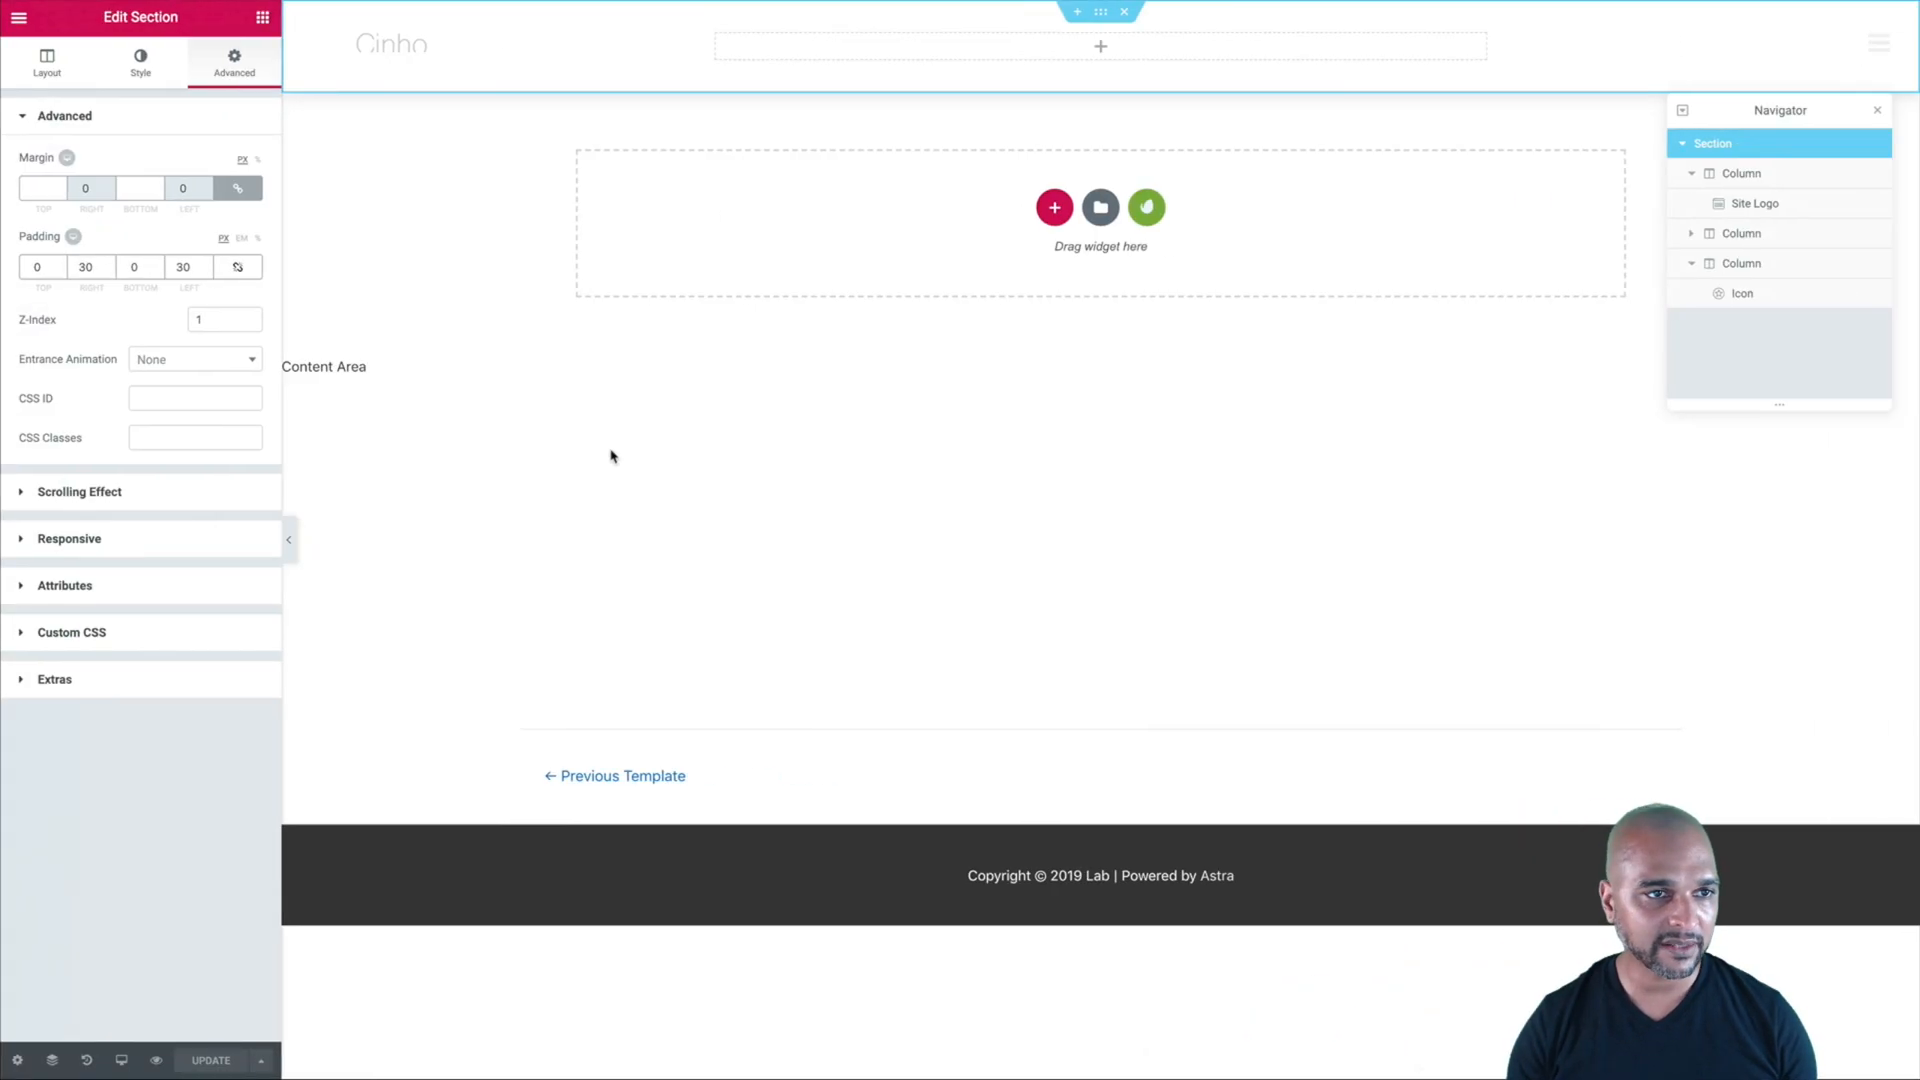
# - Reset the box shadow in the header section's normal border style and update the header
pyautogui.click(141, 63)
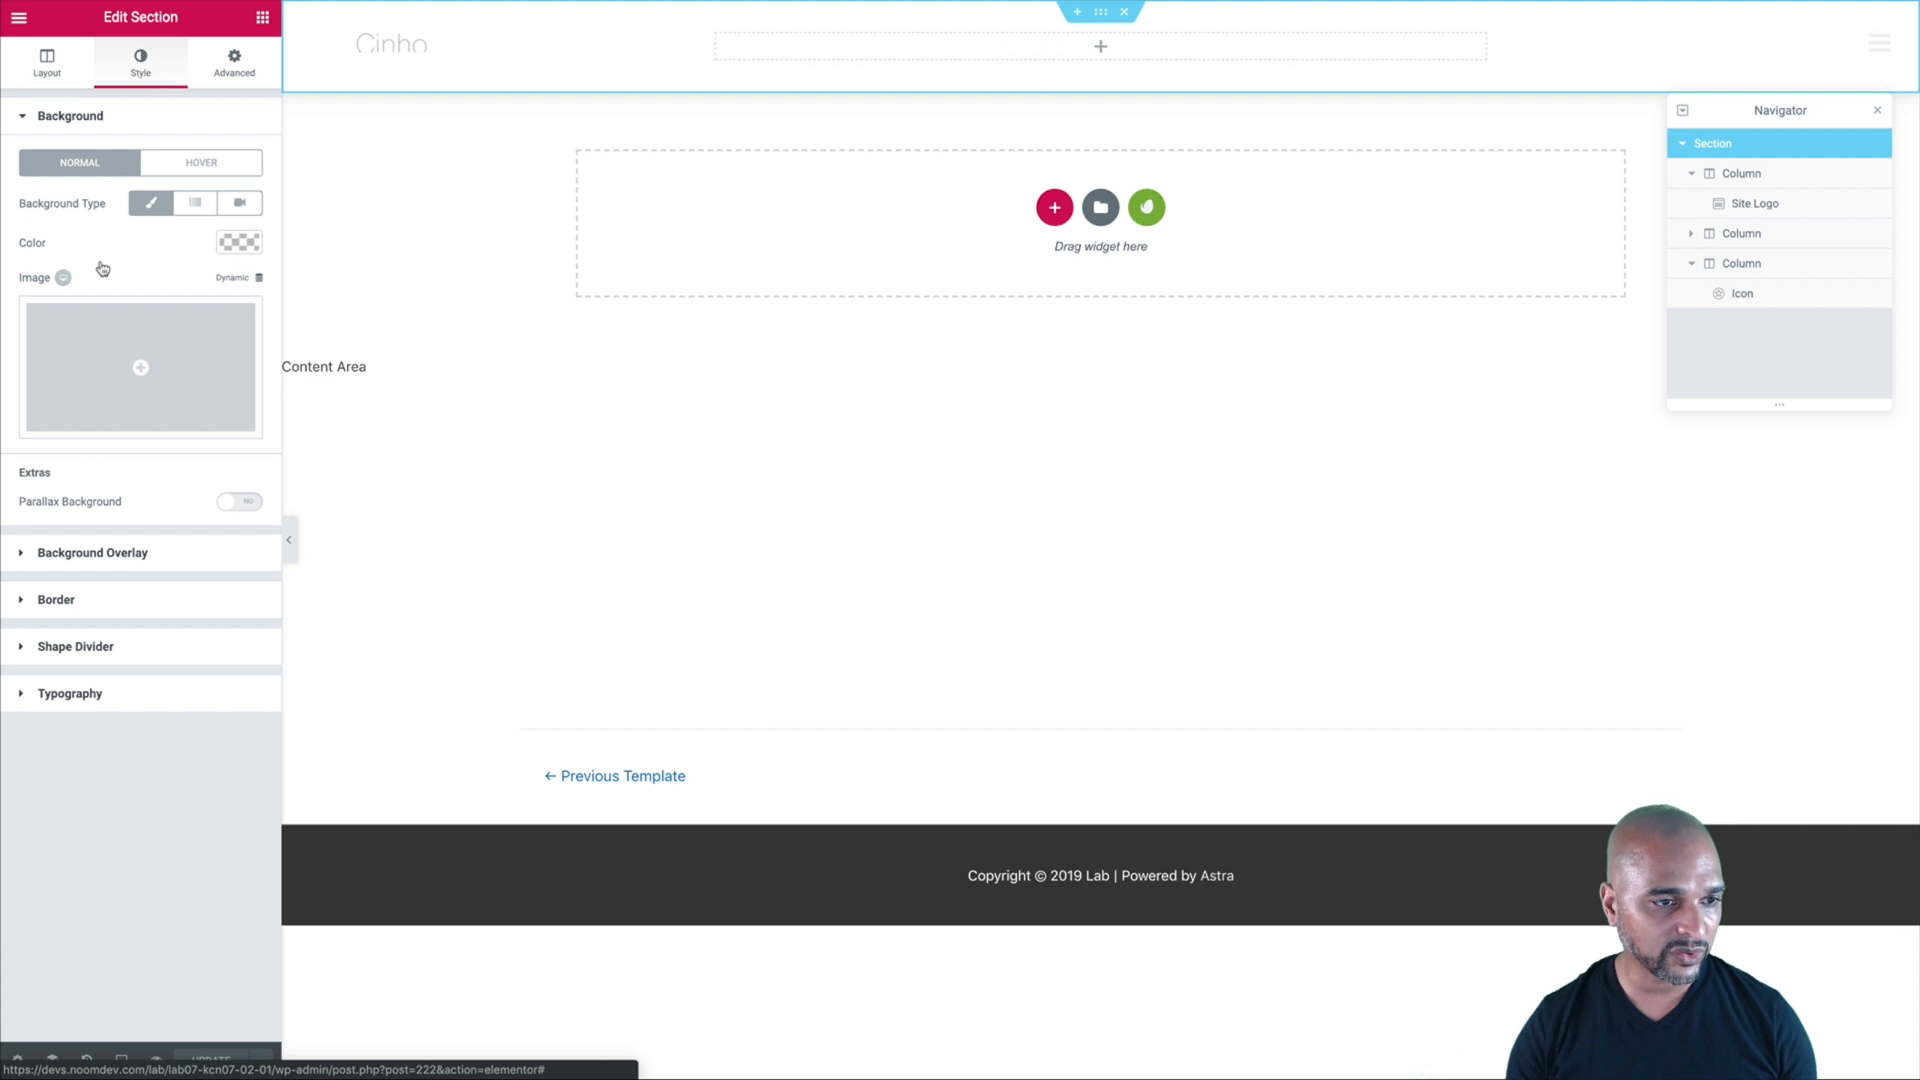
pyautogui.click(26, 602)
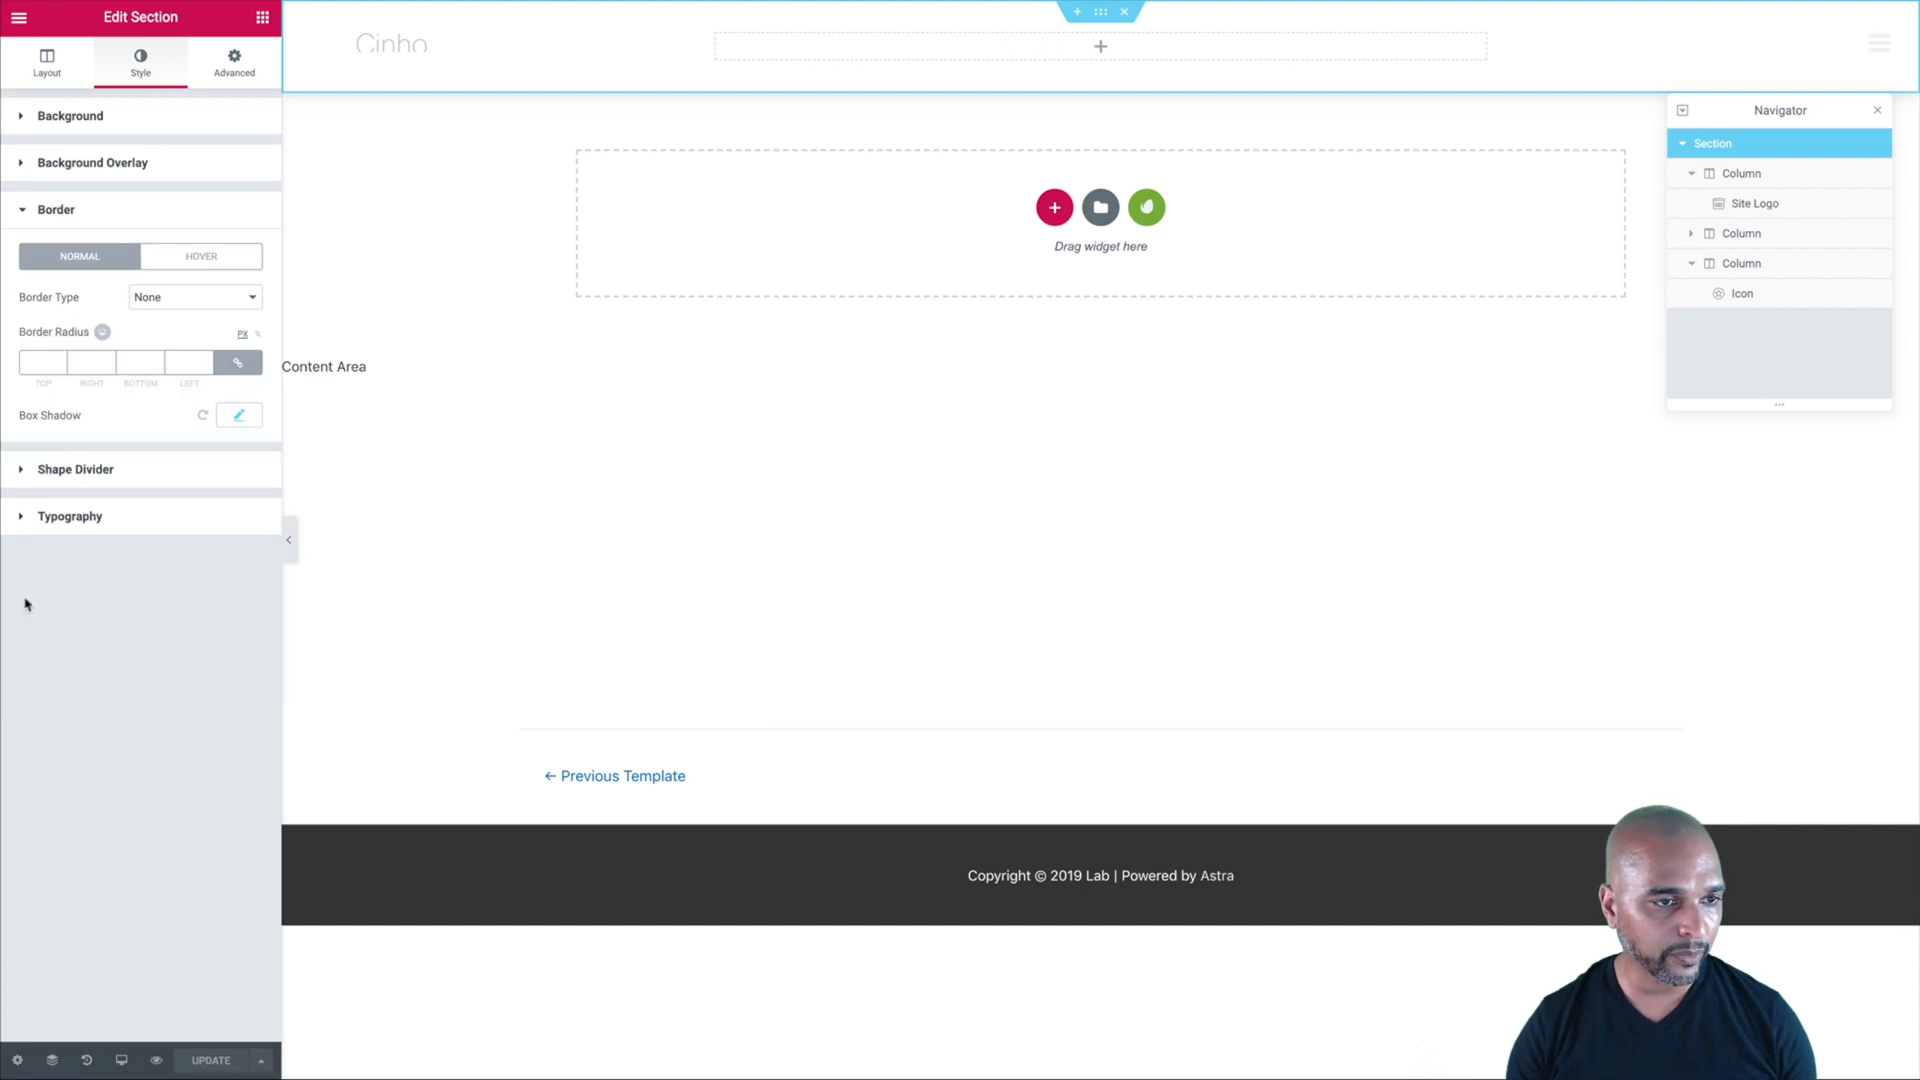
pyautogui.click(203, 420)
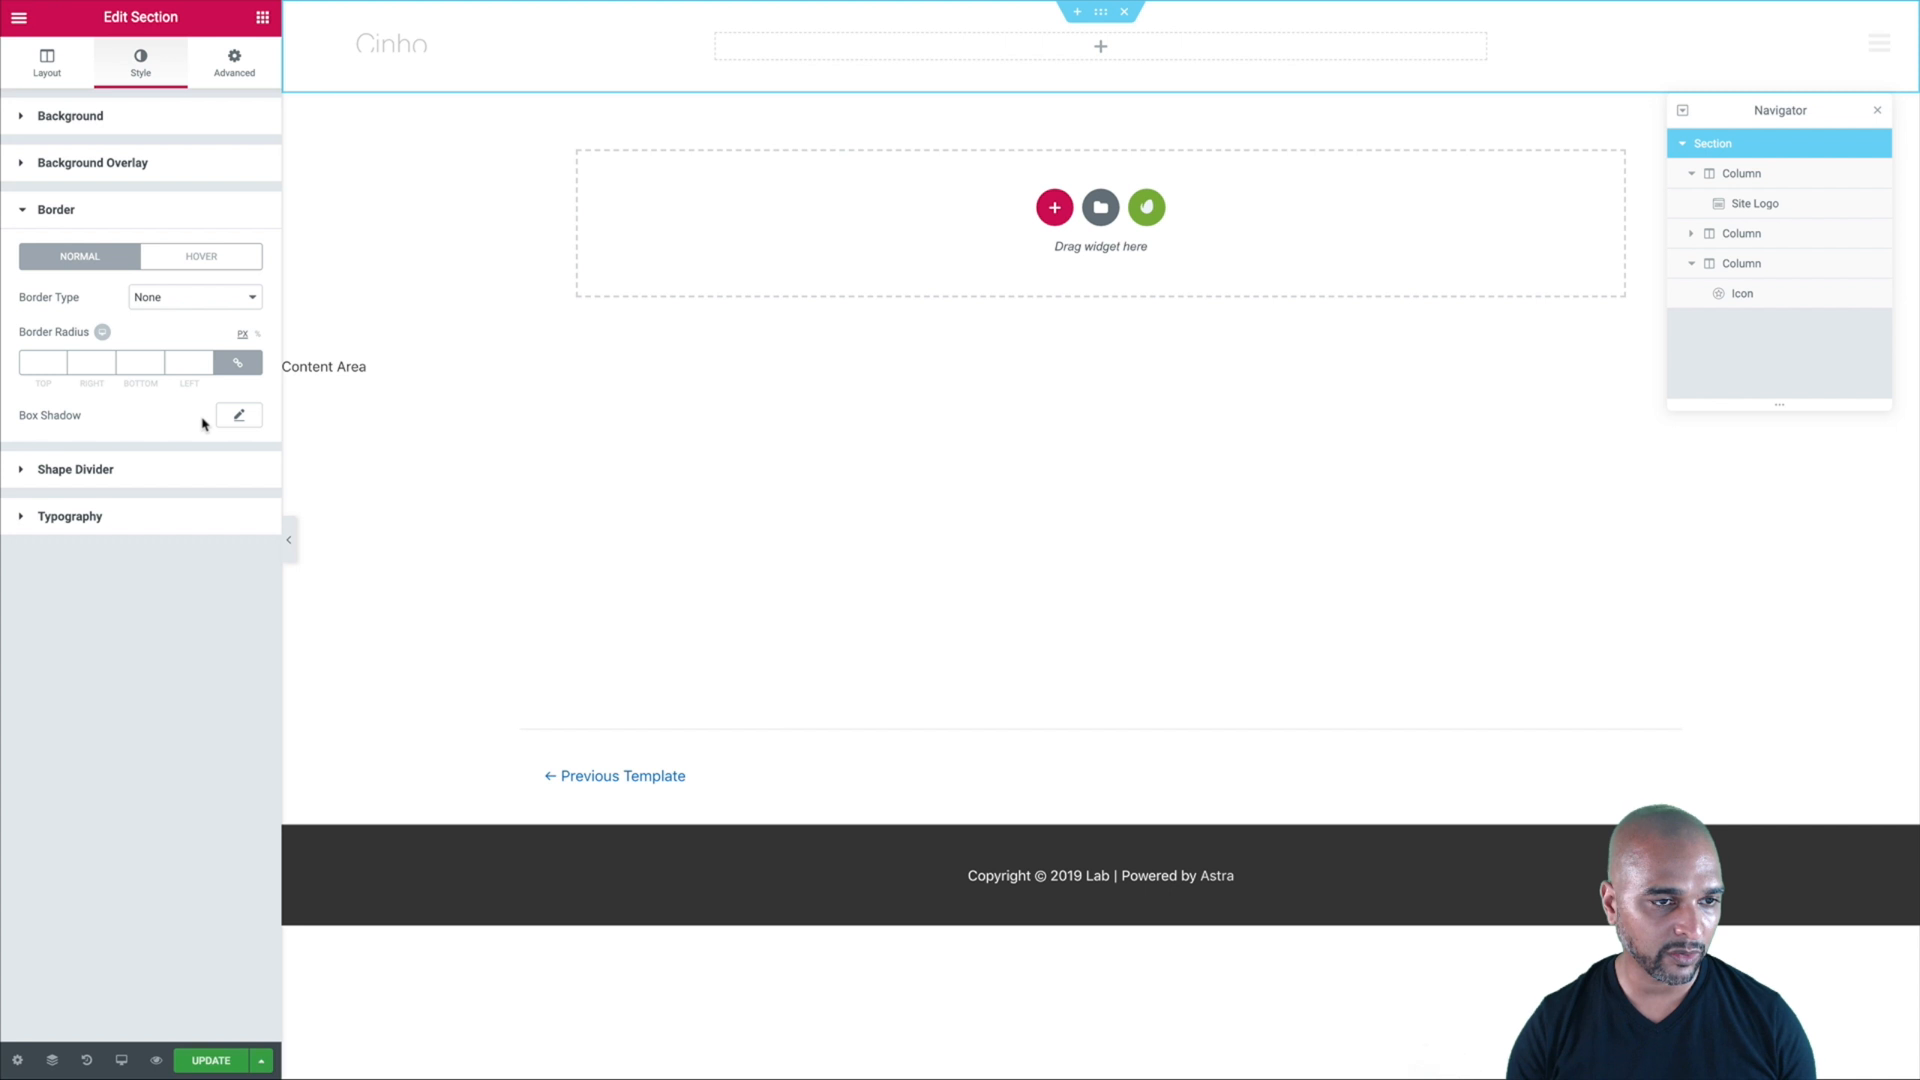
pyautogui.click(211, 1062)
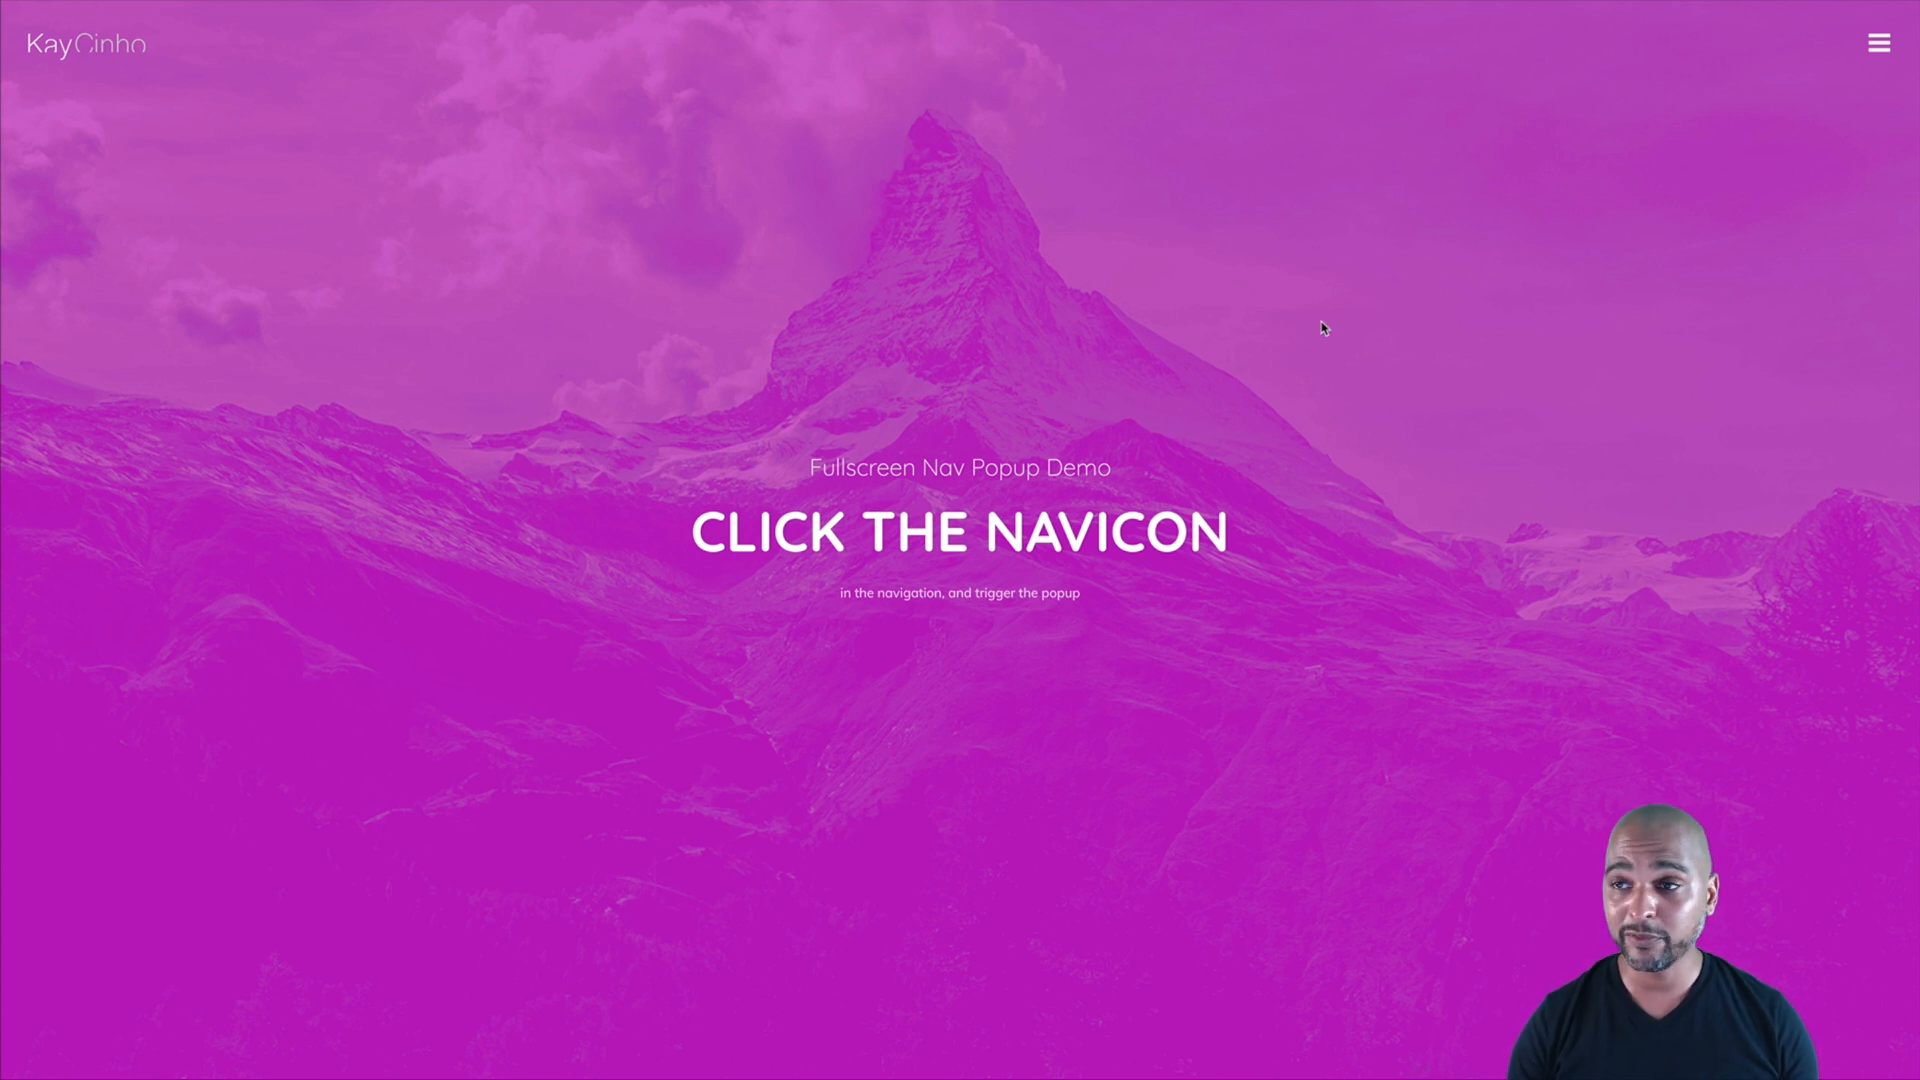
# - Test the bars icon on the live page by opening and closing the fullscreen popup twice
pyautogui.click(1878, 45)
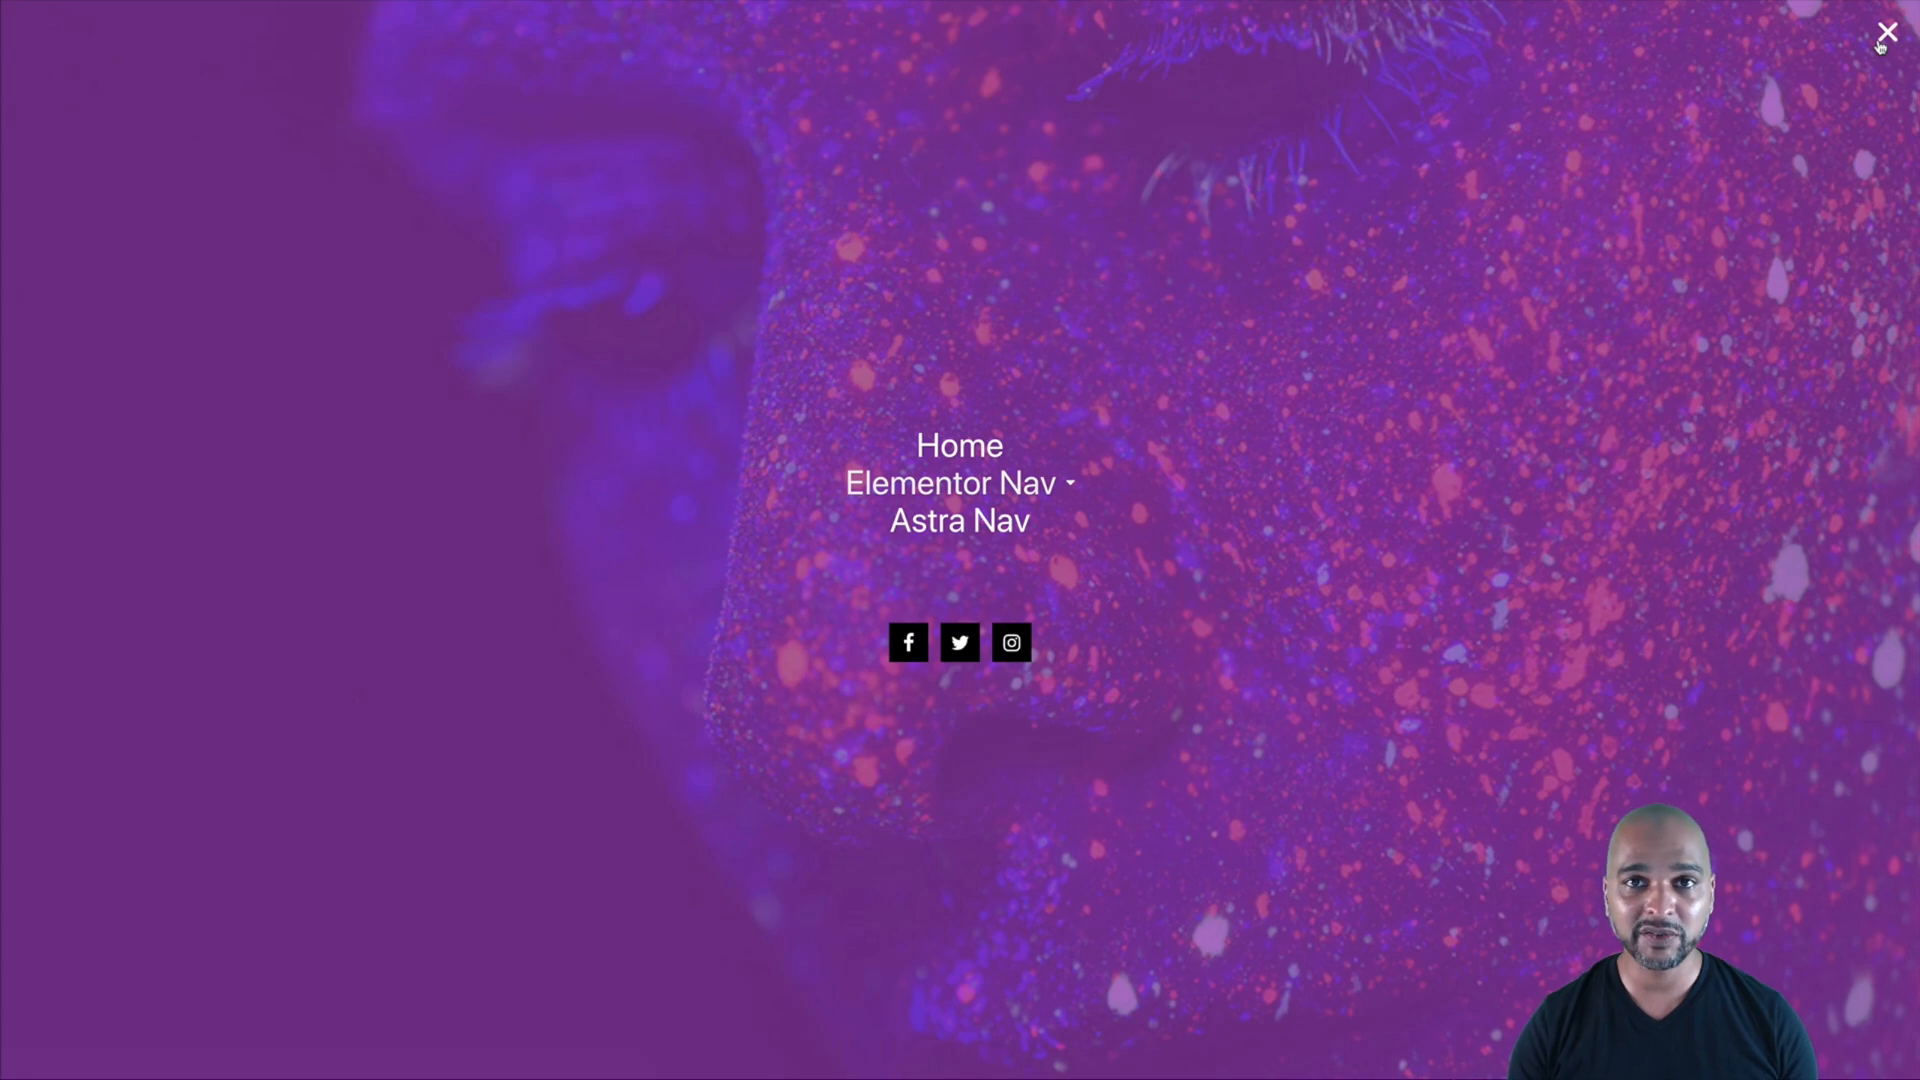
pyautogui.click(1886, 33)
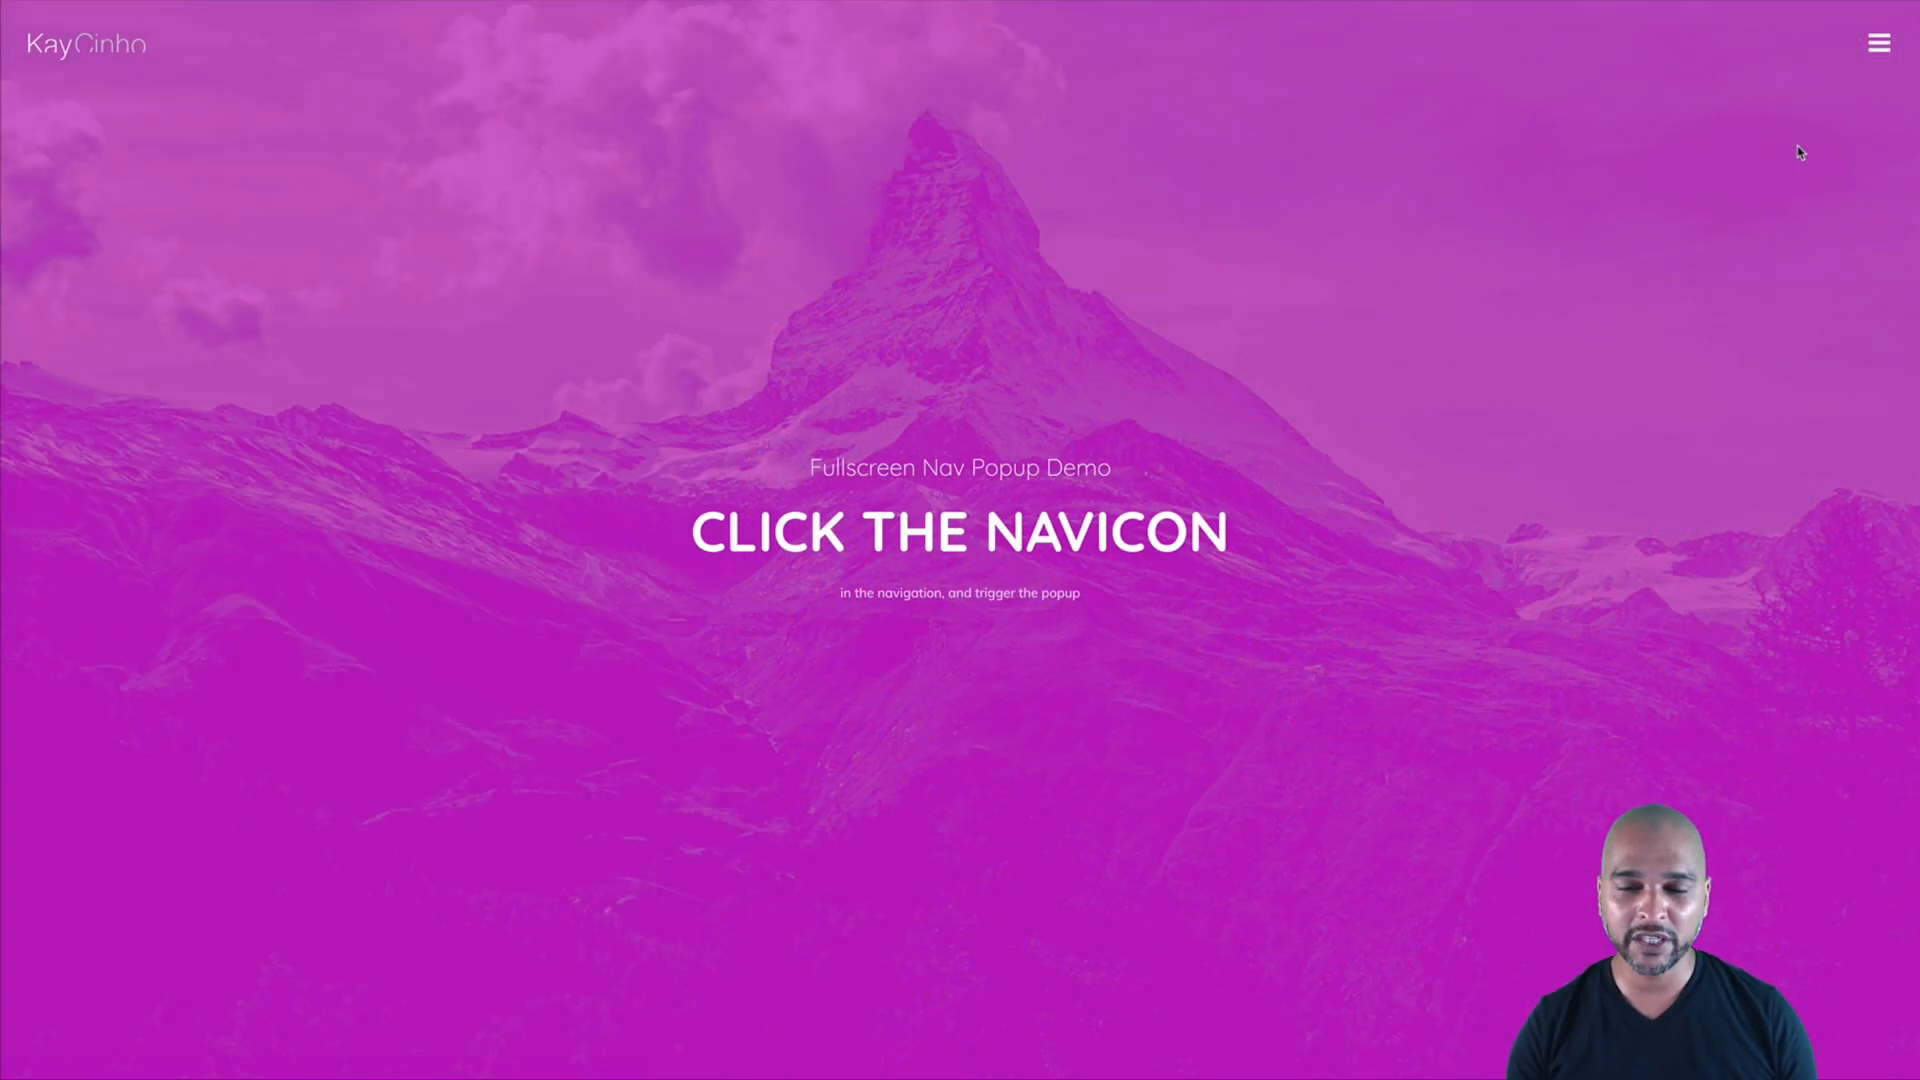
pyautogui.click(1878, 47)
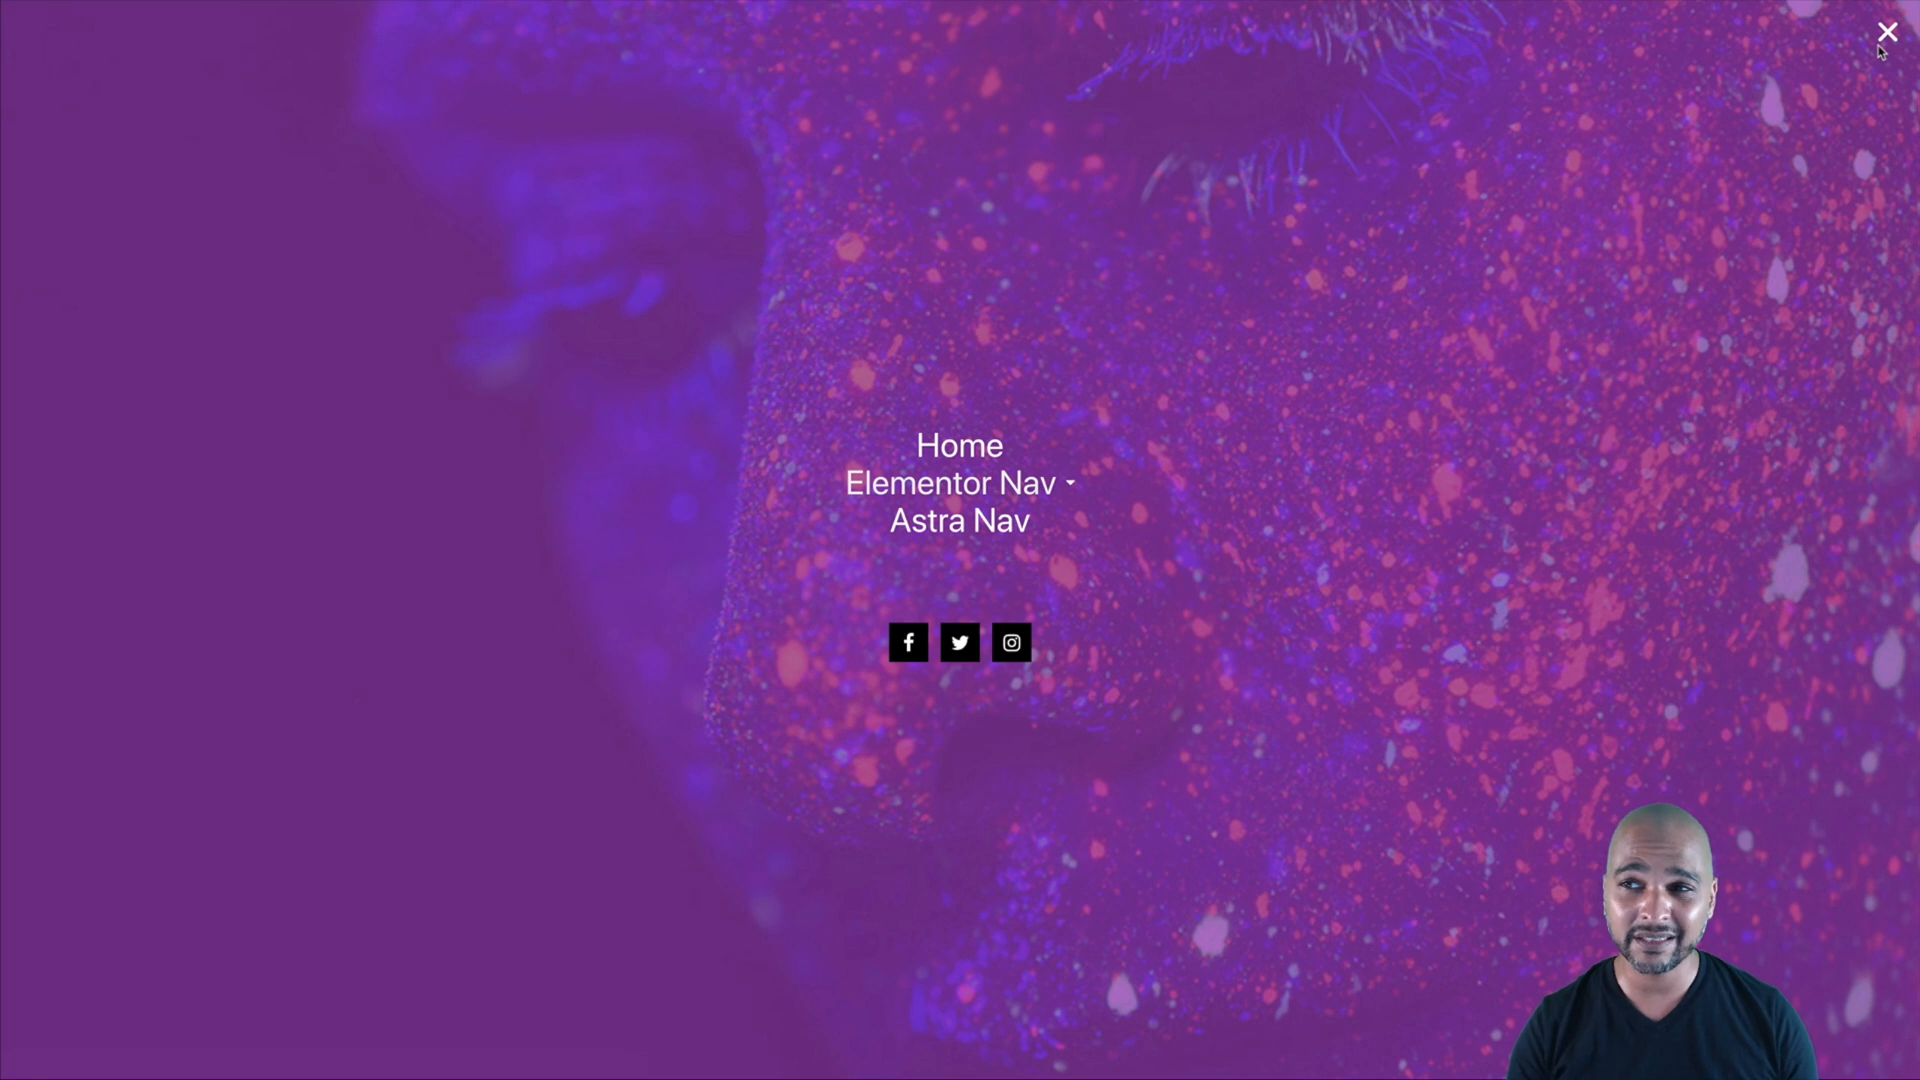
pyautogui.click(1886, 33)
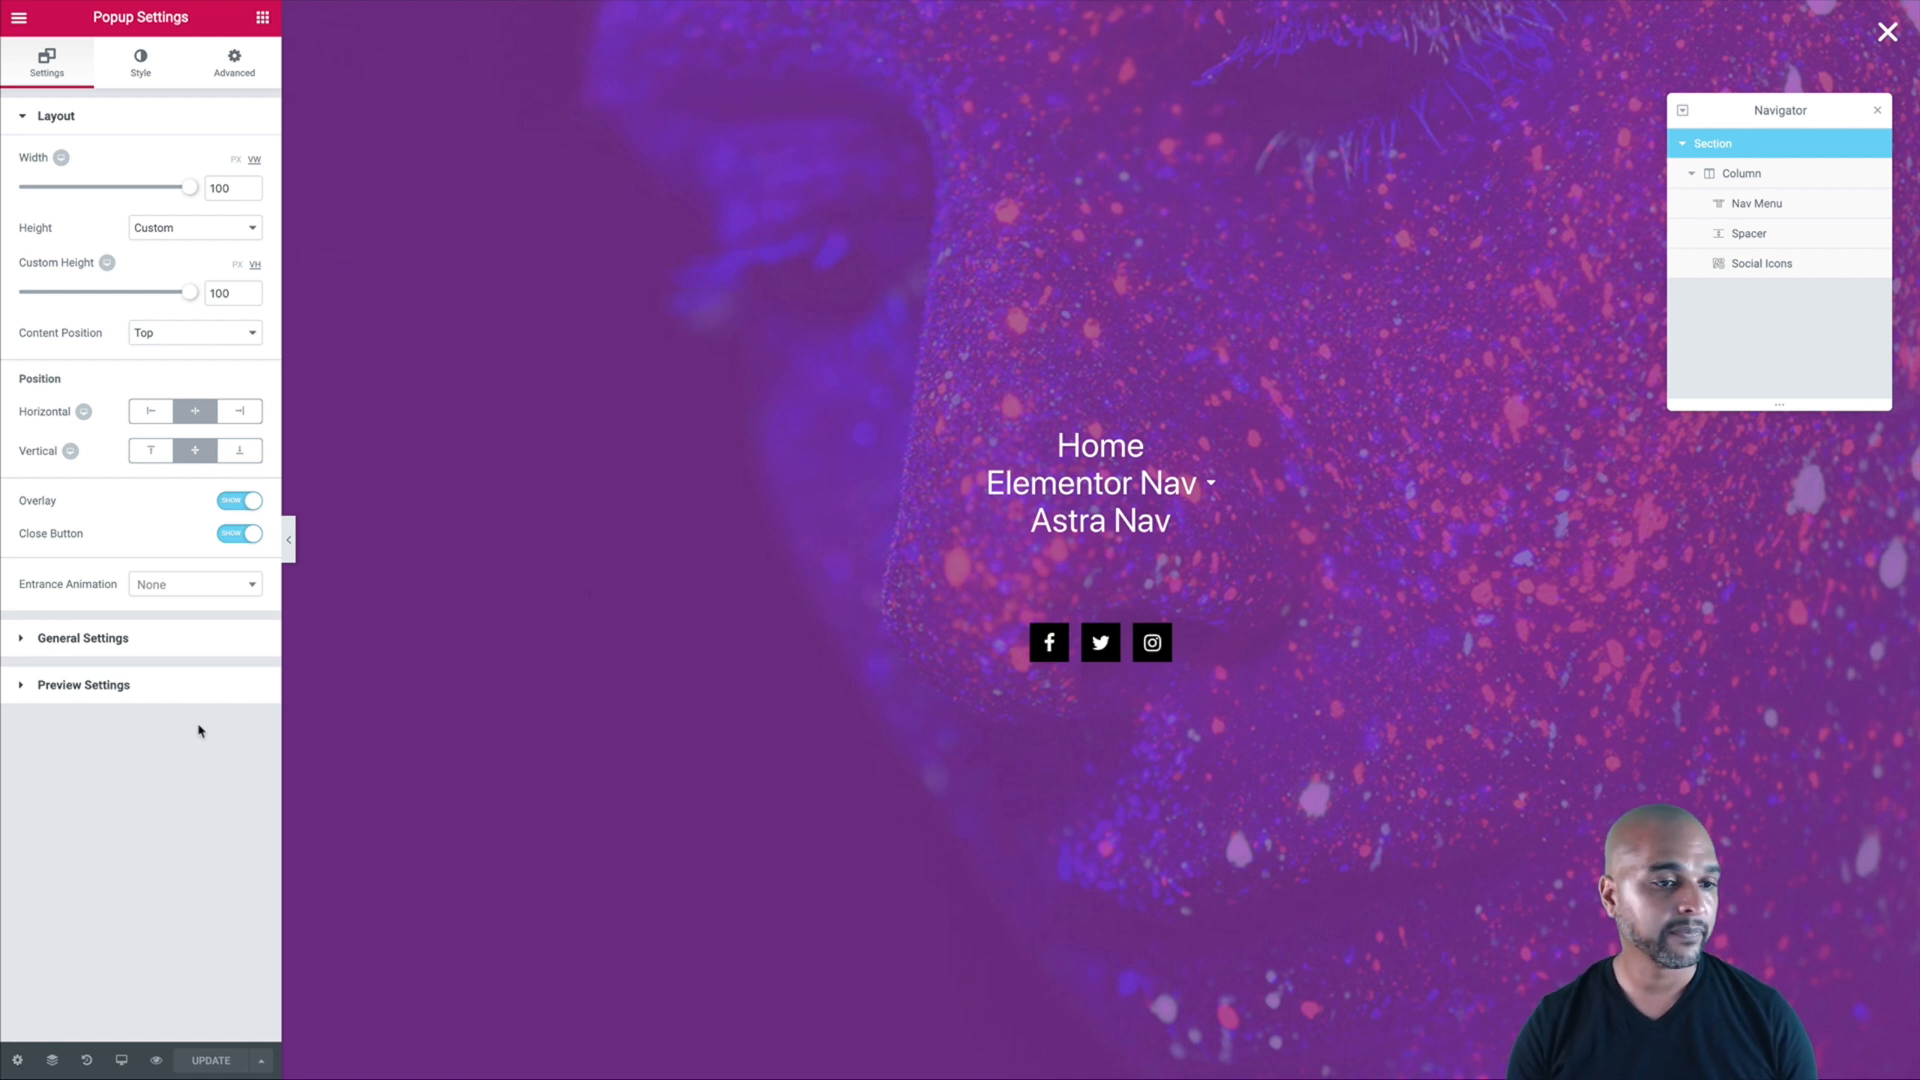
# - Set the popup's entrance animation to Fade In, update the popup, and try it on the reloaded live page
pyautogui.click(182, 592)
pyautogui.click(162, 665)
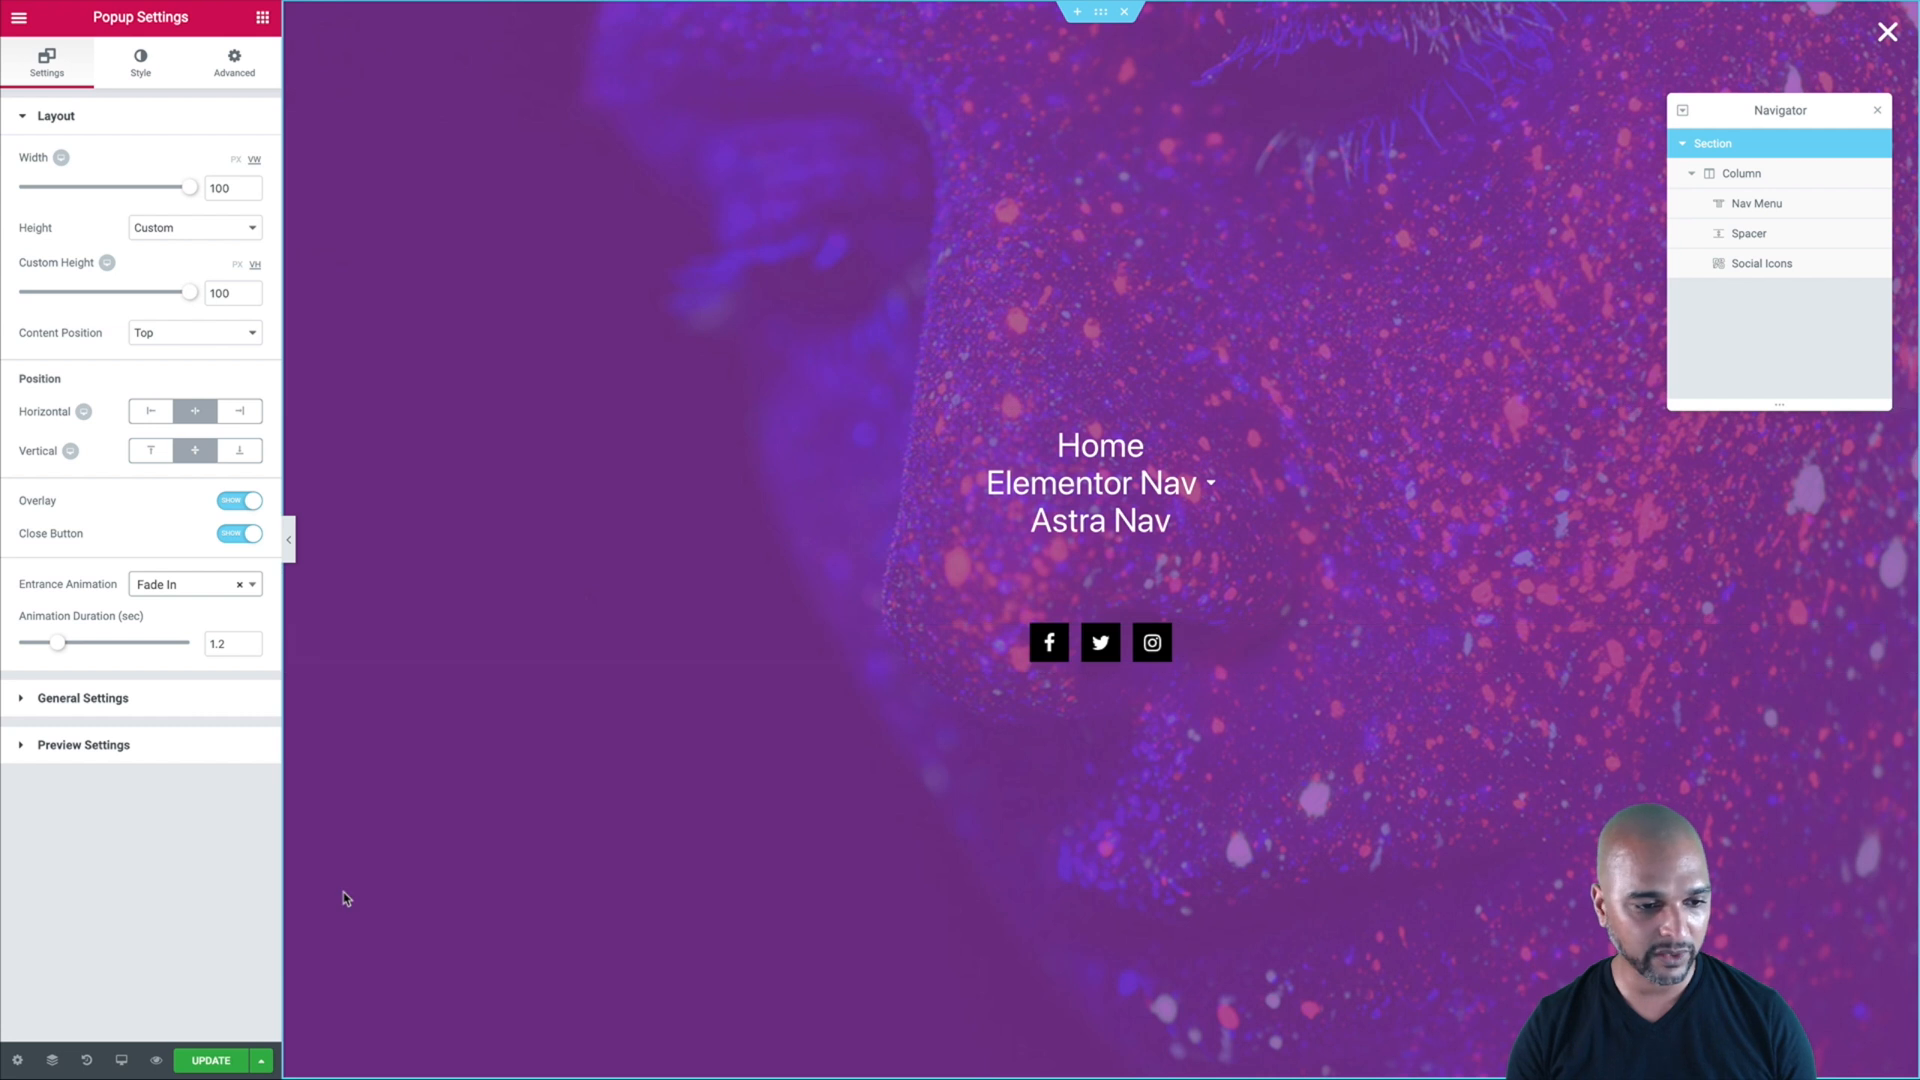
pyautogui.click(212, 1061)
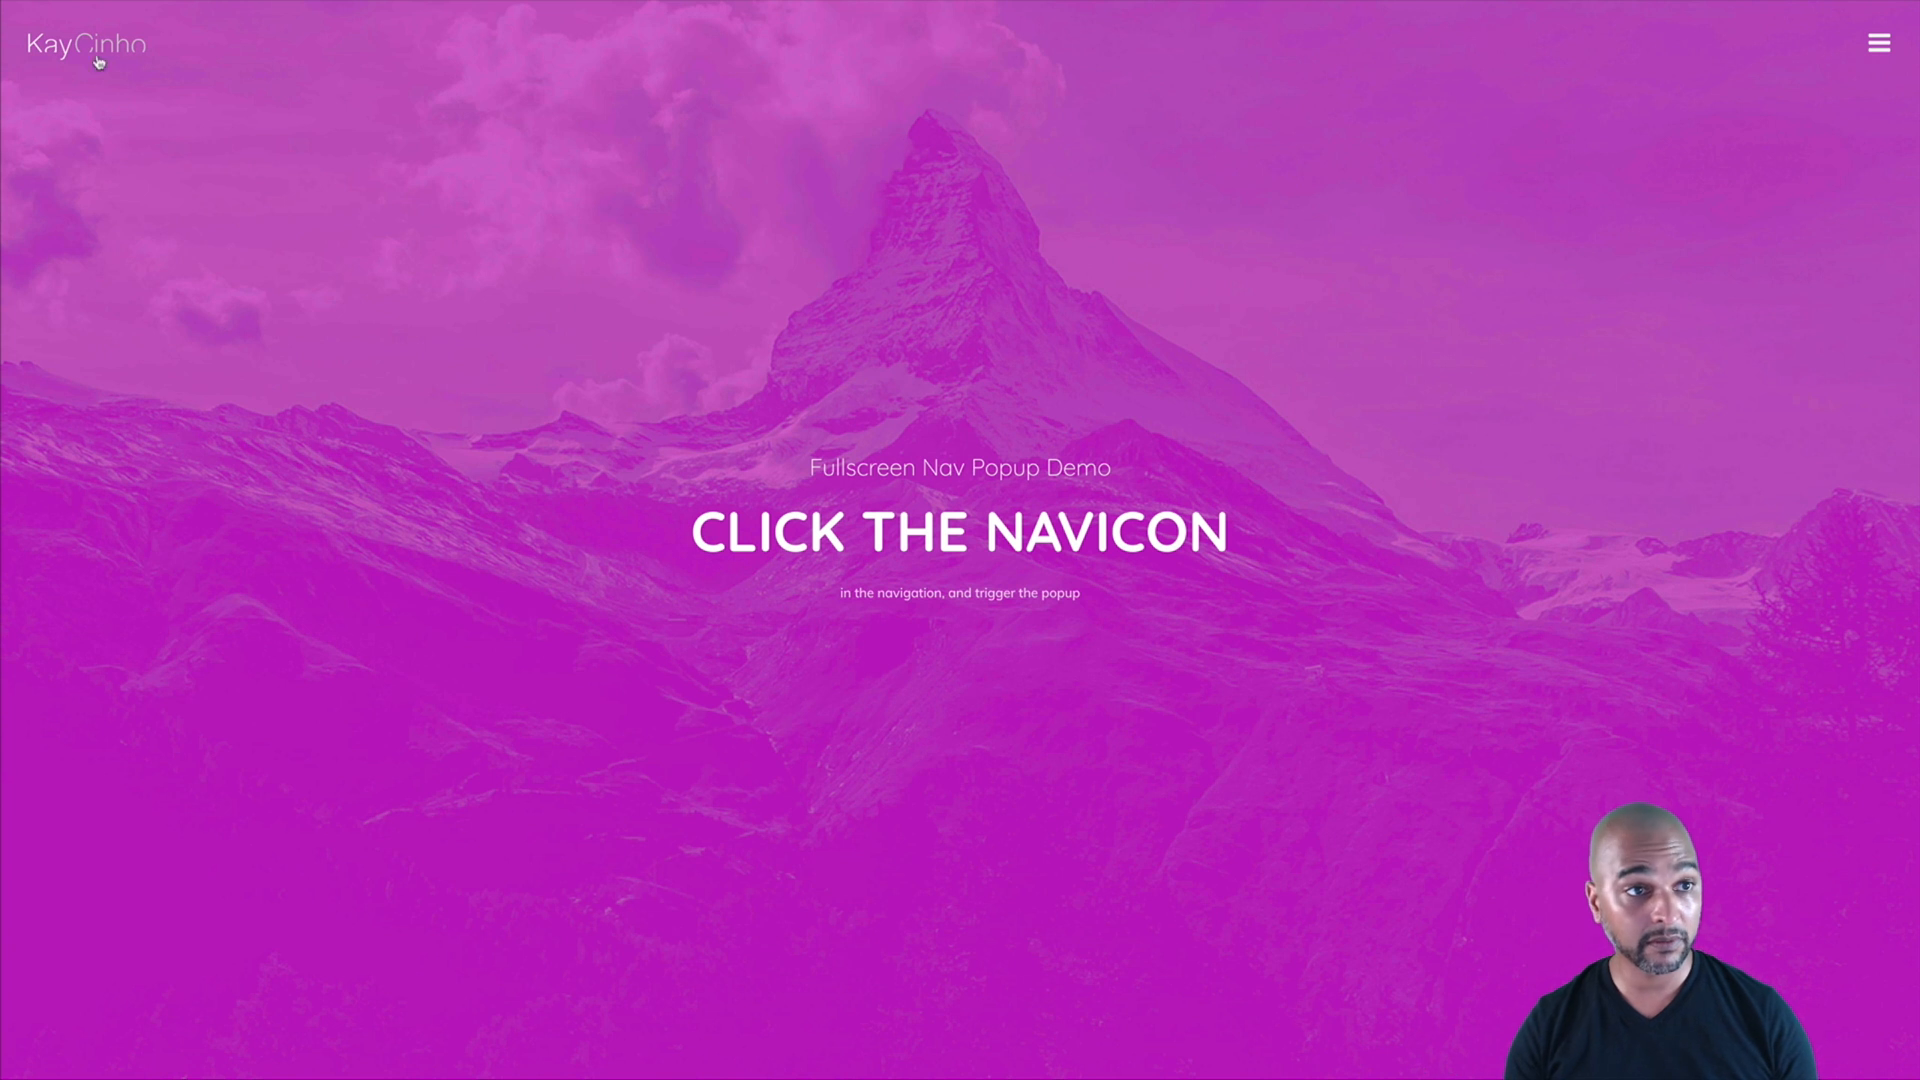
pyautogui.click(98, 62)
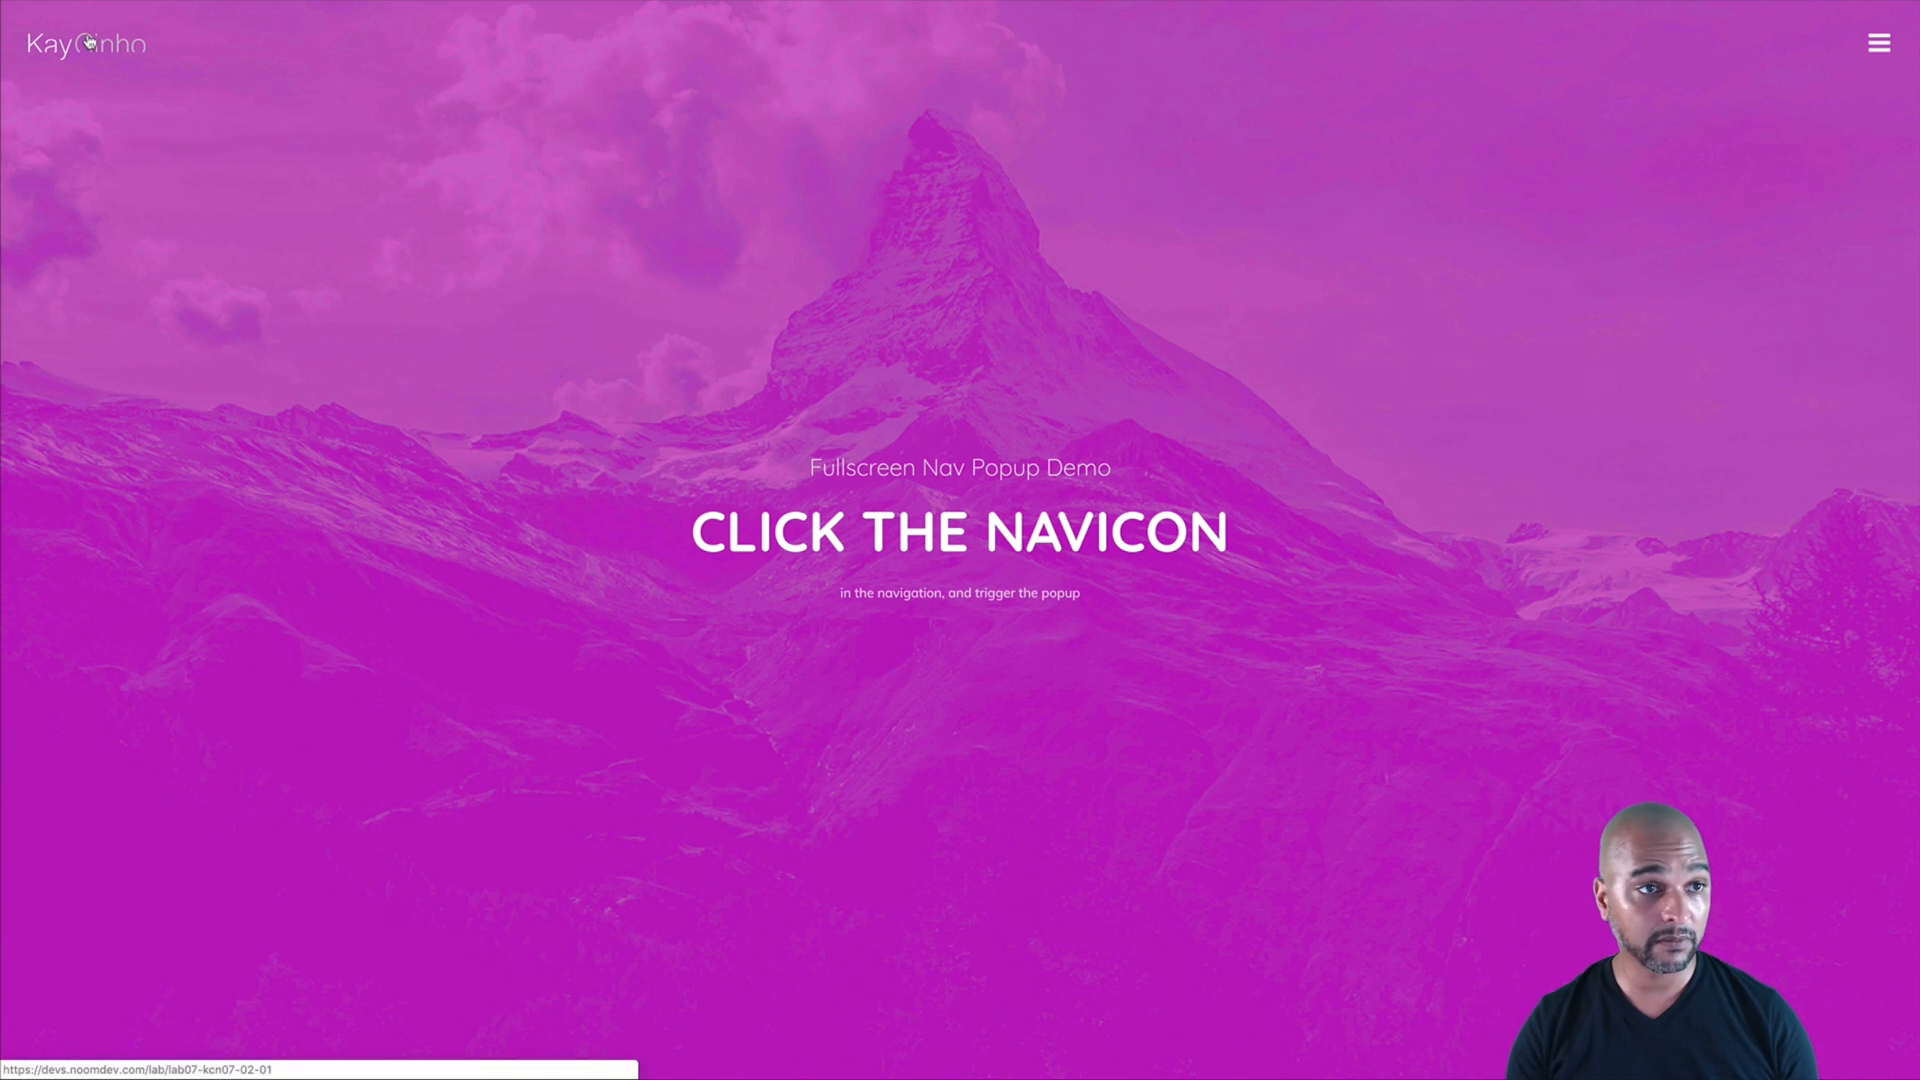
pyautogui.click(1879, 45)
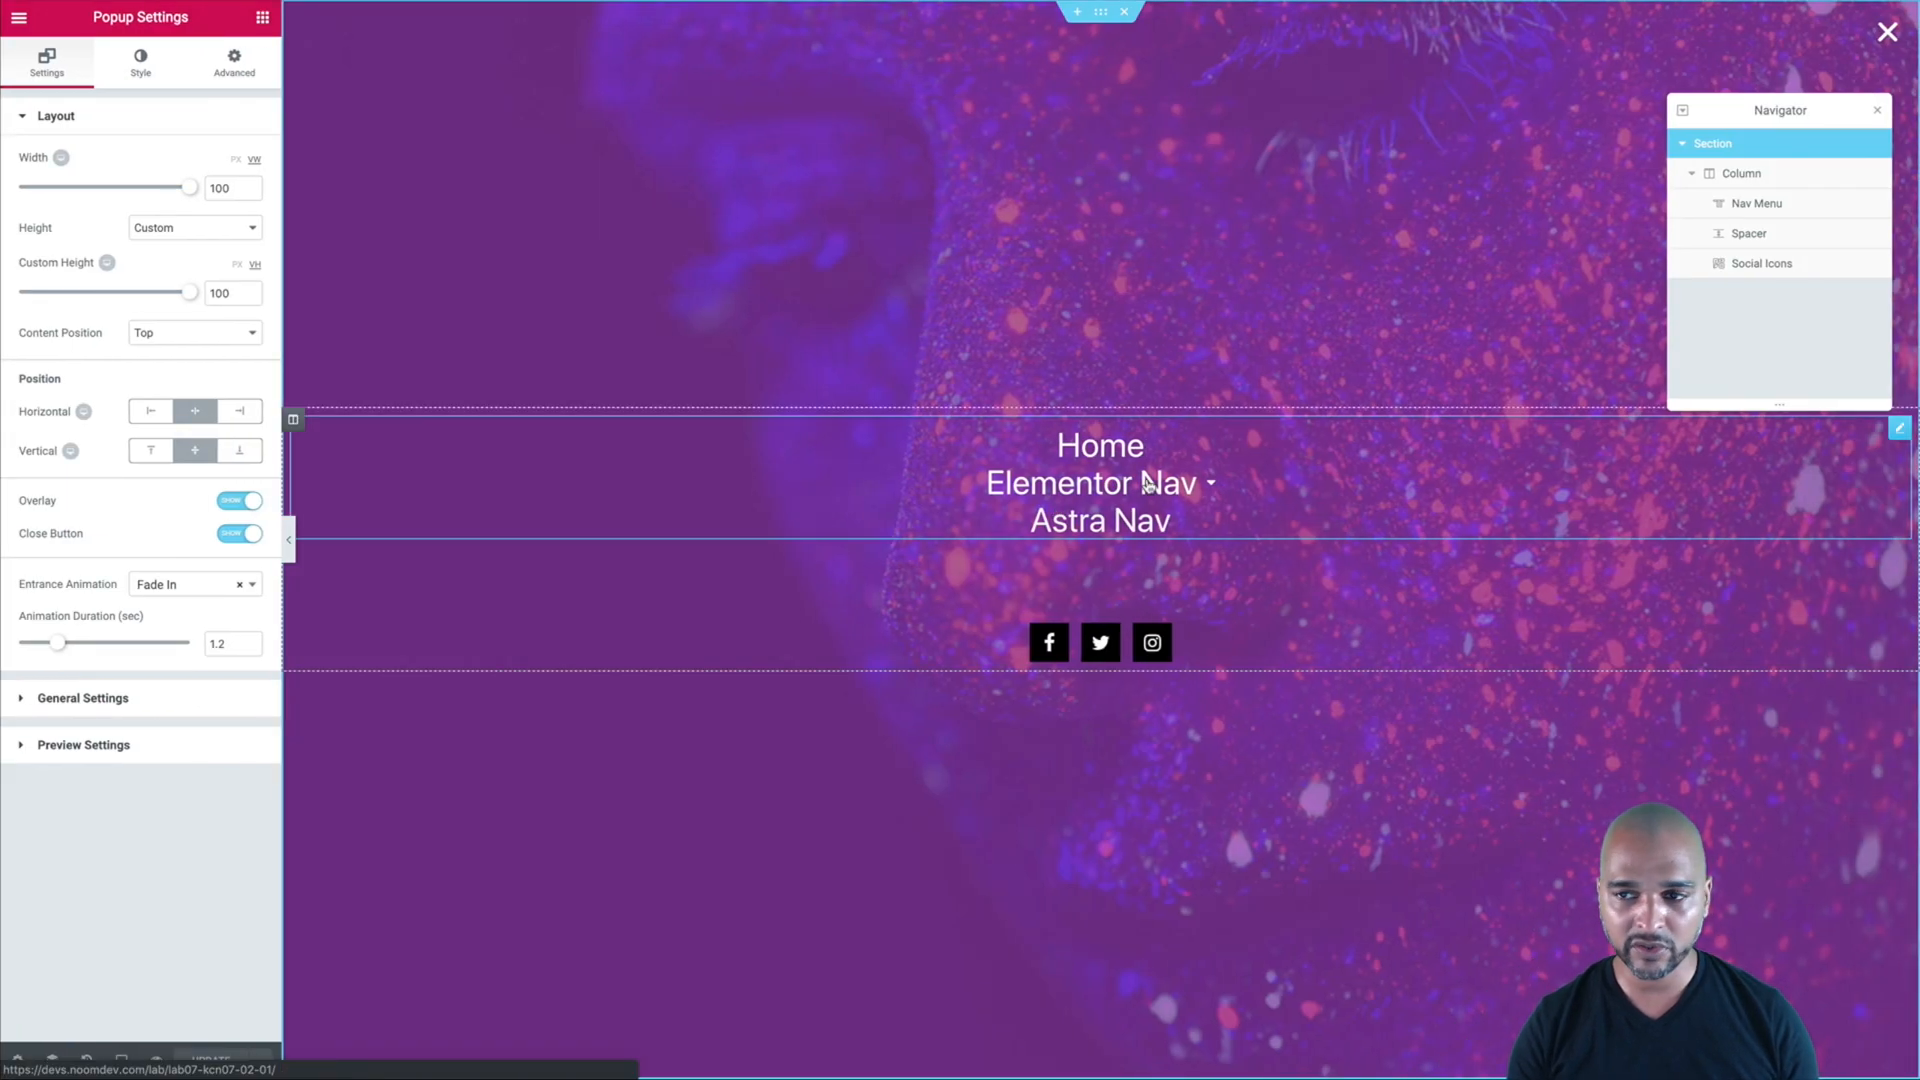
# - Give the popup's Nav Menu widget a Fade In Up entrance animation with a 200 ms delay
pyautogui.click(1899, 430)
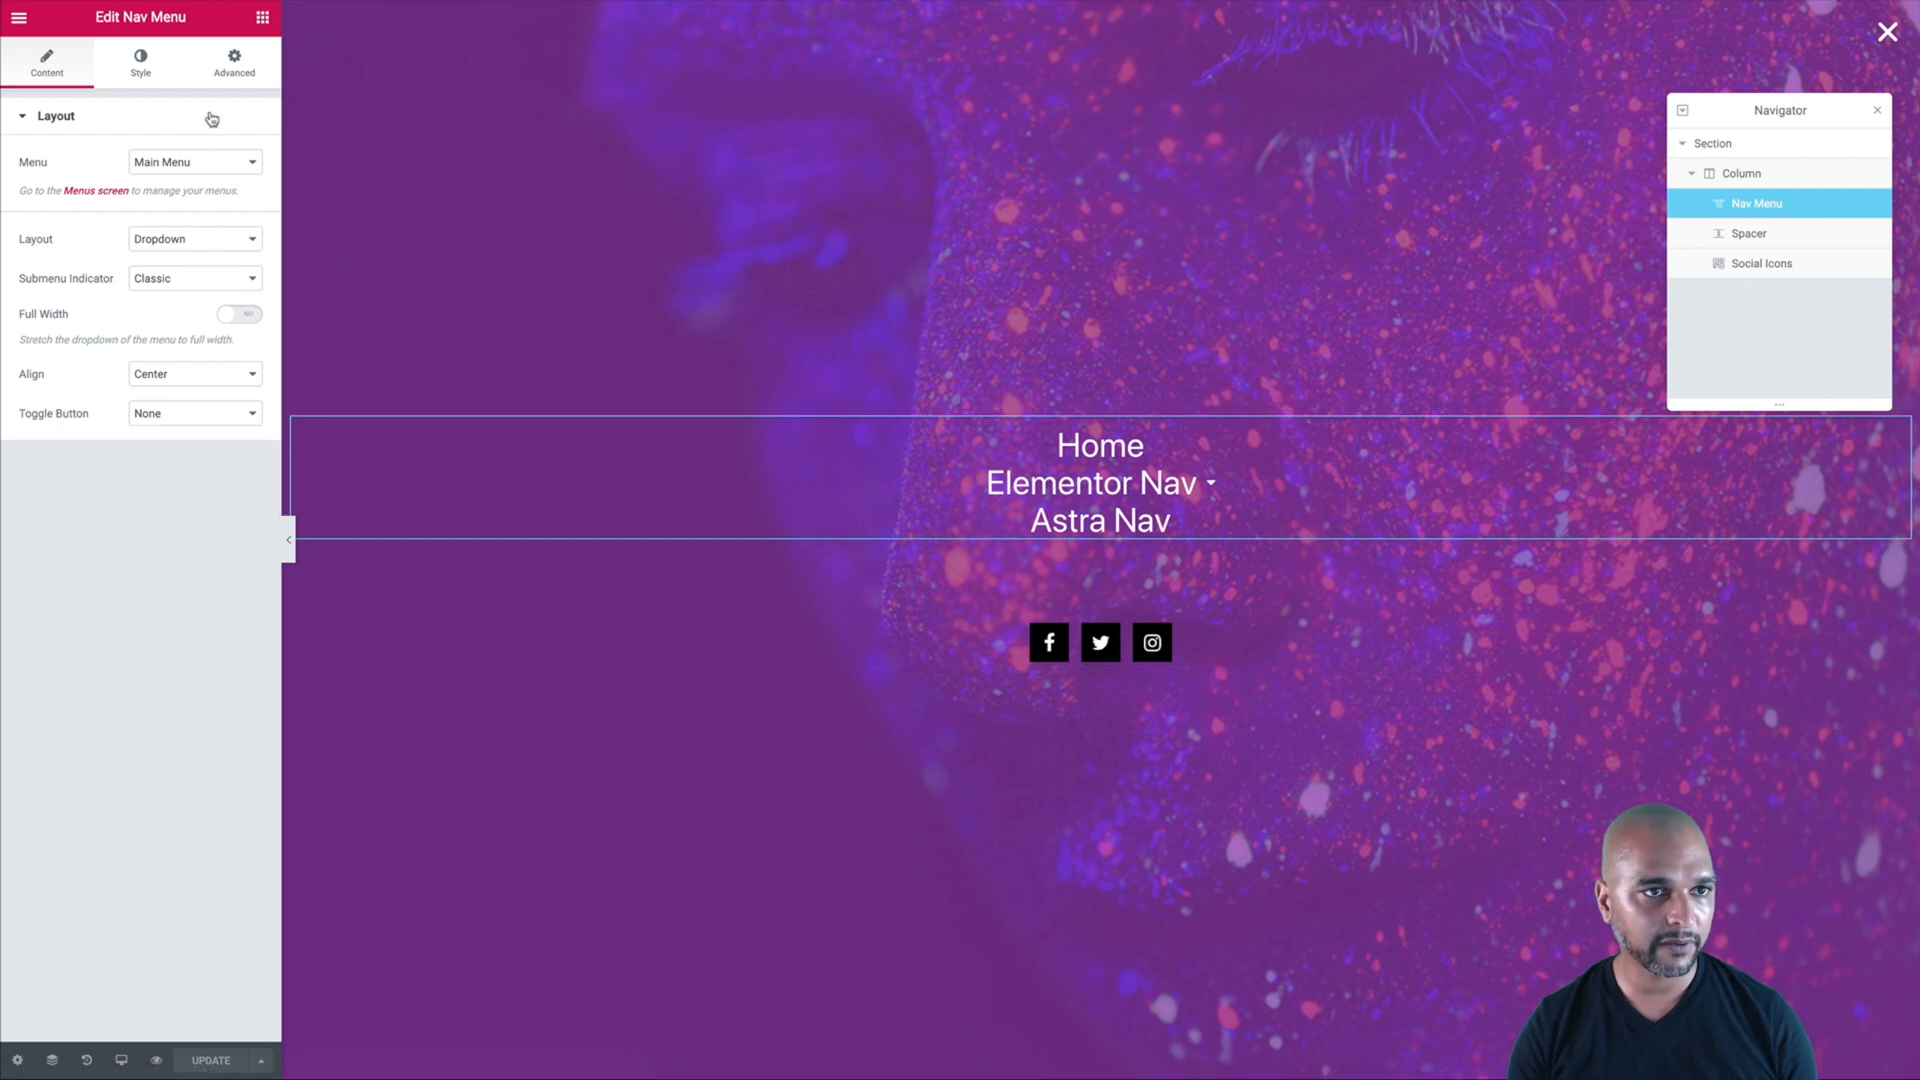
pyautogui.click(232, 74)
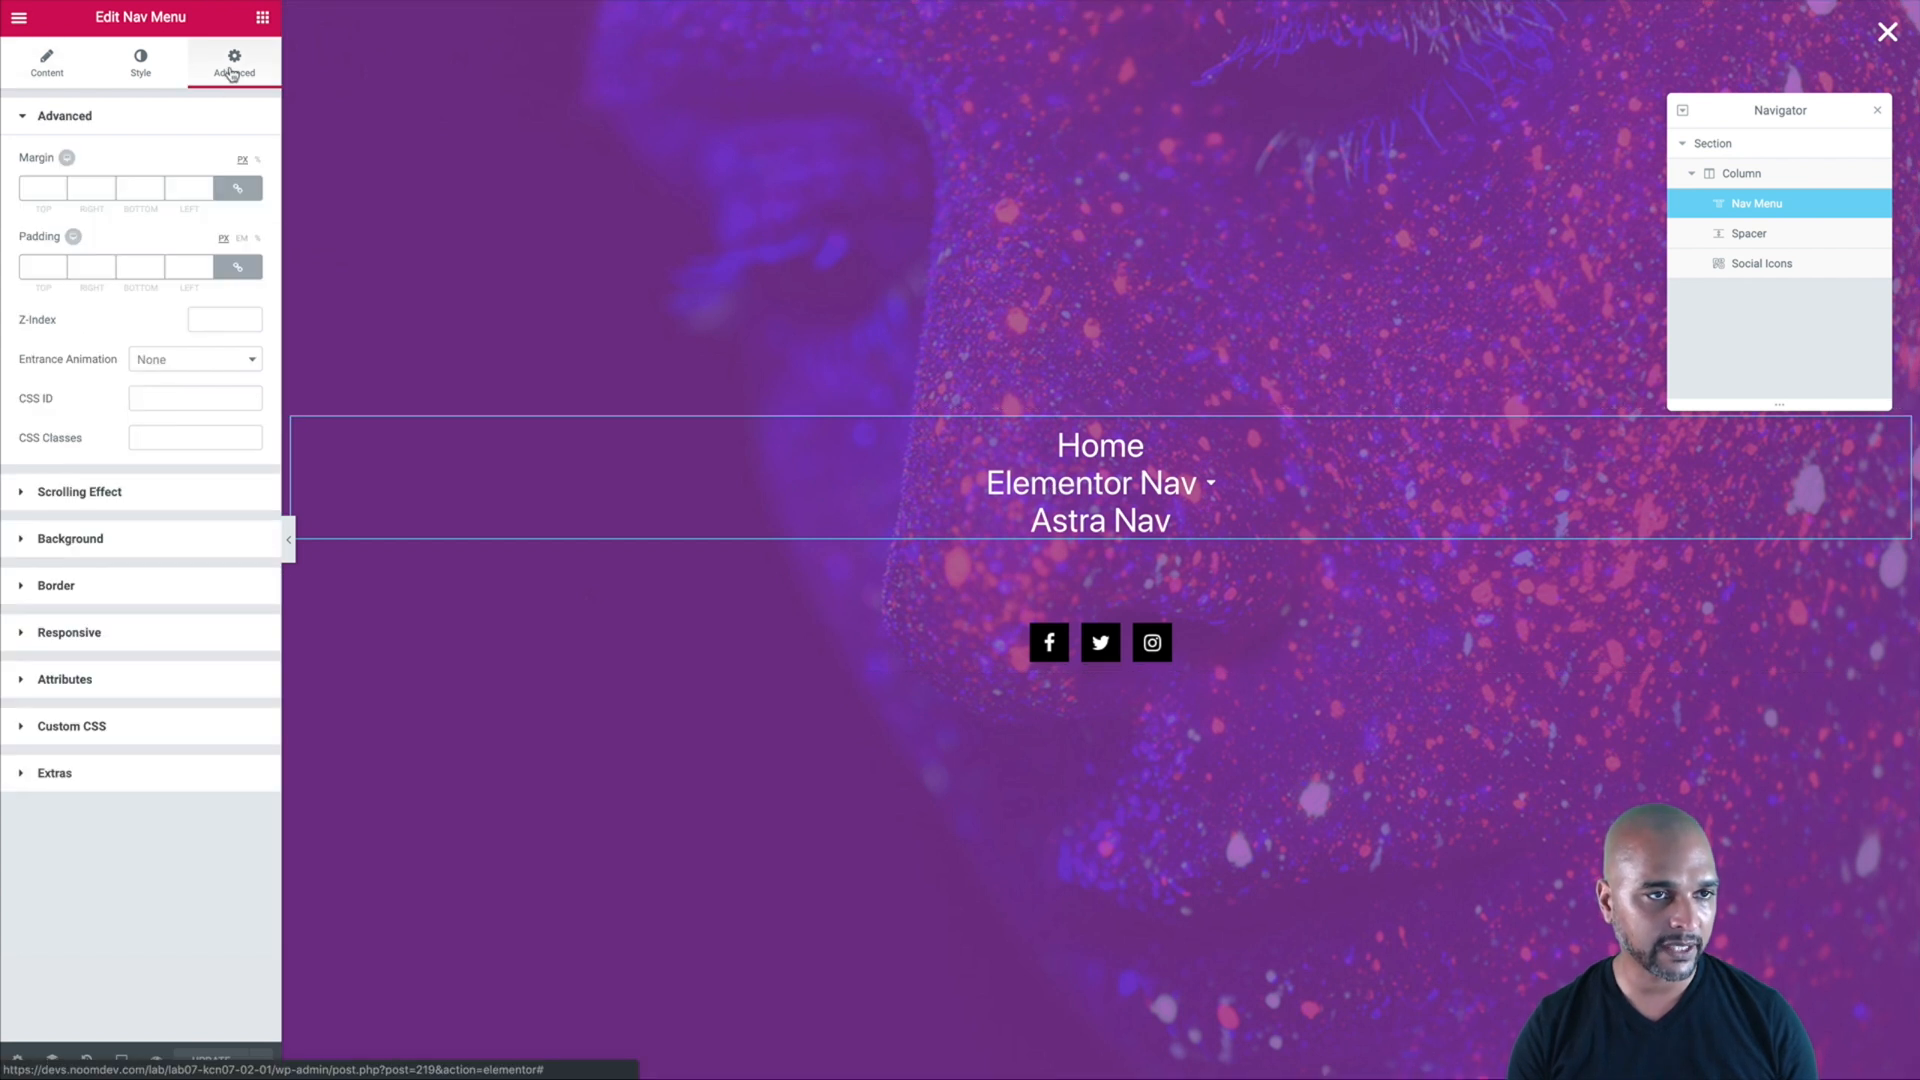
pyautogui.click(171, 365)
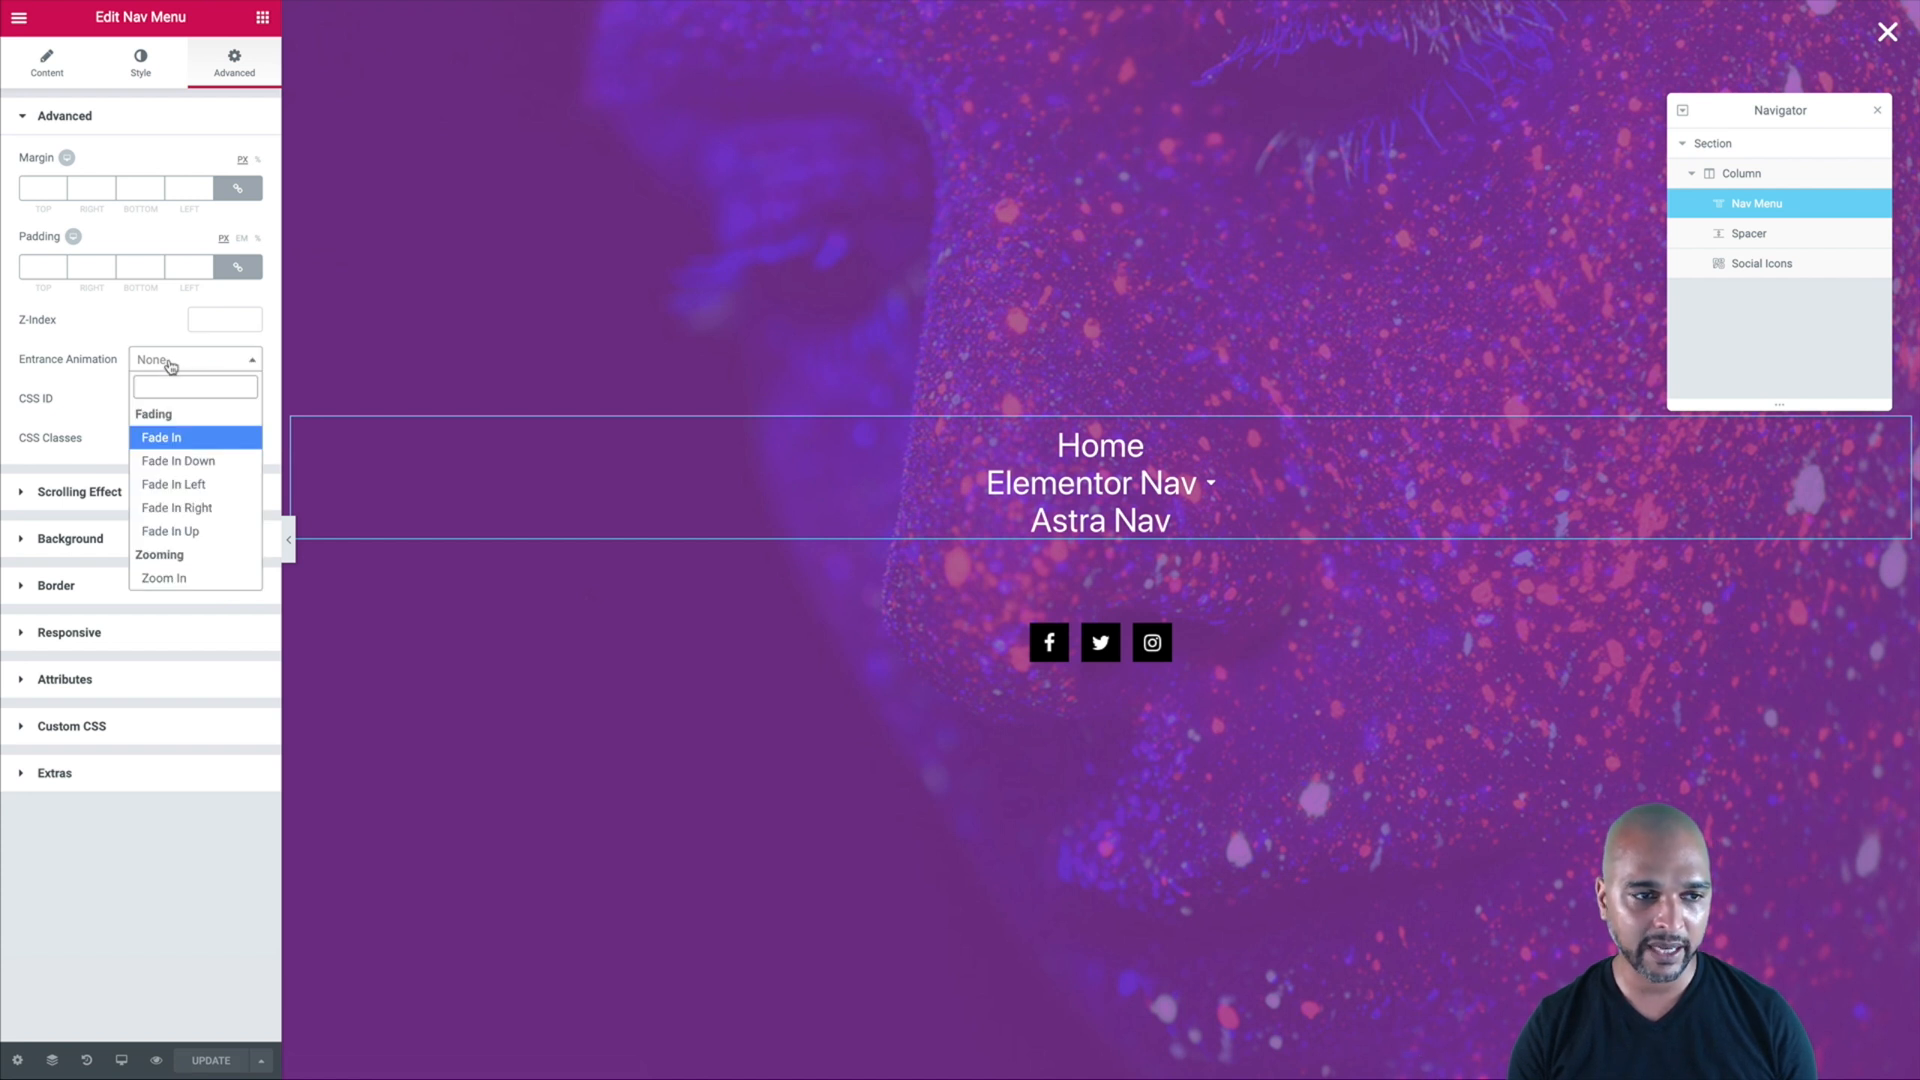
pyautogui.click(166, 534)
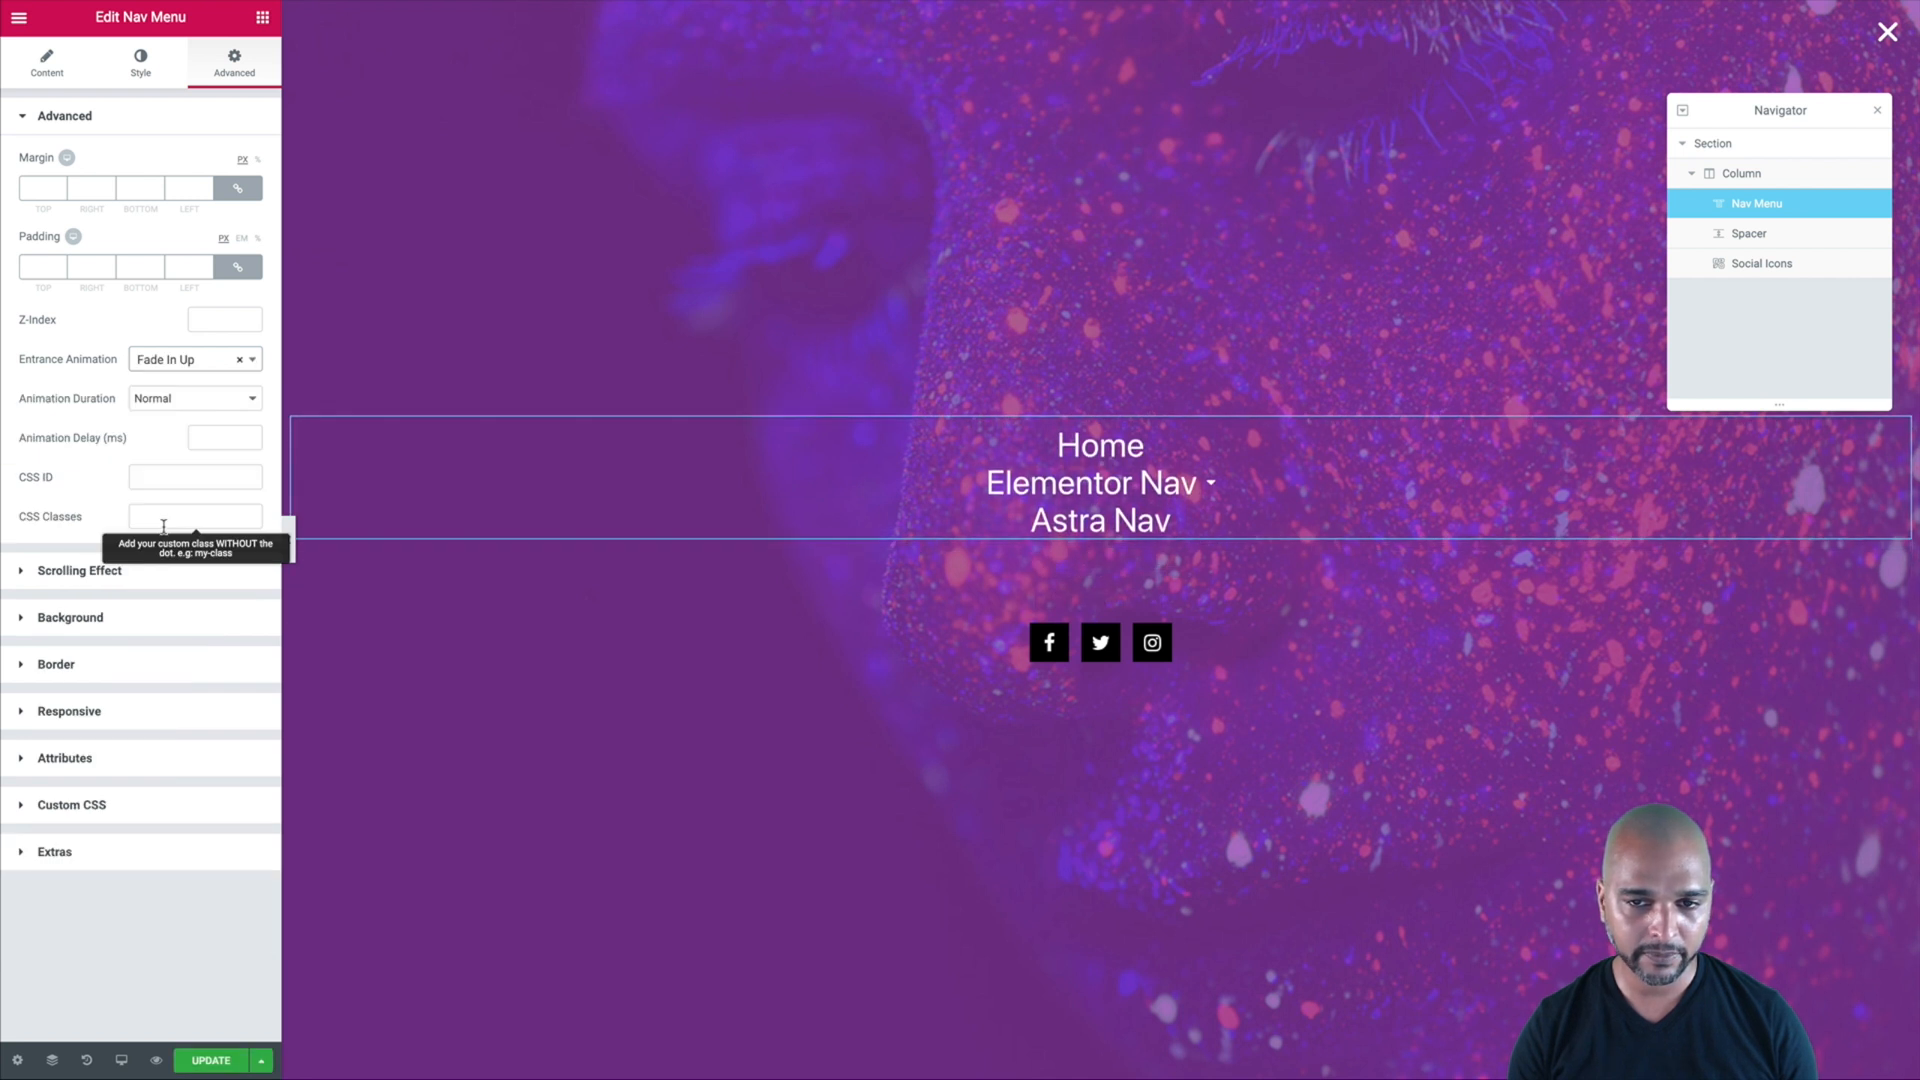
pyautogui.click(201, 439)
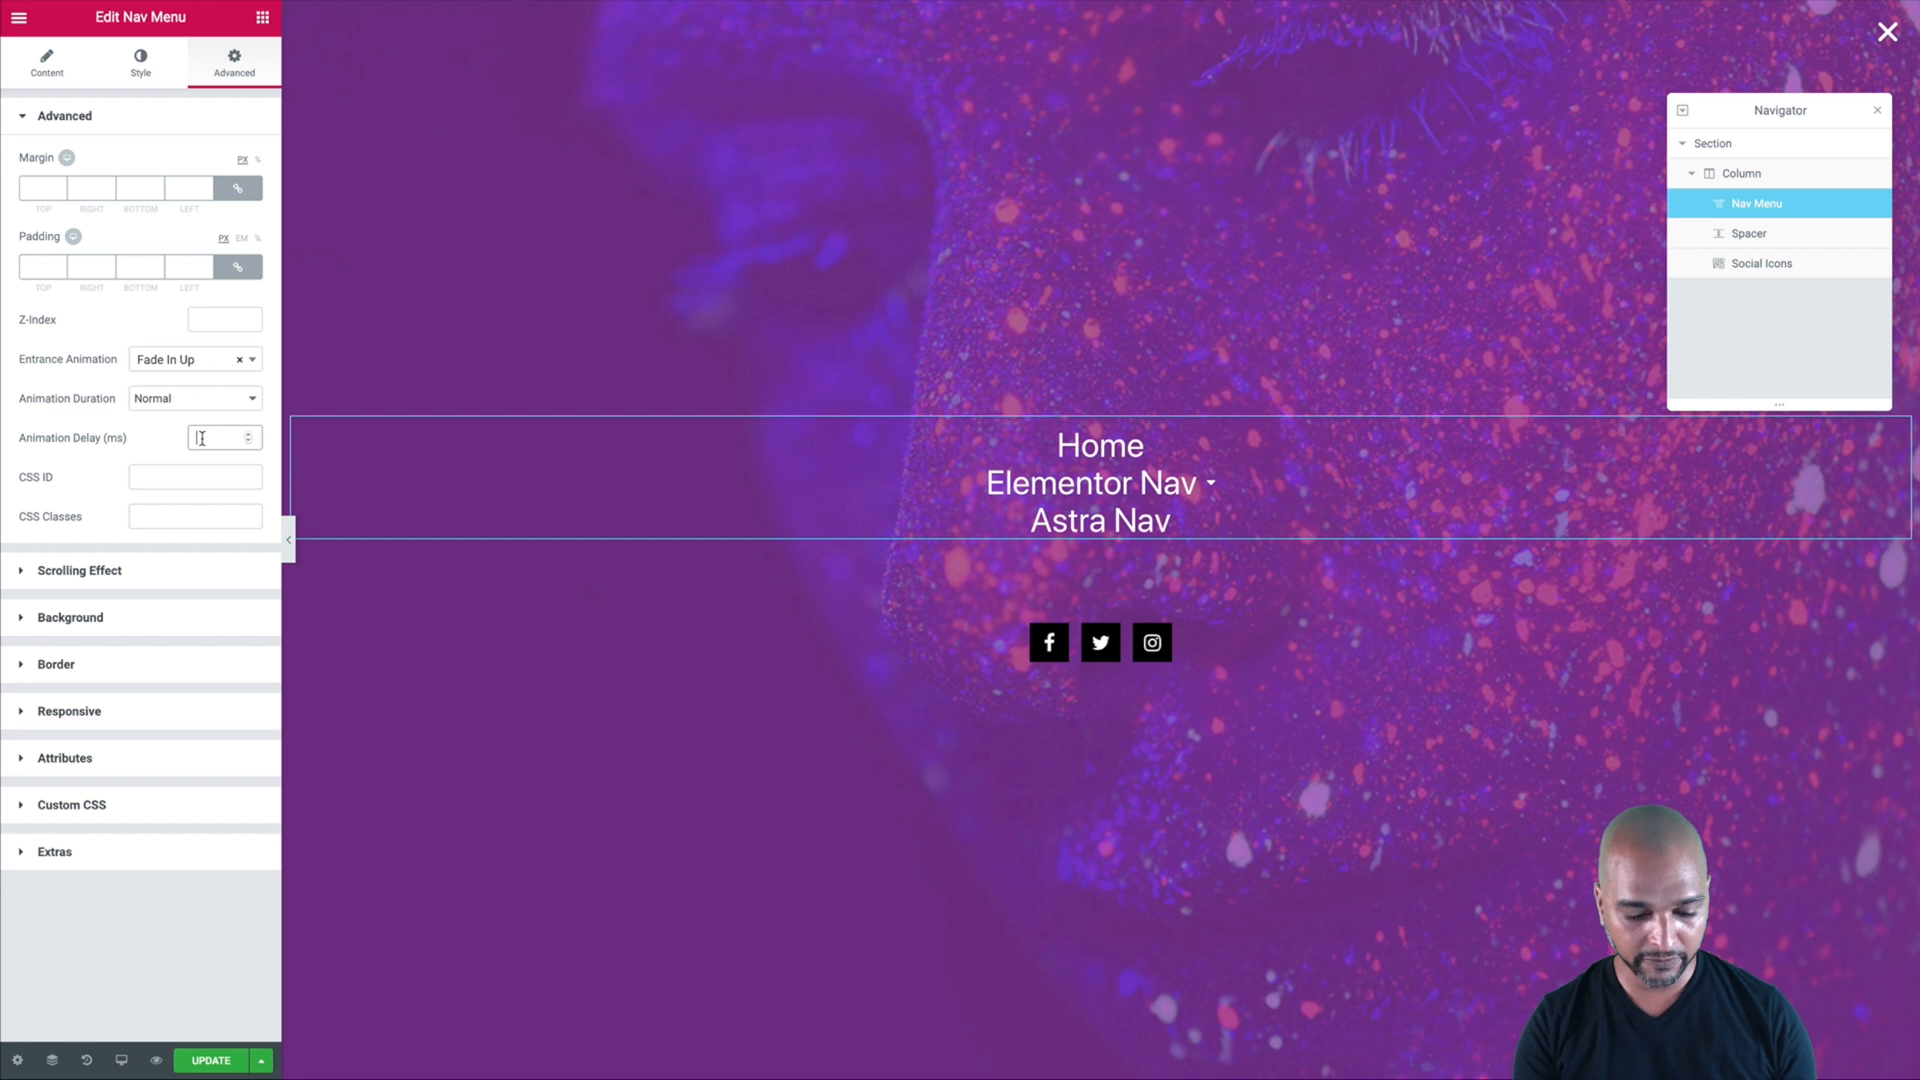
pyautogui.write('200')
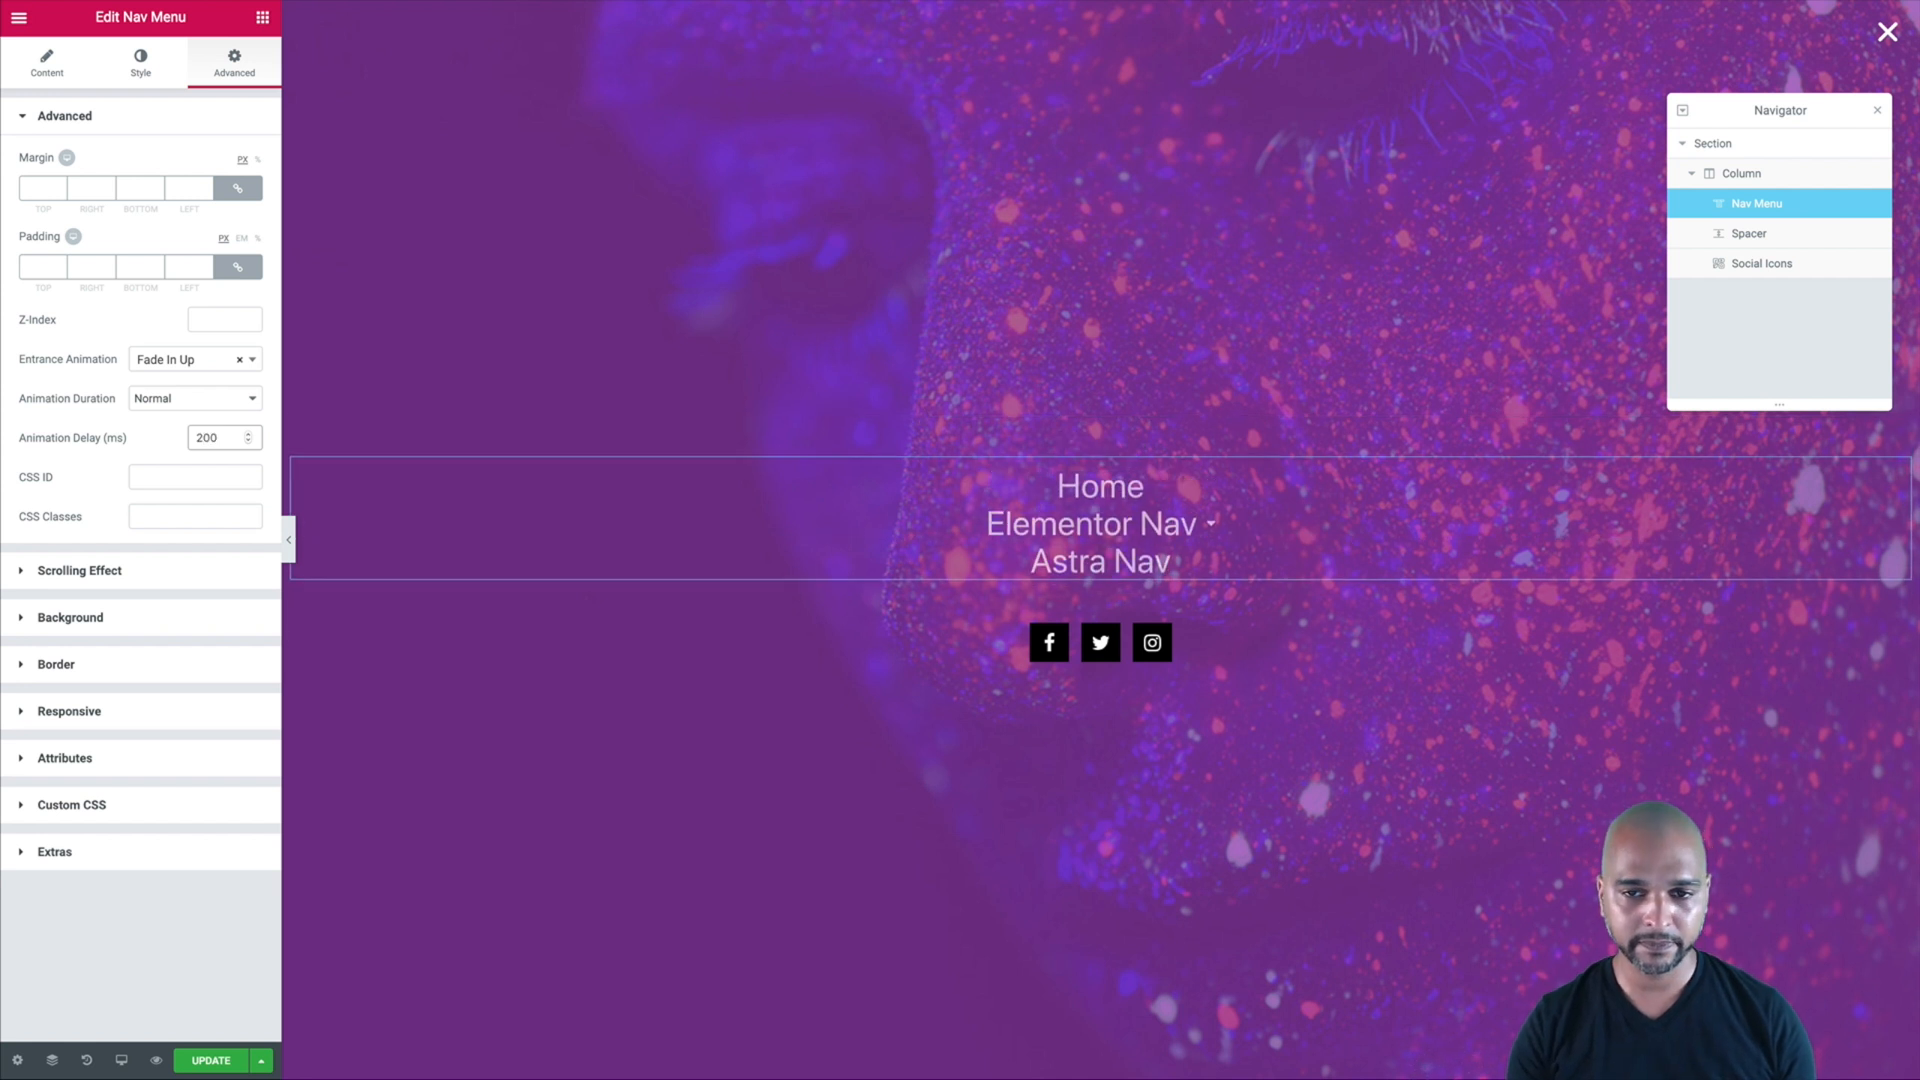
# - Give the Social Icons widget a Fade In Up entrance animation with a 400 ms delay and update the popup
pyautogui.click(1899, 637)
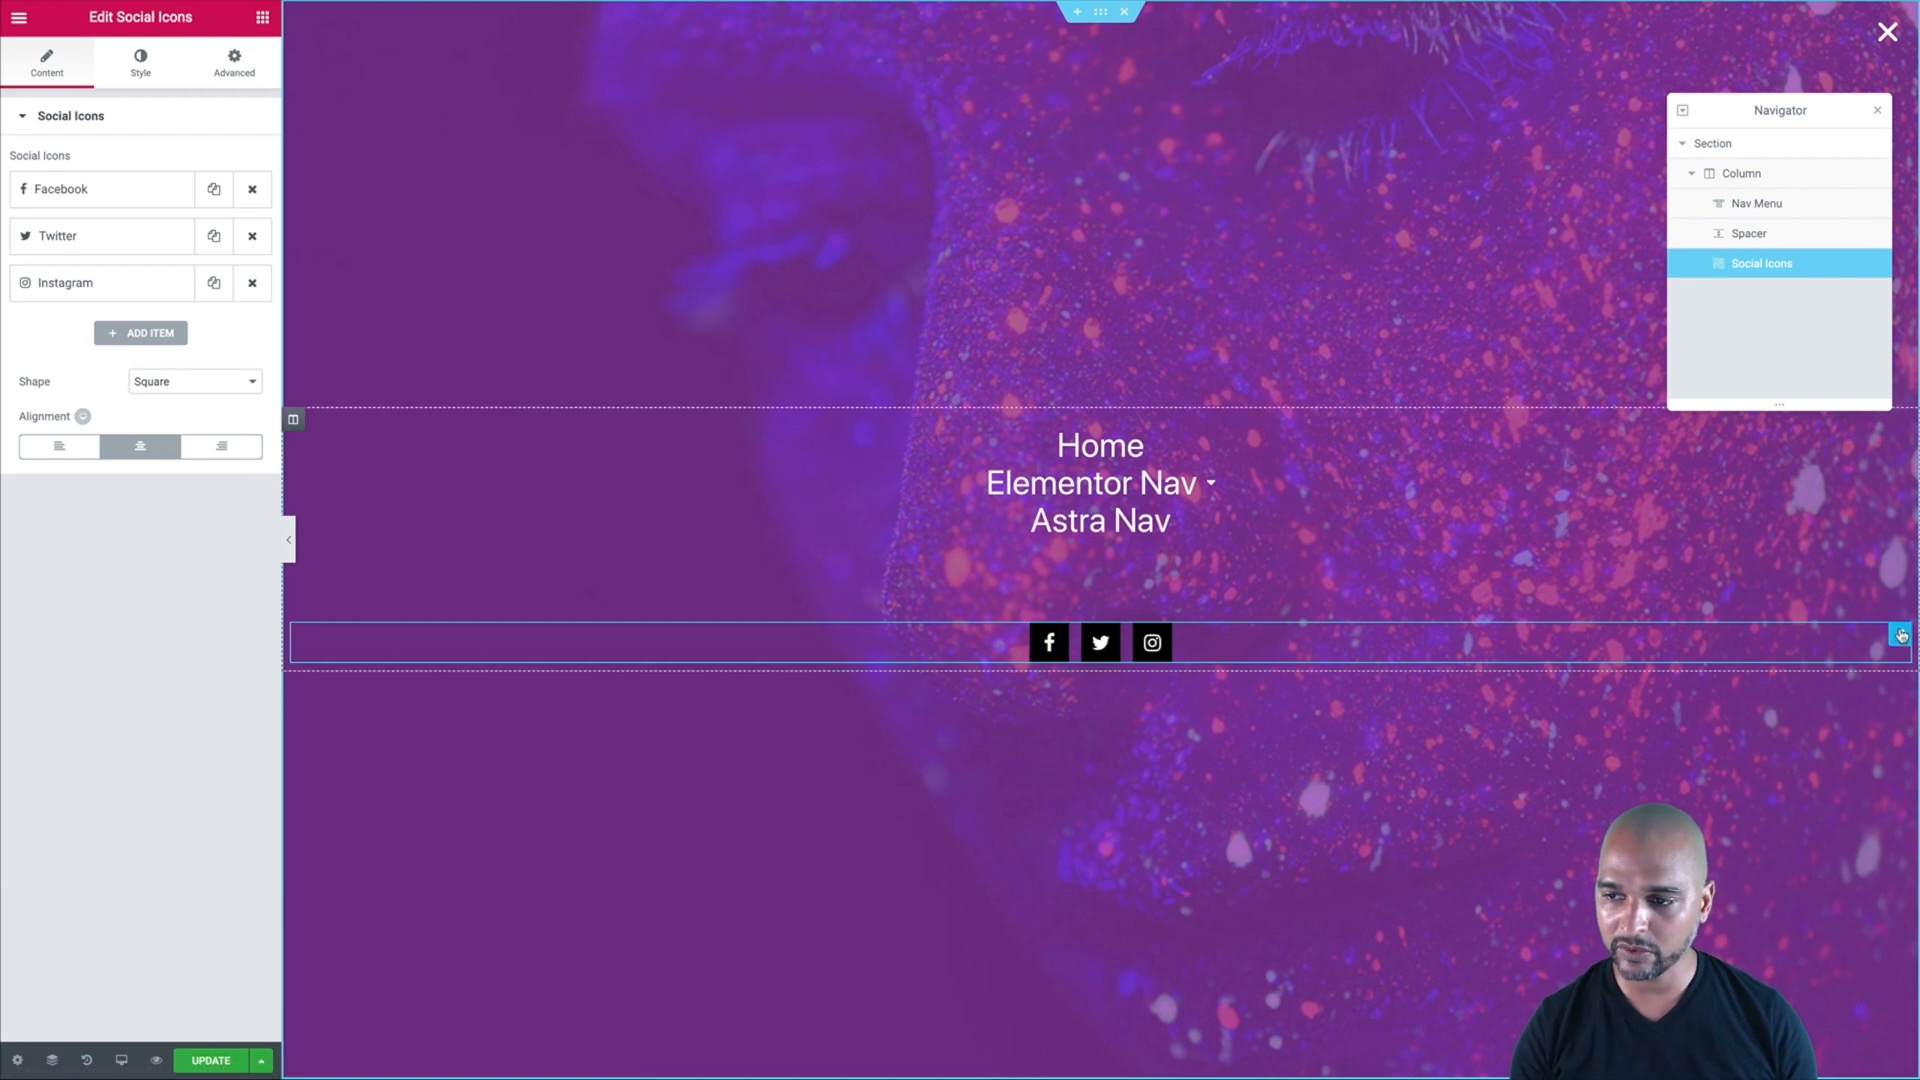
pyautogui.click(233, 70)
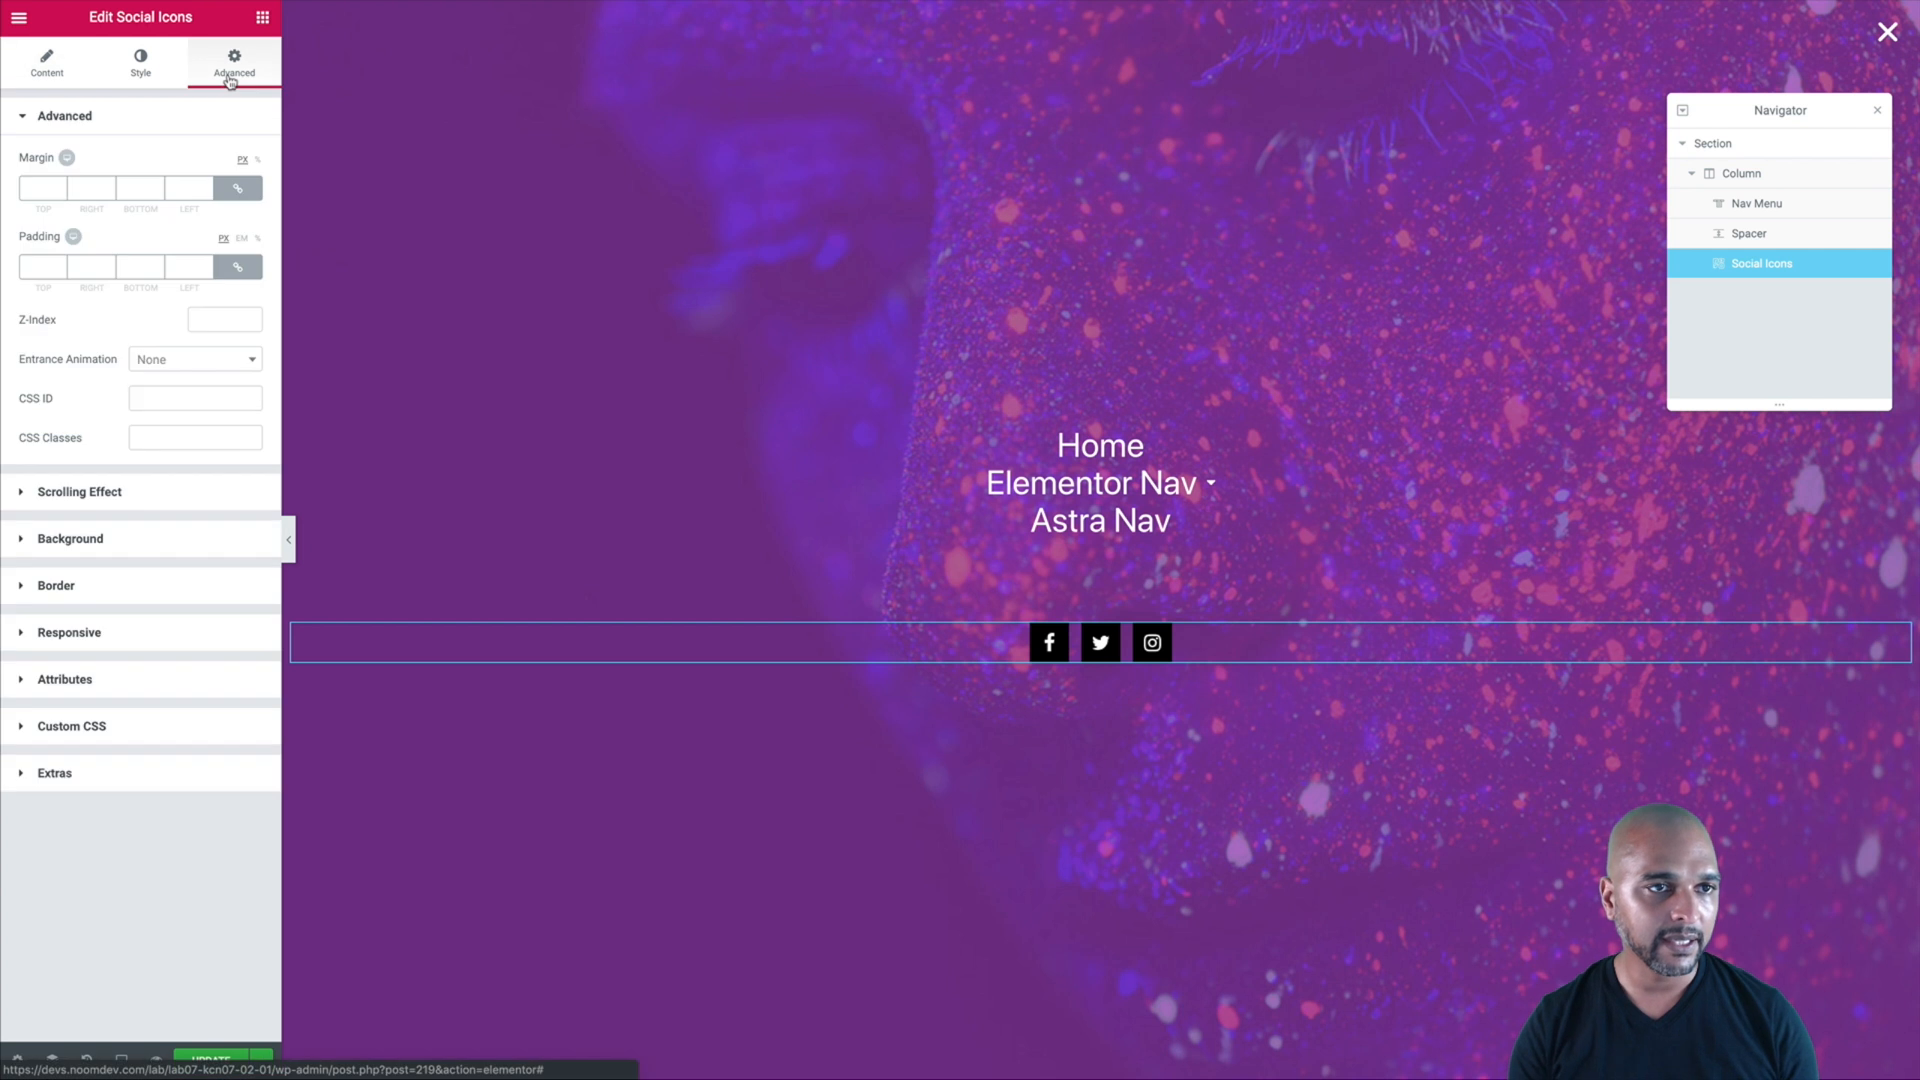
pyautogui.click(153, 364)
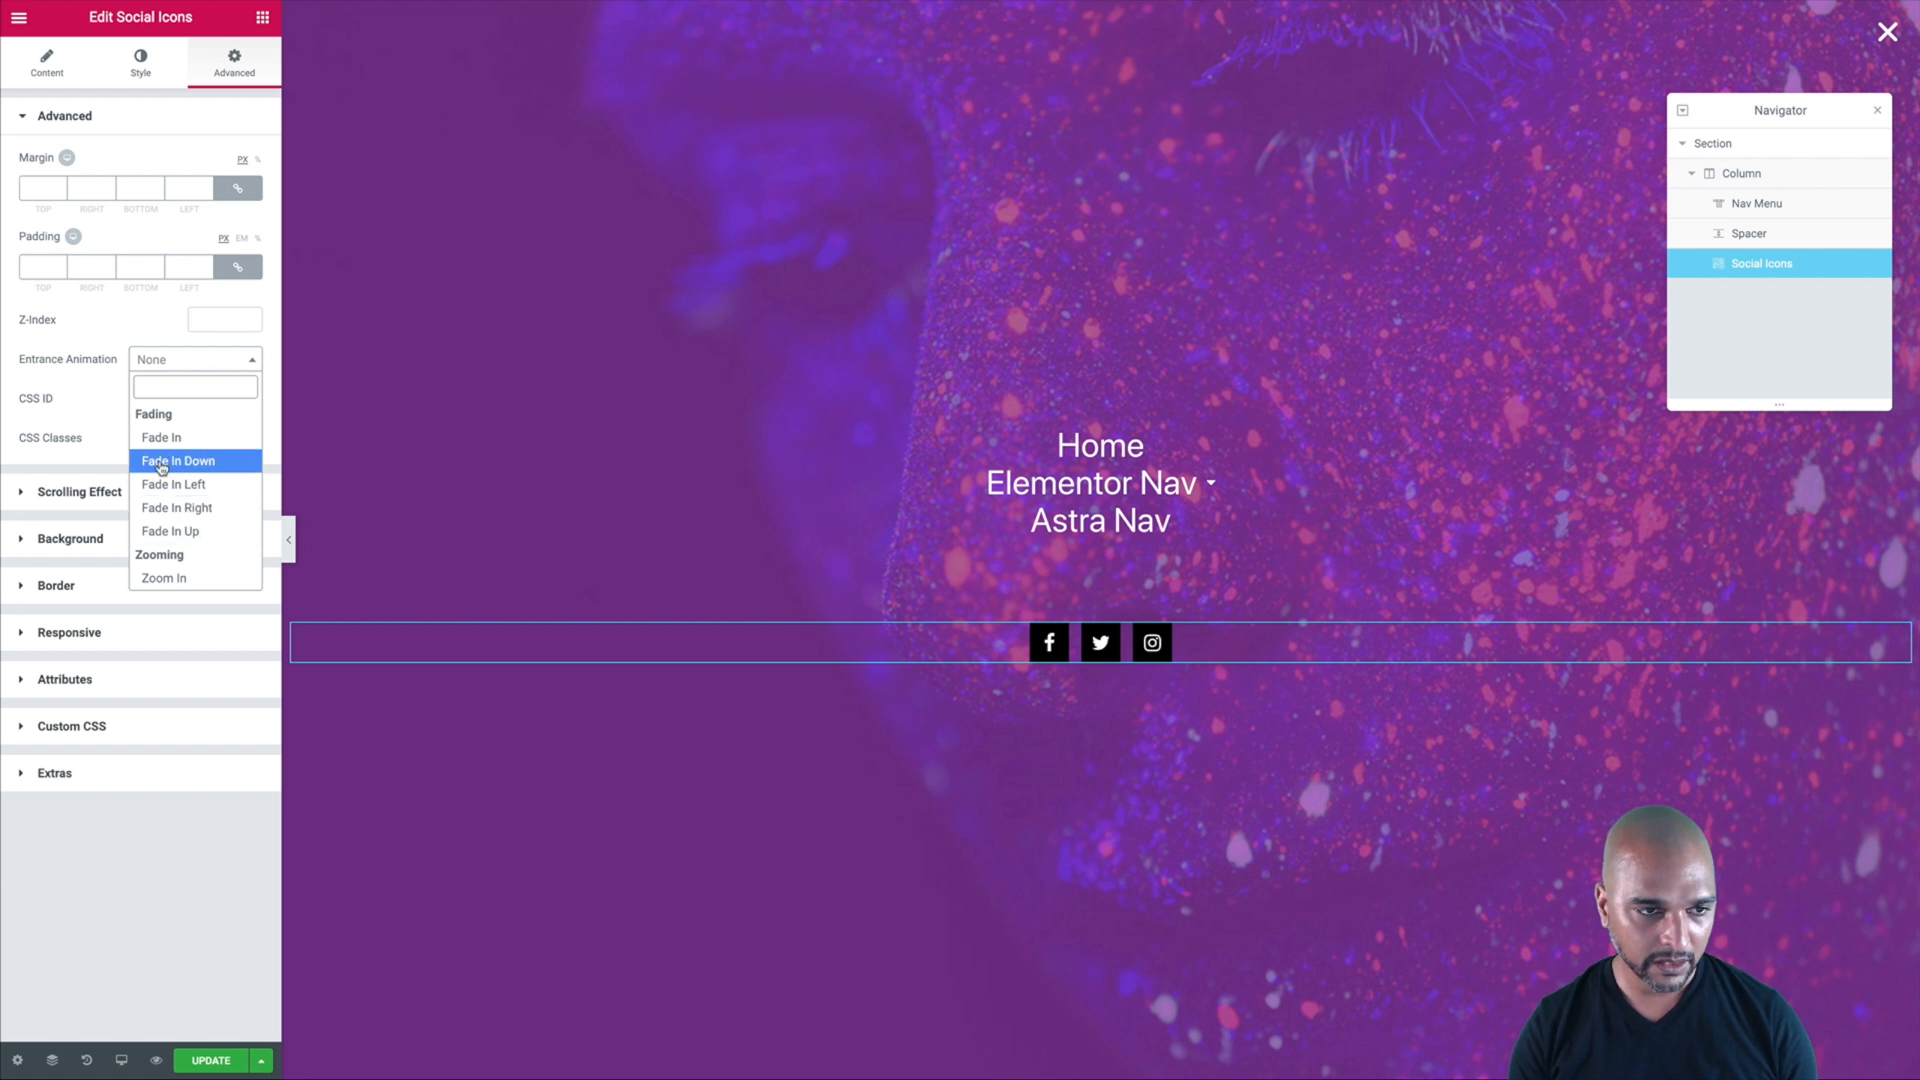
pyautogui.click(165, 536)
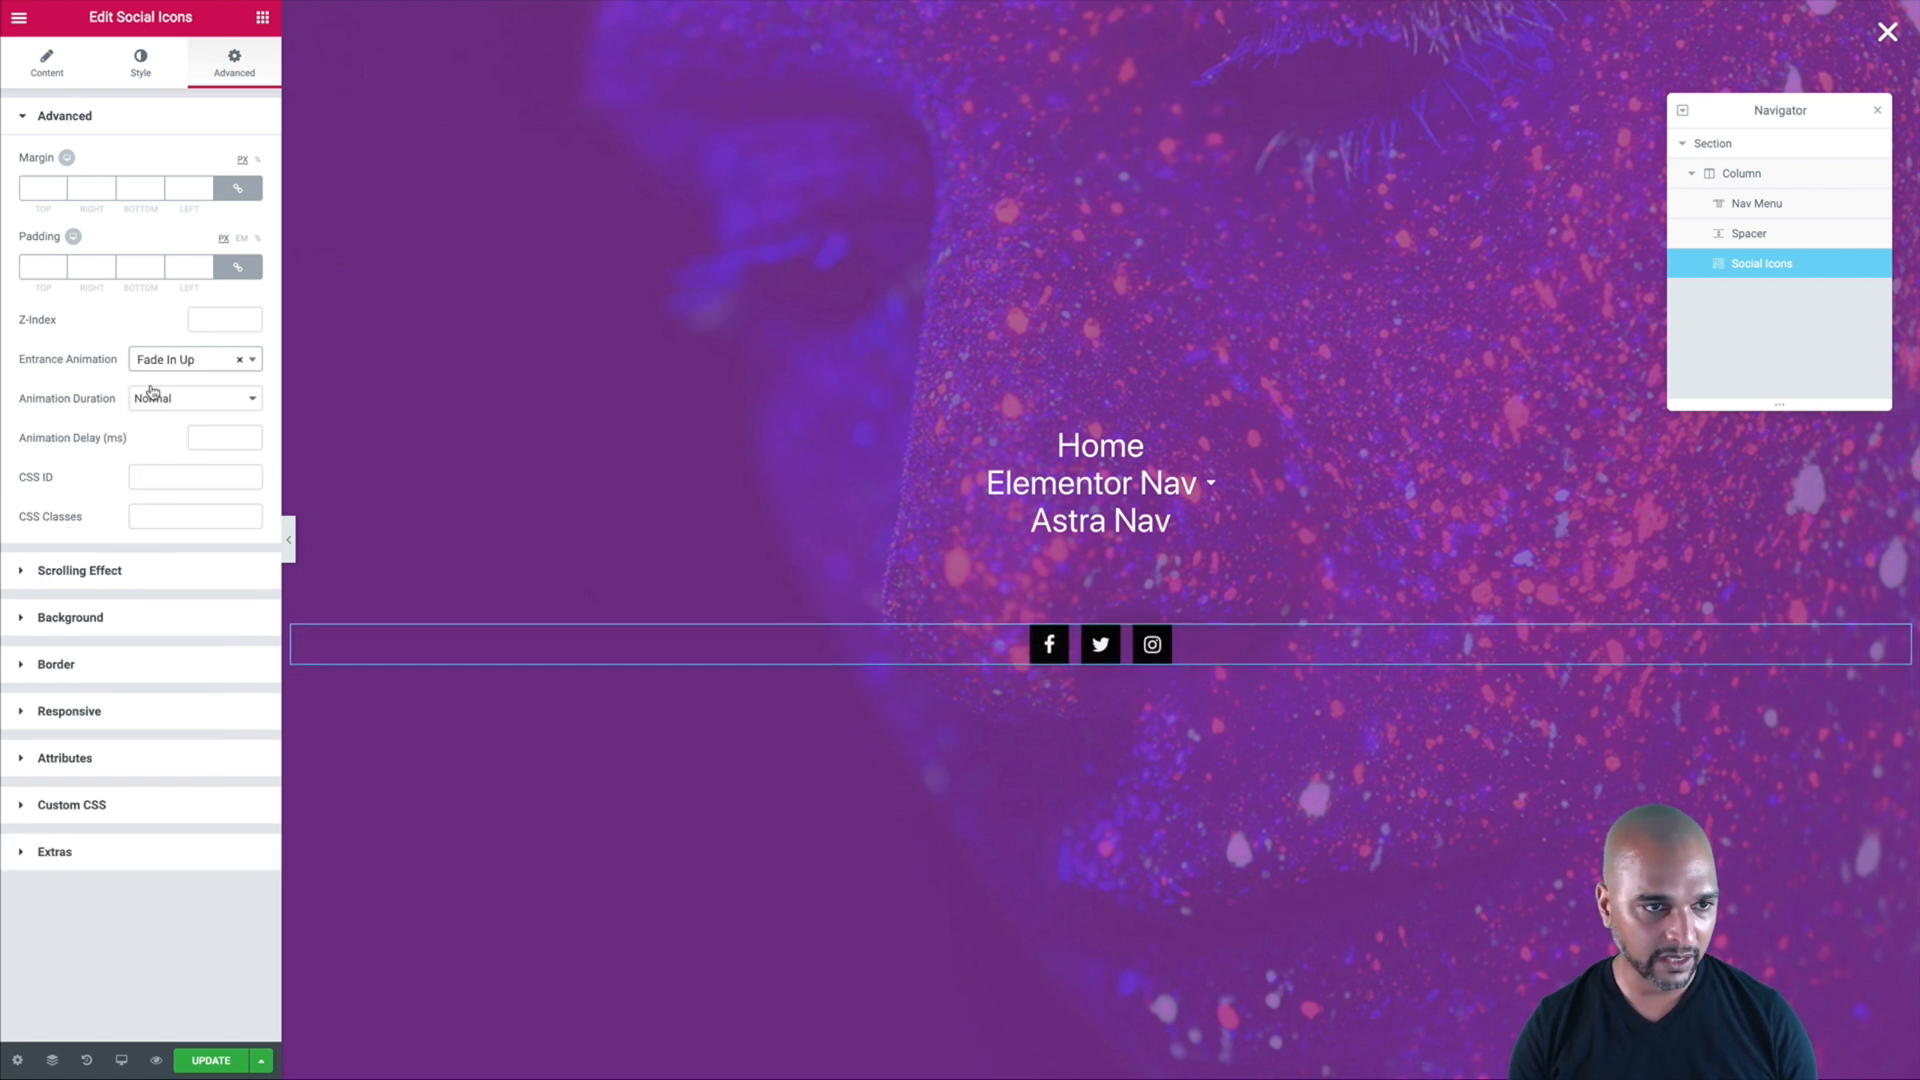
pyautogui.click(202, 440)
pyautogui.write('400')
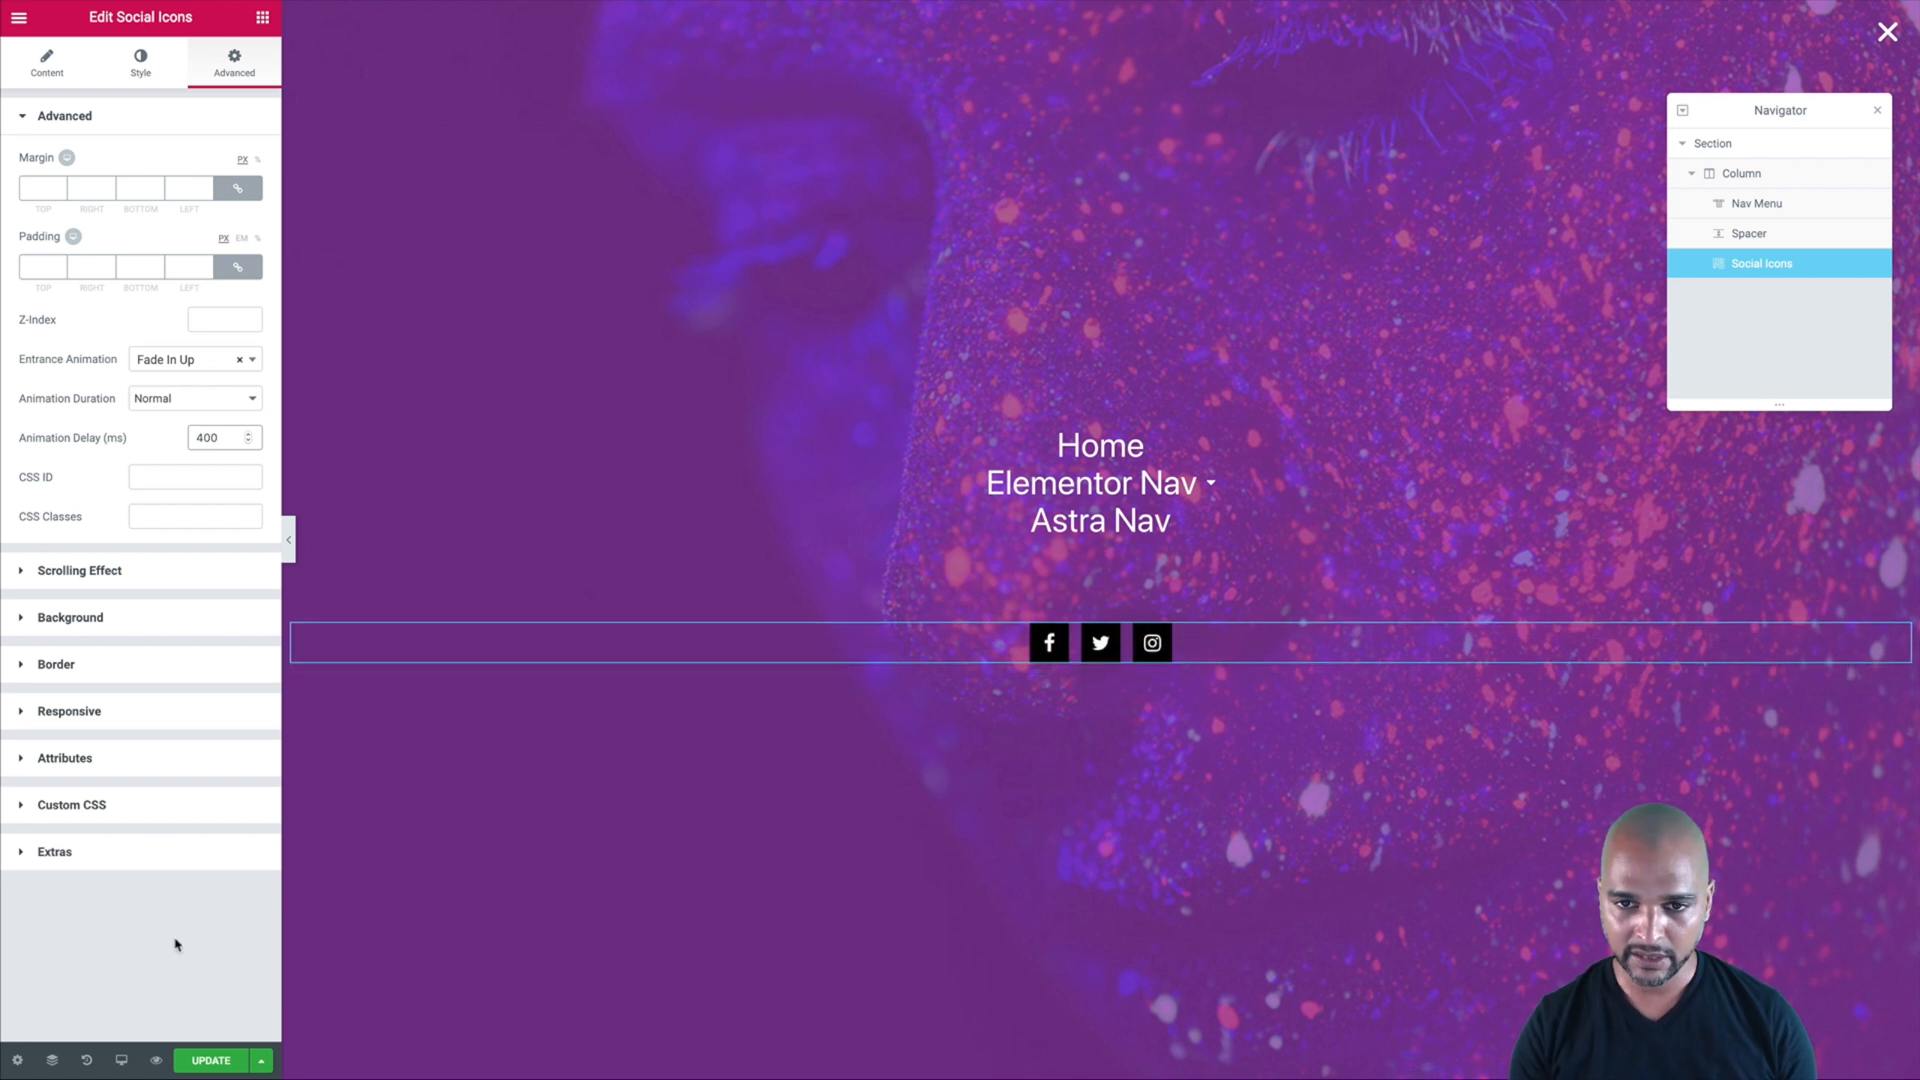
pyautogui.click(218, 1055)
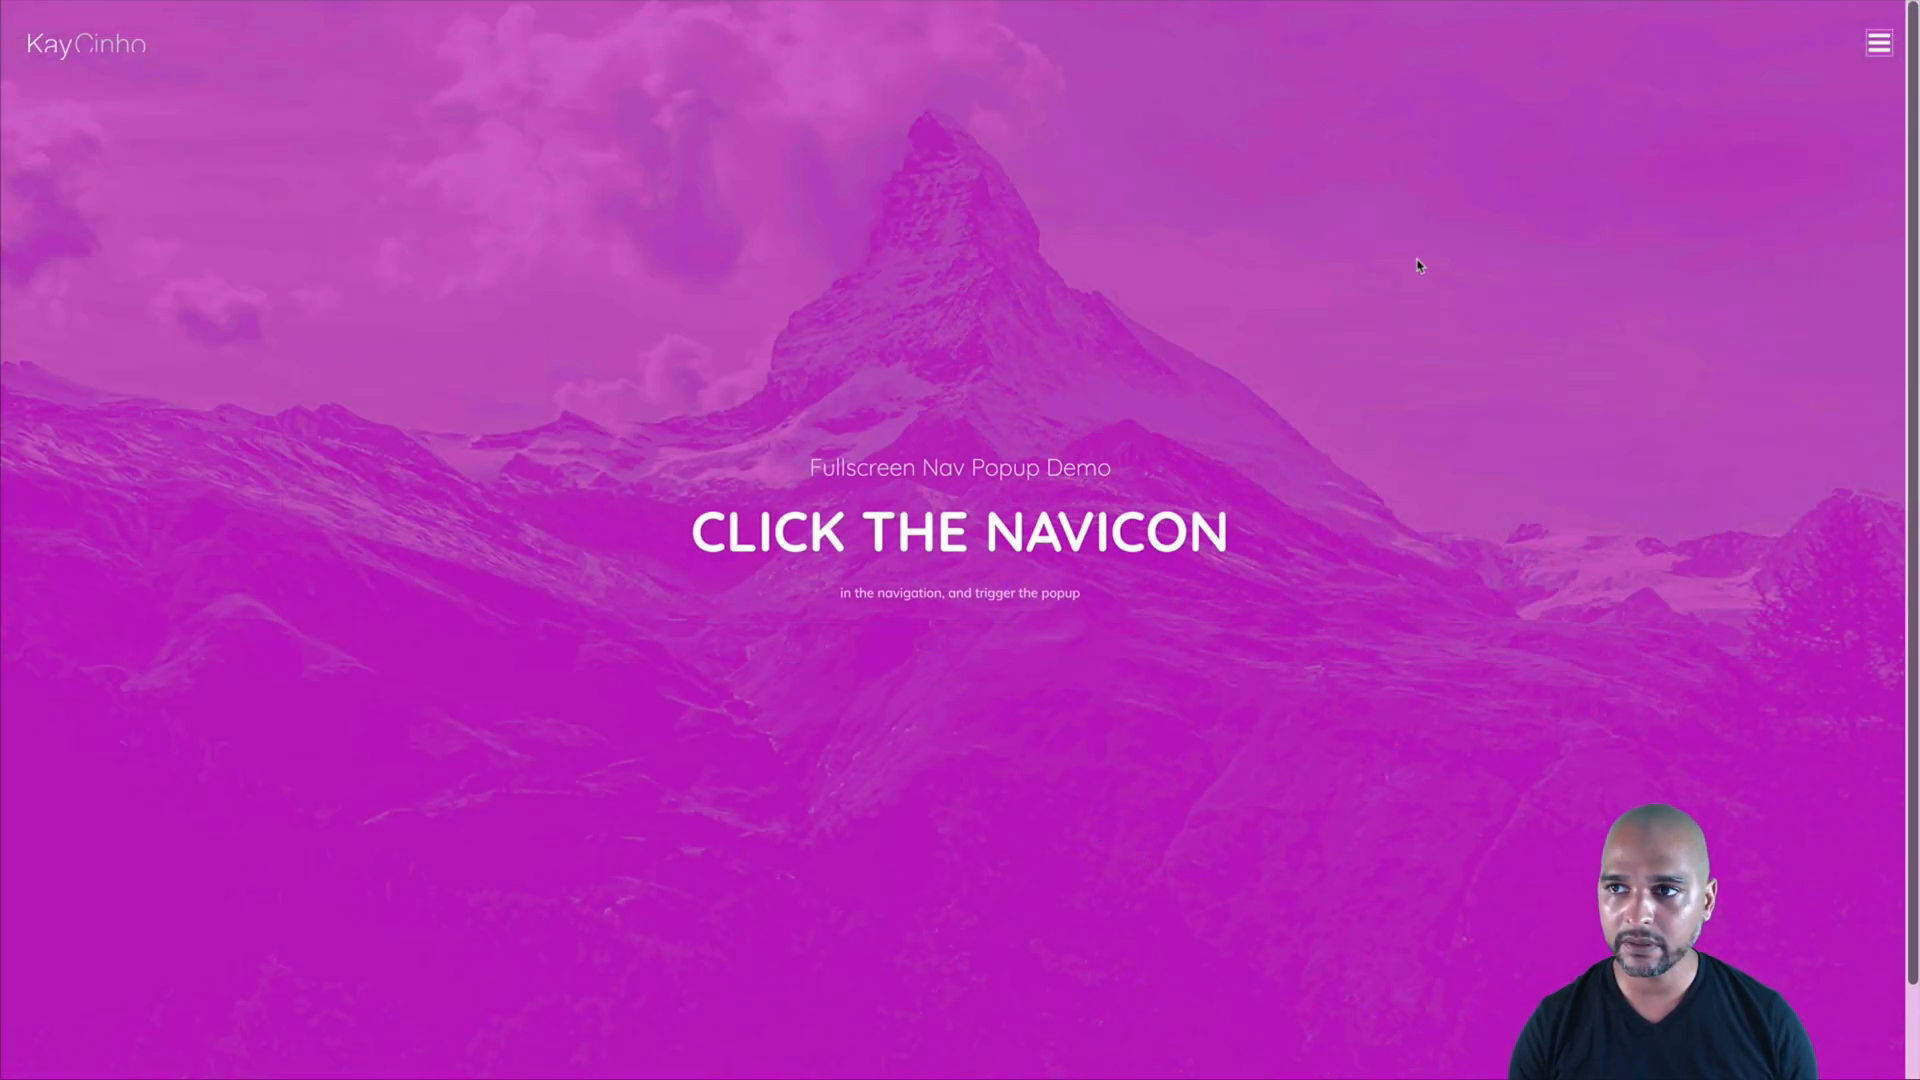
# - Reload the live page and examine the popup's entrance animations by opening and closing it several times from the bars icon
pyautogui.click(118, 43)
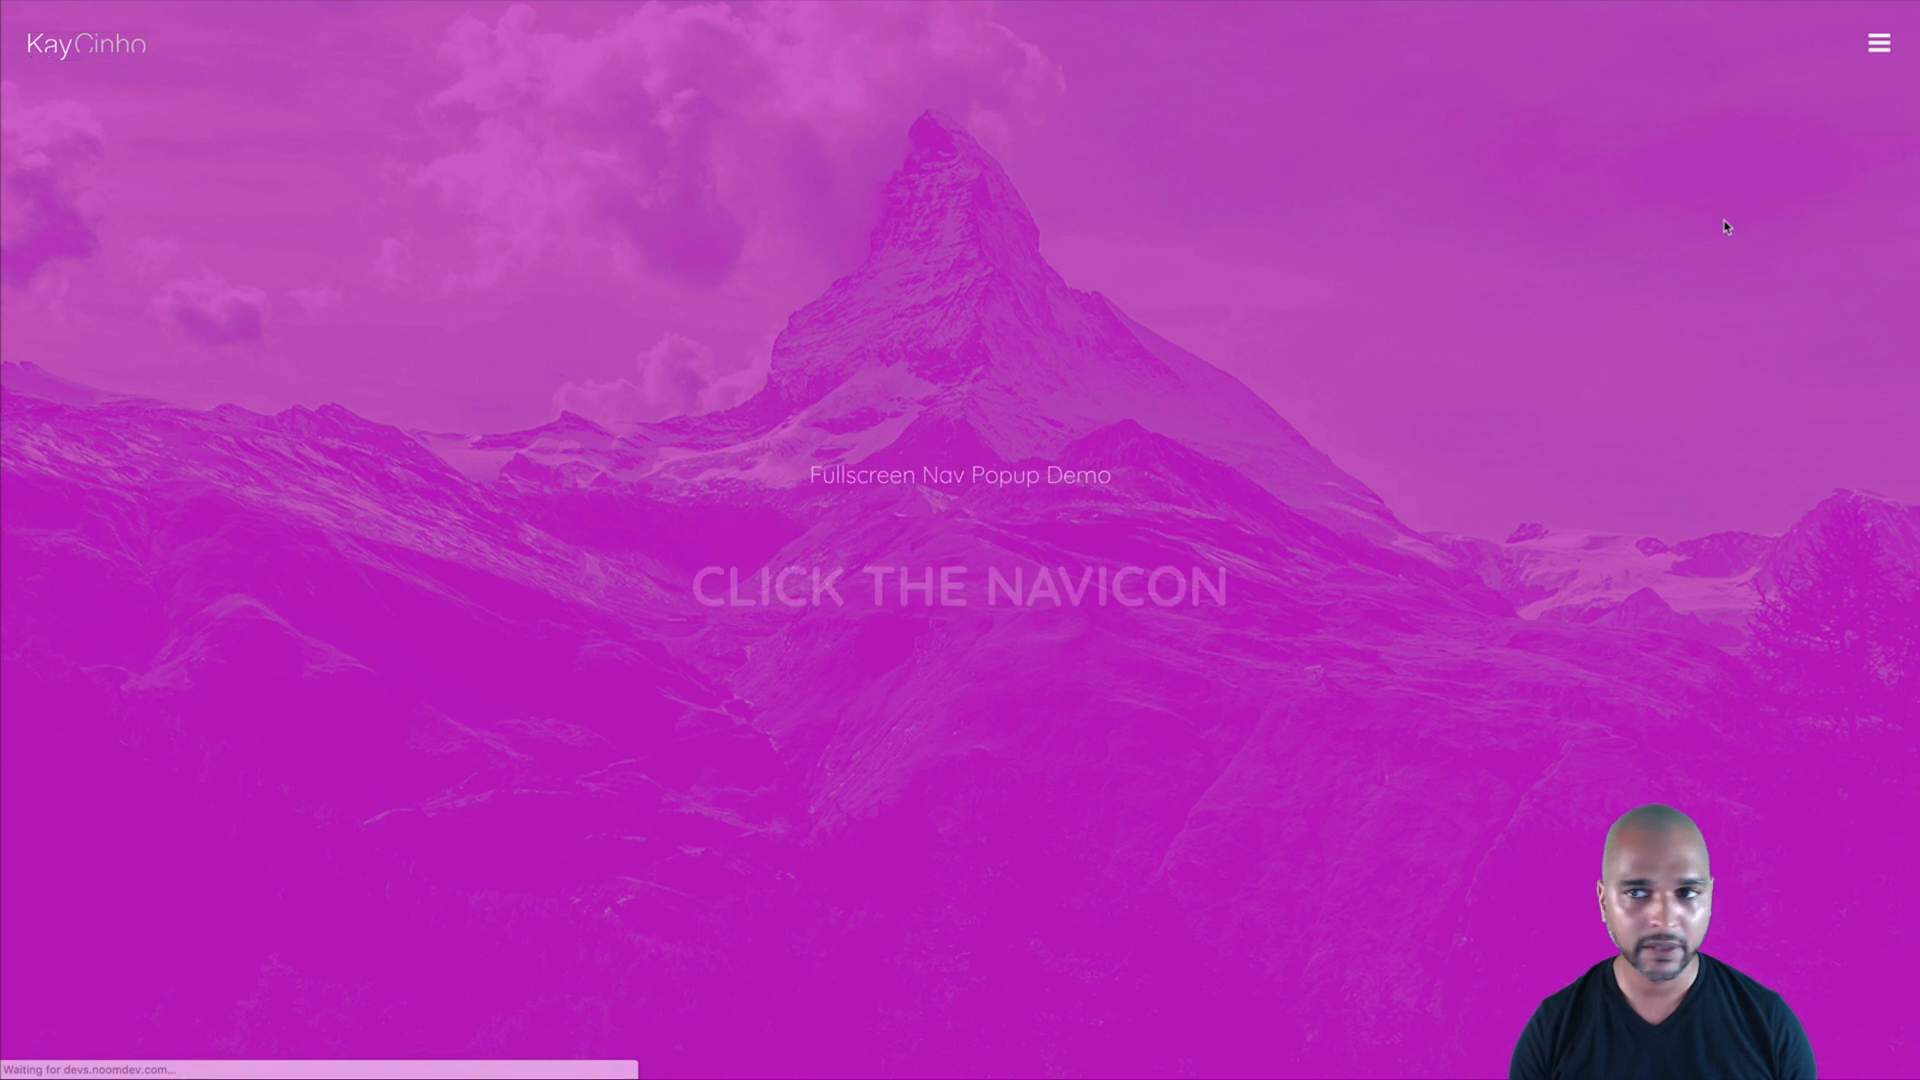
pyautogui.click(1878, 46)
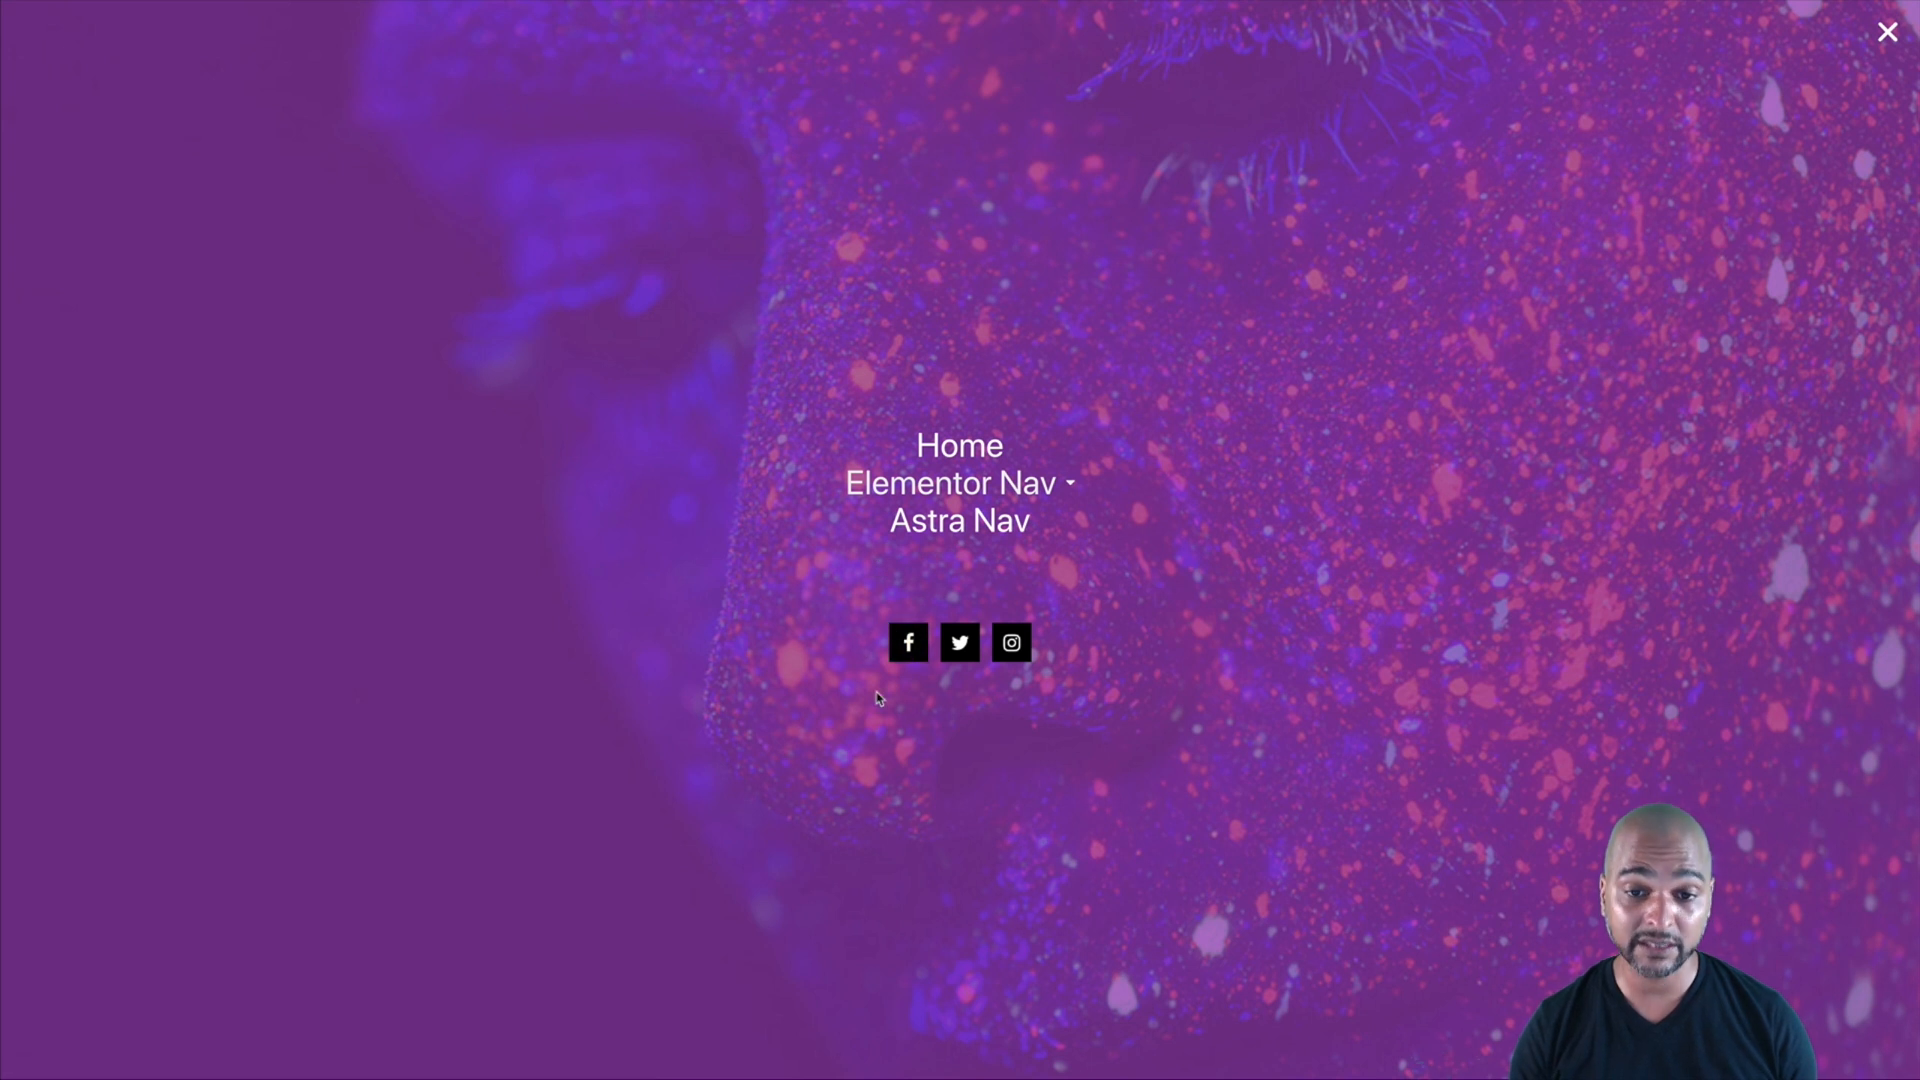
pyautogui.click(1885, 34)
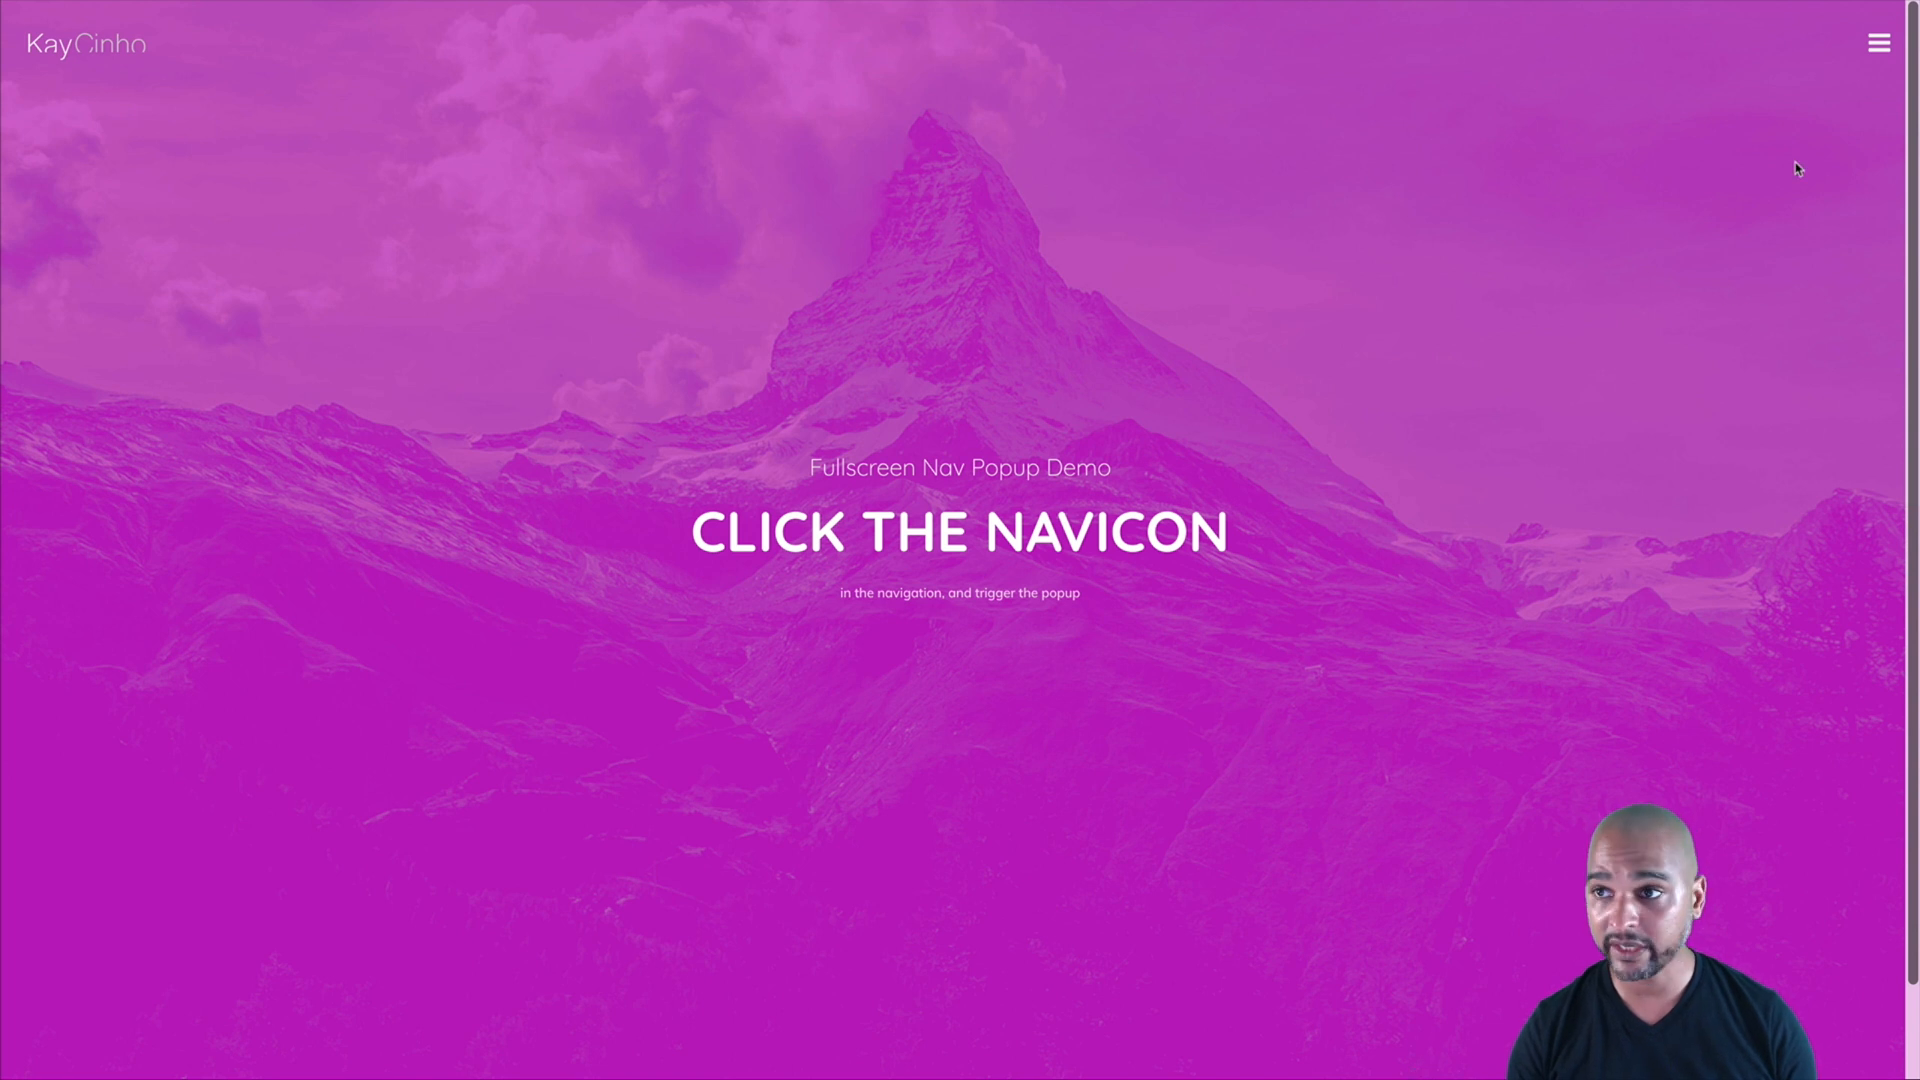
pyautogui.click(1880, 45)
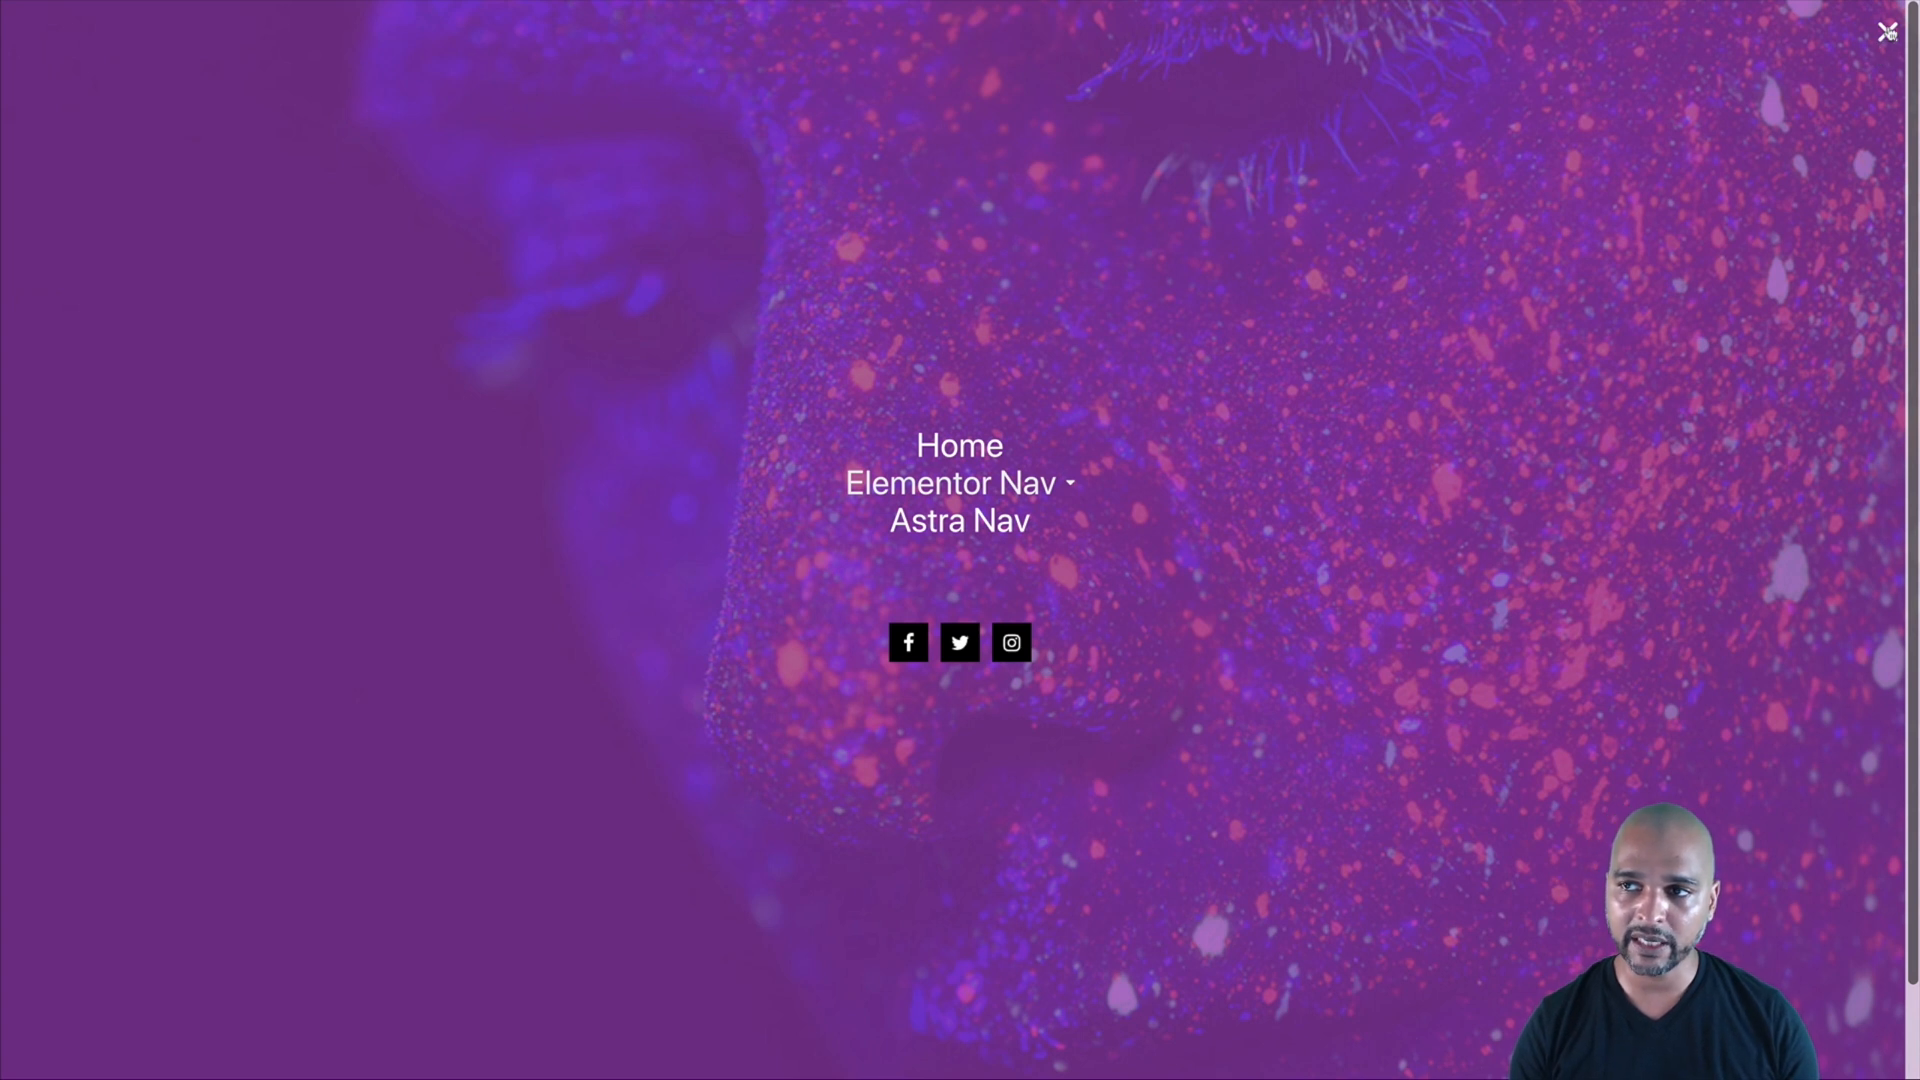
pyautogui.click(1887, 35)
pyautogui.click(1876, 50)
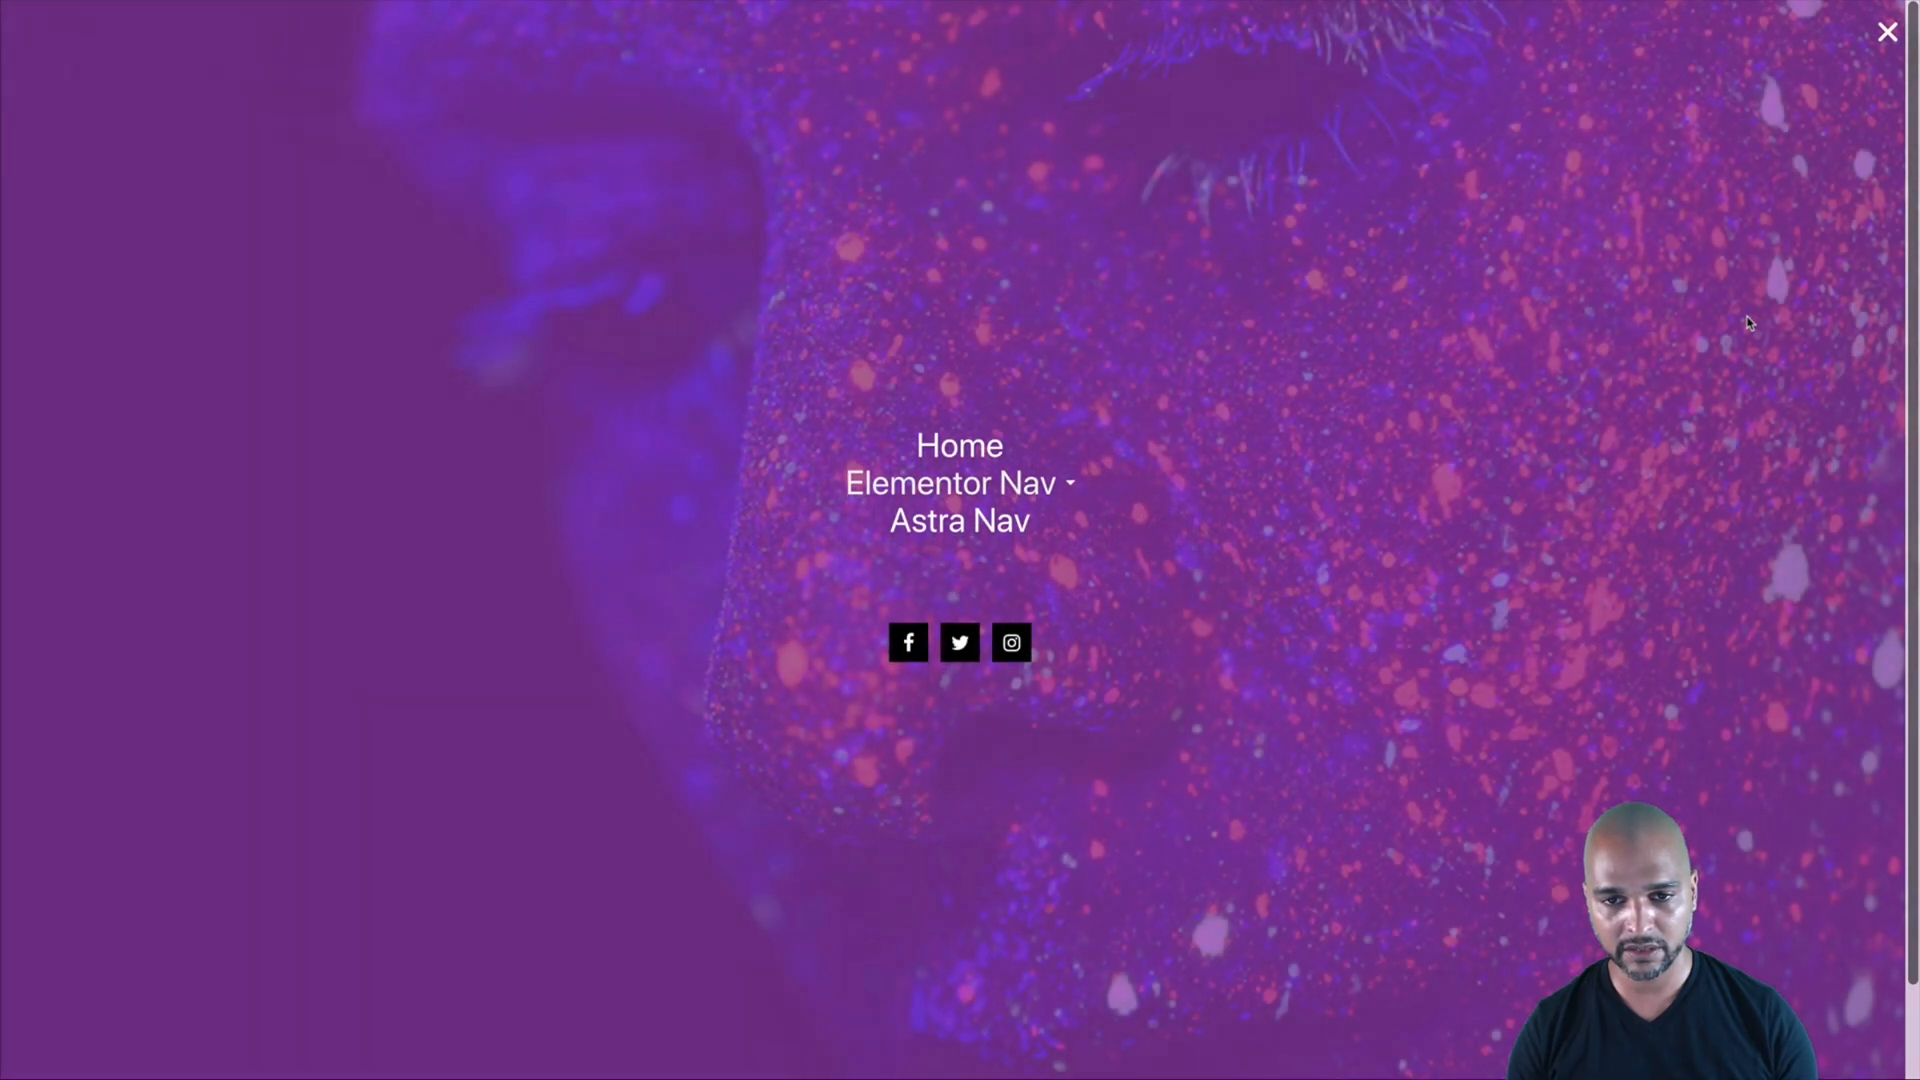
pyautogui.press('Escape')
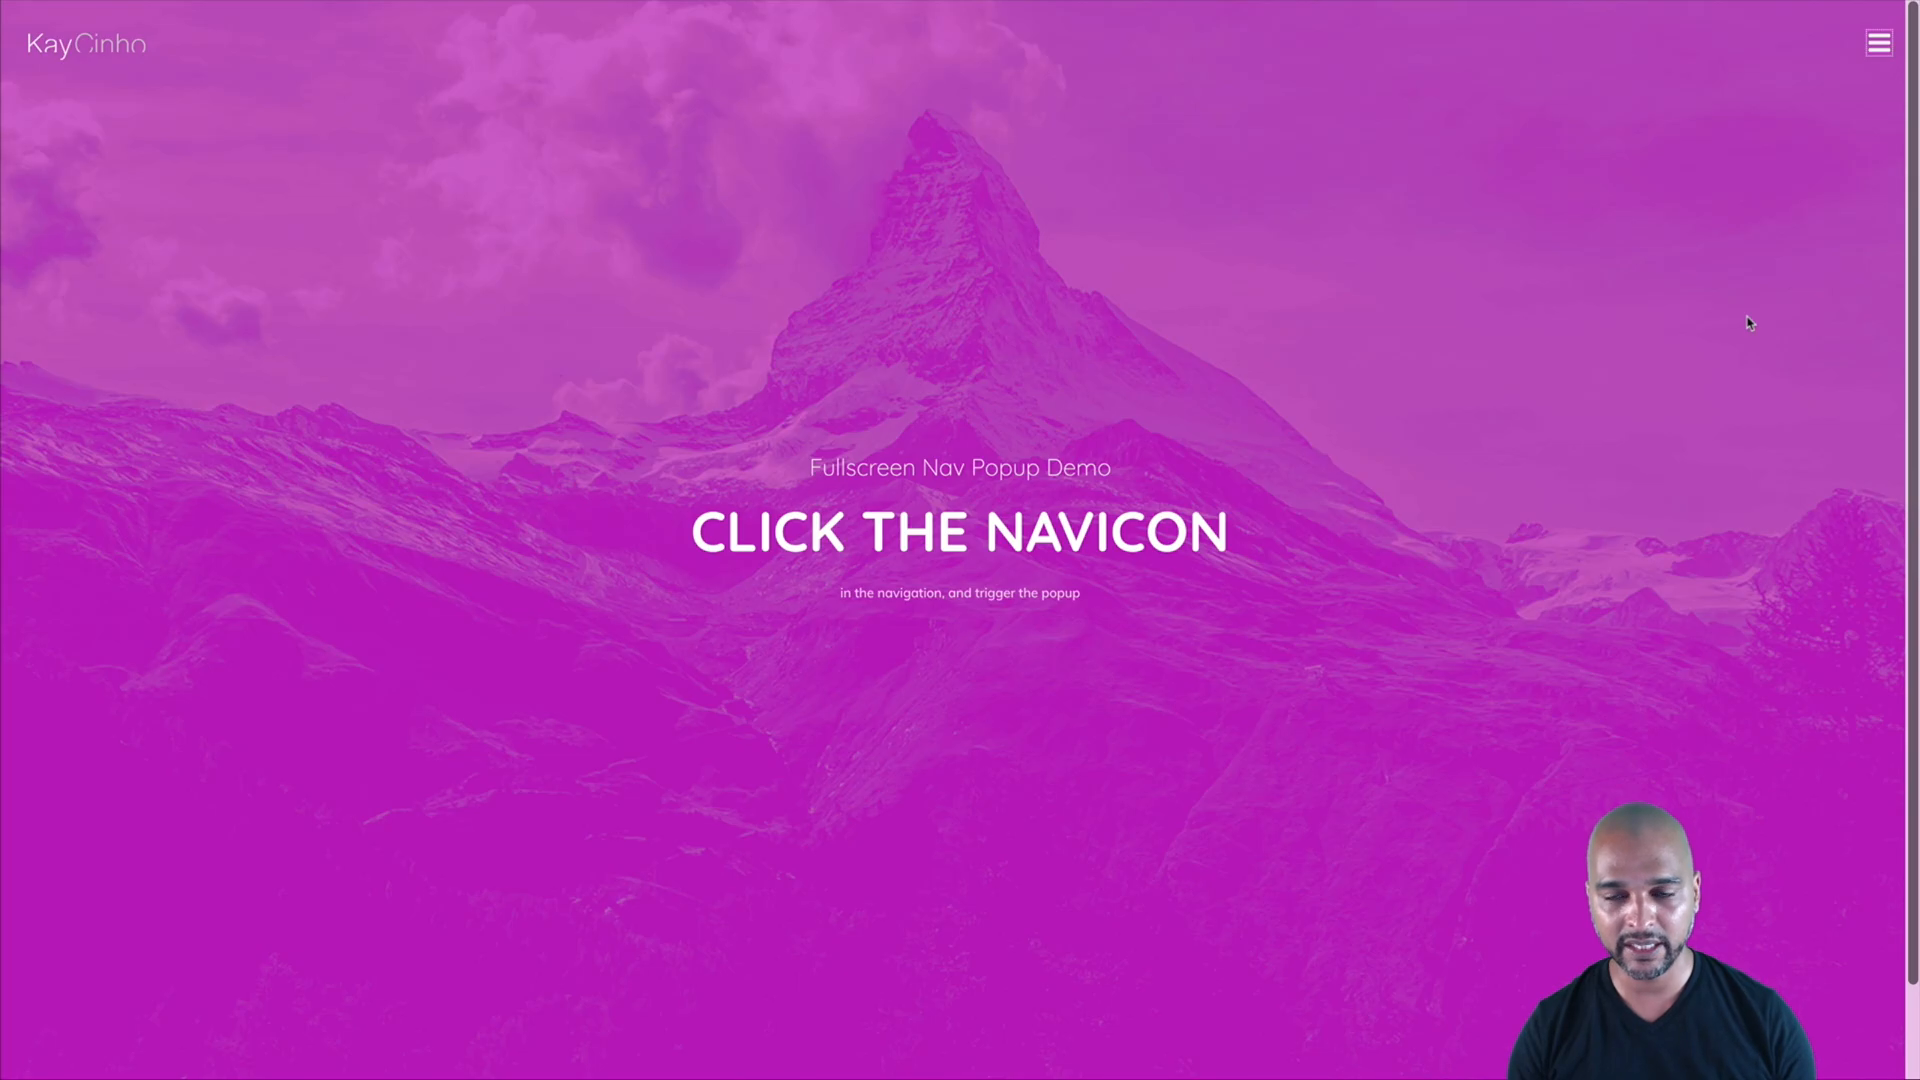
pyautogui.click(1641, 473)
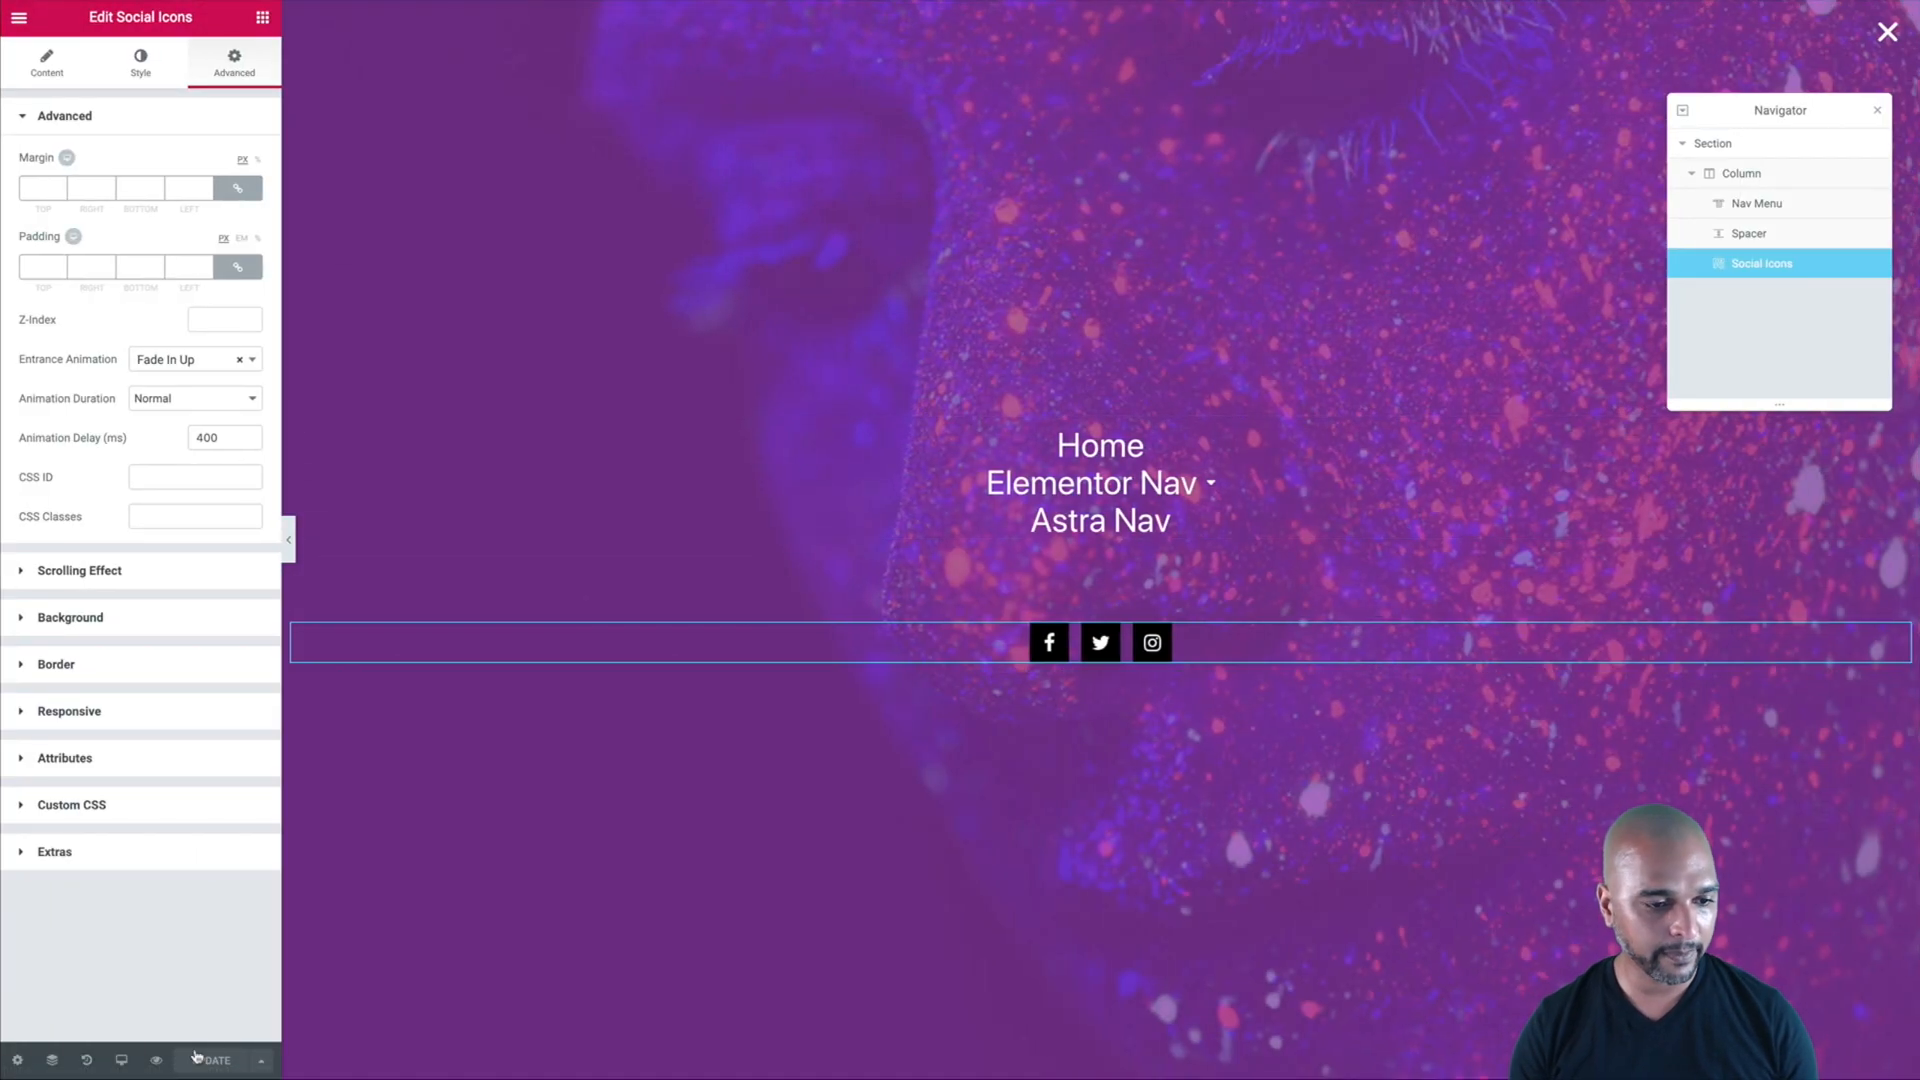
# - Preview the live page in the browser's device emulation as an iPad and open the popup from the bars icon
pyautogui.click(121, 1060)
pyautogui.click(62, 978)
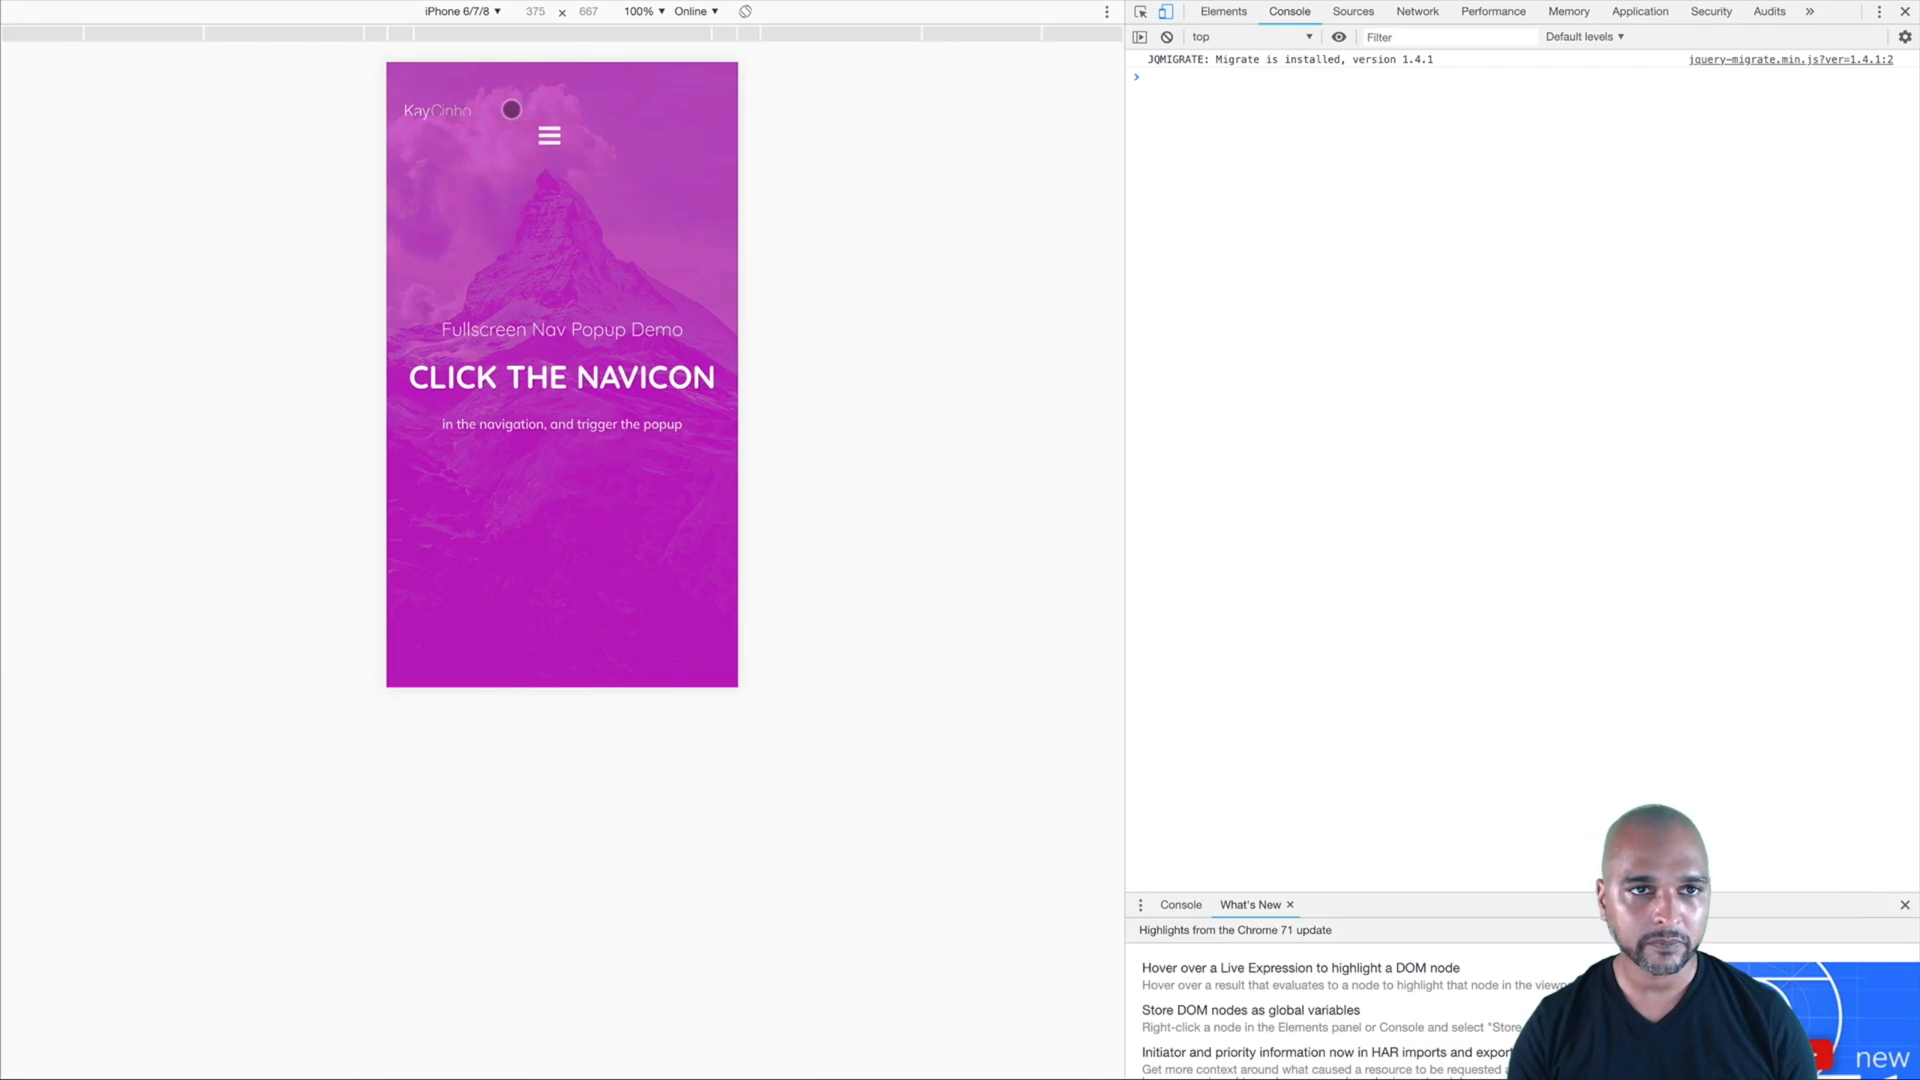
pyautogui.click(468, 12)
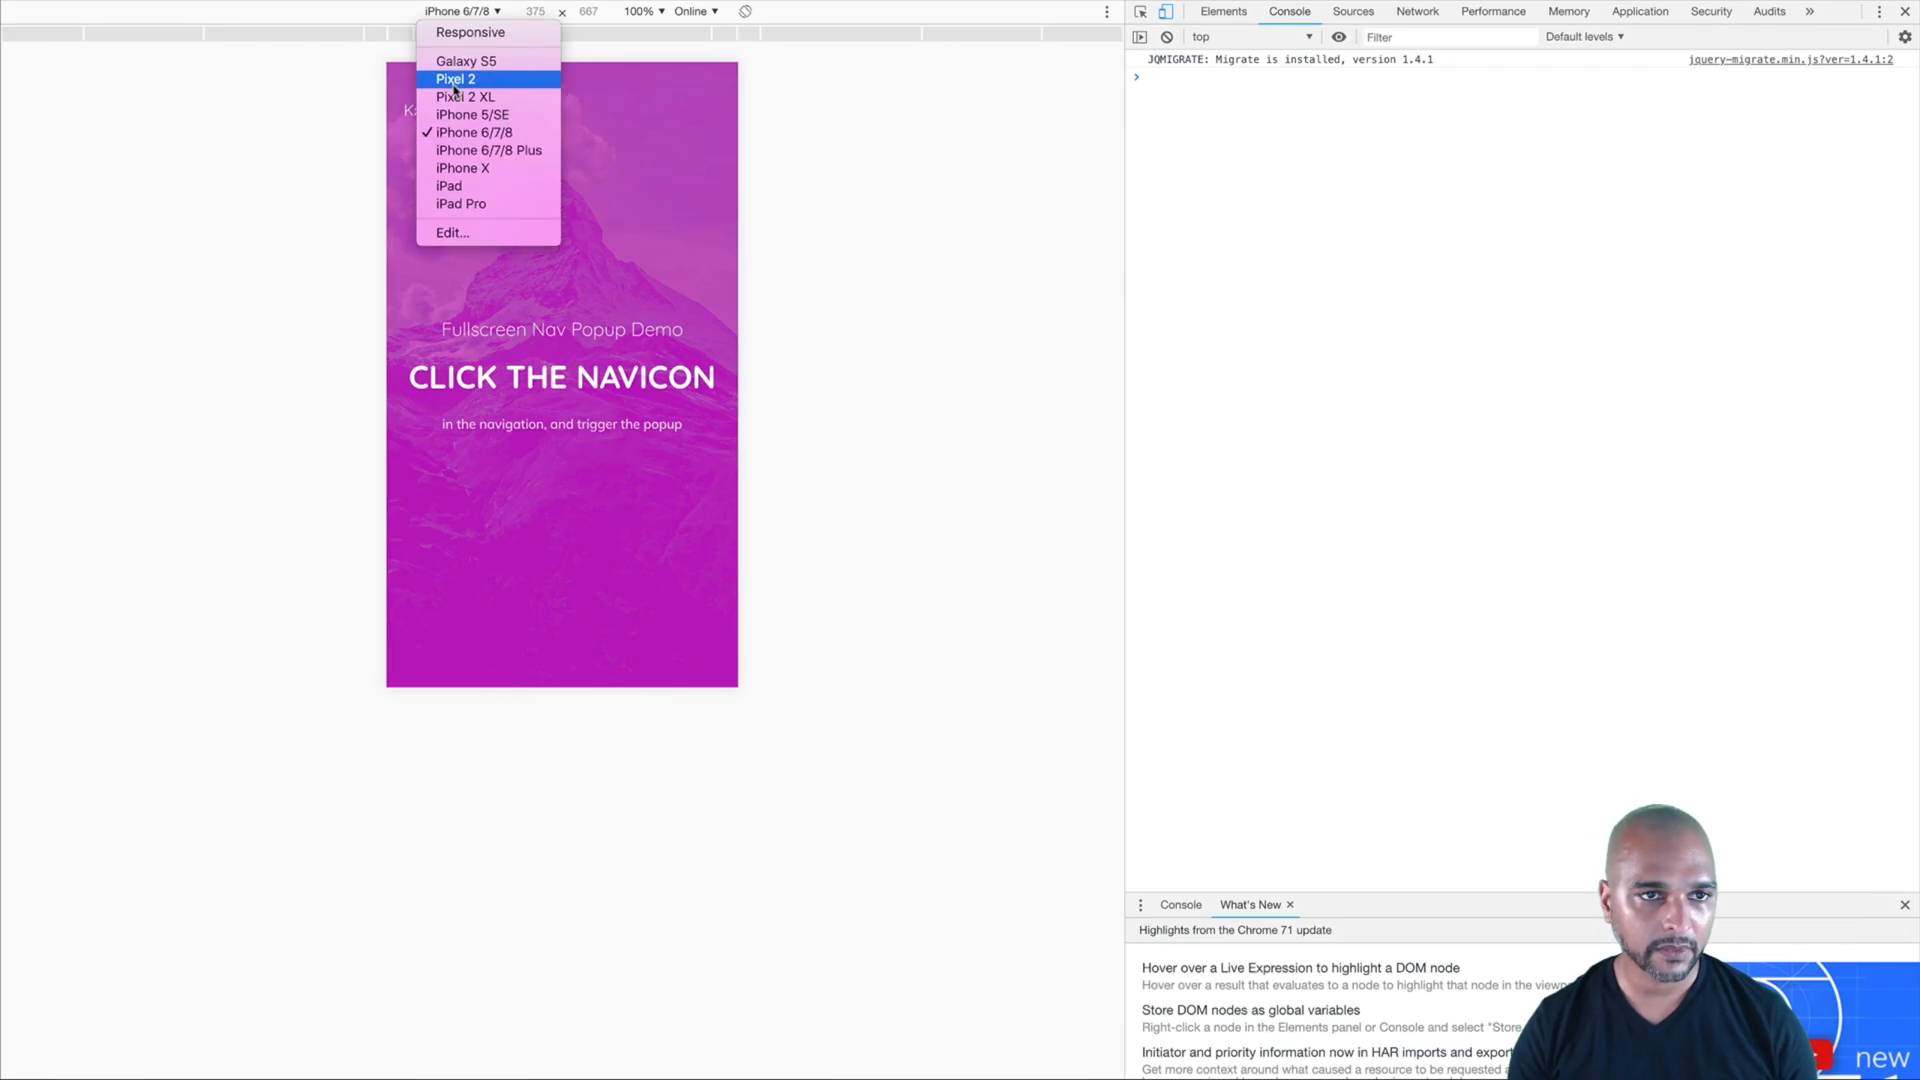
pyautogui.click(460, 187)
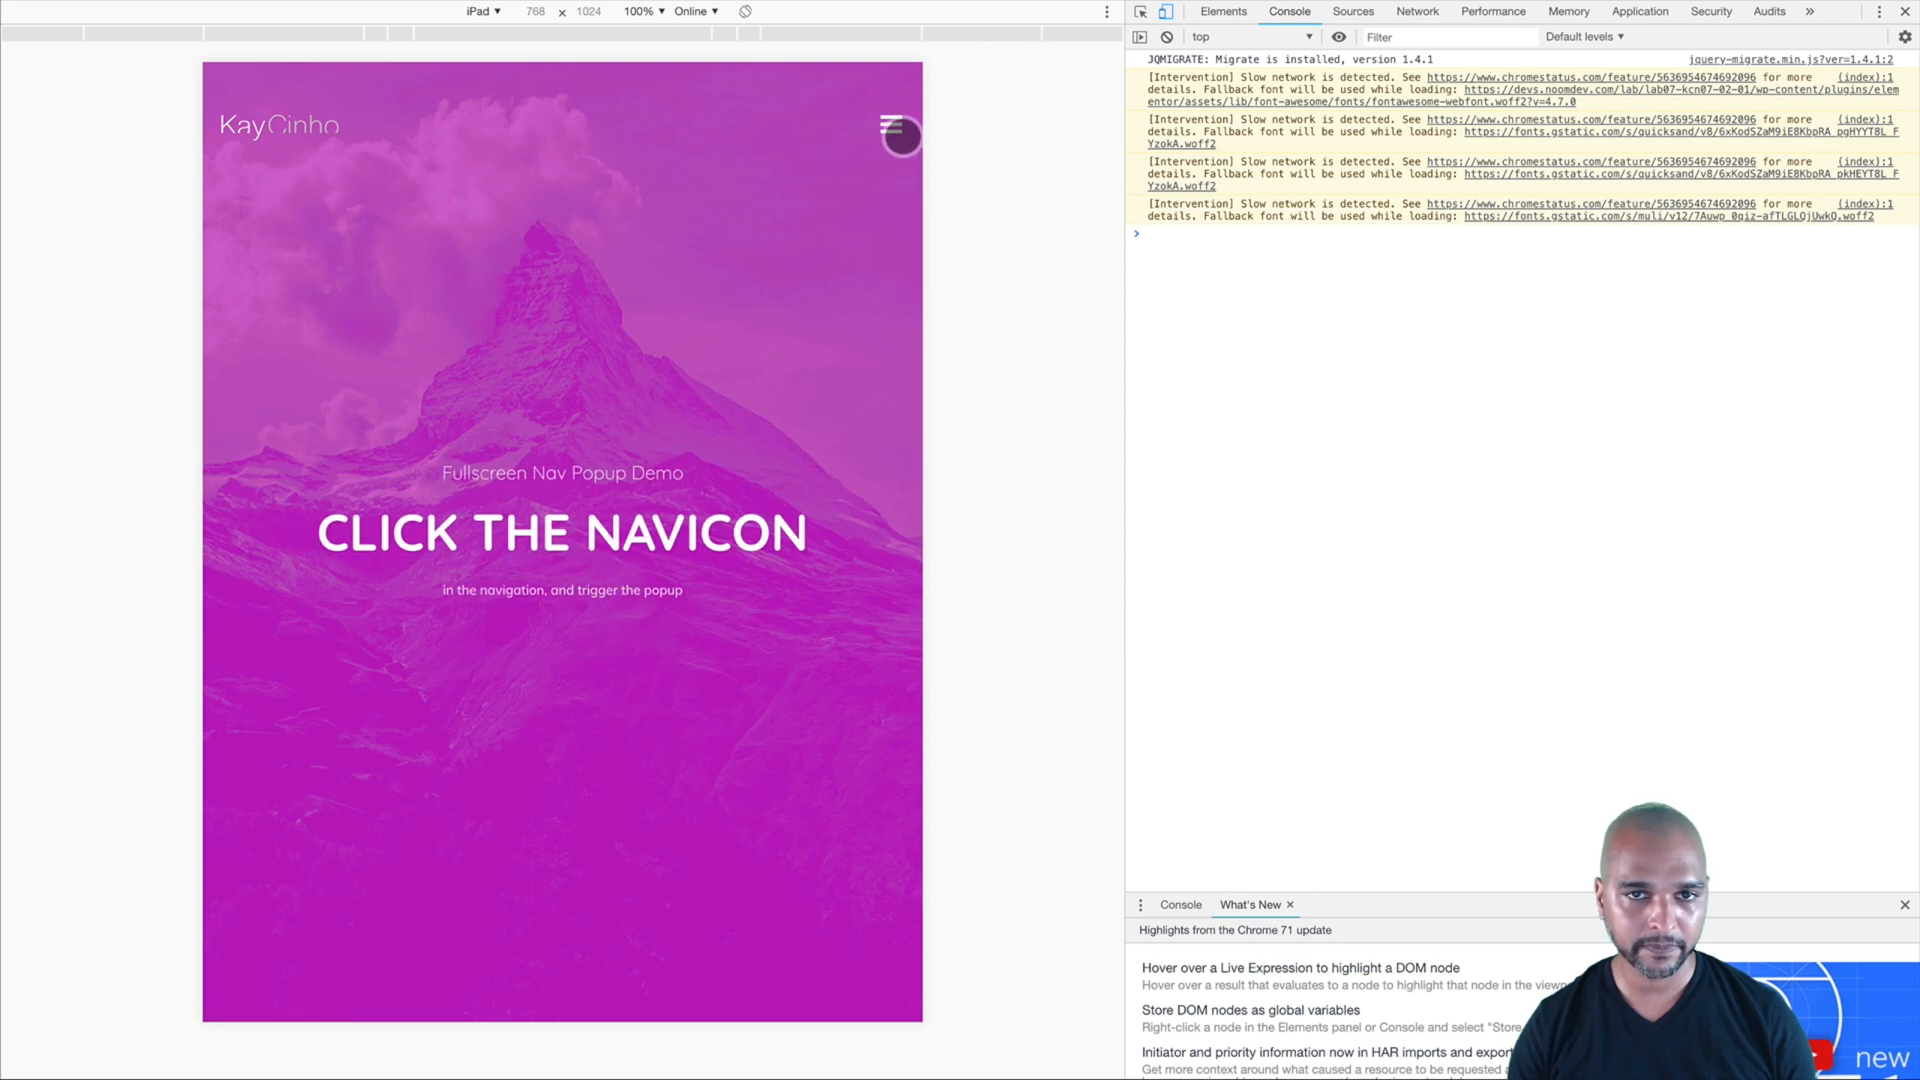
pyautogui.click(900, 133)
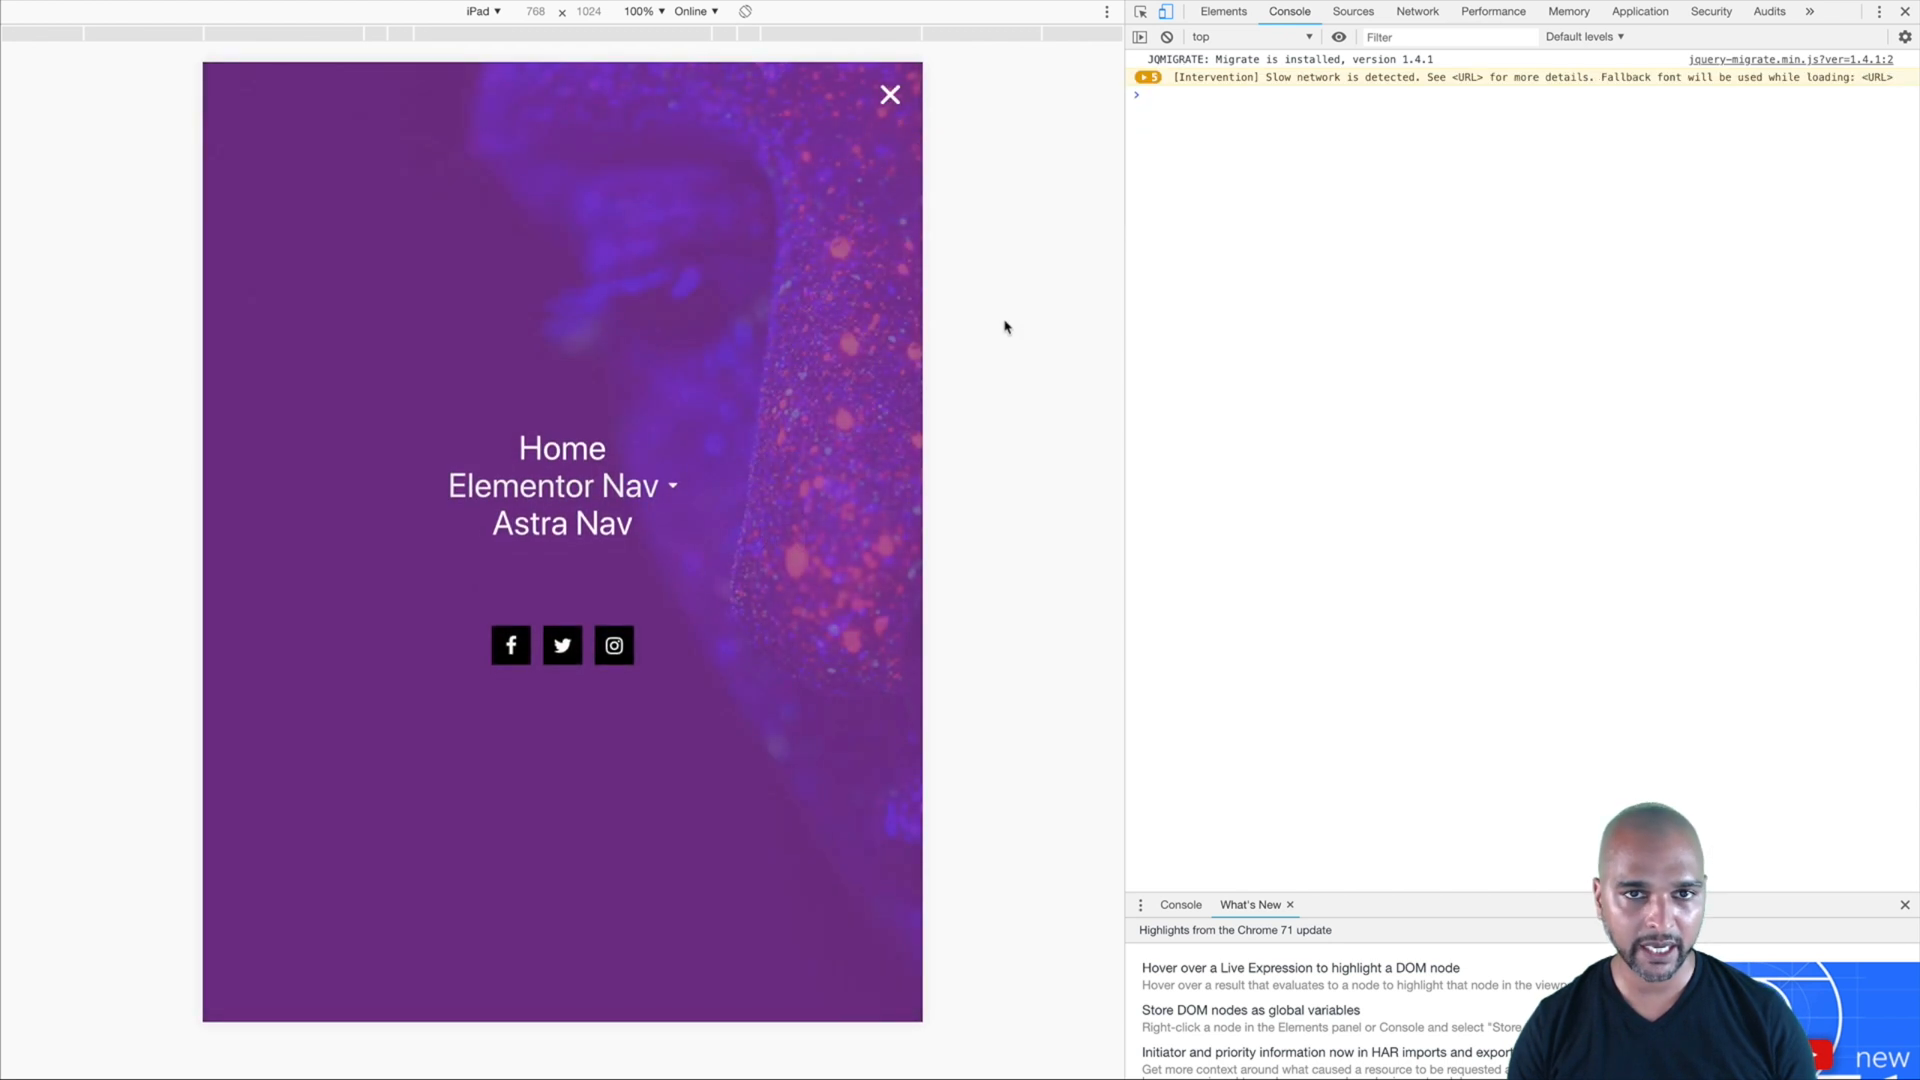
# - Close the popup, switch the device emulation to iPhone 6/7/8, and test the popup, including expanding and collapsing the Elementor Nav submenu
pyautogui.press('Escape')
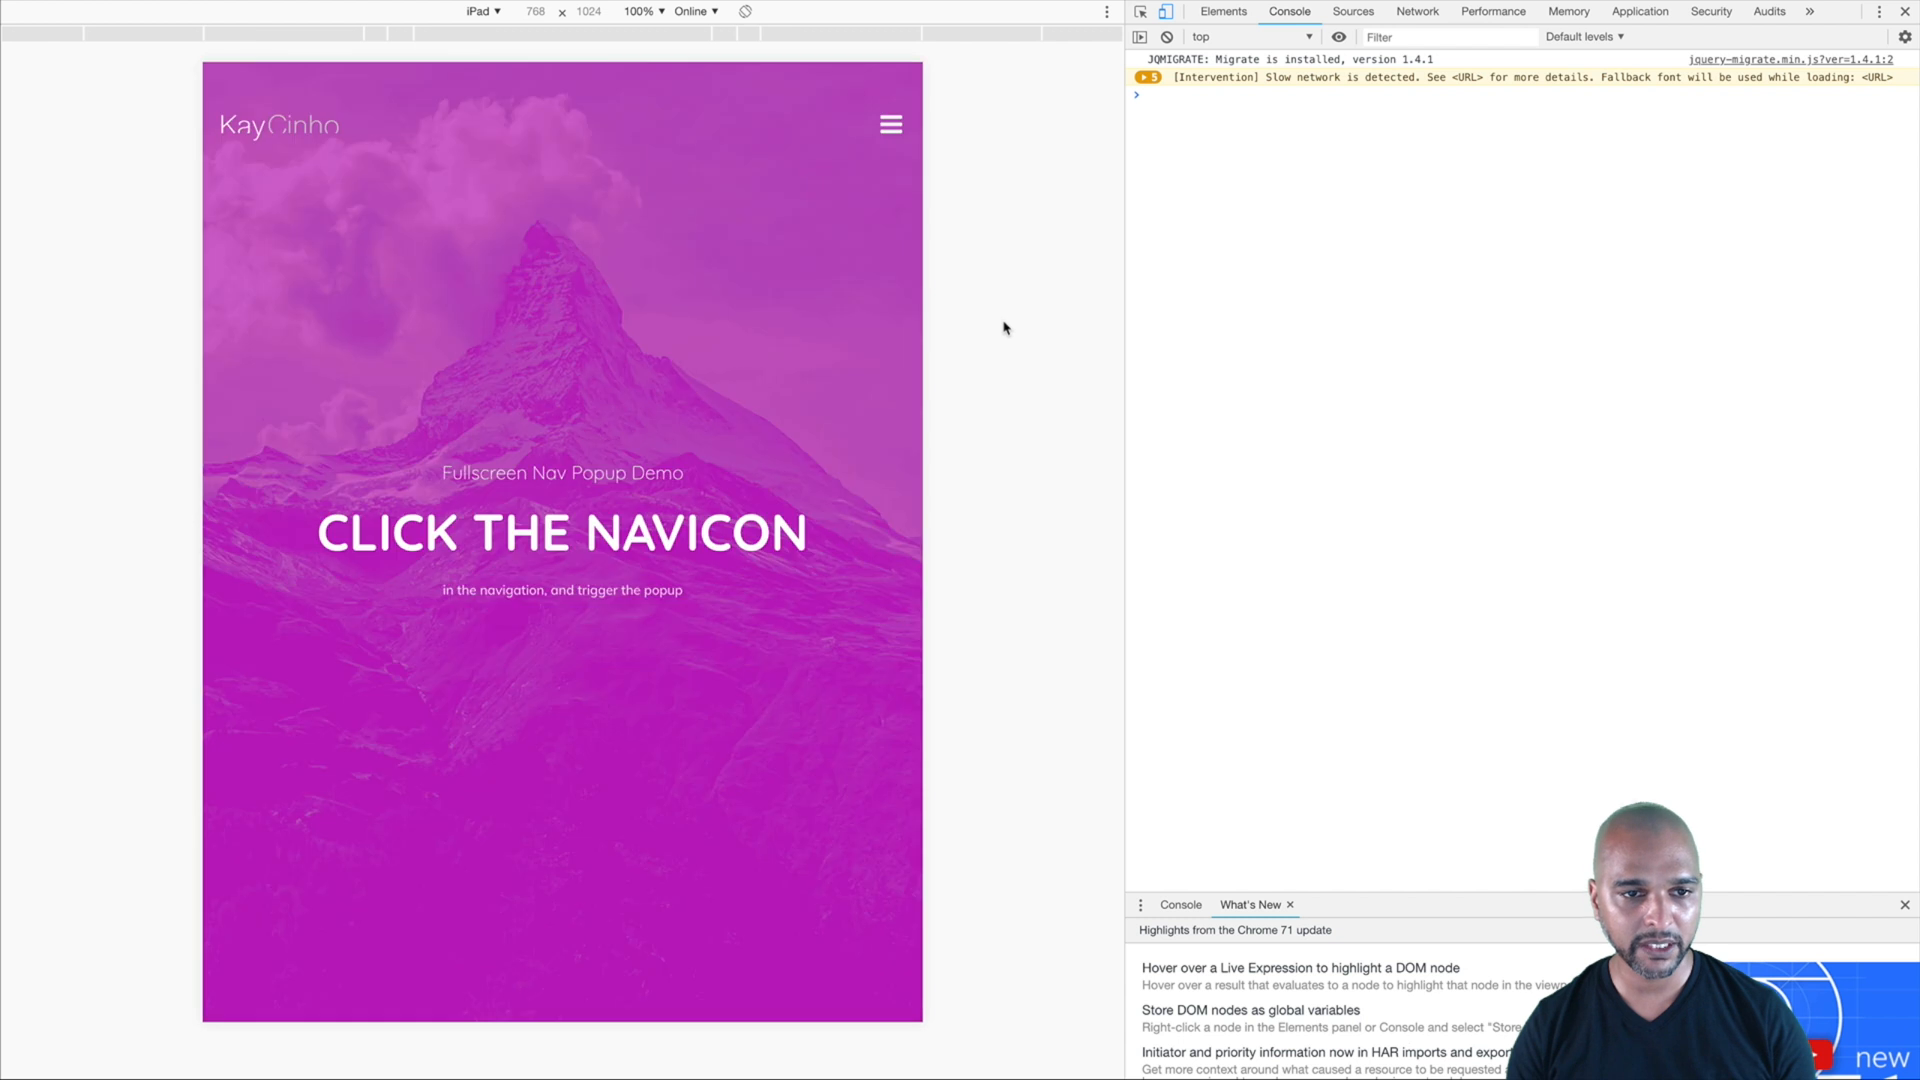
pyautogui.click(478, 13)
pyautogui.click(474, 132)
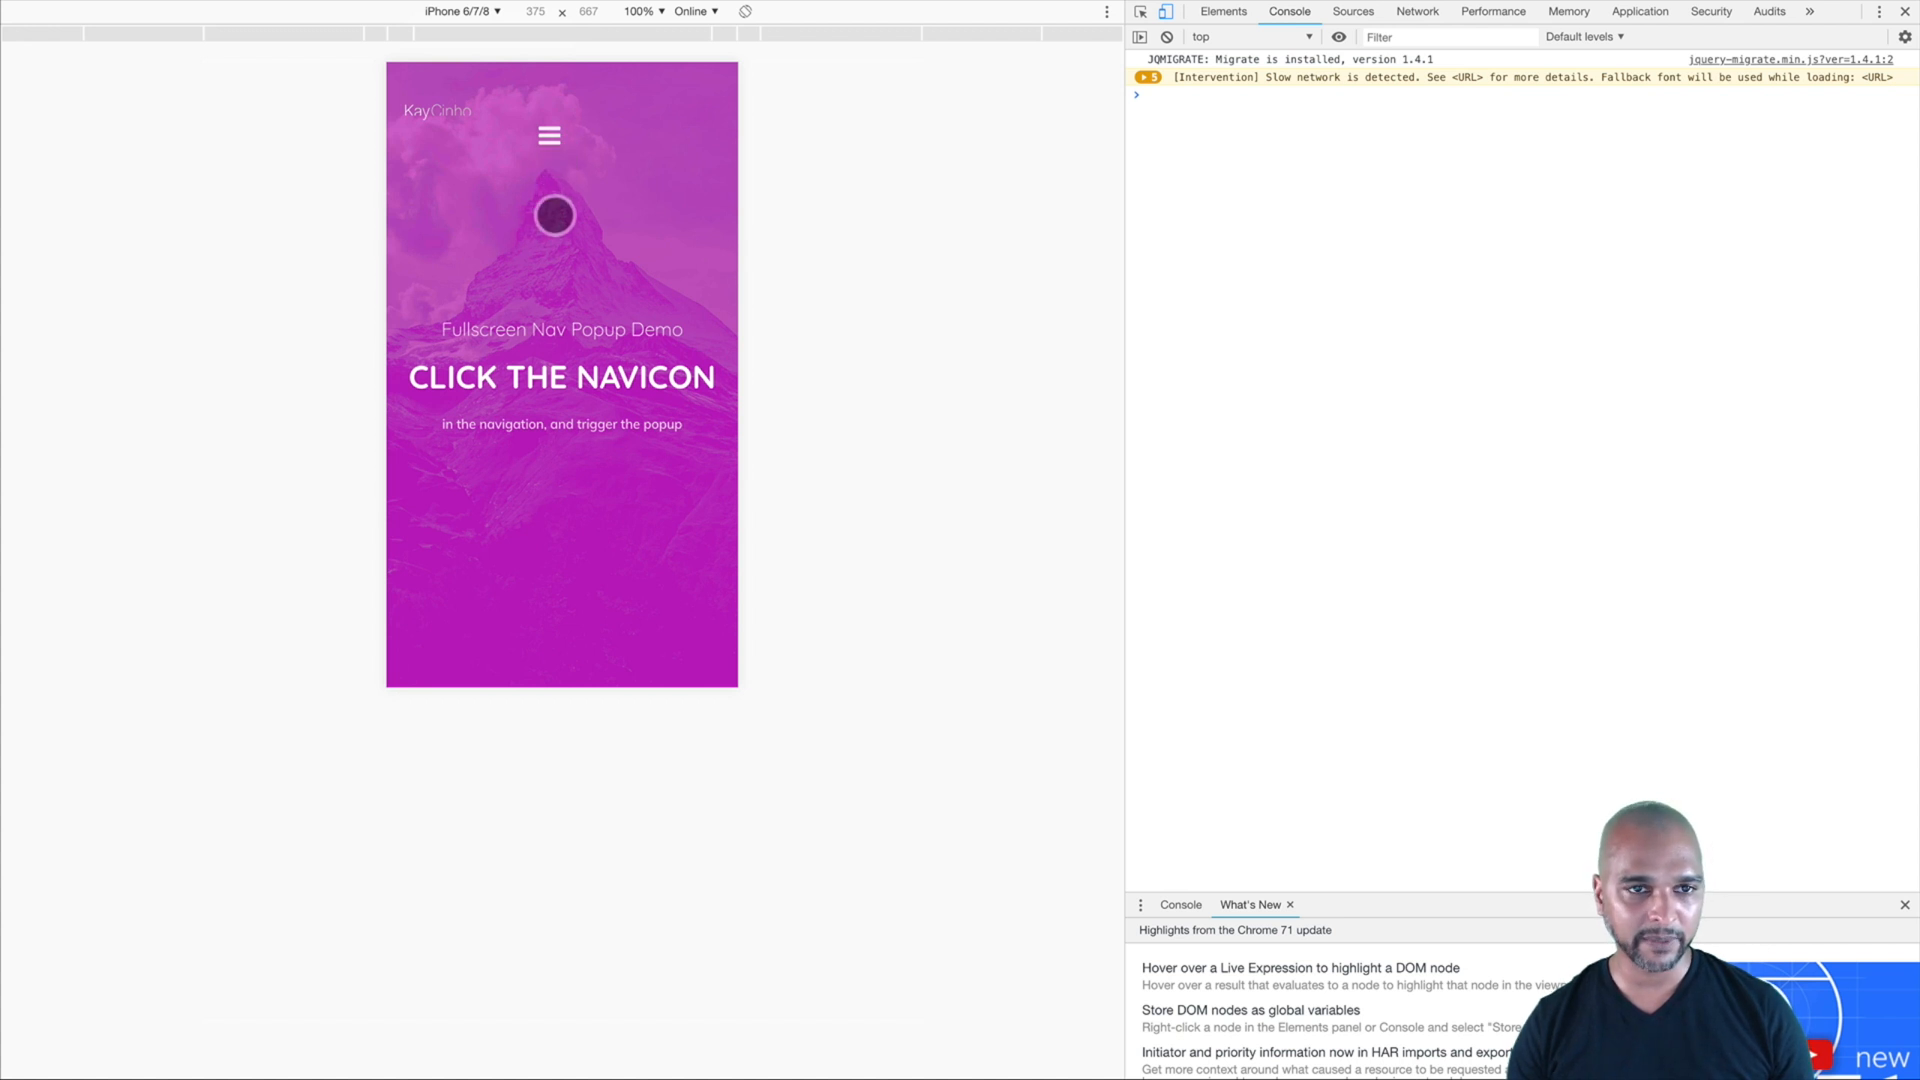
pyautogui.click(553, 140)
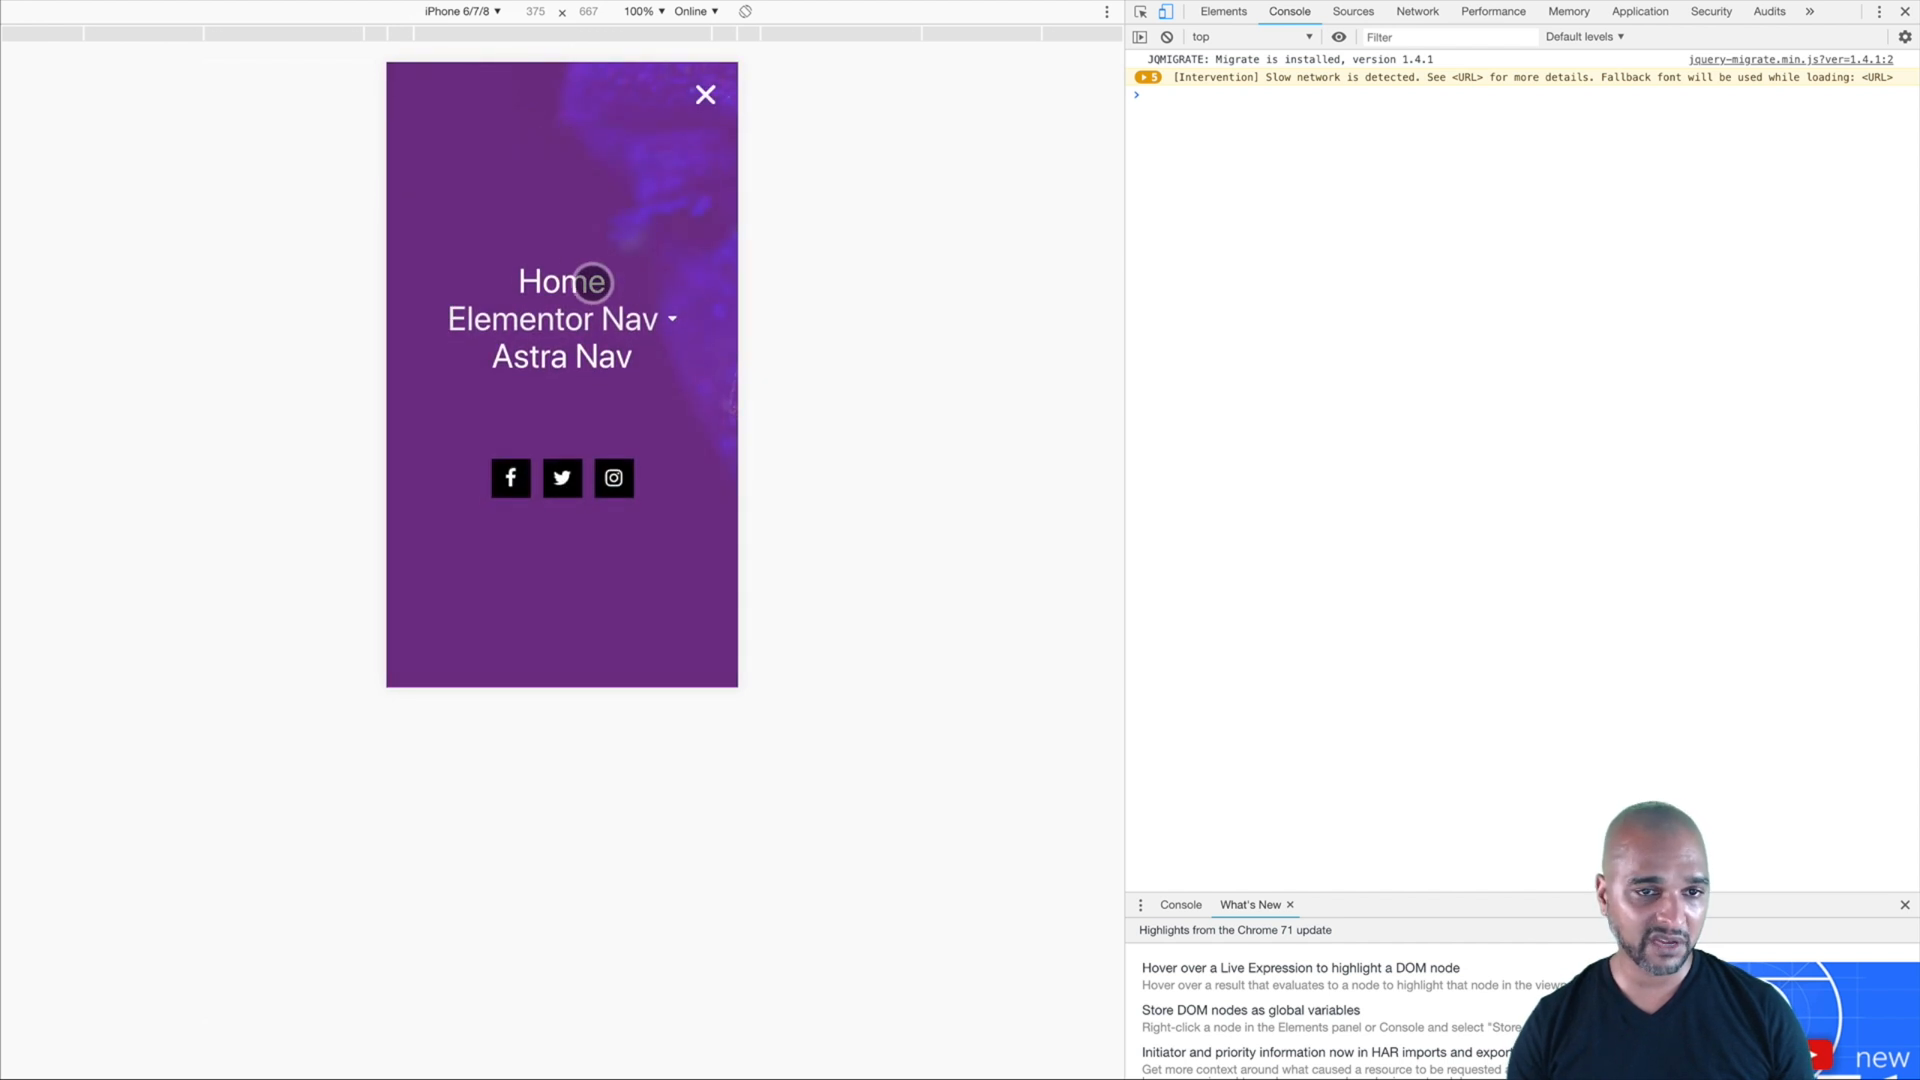
pyautogui.click(681, 333)
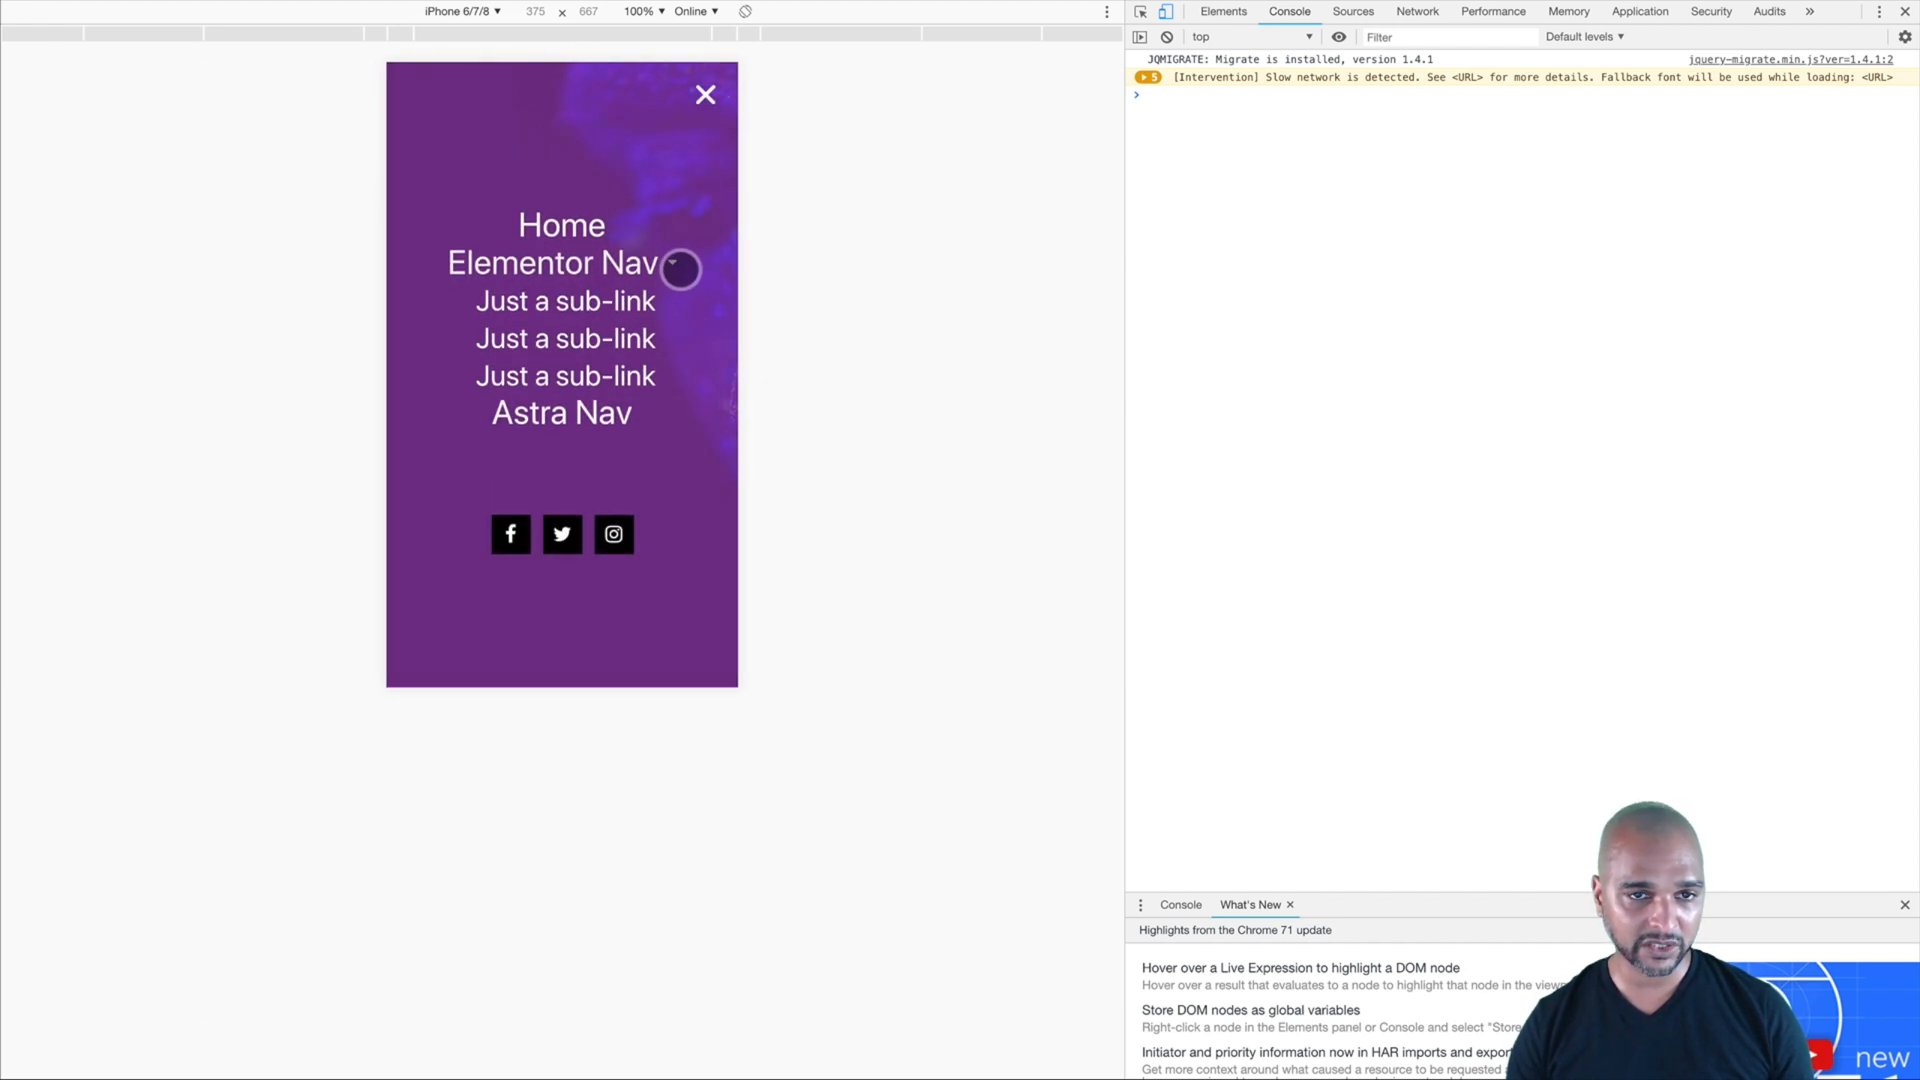
pyautogui.click(678, 265)
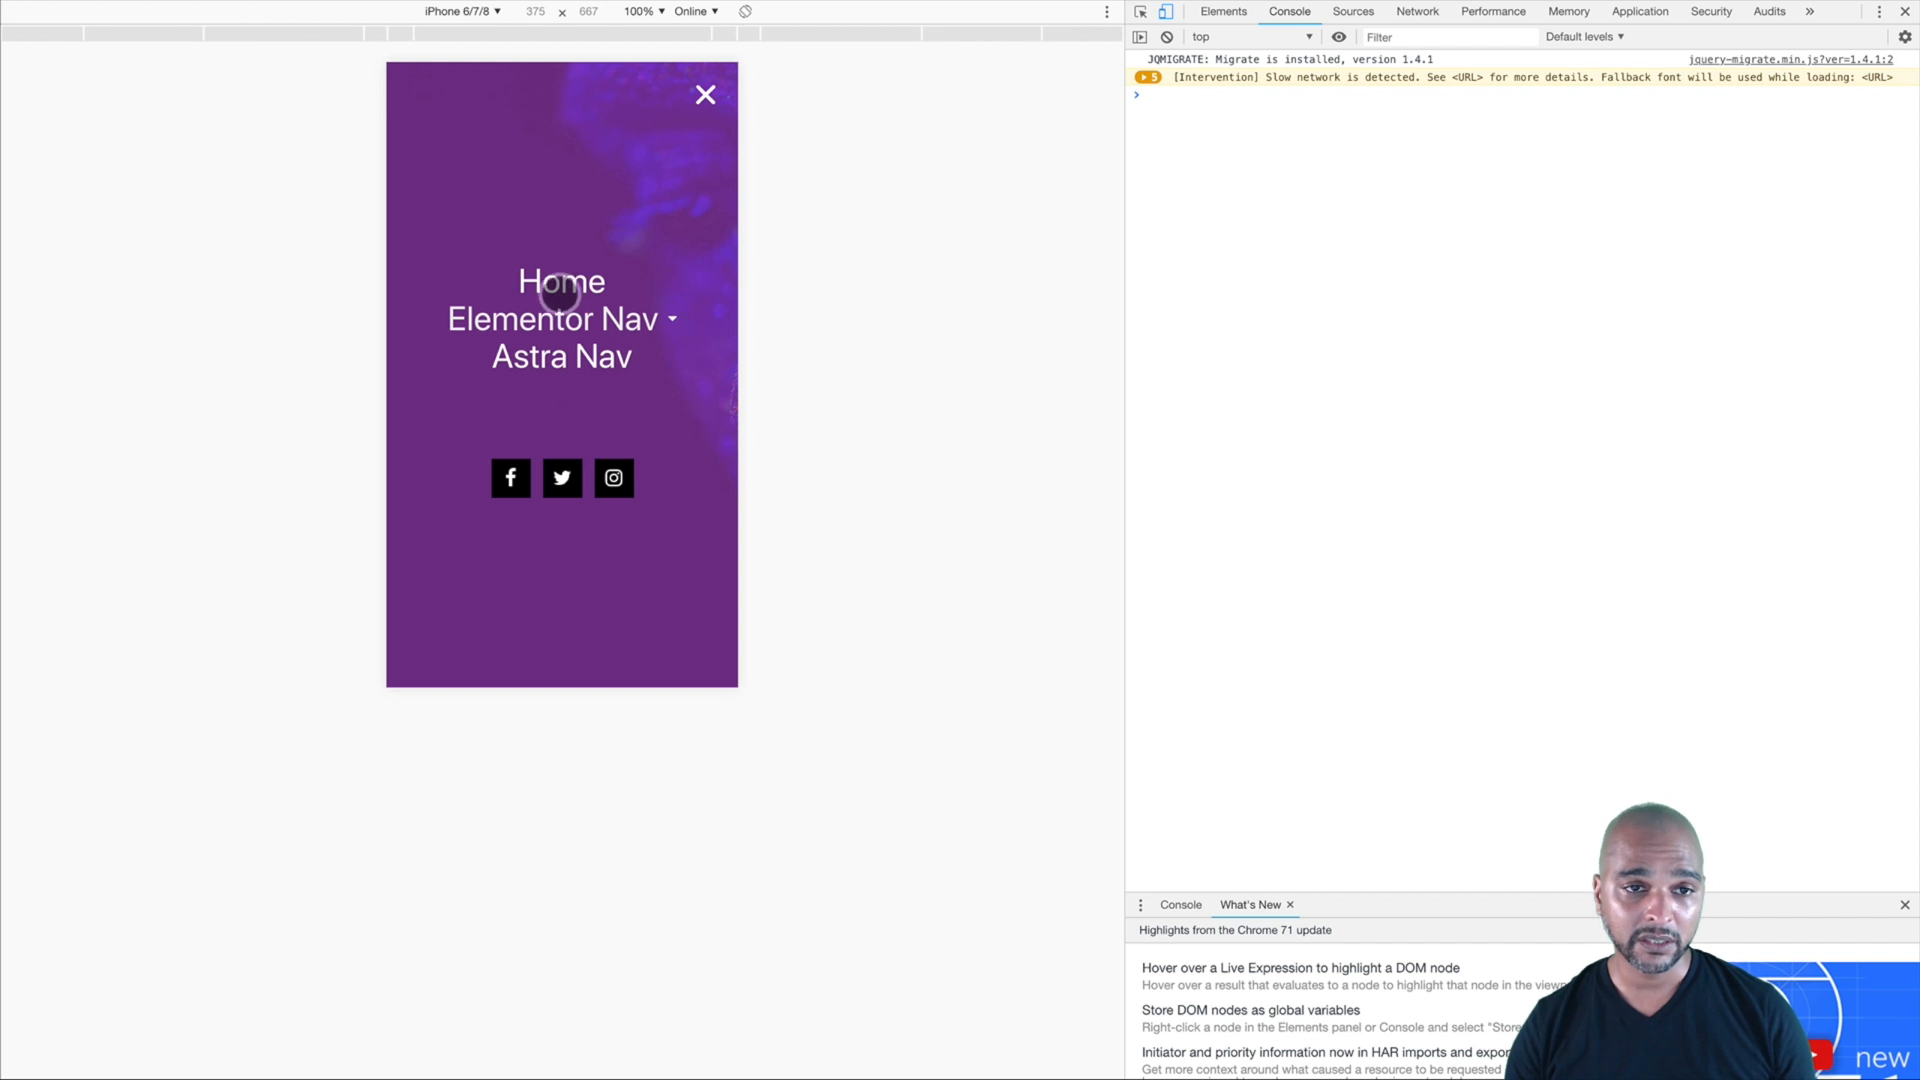
pyautogui.click(712, 104)
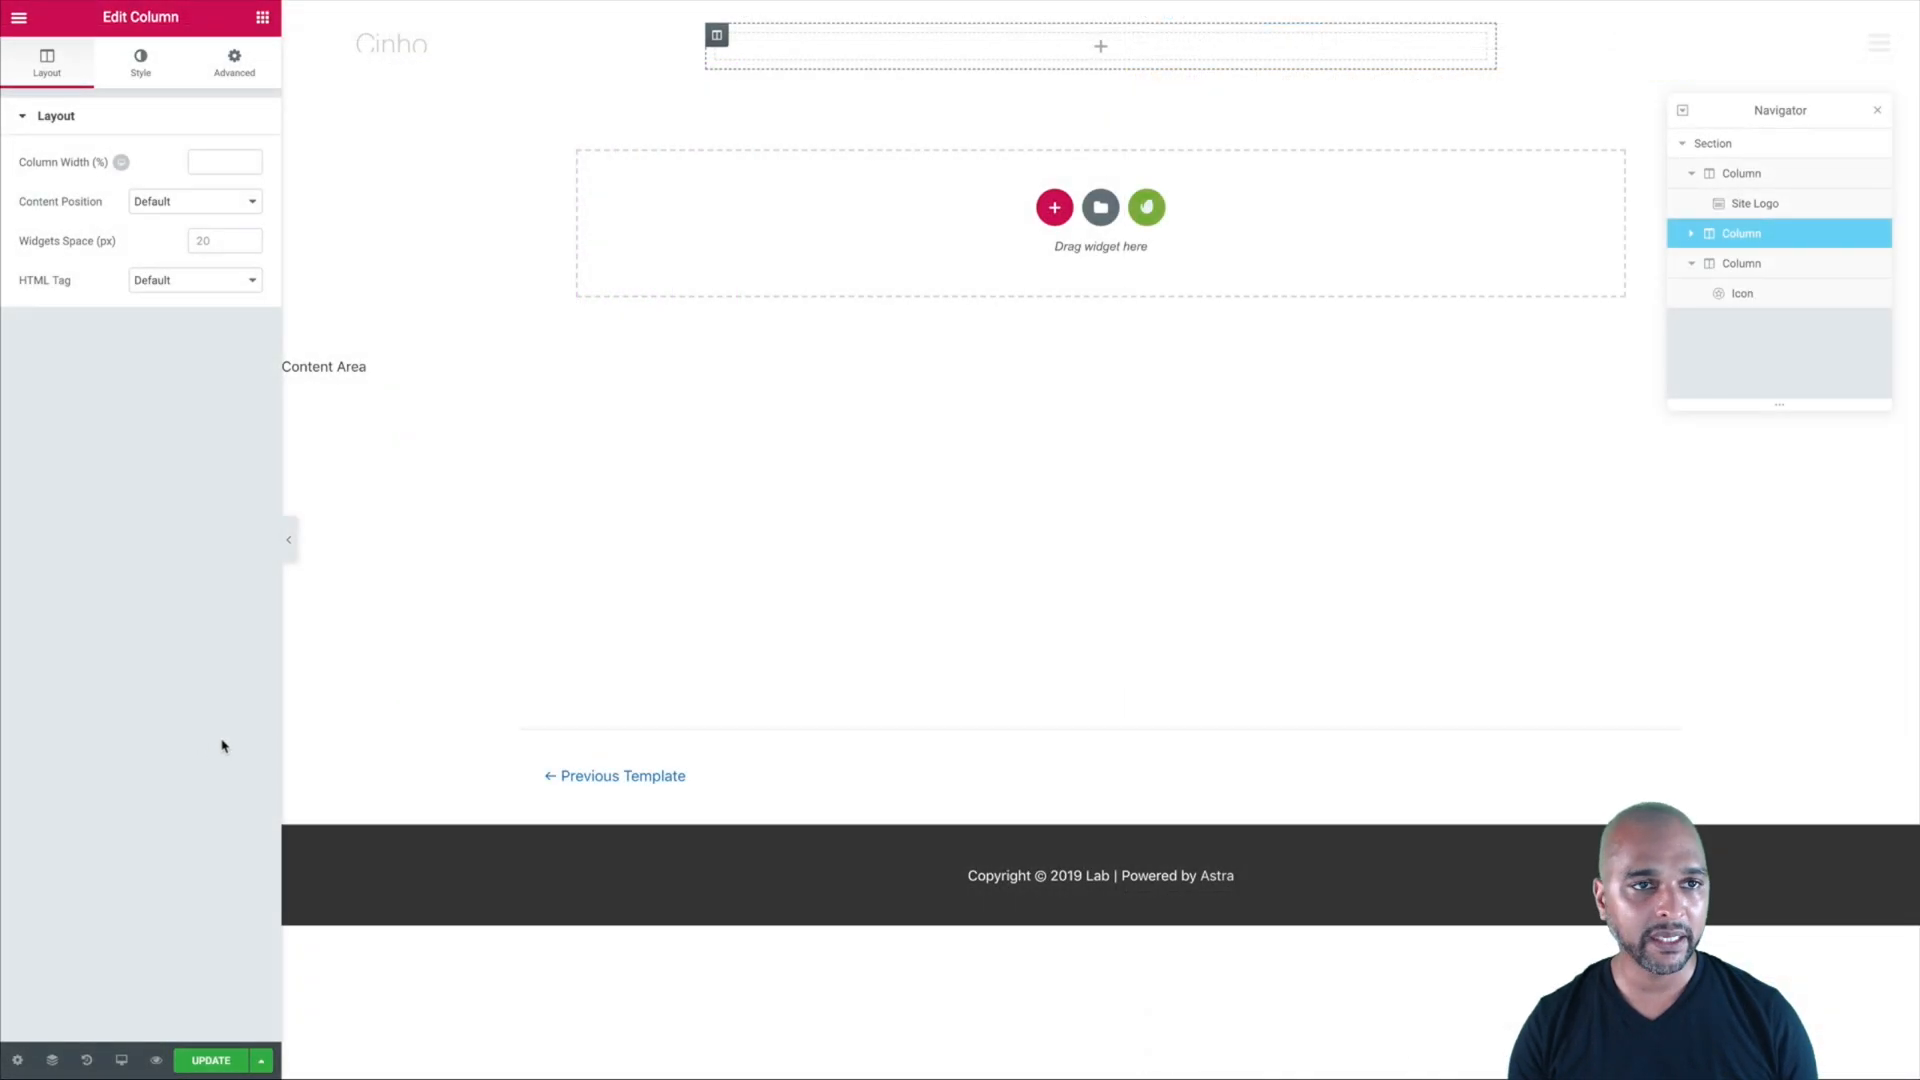
# - In the header template's Mobile responsive preview, set the empty middle column's width to 20%
pyautogui.click(121, 1060)
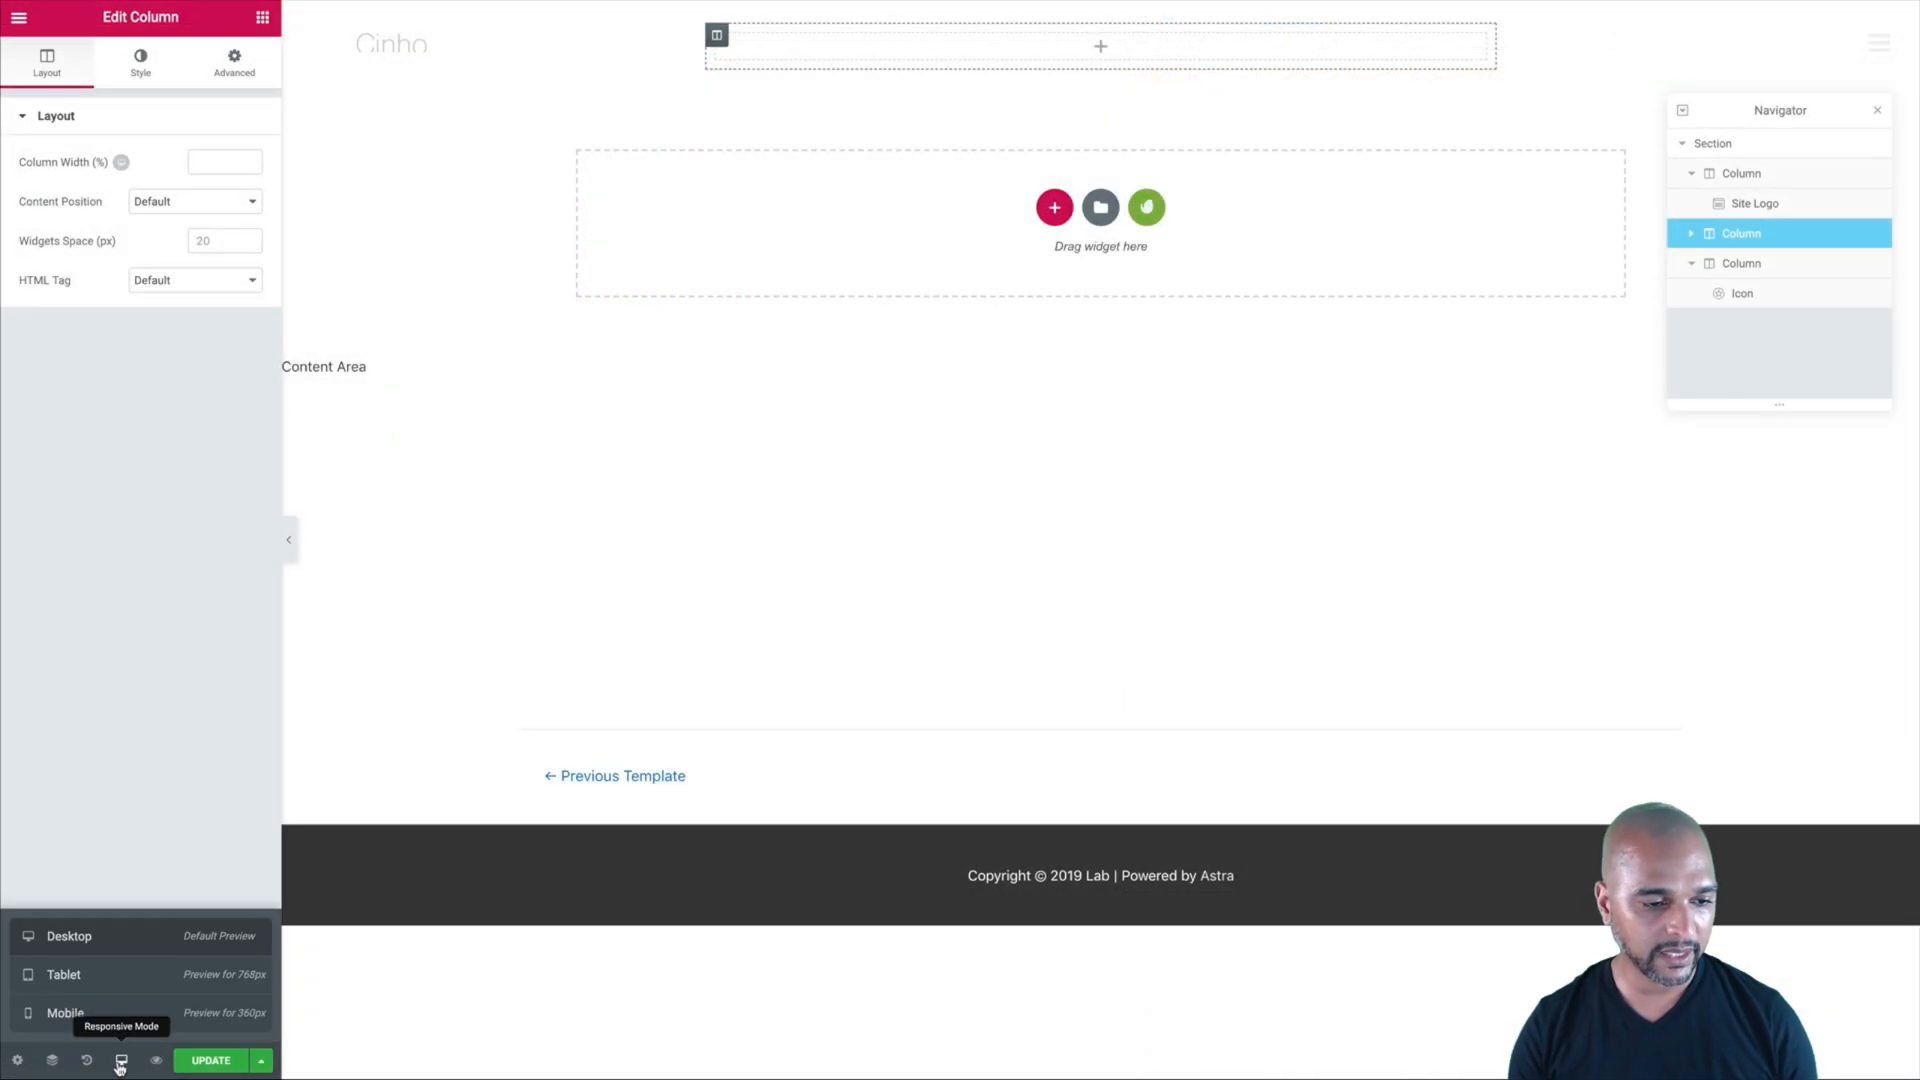
pyautogui.click(65, 1015)
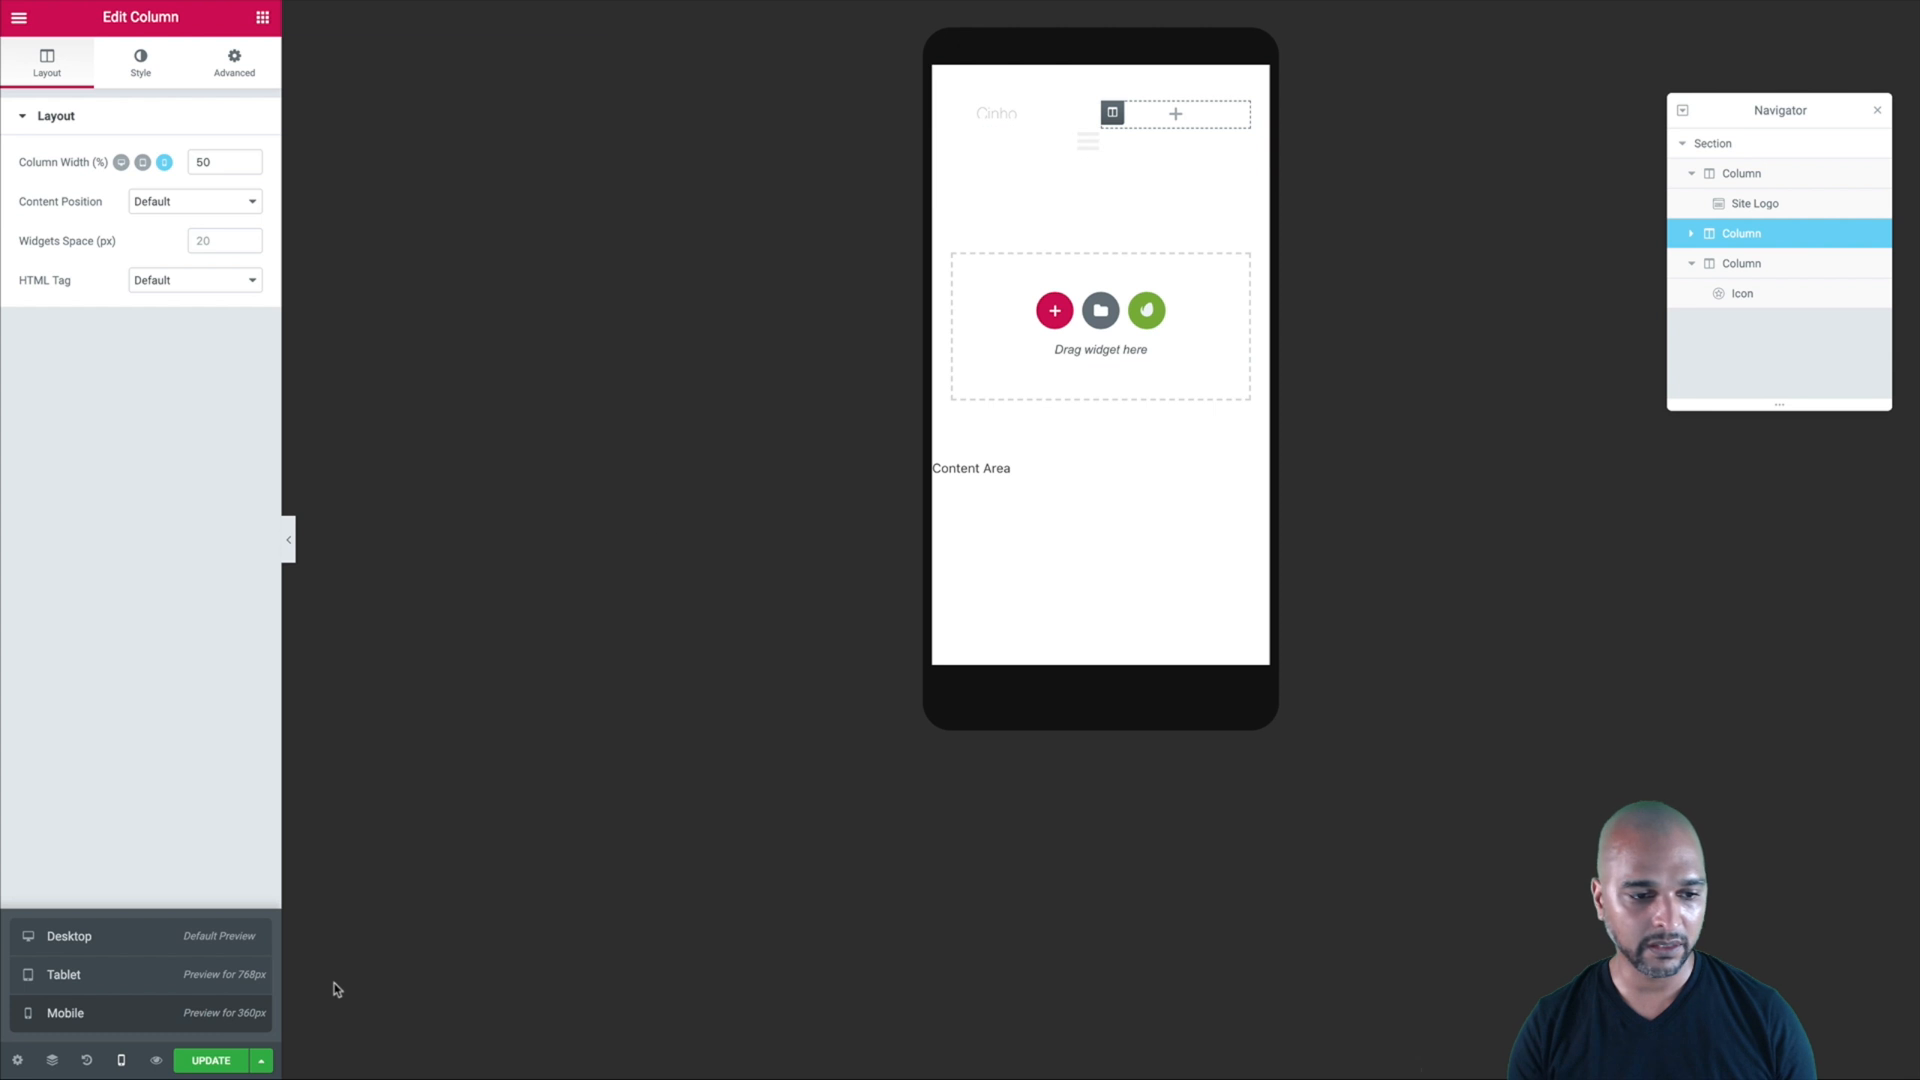
pyautogui.click(80, 937)
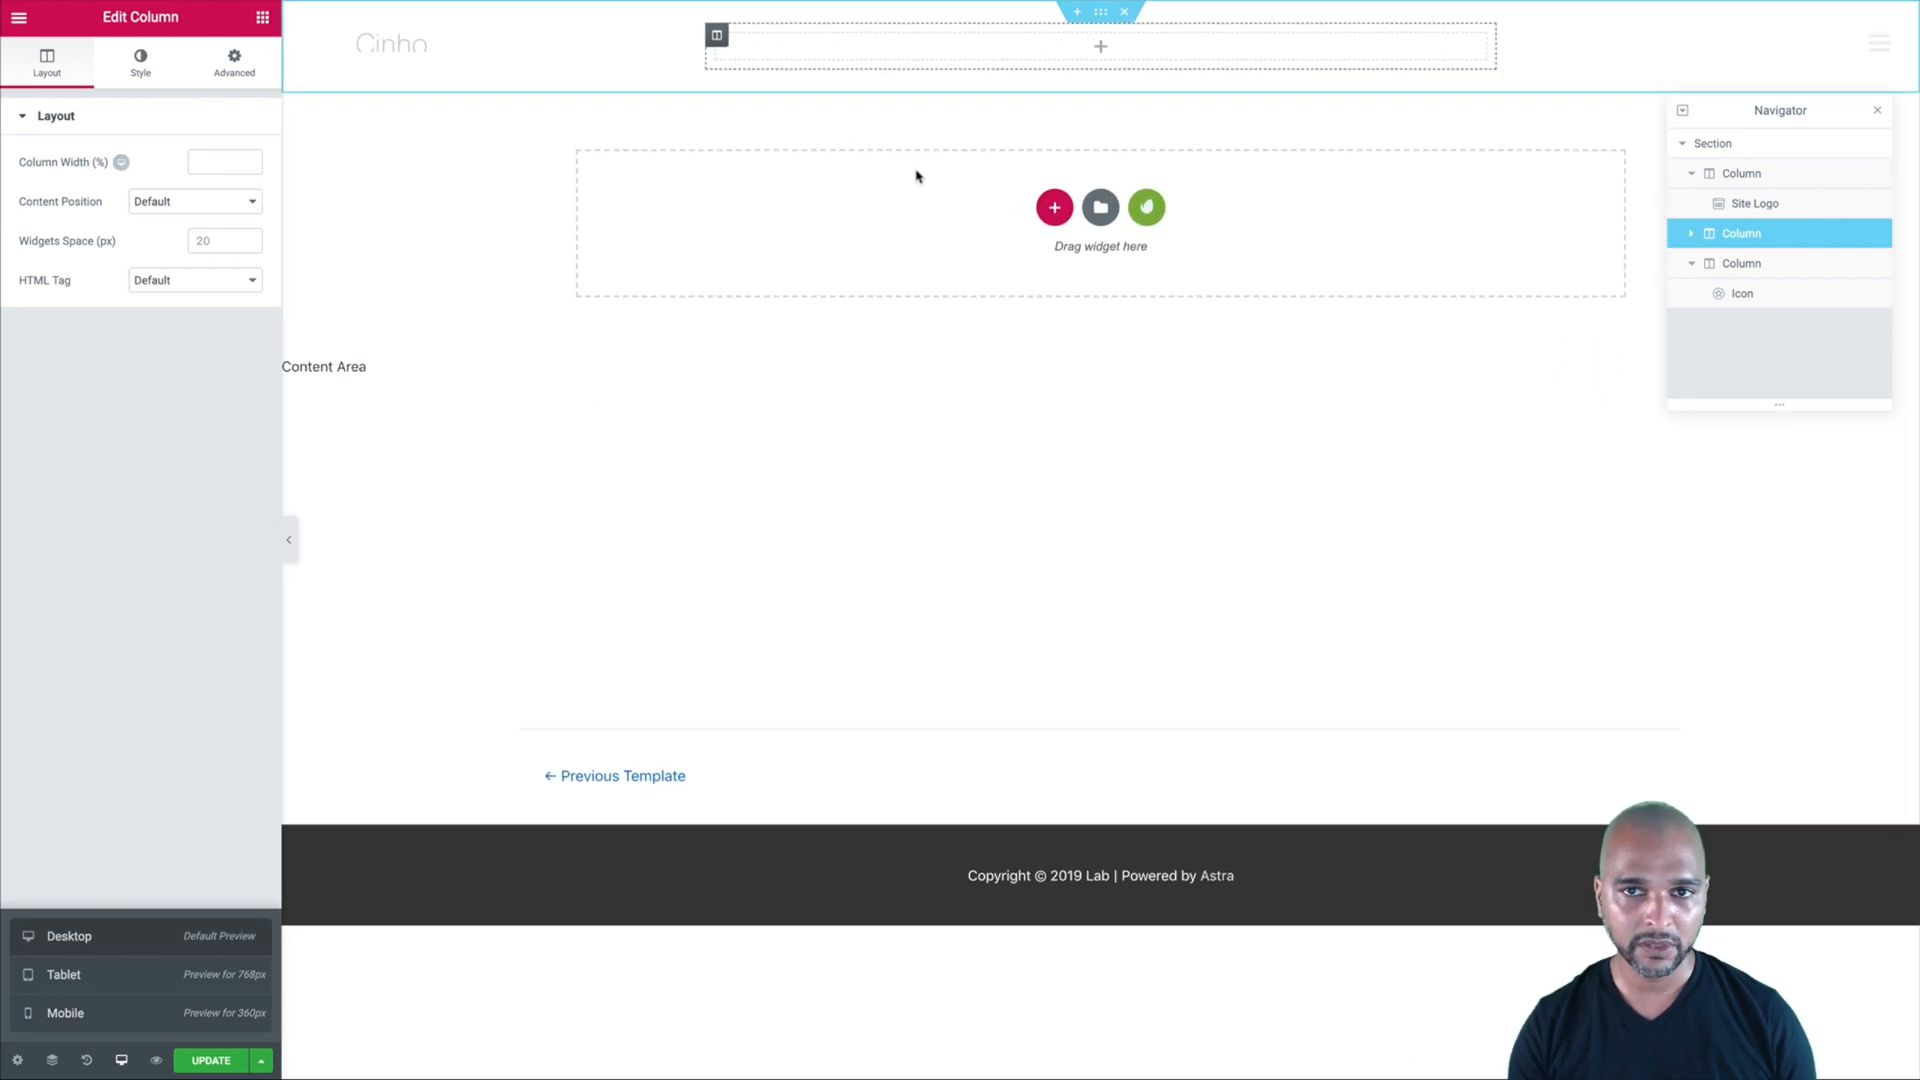
pyautogui.click(72, 1013)
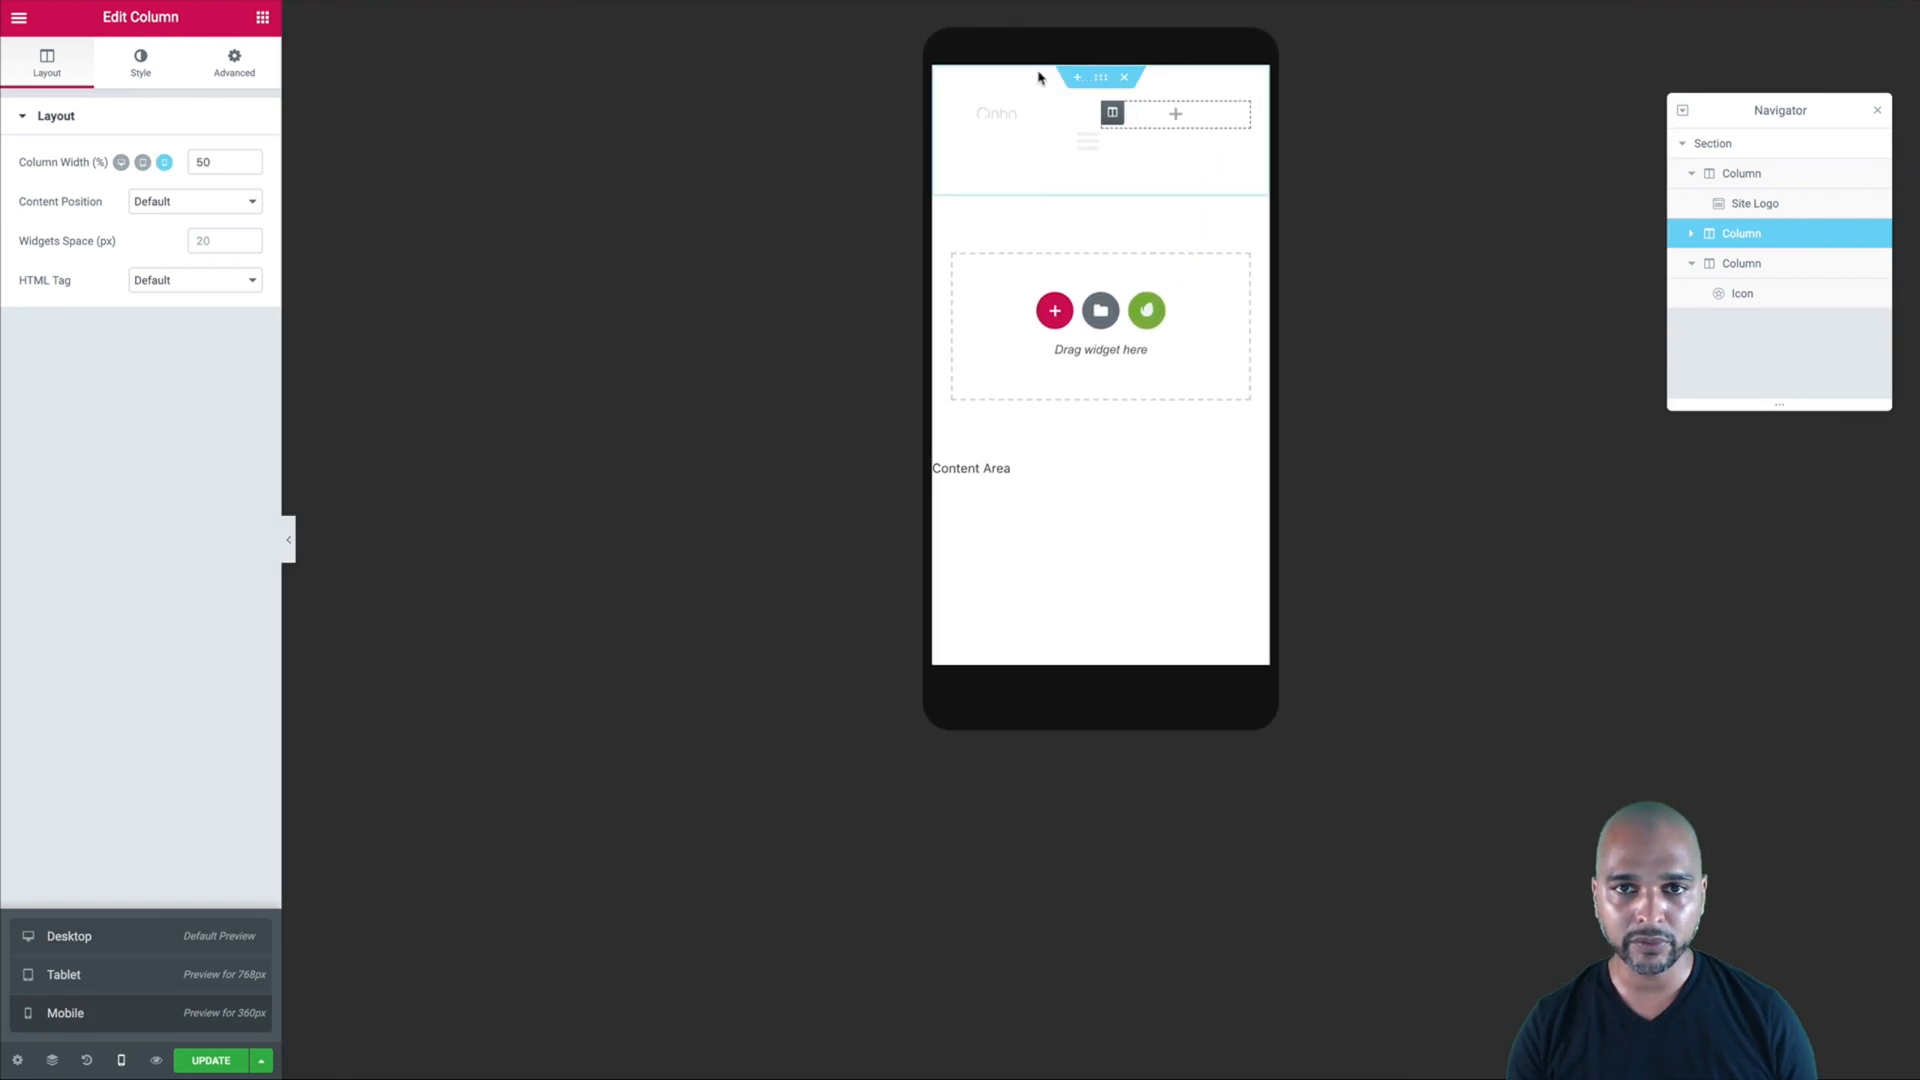
pyautogui.click(962, 114)
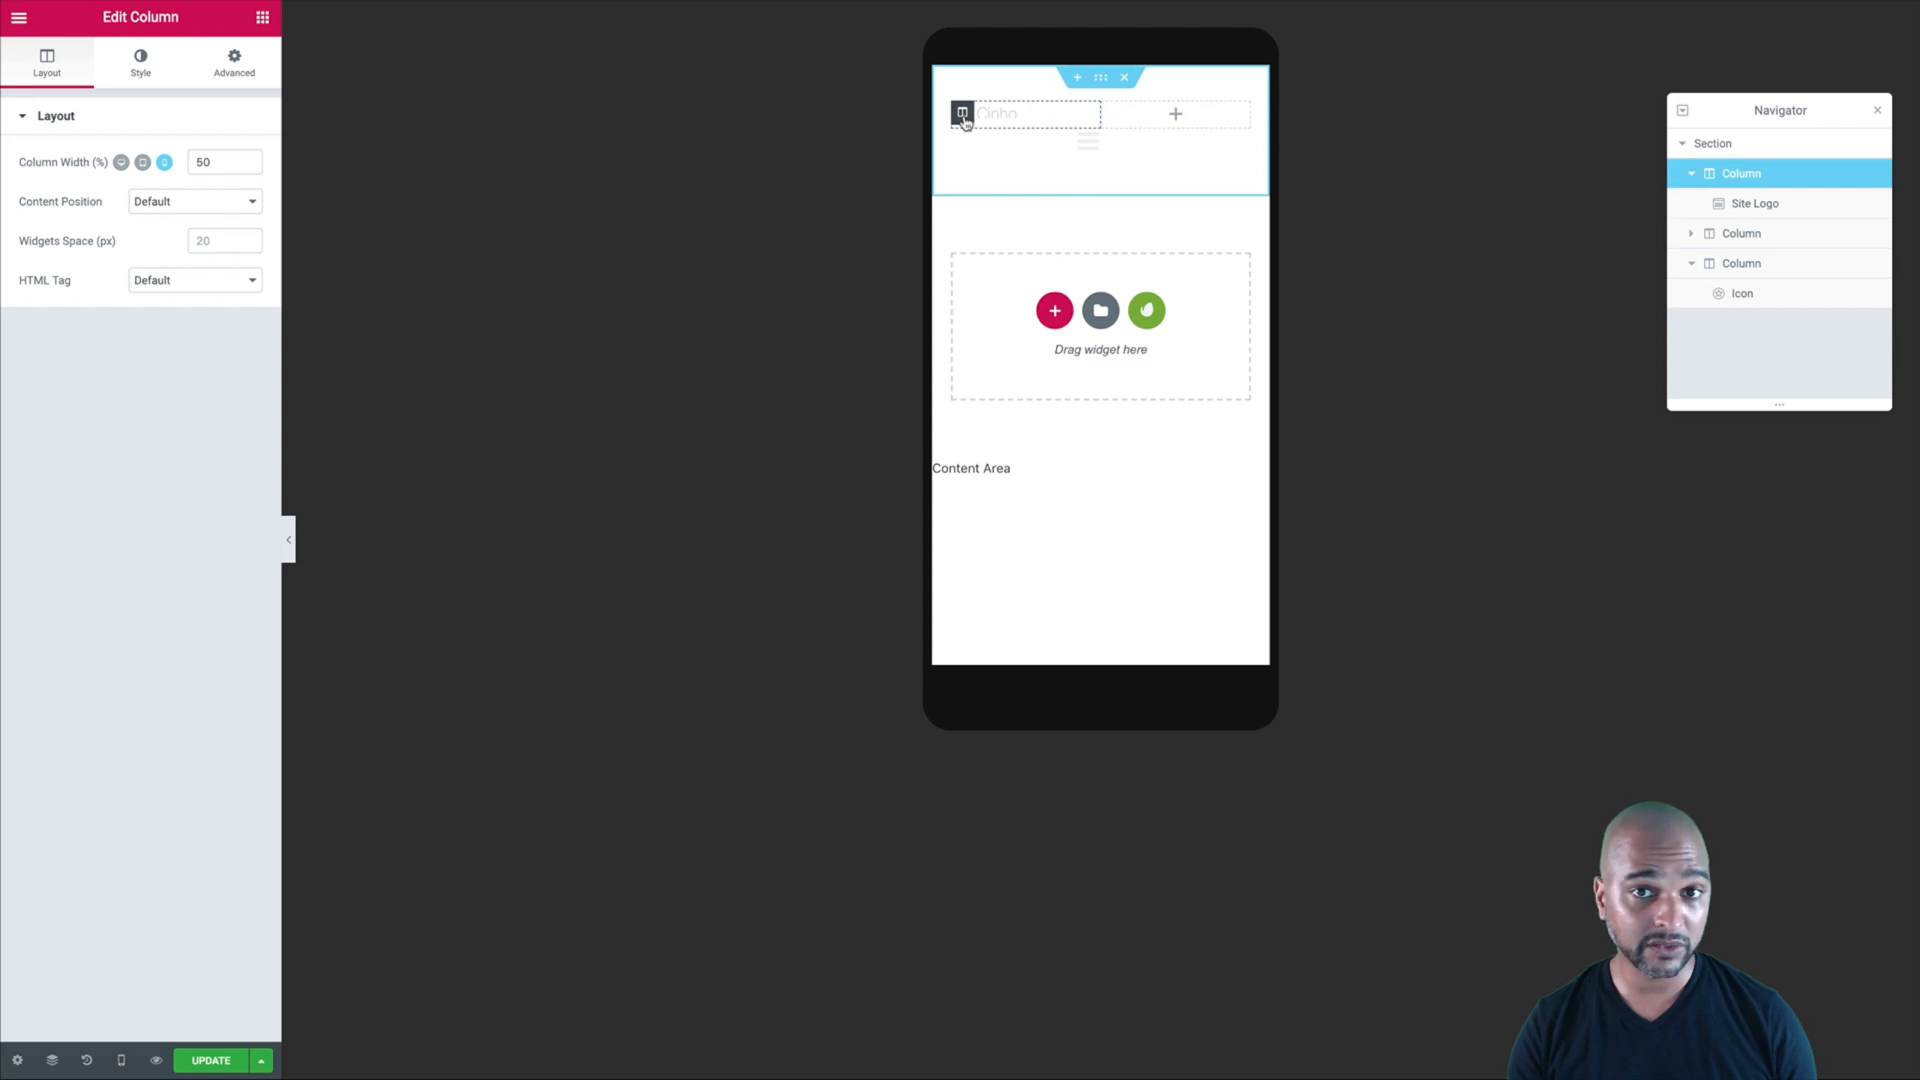
pyautogui.click(1112, 114)
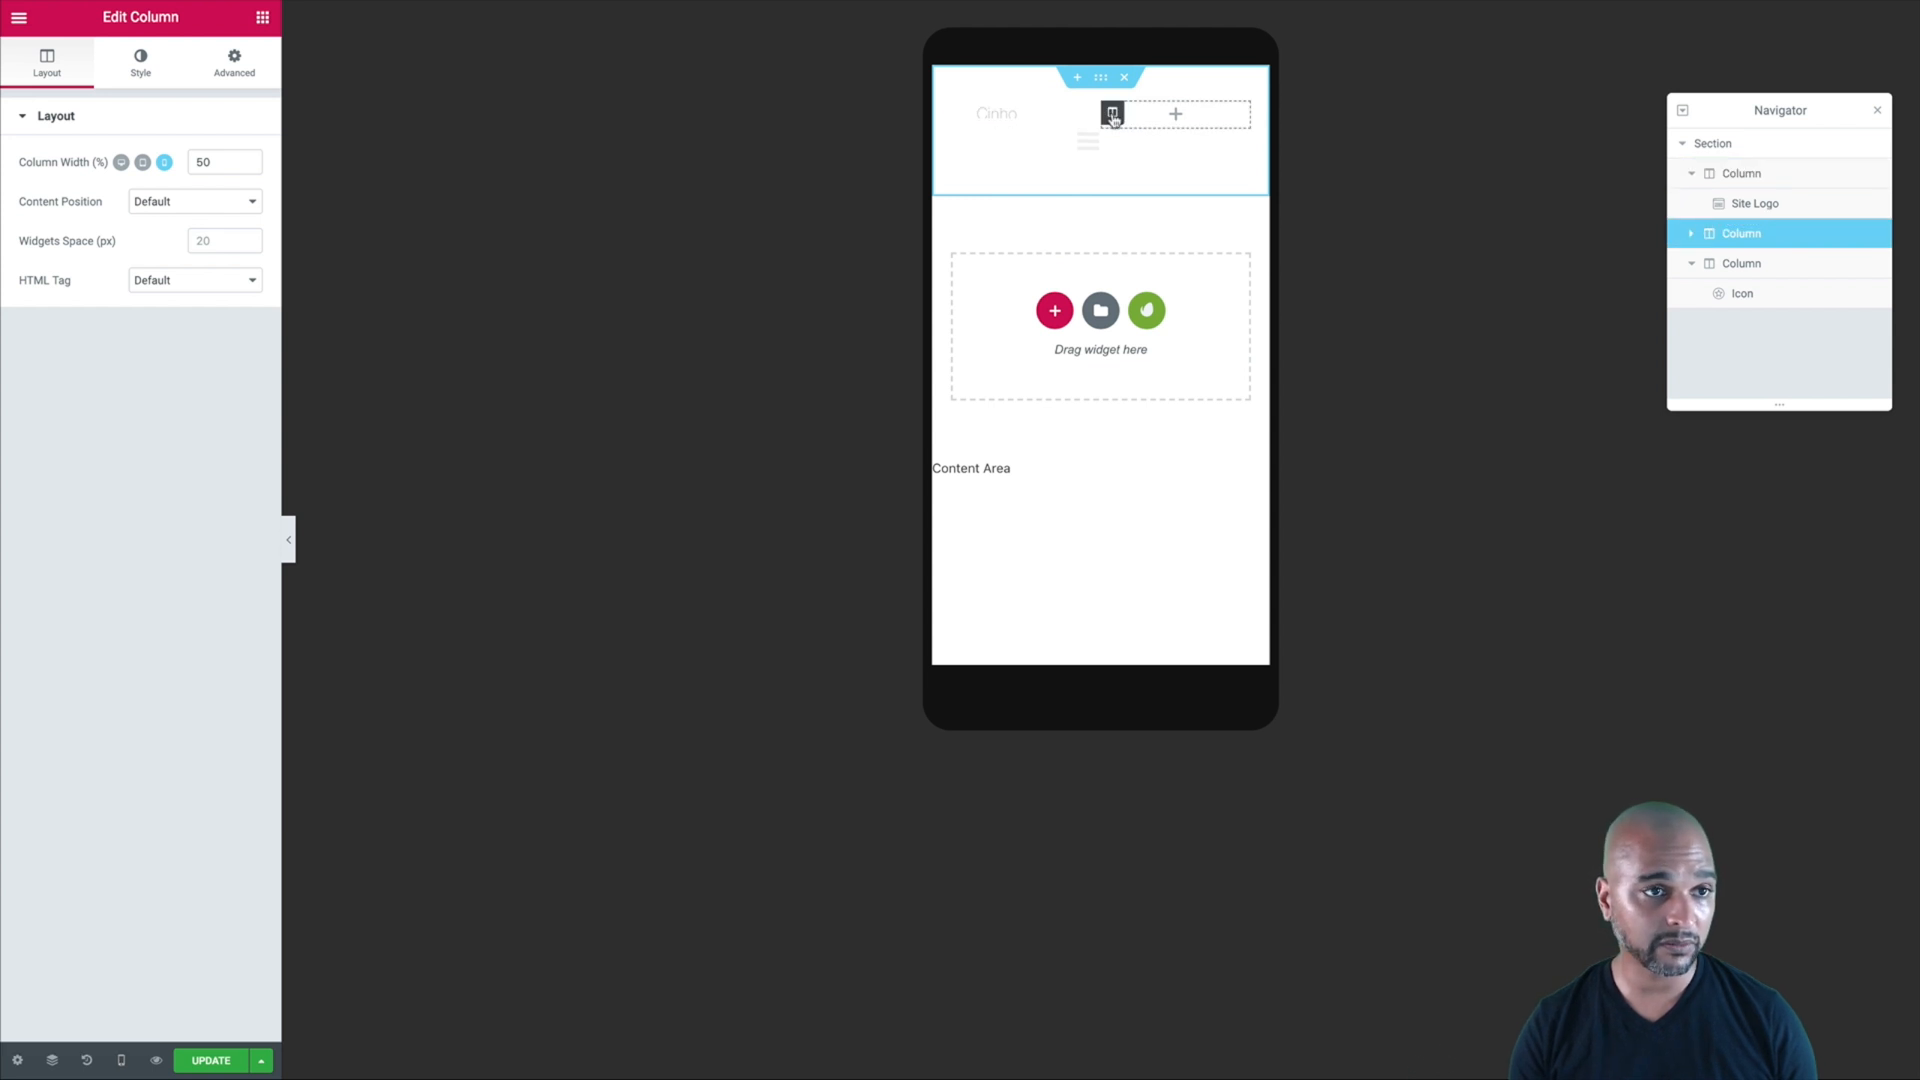
pyautogui.click(964, 145)
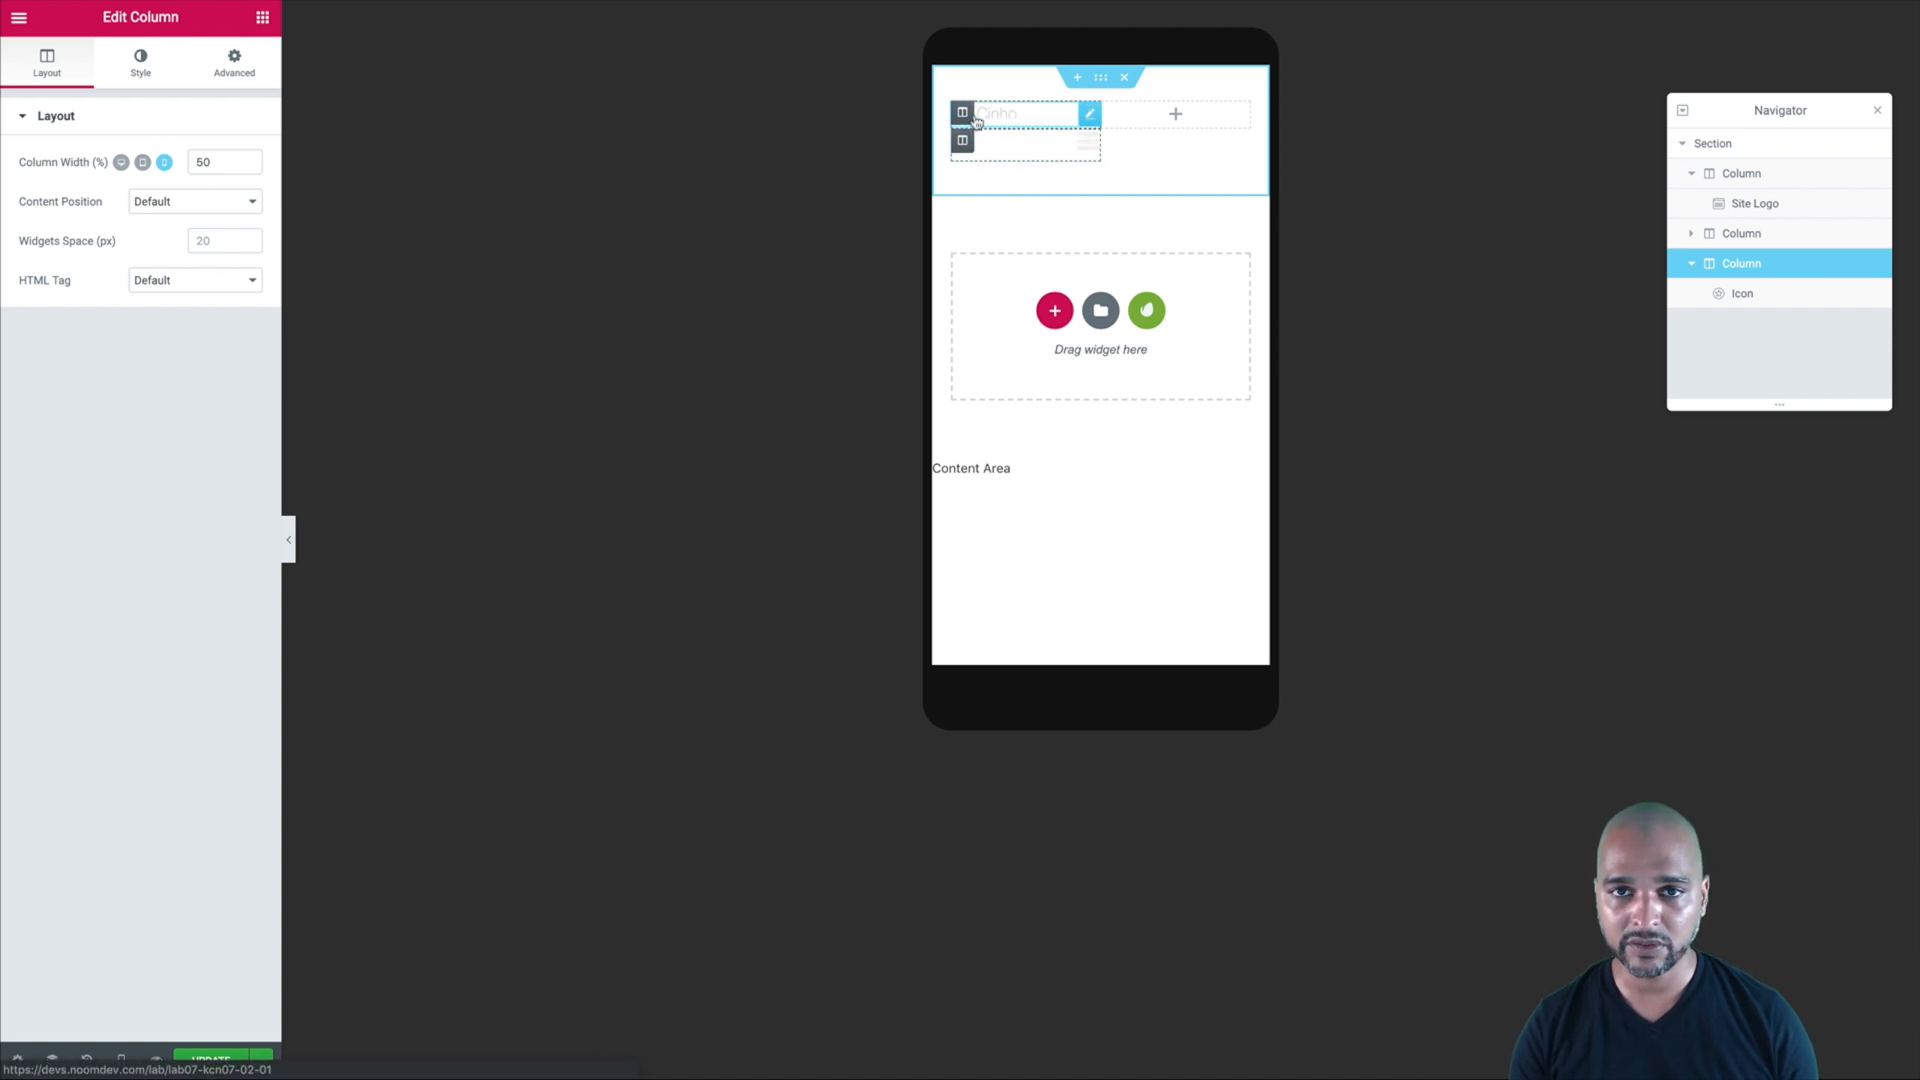
pyautogui.click(1112, 114)
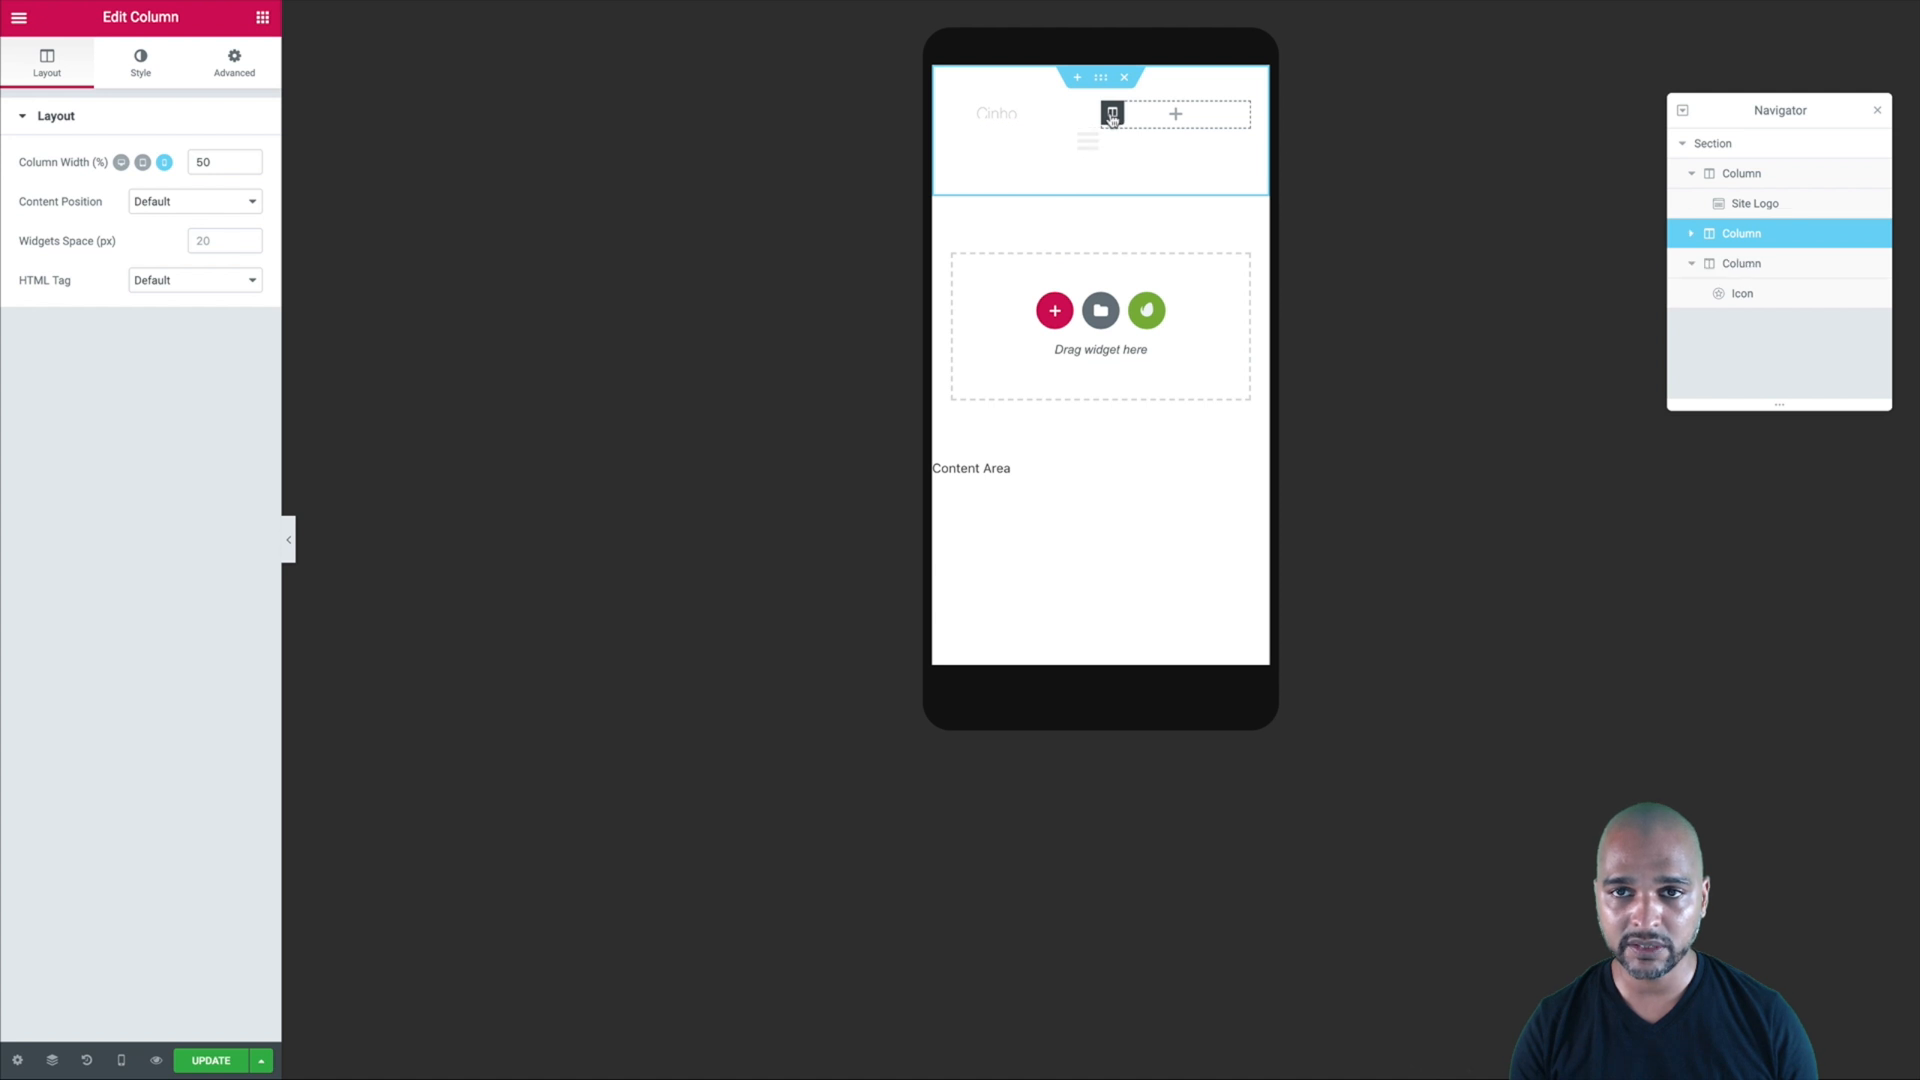
pyautogui.click(194, 162)
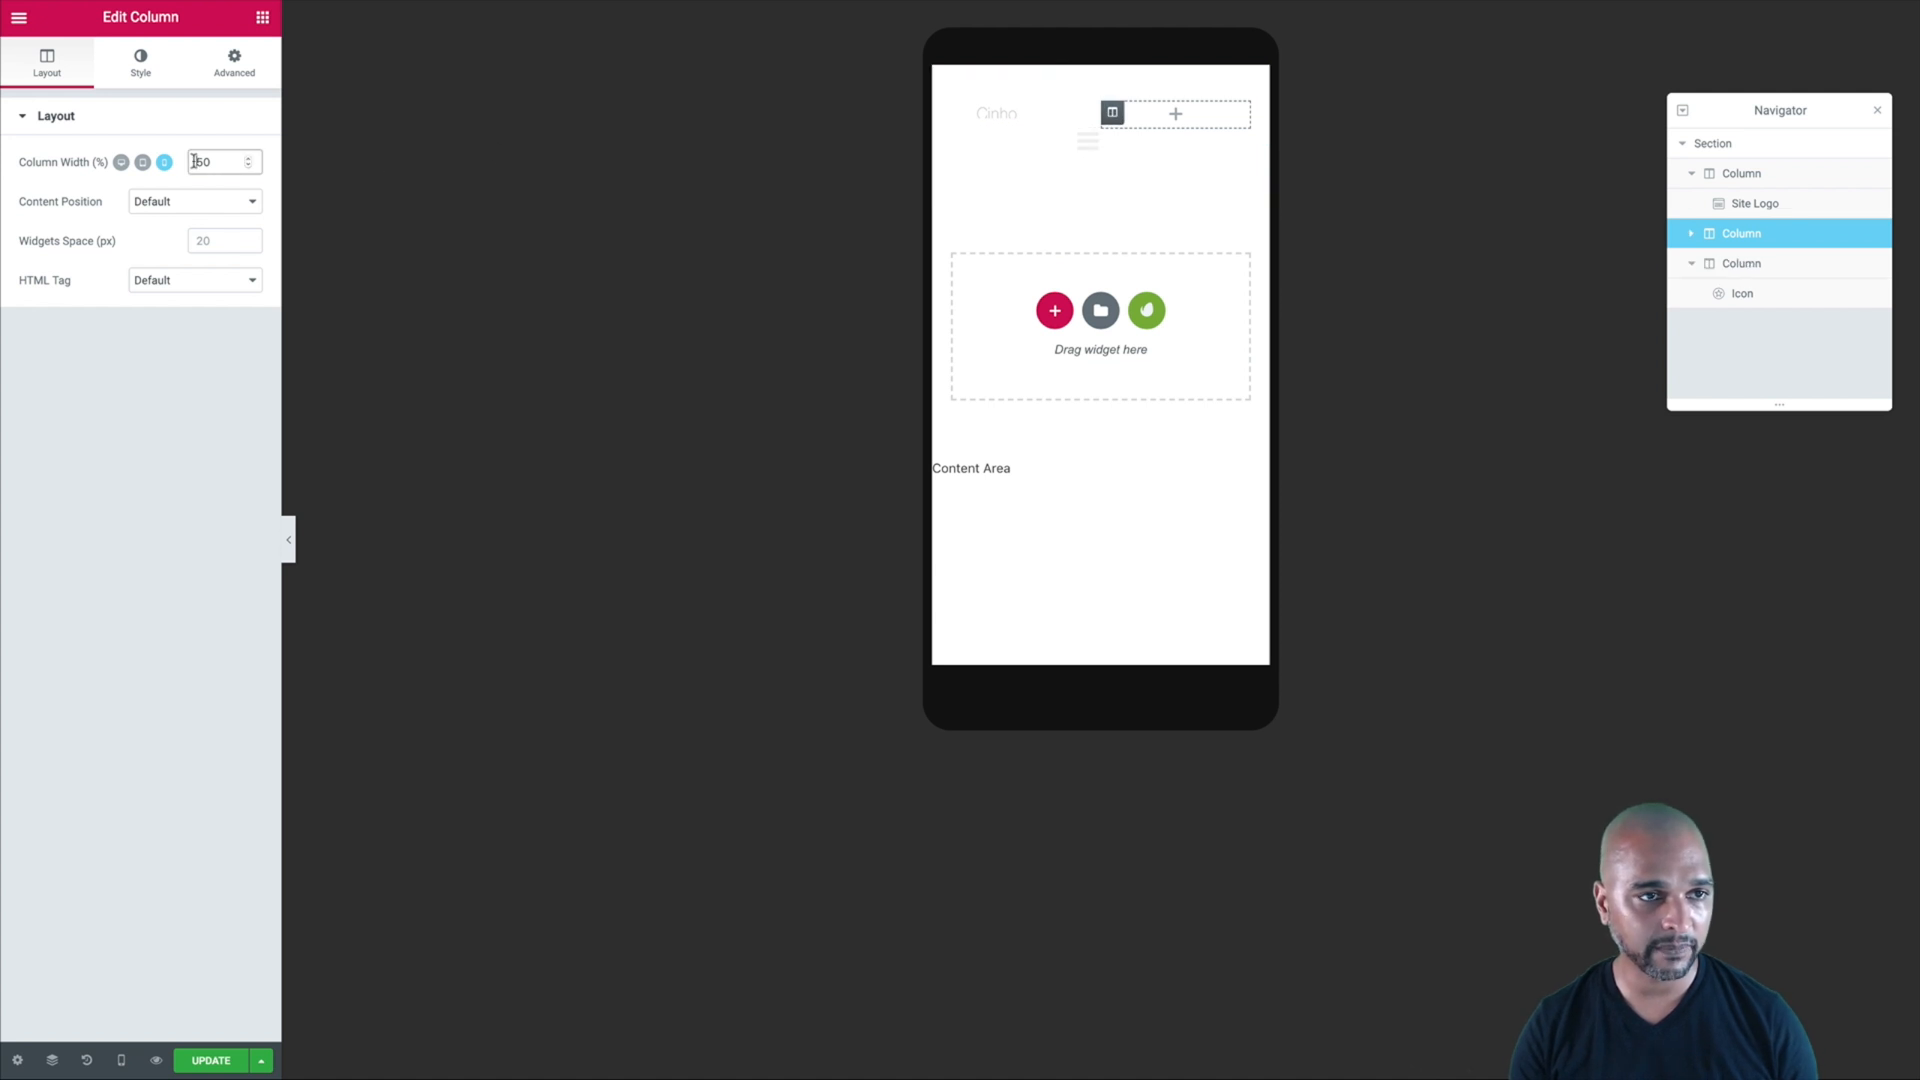
pyautogui.write('20')
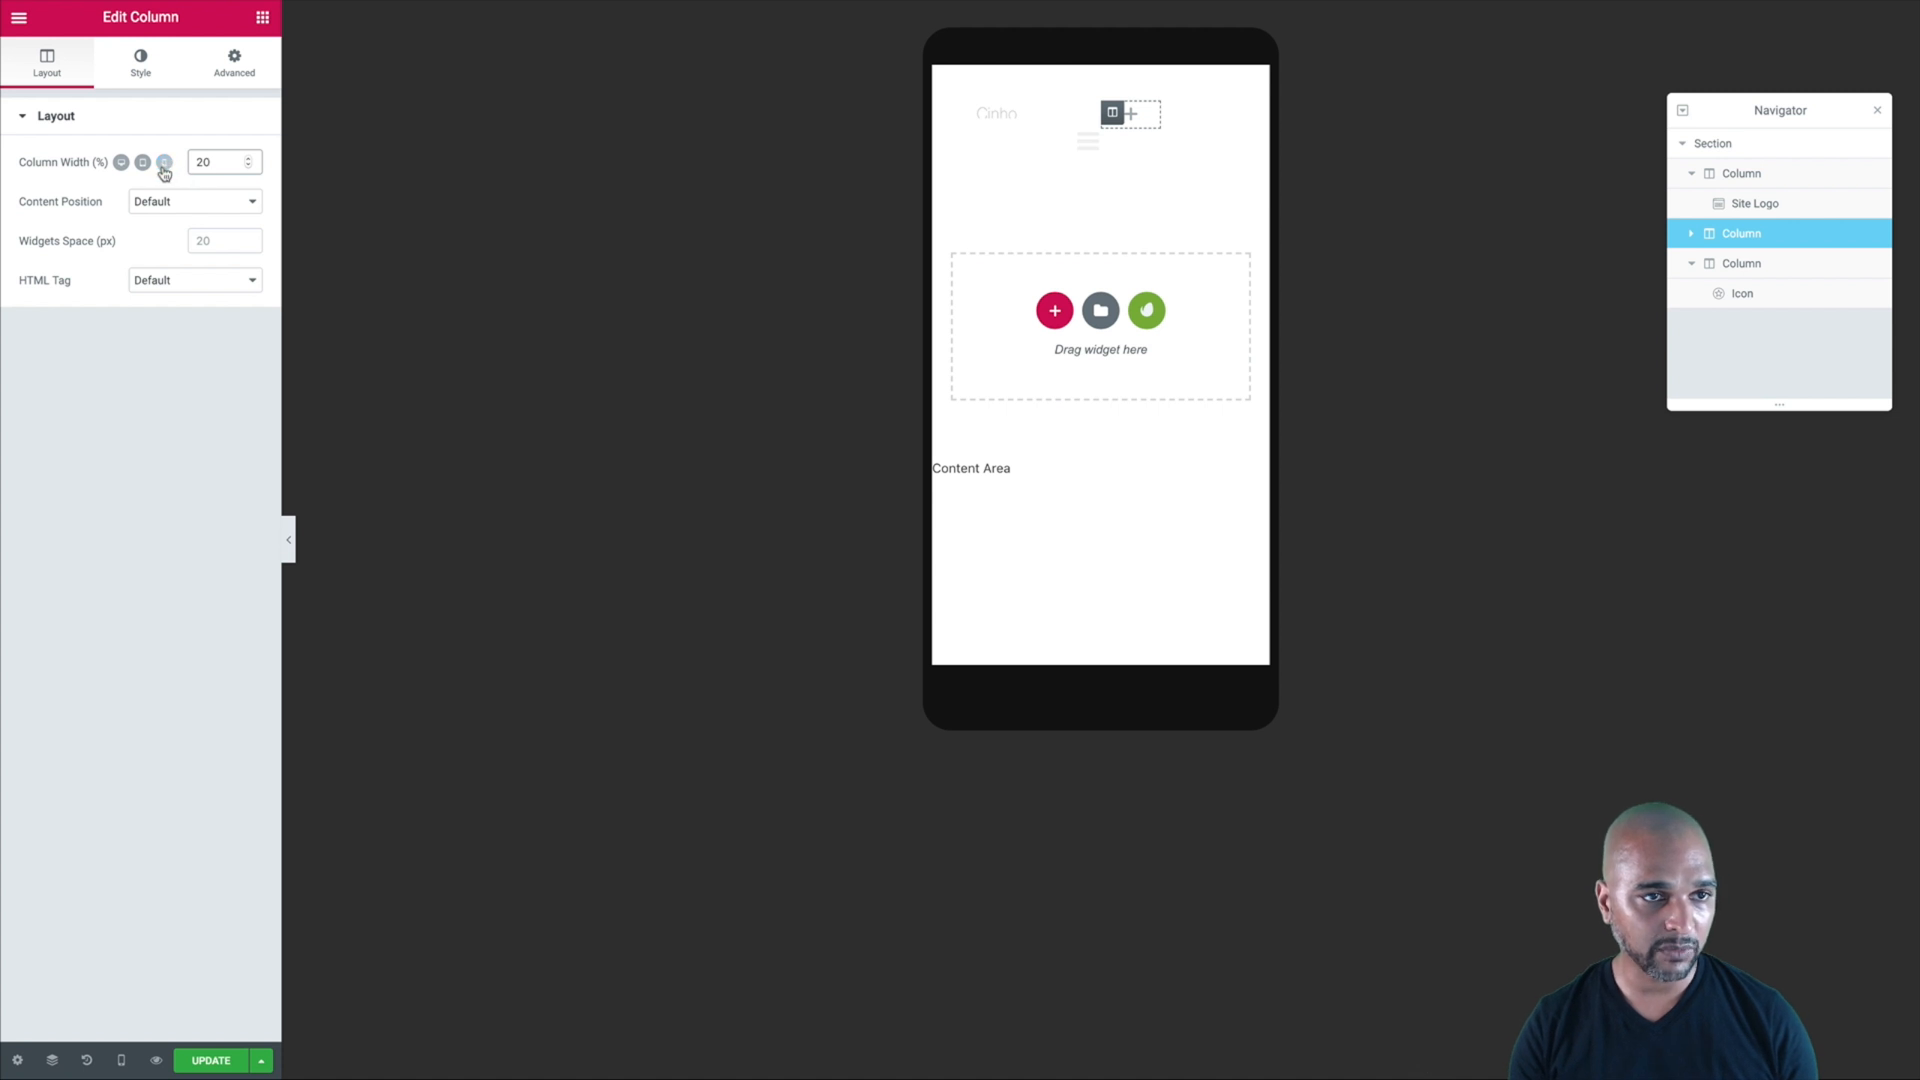
# - Set the mobile width of the column containing the bars icon to 30% and update the header template
pyautogui.click(961, 140)
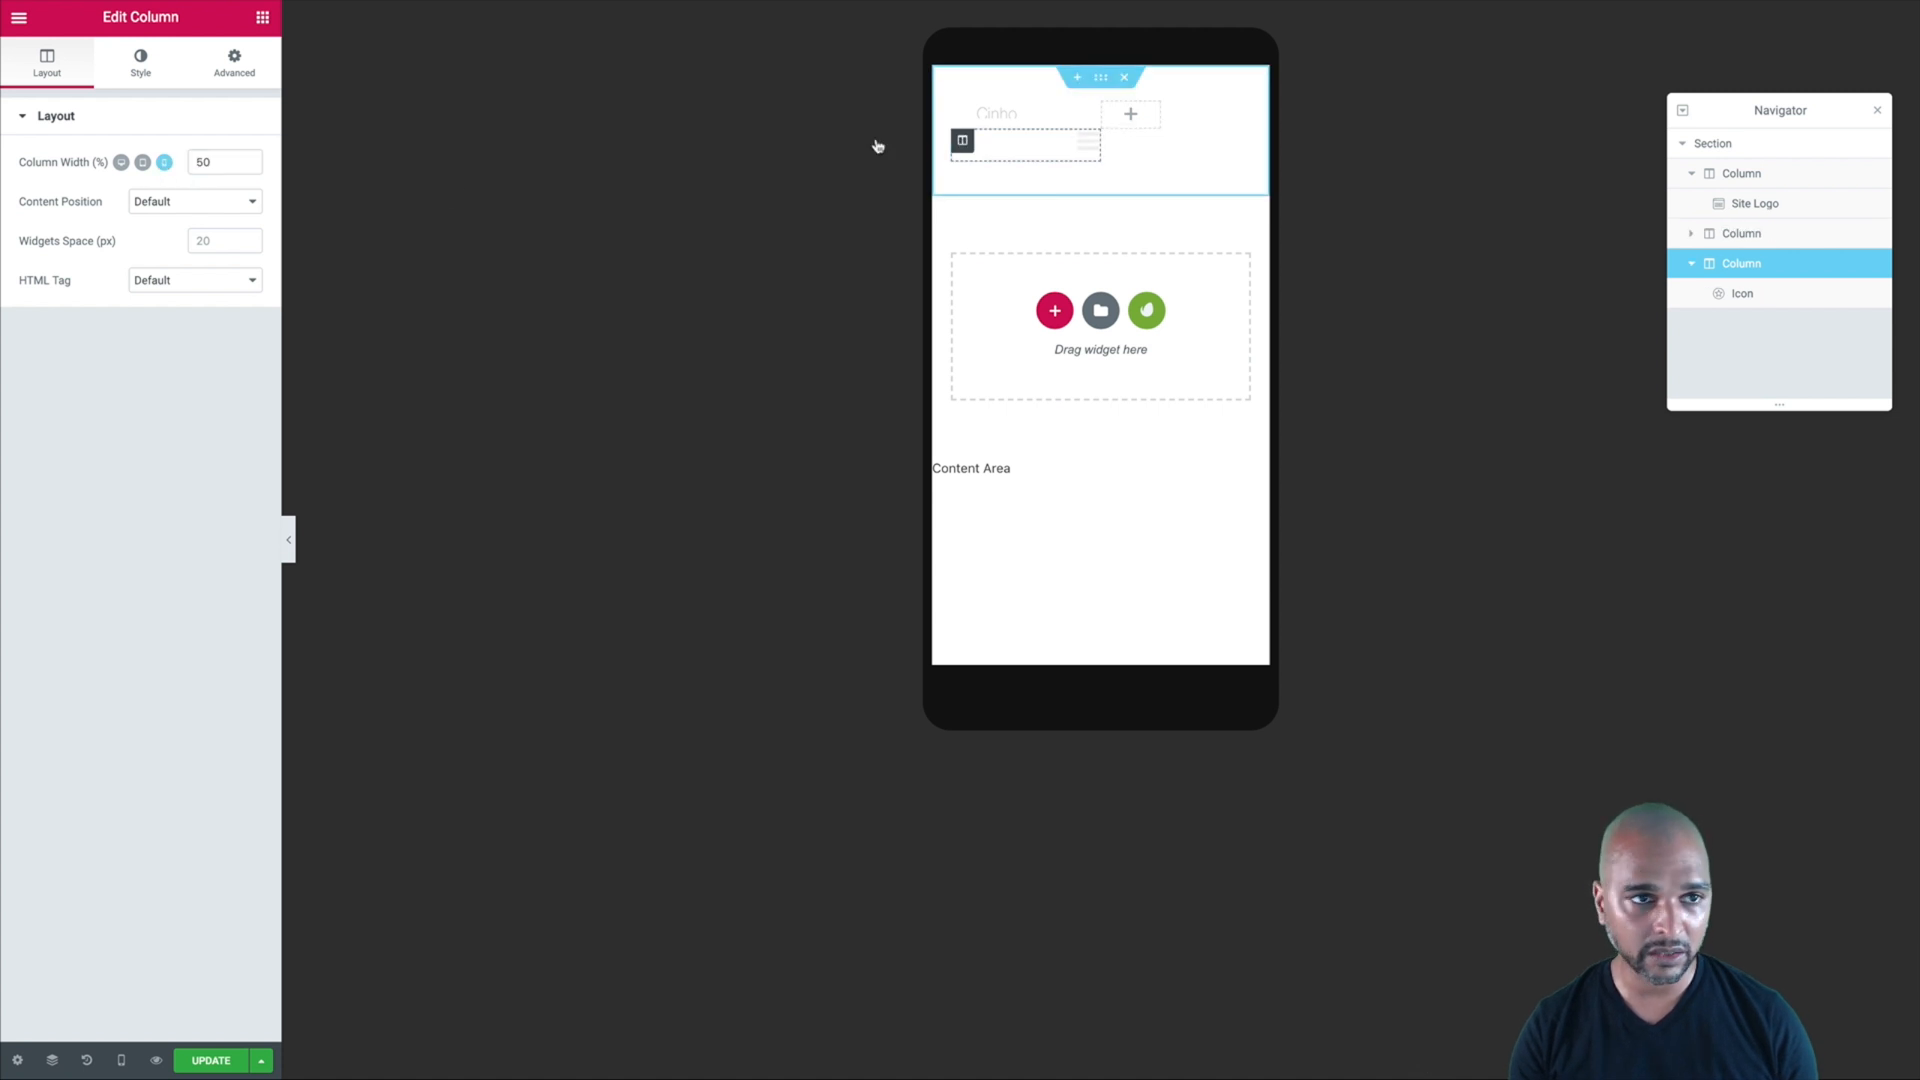
pyautogui.doubleClick(200, 160)
pyautogui.write('30')
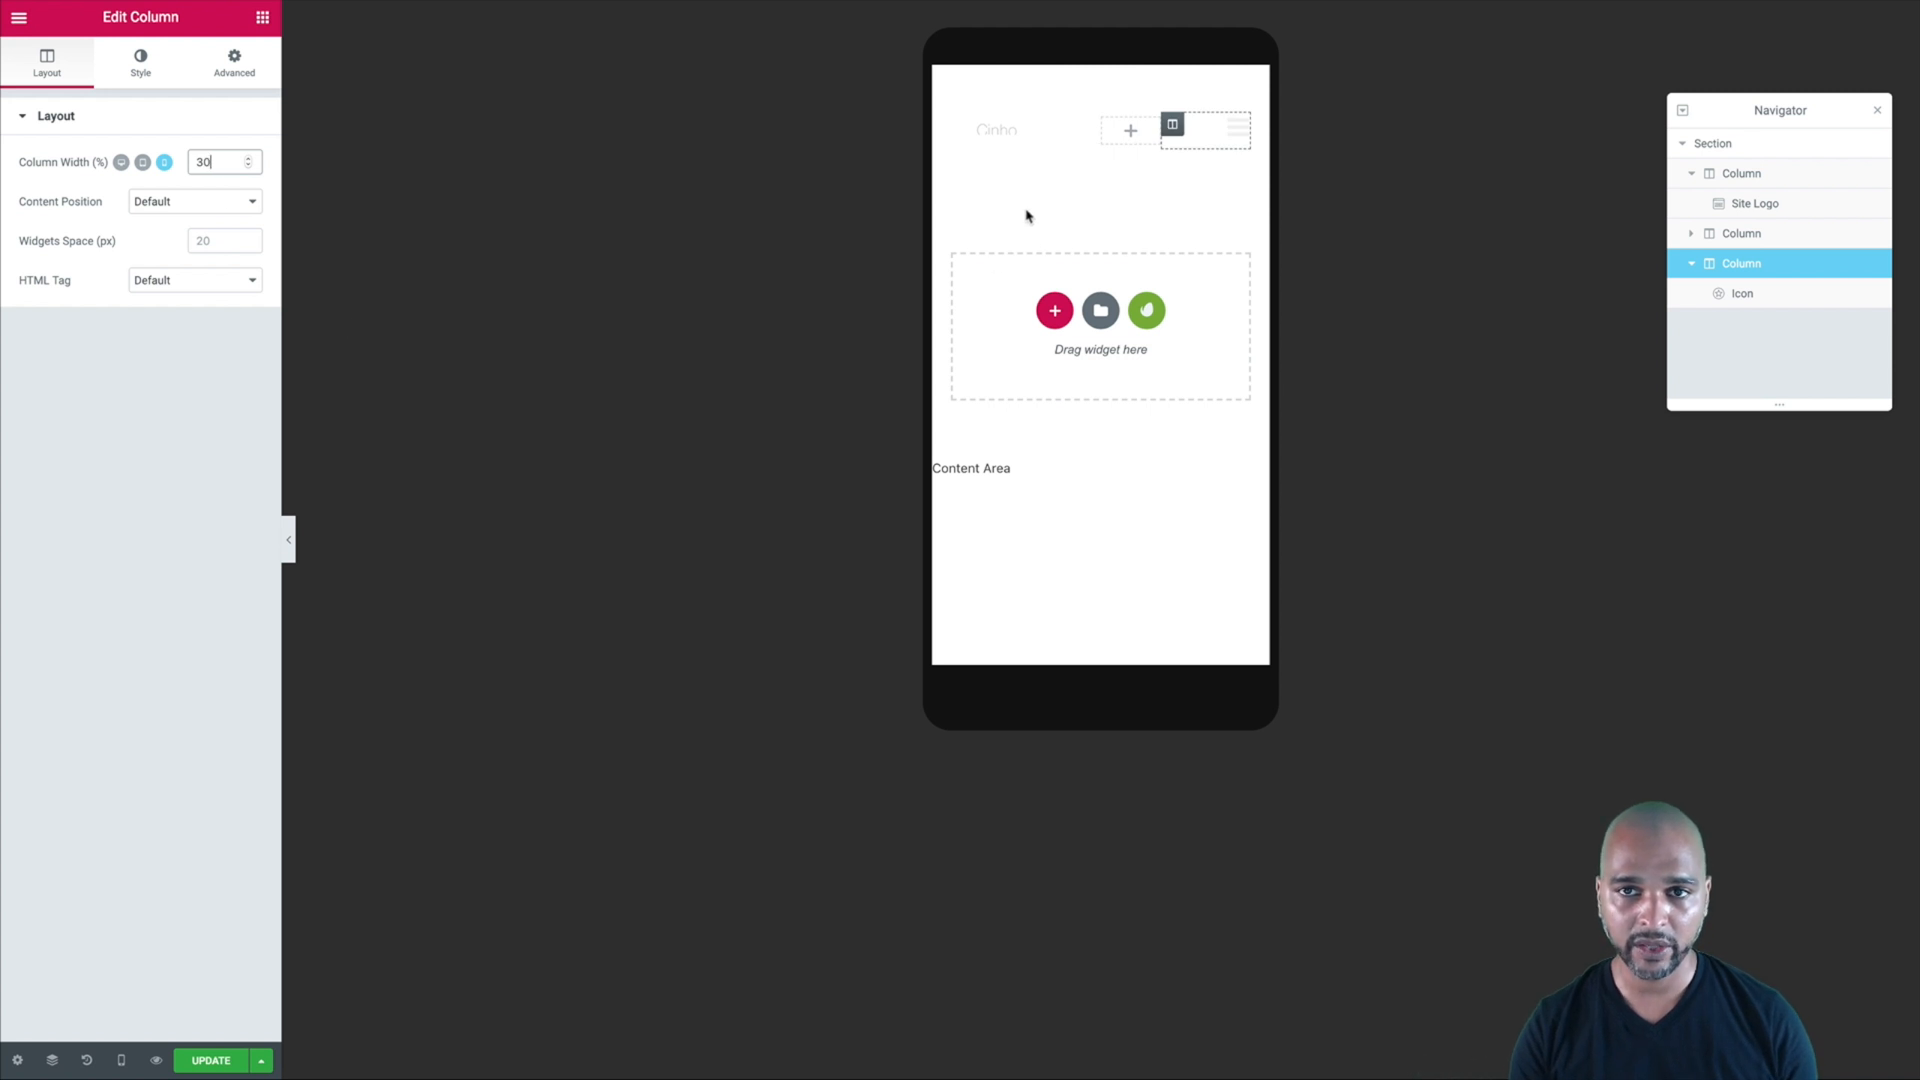
pyautogui.click(211, 1064)
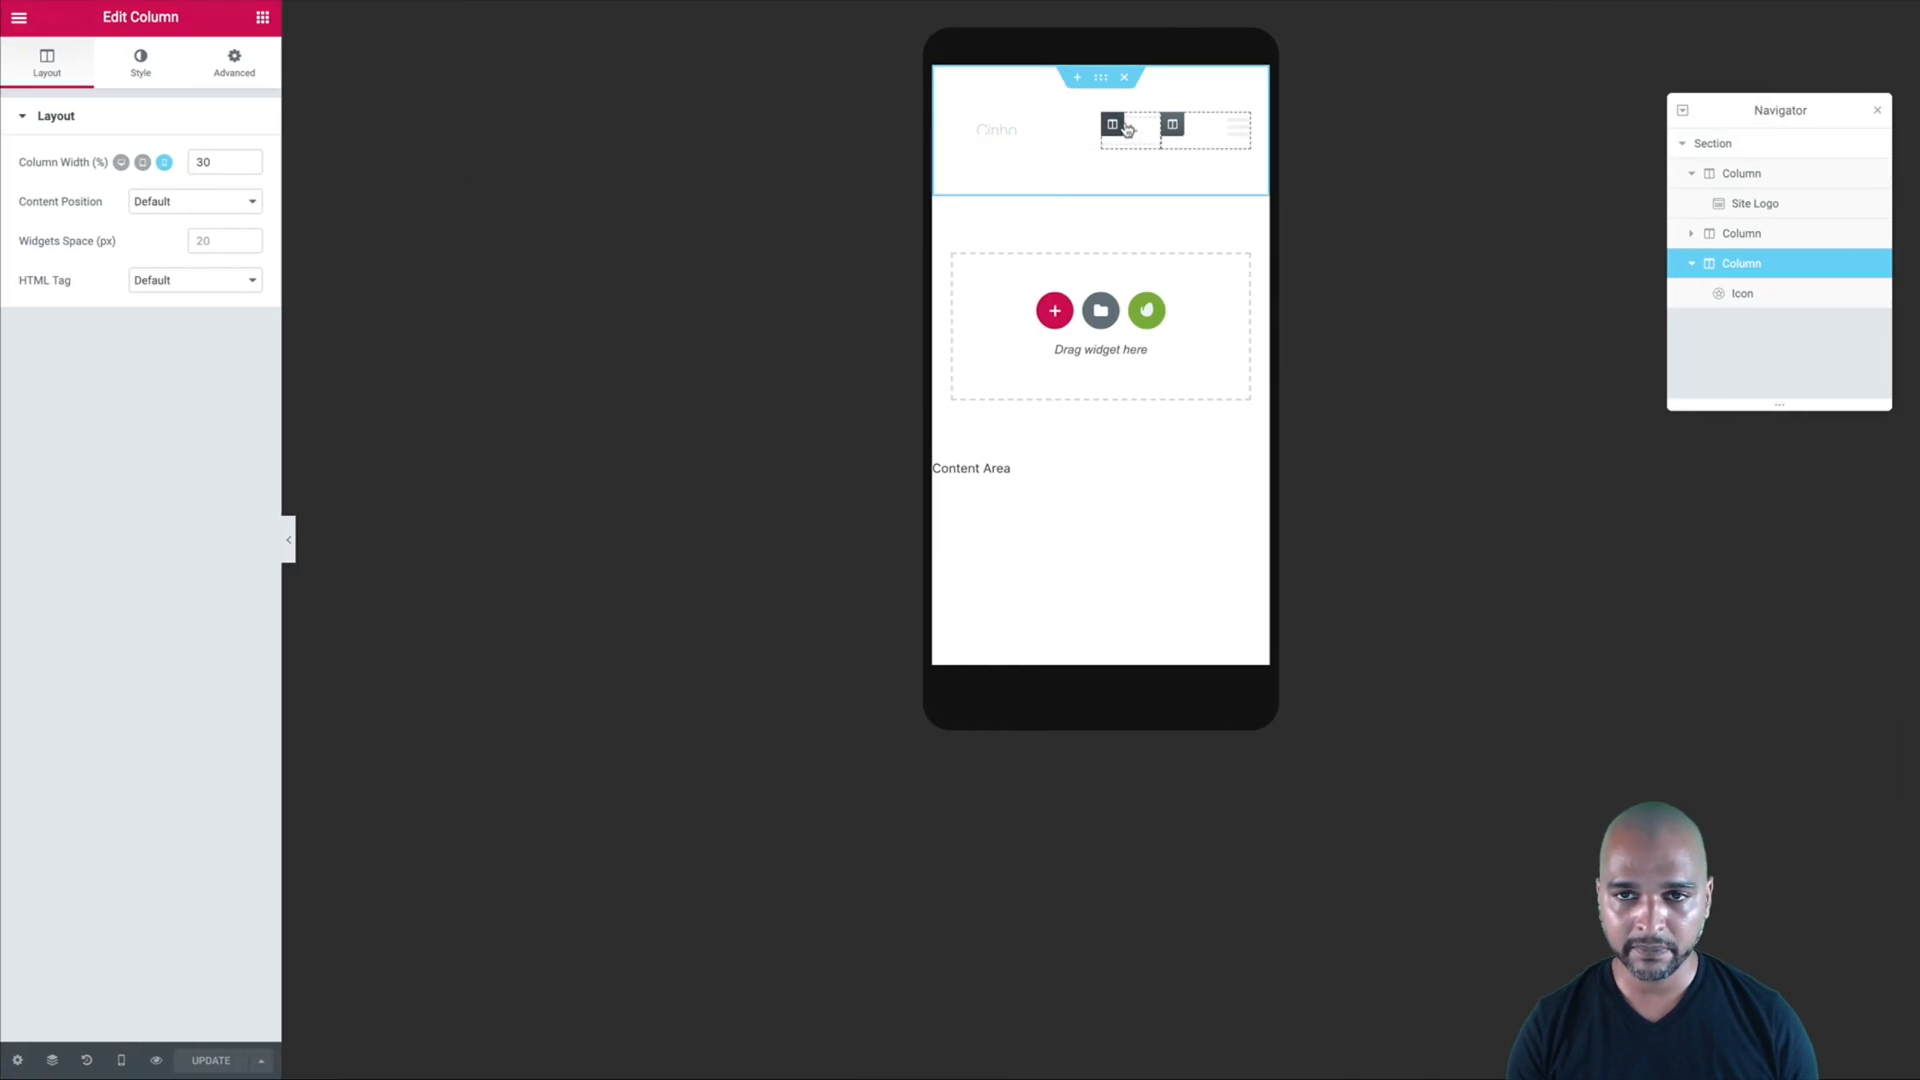
# - Set the bars icon column's mobile width to 20% and the site logo column's mobile width to 60%
pyautogui.doubleClick(203, 162)
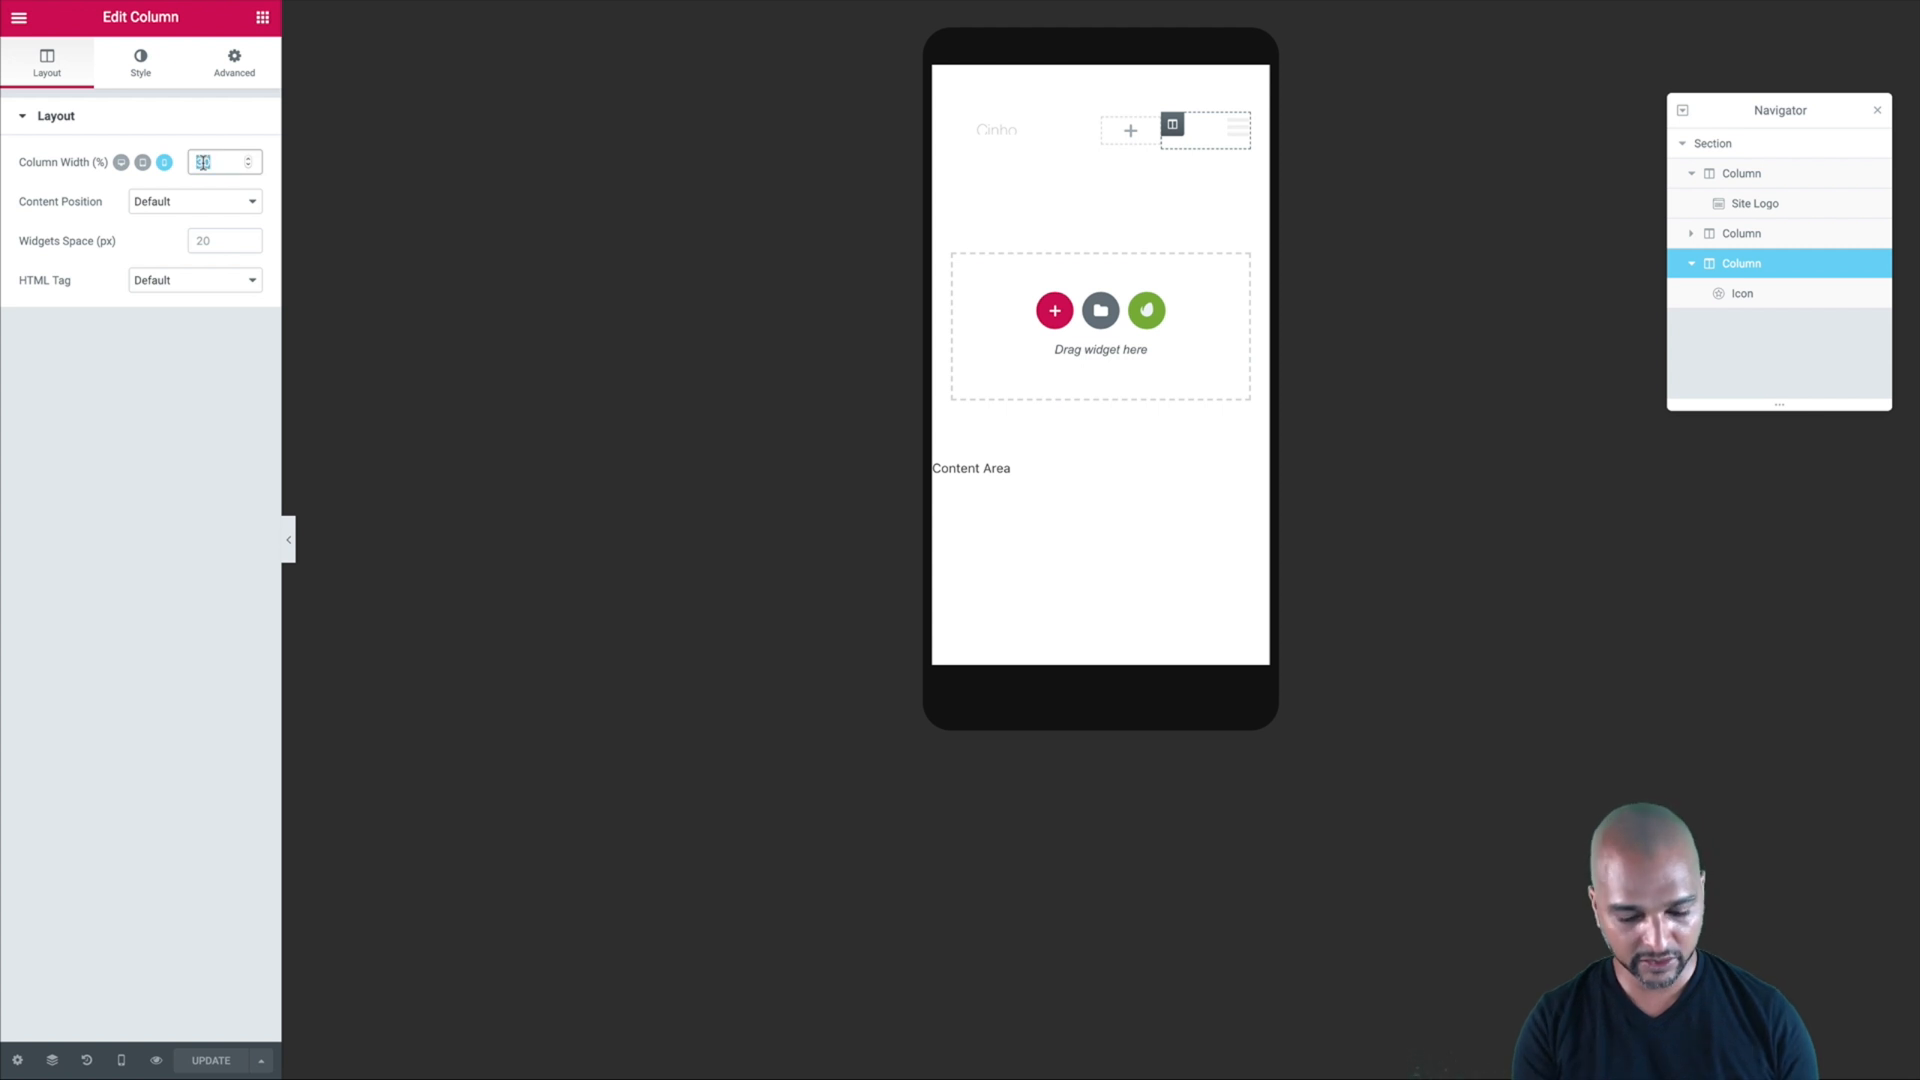
pyautogui.write('20')
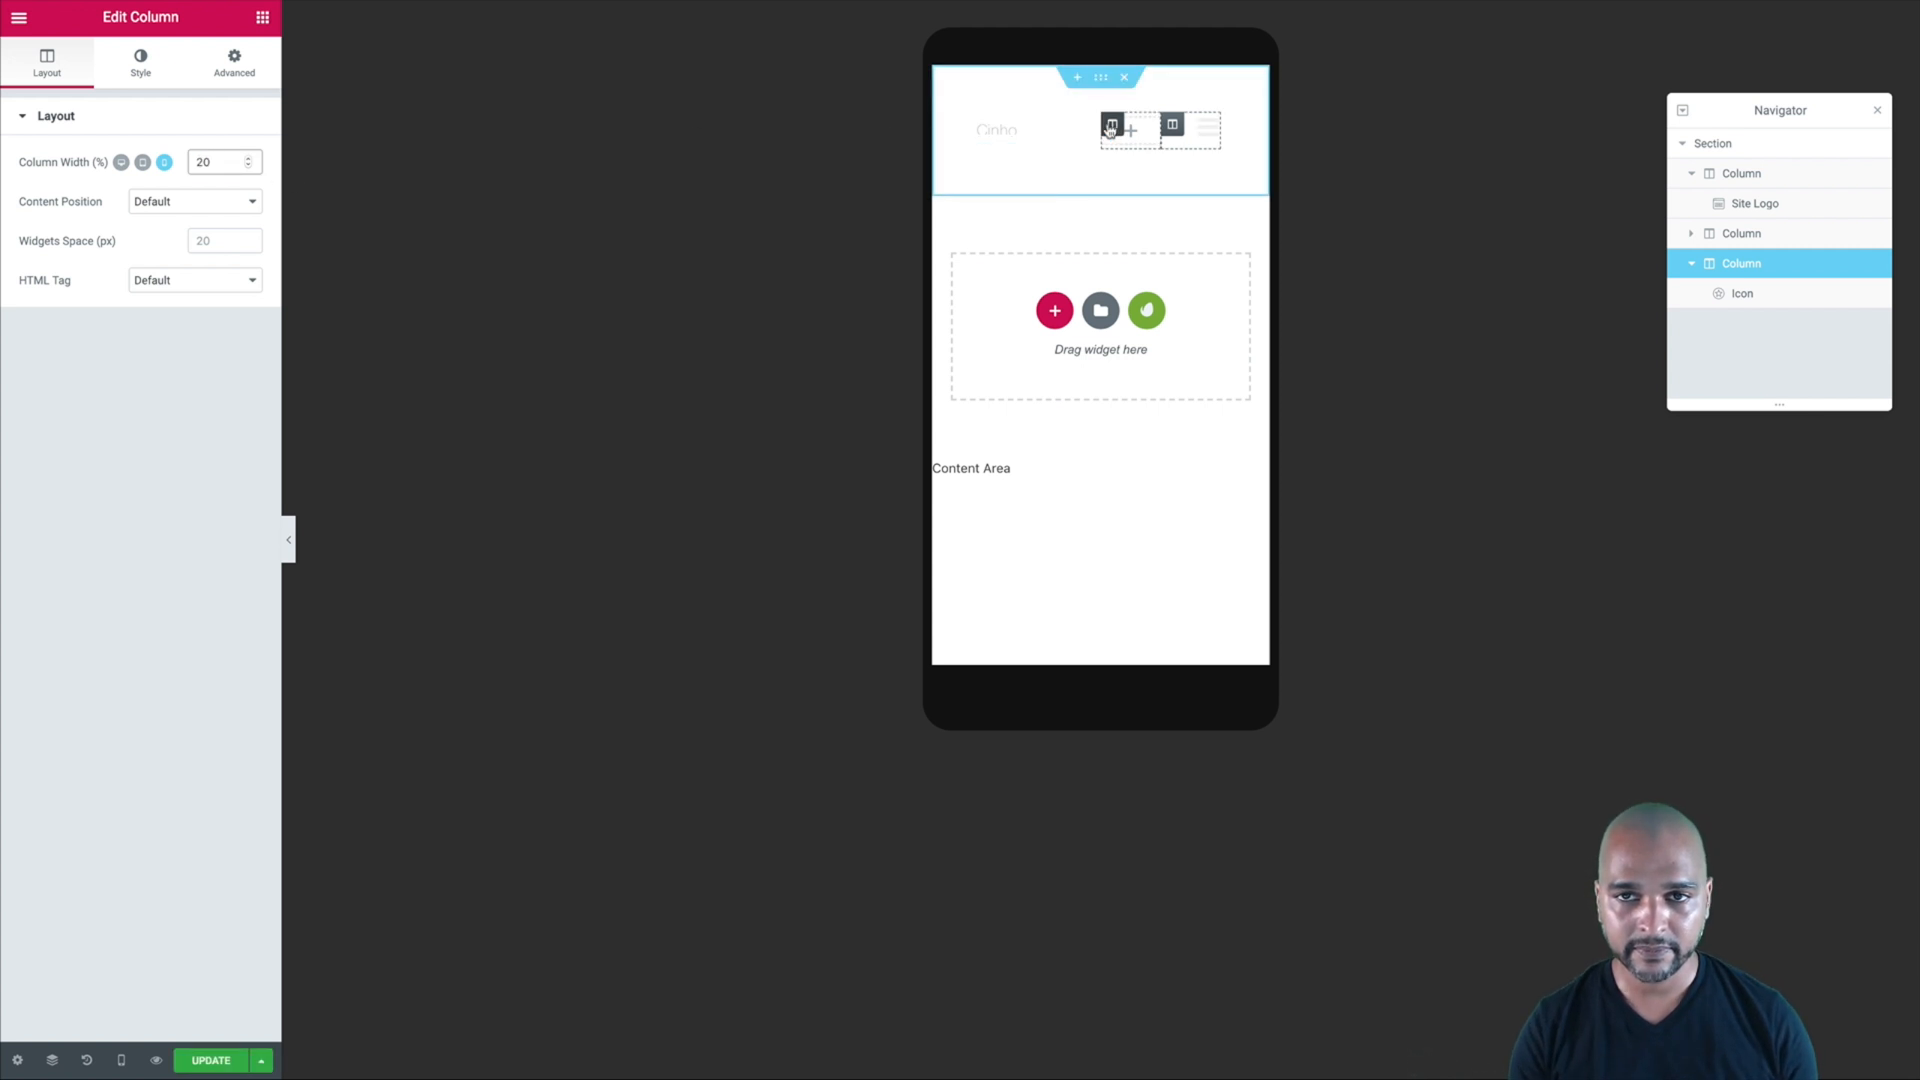
pyautogui.click(960, 123)
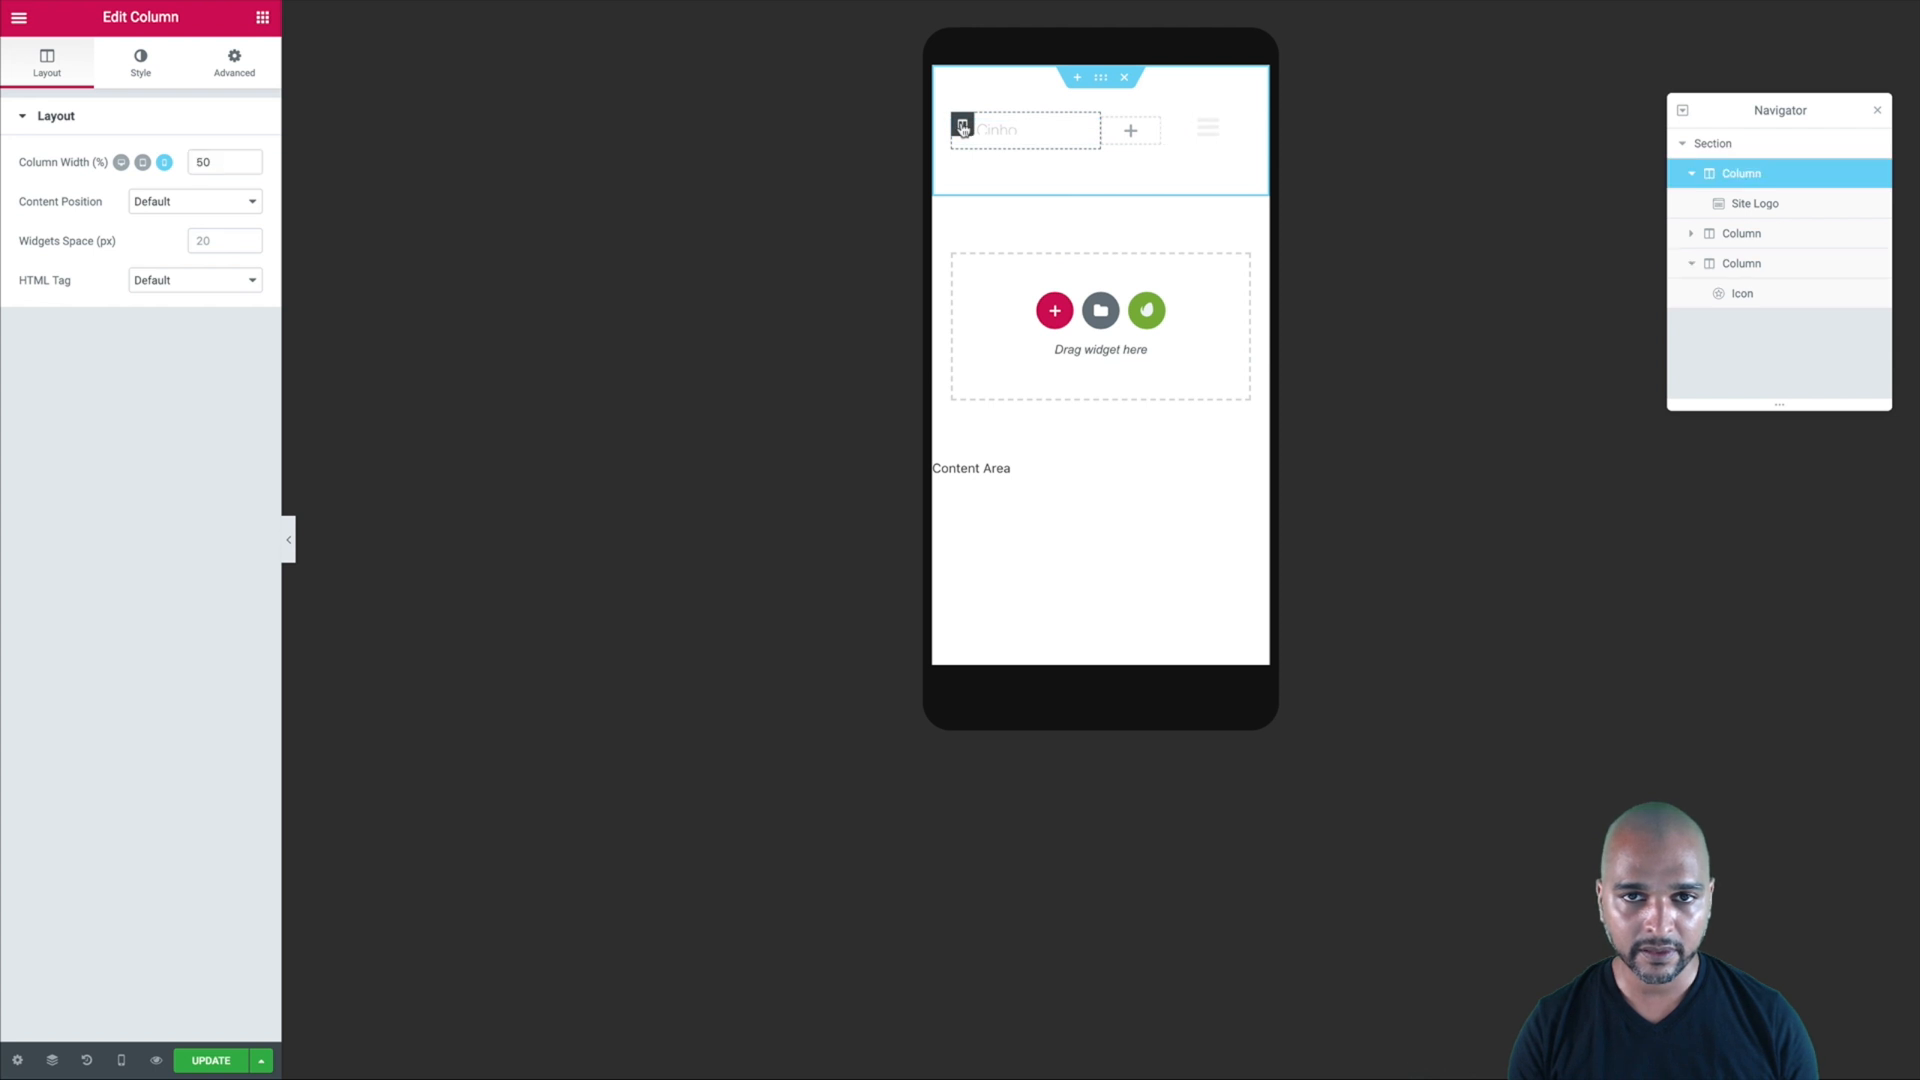
pyautogui.doubleClick(202, 163)
pyautogui.write('60')
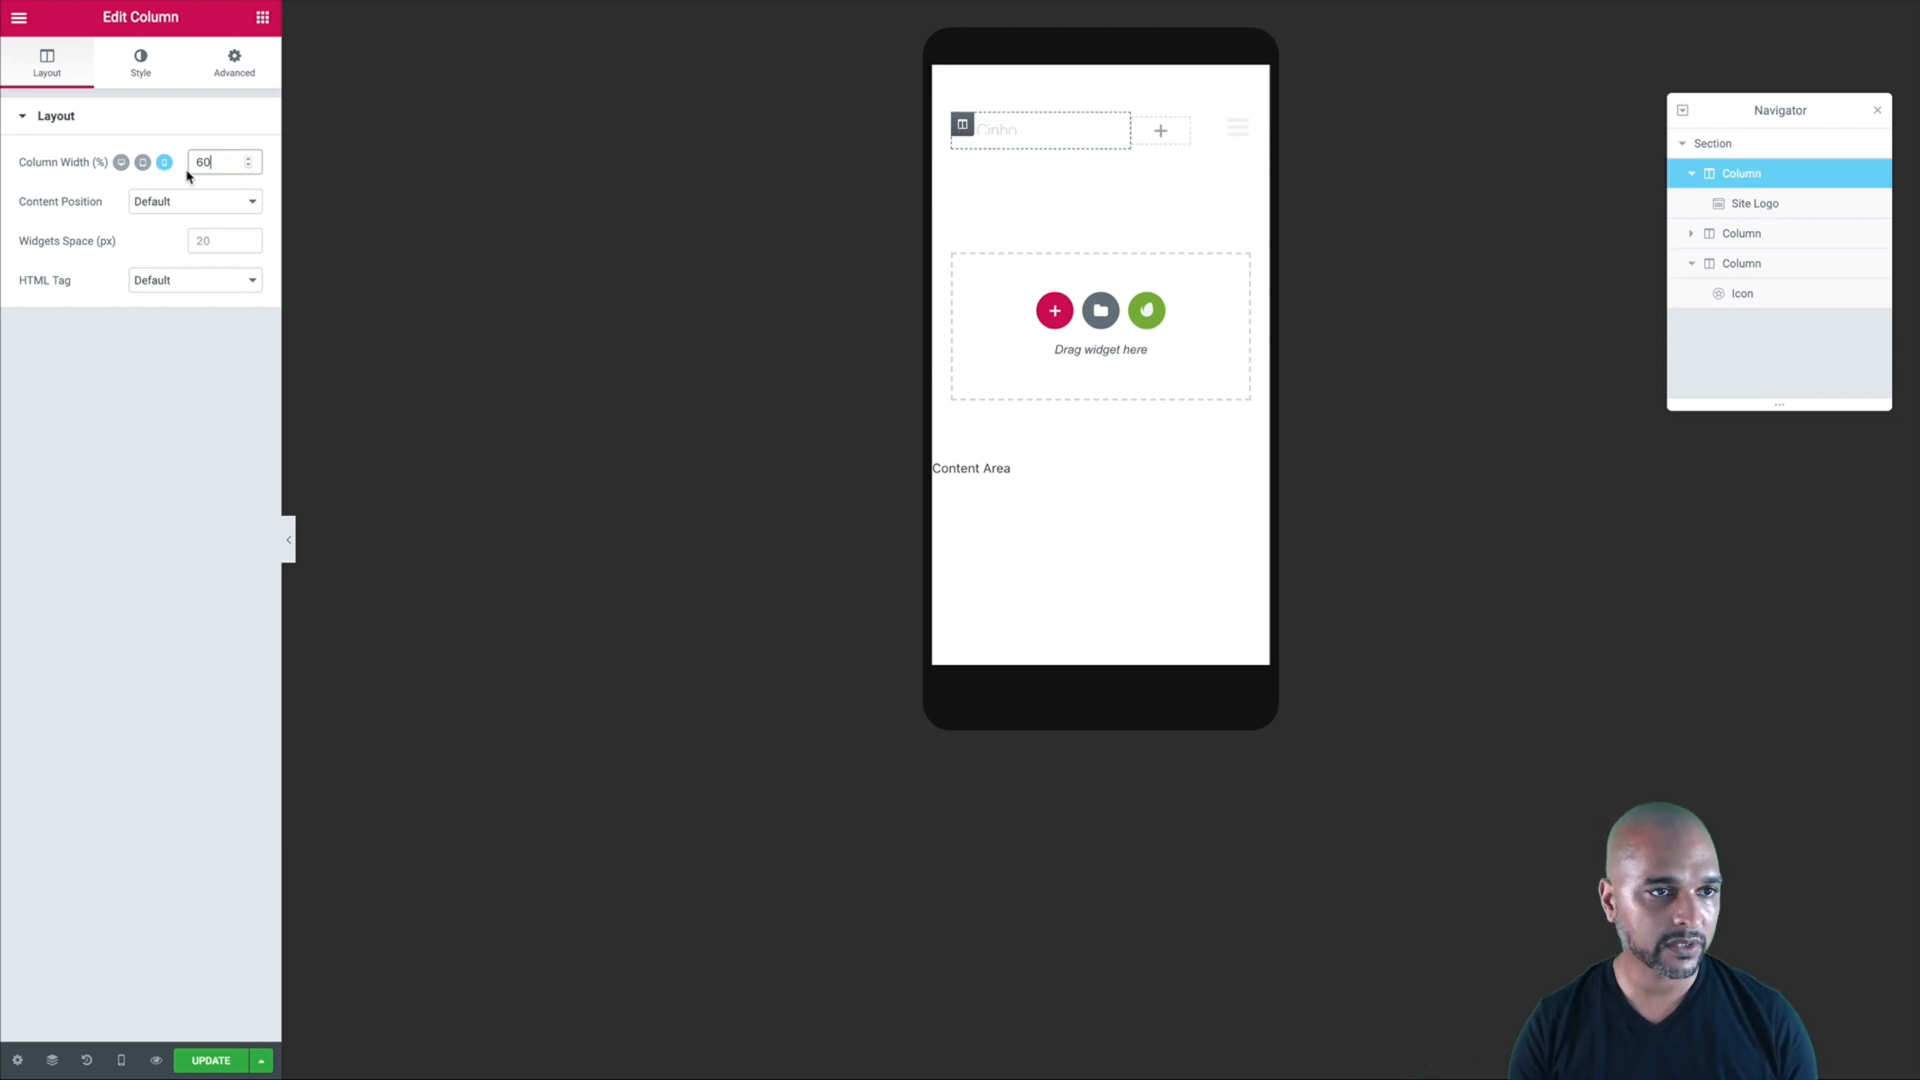
# - Set the Site Logo image's mobile width to 136 px and update the header template
pyautogui.click(1119, 130)
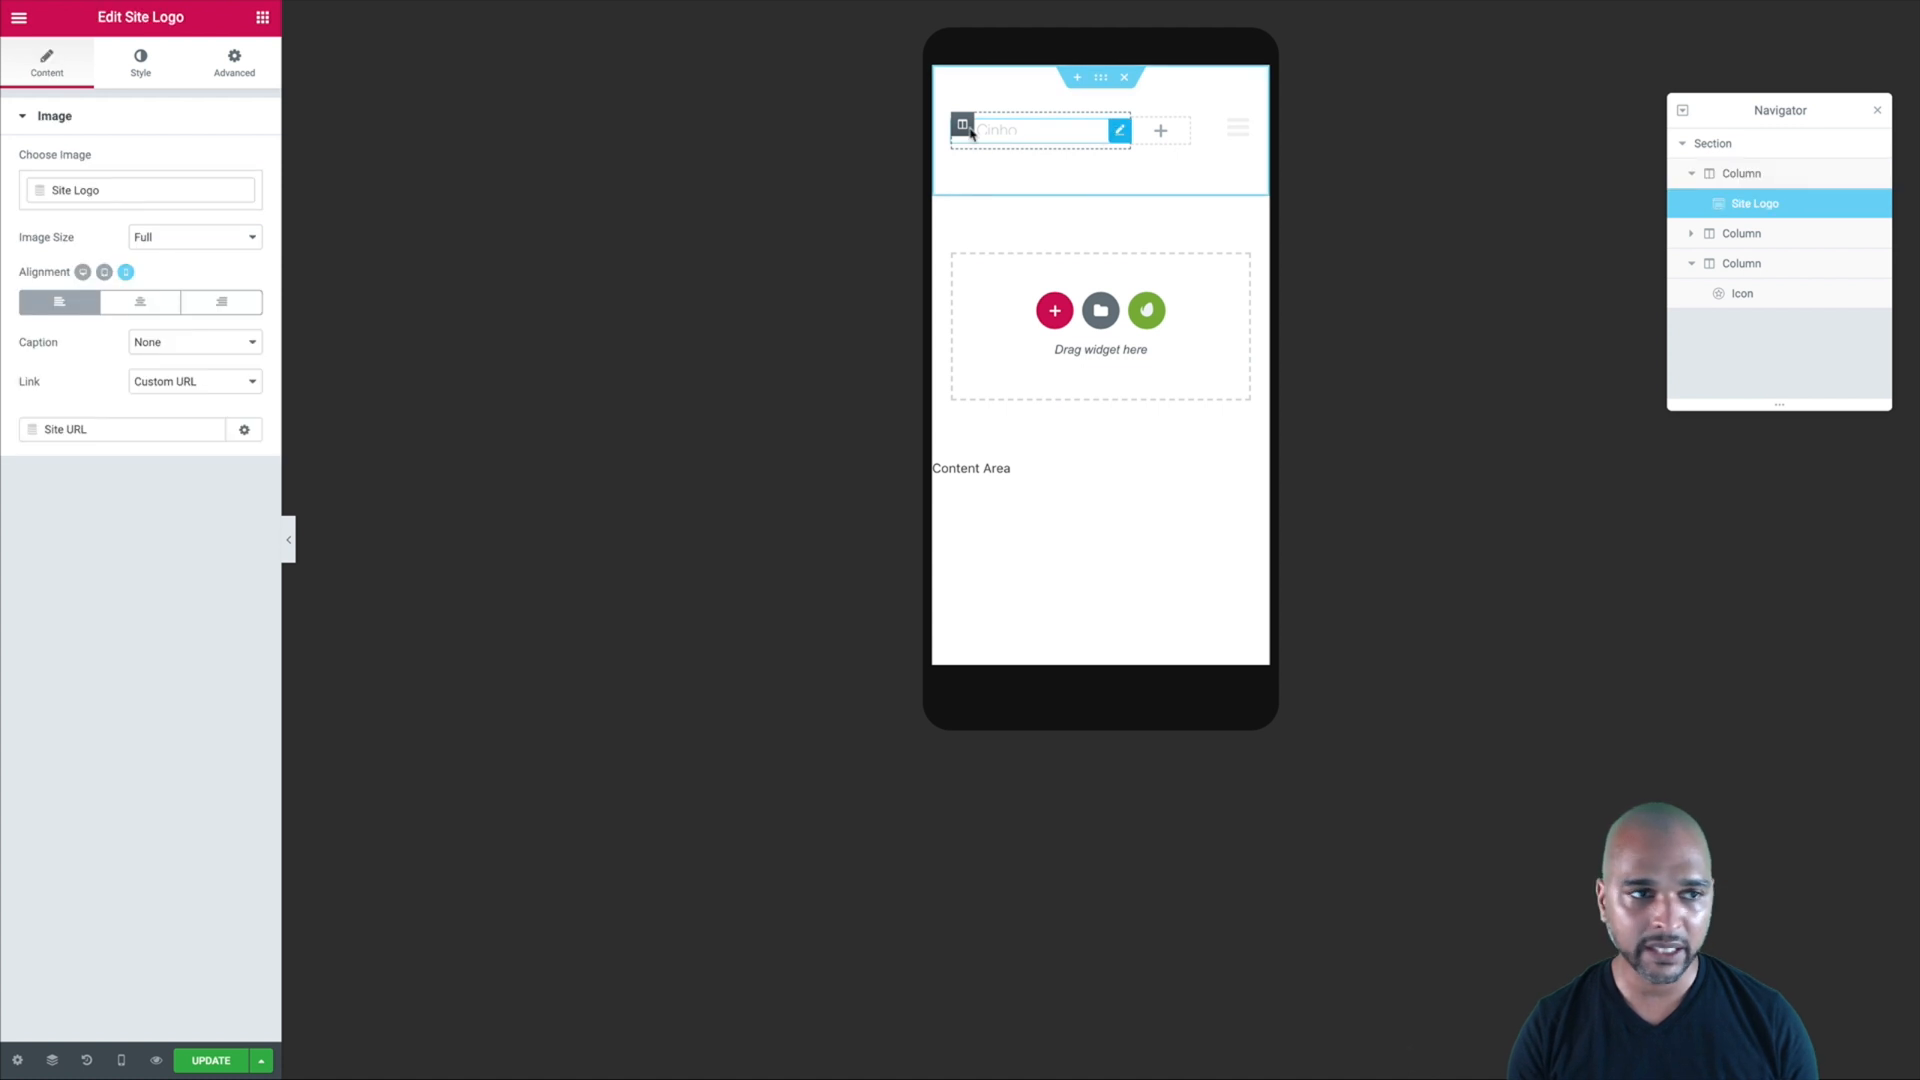
pyautogui.click(126, 83)
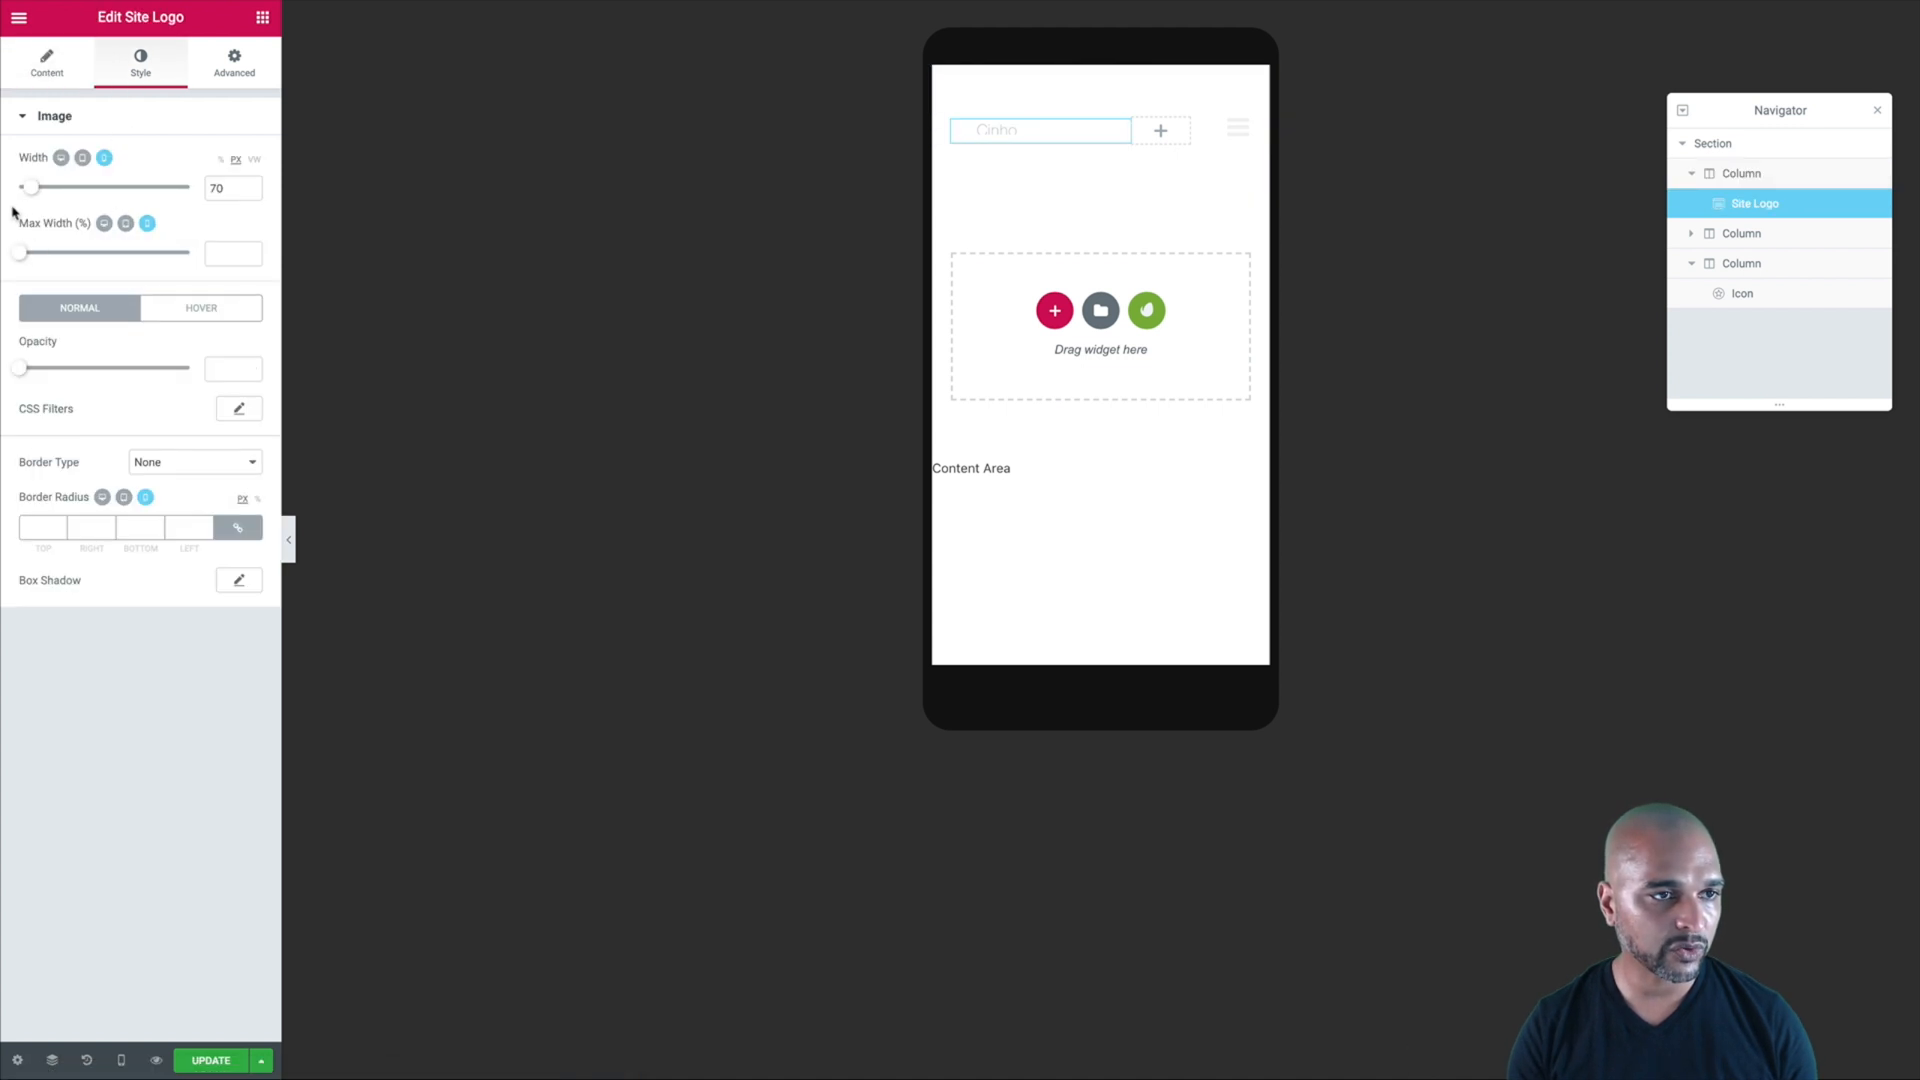
pyautogui.moveTo(31, 193); pyautogui.dragTo(43, 195)
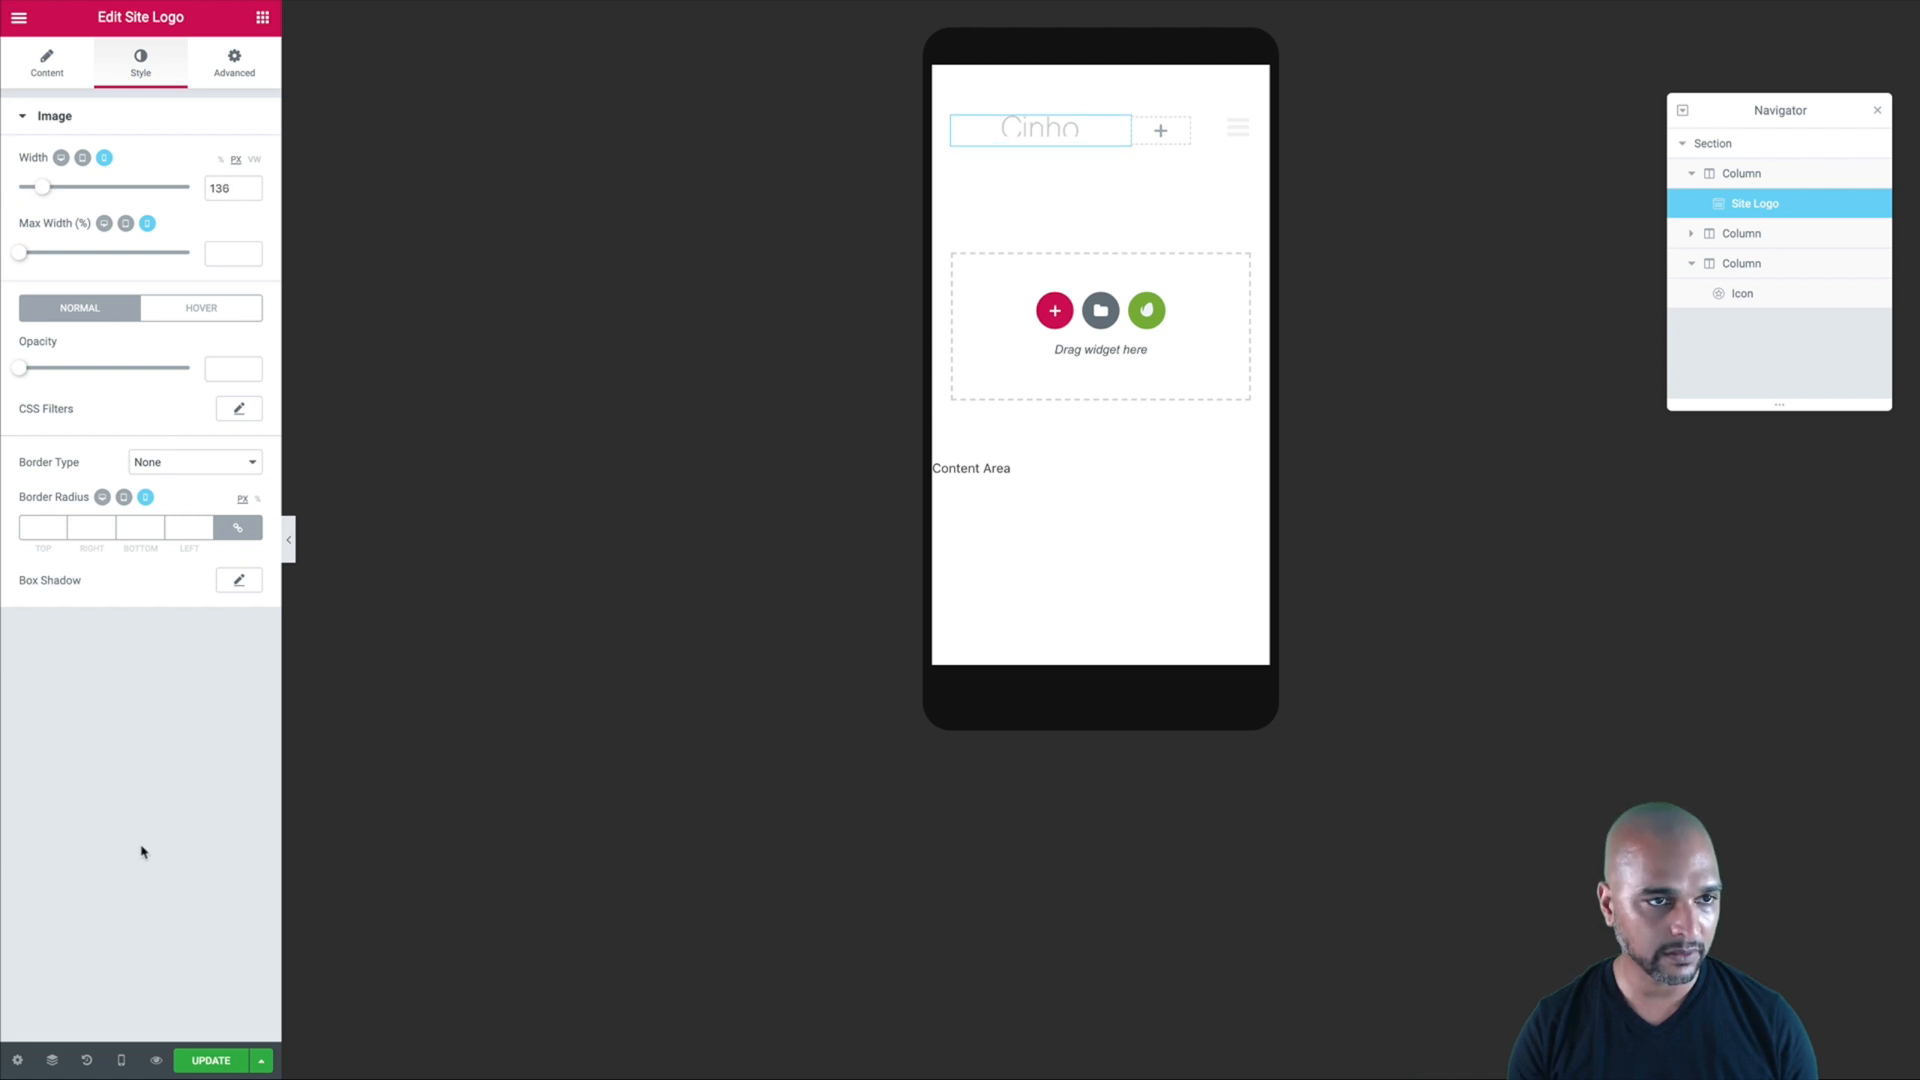
pyautogui.click(210, 1060)
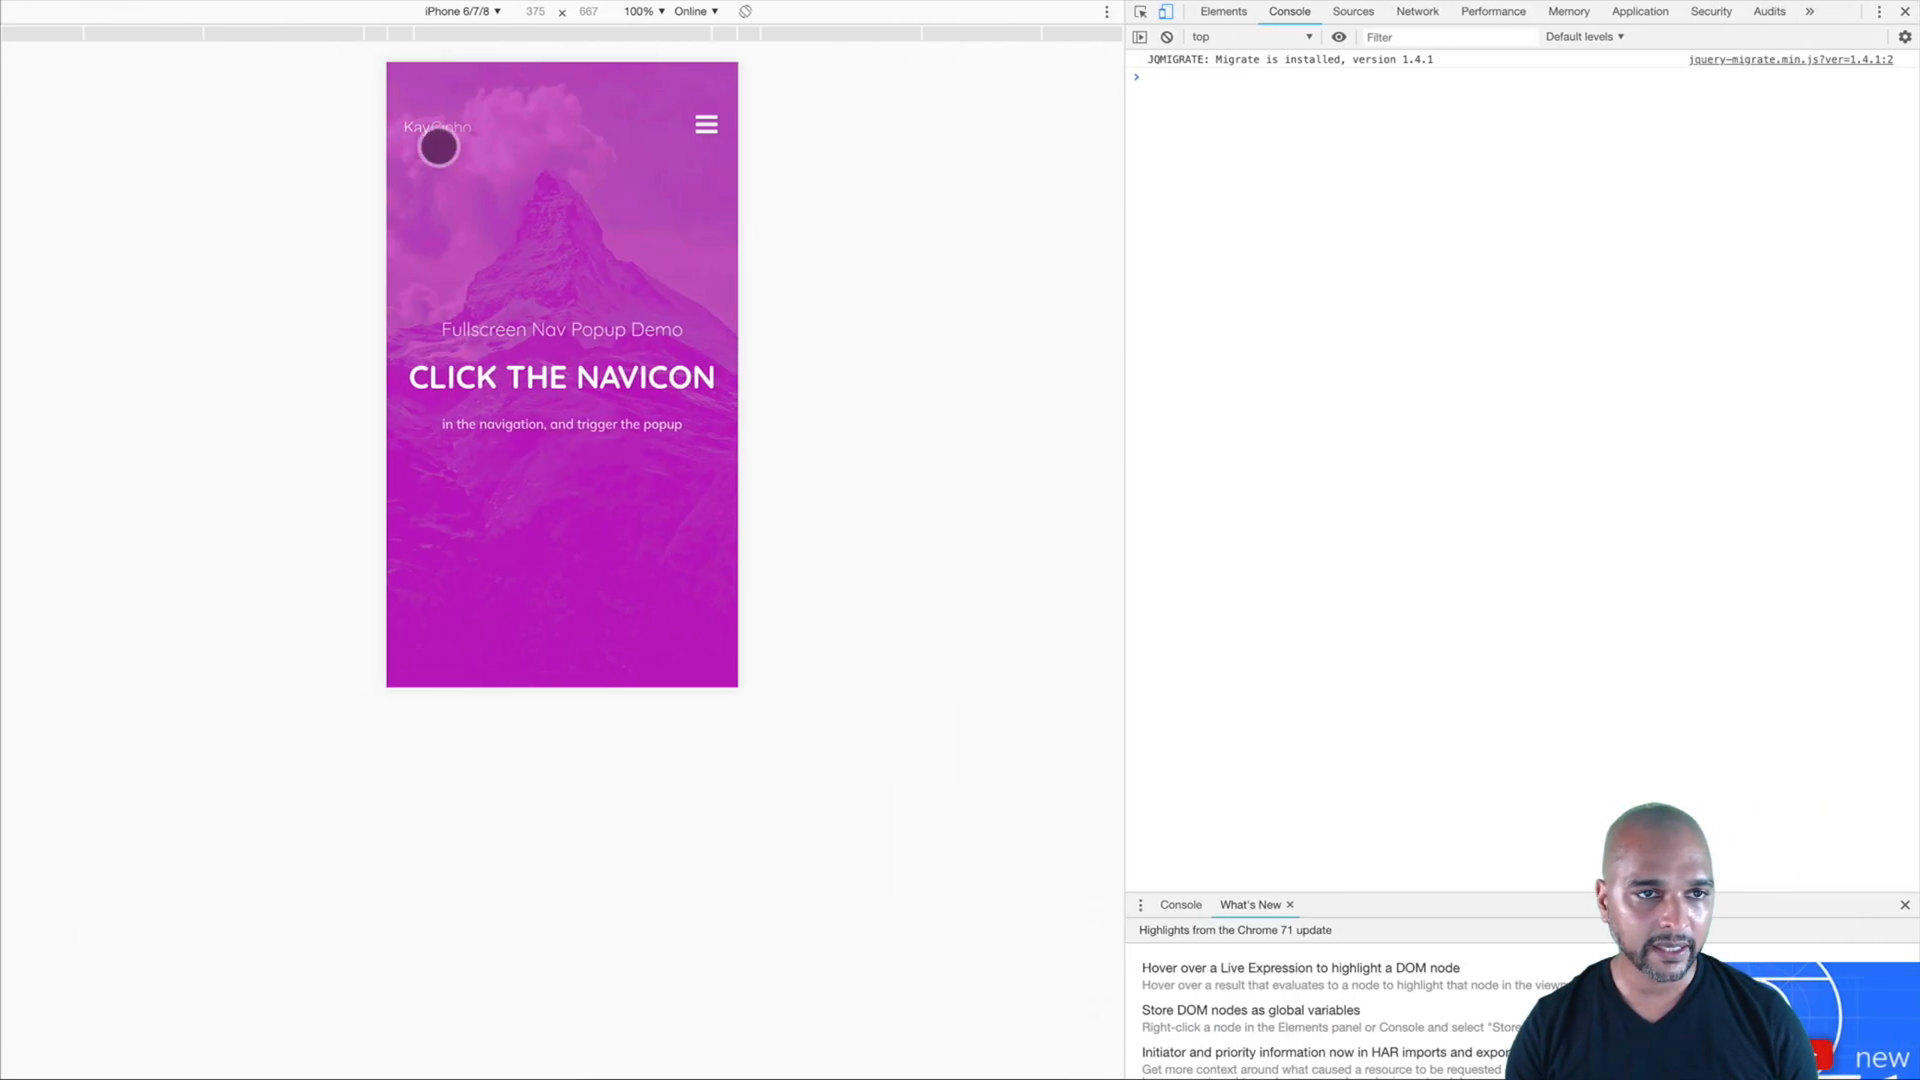
# - Reload the live page in the iPhone 6/7/8 emulation and check the header by opening and closing the popup
pyautogui.press('super+r')
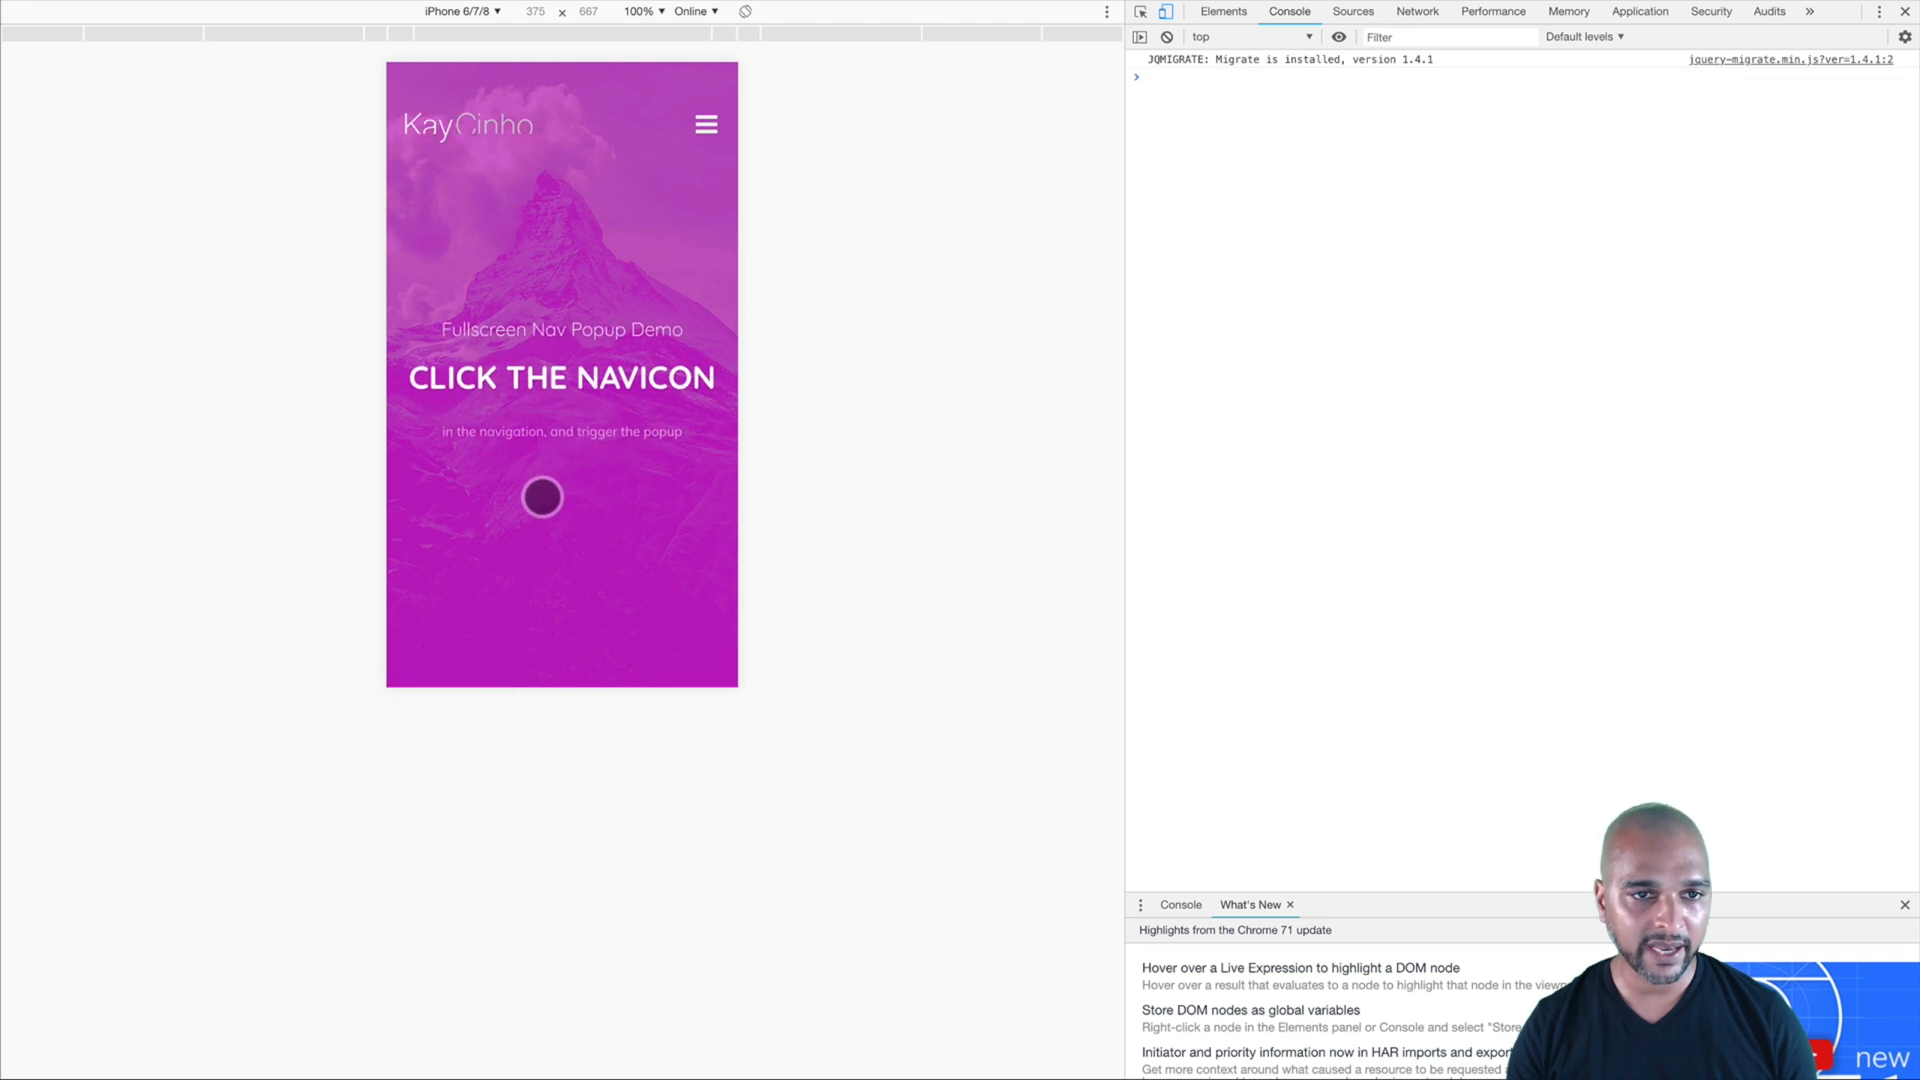
pyautogui.click(710, 132)
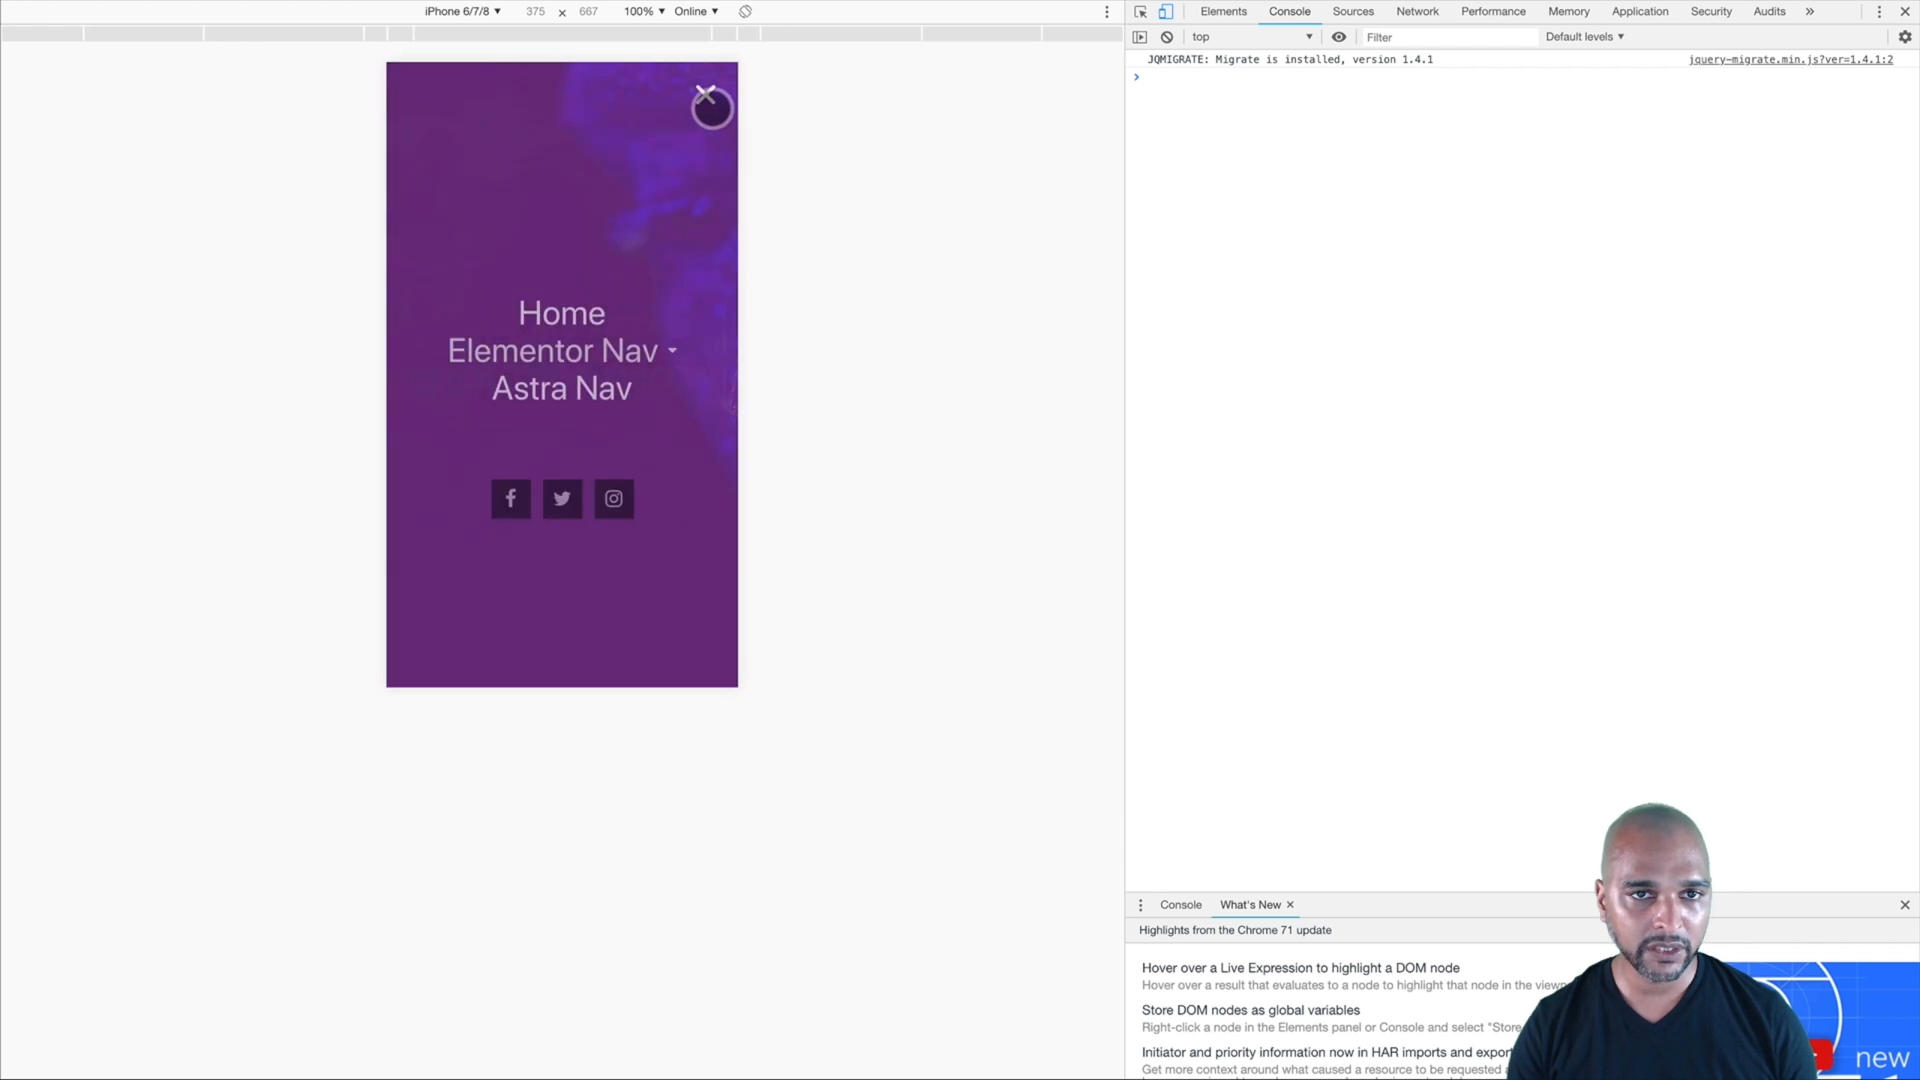
pyautogui.click(714, 105)
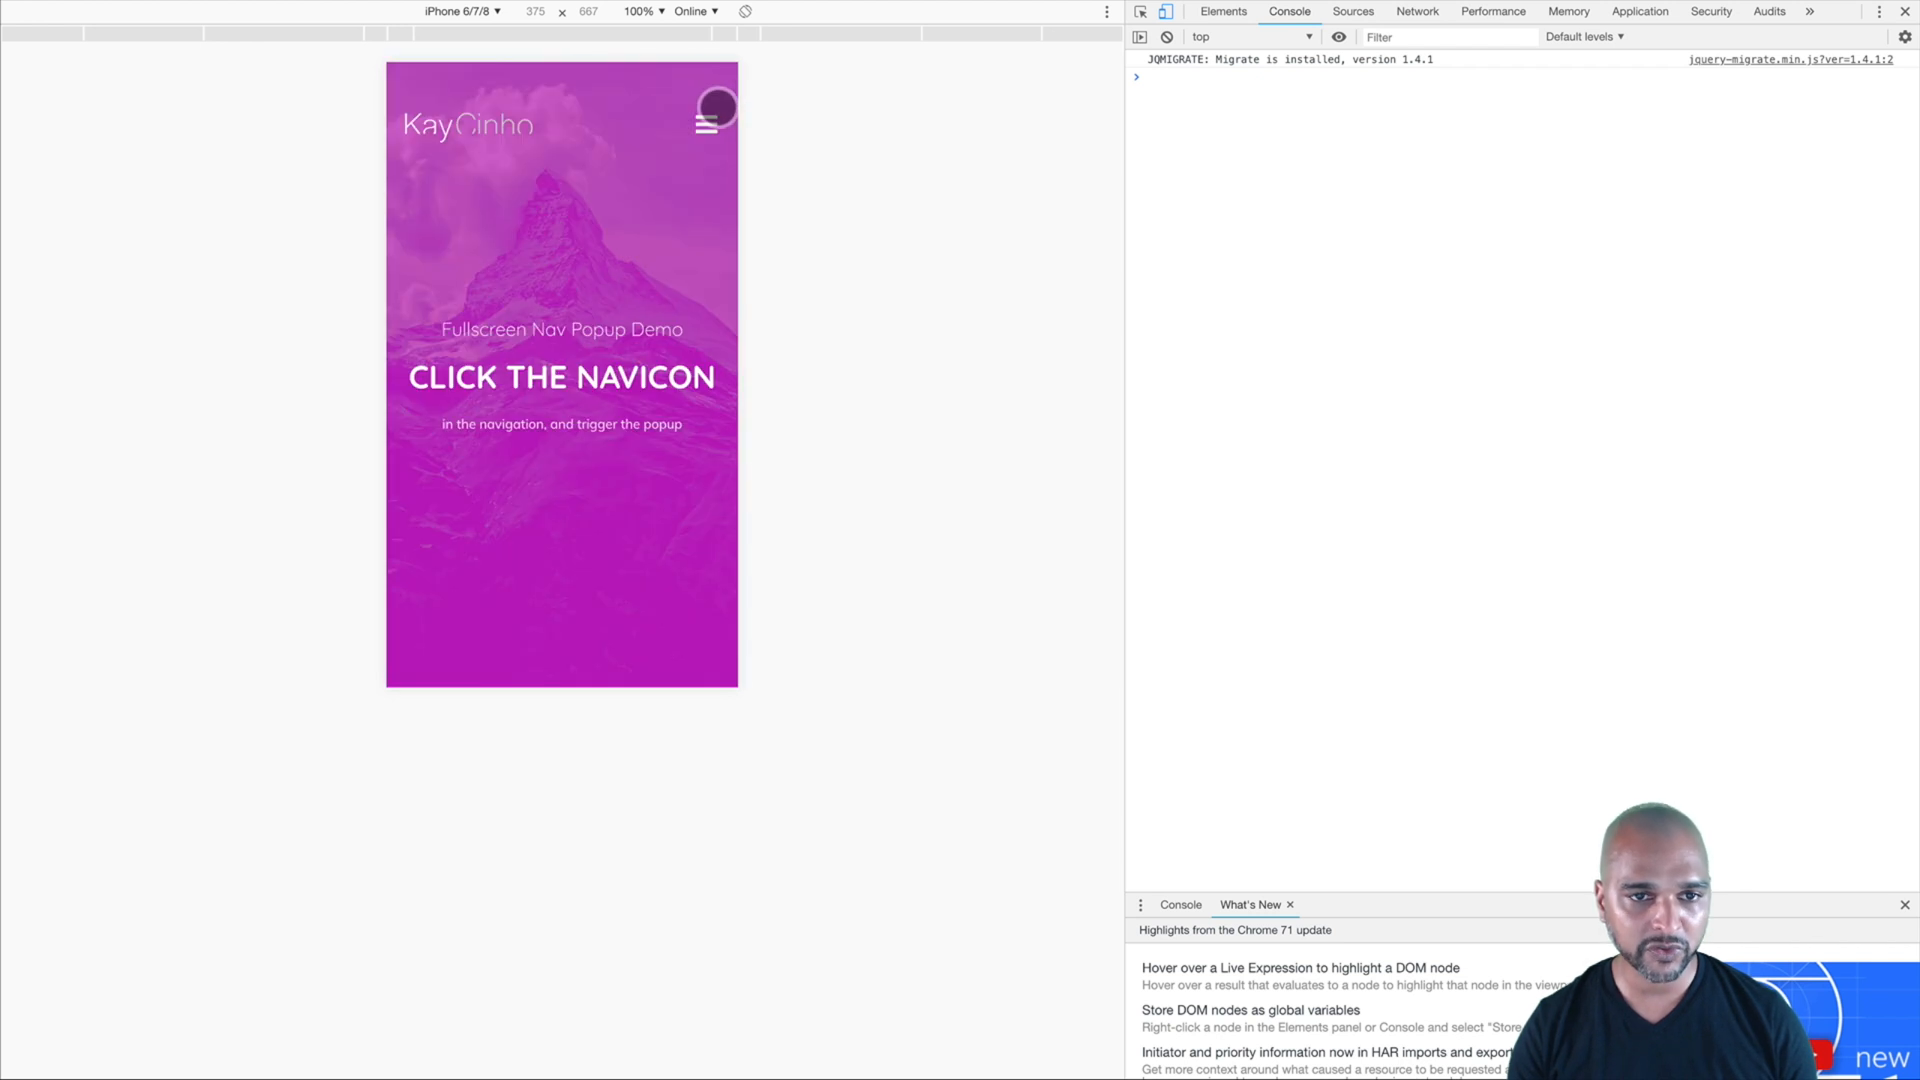